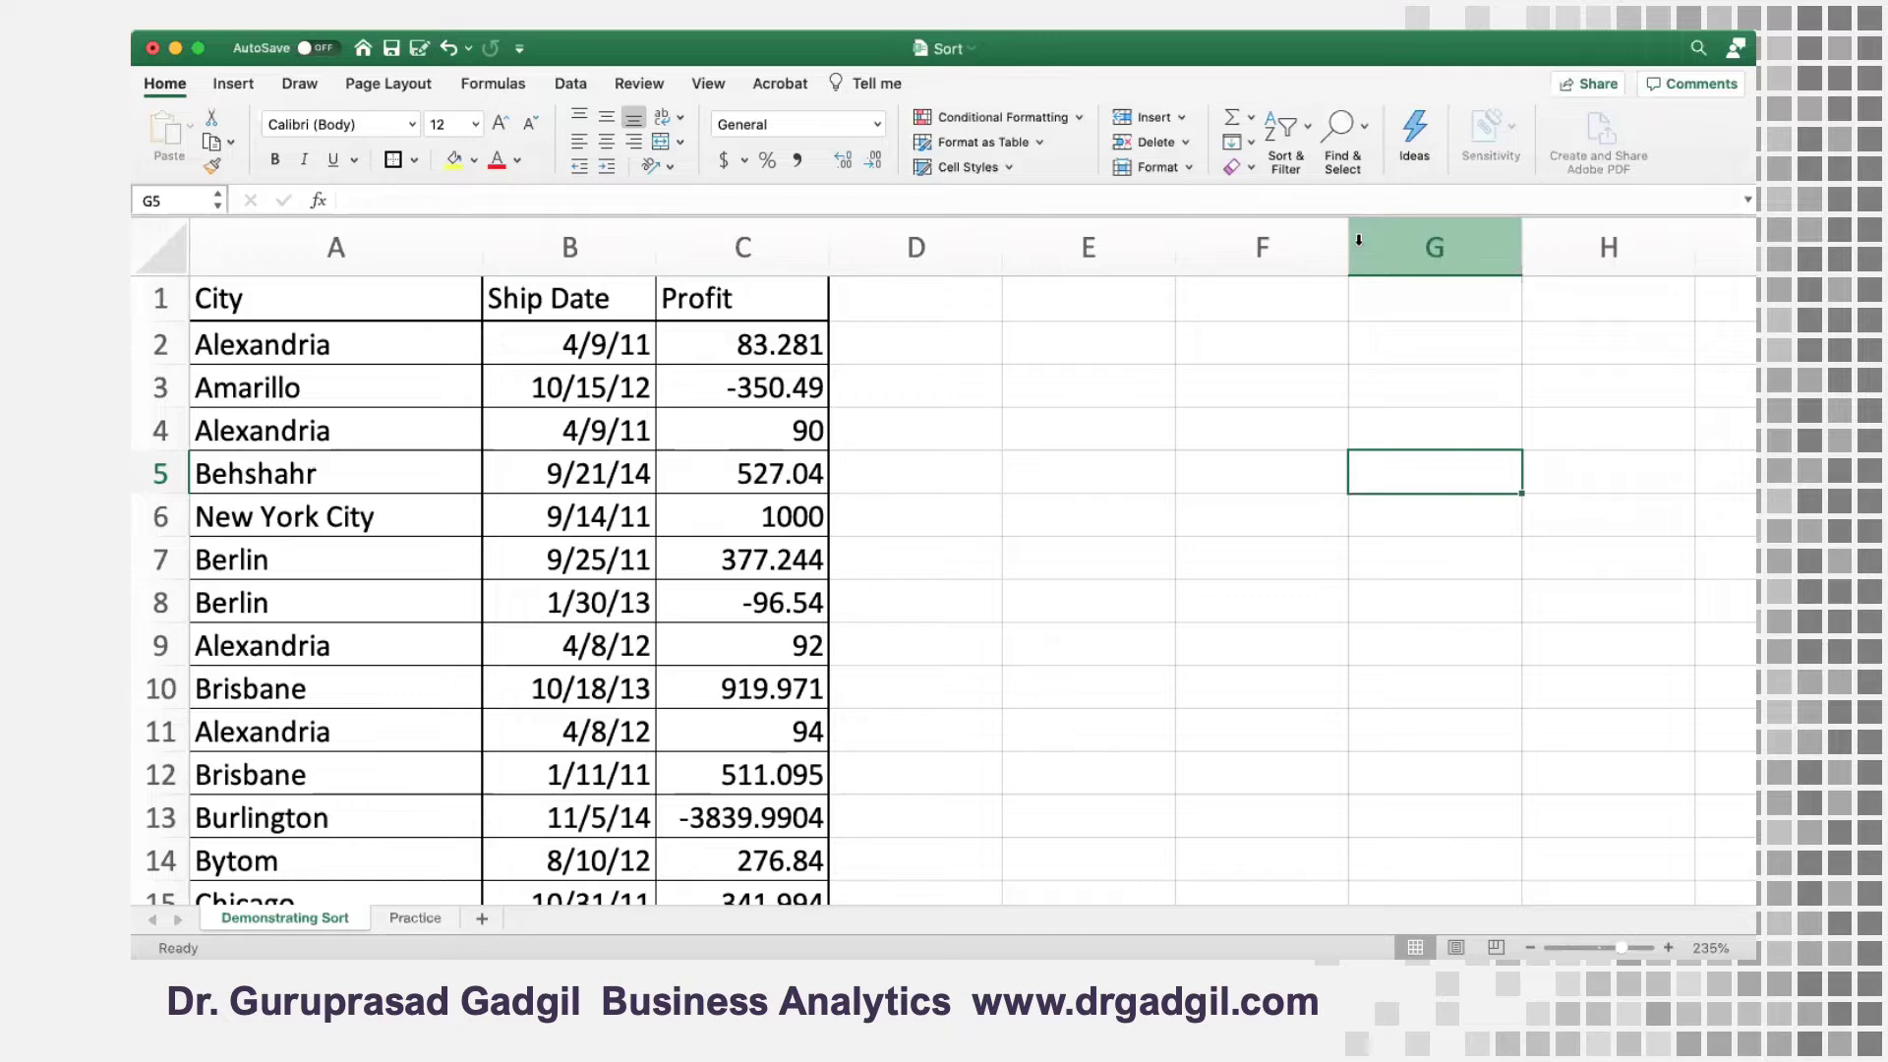
Try to sort the data while only the empty cell G5 outside the table is selected
{"action": "scroll", "coordinate": [895, 482], "scroll_direction": "down", "scroll_amount": 2}
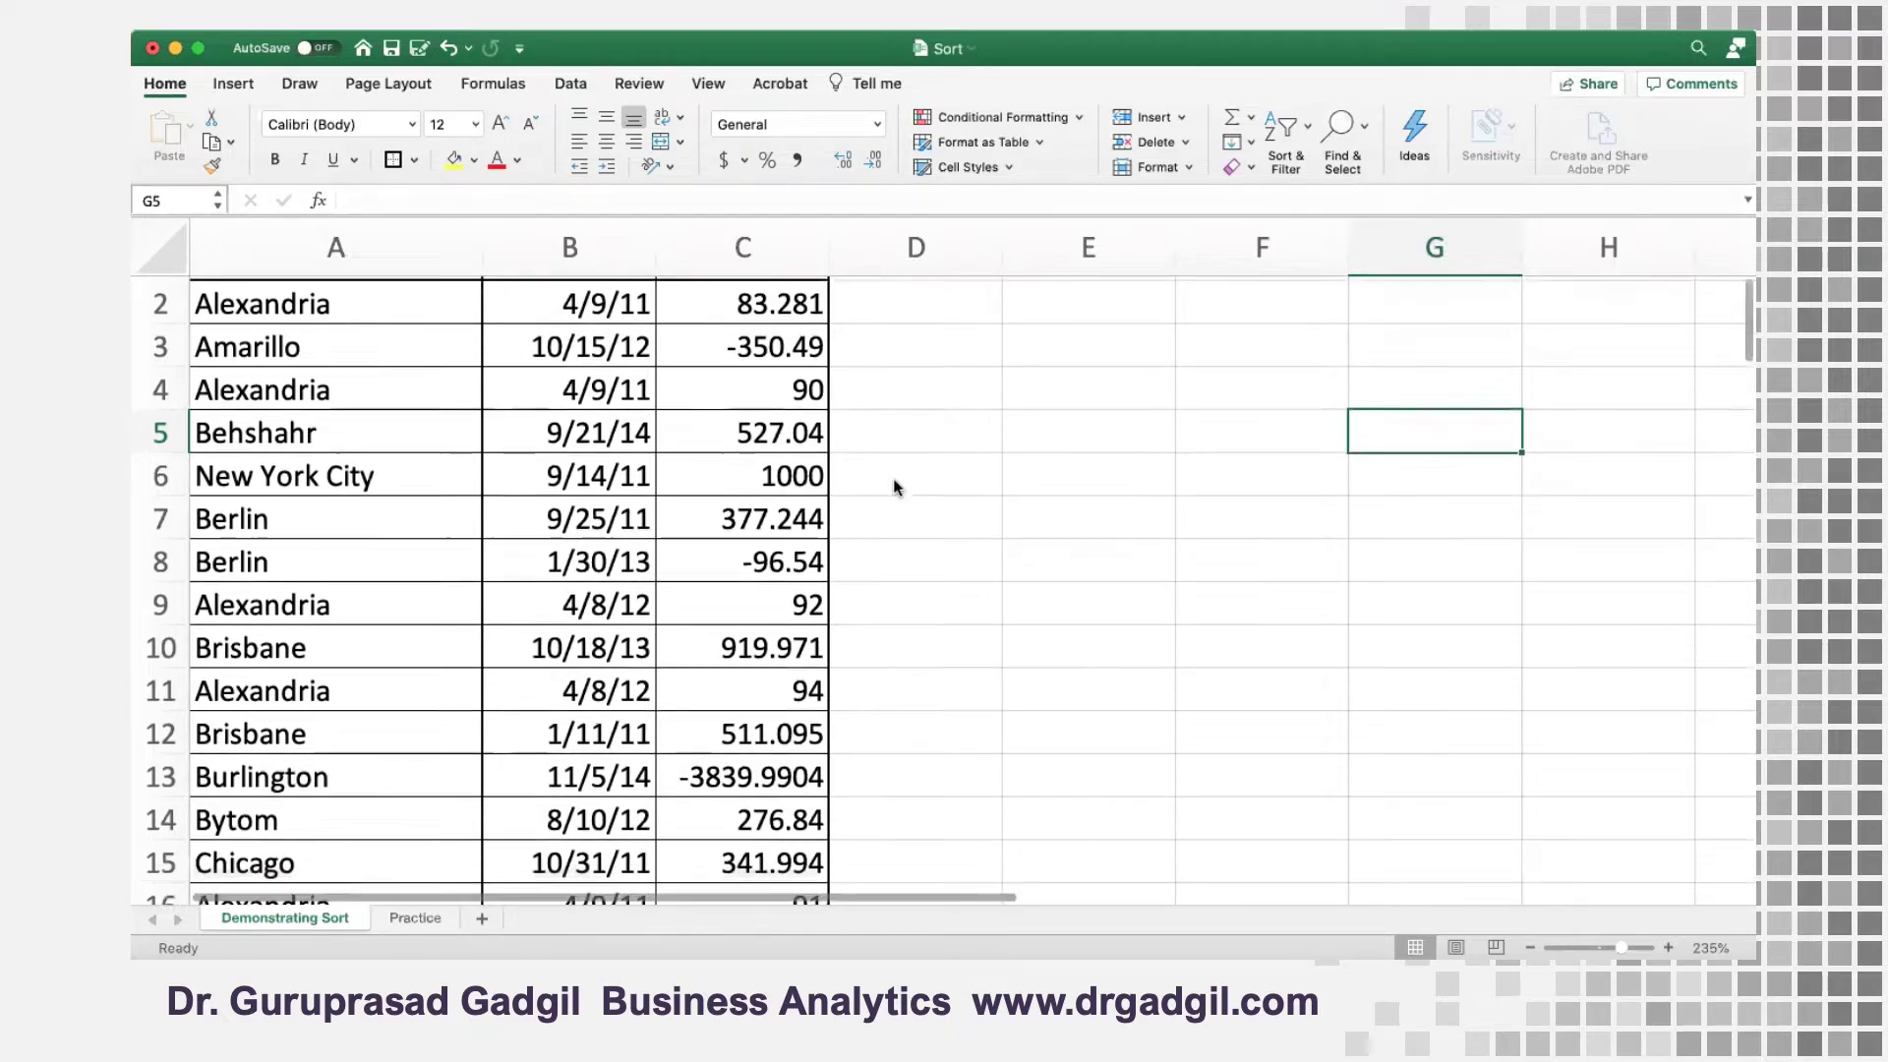
{"action": "scroll", "coordinate": [561, 728], "scroll_direction": "up", "scroll_amount": 2}
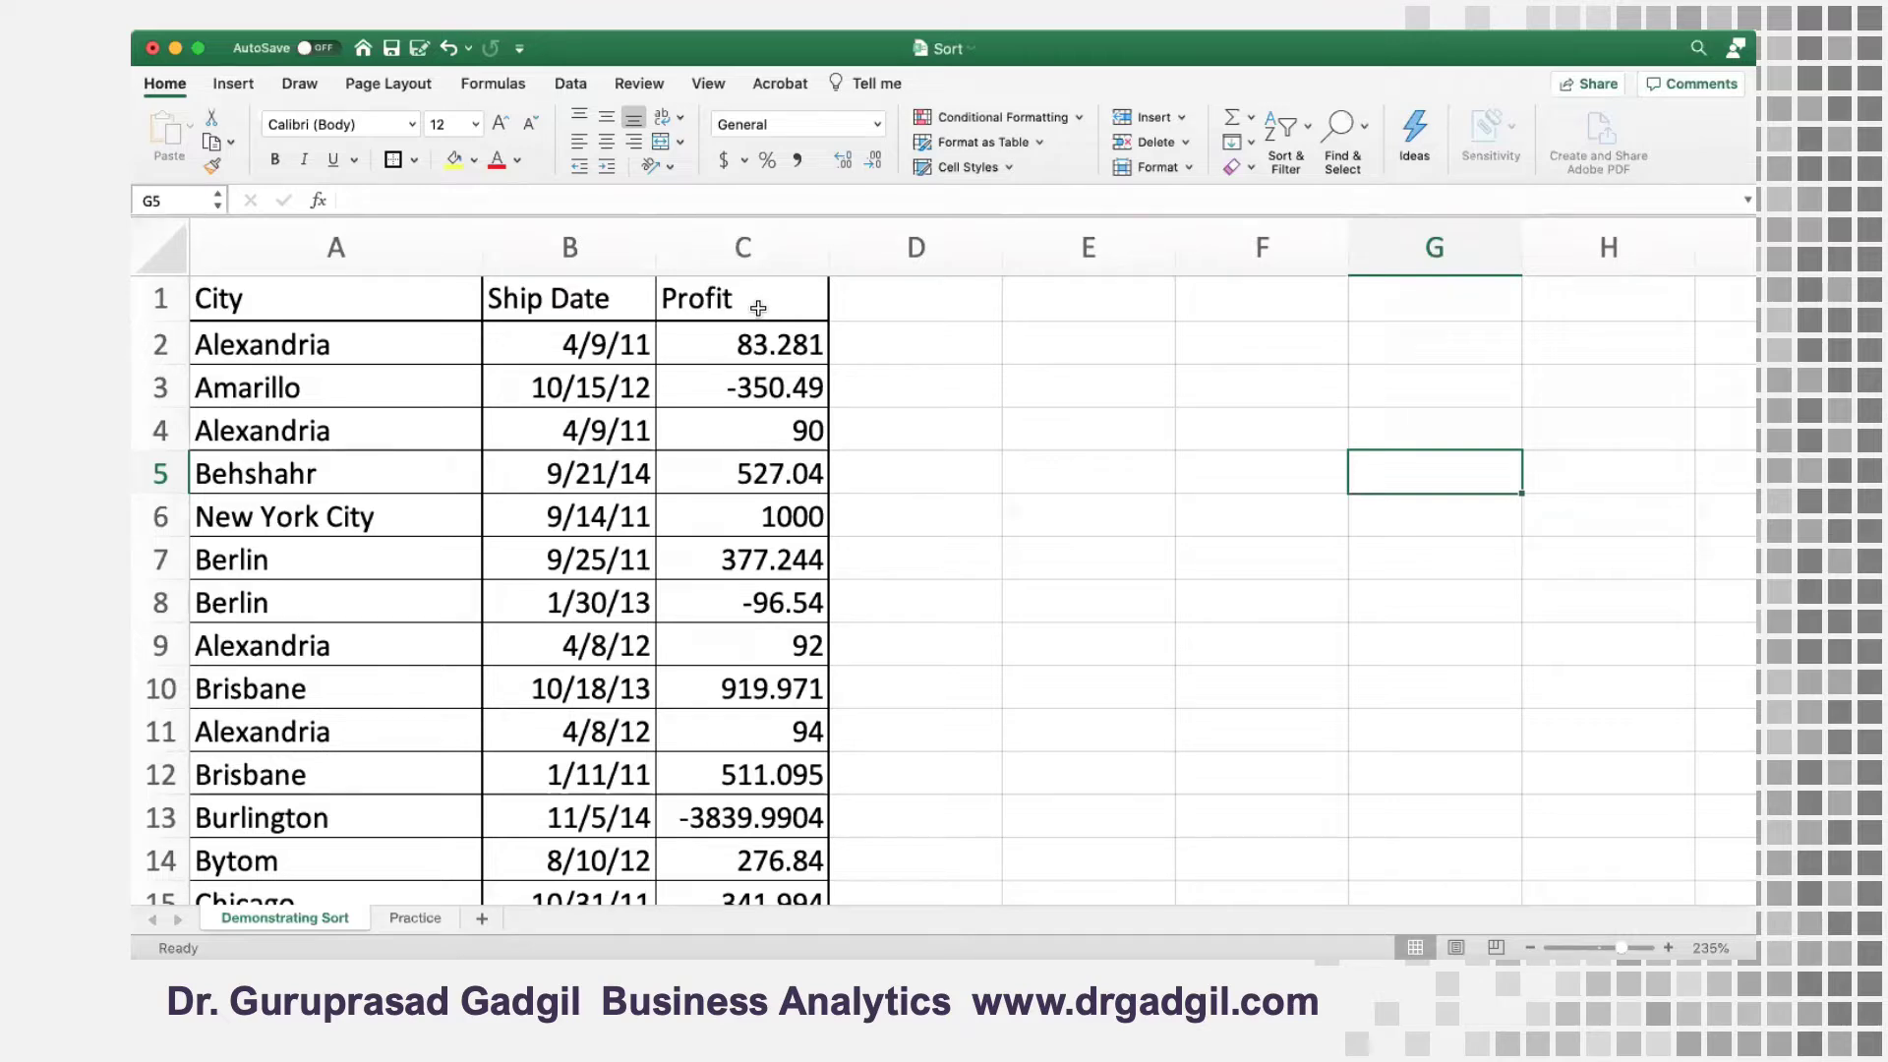
{"action": "left_click", "coordinate": [570, 84]}
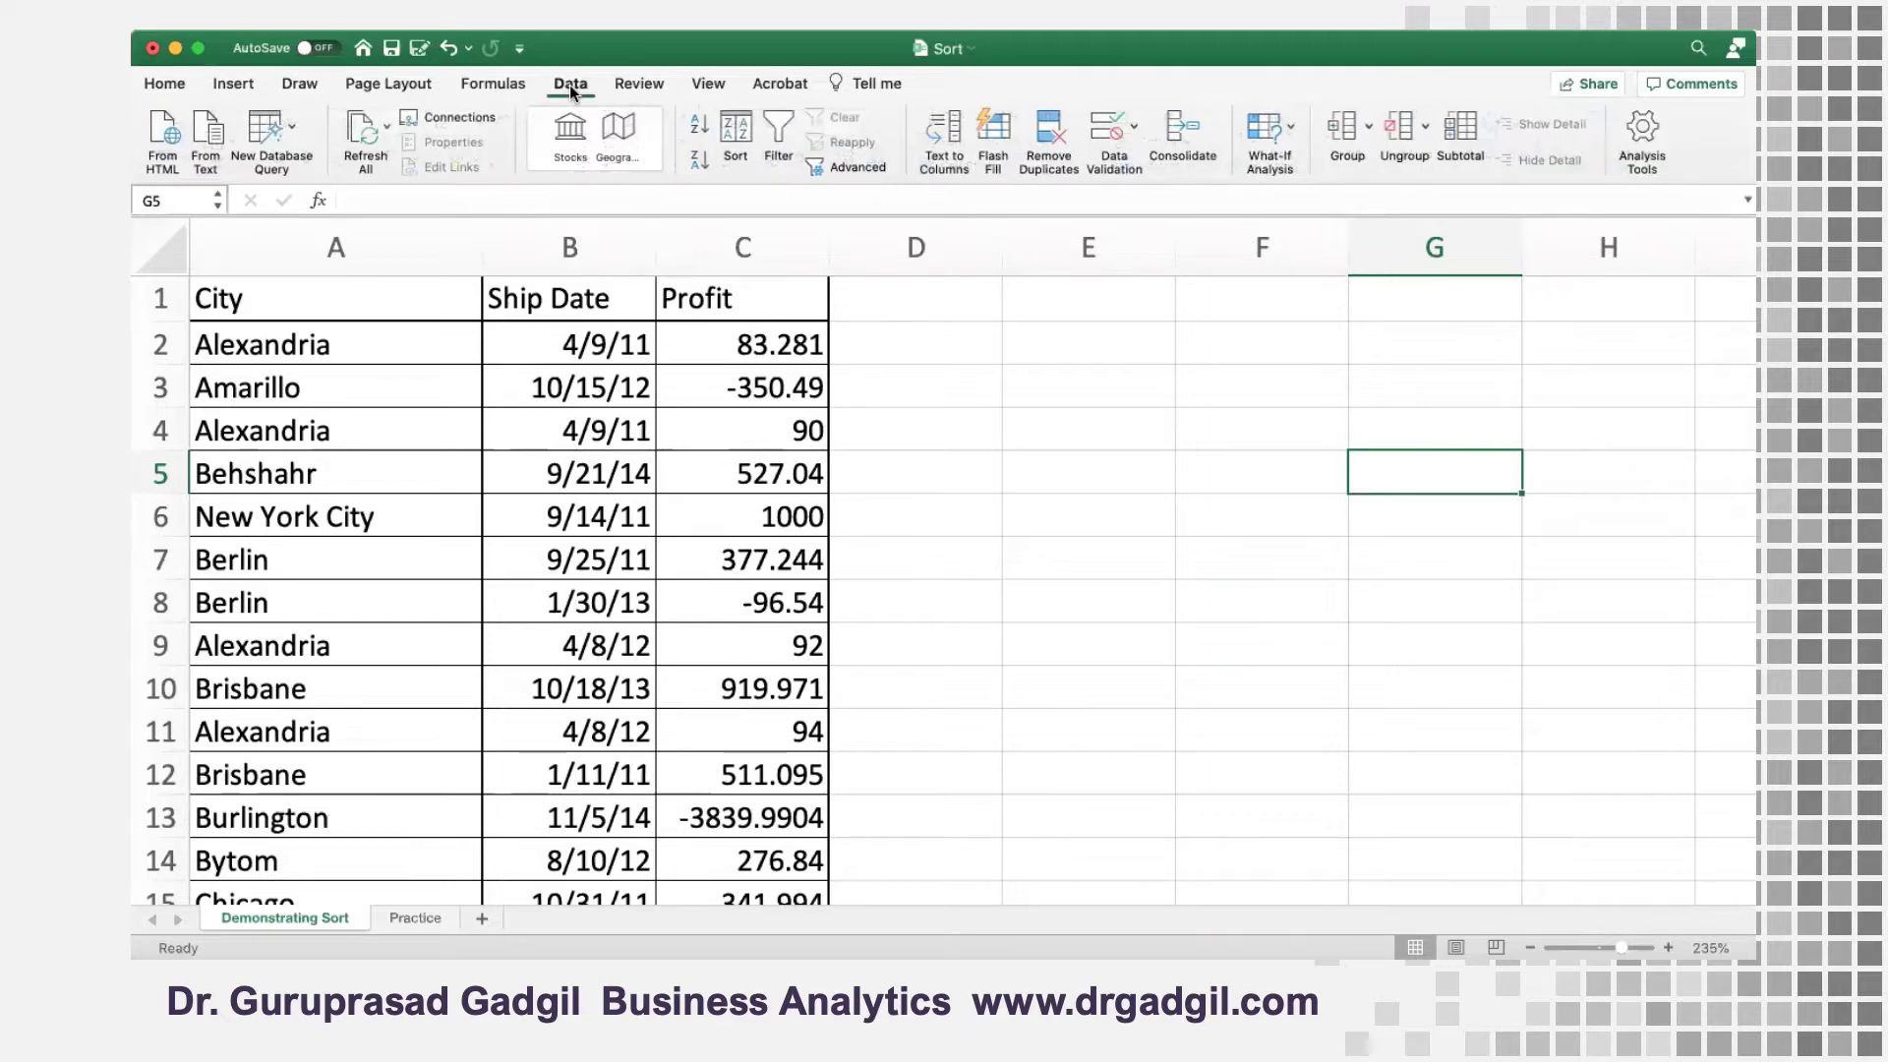
{"action": "left_click", "coordinate": [733, 133]}
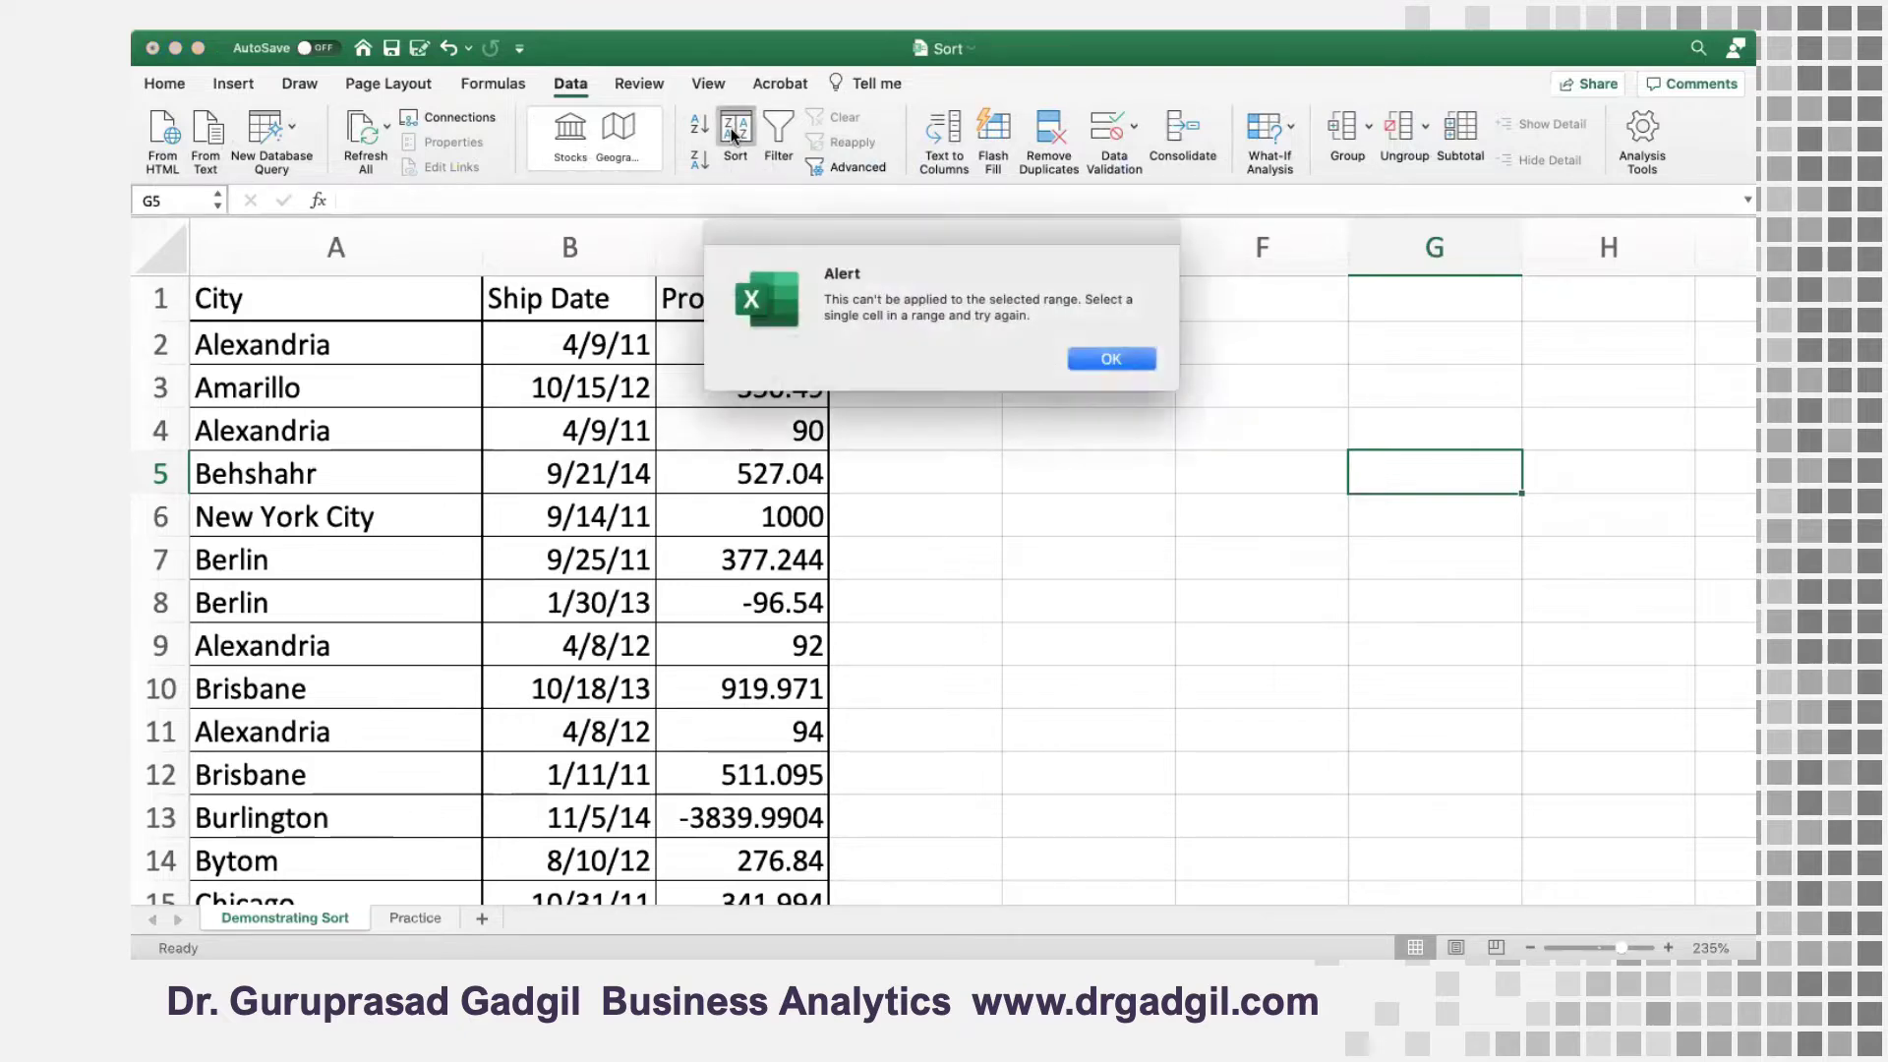
{"action": "left_click", "coordinate": [1100, 363]}
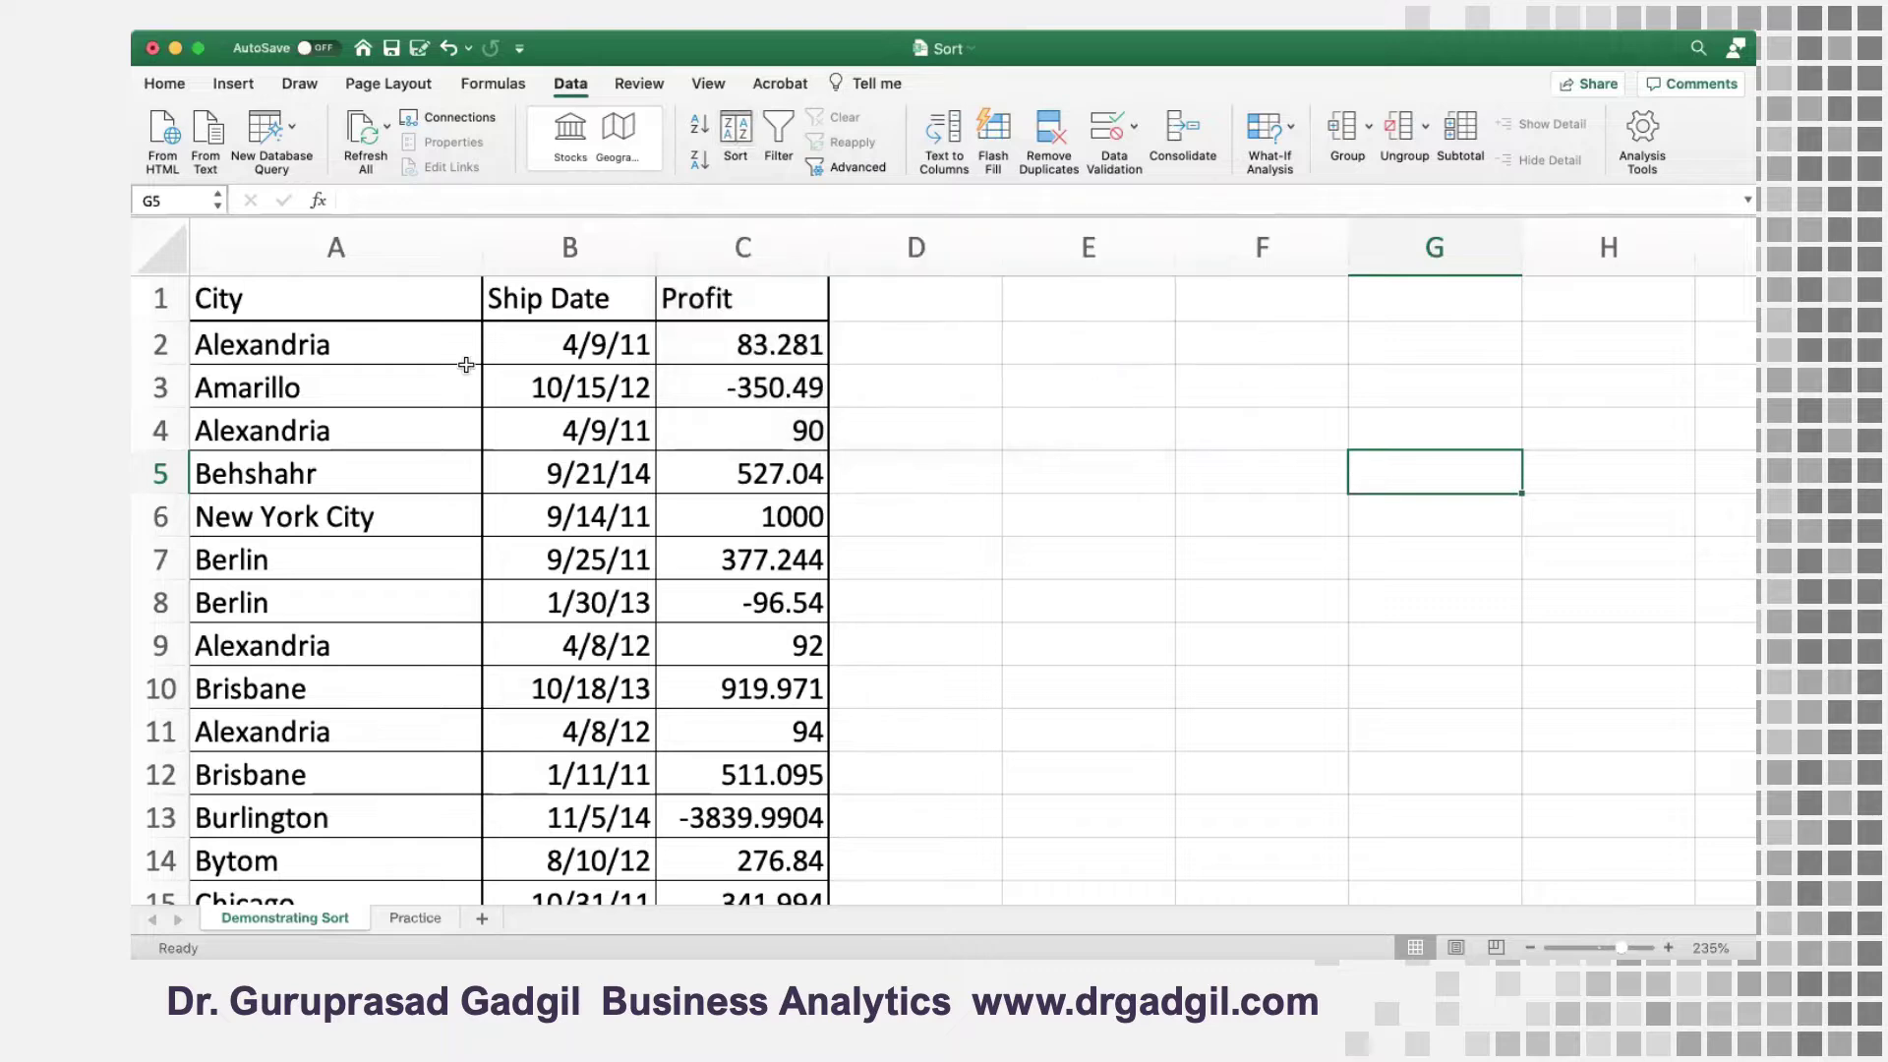
Select the whole City, Ship Date and Profit table including its headers, range A1:C71
{"action": "left_click", "coordinate": [234, 299]}
{"action": "key", "text": "shift+Right"}
{"action": "key", "text": "shift+Right"}
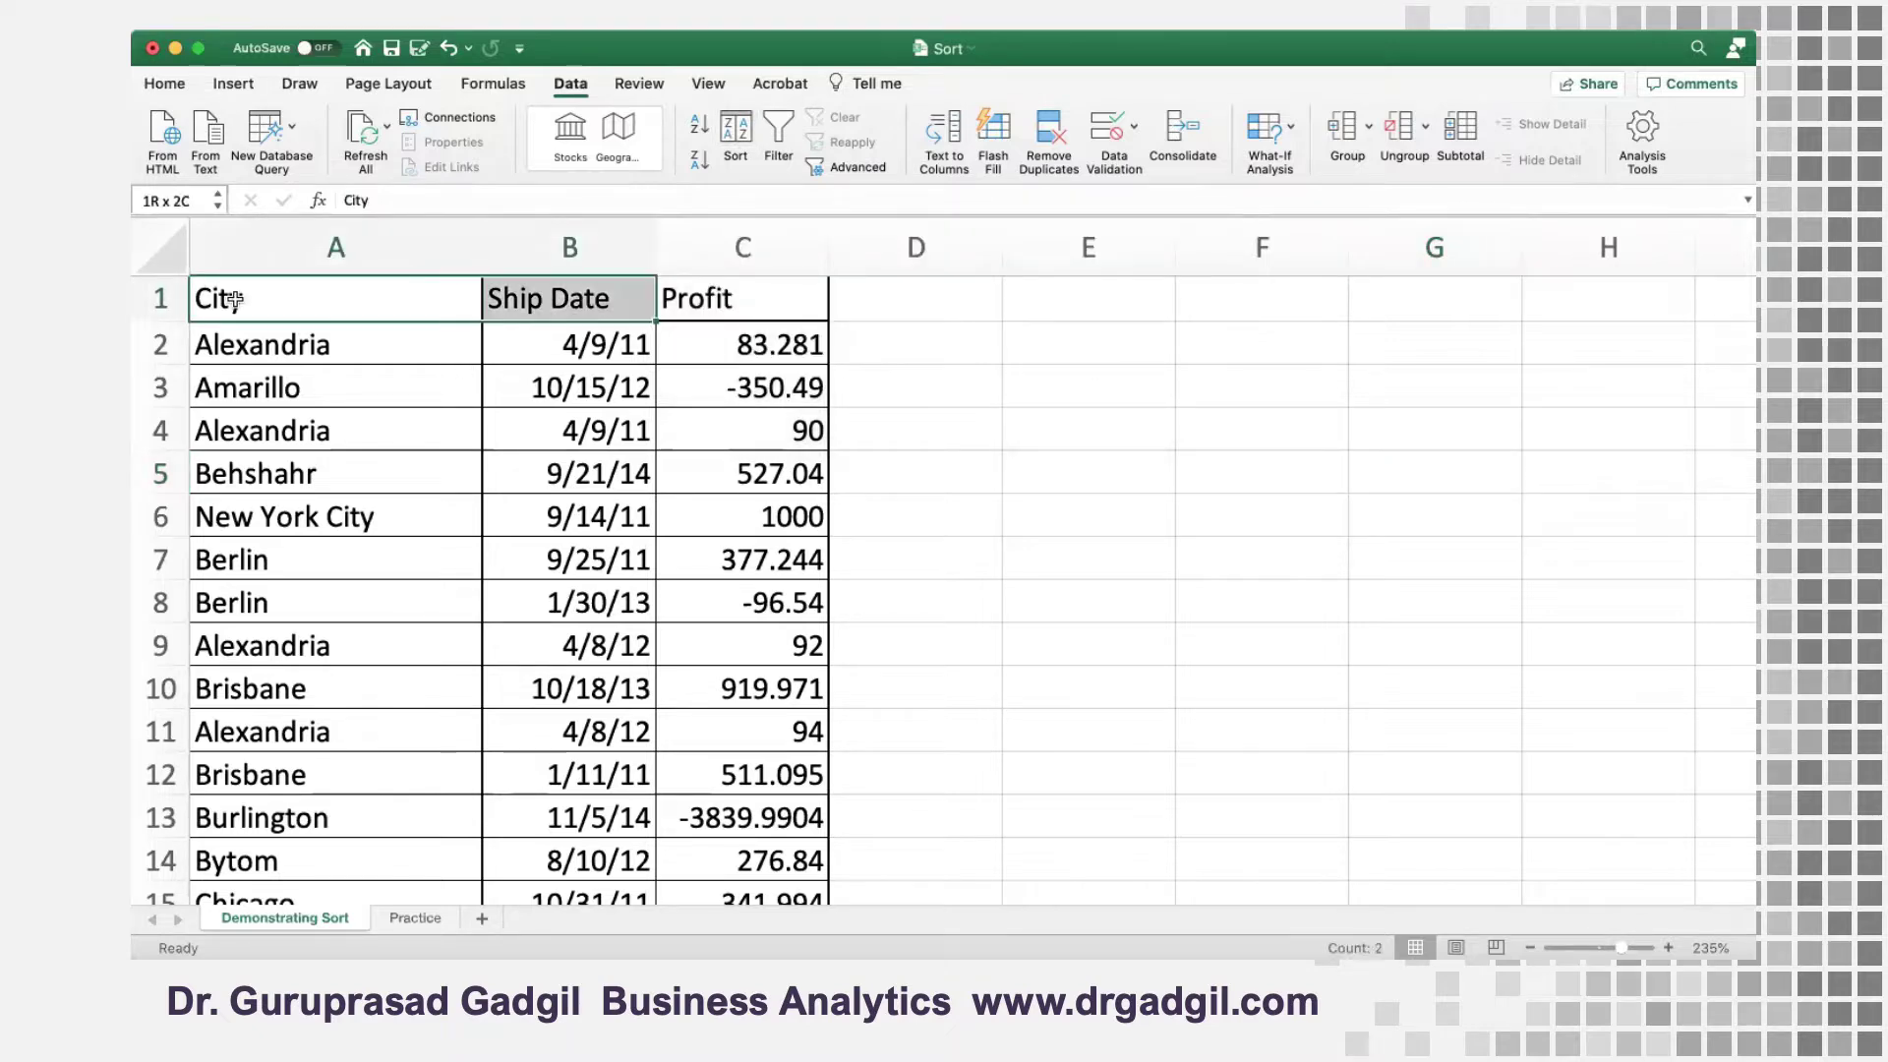
{"action": "key", "text": "shift+Down"}
{"action": "key", "text": "shift+Down"}
{"action": "key", "text": "shift+Down"}
{"action": "key", "text": "shift+Down"}
{"action": "key", "text": "shift+Down"}
{"action": "key", "text": "shift+Down"}
{"action": "key", "text": "shift+Down"}
{"action": "key", "text": "shift+Down"}
{"action": "key", "text": "shift+Down"}
{"action": "key", "text": "shift+Down"}
{"action": "key", "text": "shift+Down"}
{"action": "key", "text": "shift+Down"}
{"action": "key", "text": "shift+Down"}
{"action": "key", "text": "shift+Down"}
{"action": "key", "text": "shift+Down"}
{"action": "key", "text": "shift+Down"}
{"action": "key", "text": "shift+Down"}
{"action": "key", "text": "shift+Down"}
{"action": "key", "text": "shift+Down"}
{"action": "key", "text": "shift+Down"}
{"action": "key", "text": "shift+Down"}
{"action": "key", "text": "shift+Down"}
{"action": "key", "text": "shift+Down"}
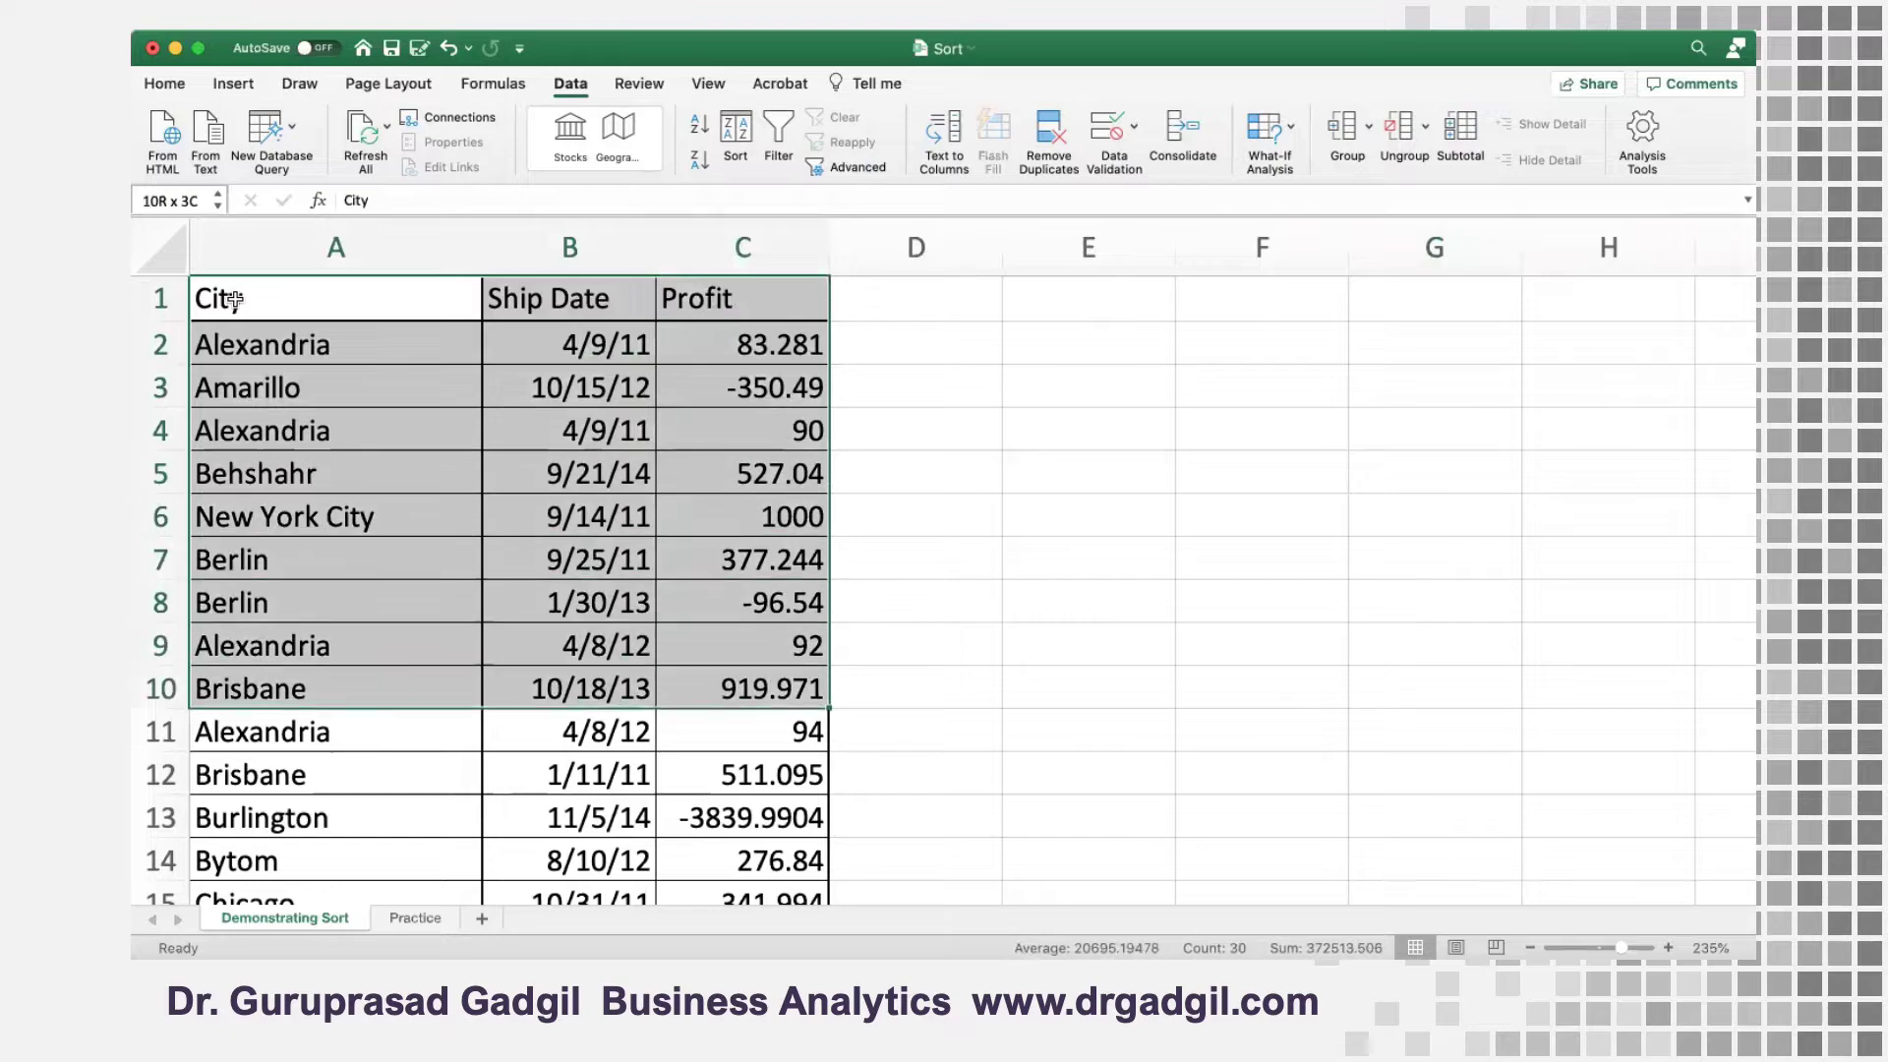
{"action": "key", "text": "shift+Down"}
{"action": "key", "text": "shift+Down"}
{"action": "key", "text": "shift+Down"}
{"action": "key", "text": "shift+Down"}
{"action": "key", "text": "shift+Down"}
{"action": "key", "text": "shift+Down"}
{"action": "key", "text": "shift+Down"}
{"action": "key", "text": "shift+Down"}
{"action": "key", "text": "shift+Down"}
{"action": "key", "text": "shift+Down"}
{"action": "key", "text": "shift+Down"}
{"action": "key", "text": "shift+Down"}
{"action": "key", "text": "shift+Down"}
{"action": "key", "text": "shift+Down"}
{"action": "key", "text": "shift+Down"}
{"action": "key", "text": "shift+Down"}
{"action": "key", "text": "shift+Down"}
{"action": "key", "text": "shift+Down"}
{"action": "key", "text": "shift+Down"}
{"action": "key", "text": "shift+Down"}
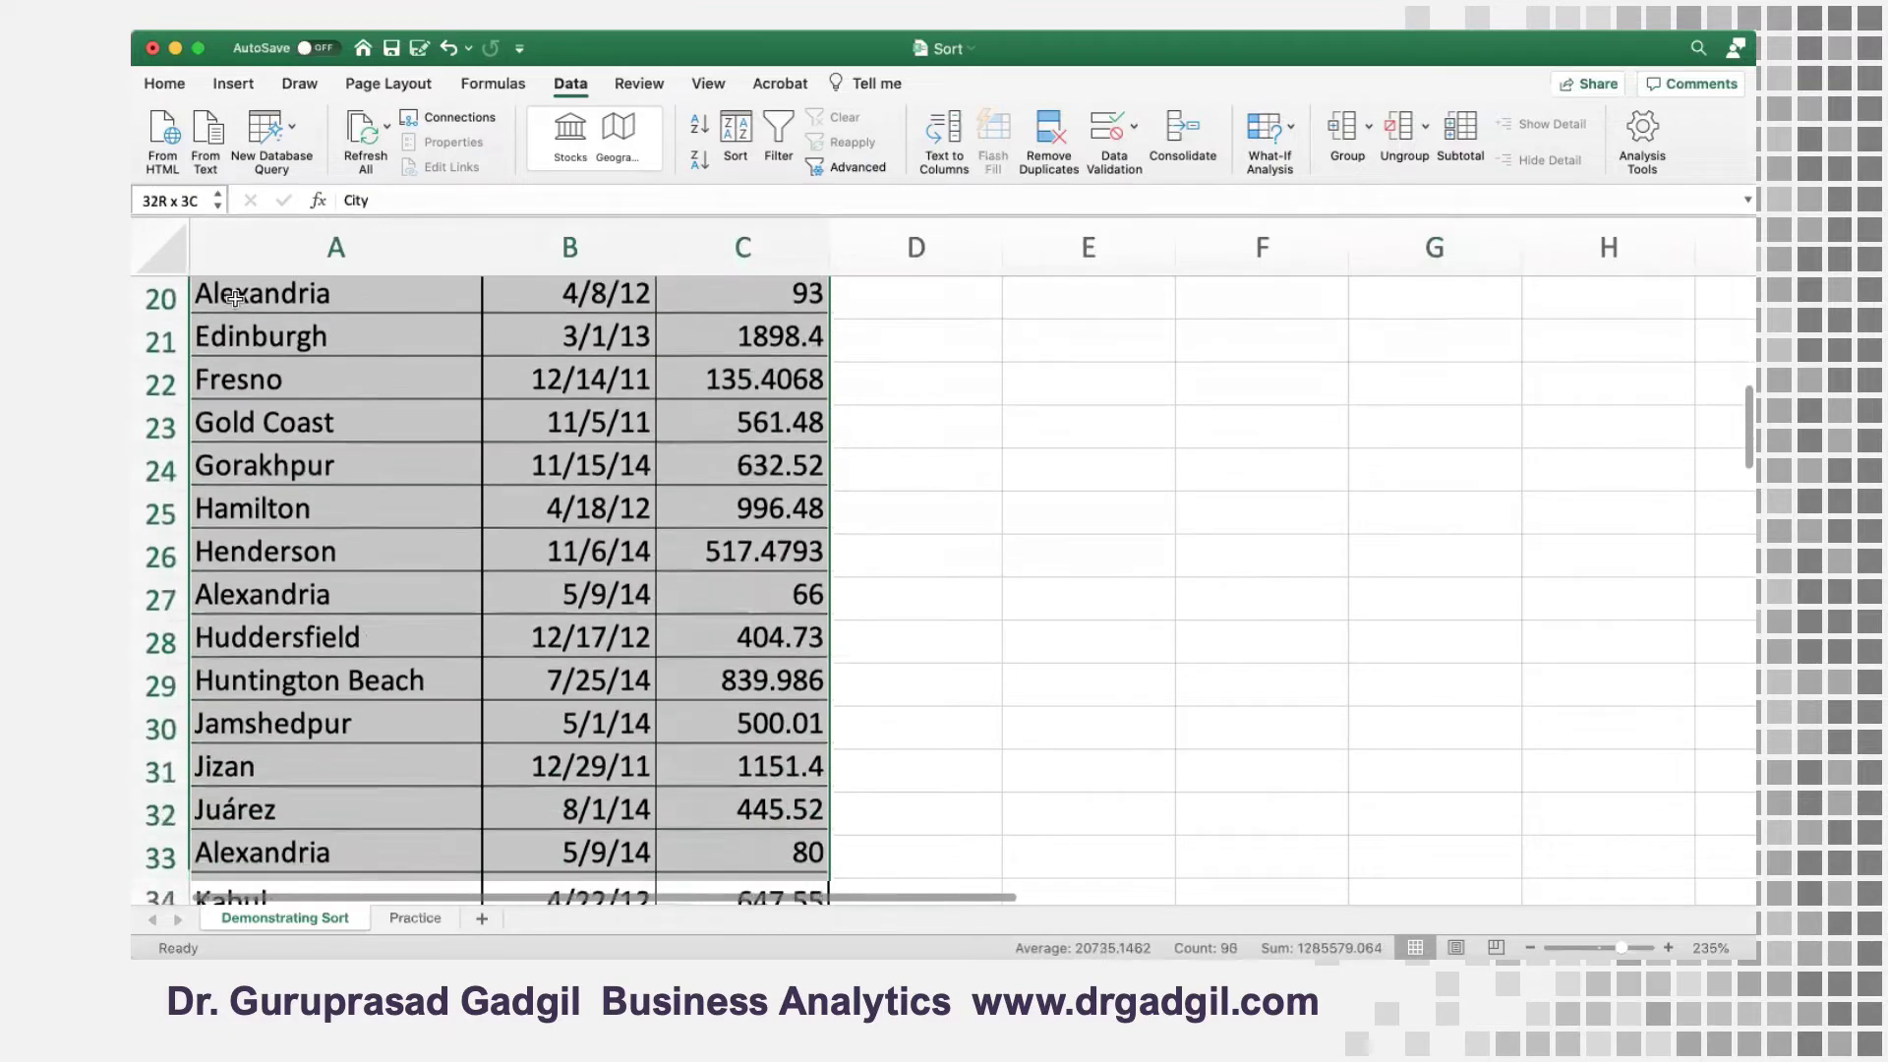
{"action": "key", "text": "shift+Down"}
{"action": "key", "text": "shift+Down"}
{"action": "key", "text": "shift+Down"}
{"action": "key", "text": "shift+Down"}
{"action": "key", "text": "shift+Down"}
{"action": "key", "text": "shift+Down"}
{"action": "key", "text": "shift+Down"}
{"action": "key", "text": "shift+Down"}
{"action": "key", "text": "shift+Down"}
{"action": "key", "text": "shift+Down"}
{"action": "key", "text": "shift+Down"}
{"action": "key", "text": "shift+Down"}
{"action": "key", "text": "shift+Down"}
{"action": "key", "text": "shift+Down"}
{"action": "key", "text": "shift+Down"}
{"action": "key", "text": "shift+Down"}
{"action": "key", "text": "shift+Down"}
{"action": "key", "text": "shift+Down"}
{"action": "key", "text": "shift+Down"}
{"action": "key", "text": "shift+Down"}
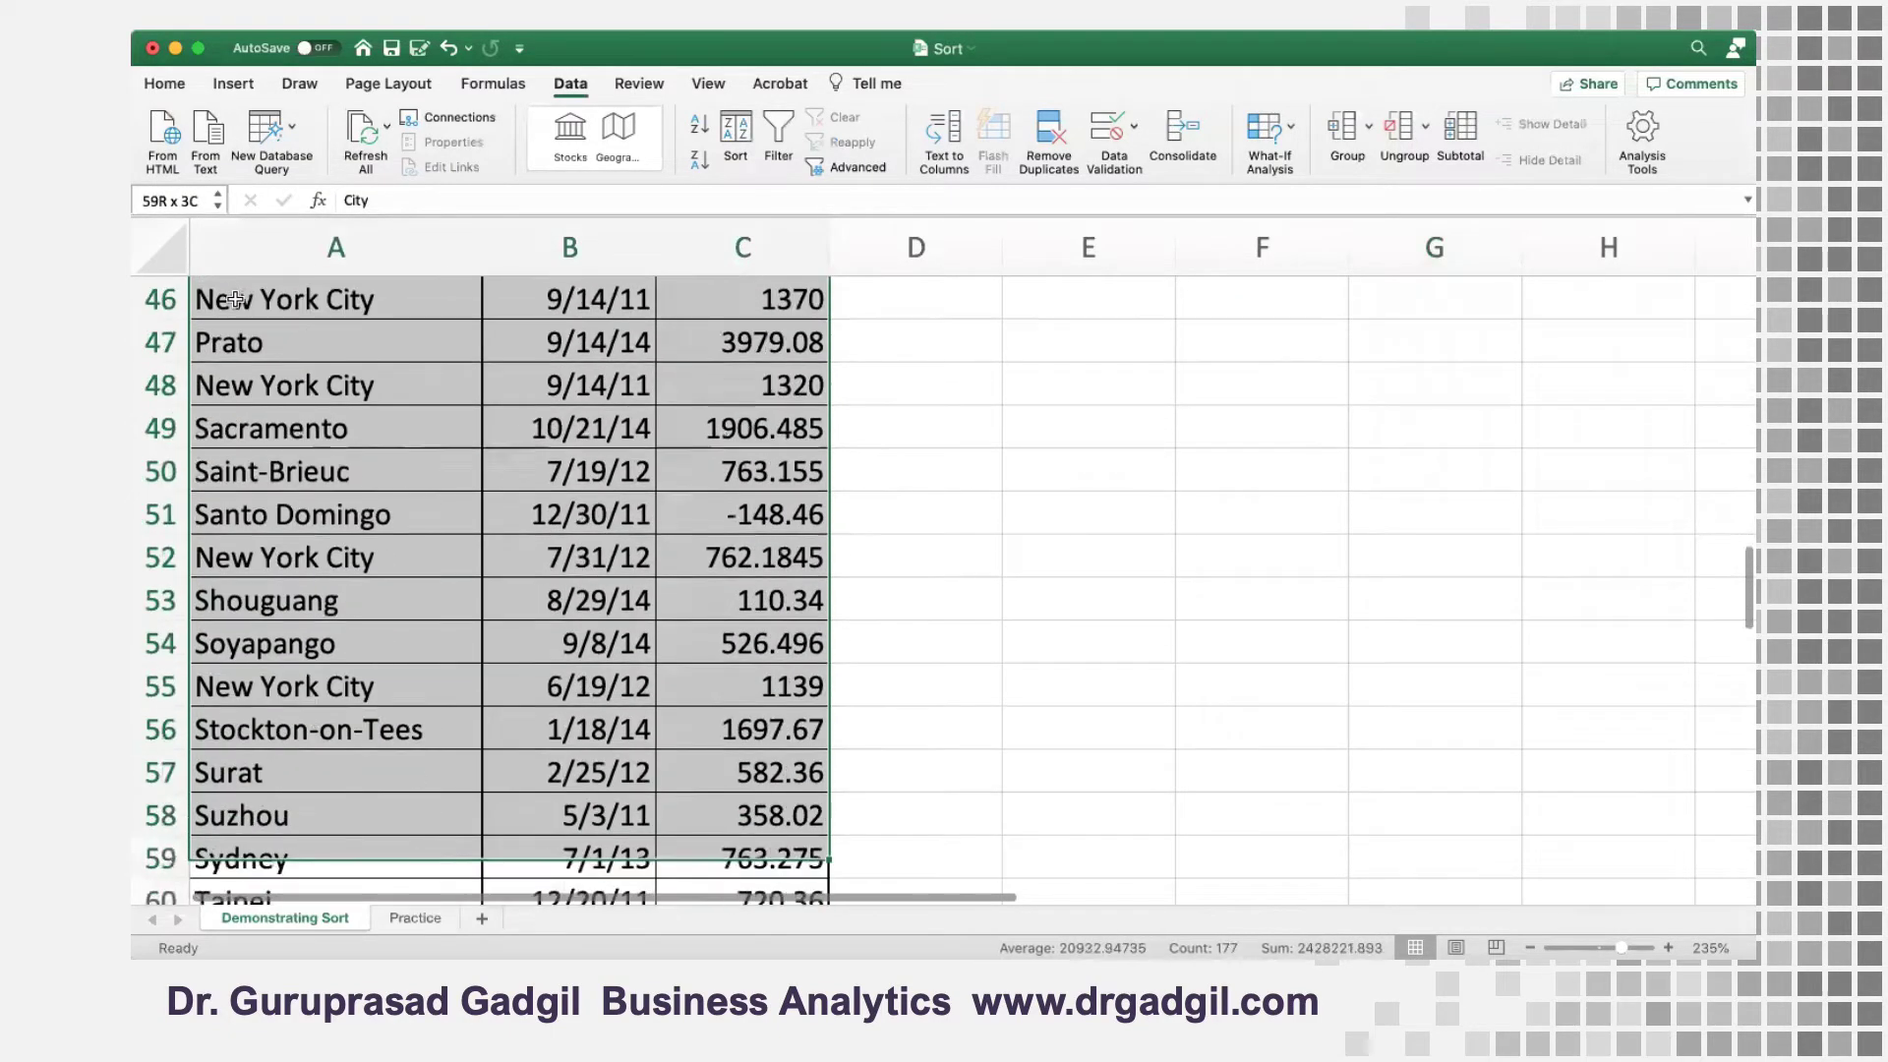
{"action": "key", "text": "shift+Down"}
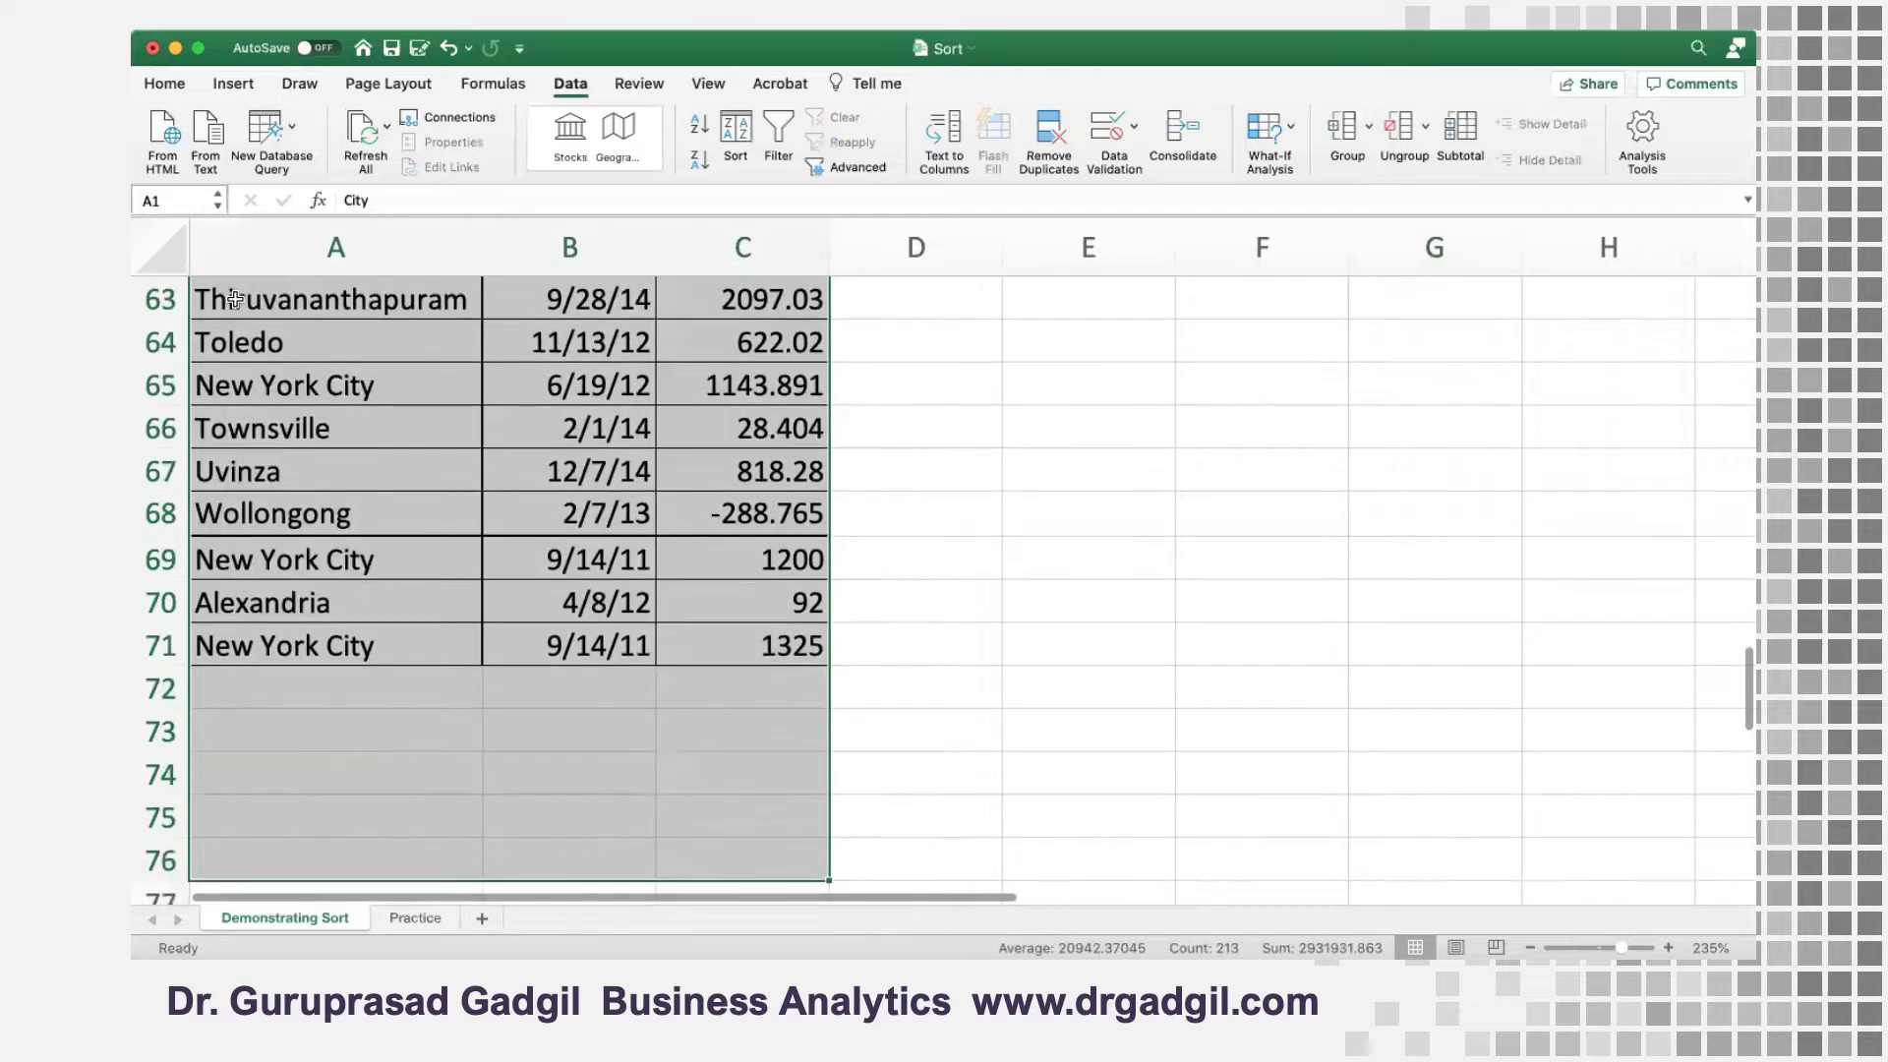
{"action": "key", "text": "shift+Up"}
{"action": "key", "text": "shift+Up"}
{"action": "key", "text": "shift+Up"}
{"action": "key", "text": "shift+Up"}
{"action": "key", "text": "shift+Up"}
{"action": "key", "text": "shift+Down"}
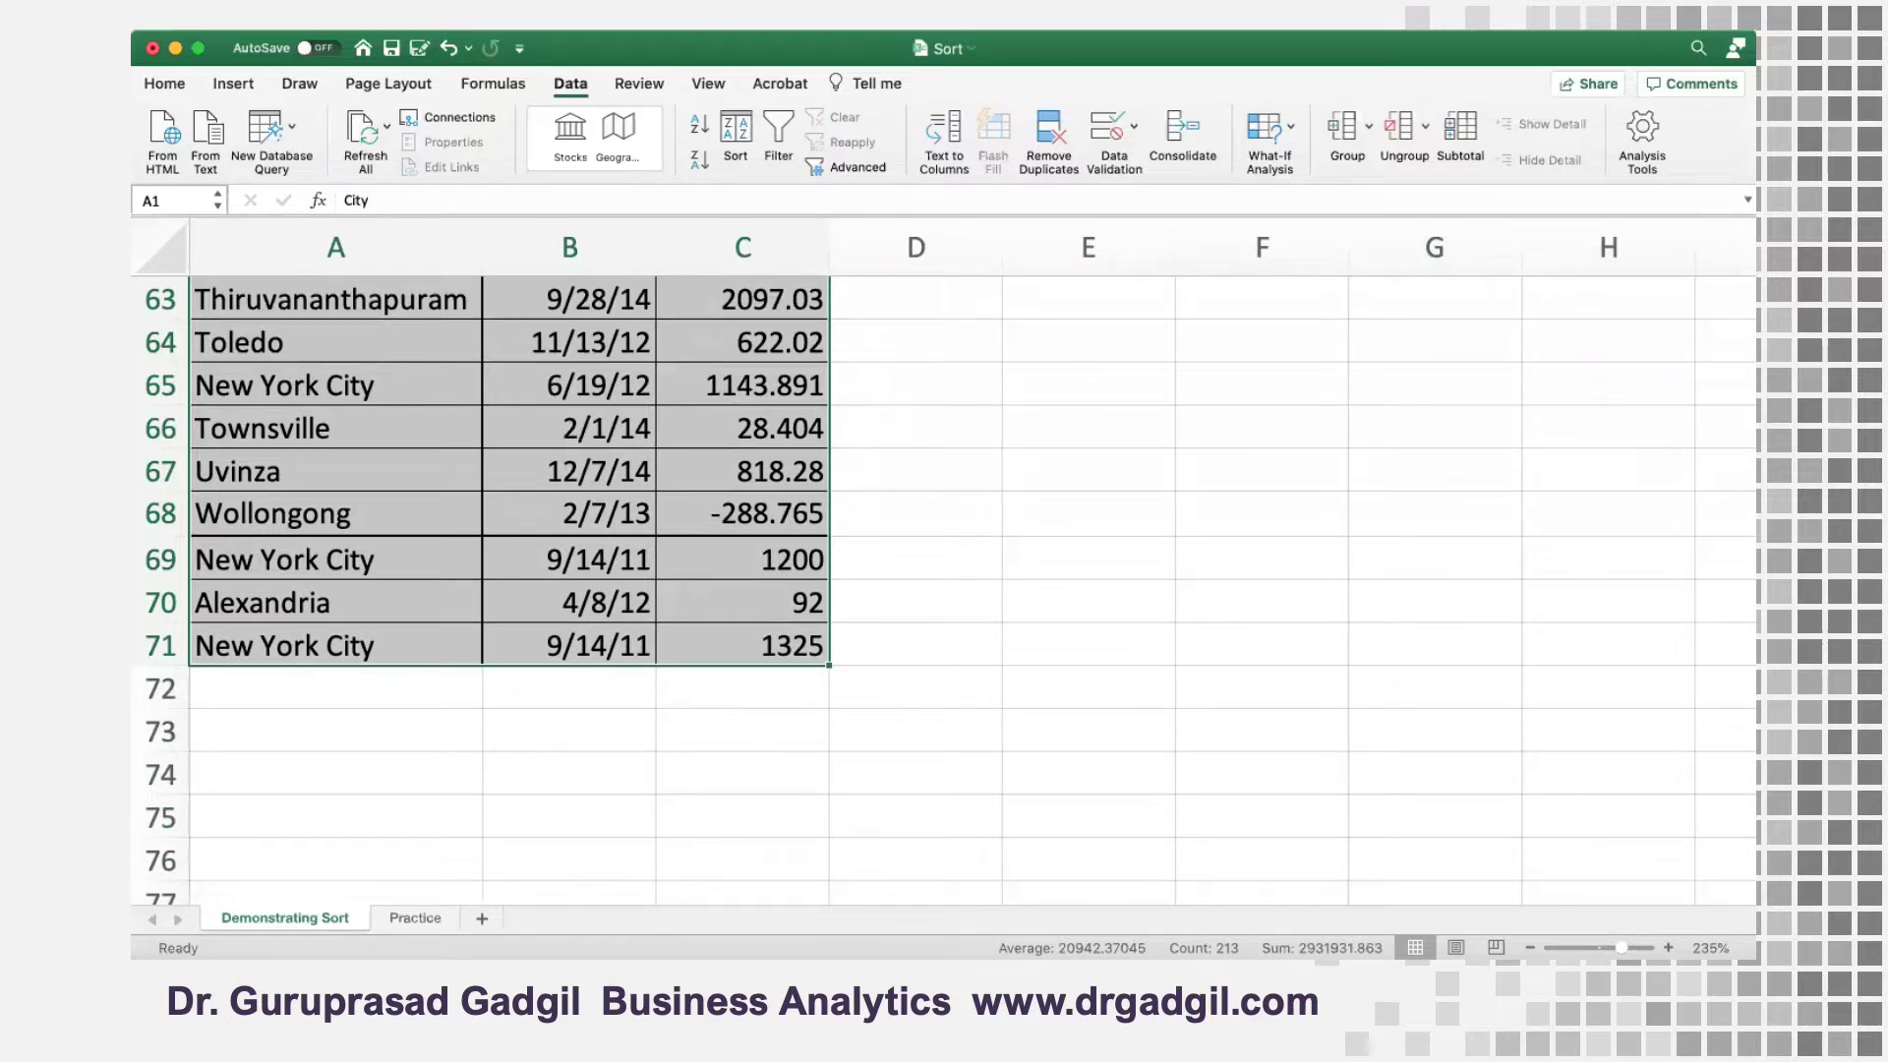
Start a custom sort on the selected table and remove all existing sort levels
{"action": "left_click", "coordinate": [738, 128]}
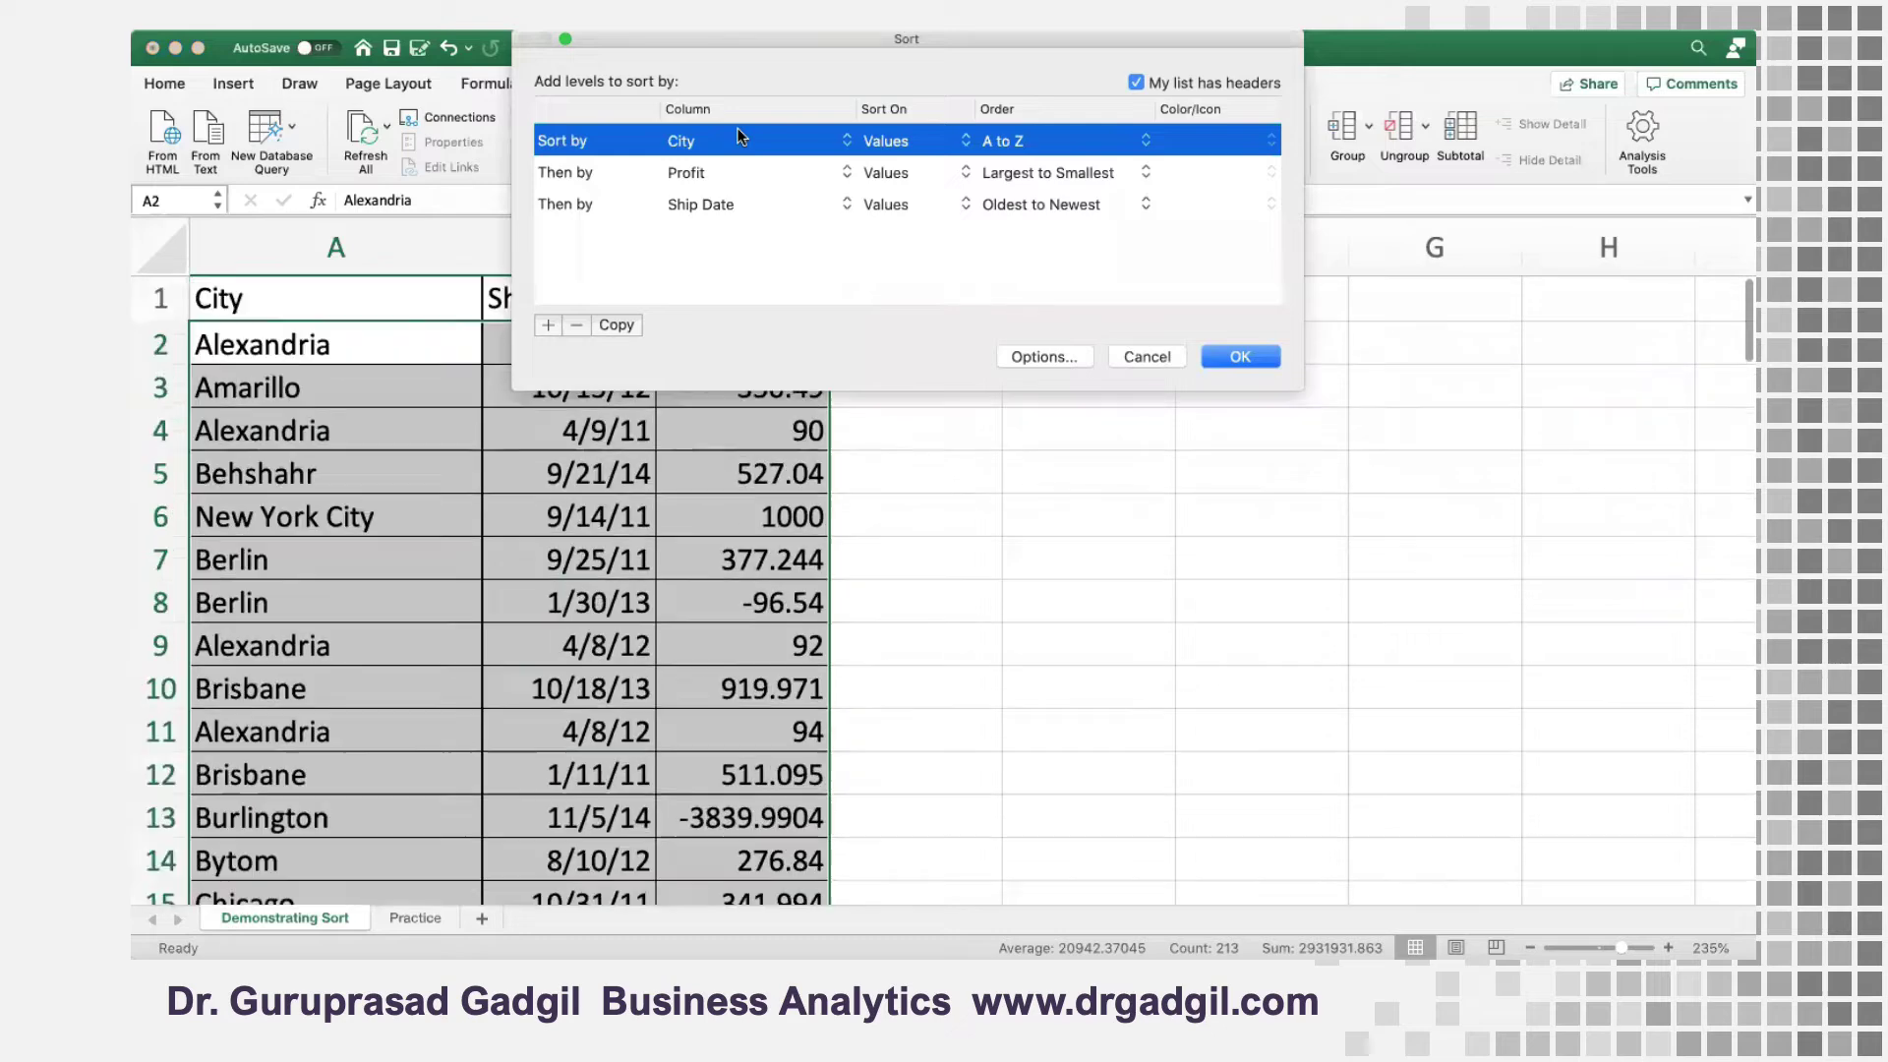
{"action": "left_click", "coordinate": [576, 326]}
{"action": "left_click", "coordinate": [574, 326]}
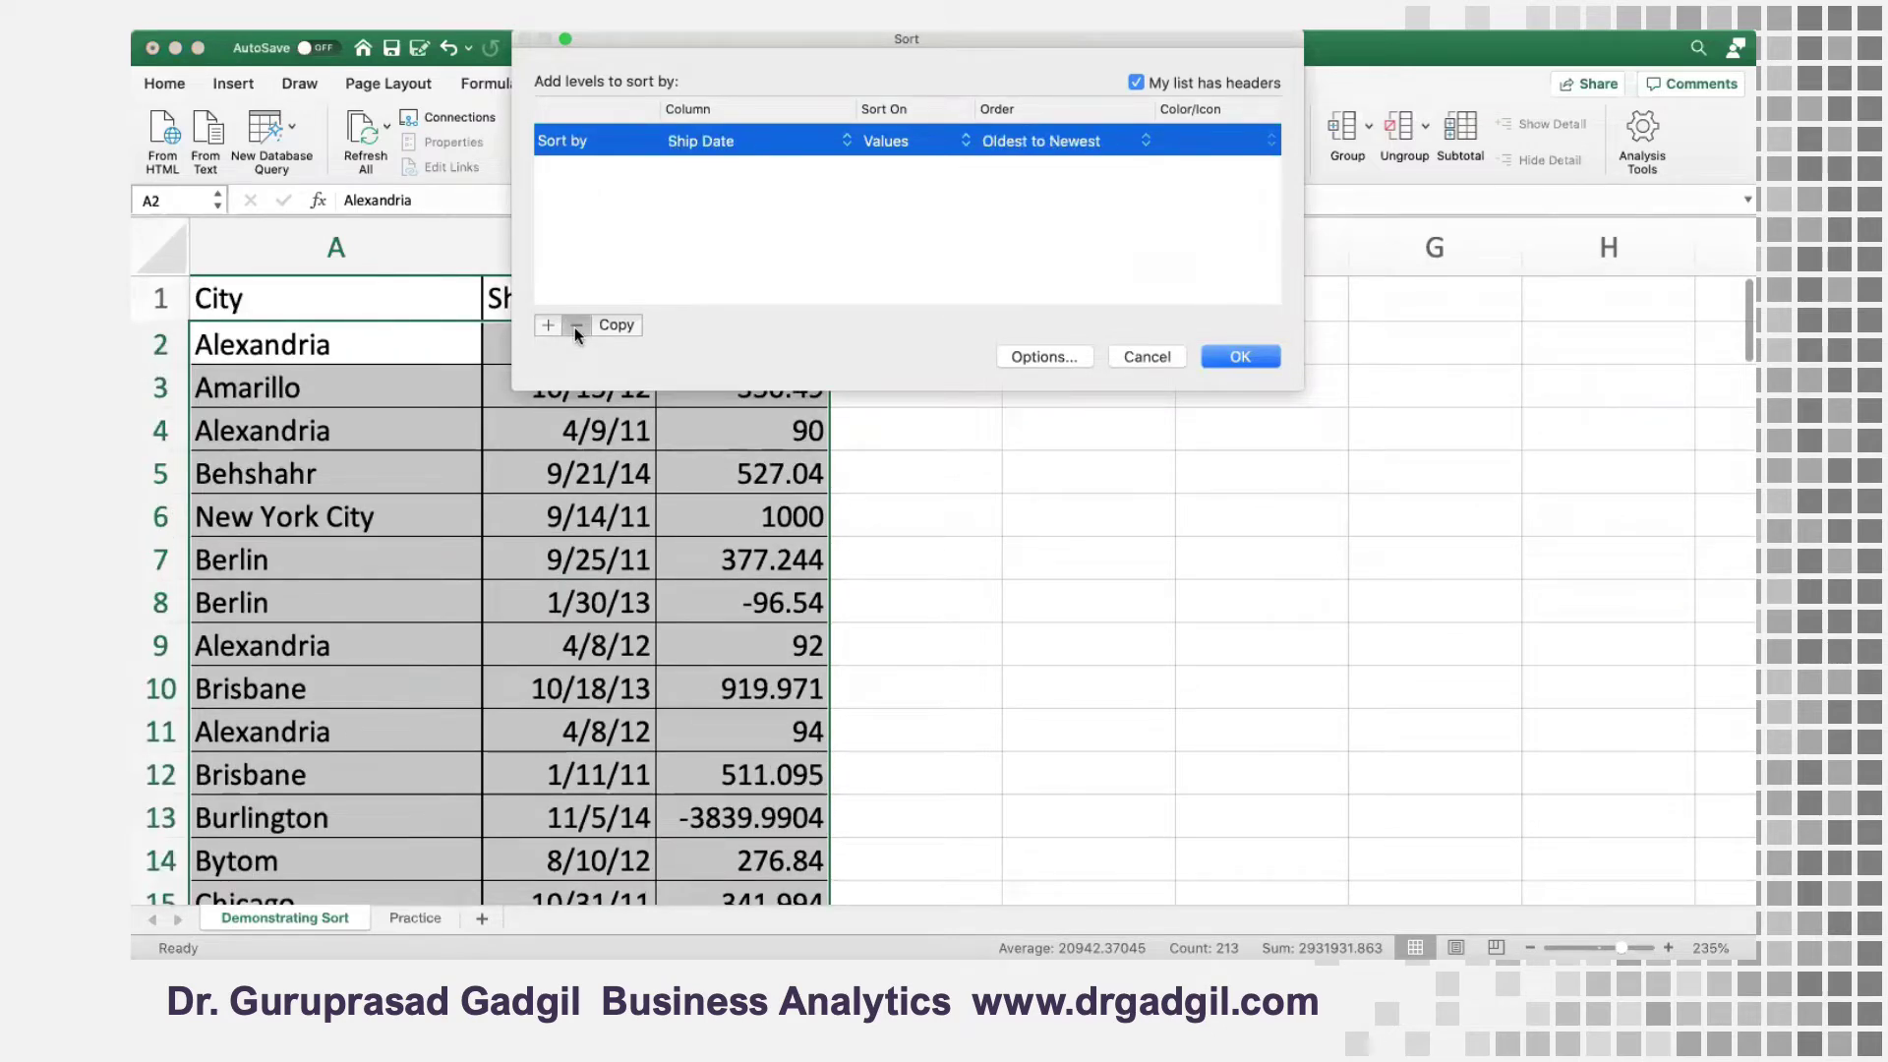
{"action": "left_click", "coordinate": [574, 327]}
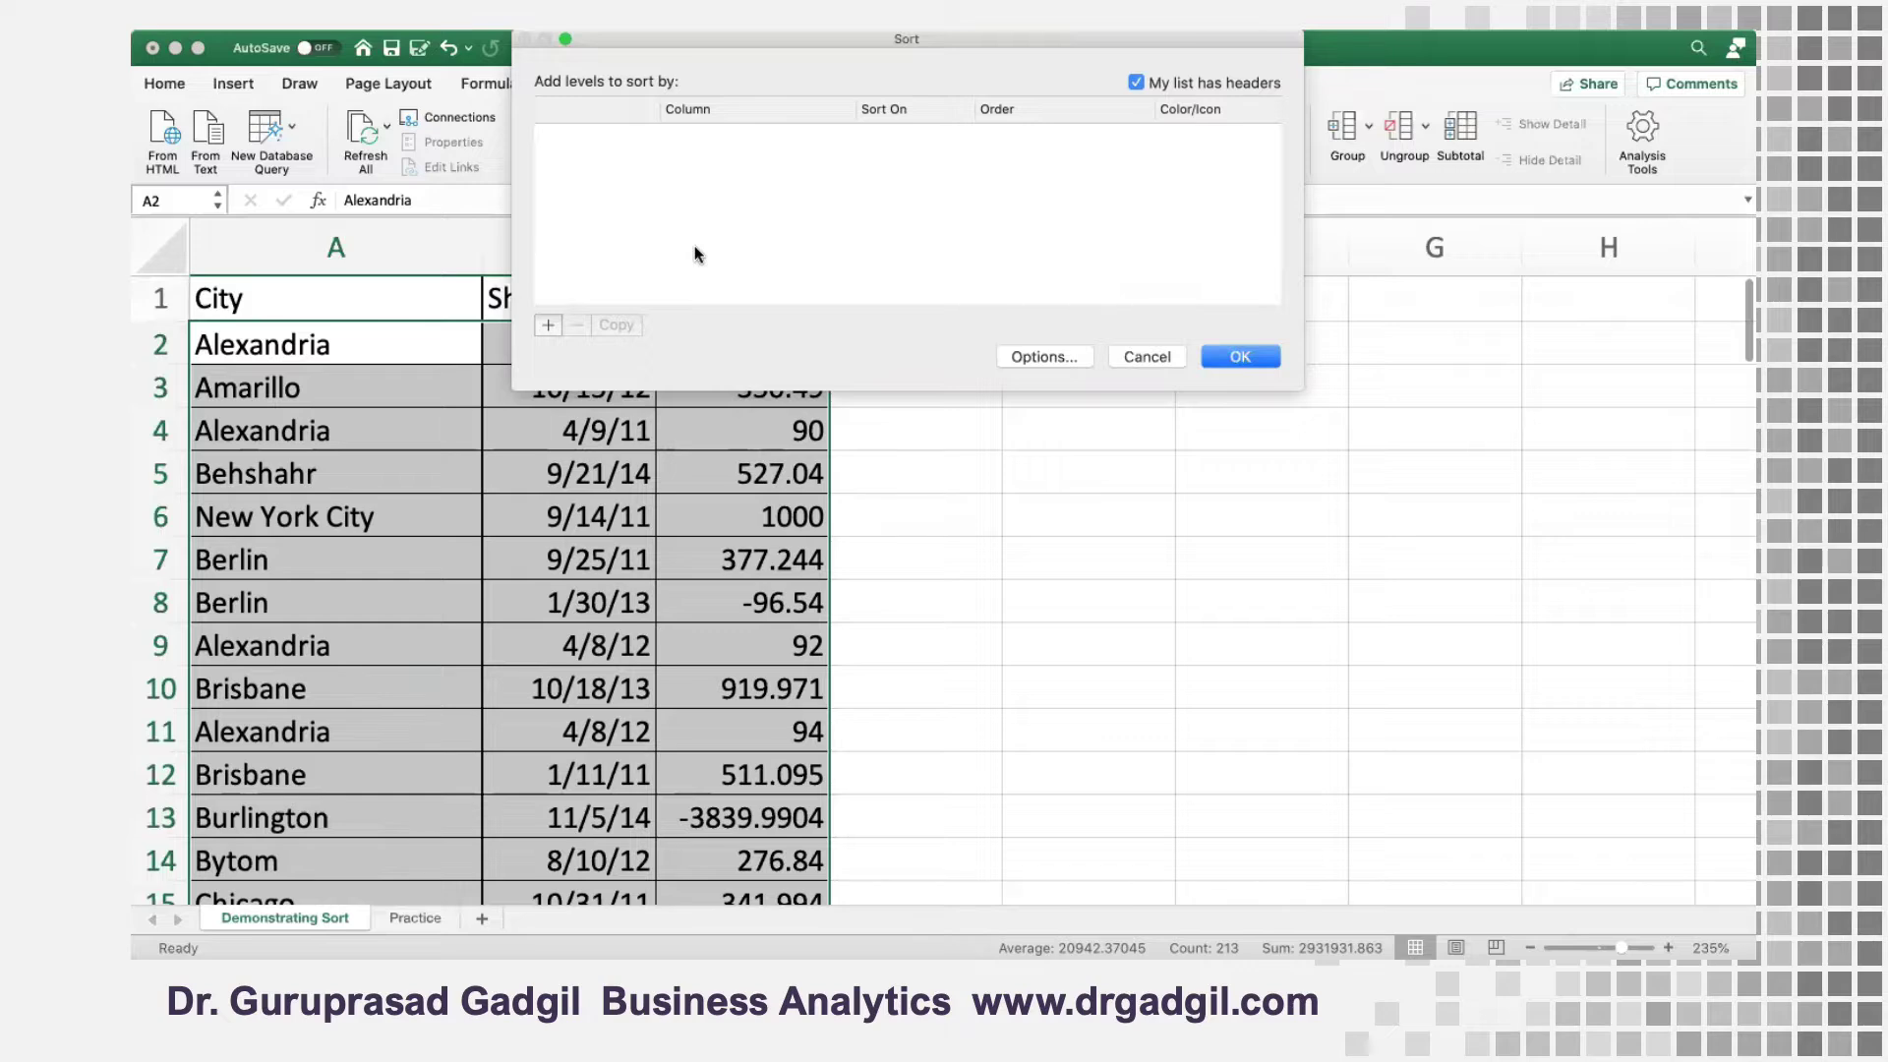
Add a first sort level on the City column, by values from A to Z
{"action": "left_click", "coordinate": [547, 325]}
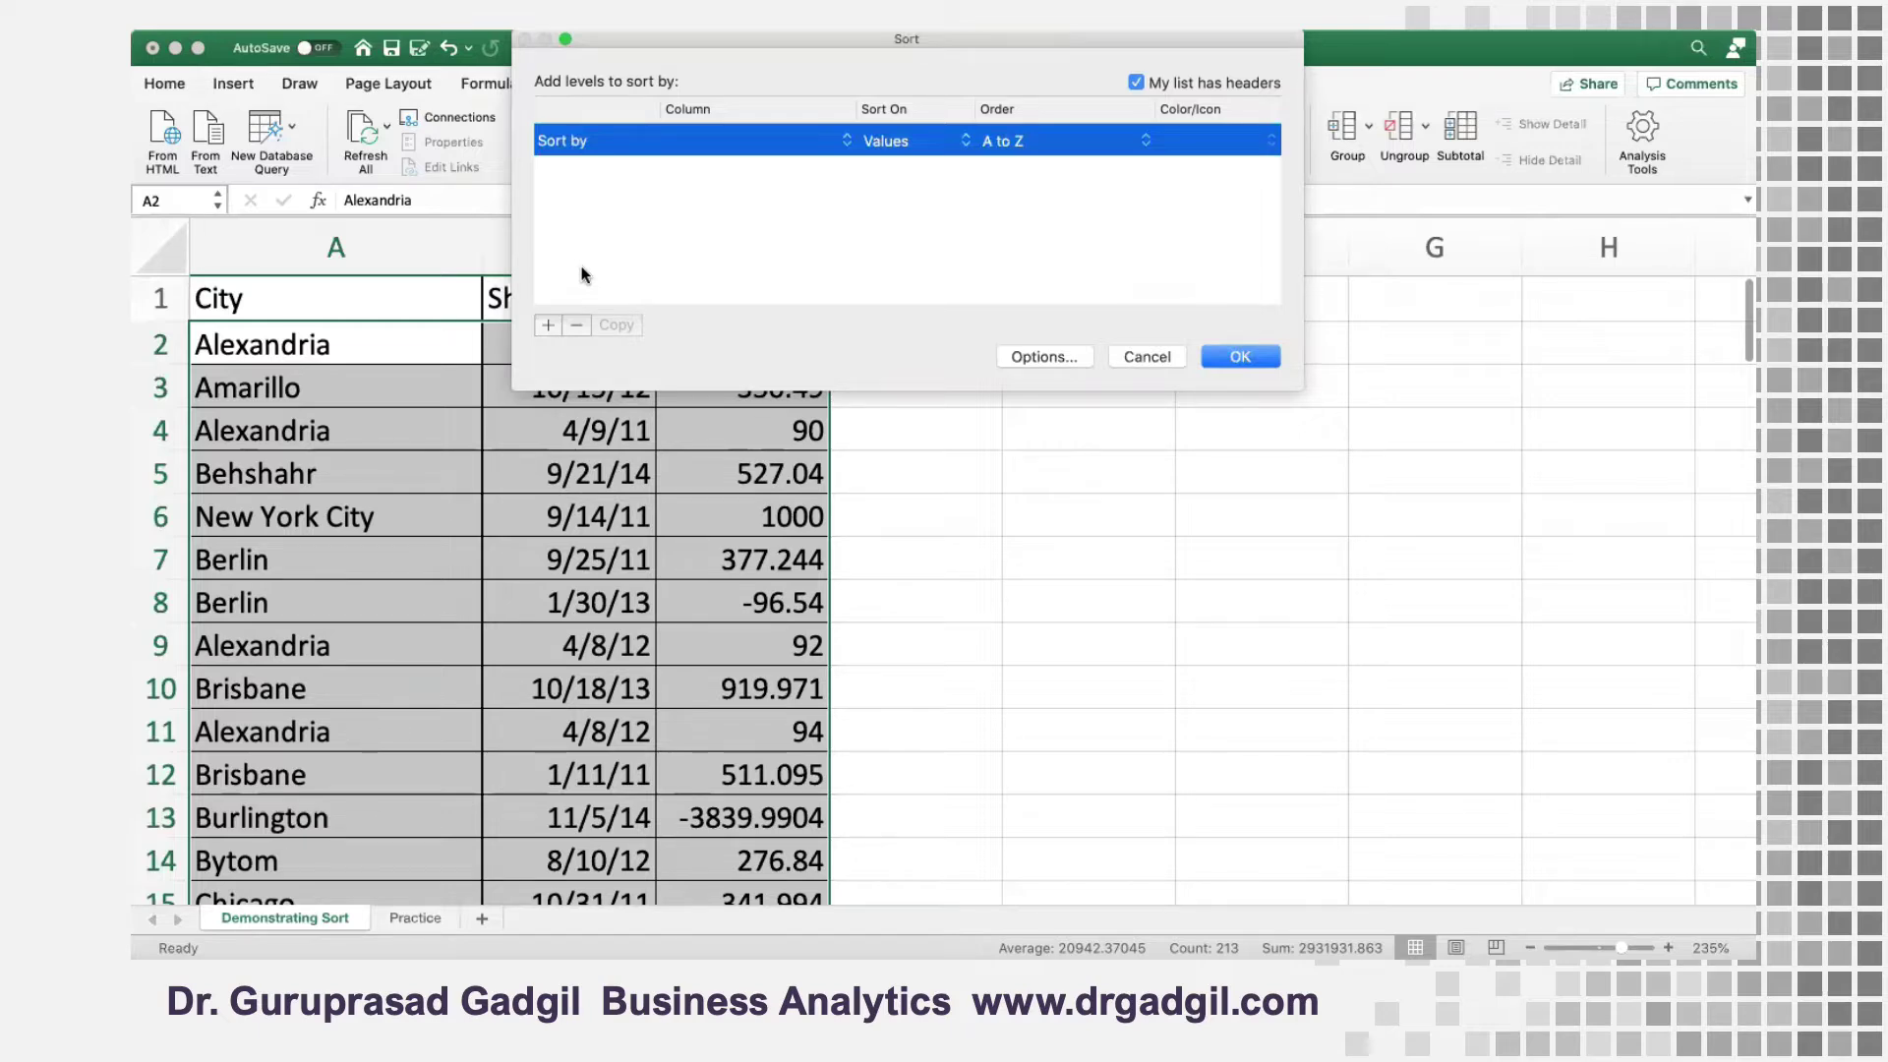
{"action": "left_click", "coordinate": [726, 139]}
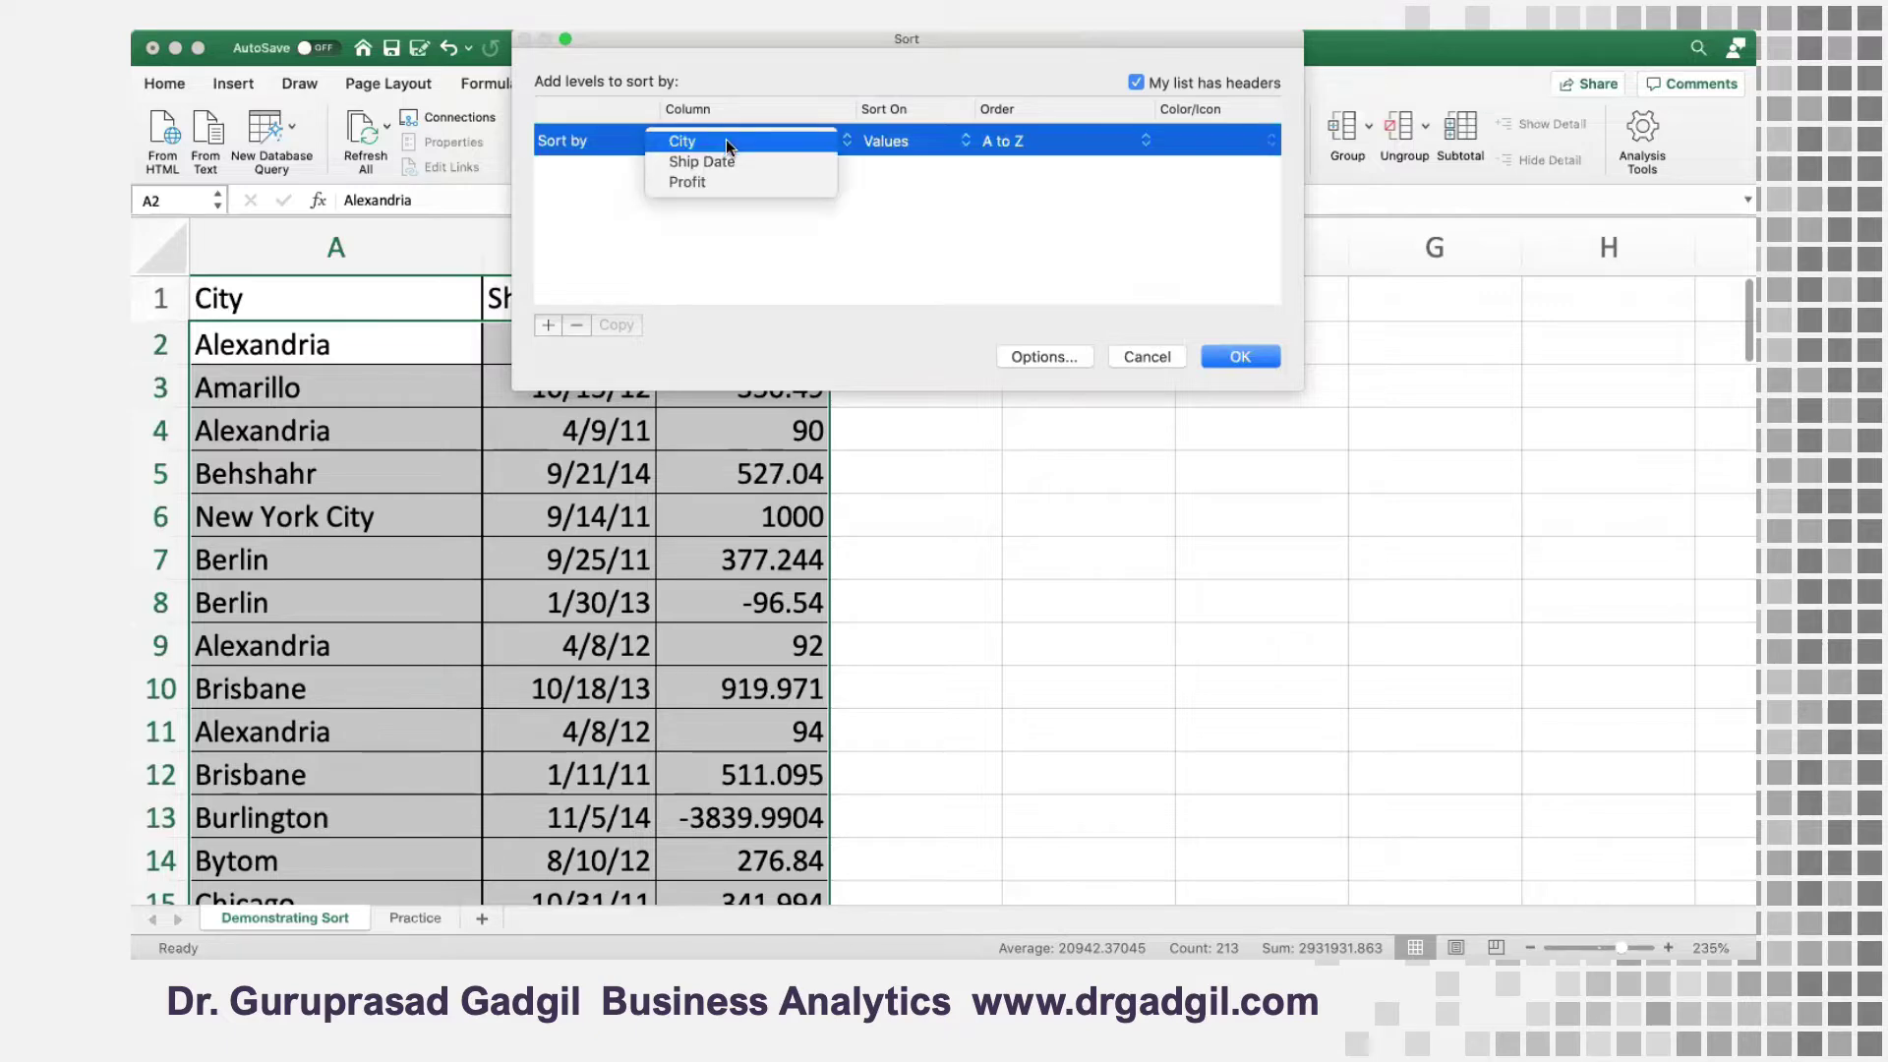
{"action": "left_click", "coordinate": [726, 141]}
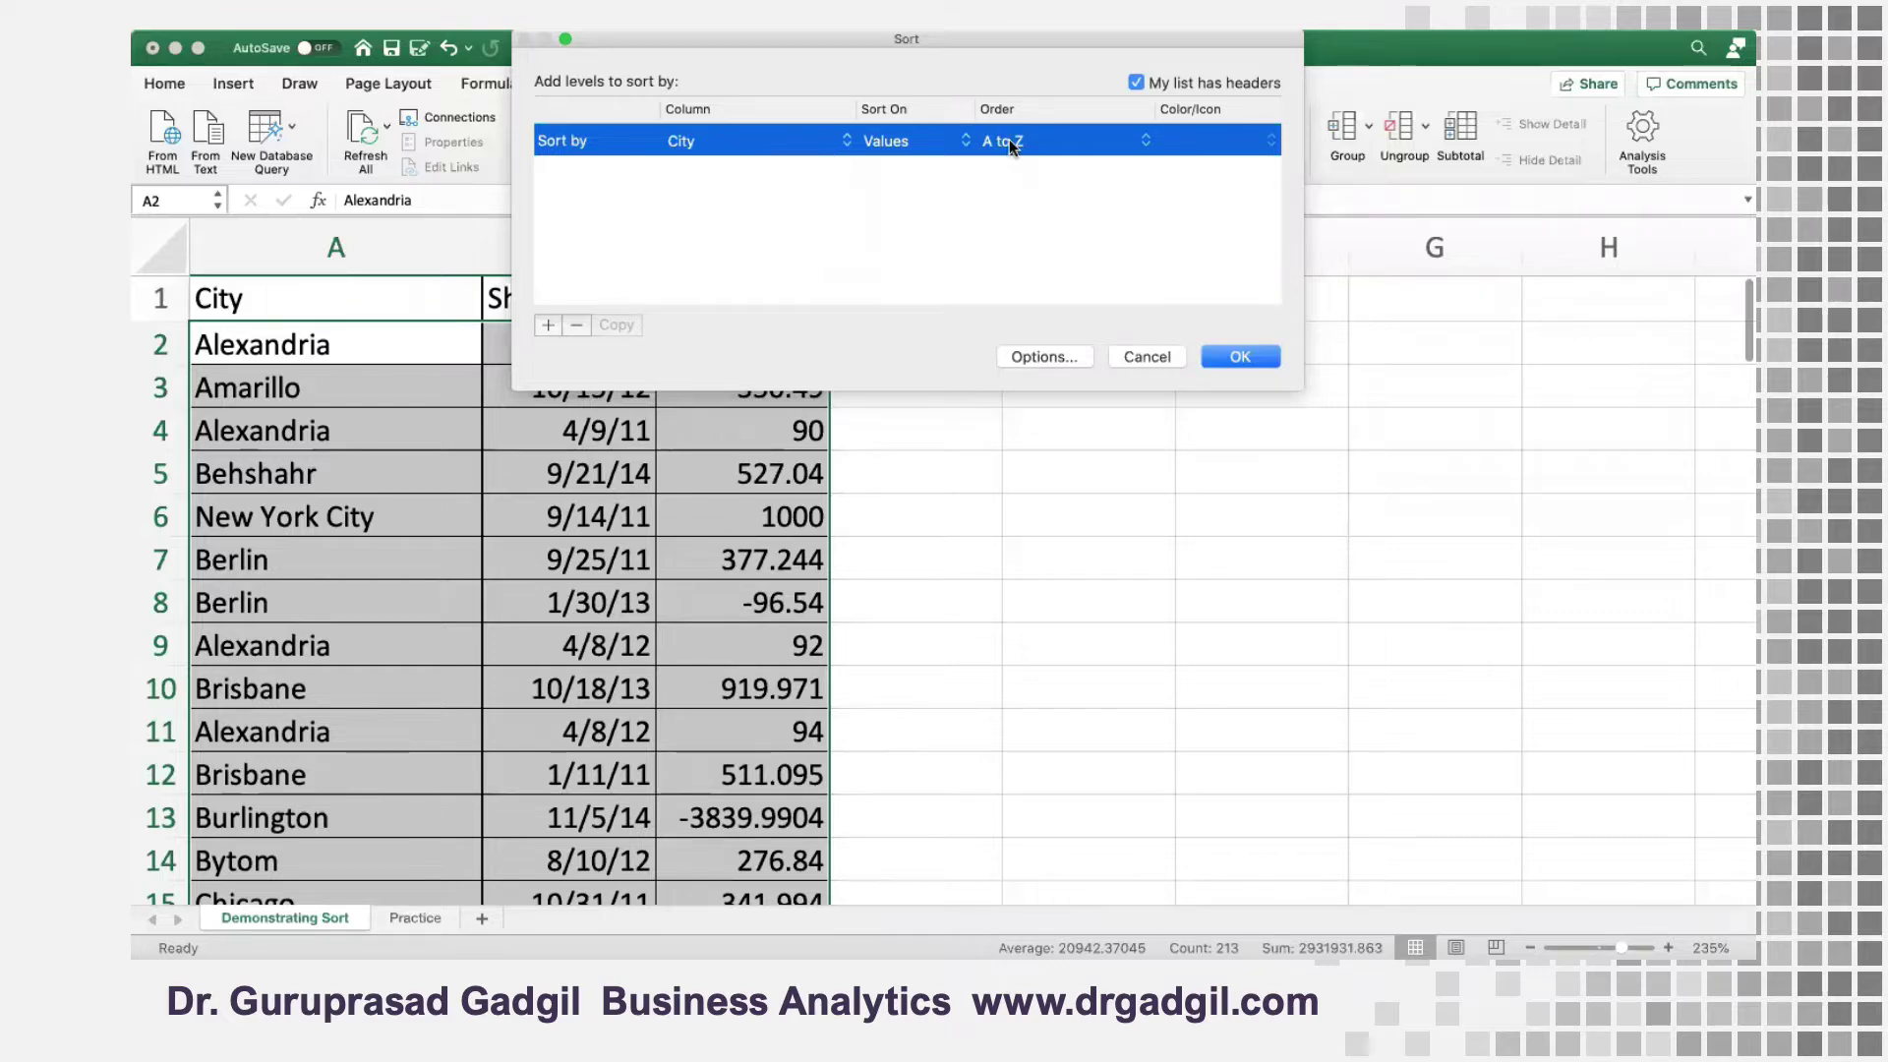
Add a second sort level on the Ship Date column, ordered Oldest to Newest
{"action": "left_click", "coordinate": [548, 324]}
{"action": "left_click", "coordinate": [719, 175]}
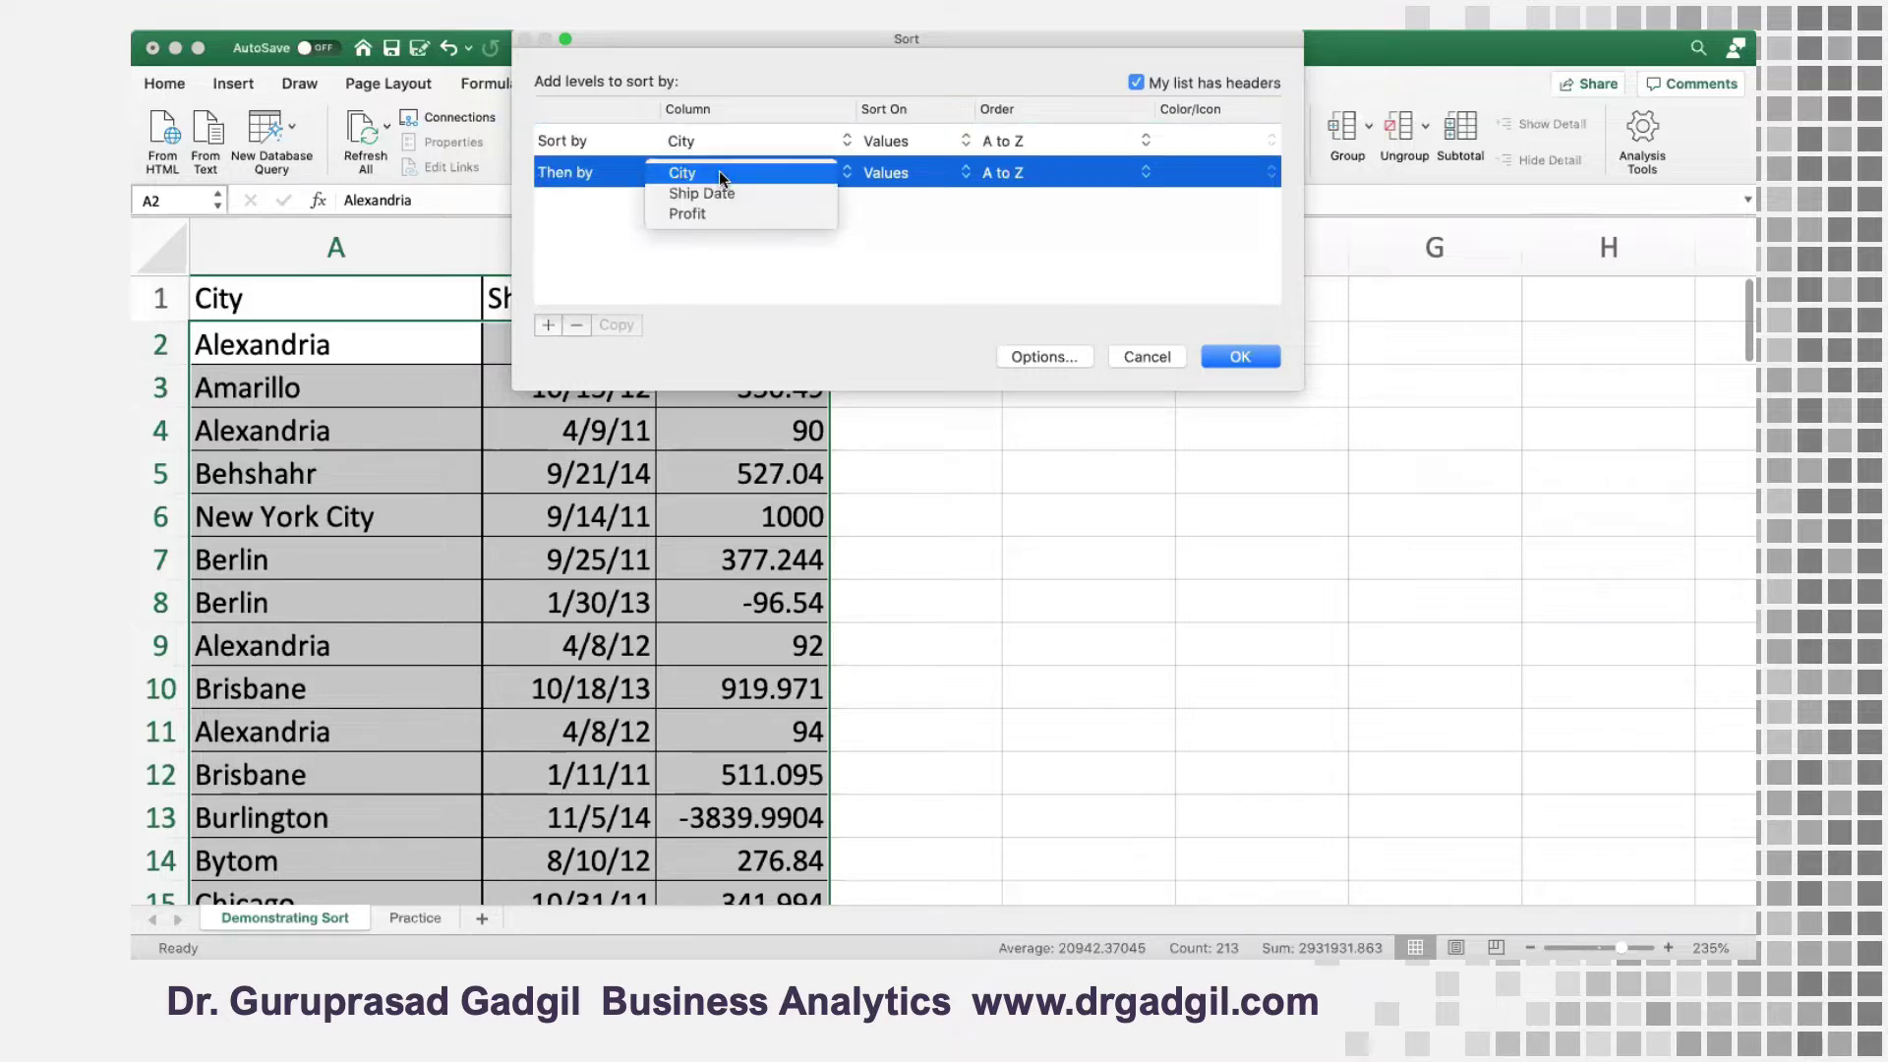
{"action": "left_click", "coordinate": [721, 195]}
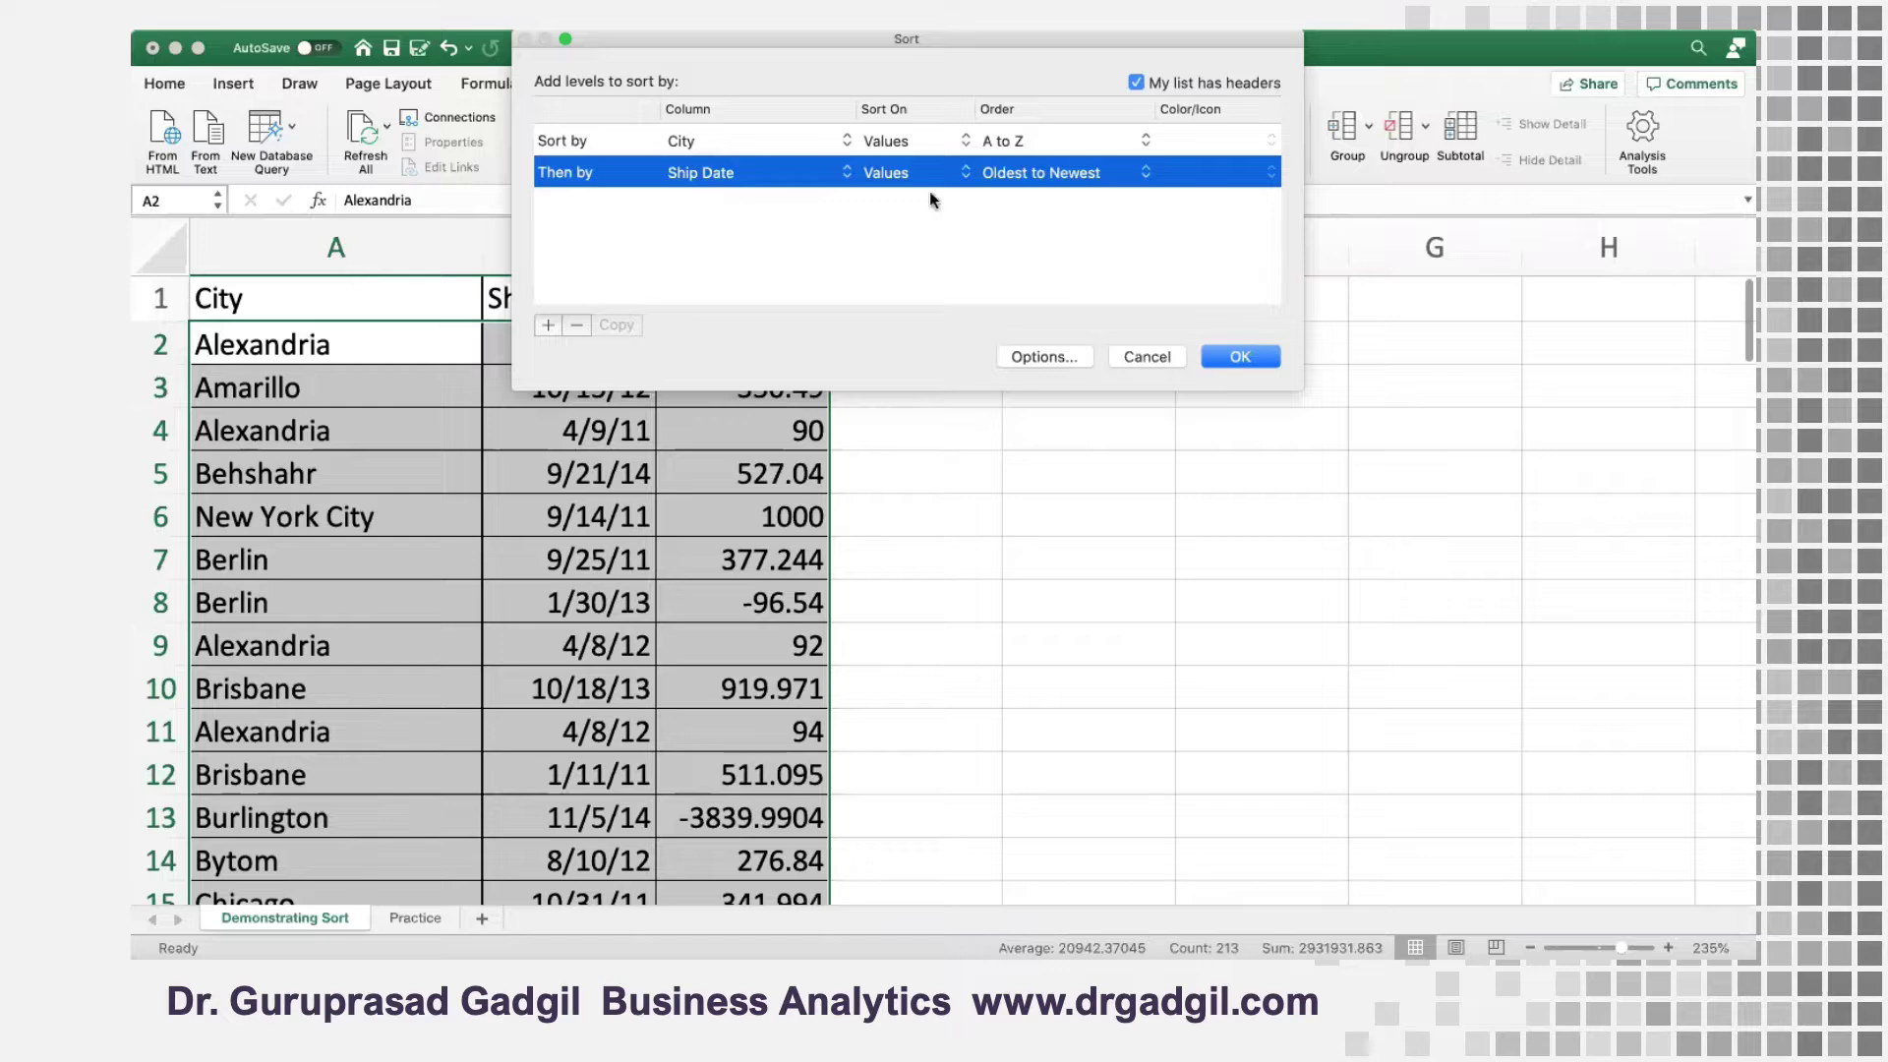
{"action": "left_click", "coordinate": [1038, 173]}
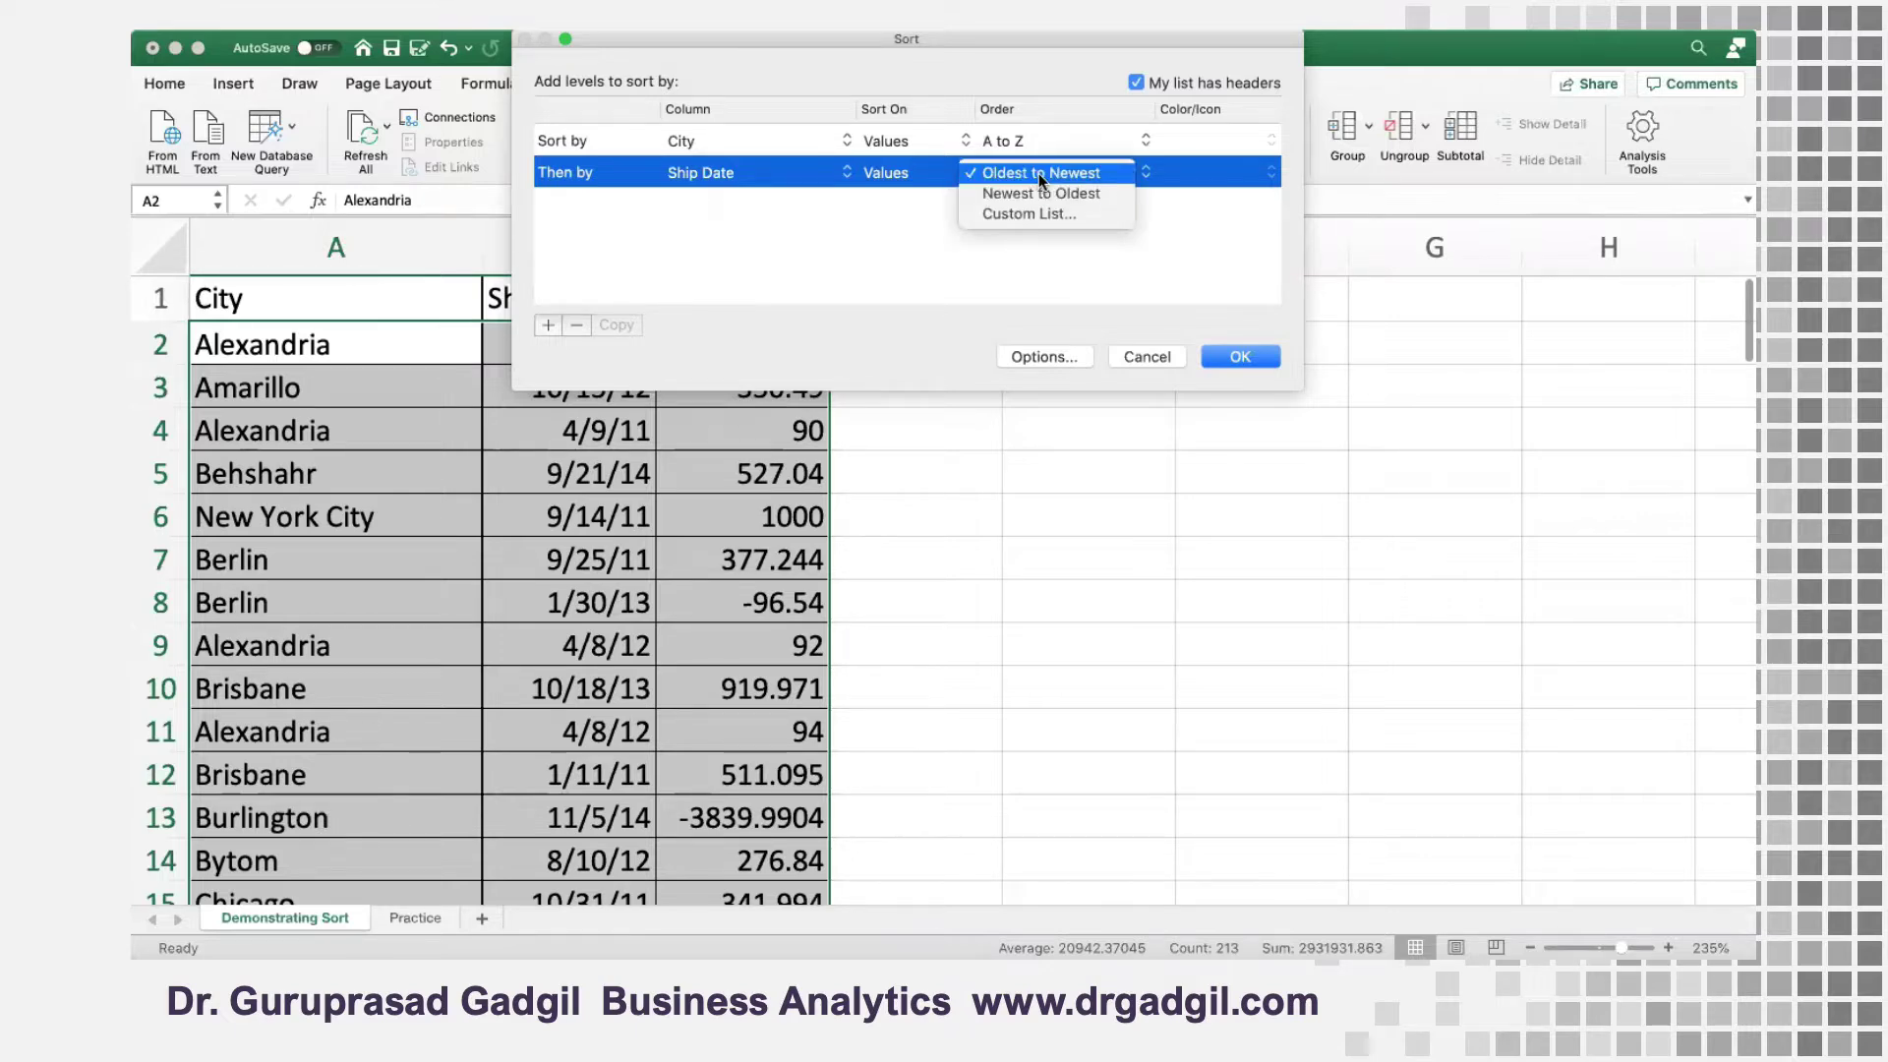
{"action": "left_click", "coordinate": [1039, 173]}
{"action": "left_click", "coordinate": [1039, 173]}
{"action": "left_click", "coordinate": [1038, 191]}
{"action": "left_click", "coordinate": [1039, 173]}
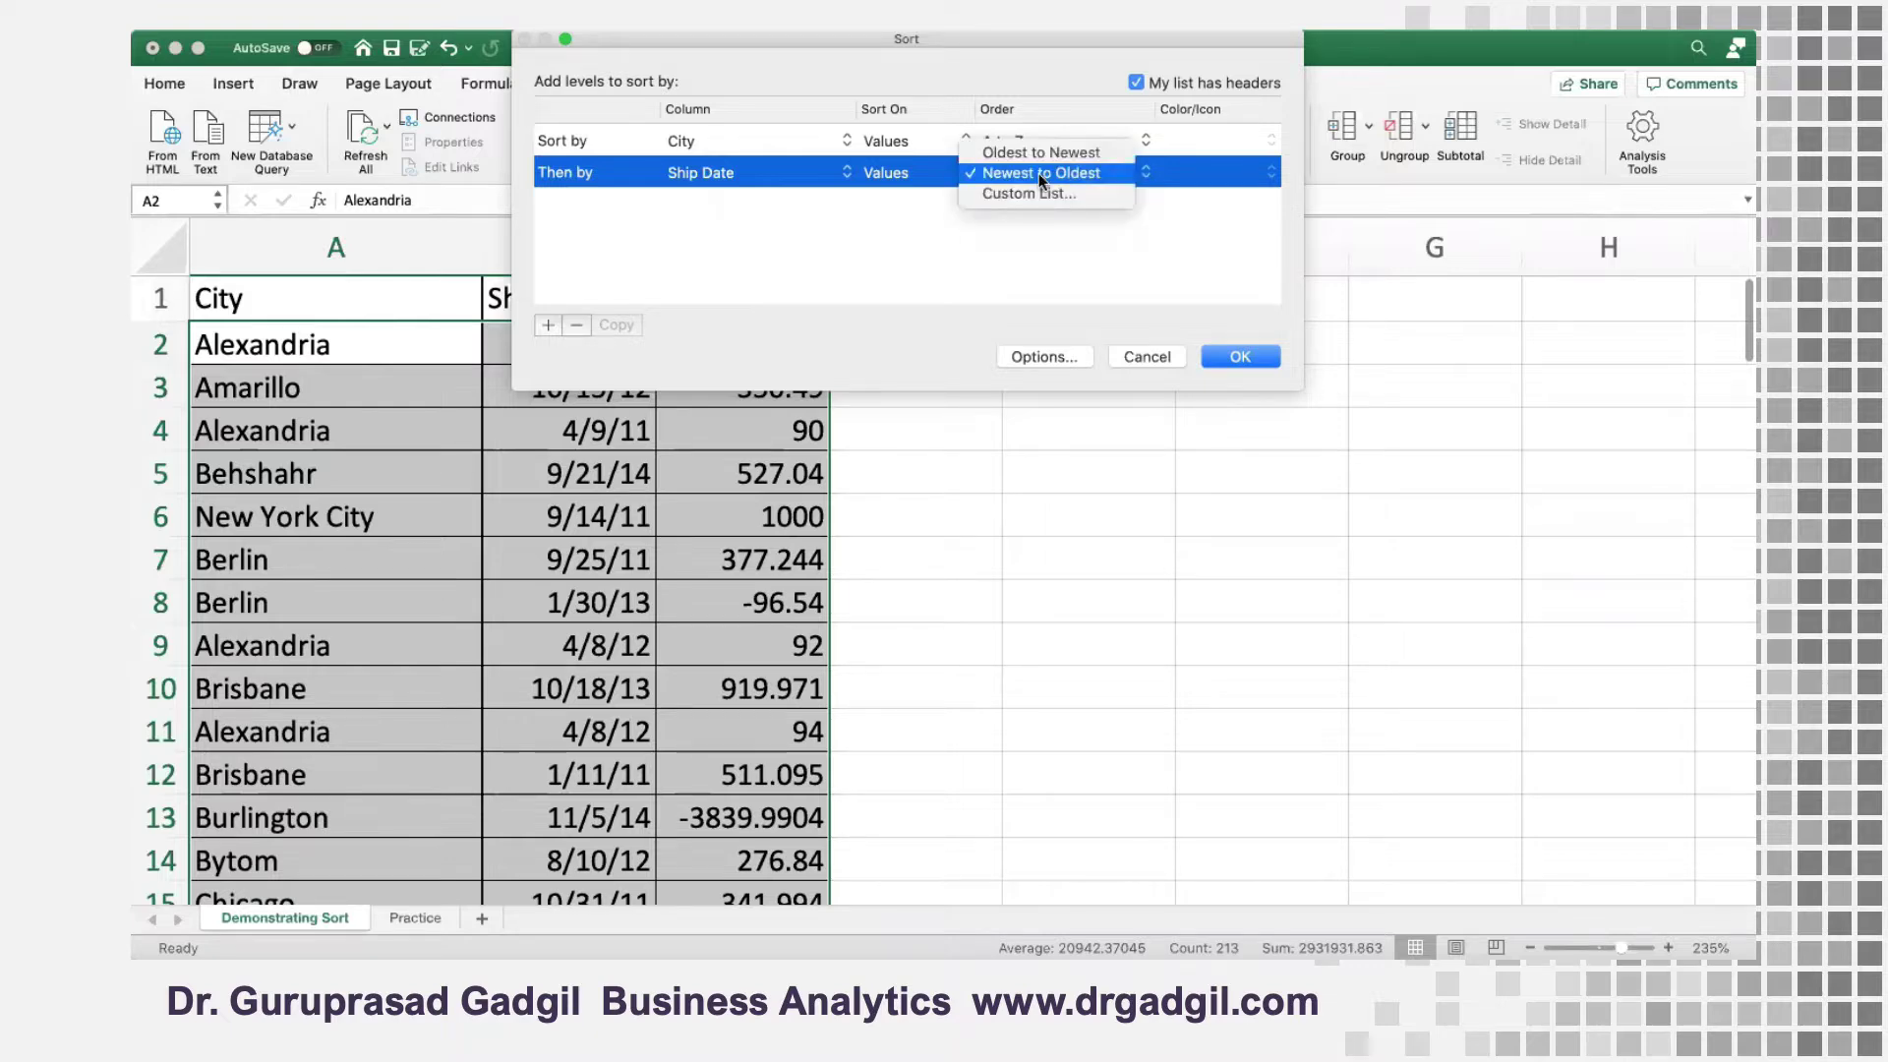
{"action": "left_click", "coordinate": [1041, 153]}
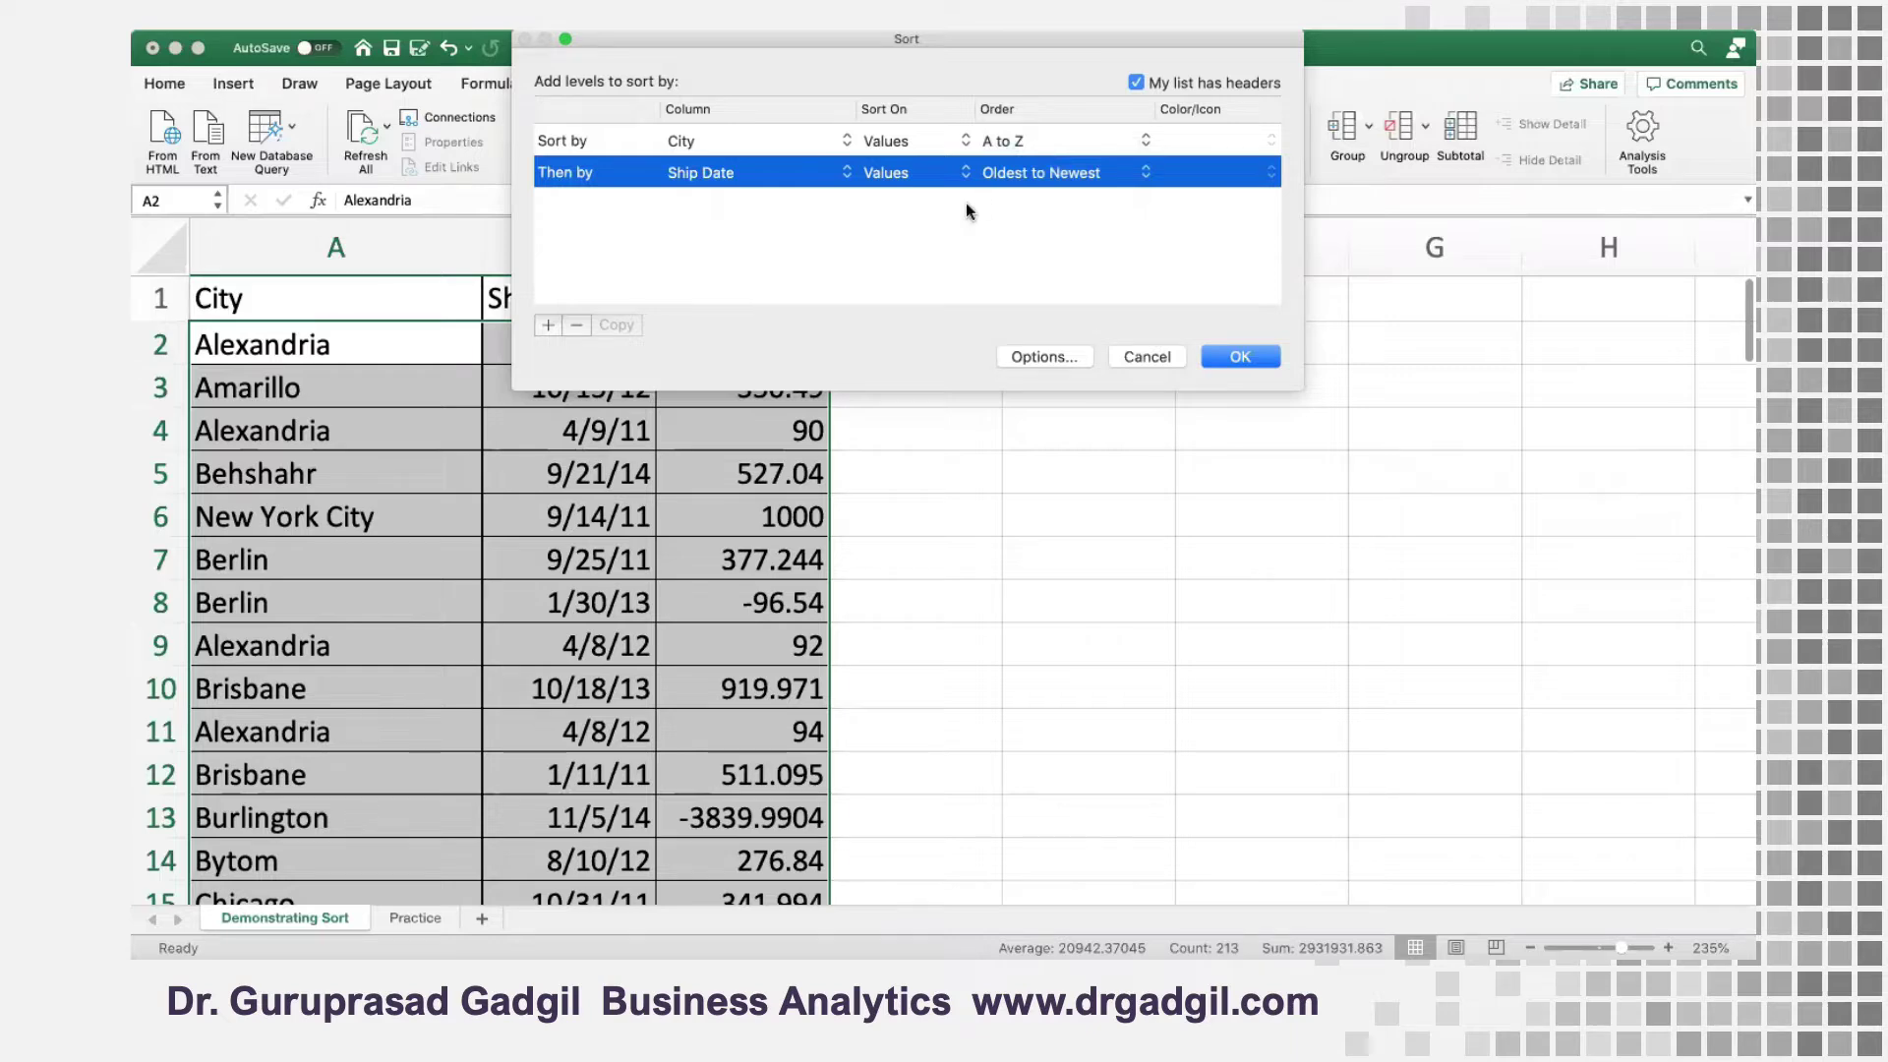
Add a third sort level on the Profit column, ordered Largest to Smallest, and apply the sort
{"action": "left_click", "coordinate": [548, 326]}
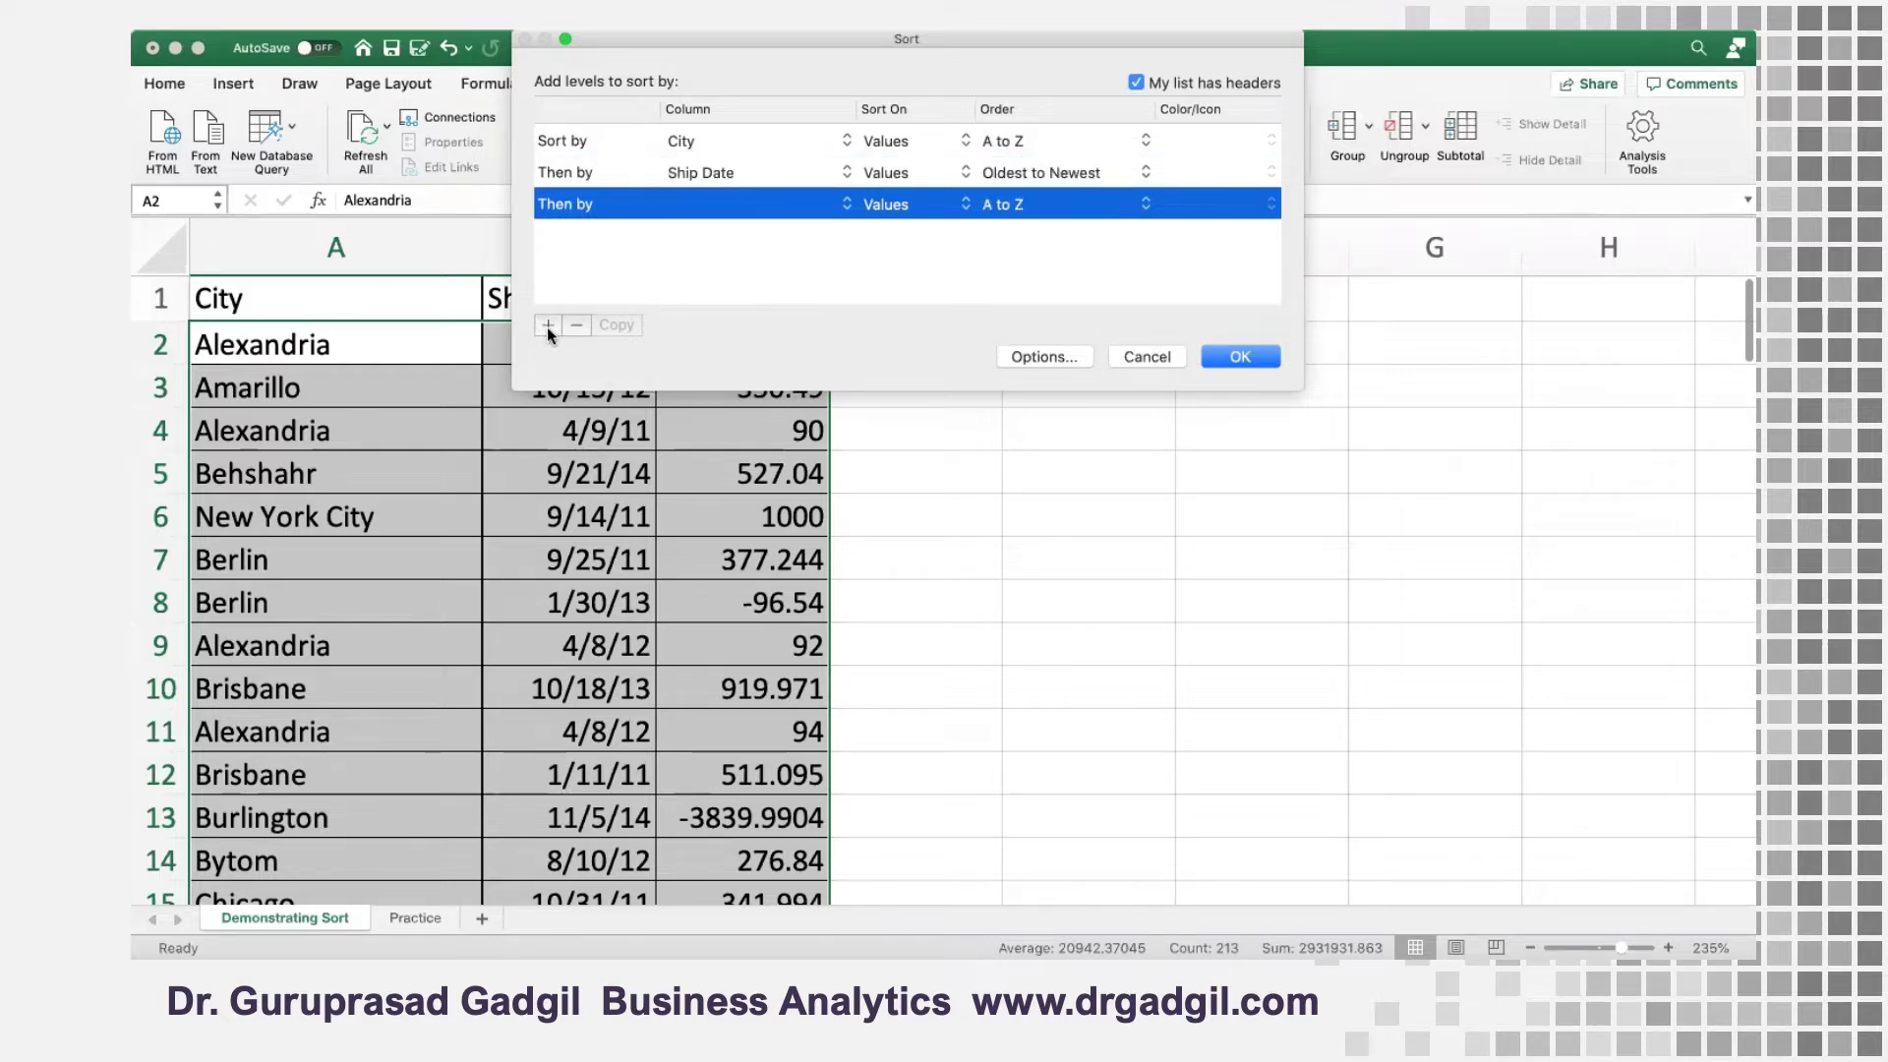
{"action": "left_click", "coordinate": [710, 203]}
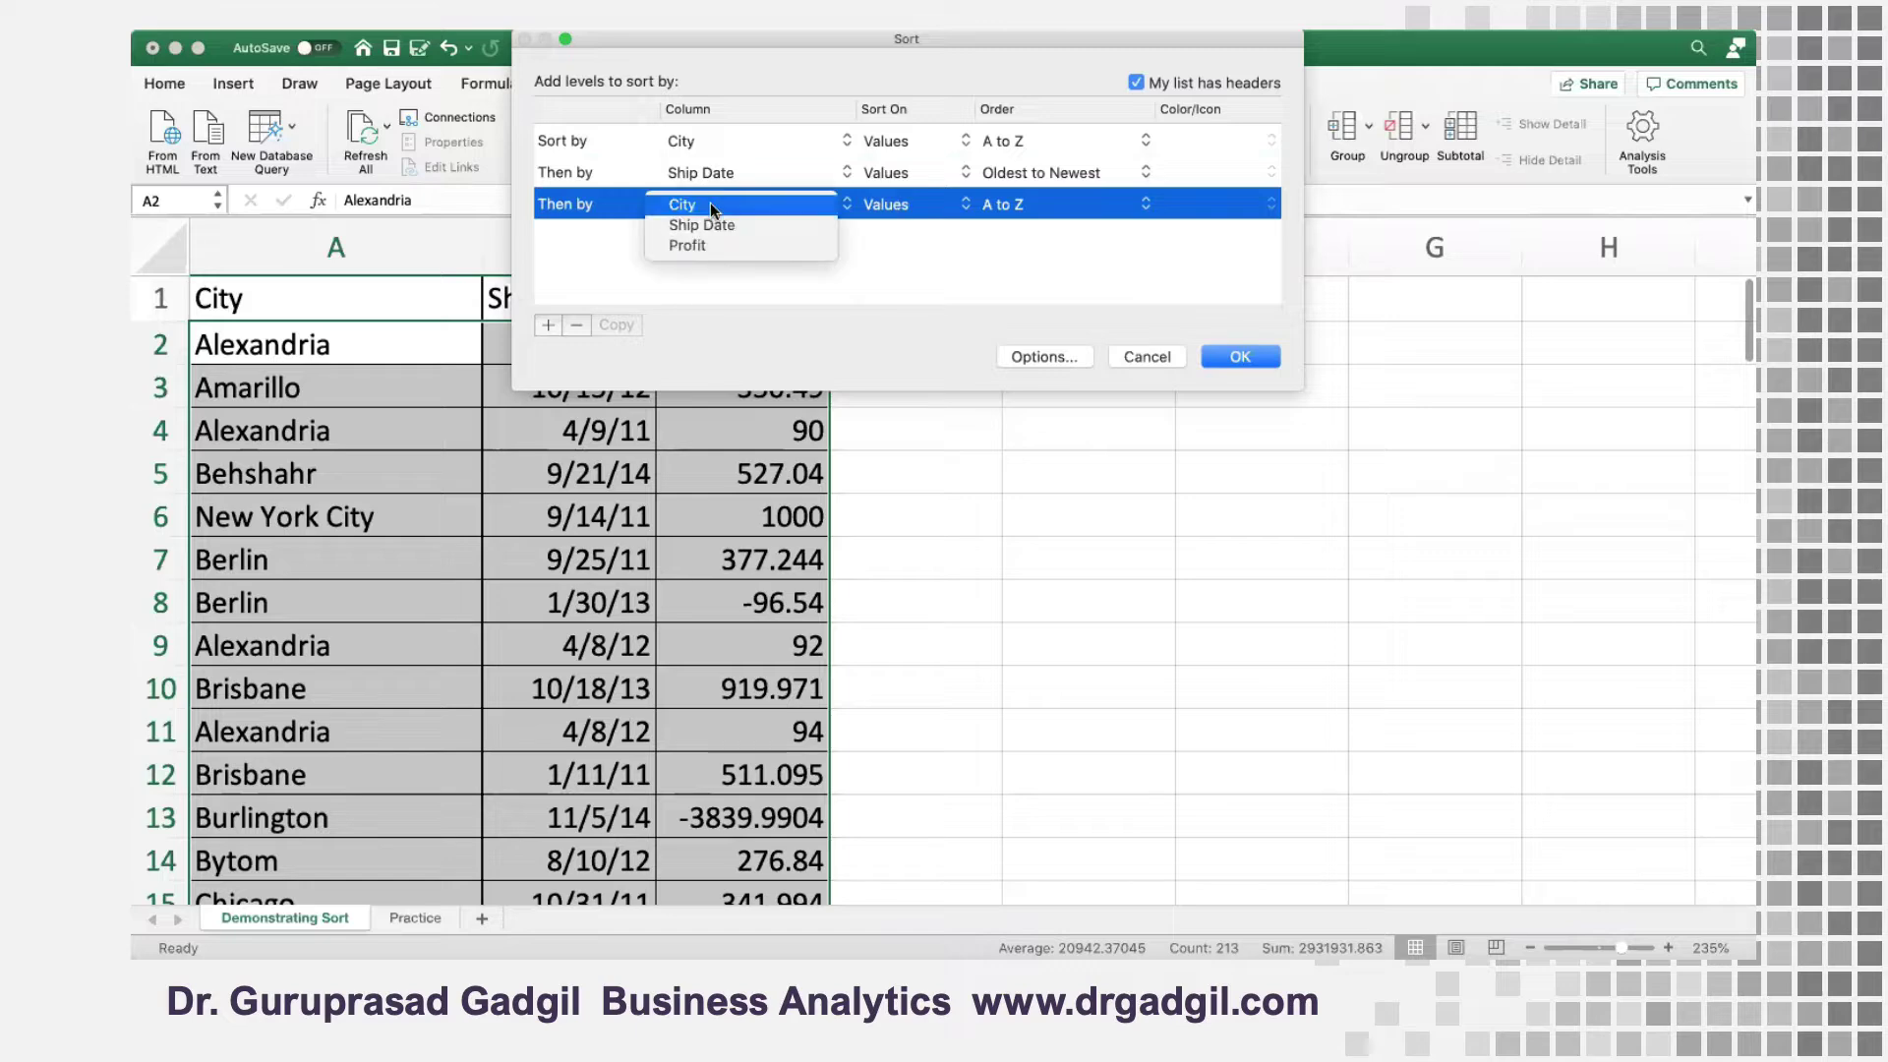
{"action": "left_click", "coordinate": [701, 245]}
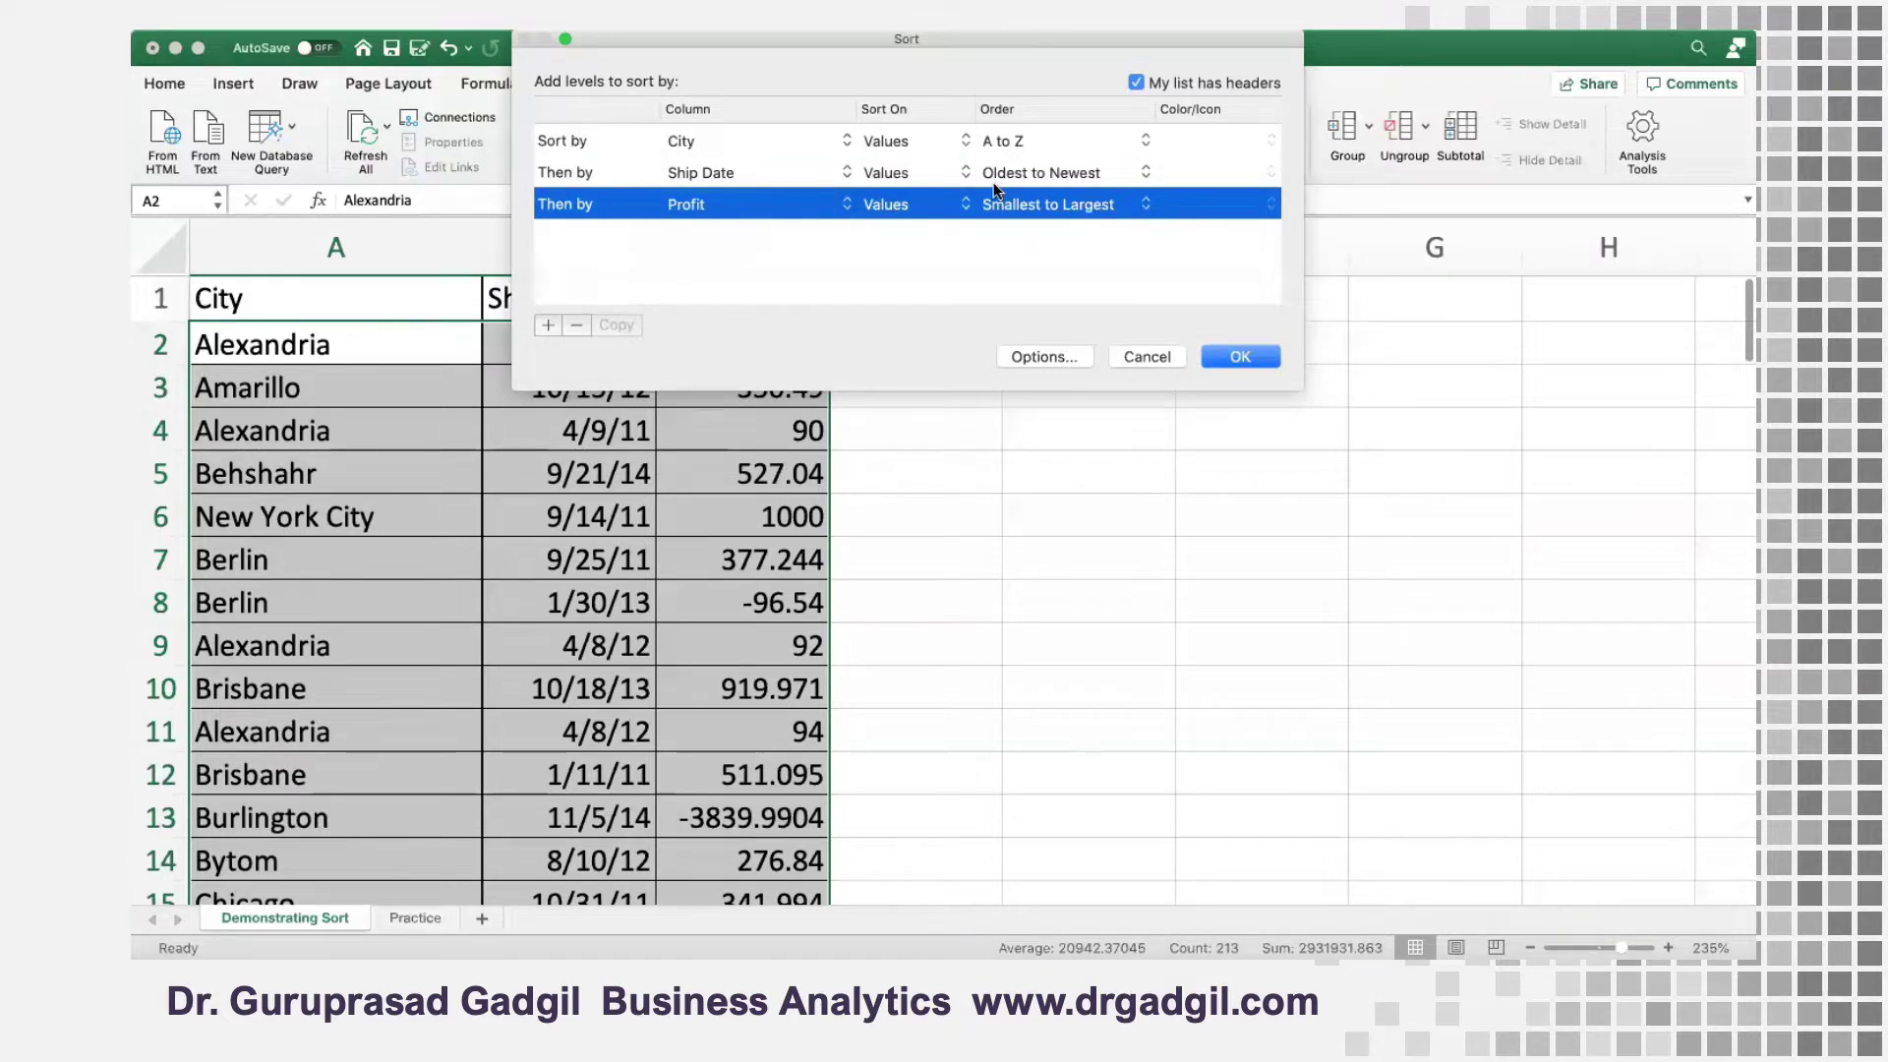
{"action": "left_click", "coordinate": [1045, 202]}
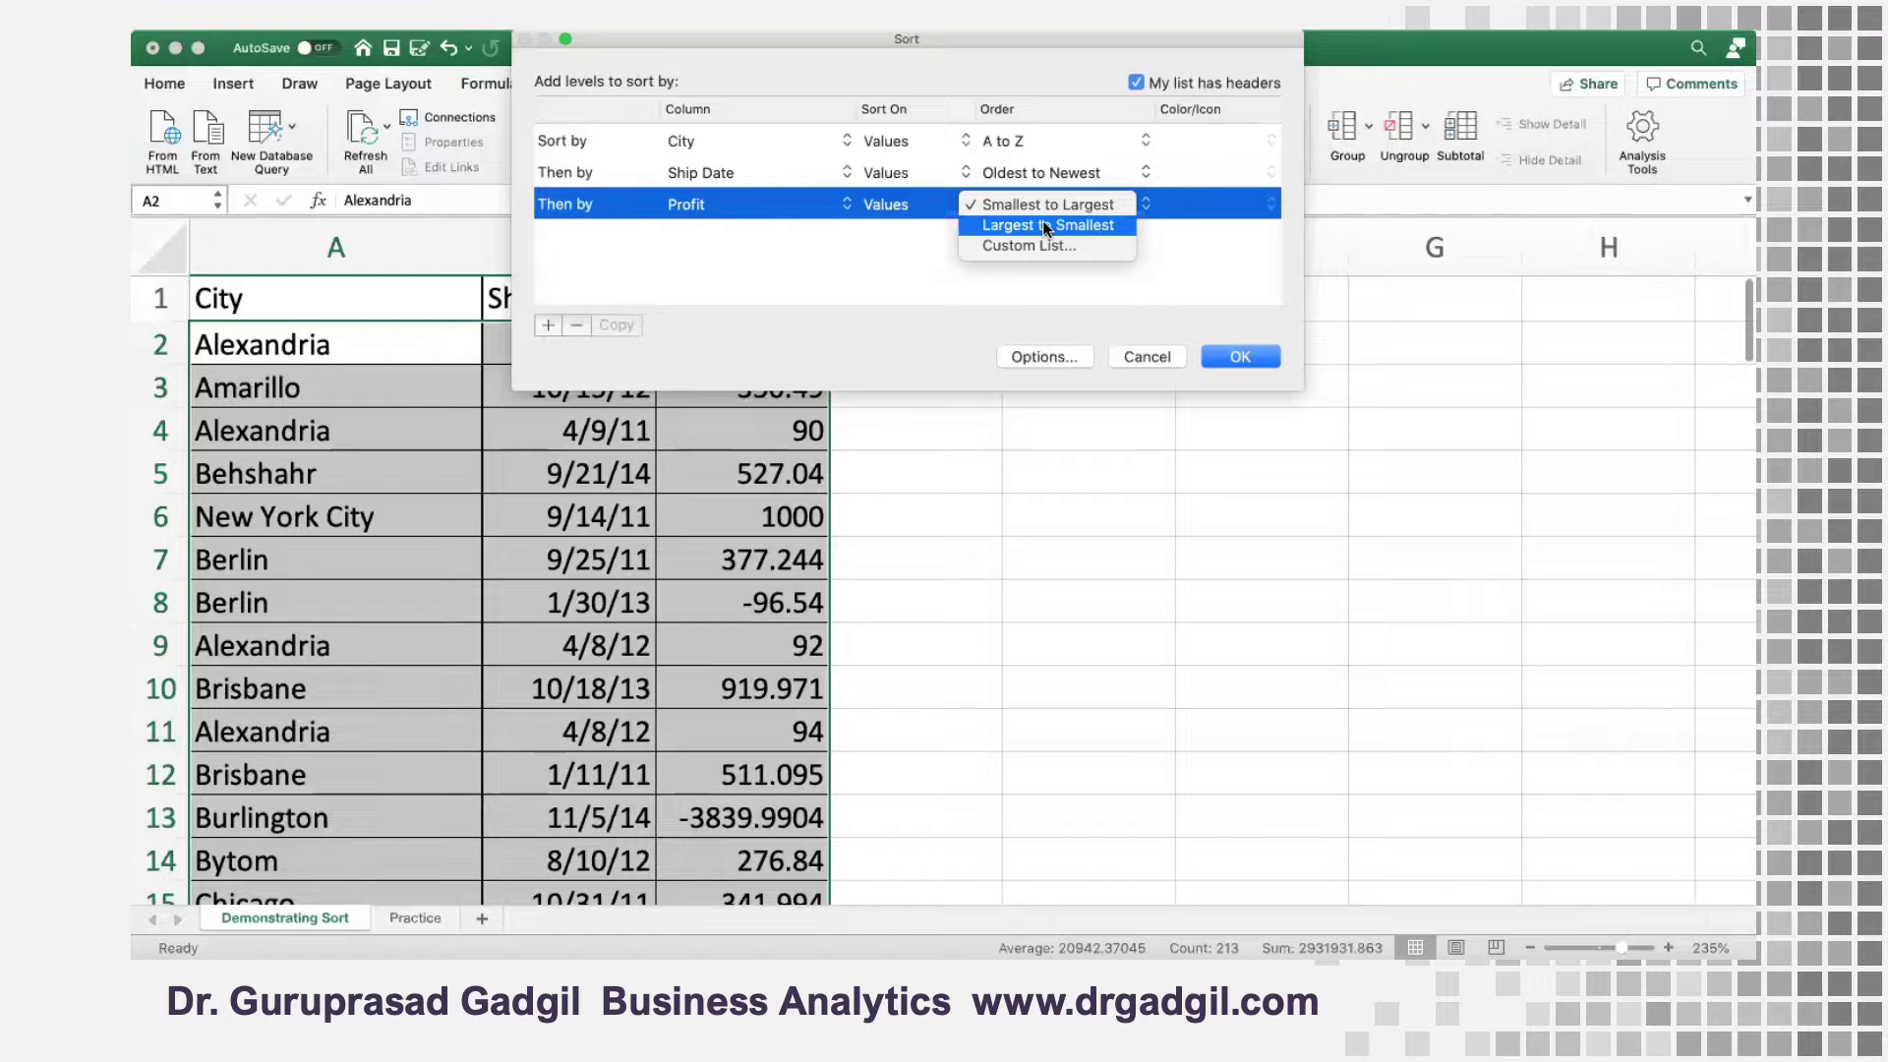
{"action": "left_click", "coordinate": [1044, 225]}
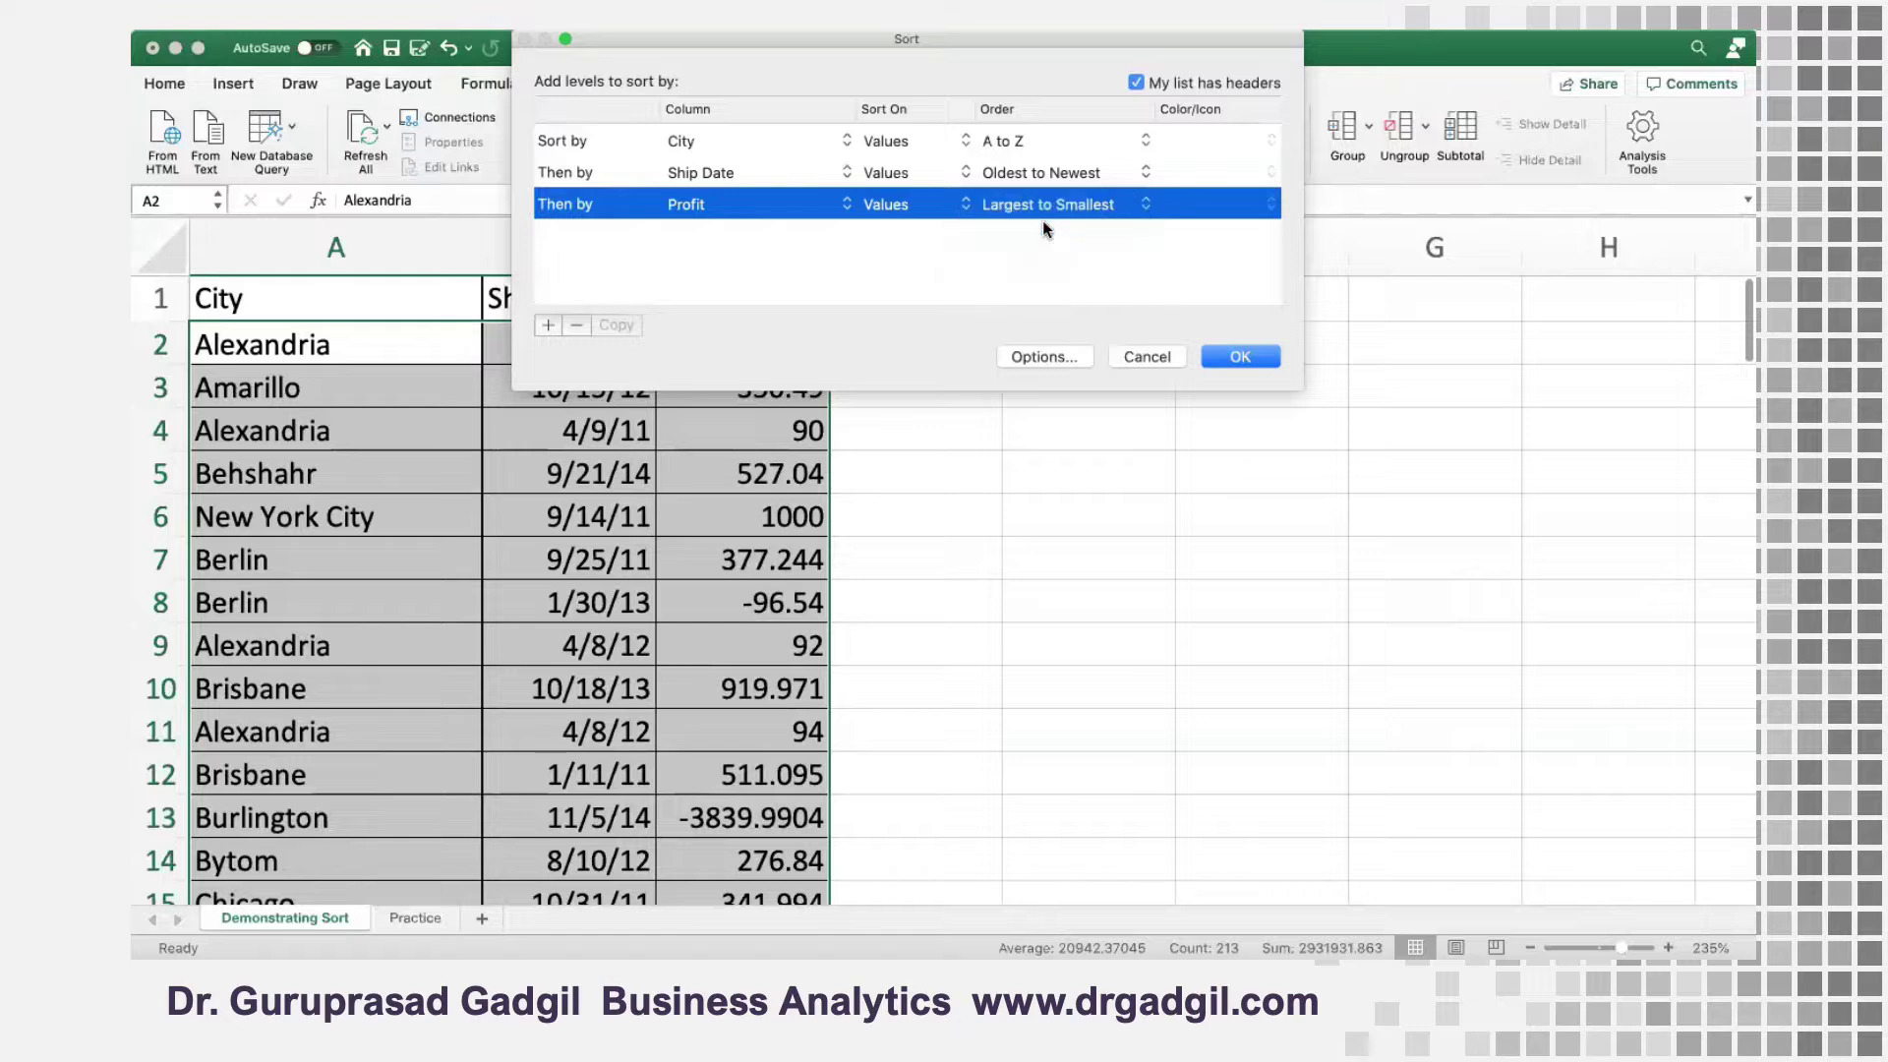
{"action": "left_click", "coordinate": [1240, 358]}
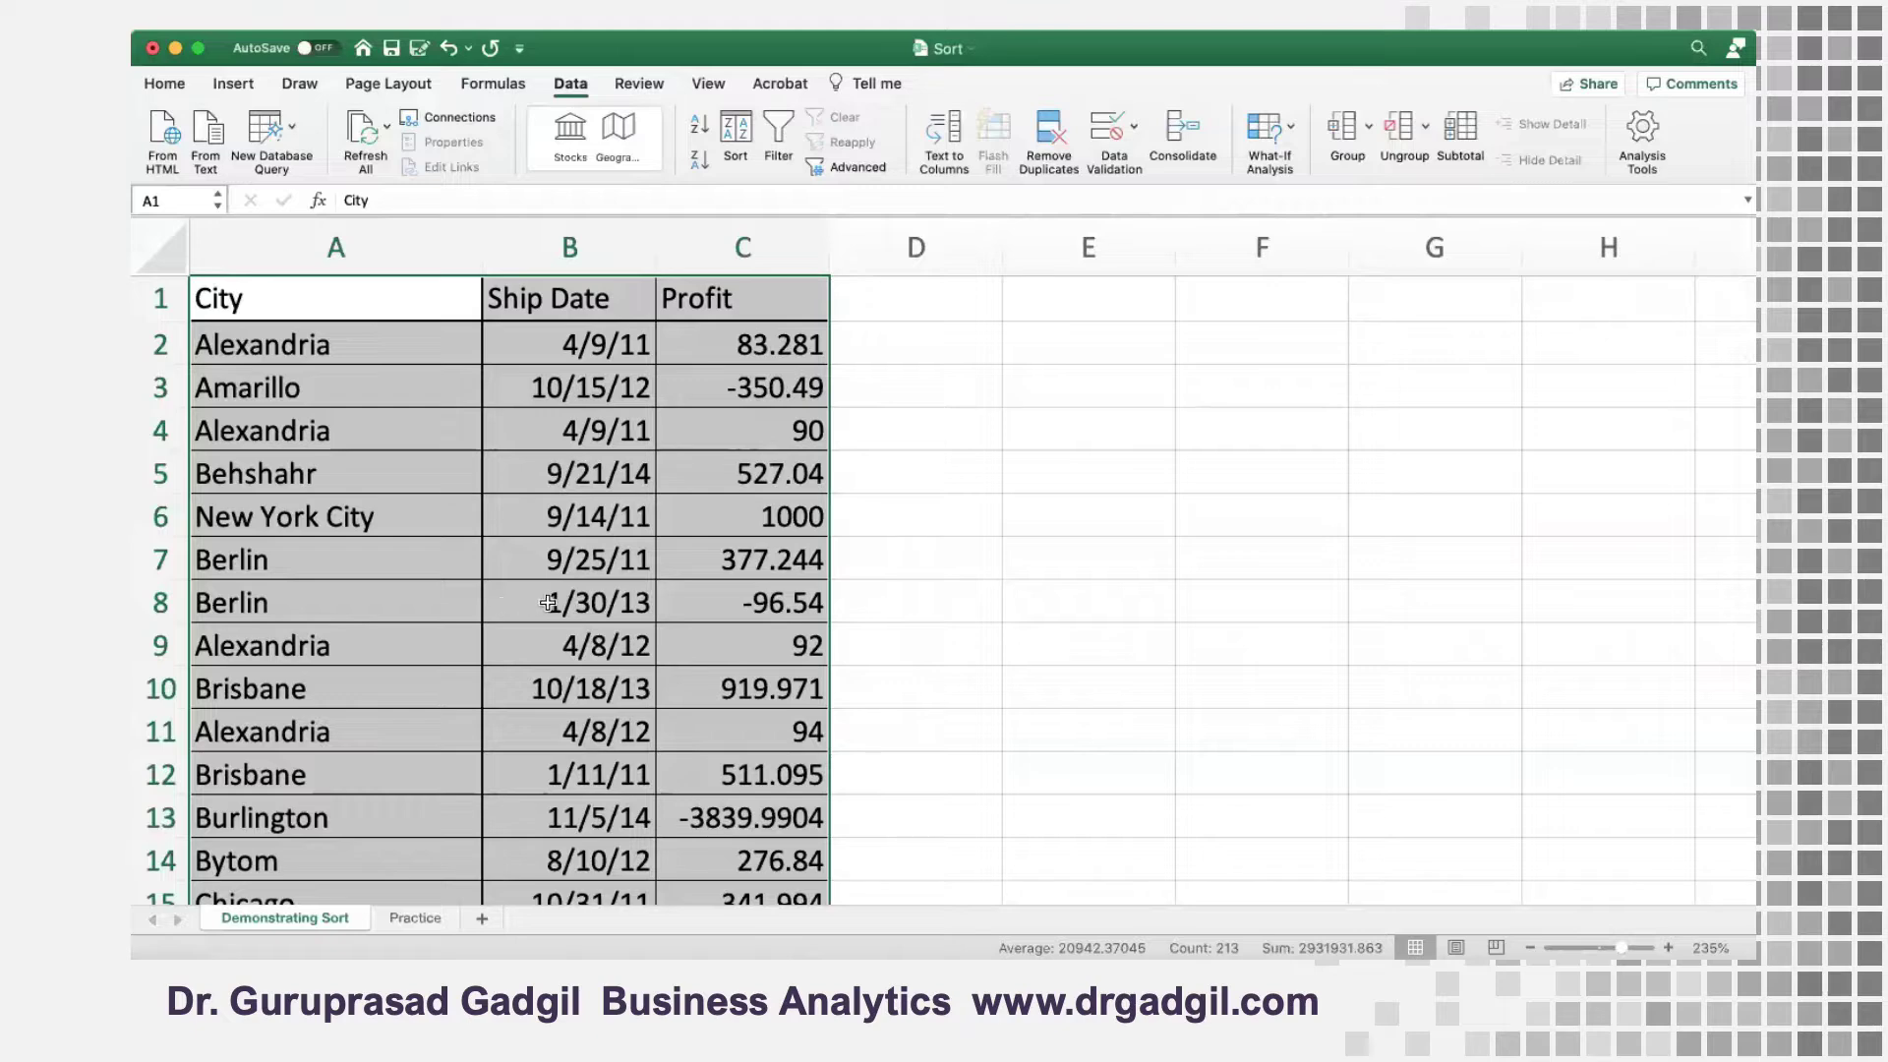
Review the sorted table, checking repeated cities and the ship dates of the first three Alexandria rows, B2:B4
{"action": "scroll", "coordinate": [442, 556], "scroll_direction": "down", "scroll_amount": 4}
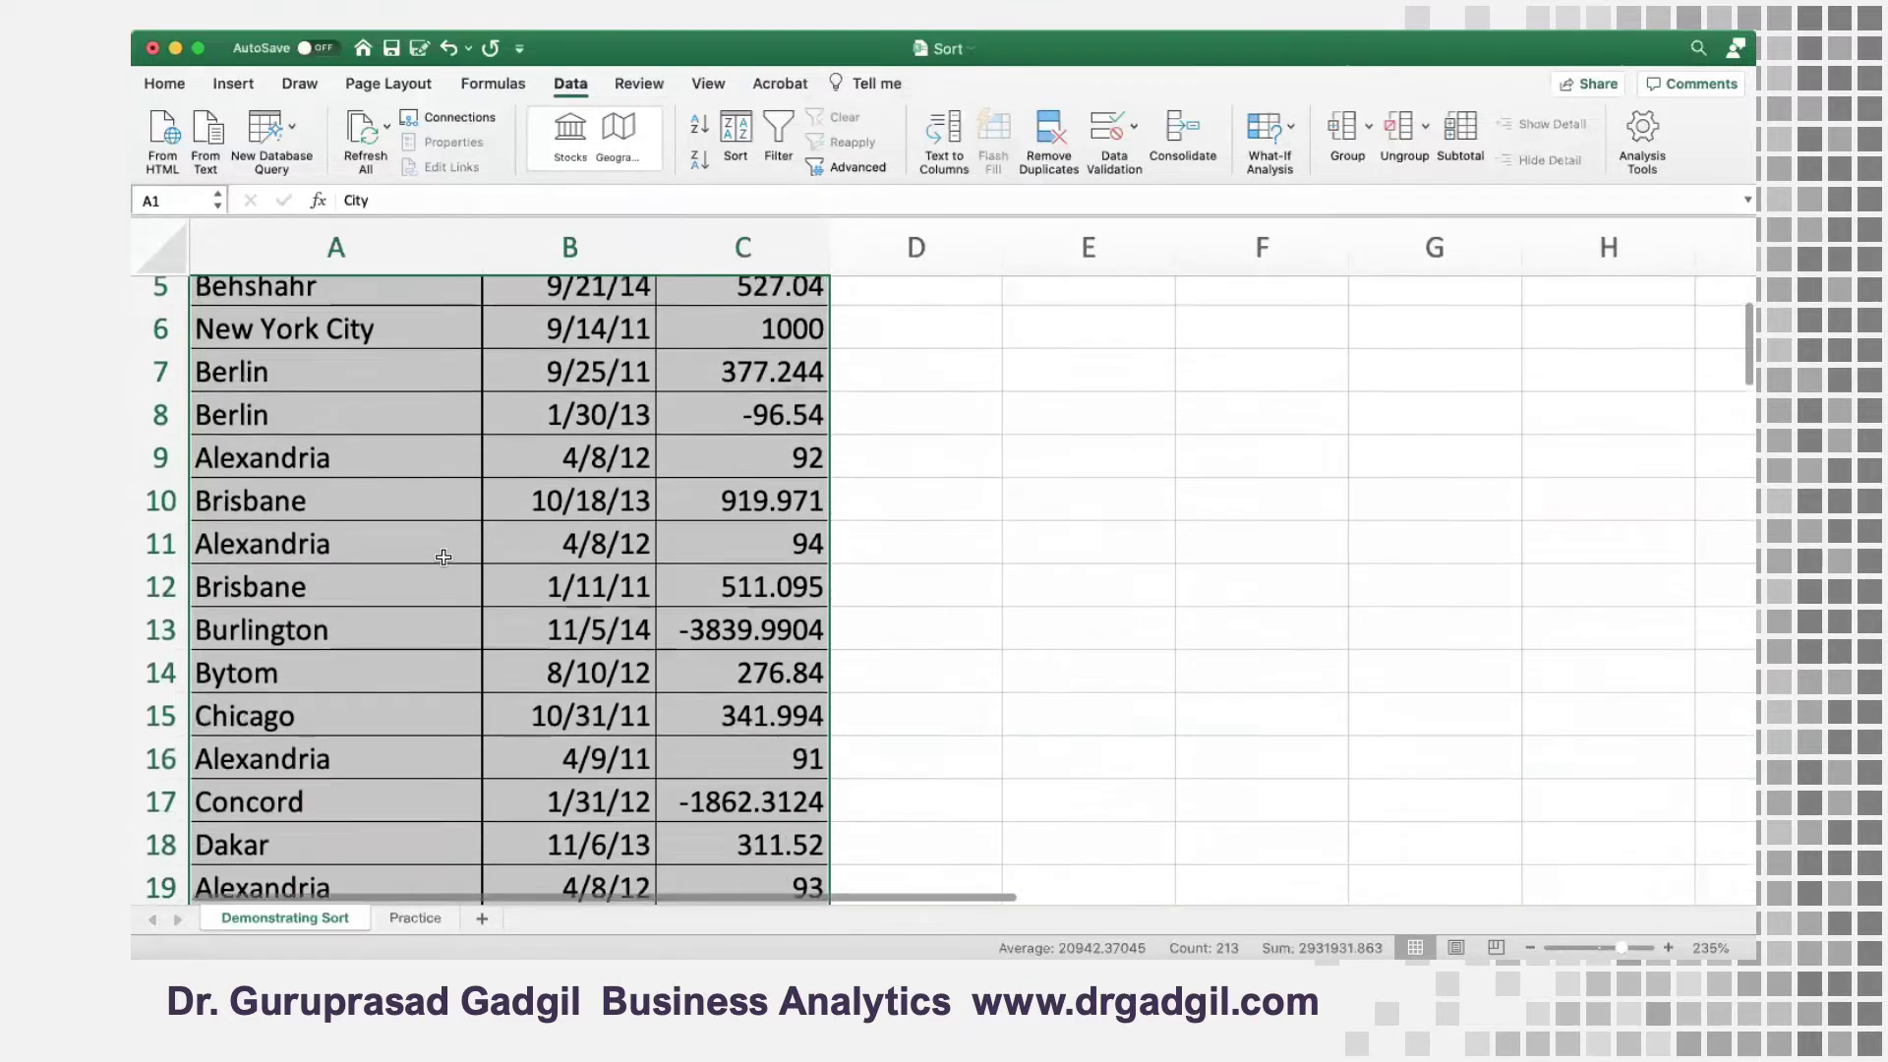
{"action": "scroll", "coordinate": [440, 553], "scroll_direction": "up", "scroll_amount": 4}
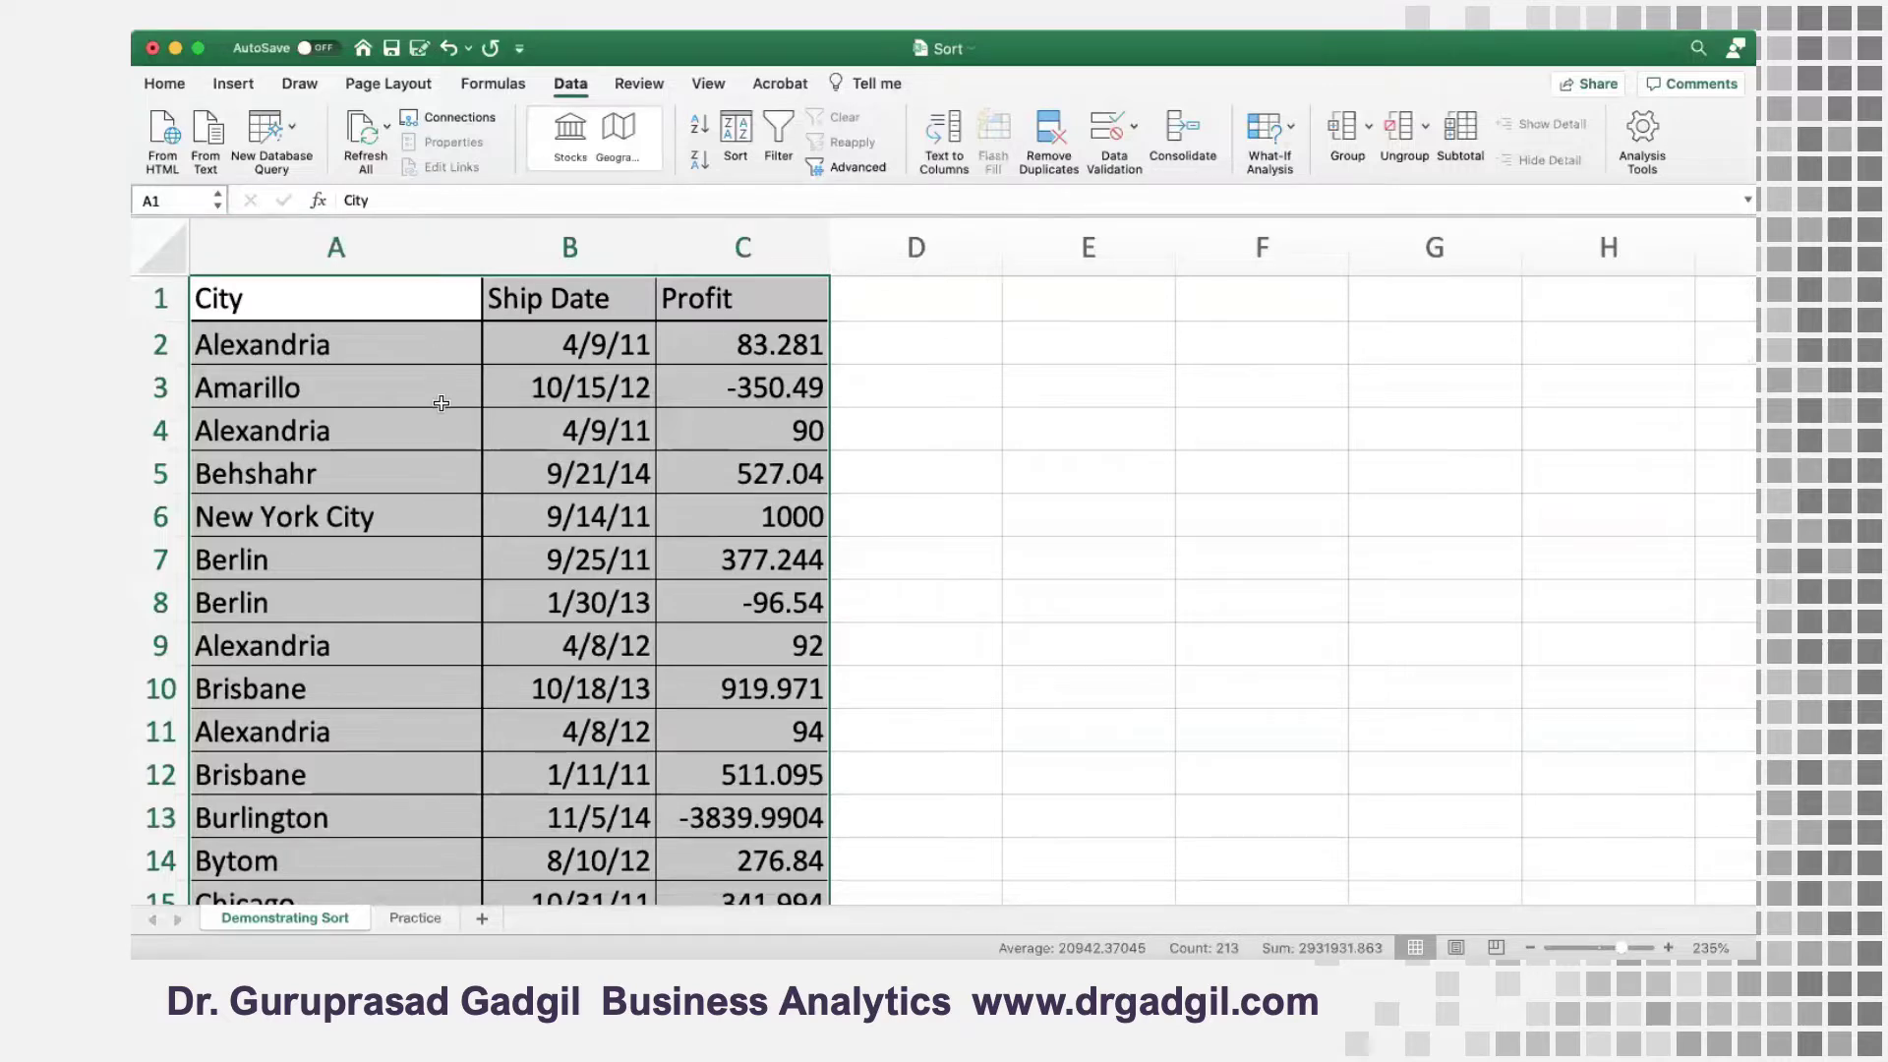
{"action": "scroll", "coordinate": [442, 403], "scroll_direction": "down", "scroll_amount": 15}
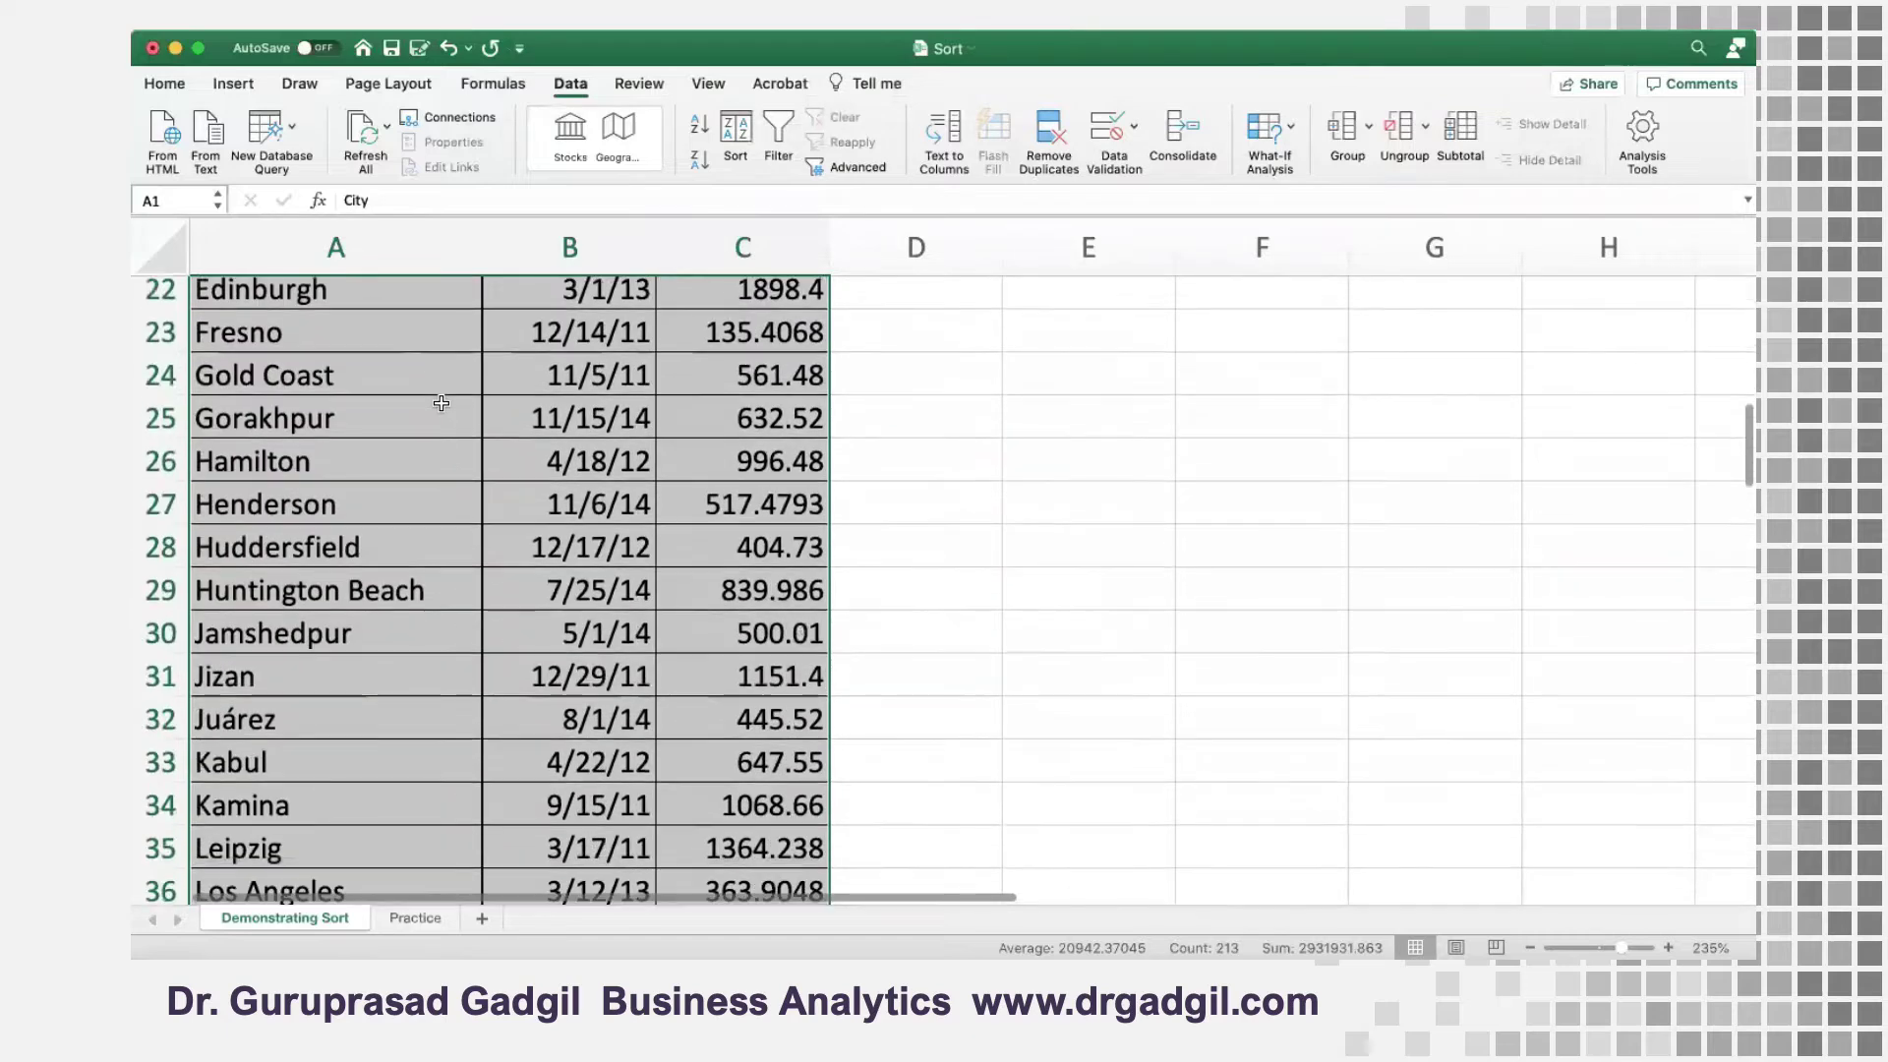
{"action": "scroll", "coordinate": [441, 404], "scroll_direction": "down", "scroll_amount": 3}
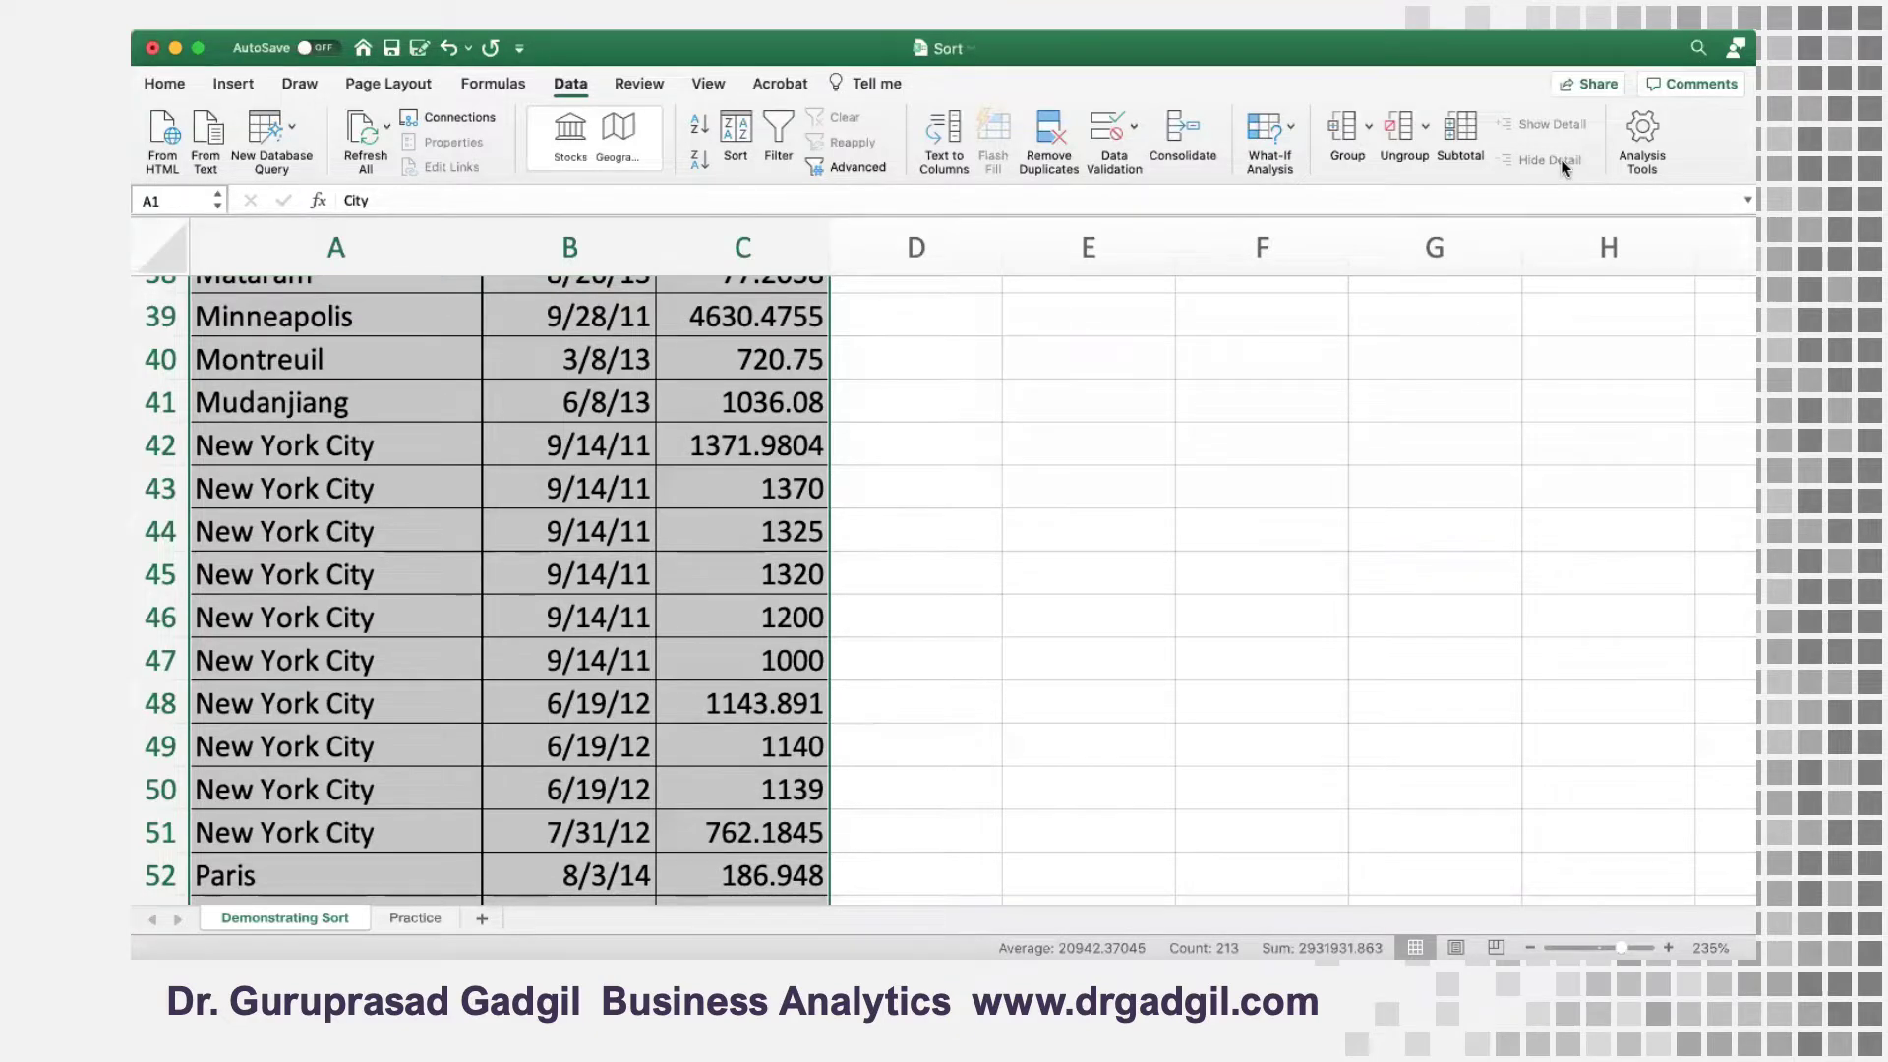
{"action": "scroll", "coordinate": [430, 553], "scroll_direction": "up", "scroll_amount": 15}
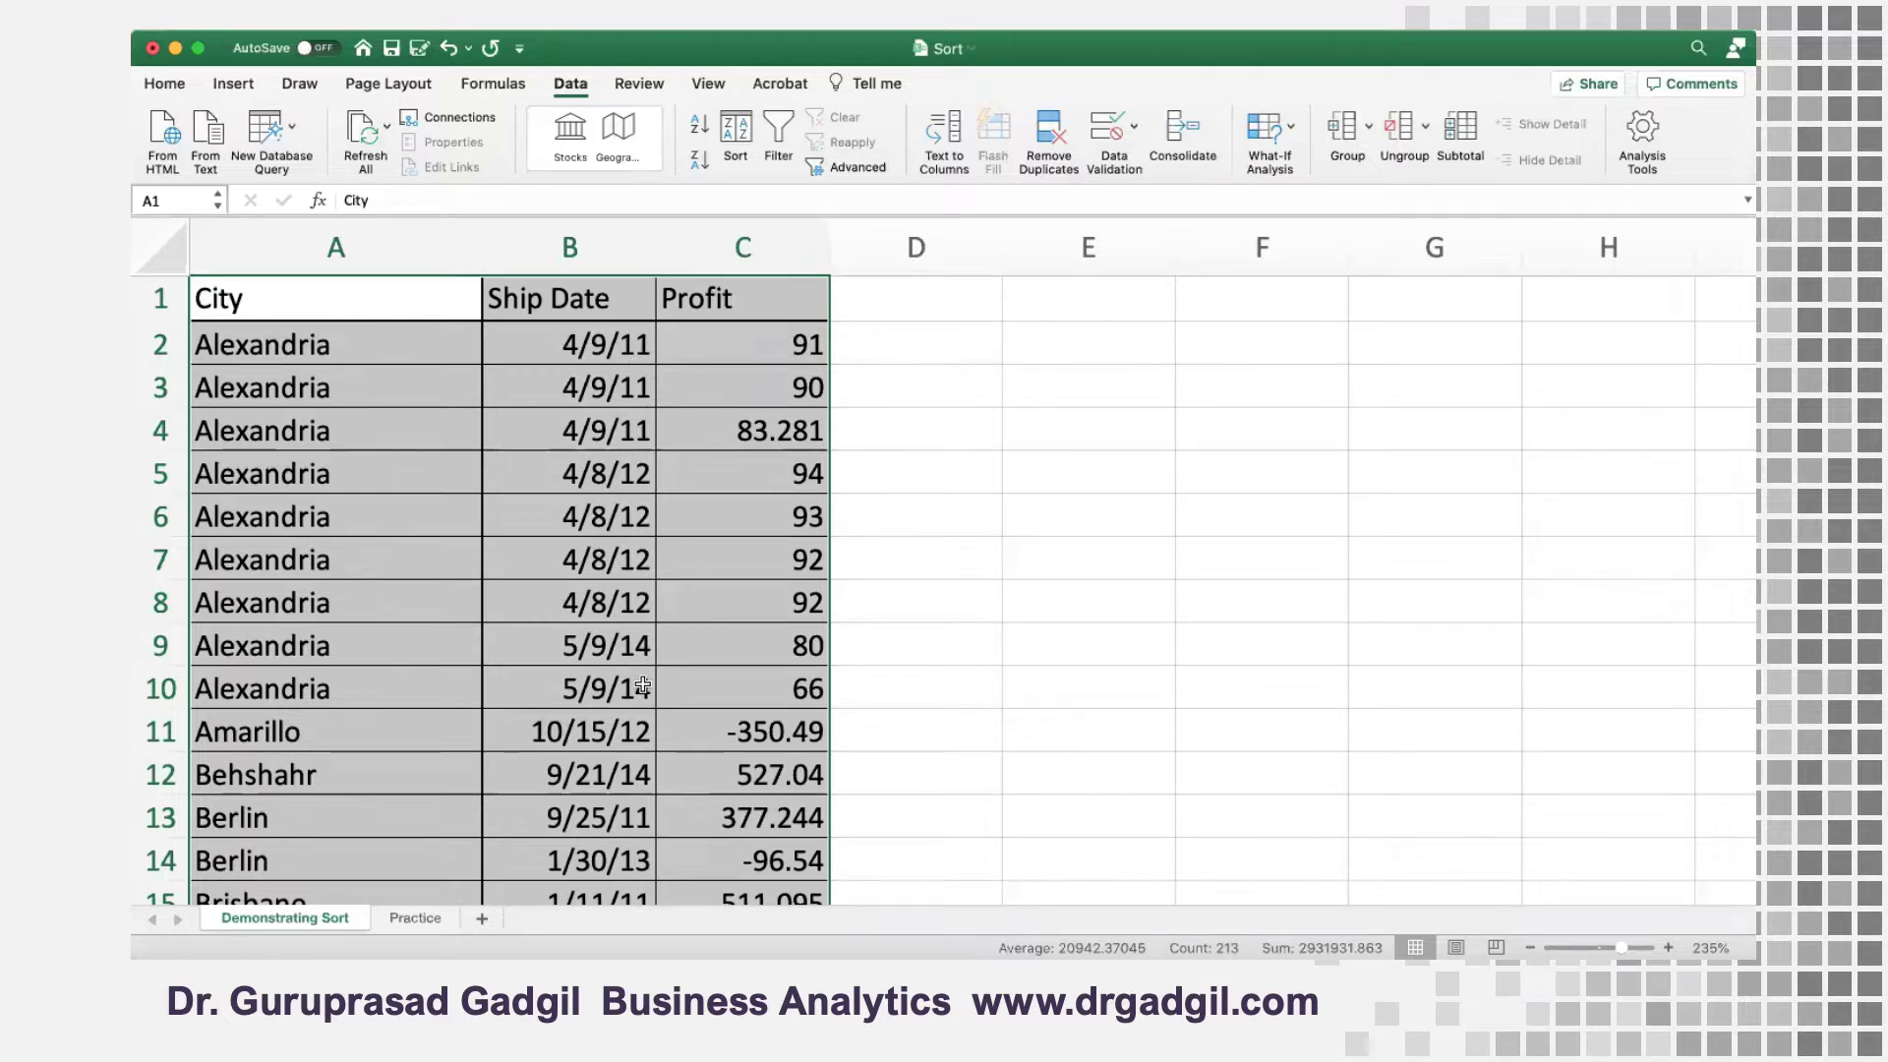
{"action": "left_click", "coordinate": [630, 349]}
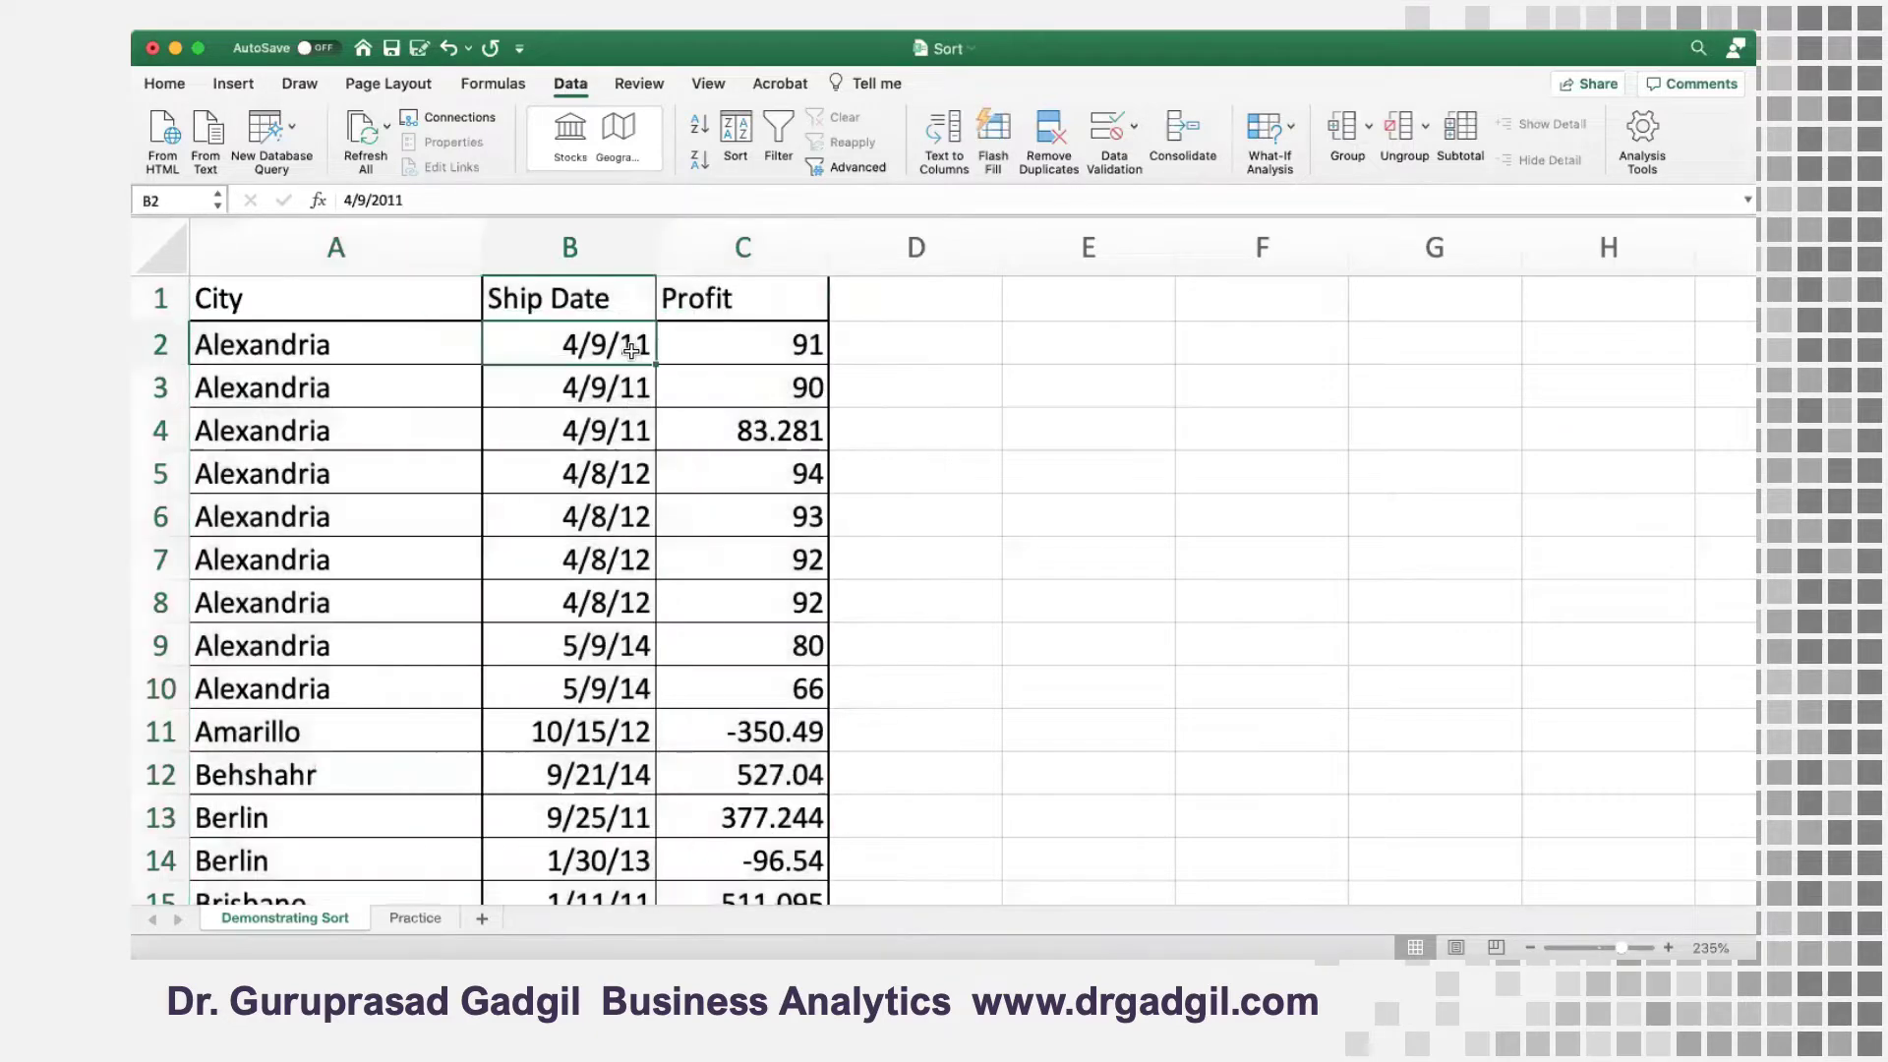
{"action": "left_click_drag", "start_coordinate": [630, 349], "coordinate": [629, 430]}
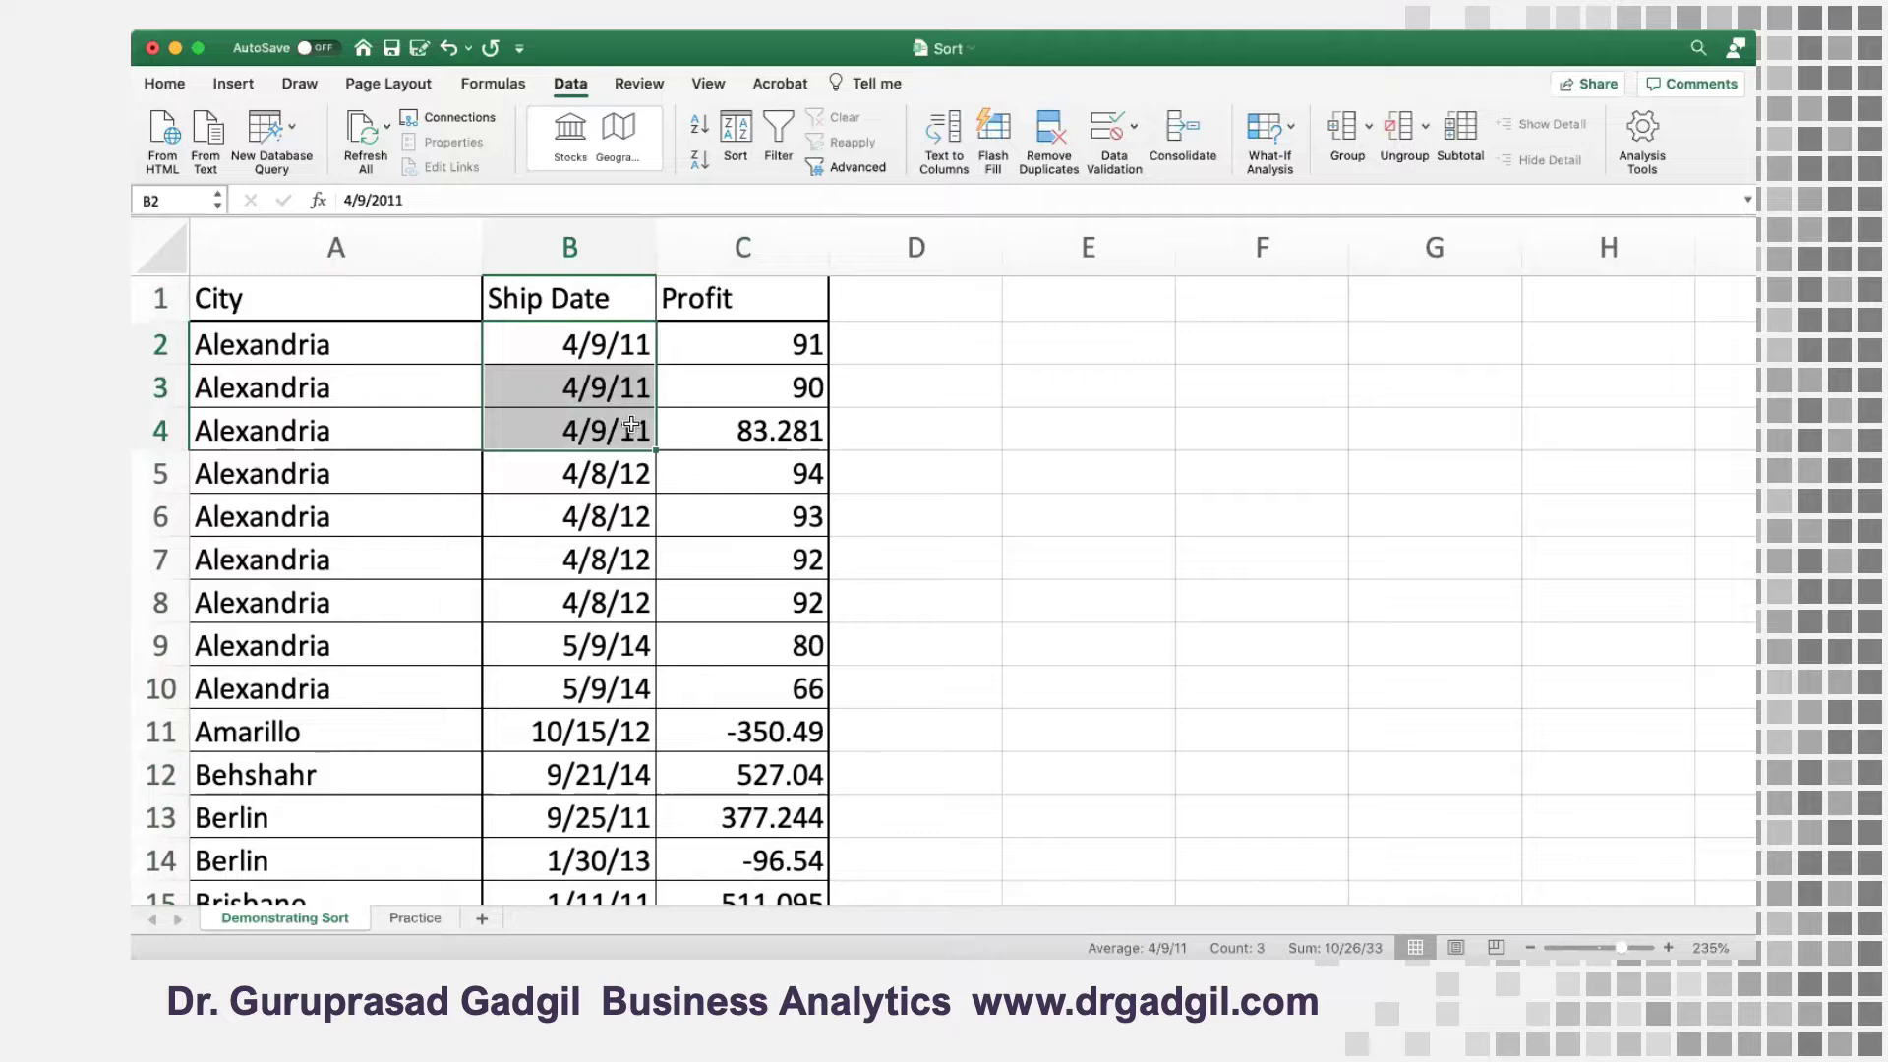
Check the Profit and Ship Date order within the Alexandria rows, examining C2:C4, B5:B7 and C5:C8, and open the Practice sheet
{"action": "left_click", "coordinate": [781, 344]}
{"action": "left_click_drag", "start_coordinate": [781, 345], "coordinate": [783, 429]}
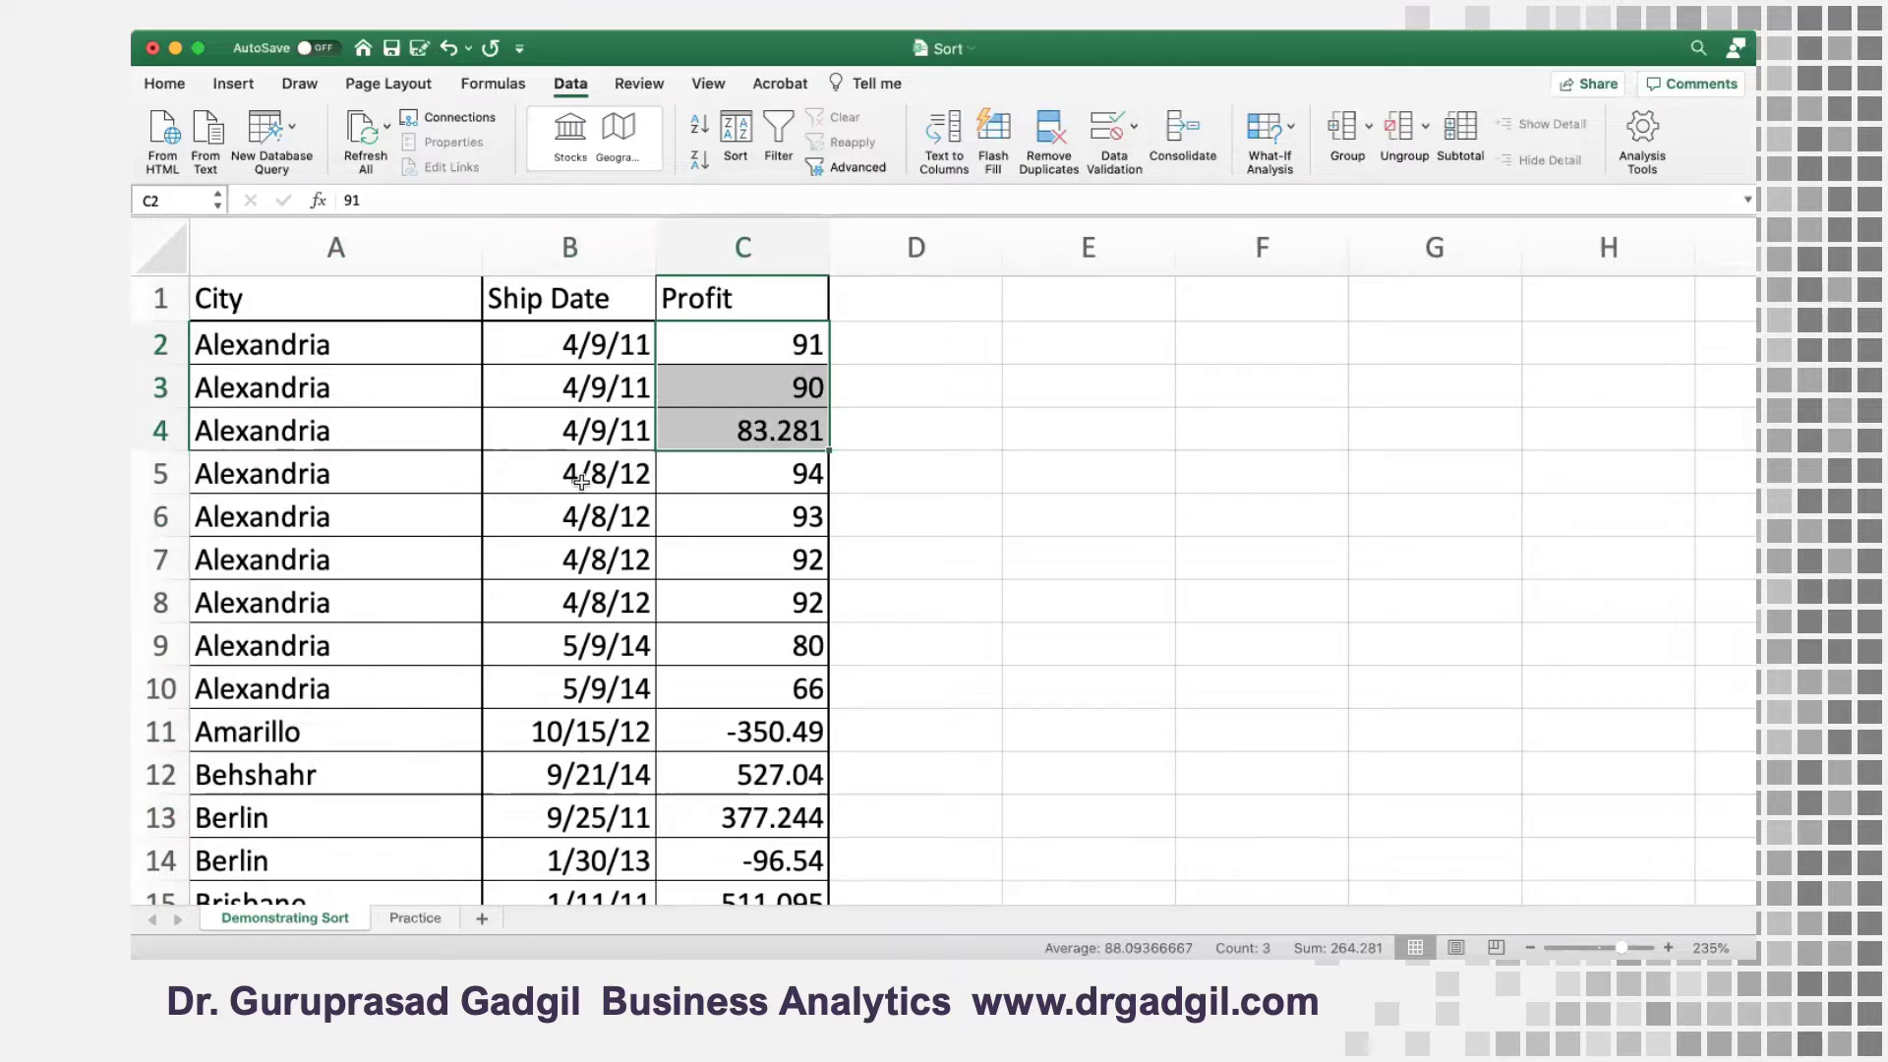
{"action": "left_click", "coordinate": [606, 346]}
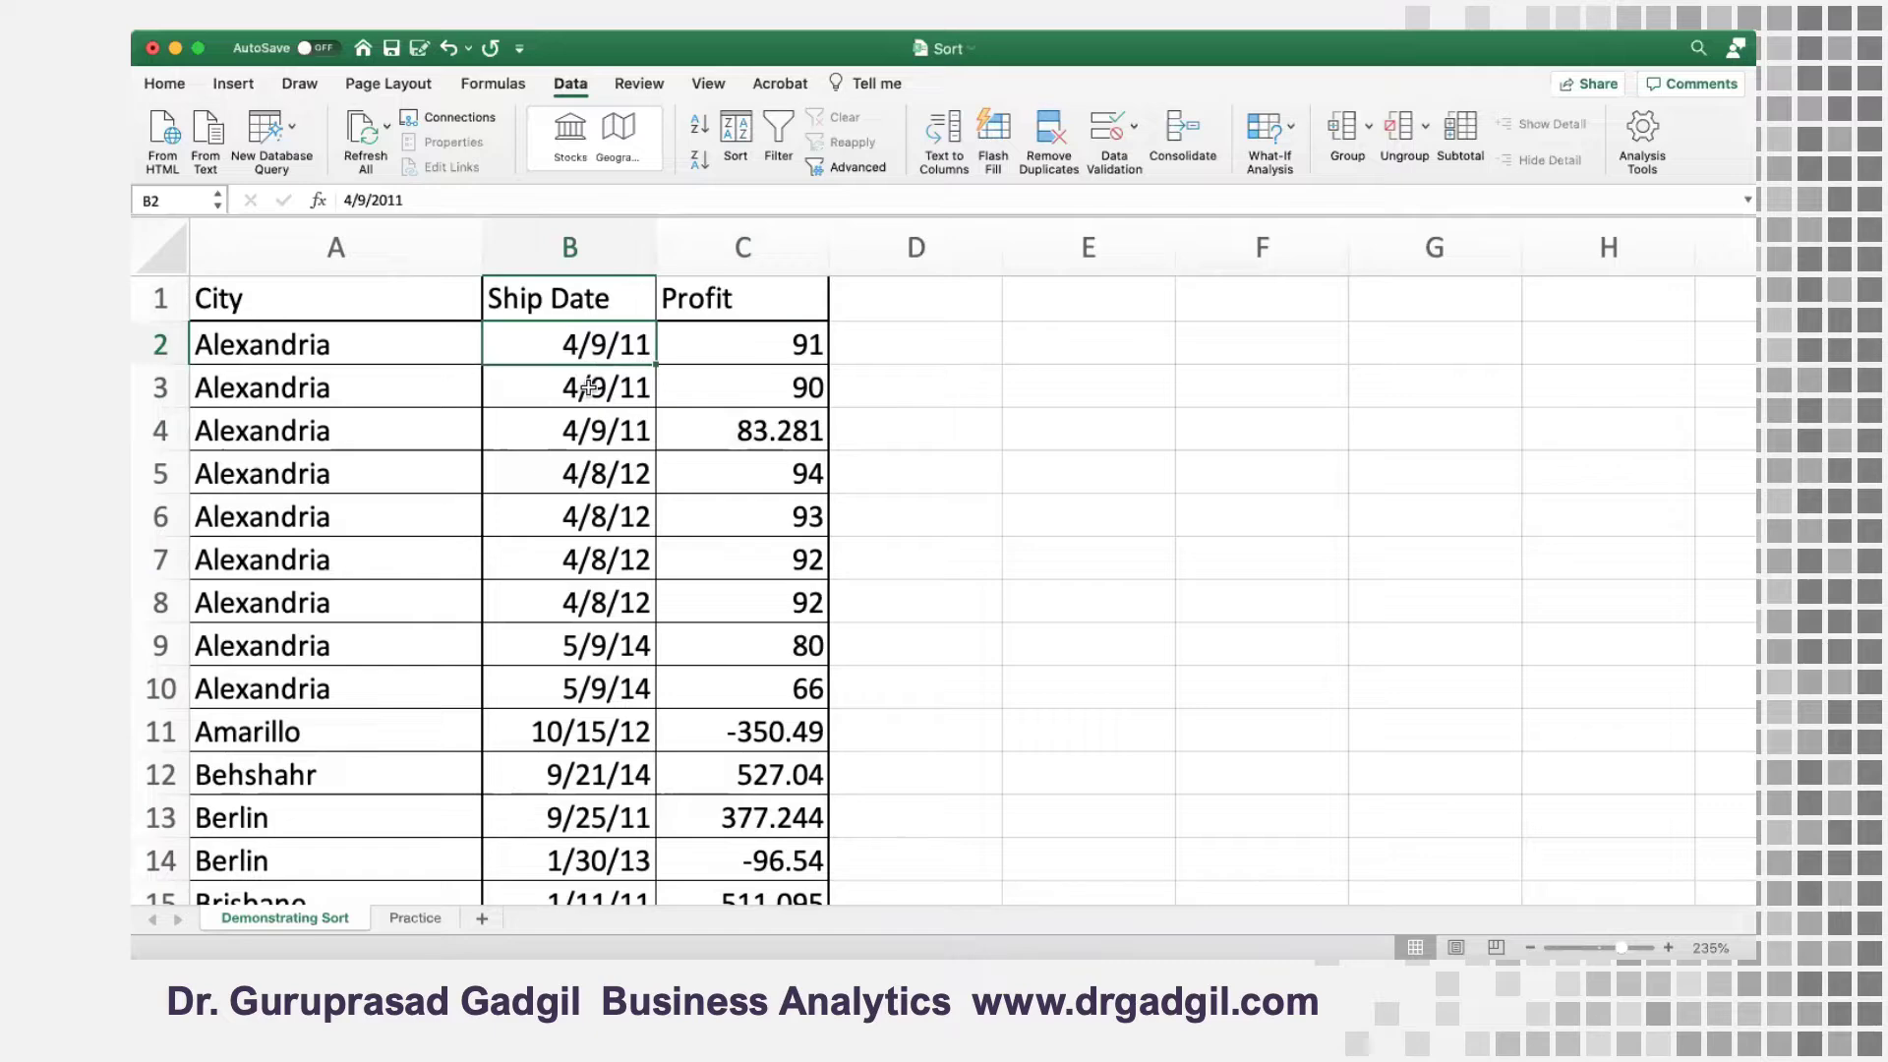
{"action": "left_click", "coordinate": [568, 480]}
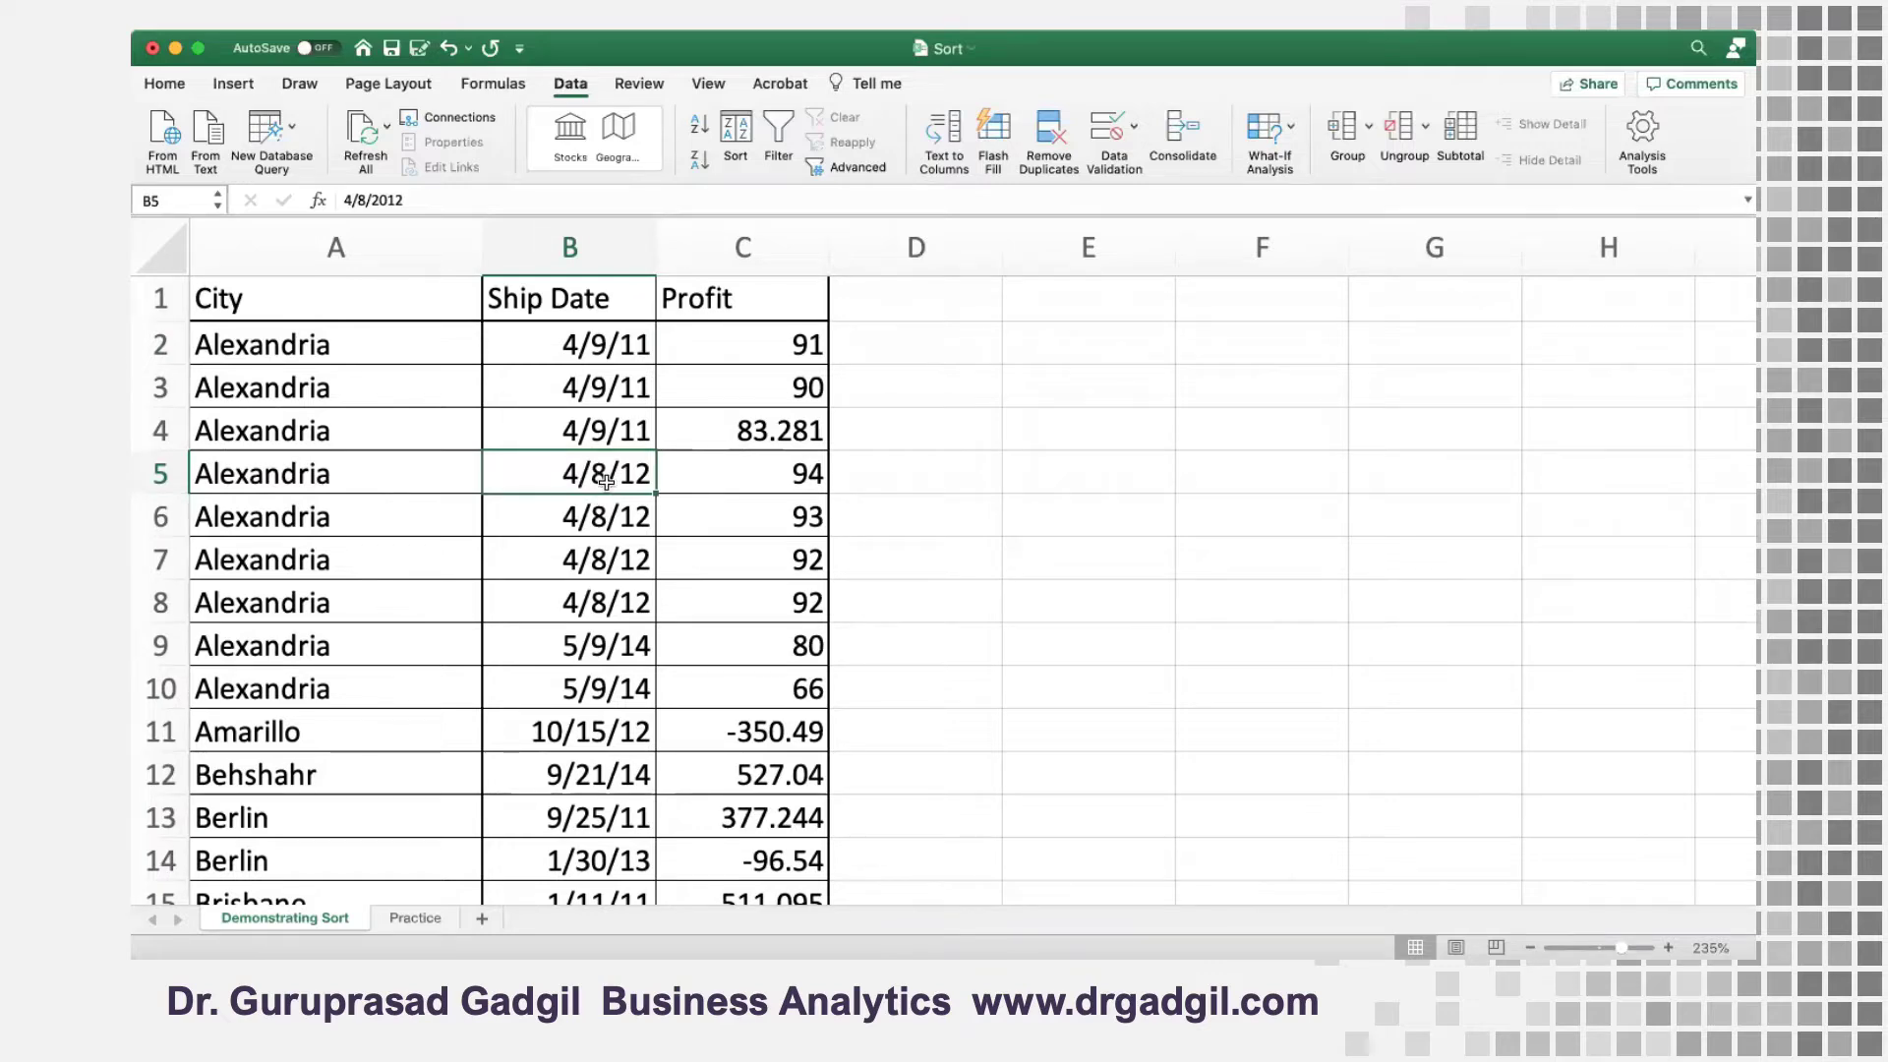
{"action": "left_click_drag", "start_coordinate": [604, 482], "coordinate": [606, 556]}
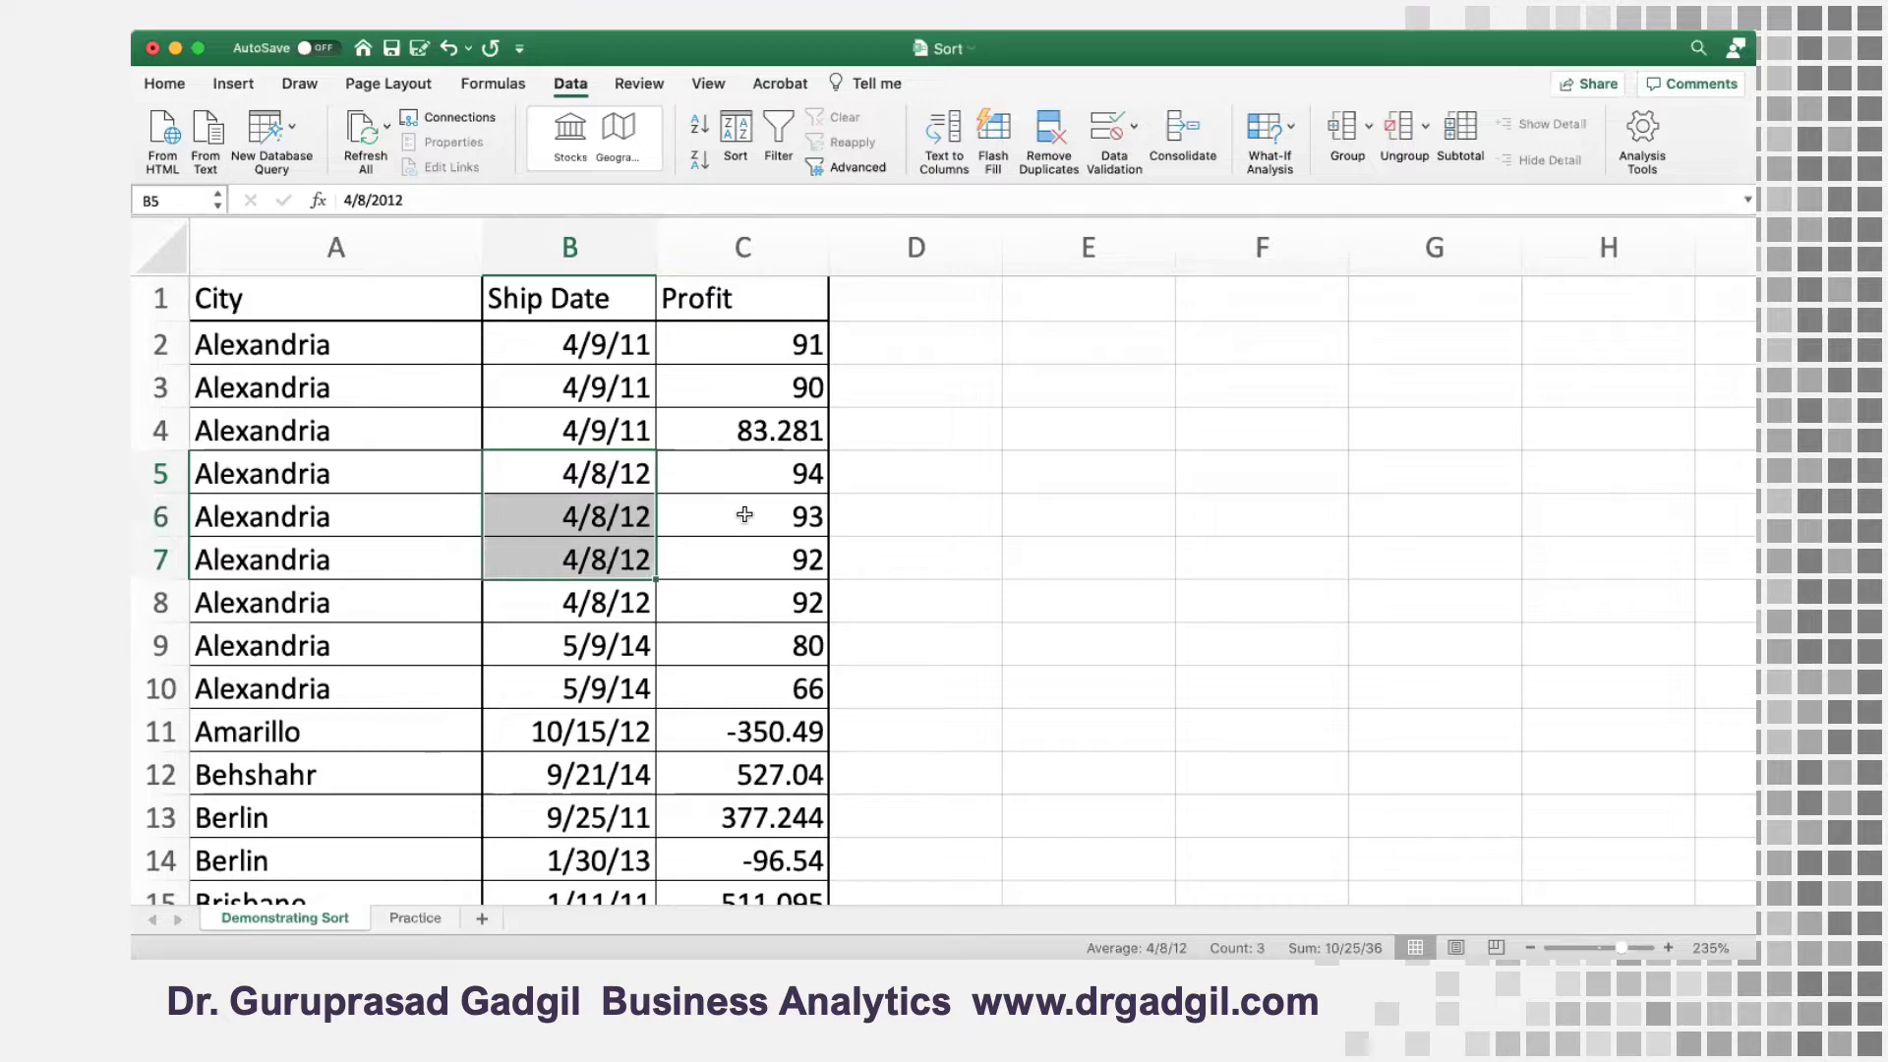
{"action": "left_click", "coordinate": [778, 475]}
{"action": "left_click_drag", "start_coordinate": [778, 475], "coordinate": [772, 590]}
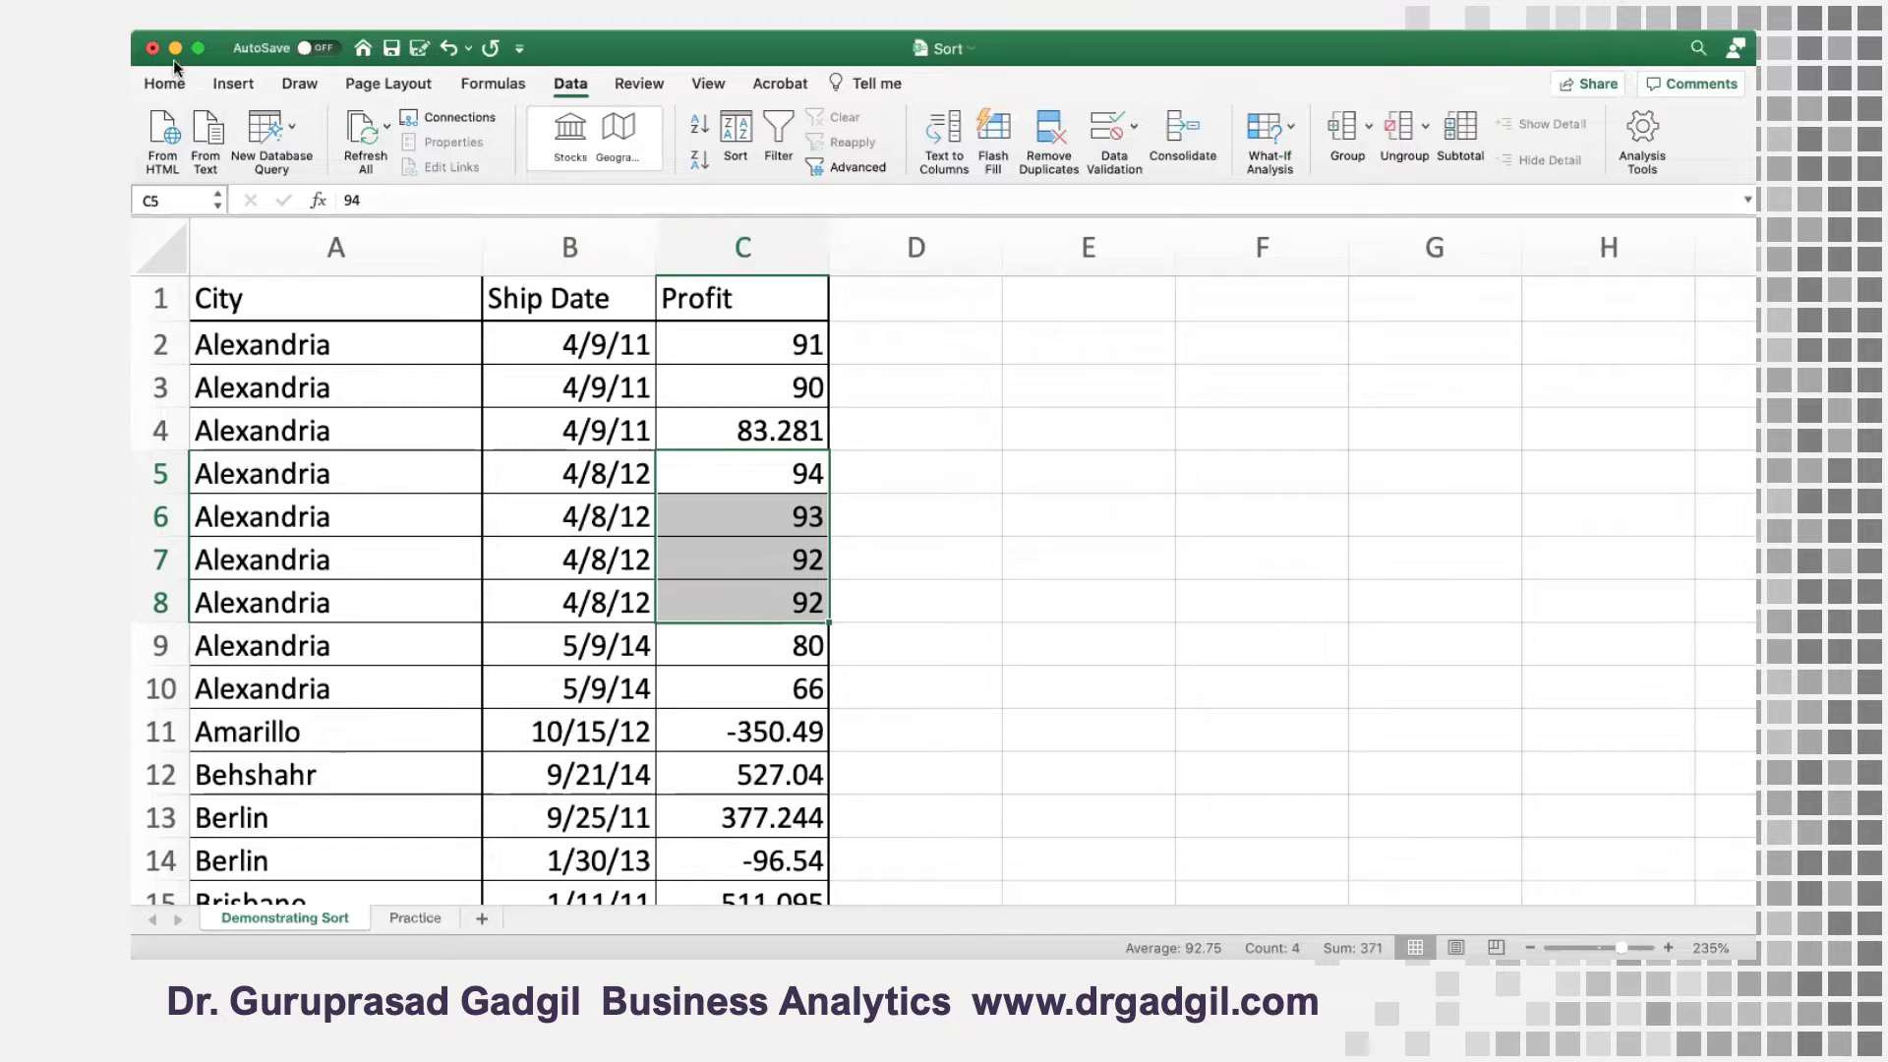
{"action": "left_click", "coordinate": [409, 917]}
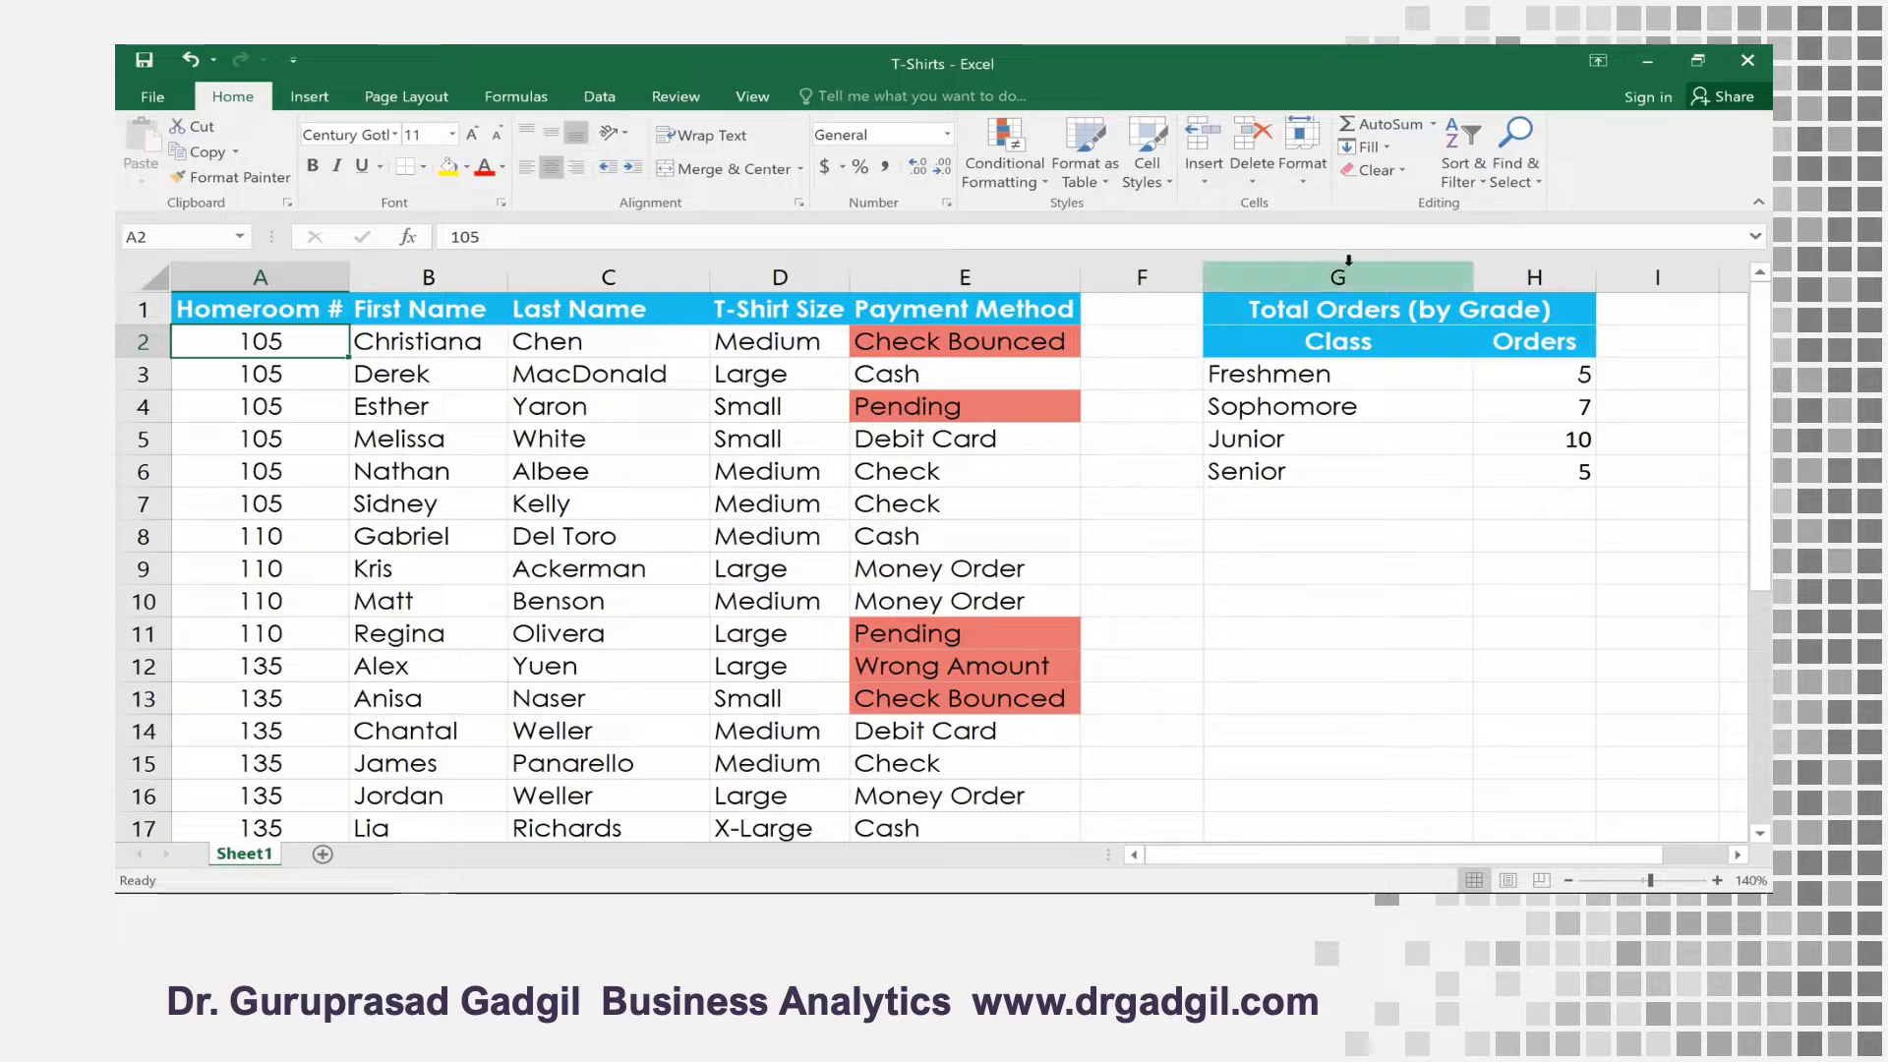
Sort the T-shirt orders table by Last Name from A to Z, and re-sort it from Z to A
{"action": "left_click", "coordinate": [1473, 161]}
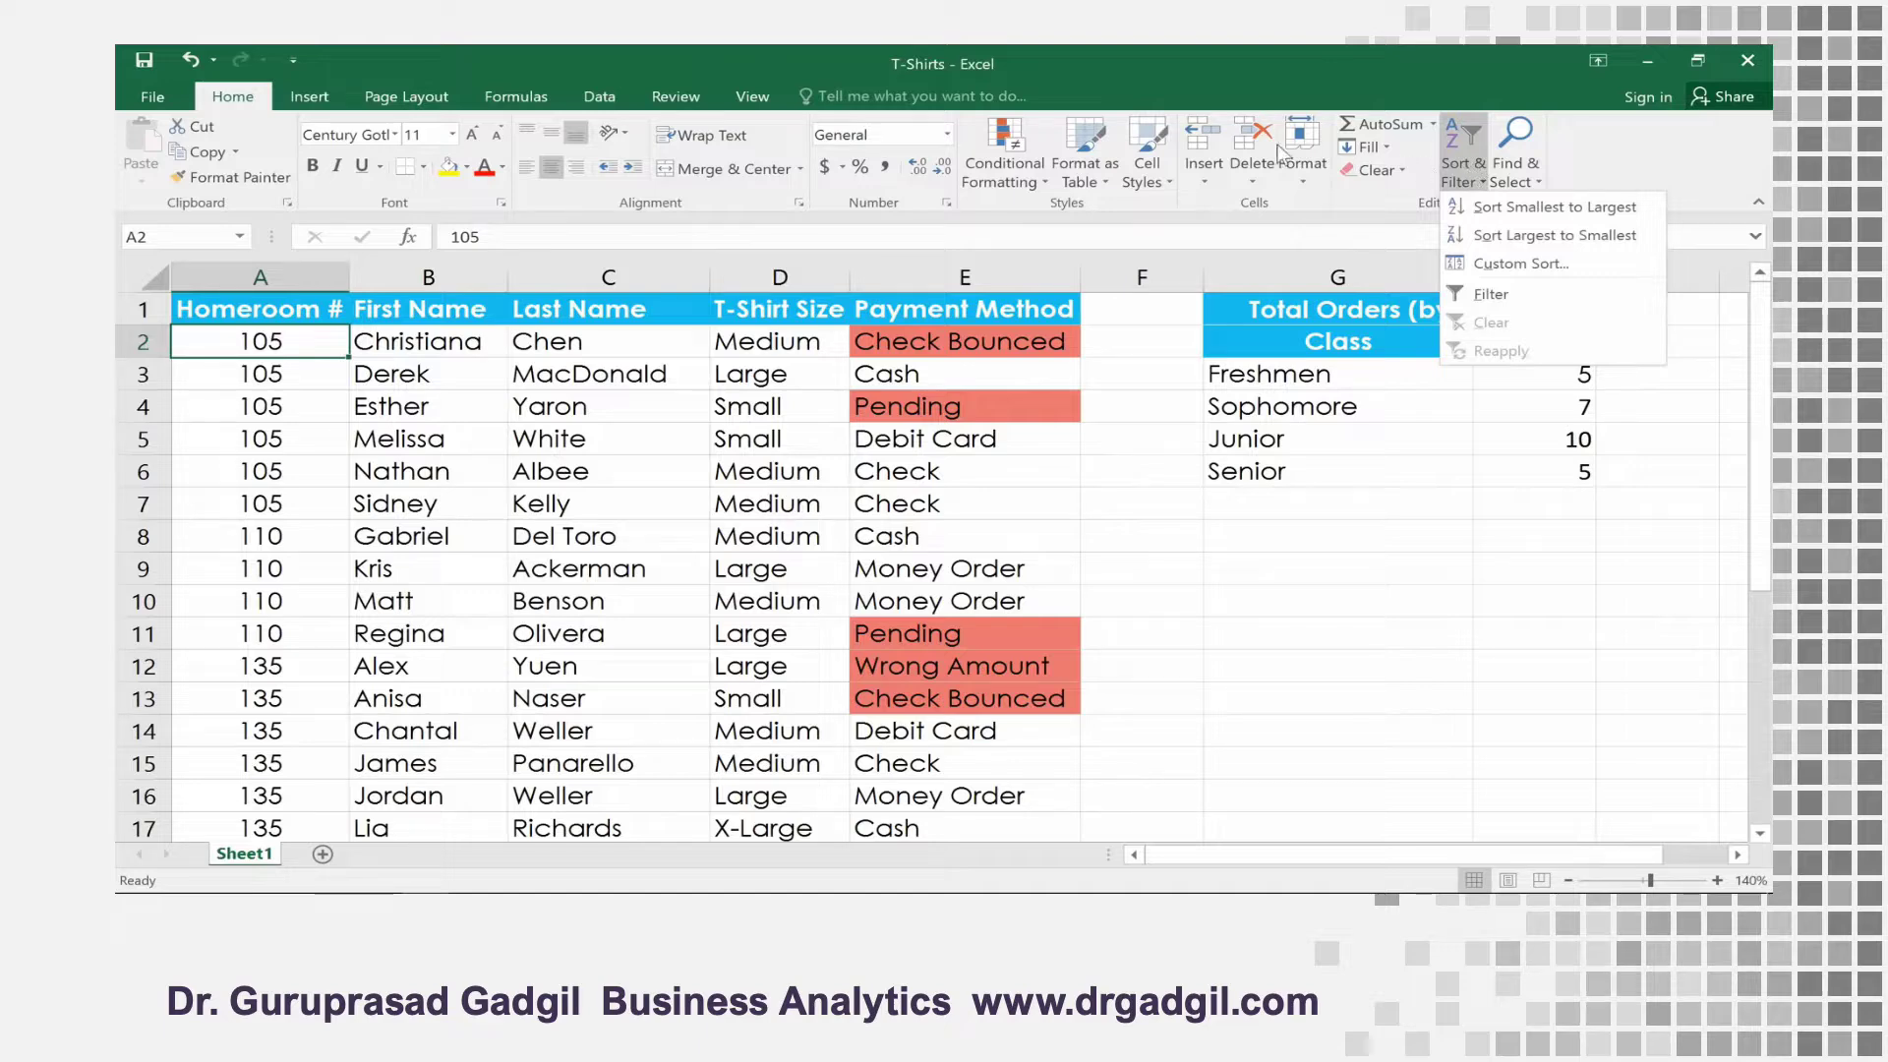
{"action": "left_click", "coordinate": [602, 96]}
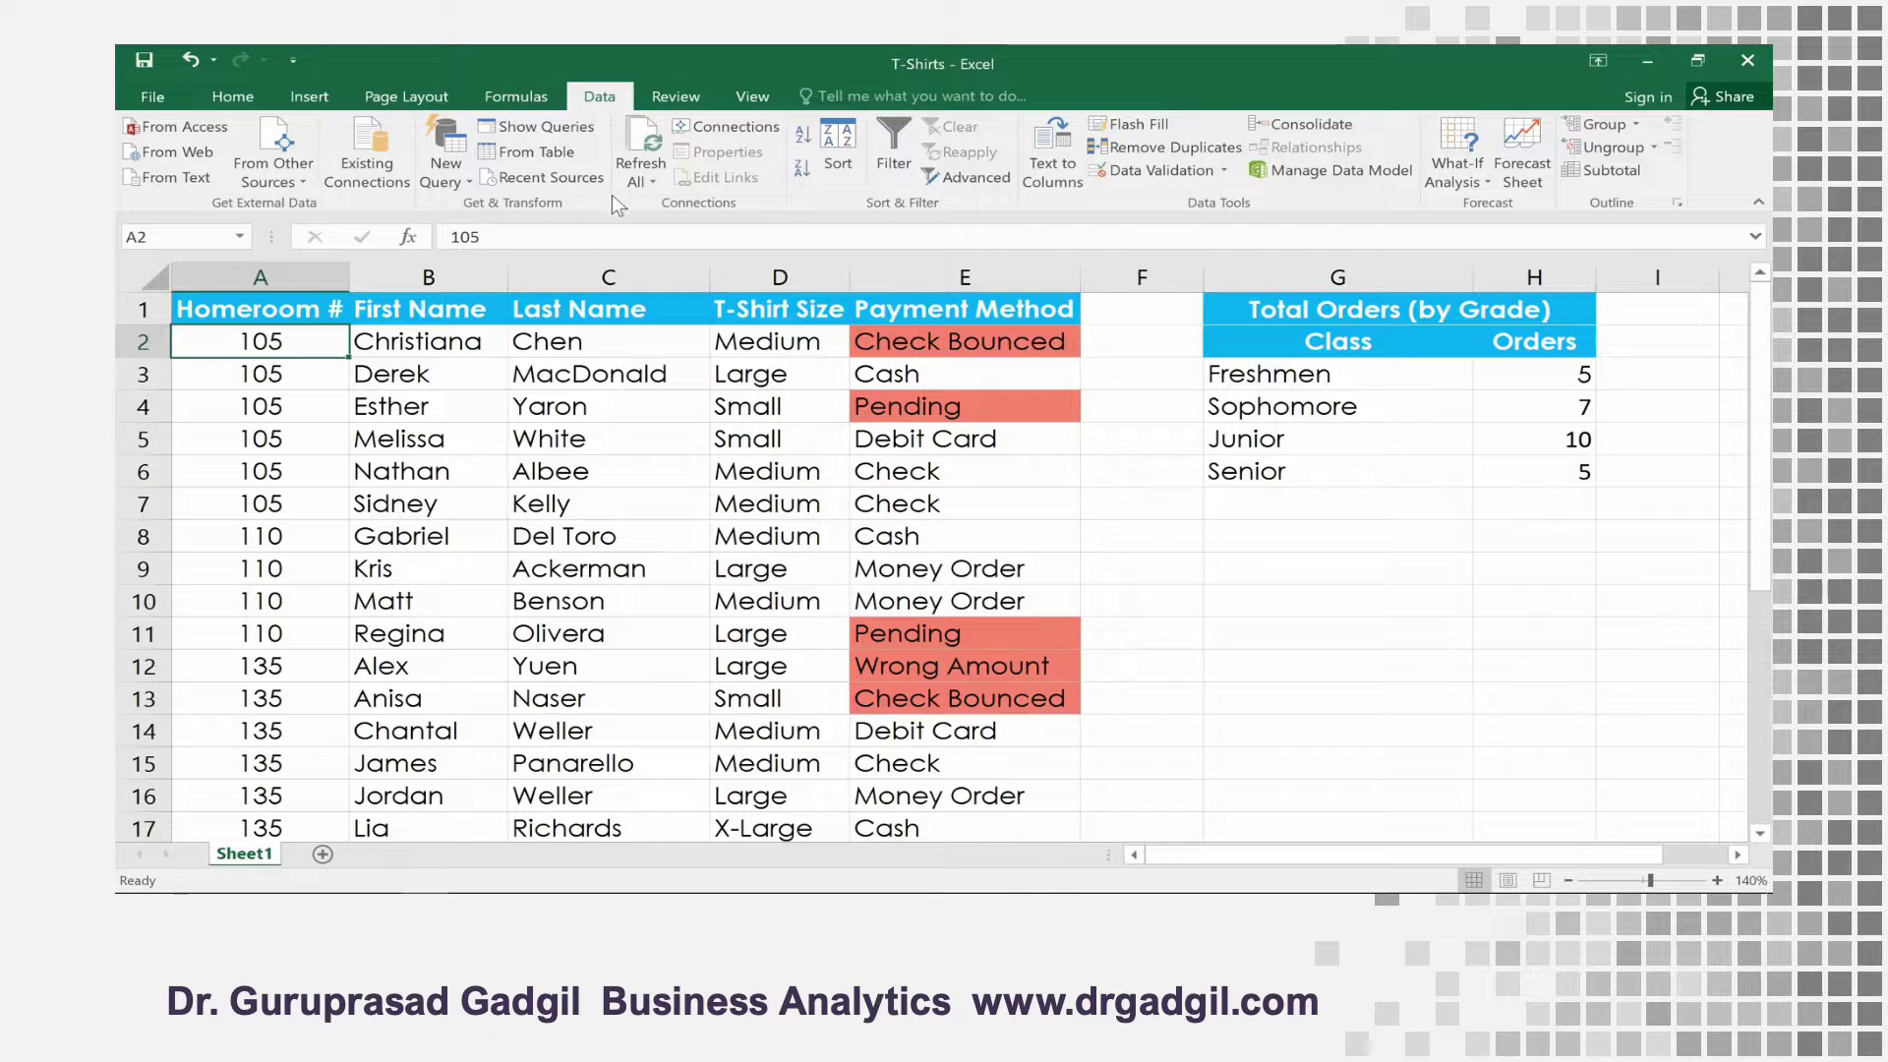
{"action": "left_click", "coordinate": [617, 344]}
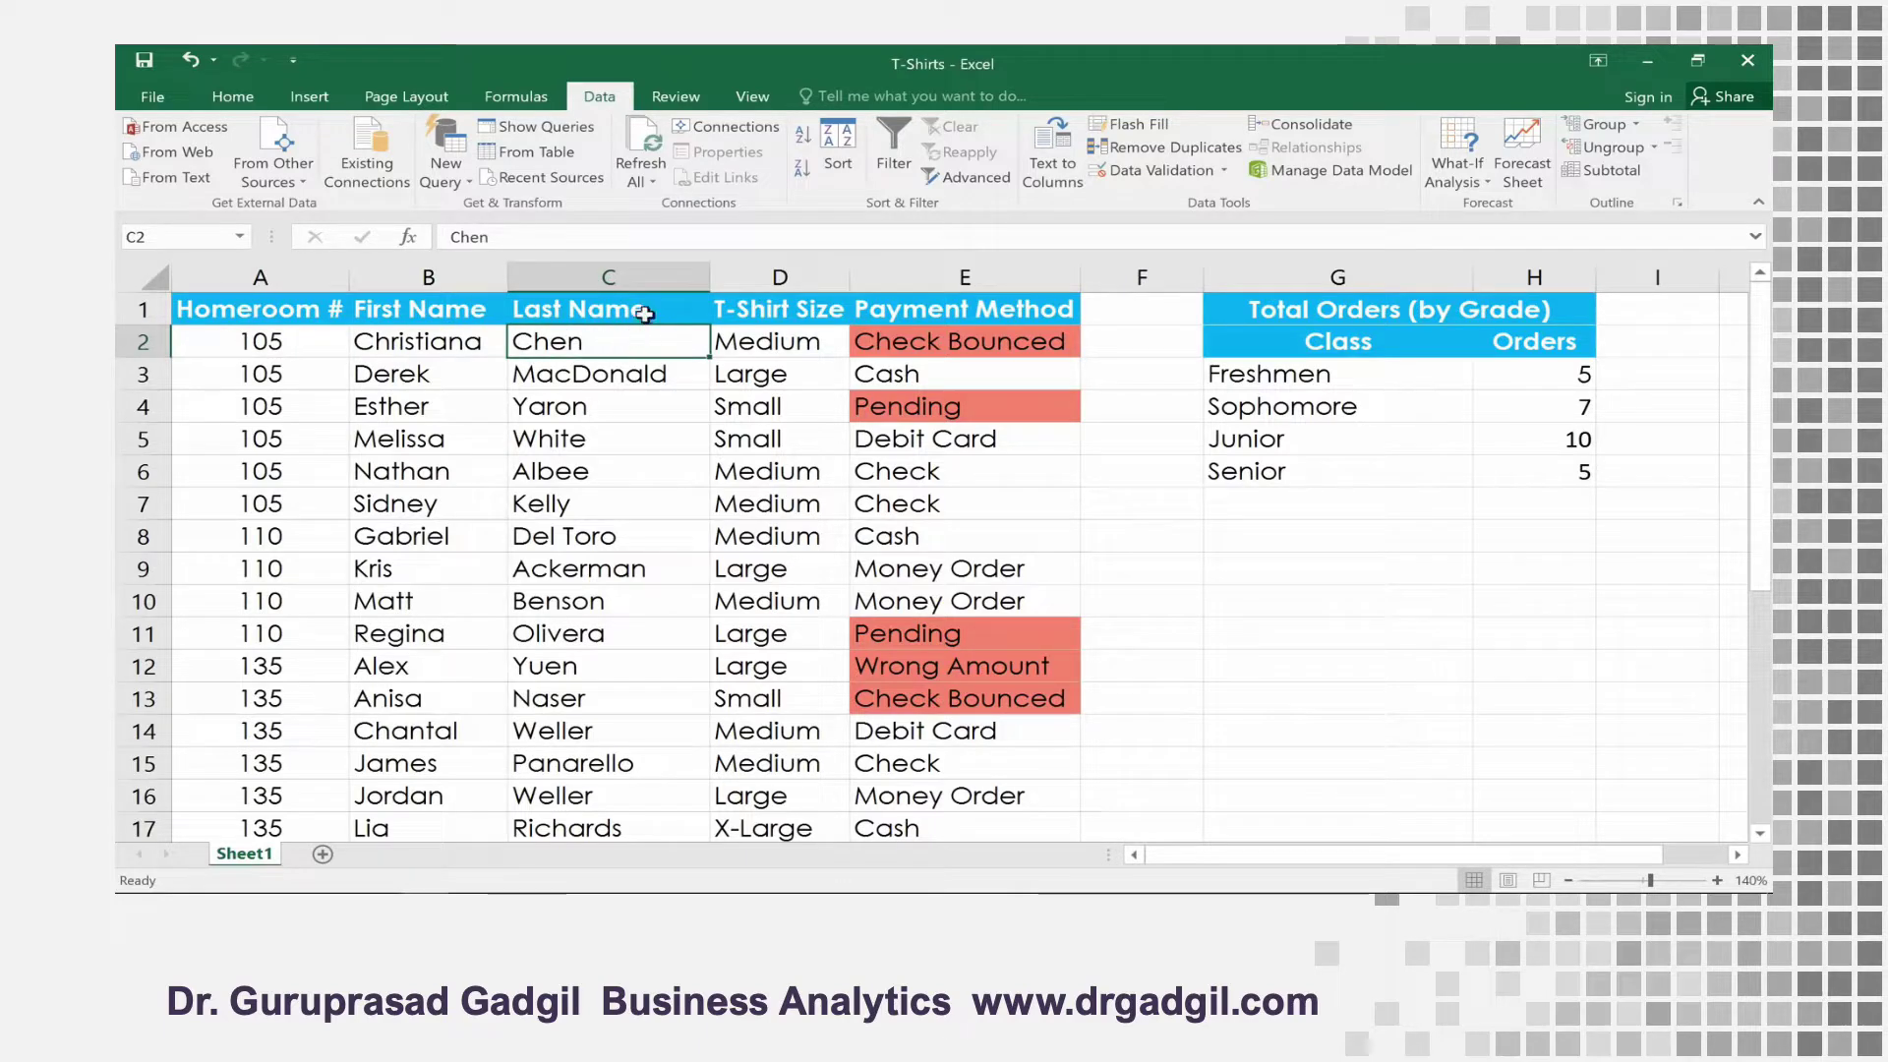
{"action": "left_click", "coordinate": [803, 141]}
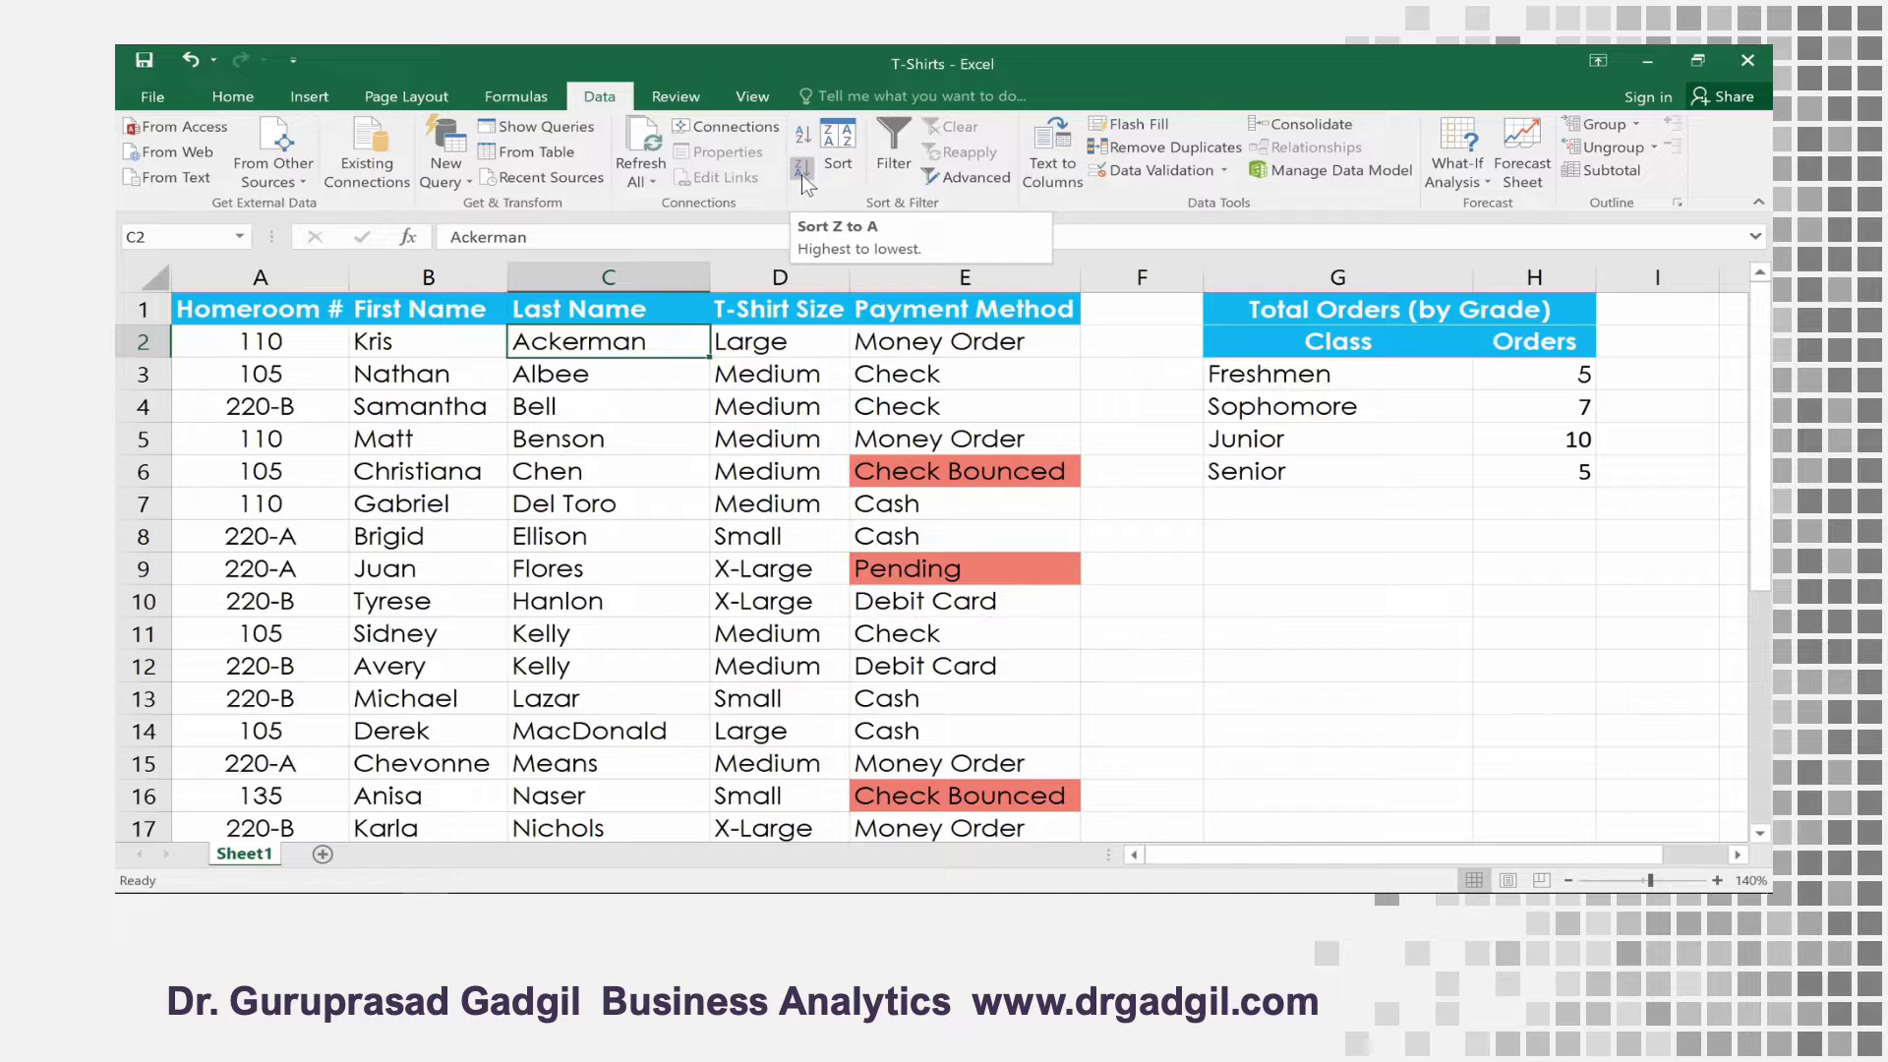
{"action": "left_click", "coordinate": [803, 175]}
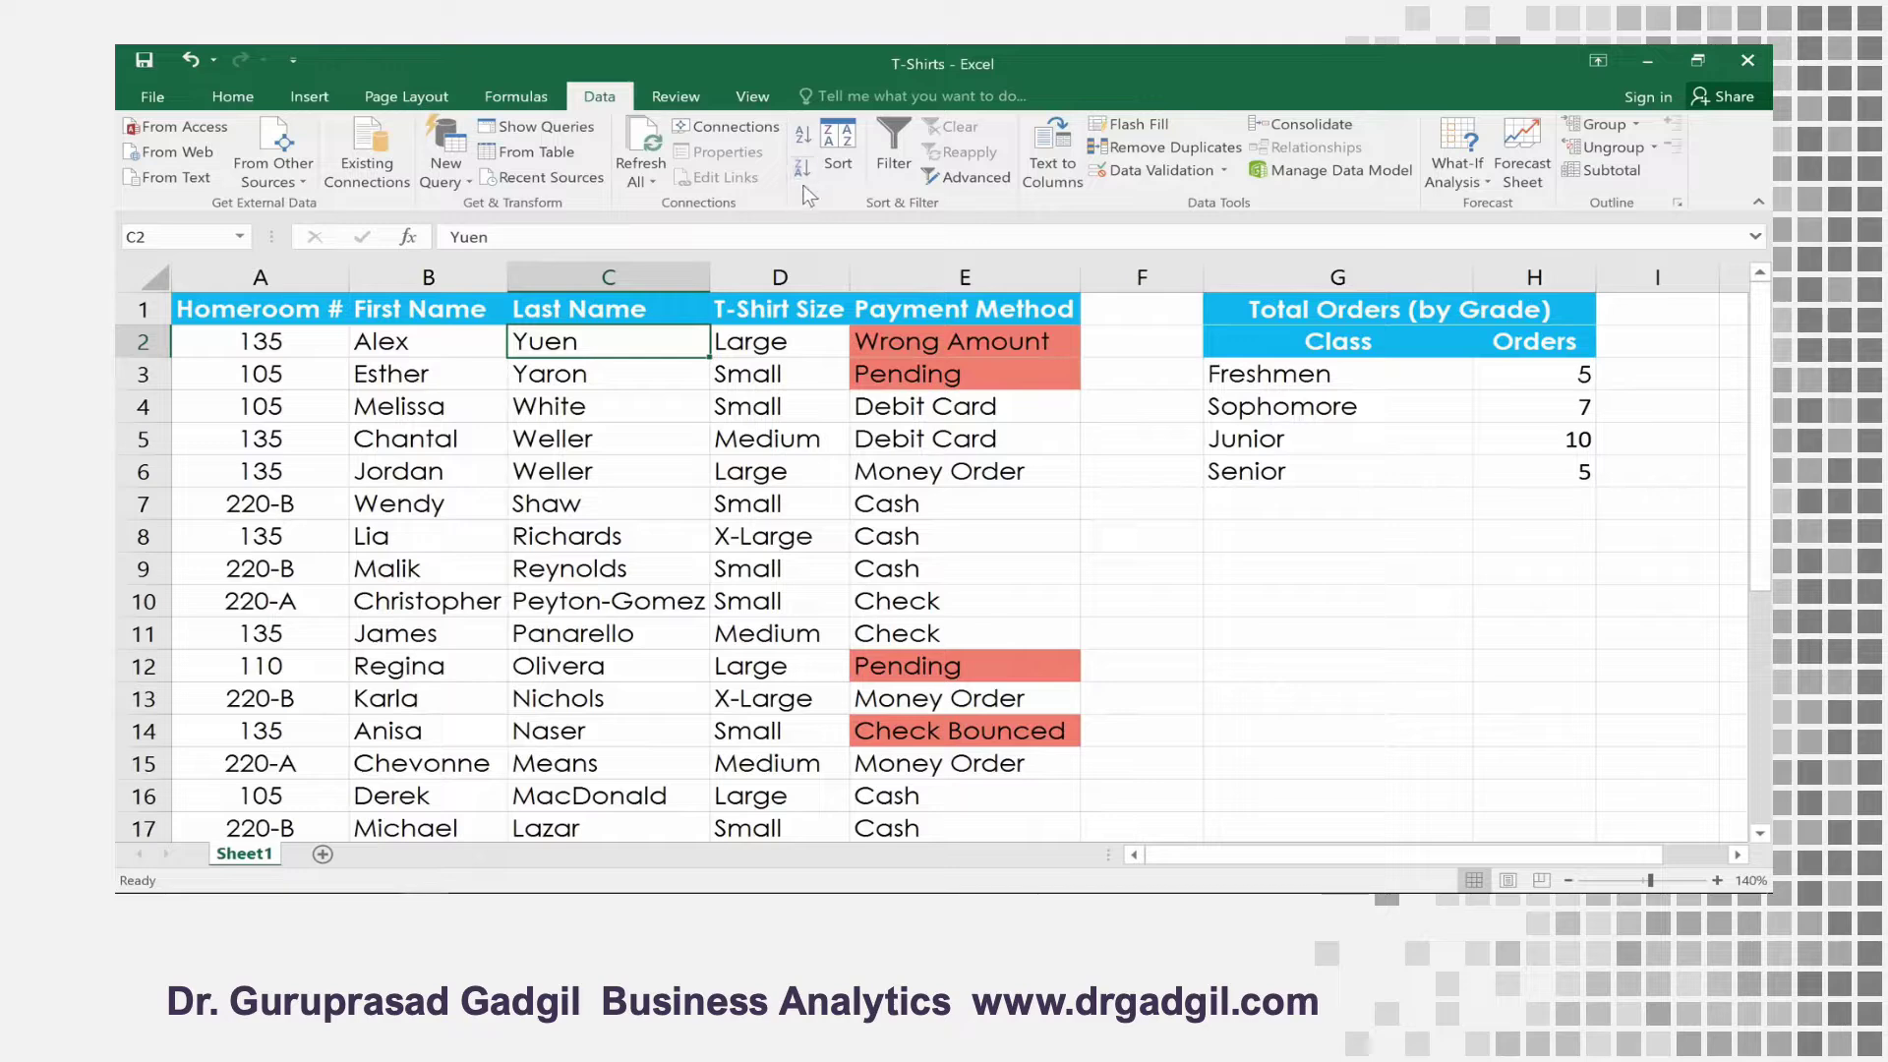
Try to sort the Total Orders table by Orders from smallest to largest using a single selected cell, and undo that sort
{"action": "left_click", "coordinate": [1523, 368]}
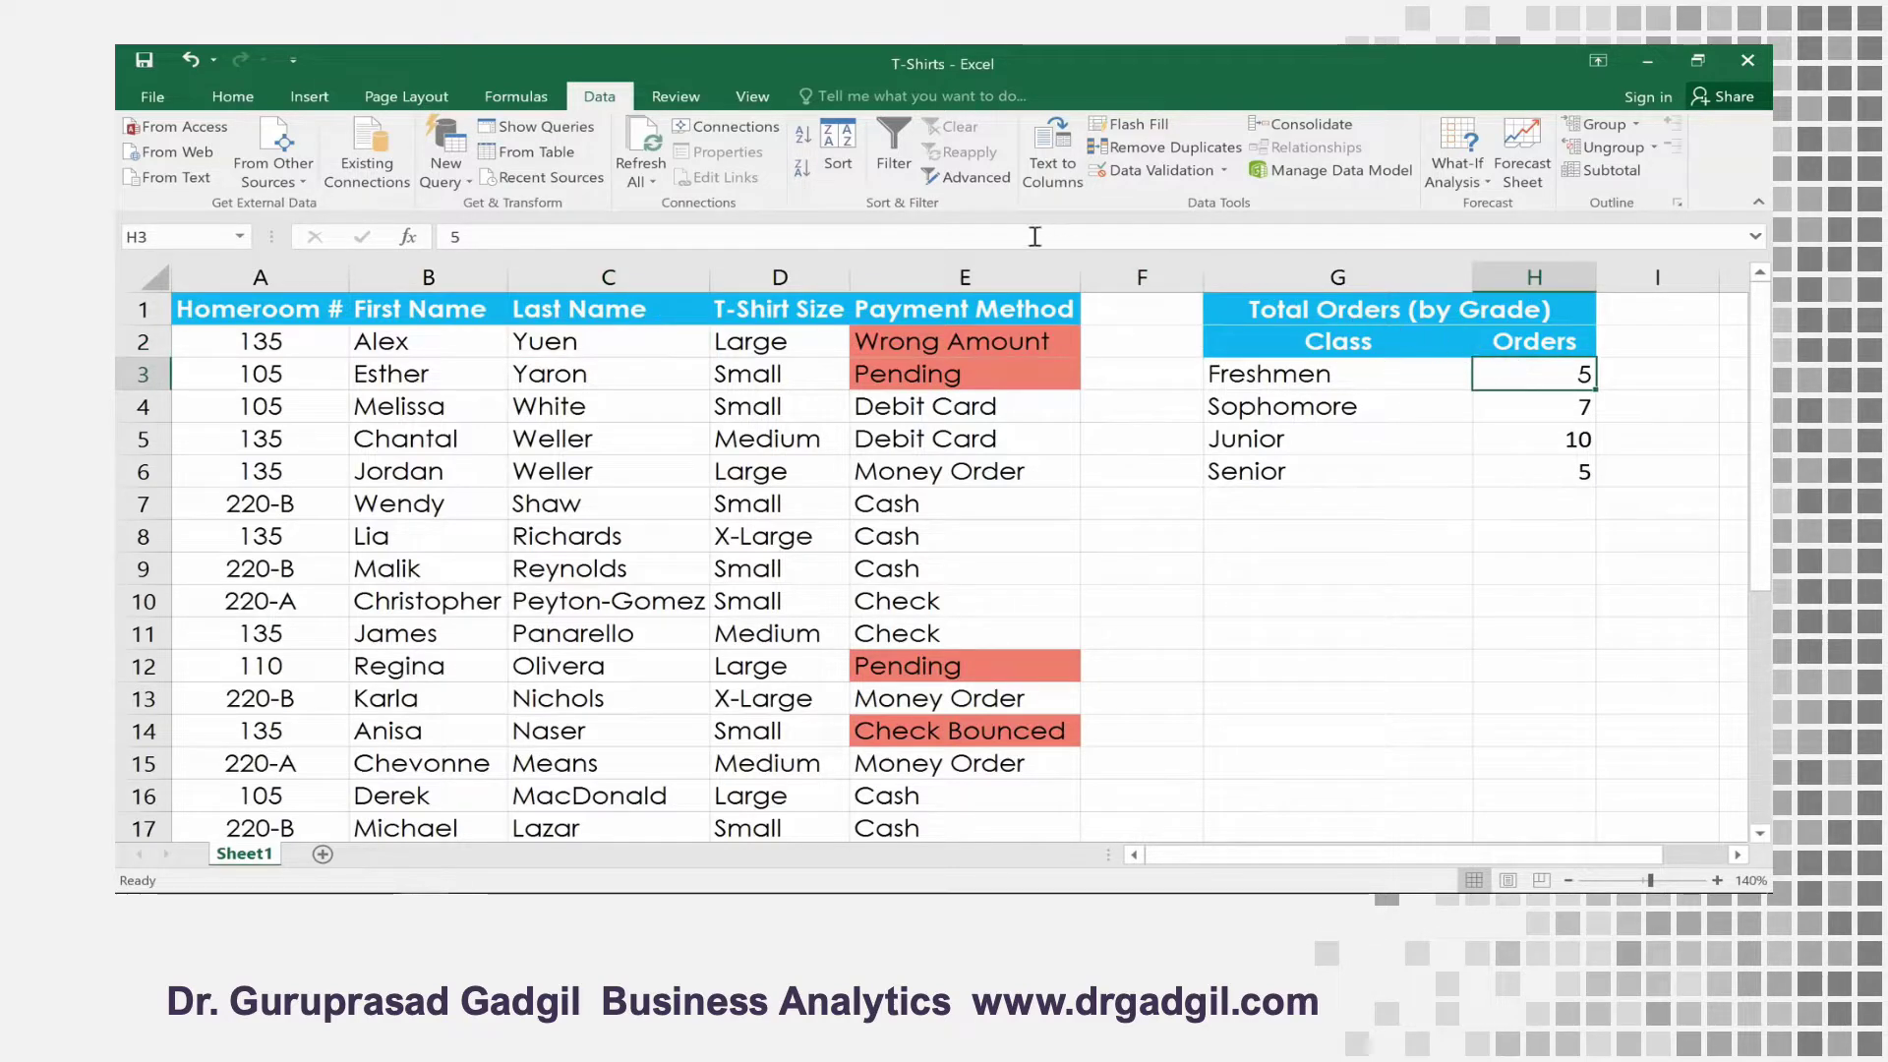
{"action": "left_click", "coordinate": [804, 138]}
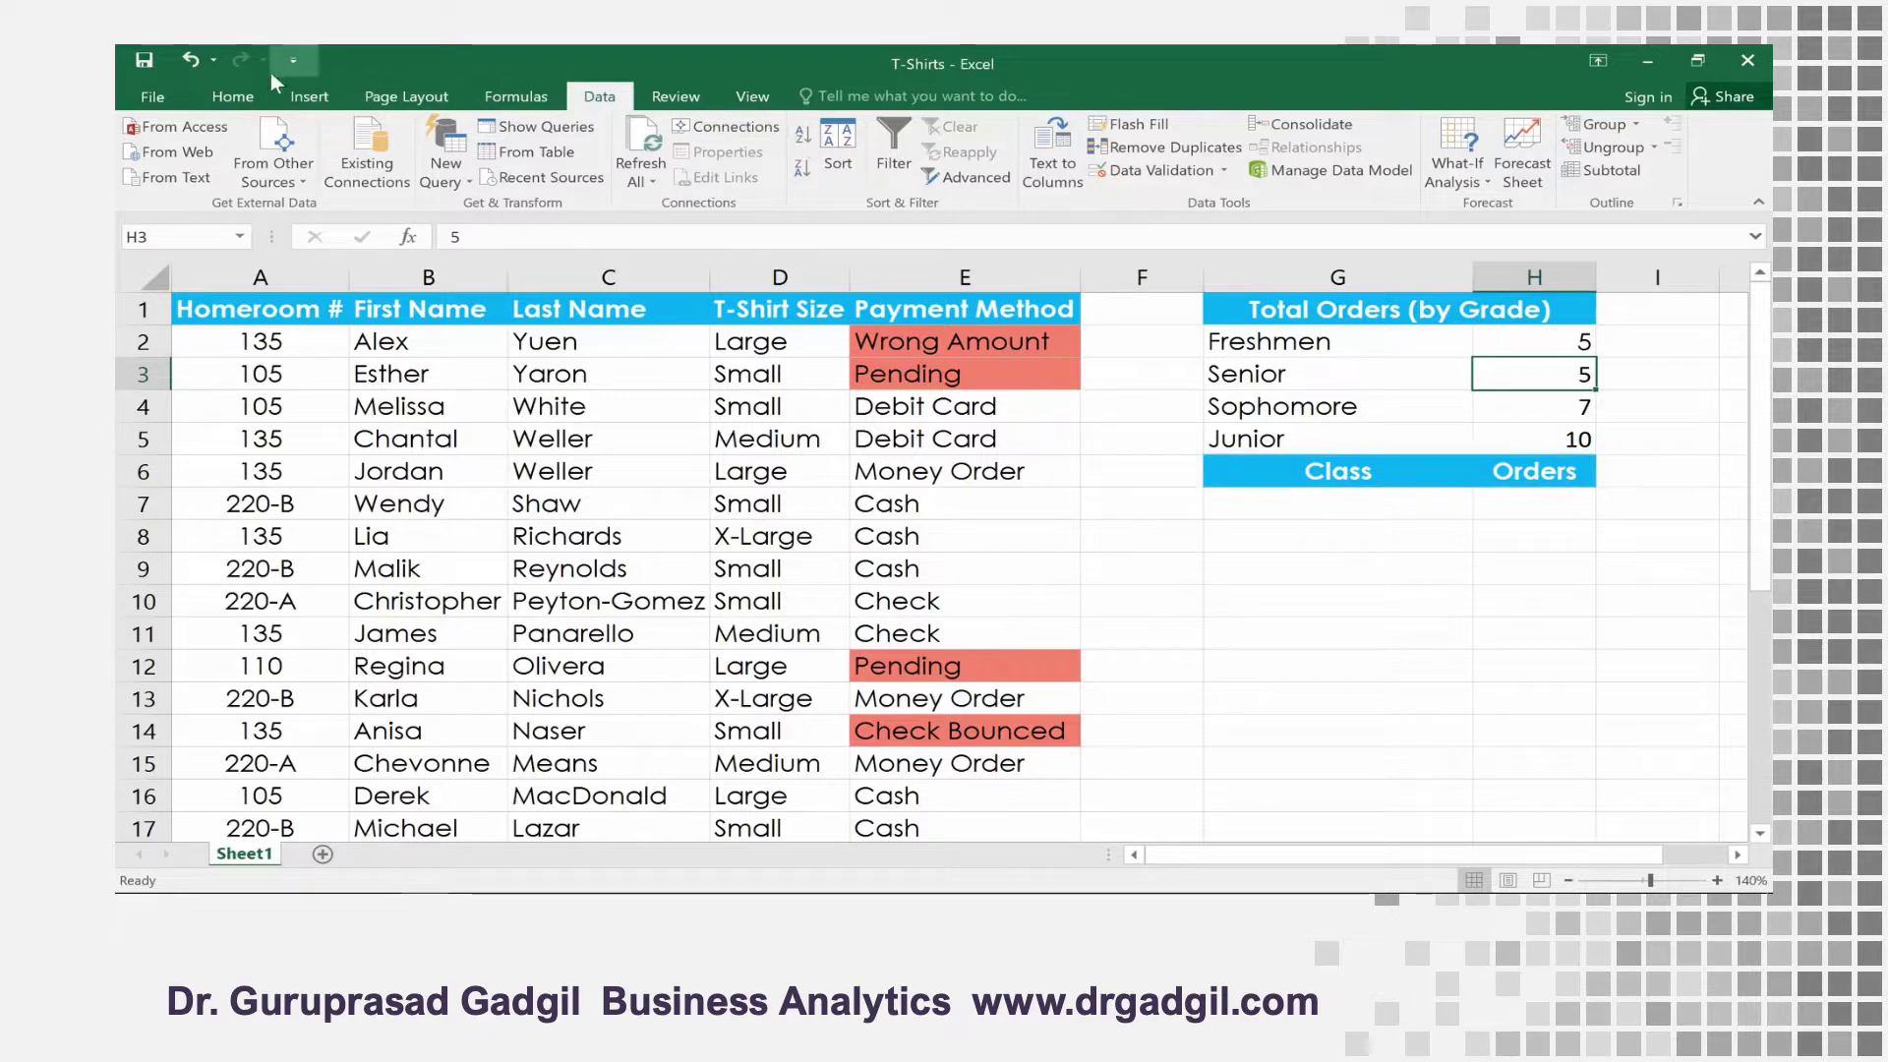
{"action": "left_click", "coordinate": [191, 59]}
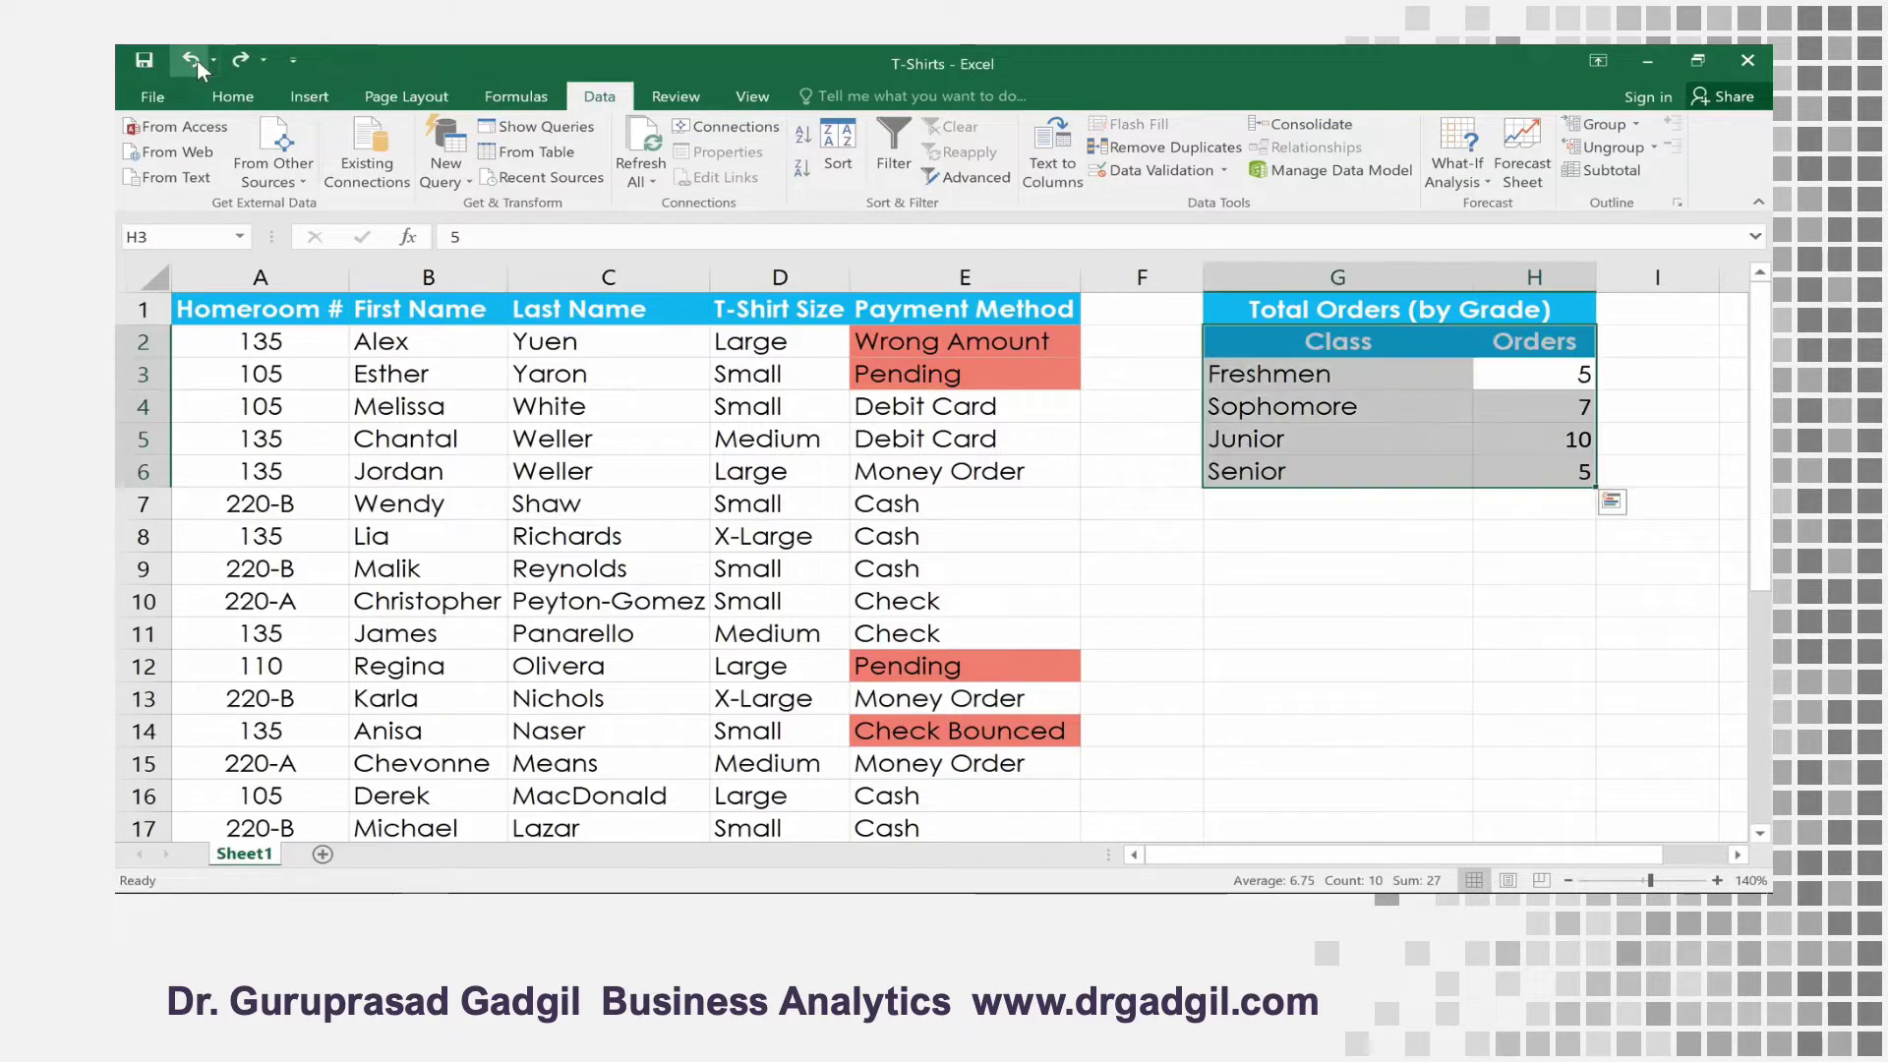
Sort only the range G2:H6, with its first row as headers, by Orders values from Largest to Smallest
{"action": "left_click", "coordinate": [1292, 341]}
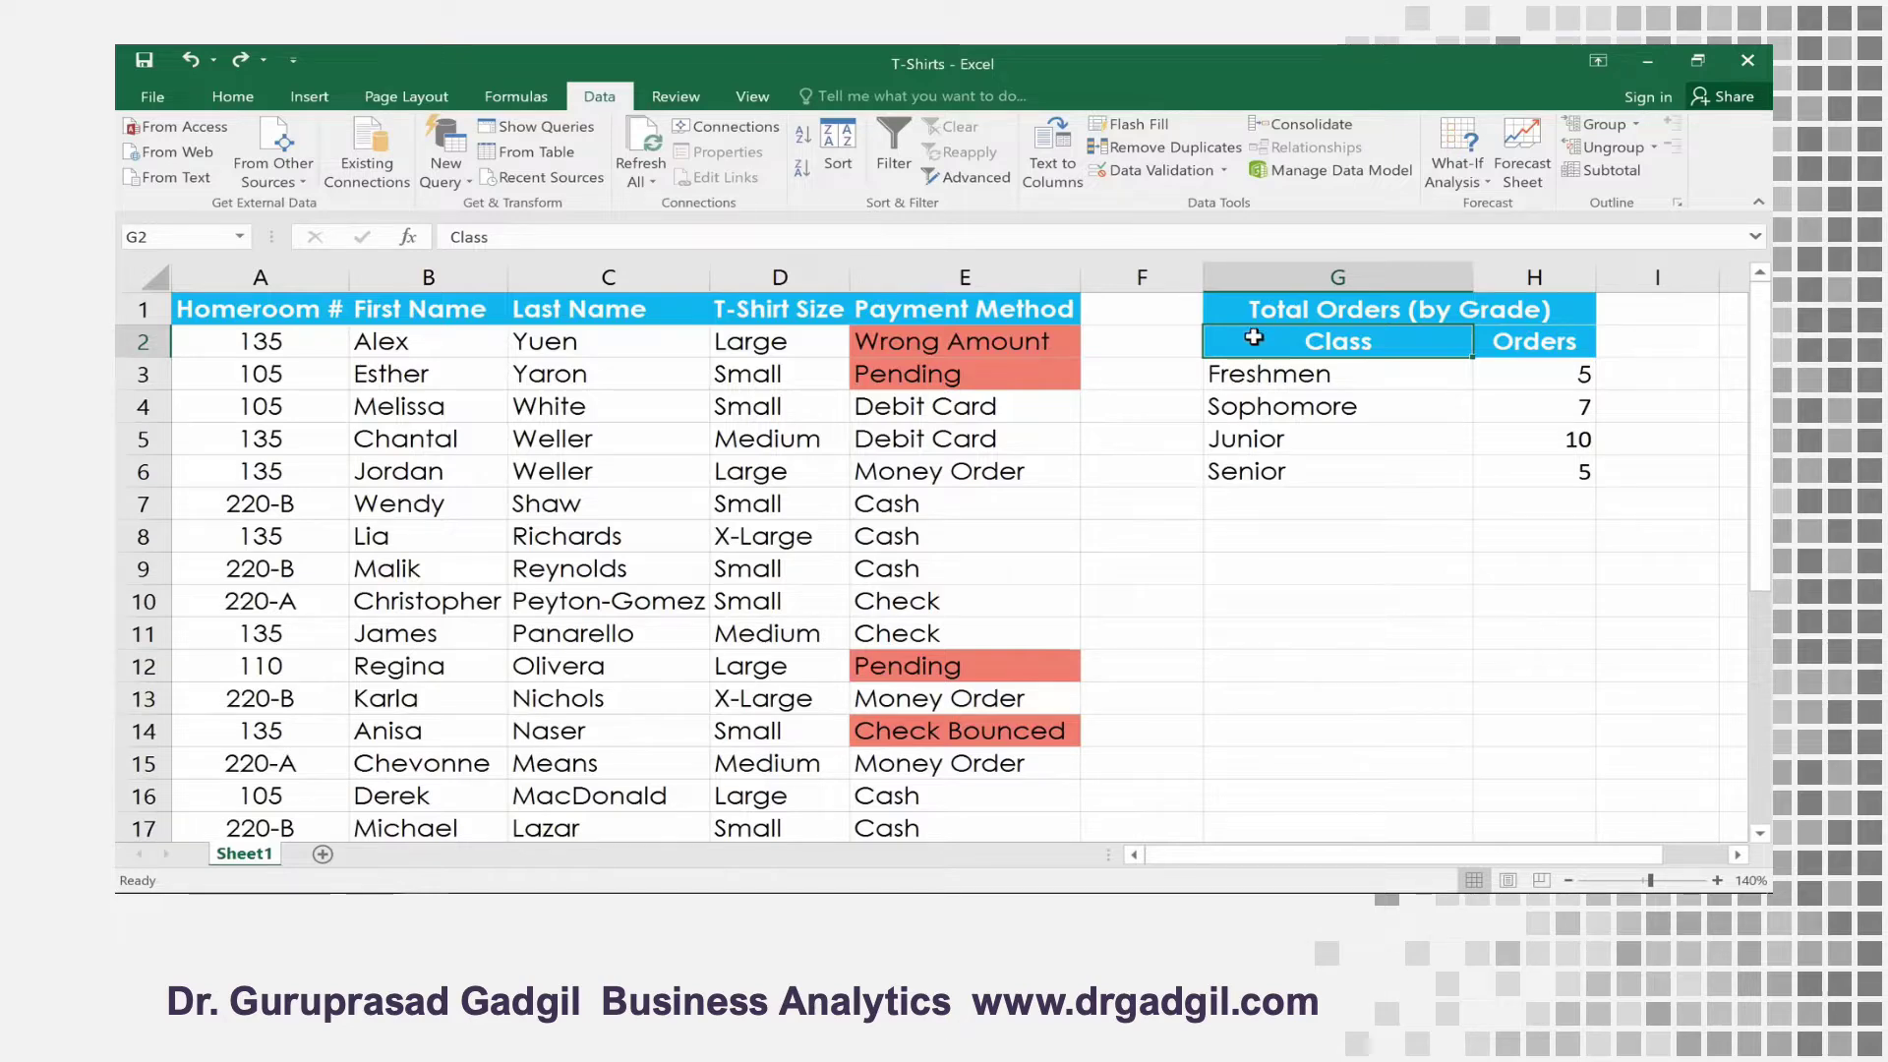
{"action": "left_click_drag", "start_coordinate": [1249, 340], "coordinate": [1515, 473]}
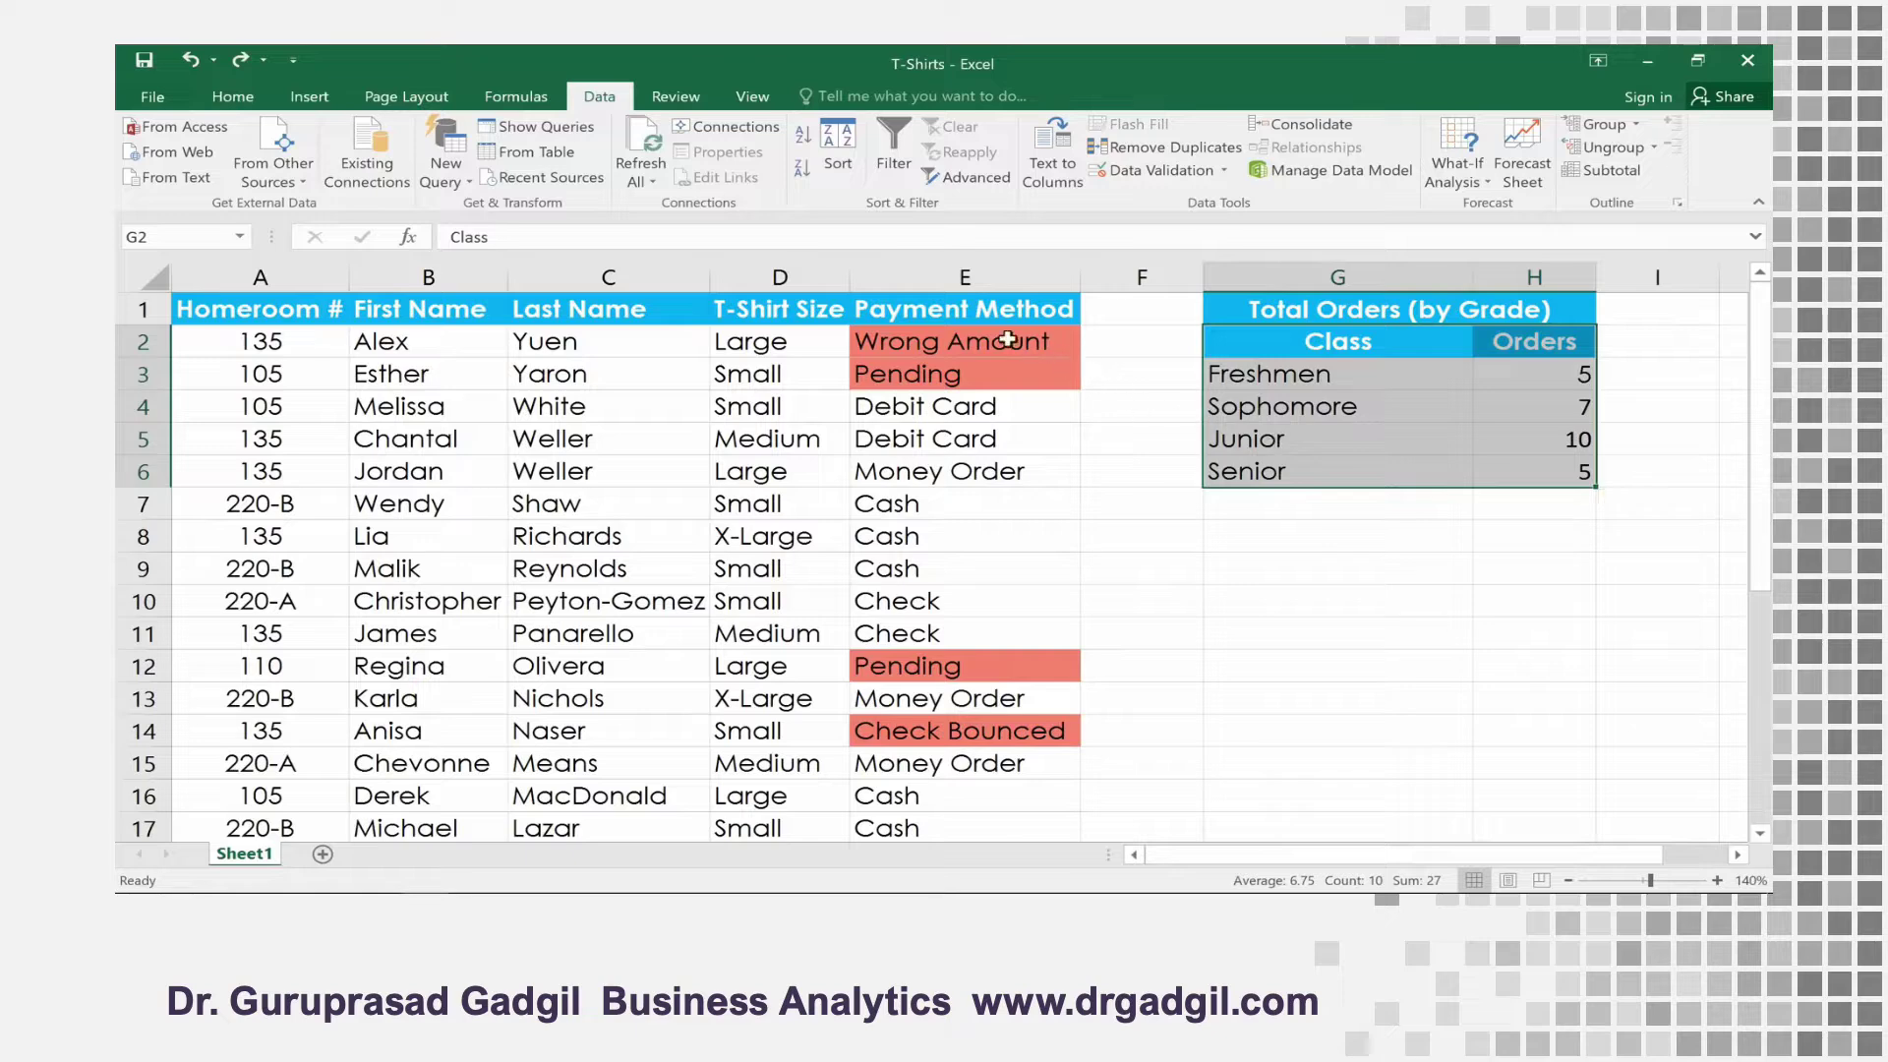
{"action": "left_click", "coordinate": [832, 179]}
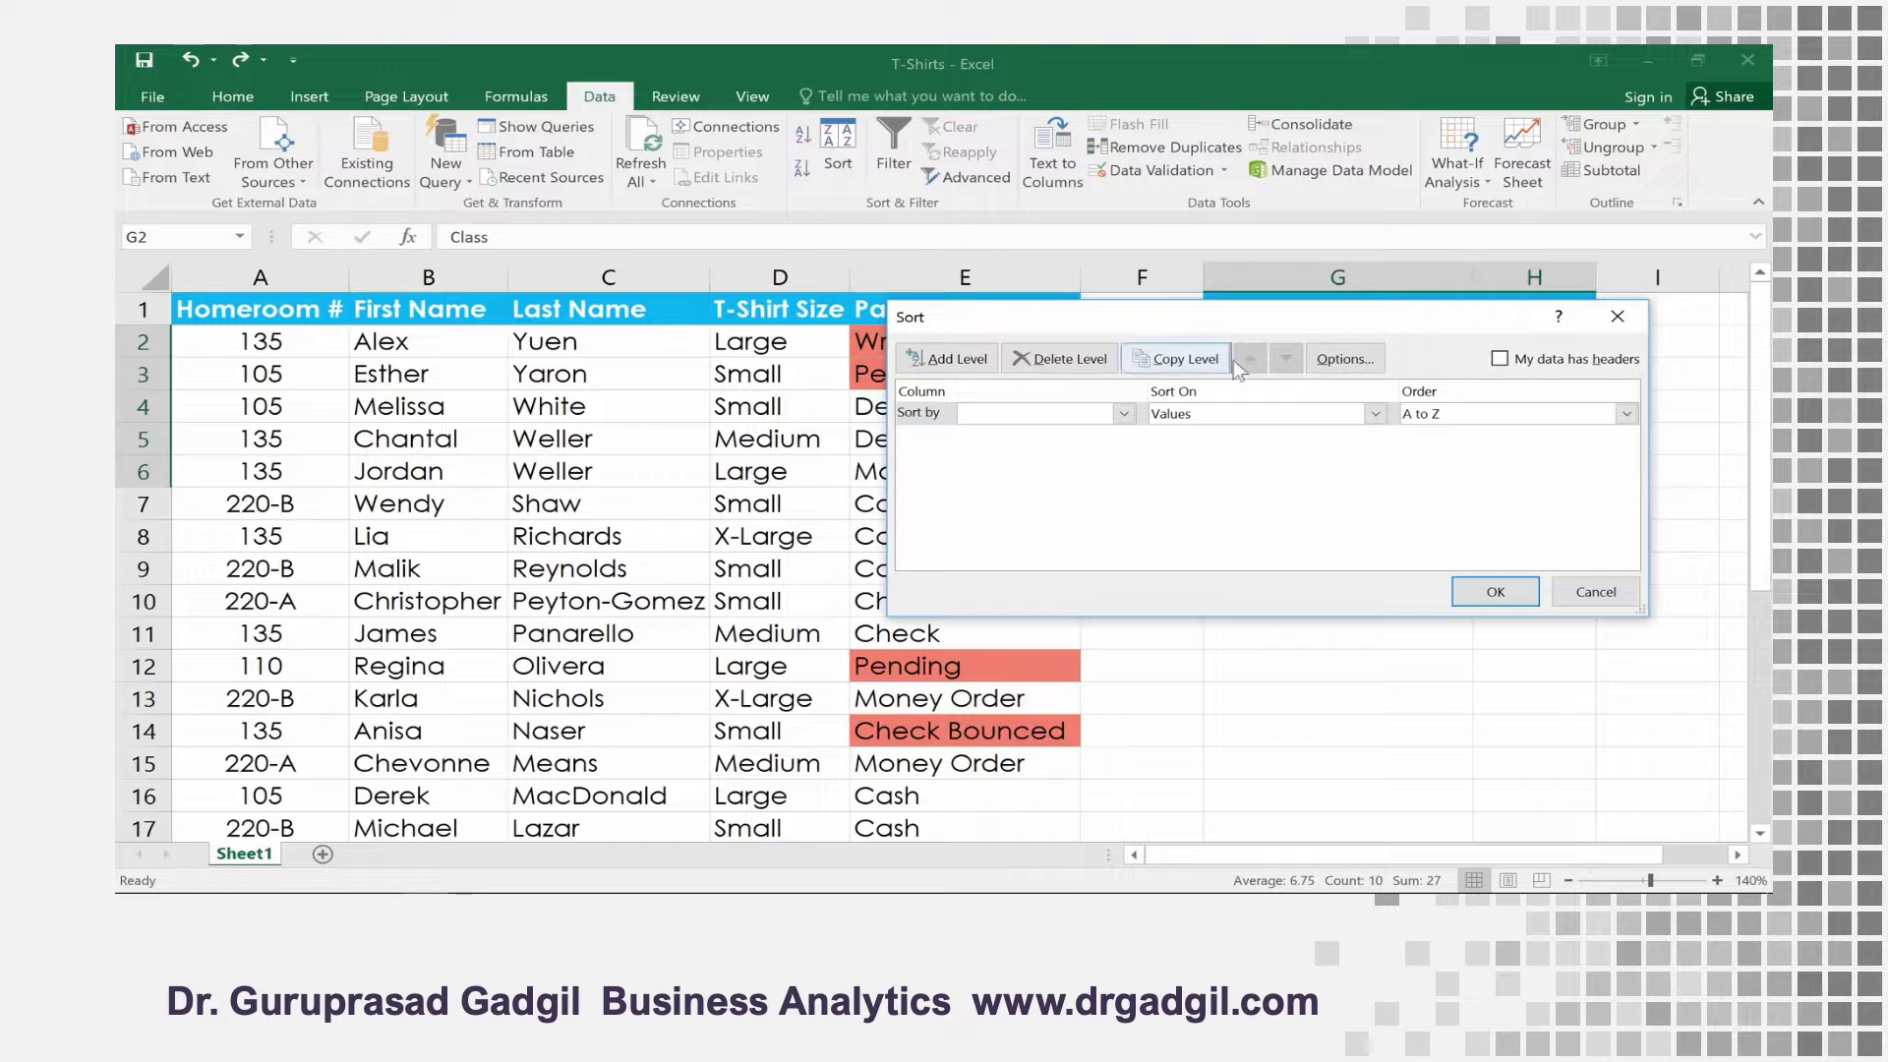
{"action": "left_click", "coordinate": [1499, 360]}
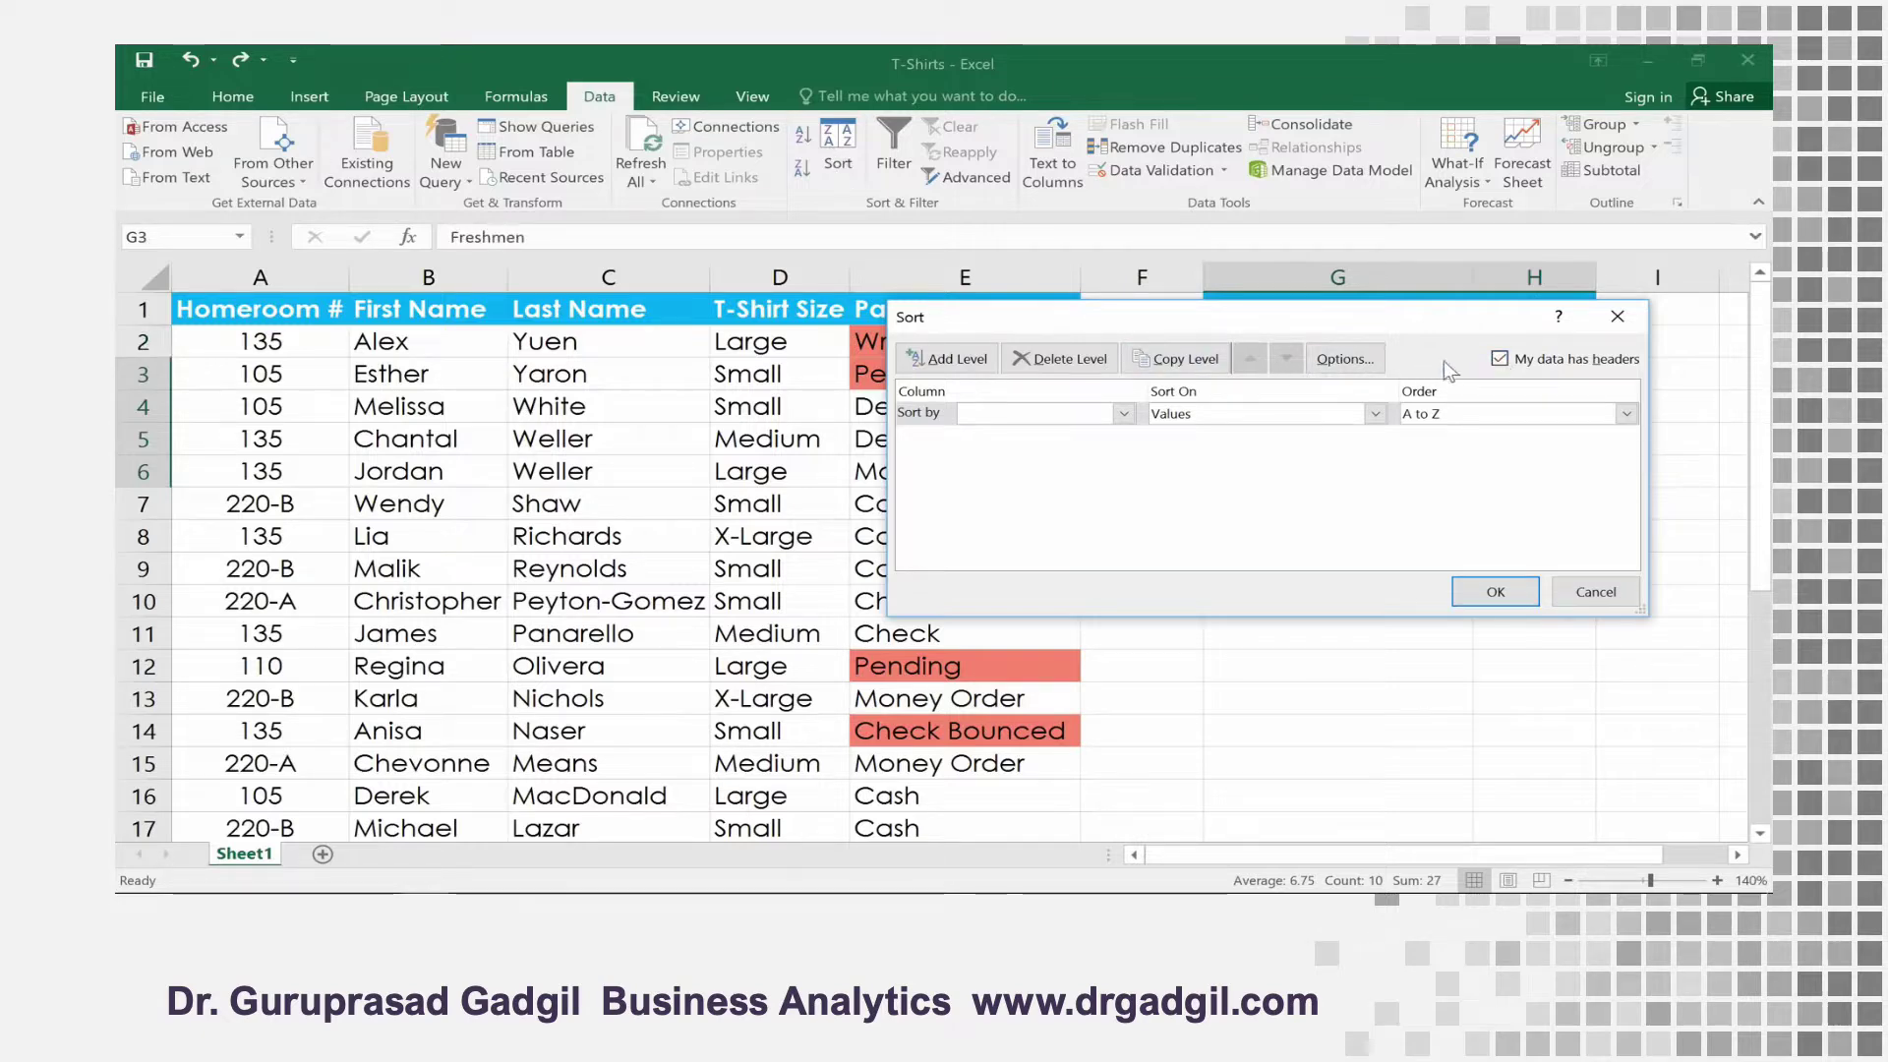
{"action": "left_click", "coordinate": [1124, 414]}
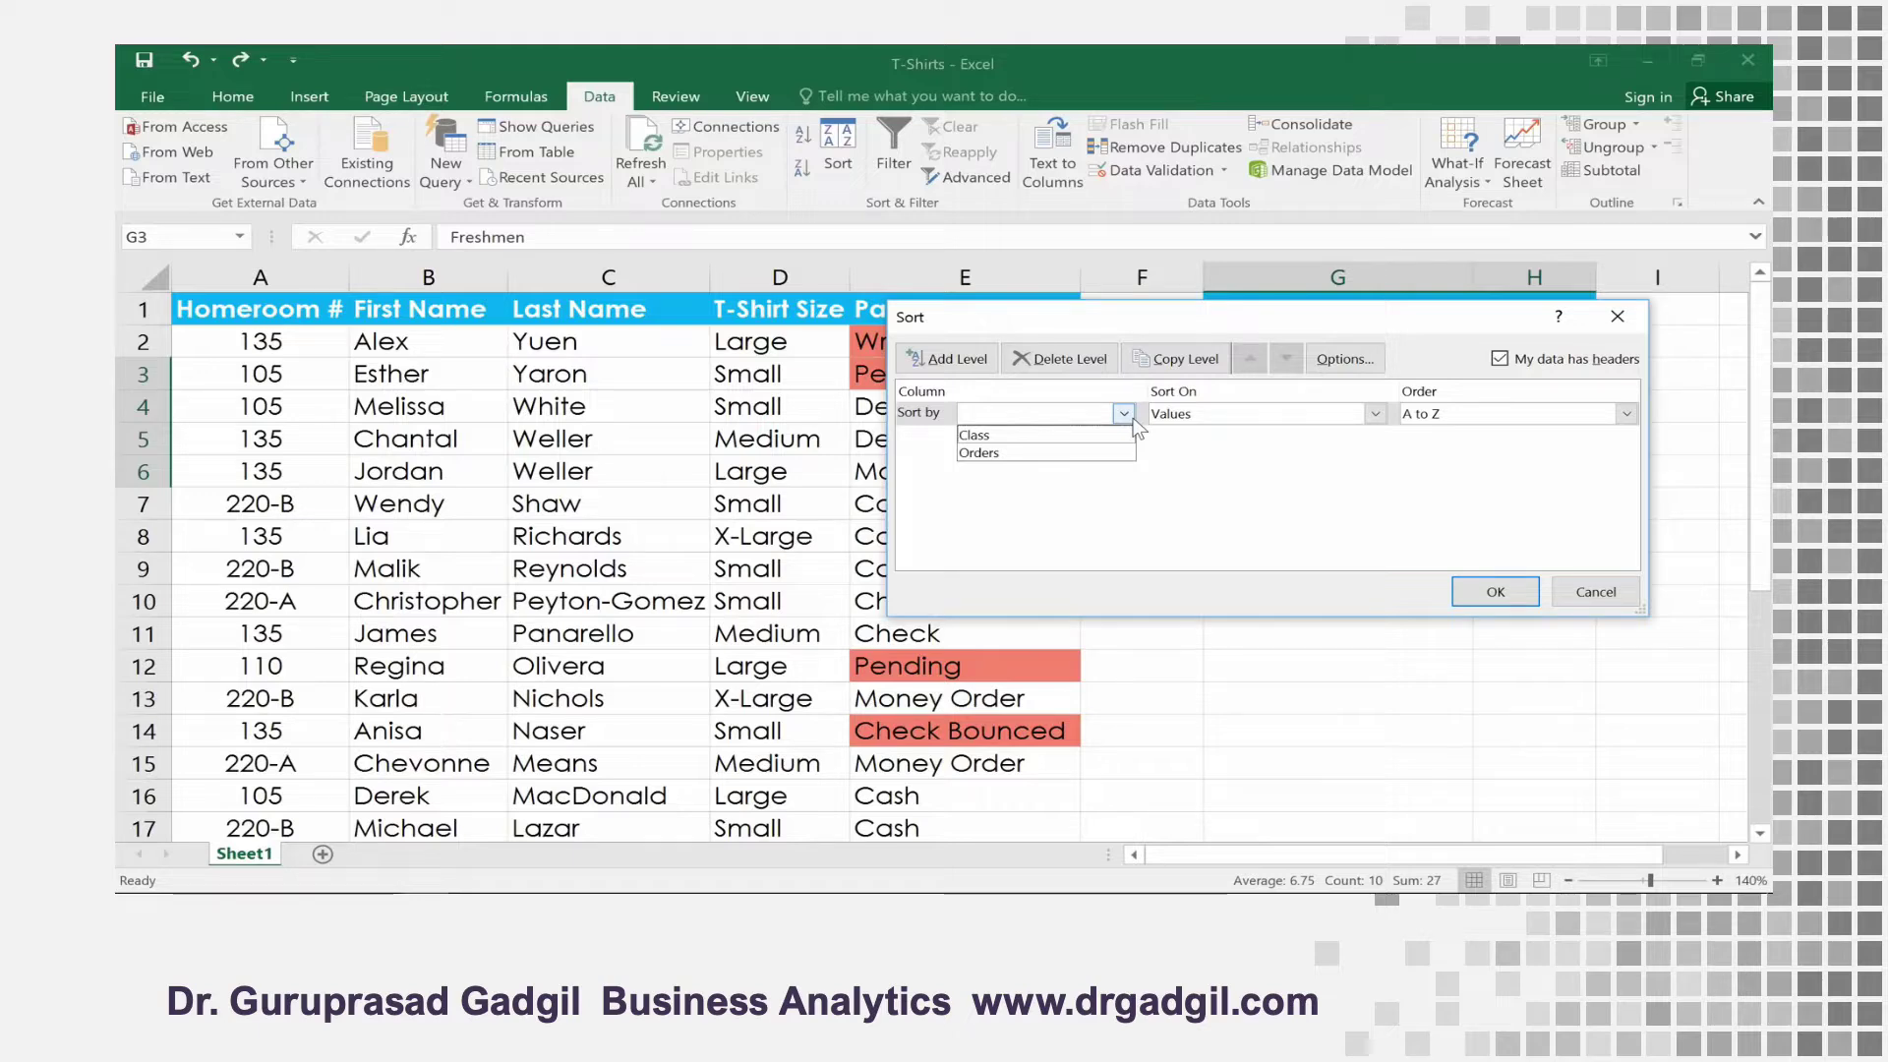
{"action": "left_click", "coordinate": [1124, 453]}
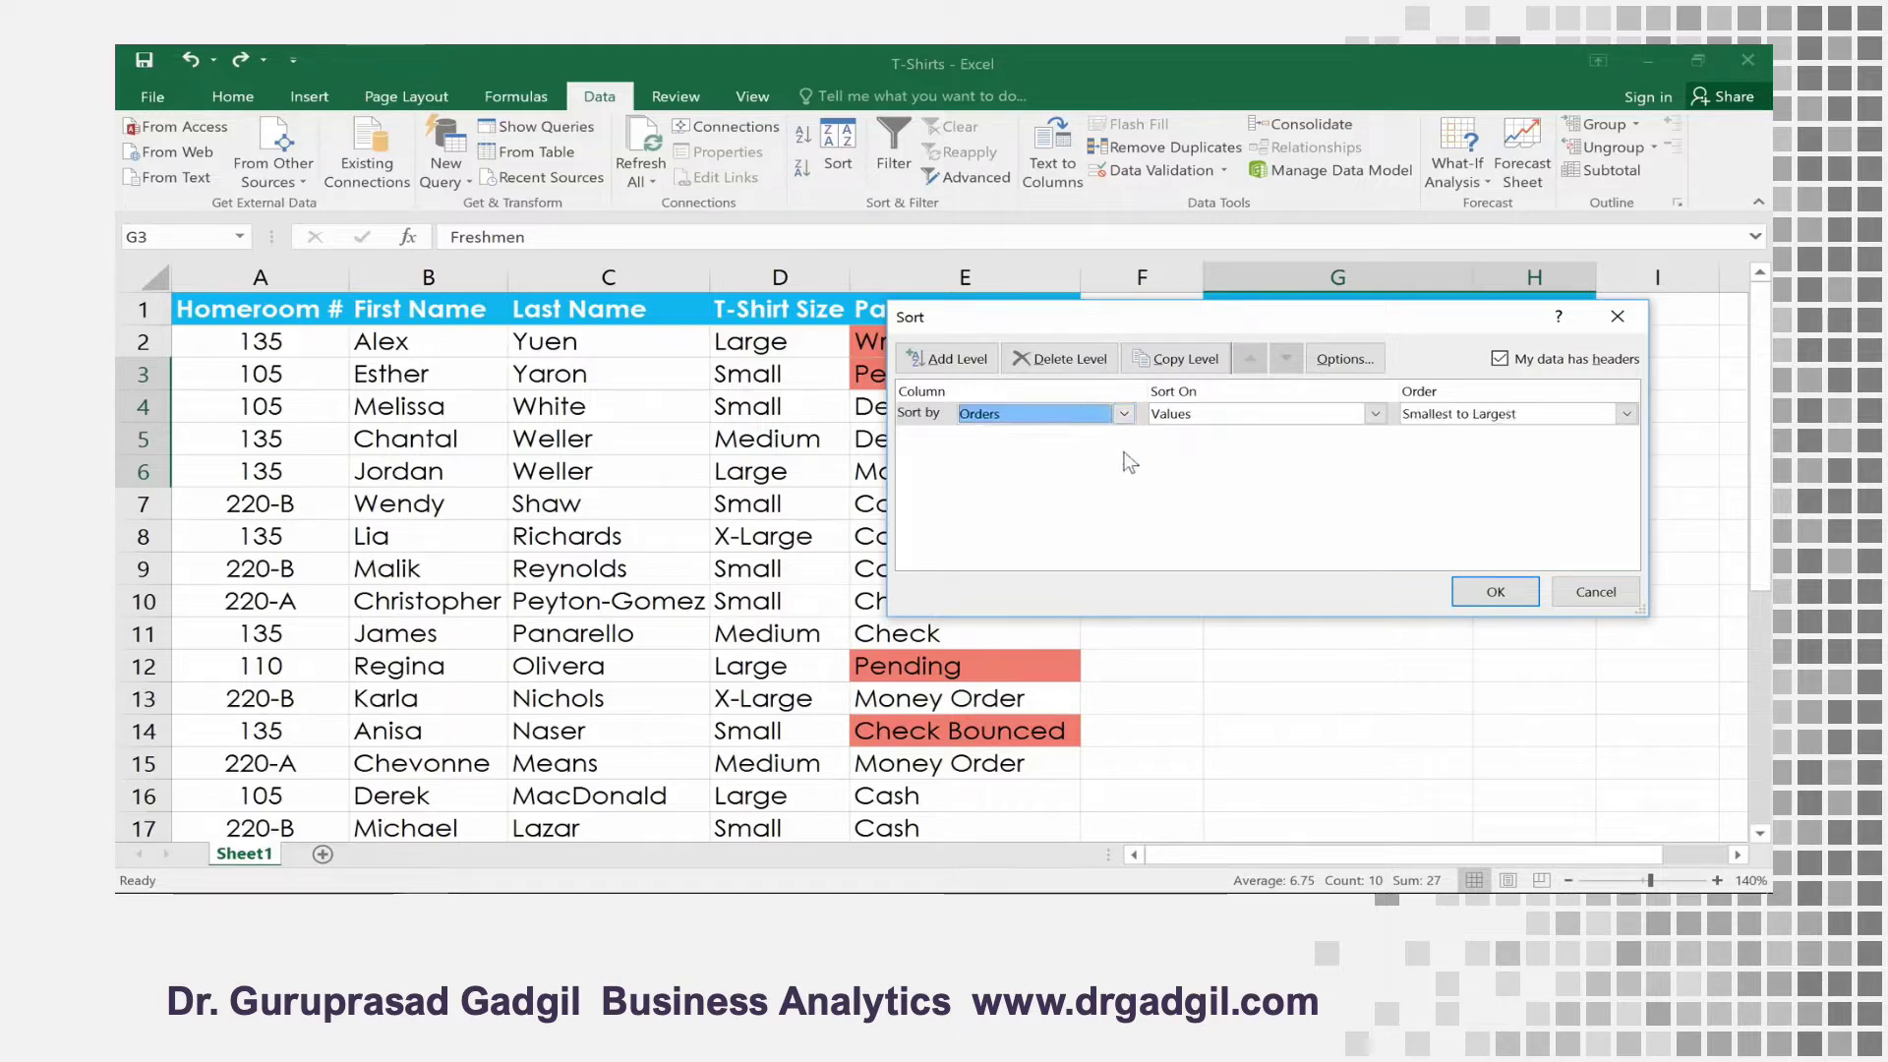
{"action": "left_click", "coordinate": [1625, 415]}
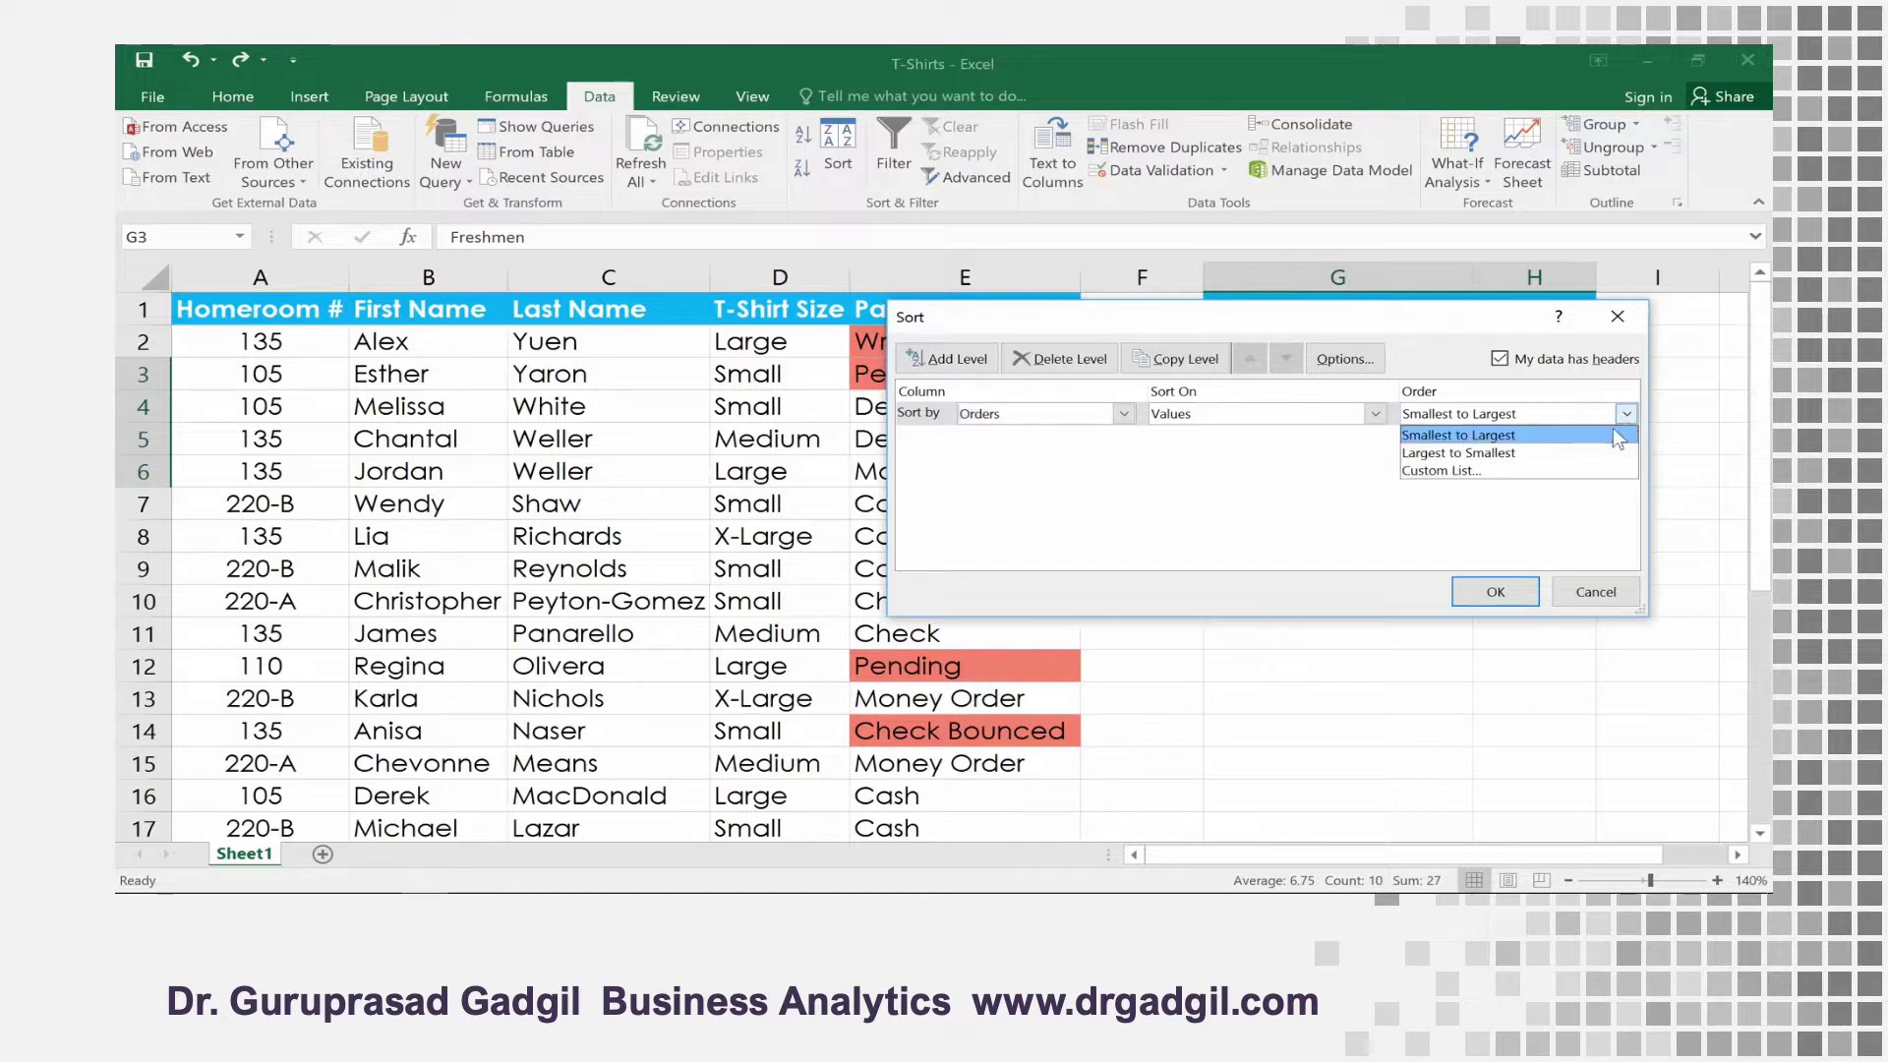
{"action": "left_click", "coordinate": [1595, 452]}
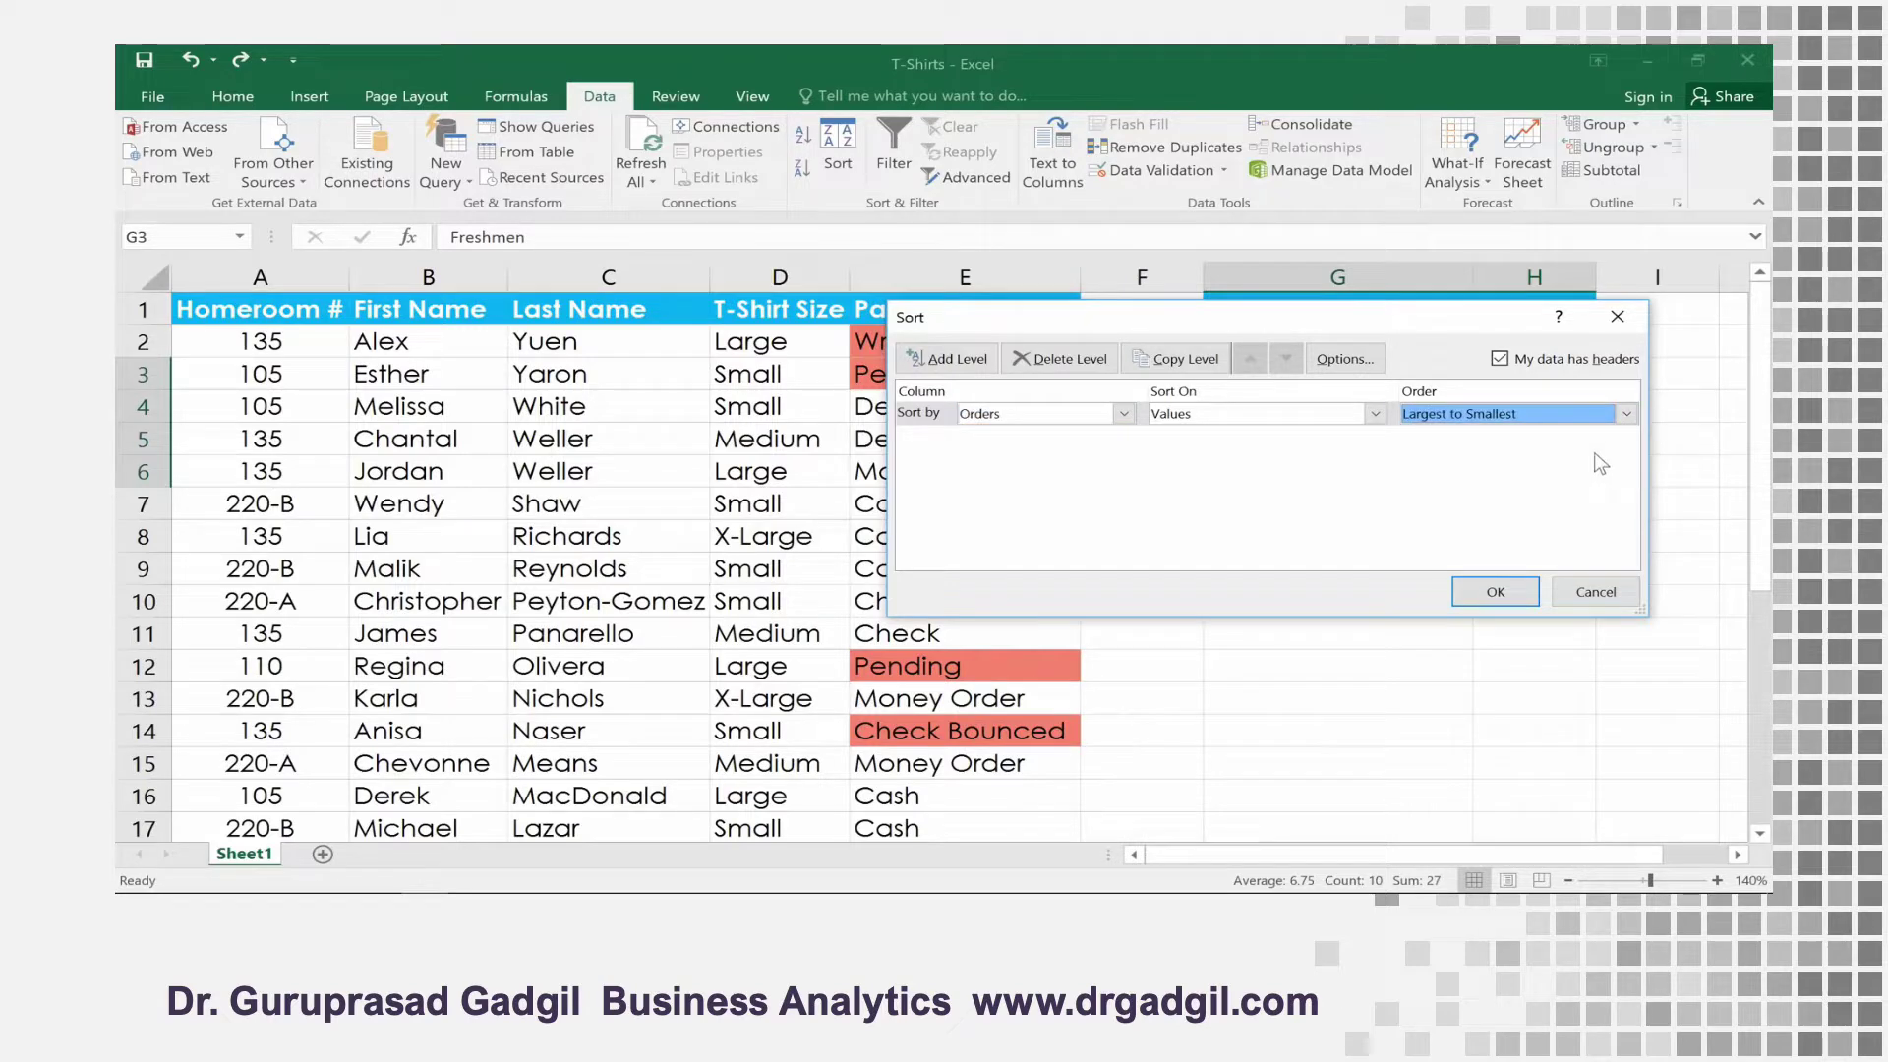
{"action": "left_click", "coordinate": [1521, 582]}
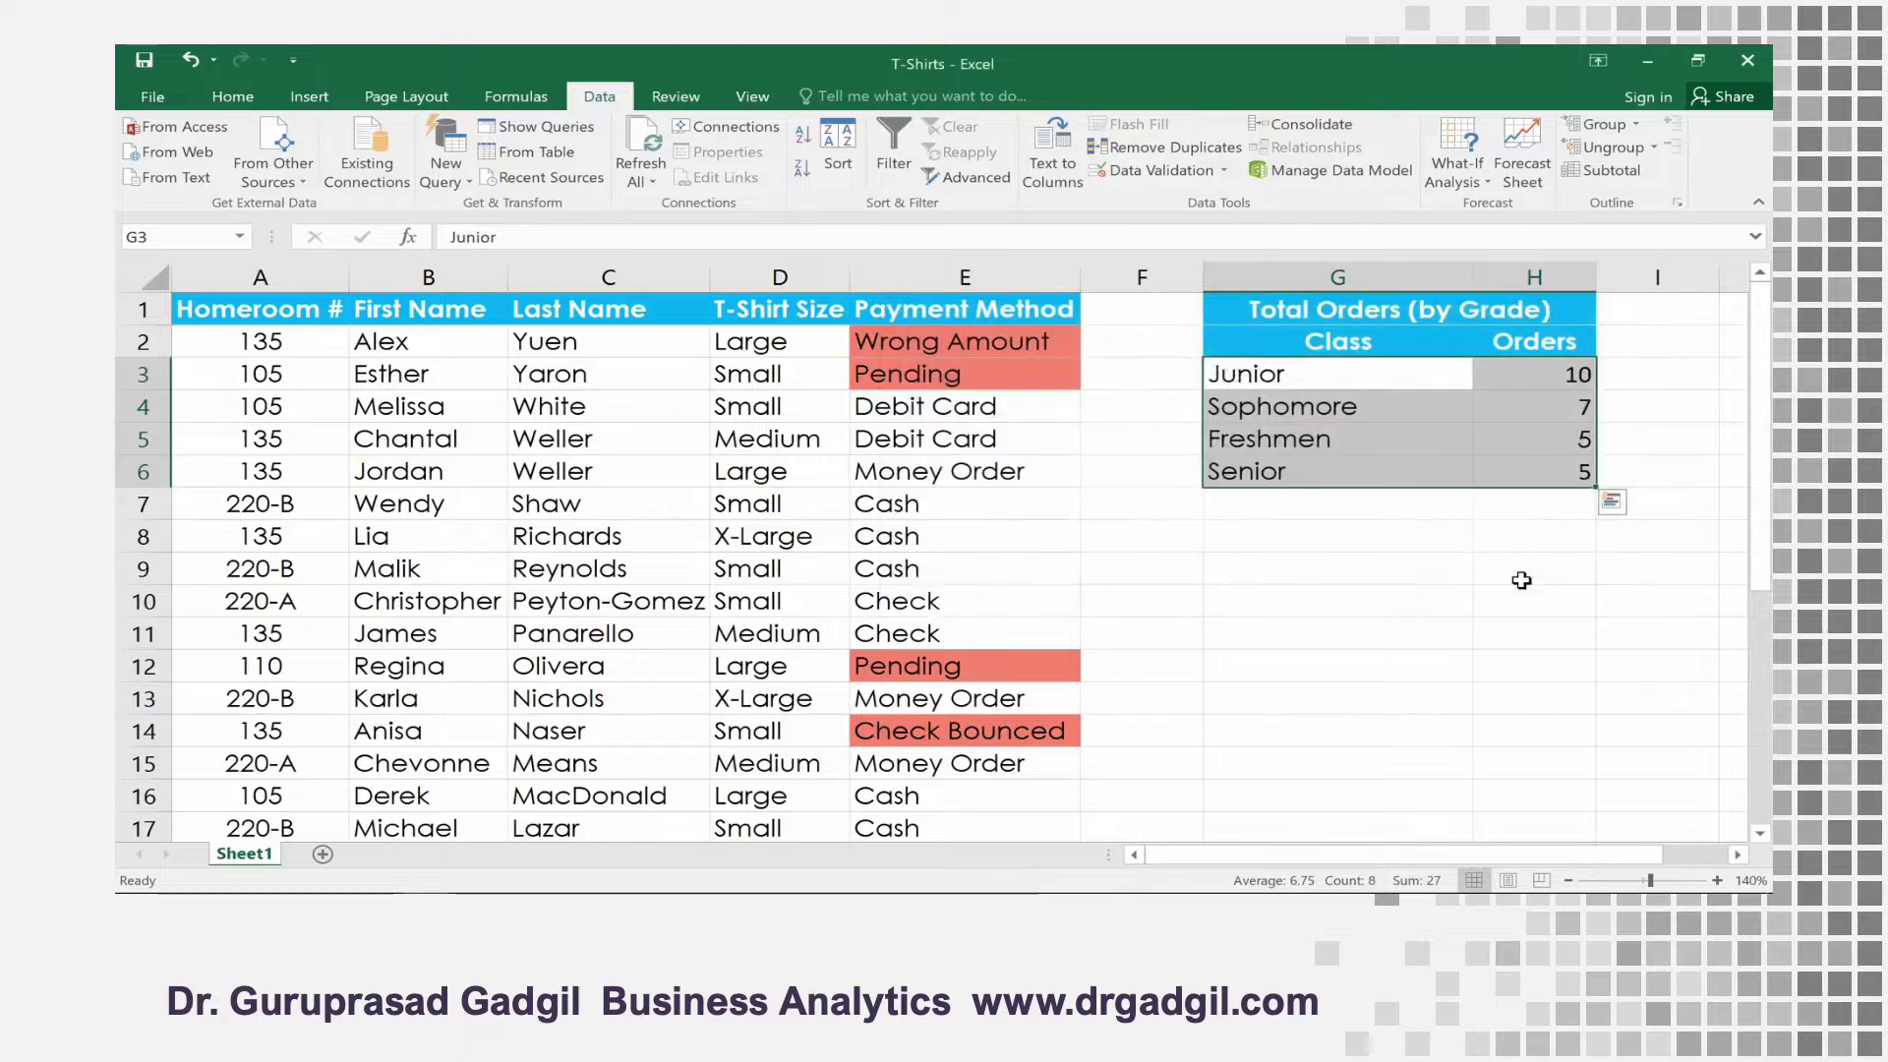
{"action": "left_click", "coordinate": [1532, 513]}
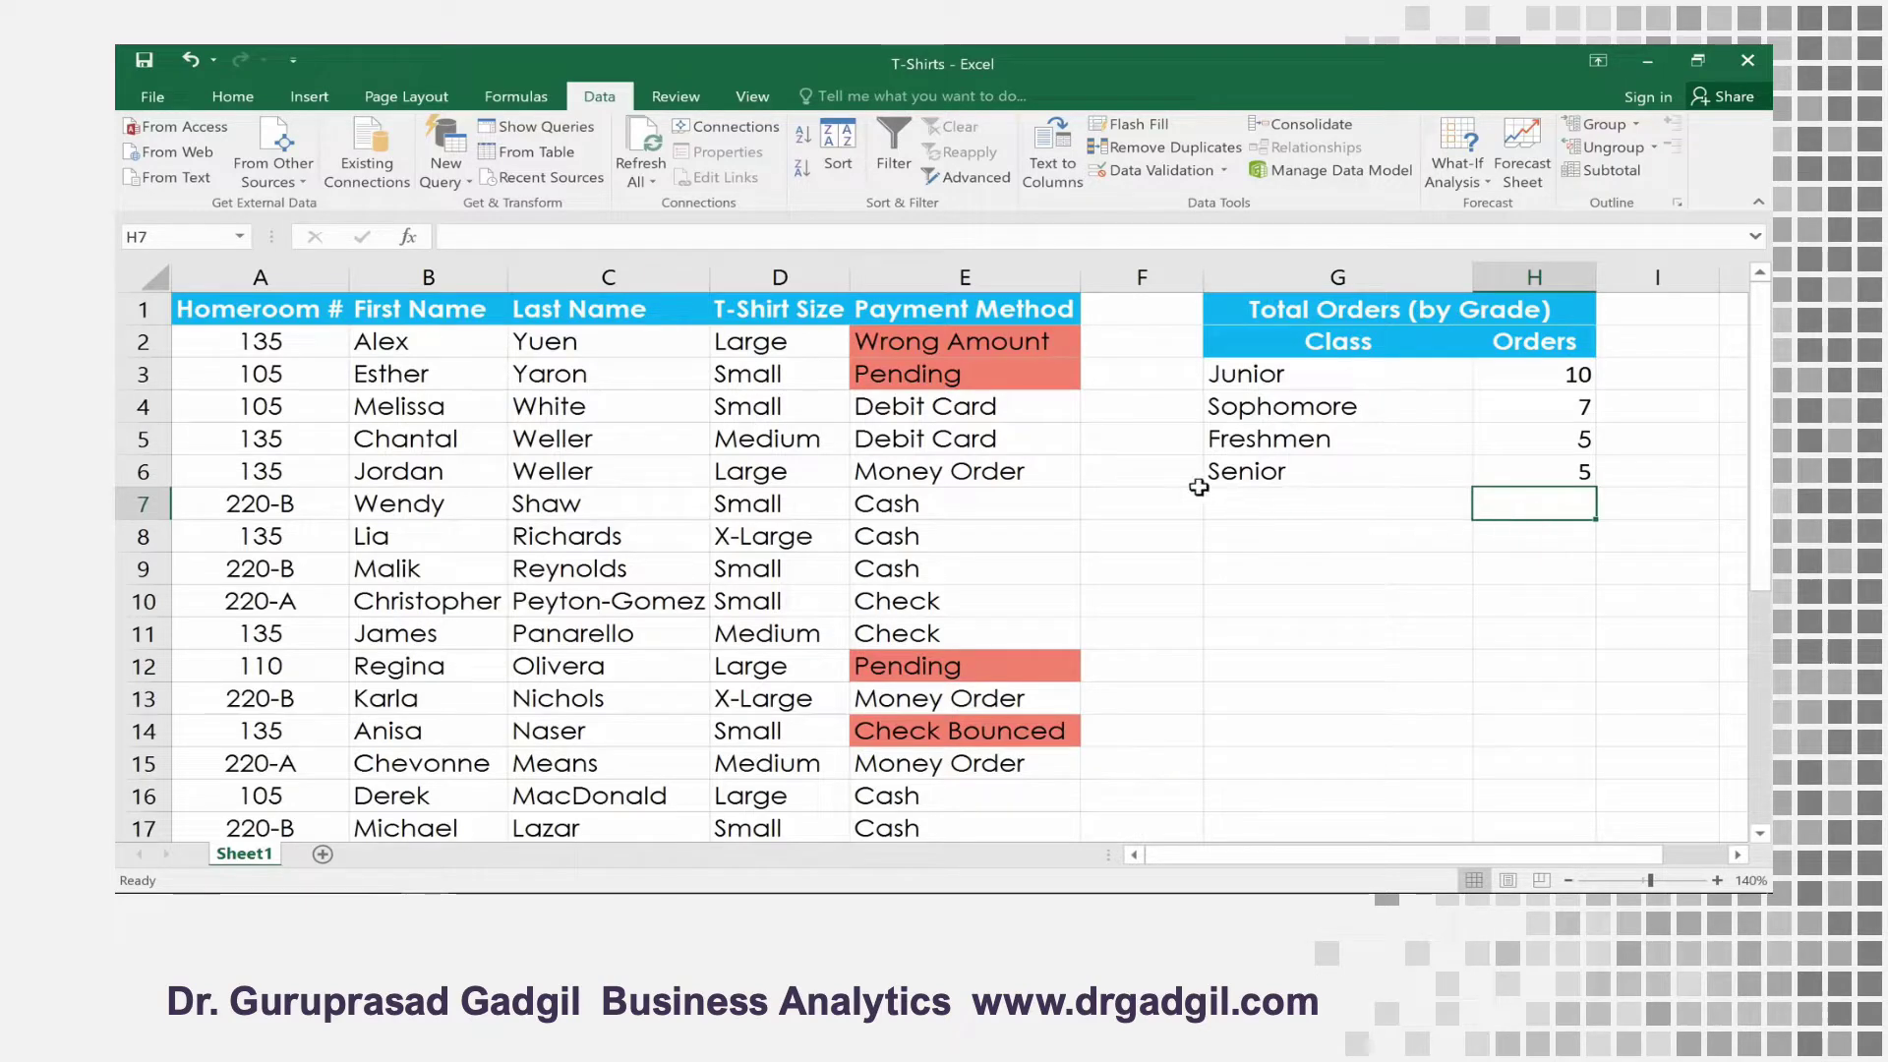
Sort the T-shirt orders table by T-Shirt Size from A to Z and look through the sorted rows
{"action": "left_click", "coordinate": [819, 345]}
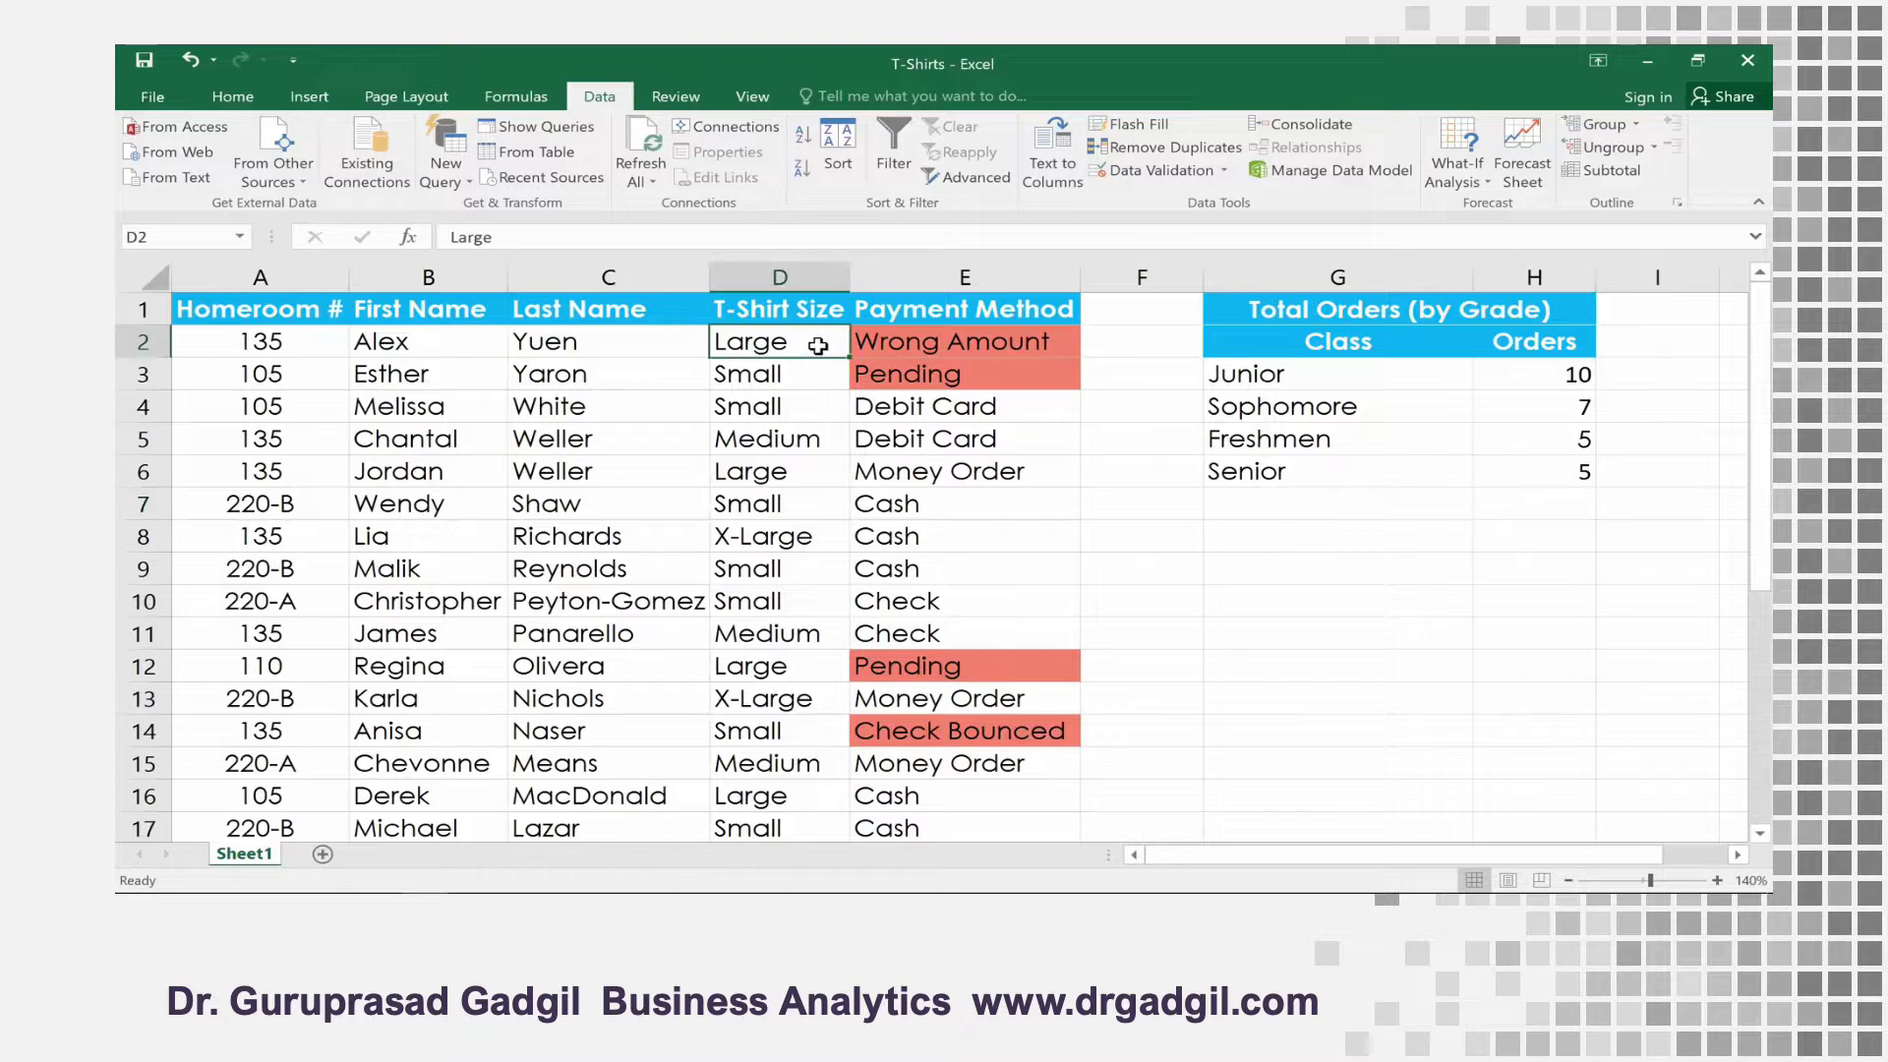
{"action": "left_click", "coordinate": [807, 137]}
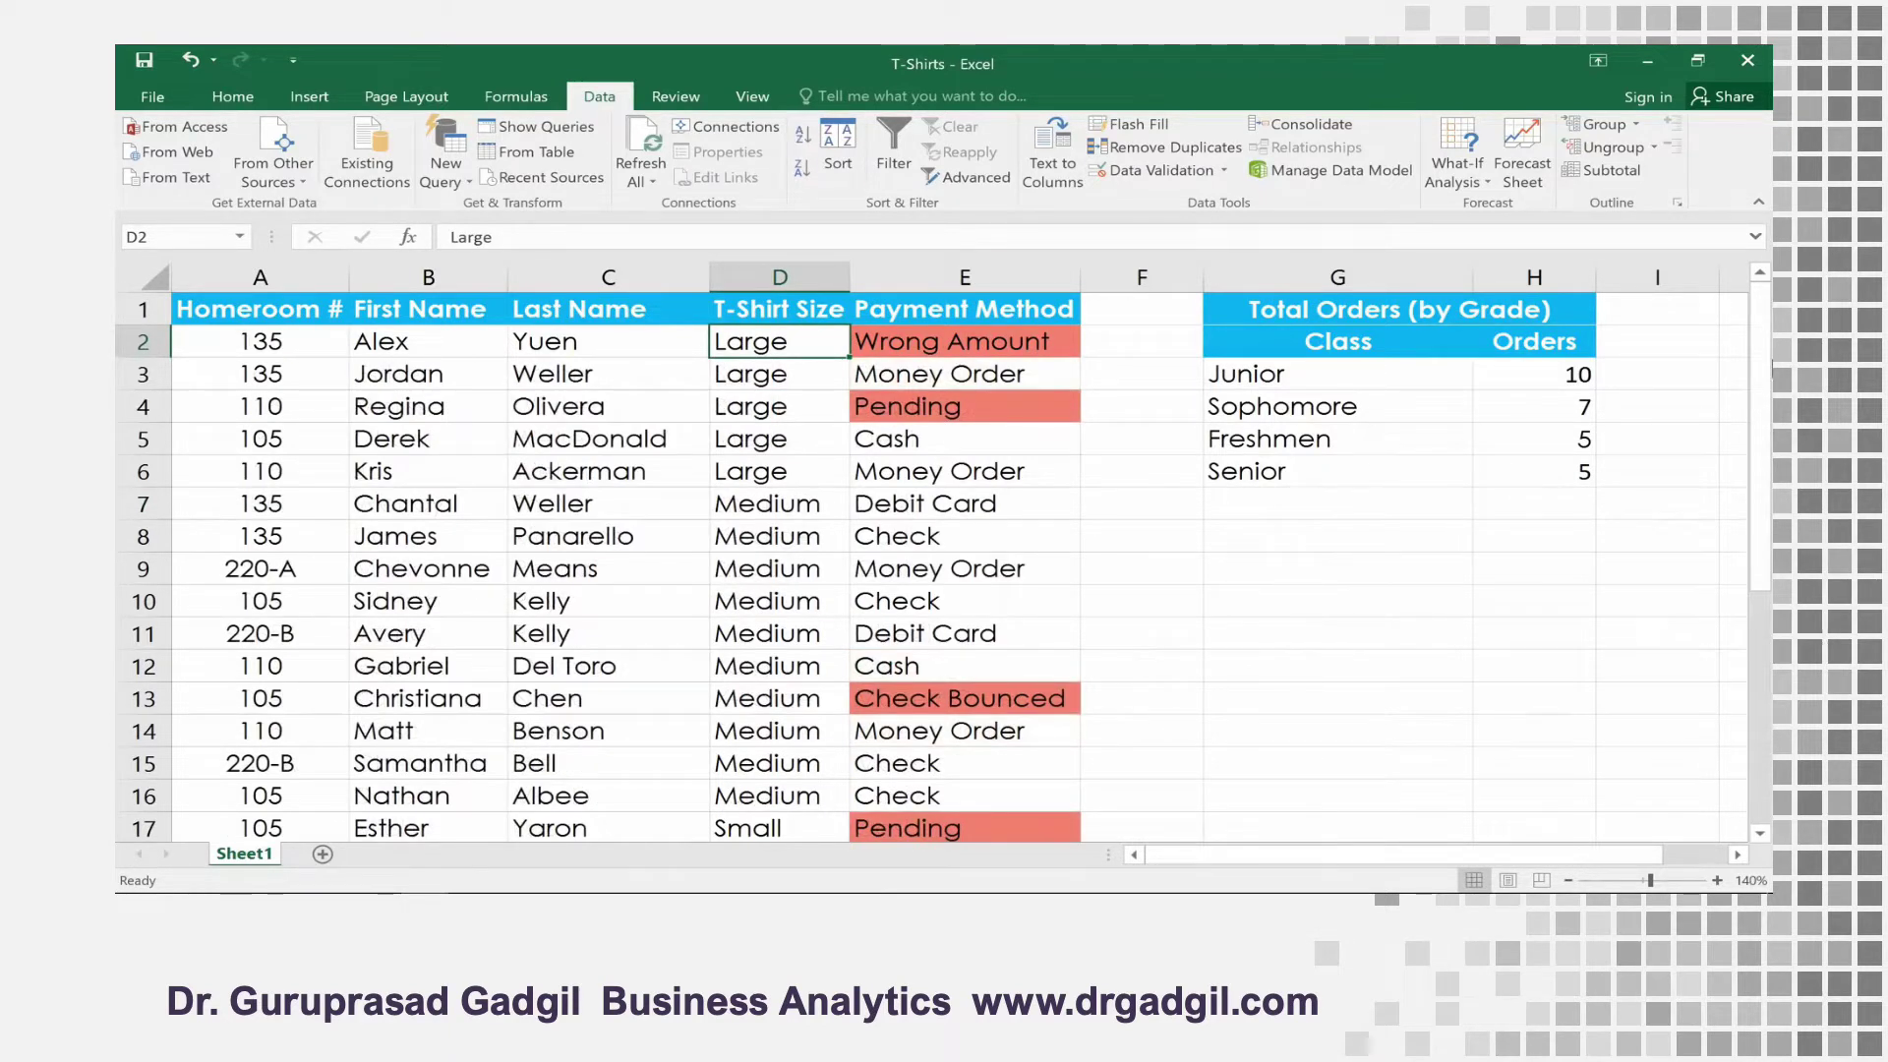
{"action": "left_click", "coordinate": [1760, 834]}
{"action": "left_click", "coordinate": [1758, 838]}
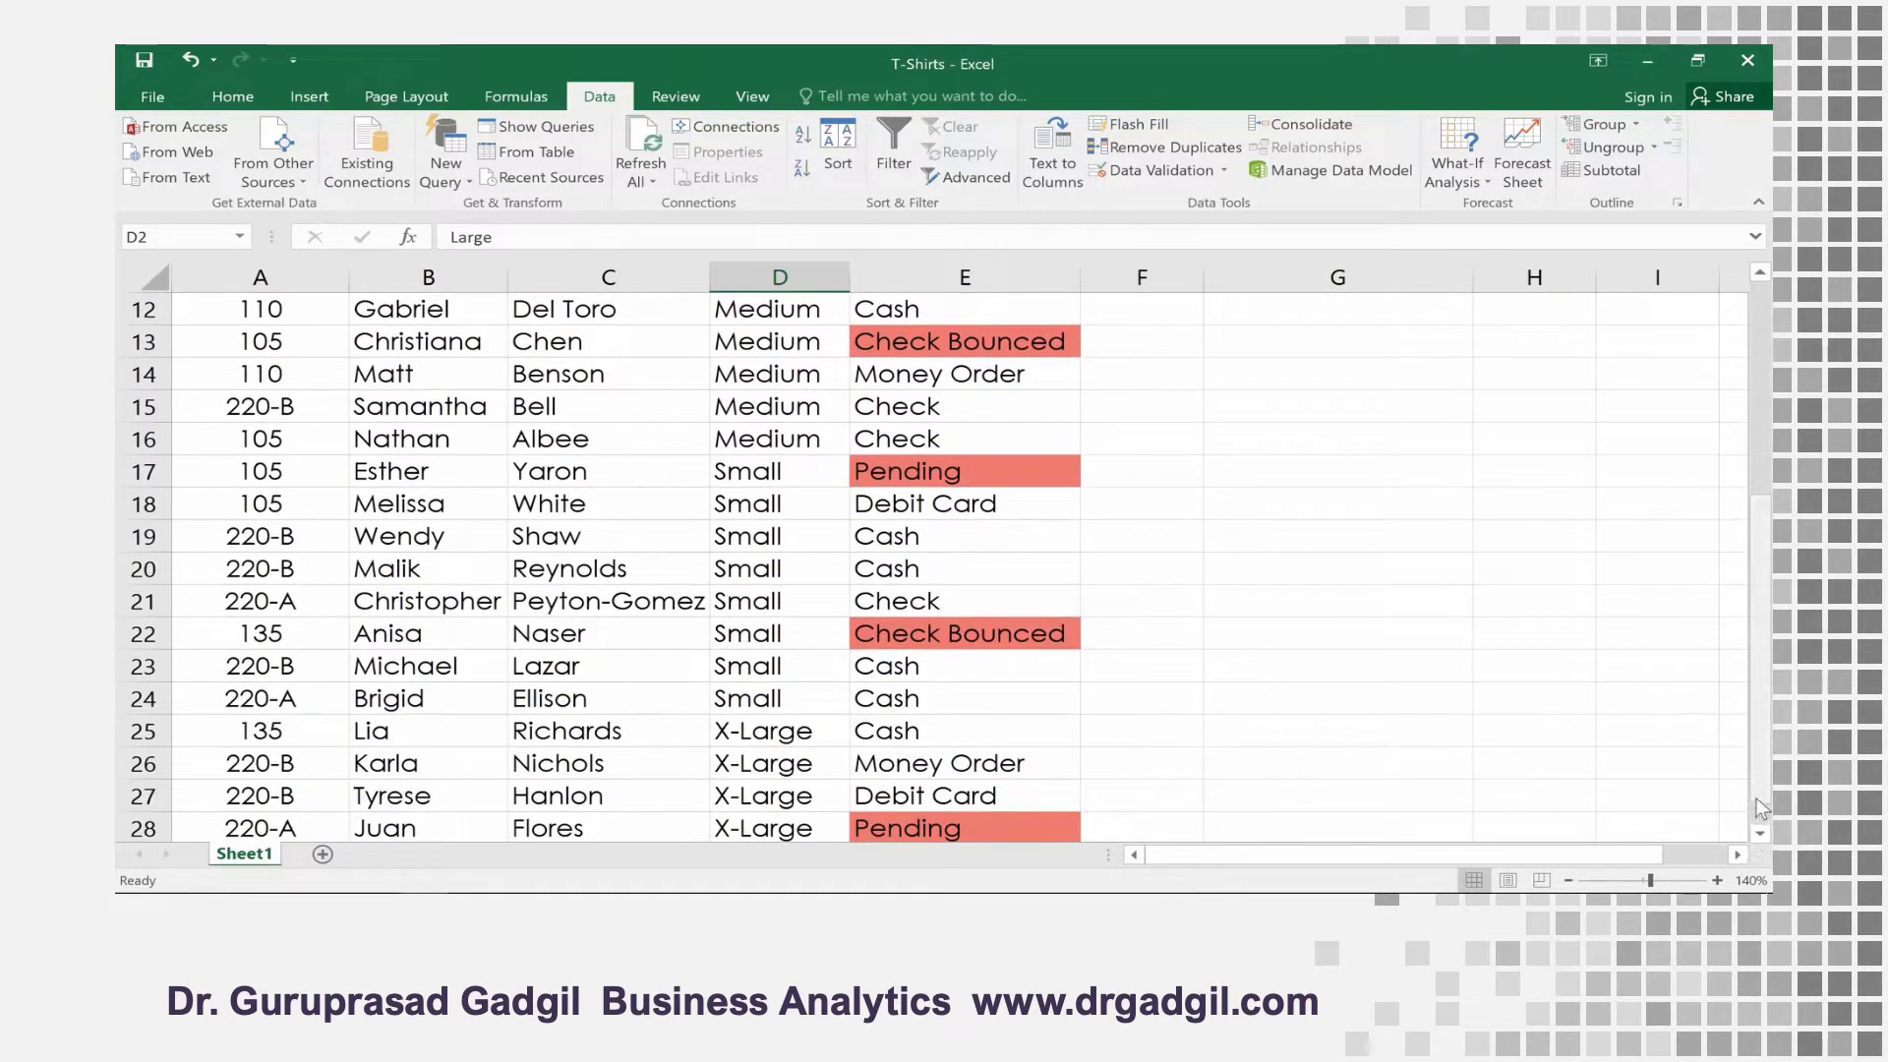
{"action": "left_click_drag", "start_coordinate": [1760, 782], "coordinate": [1767, 580]}
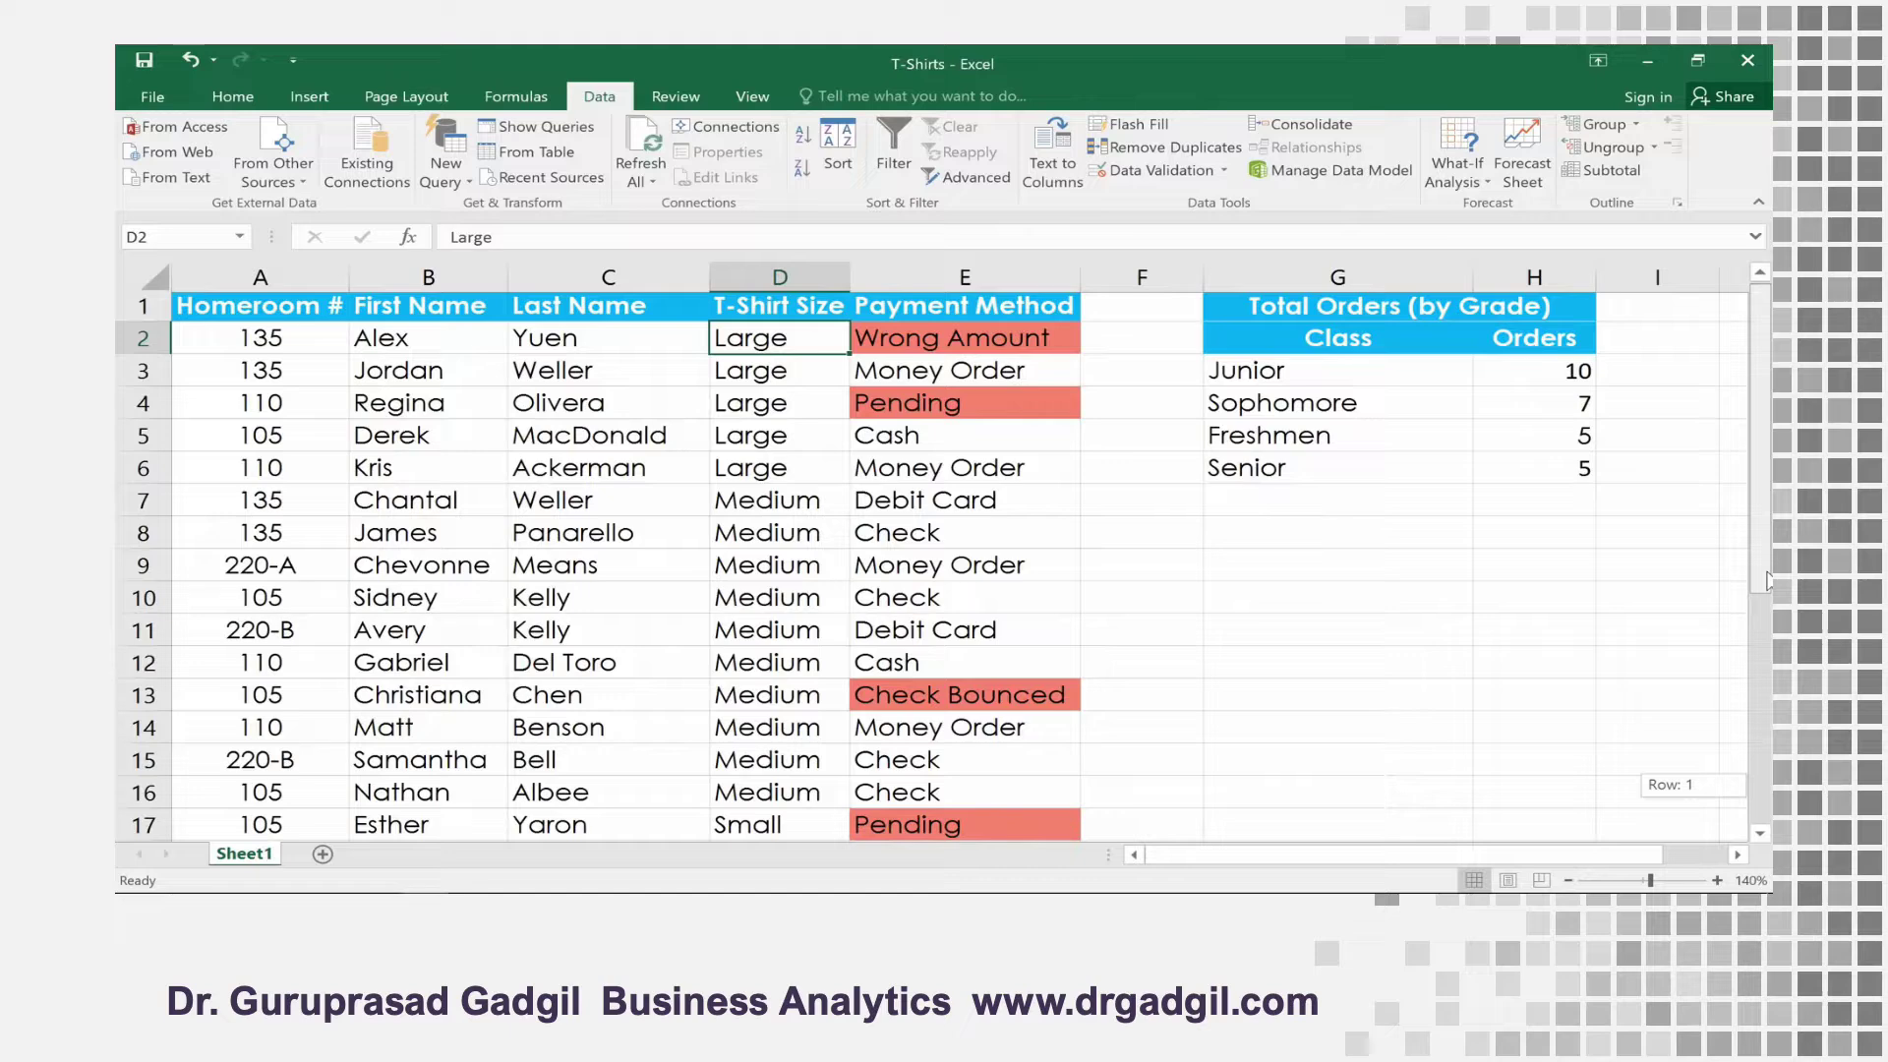
{"action": "left_click_drag", "start_coordinate": [1767, 580], "coordinate": [1765, 567]}
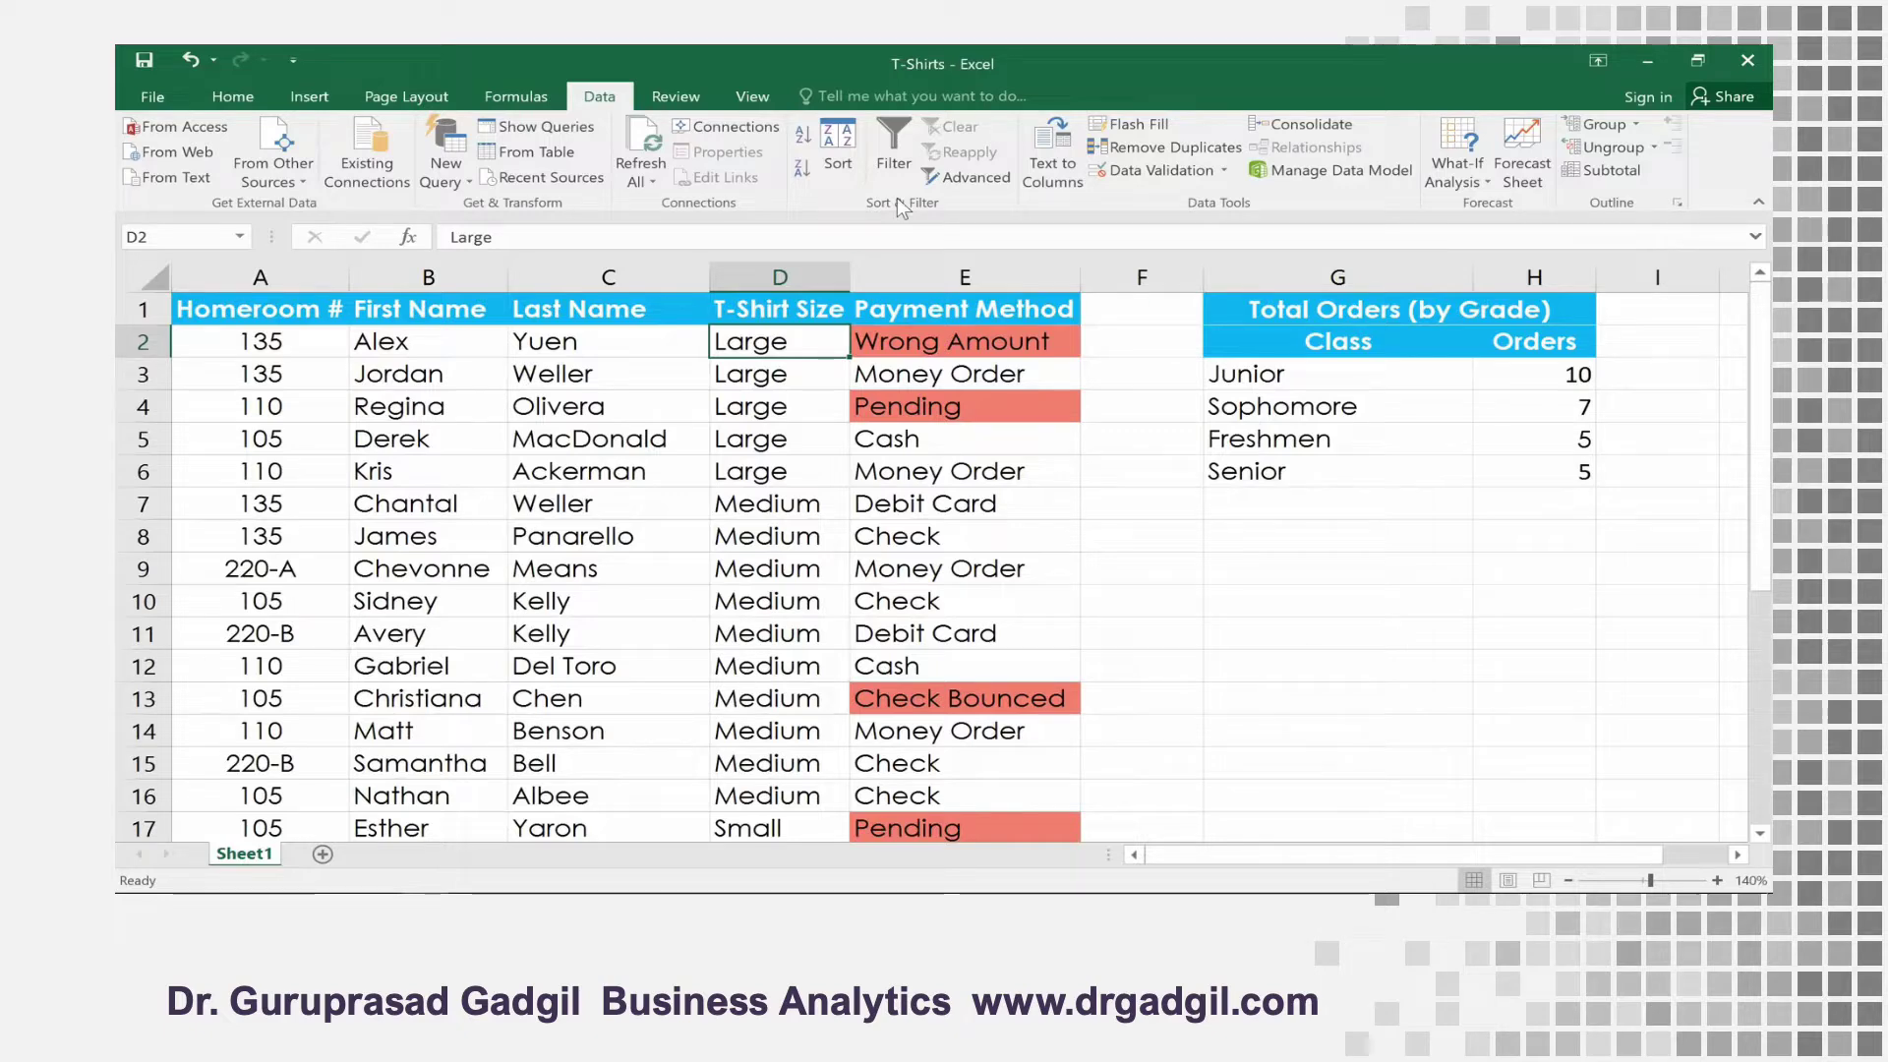
Add a custom list with the entries Small, Medium, Large and X-Large for the sort order of the T-Shirt Size column
{"action": "left_click", "coordinate": [837, 146]}
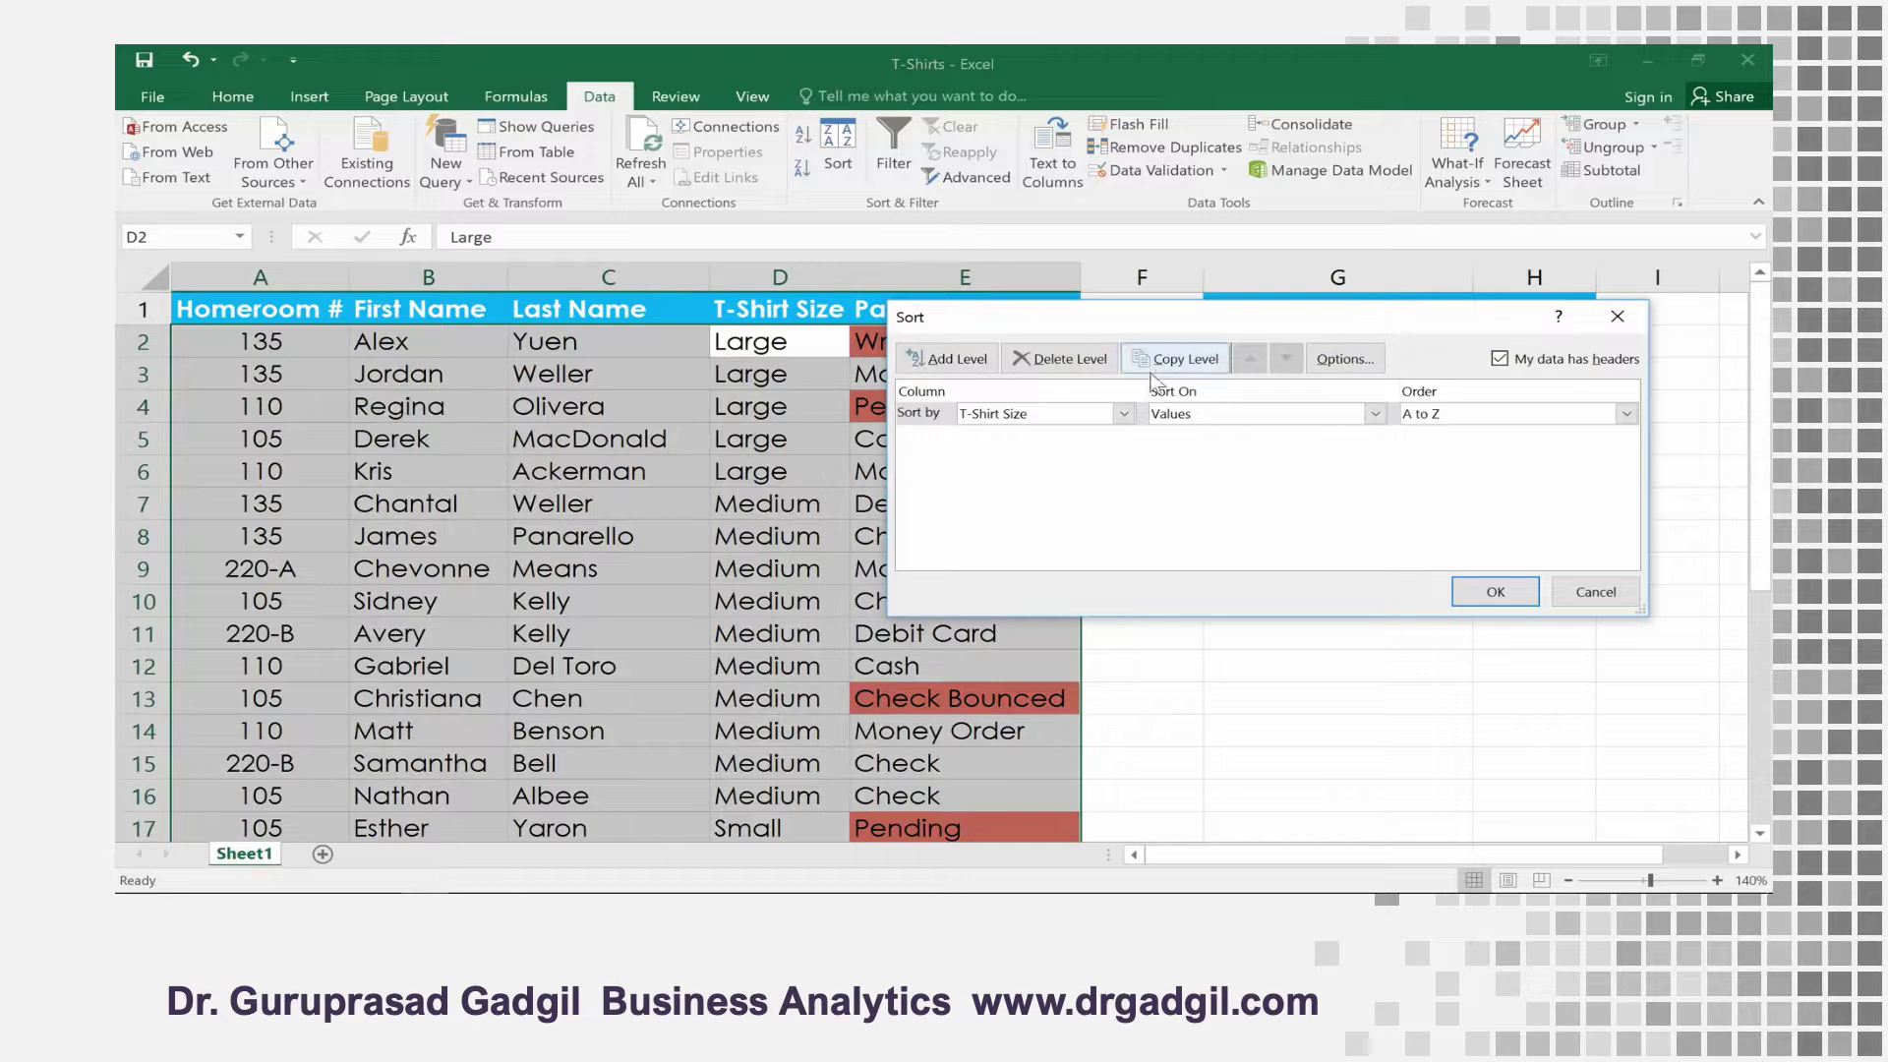
{"action": "left_click", "coordinate": [1625, 414]}
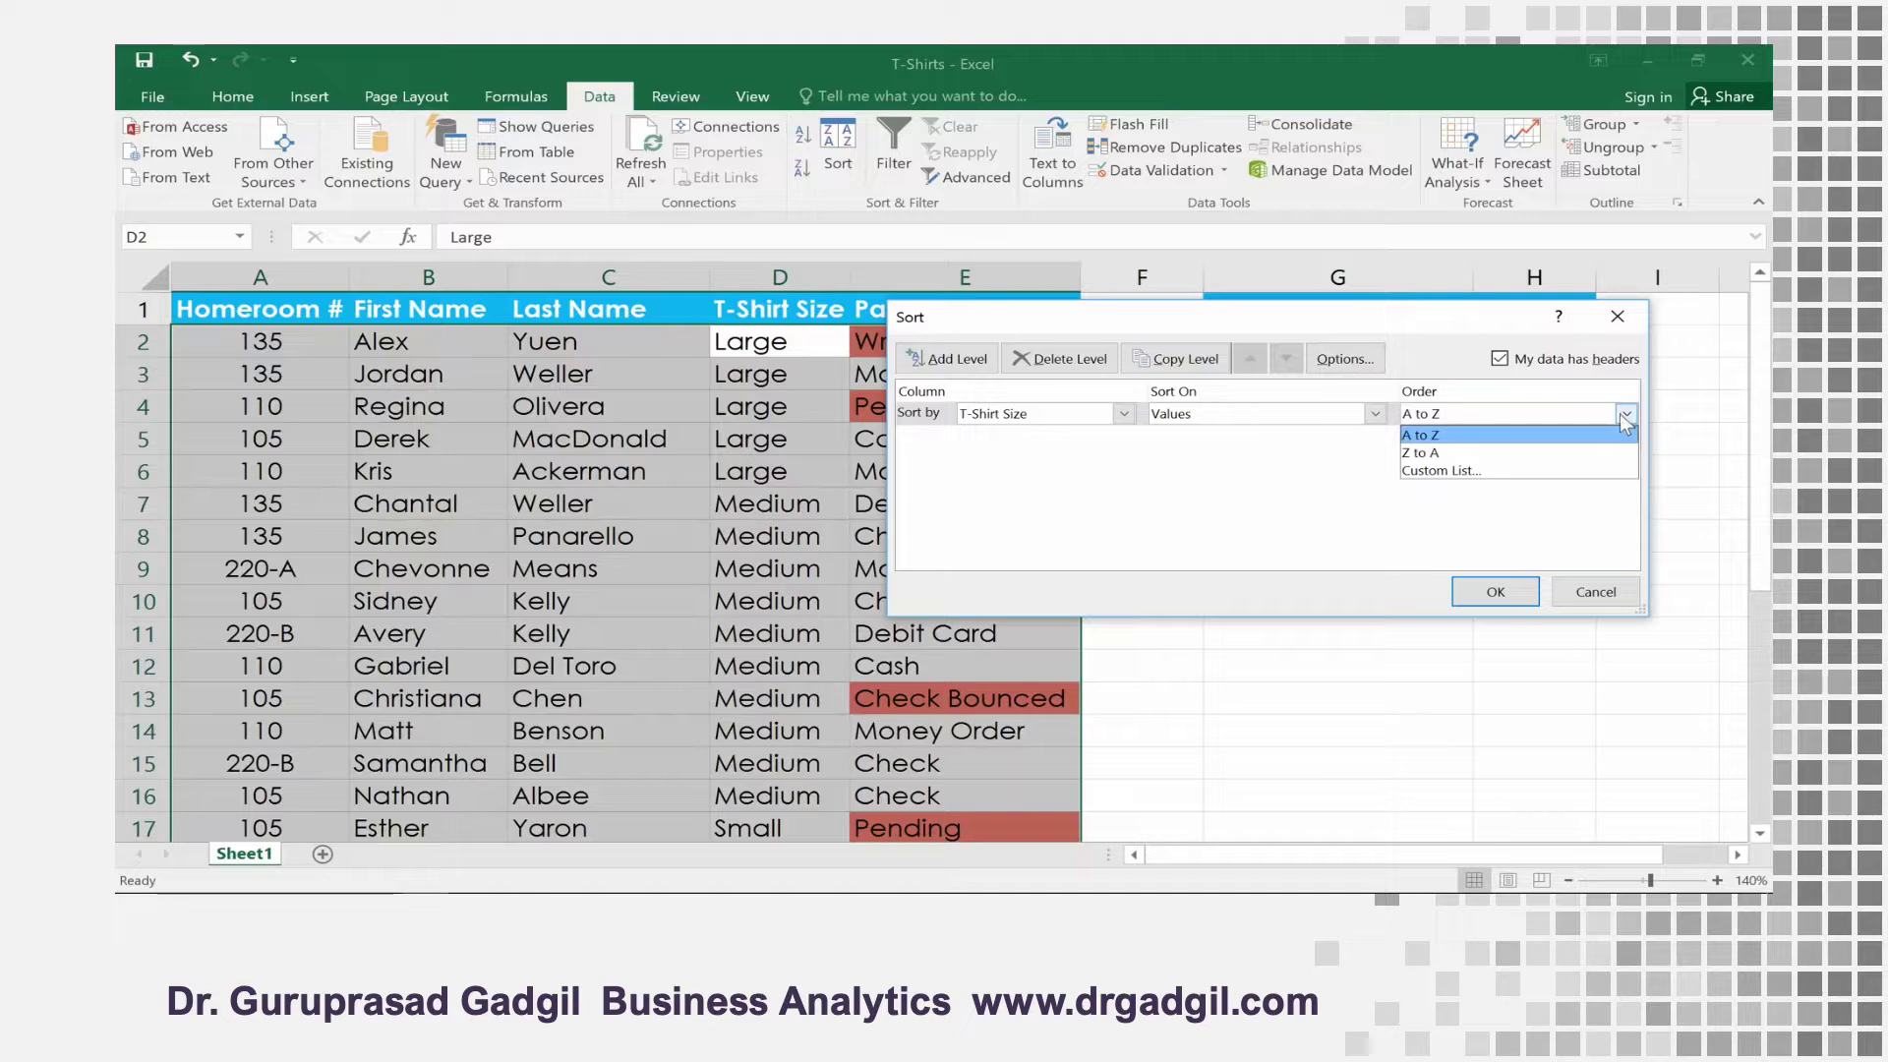
{"action": "left_click", "coordinate": [1607, 472]}
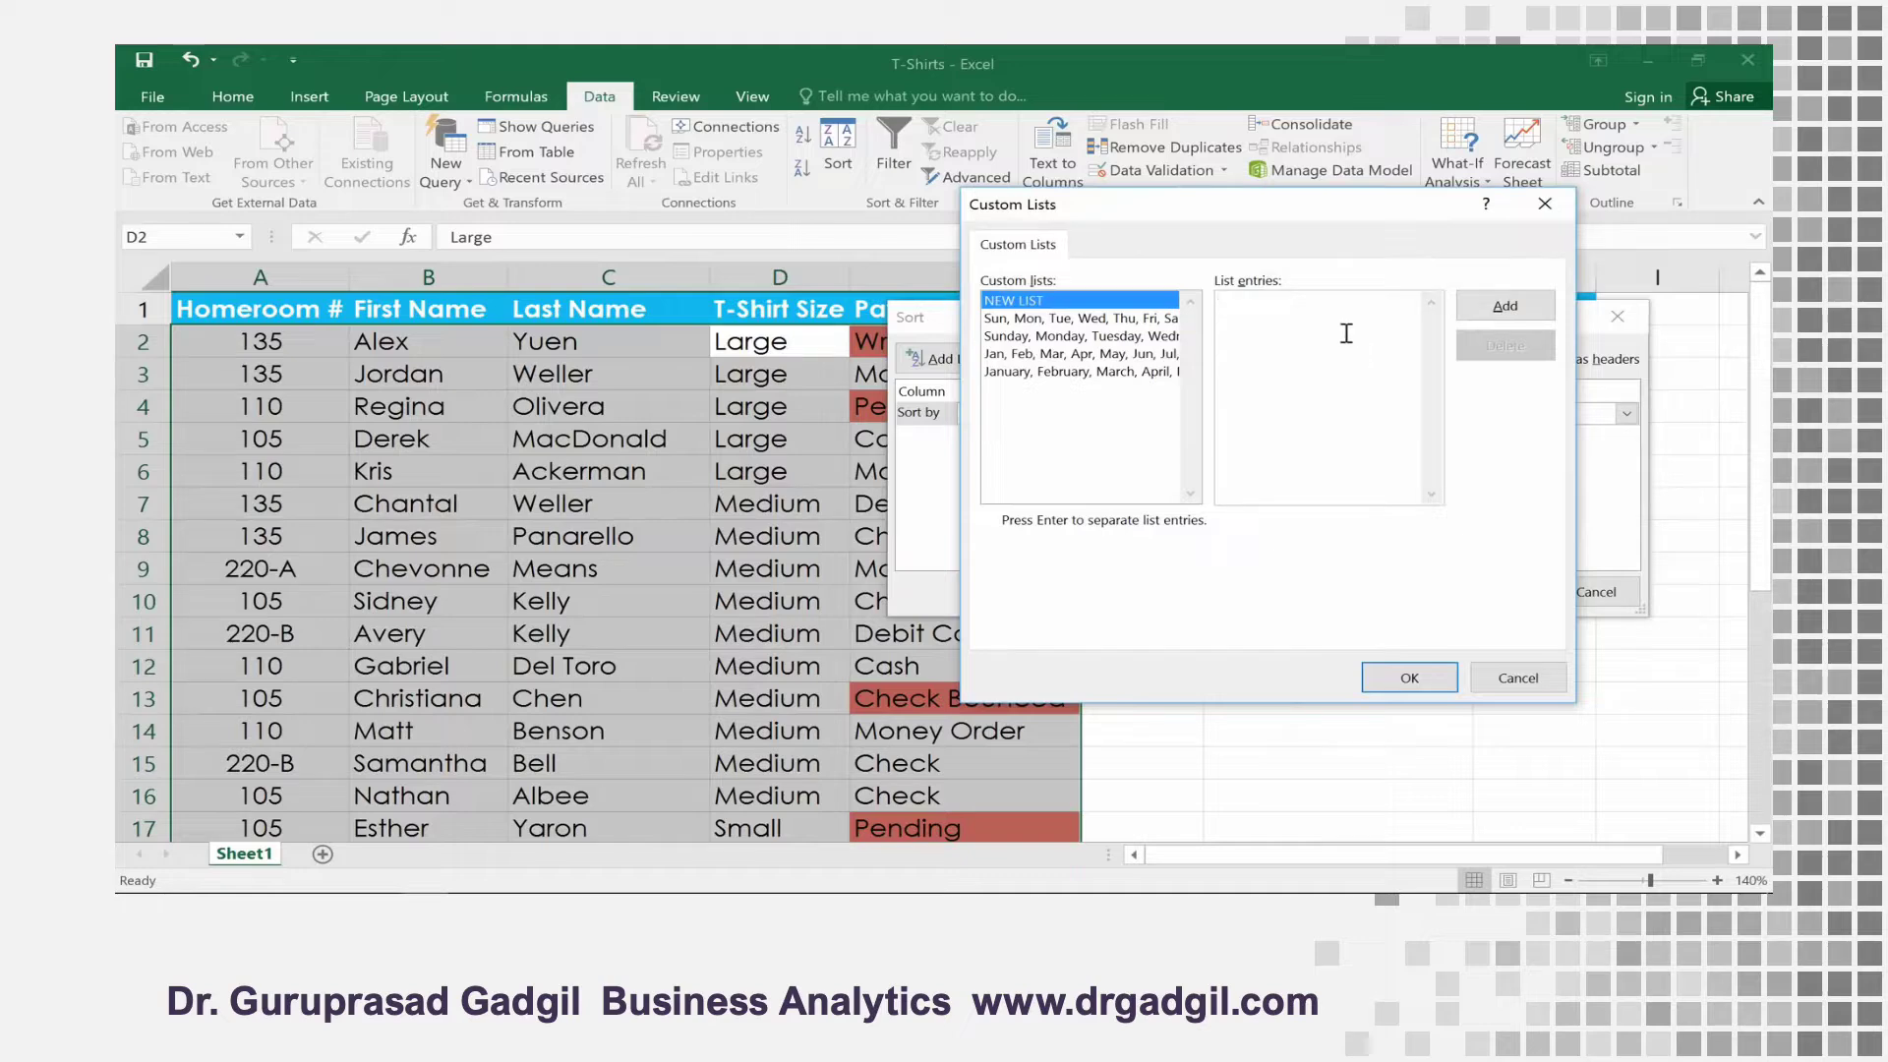
{"action": "type", "text": "Small"}
{"action": "key", "text": "Return"}
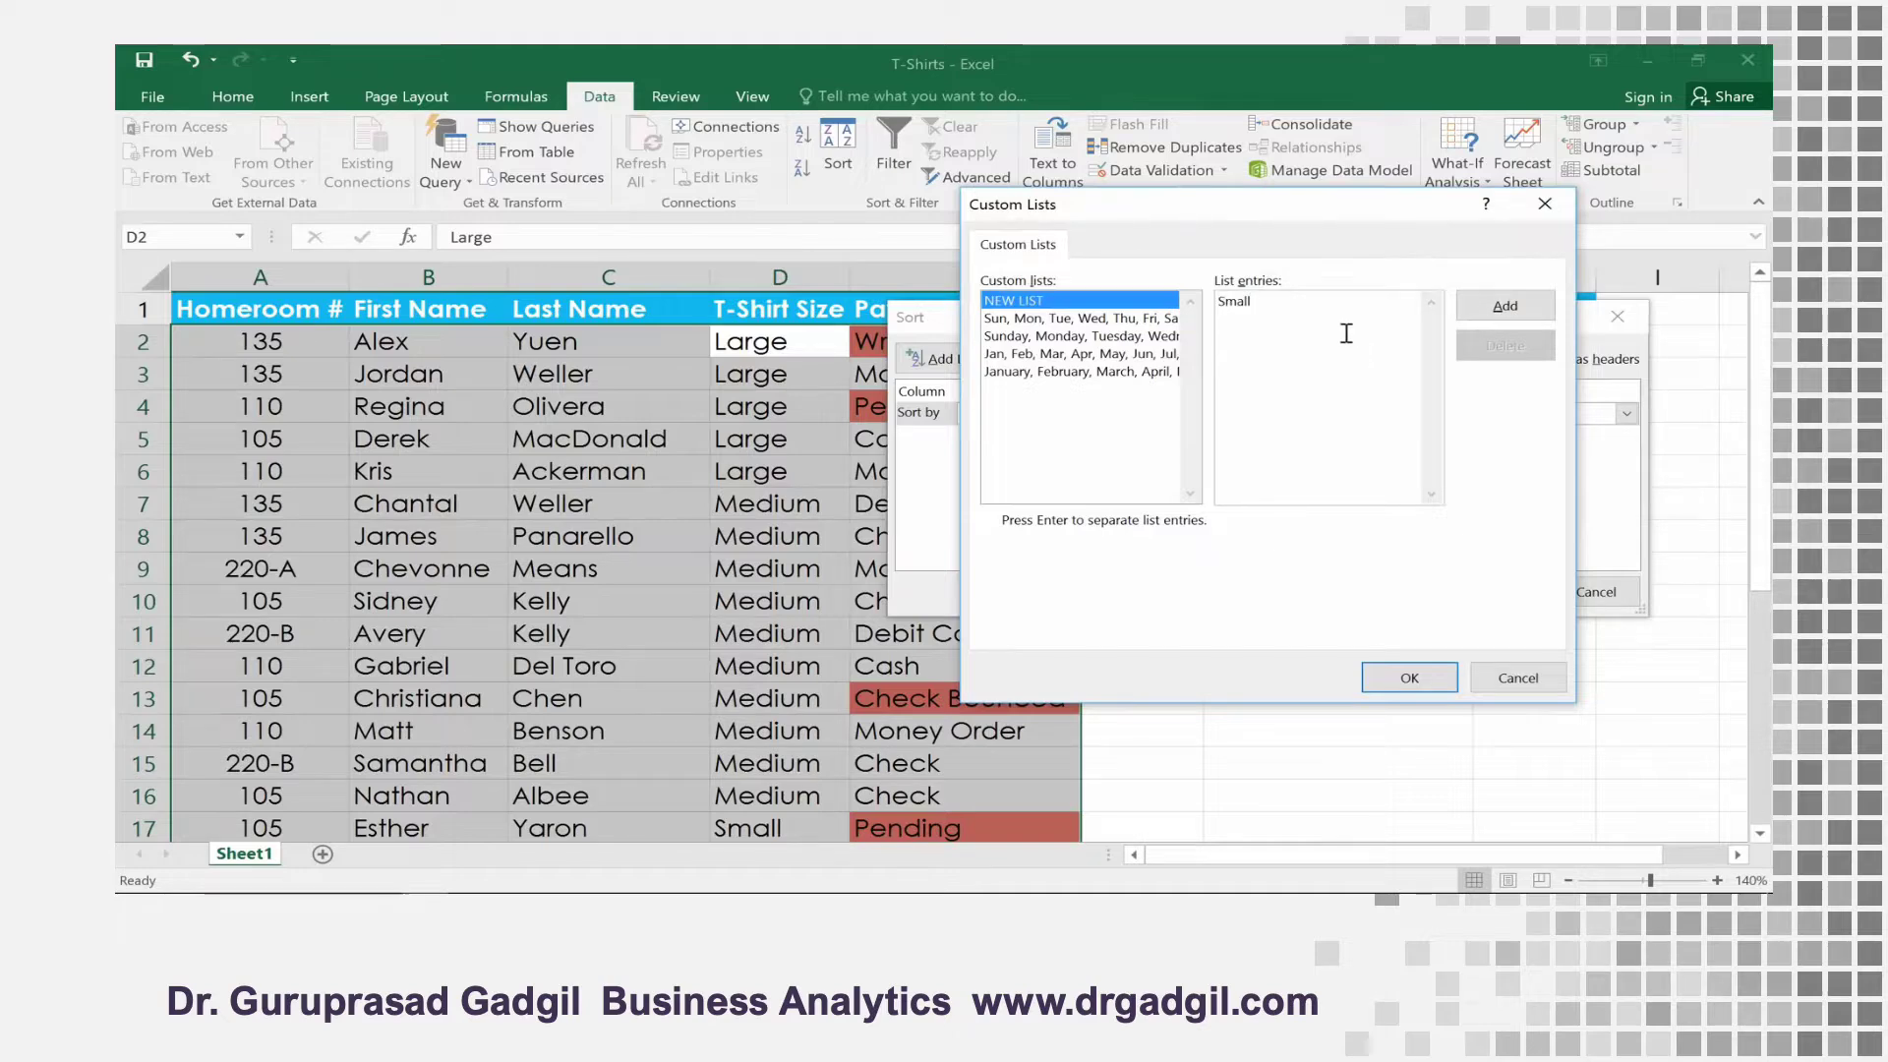
{"action": "type", "text": "Medium"}
{"action": "key", "text": "Return"}
{"action": "type", "text": "Lar"}
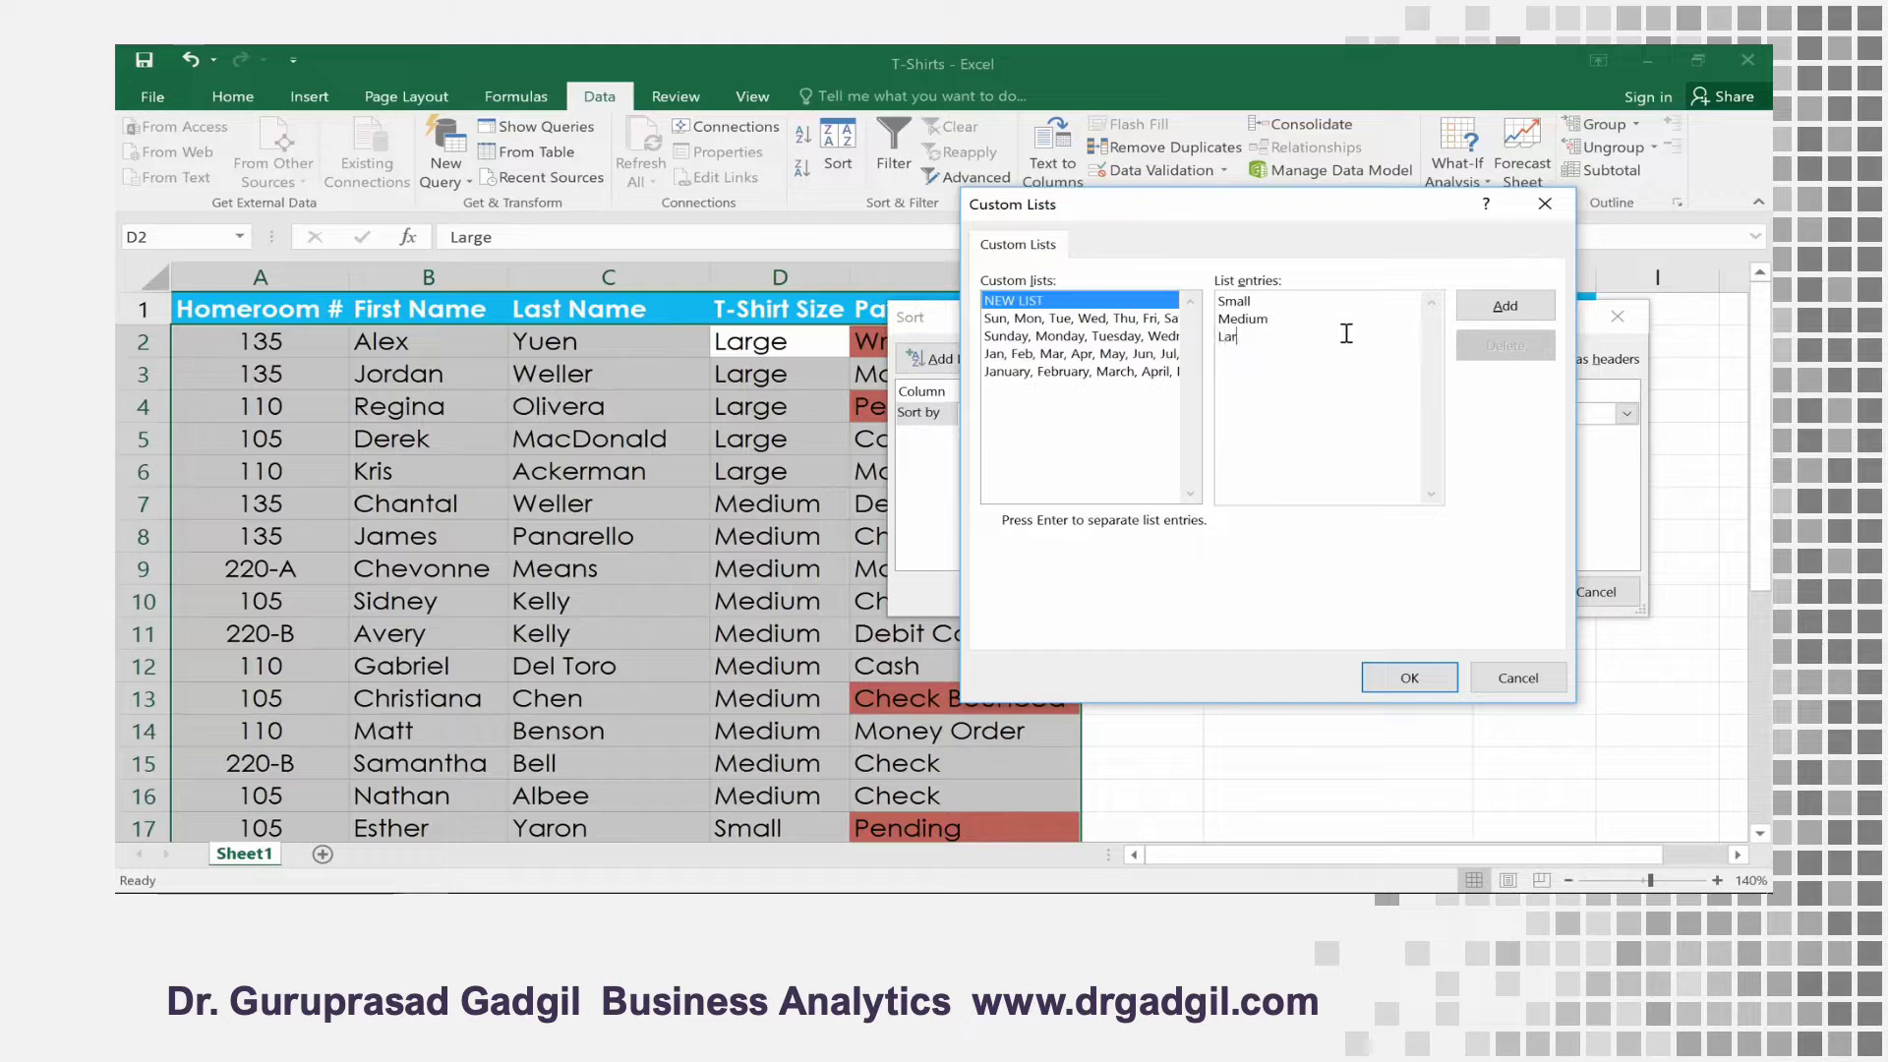
{"action": "type", "text": "ge"}
{"action": "key", "text": "Return"}
{"action": "type", "text": "X-Large"}
{"action": "left_click", "coordinate": [1465, 311]}
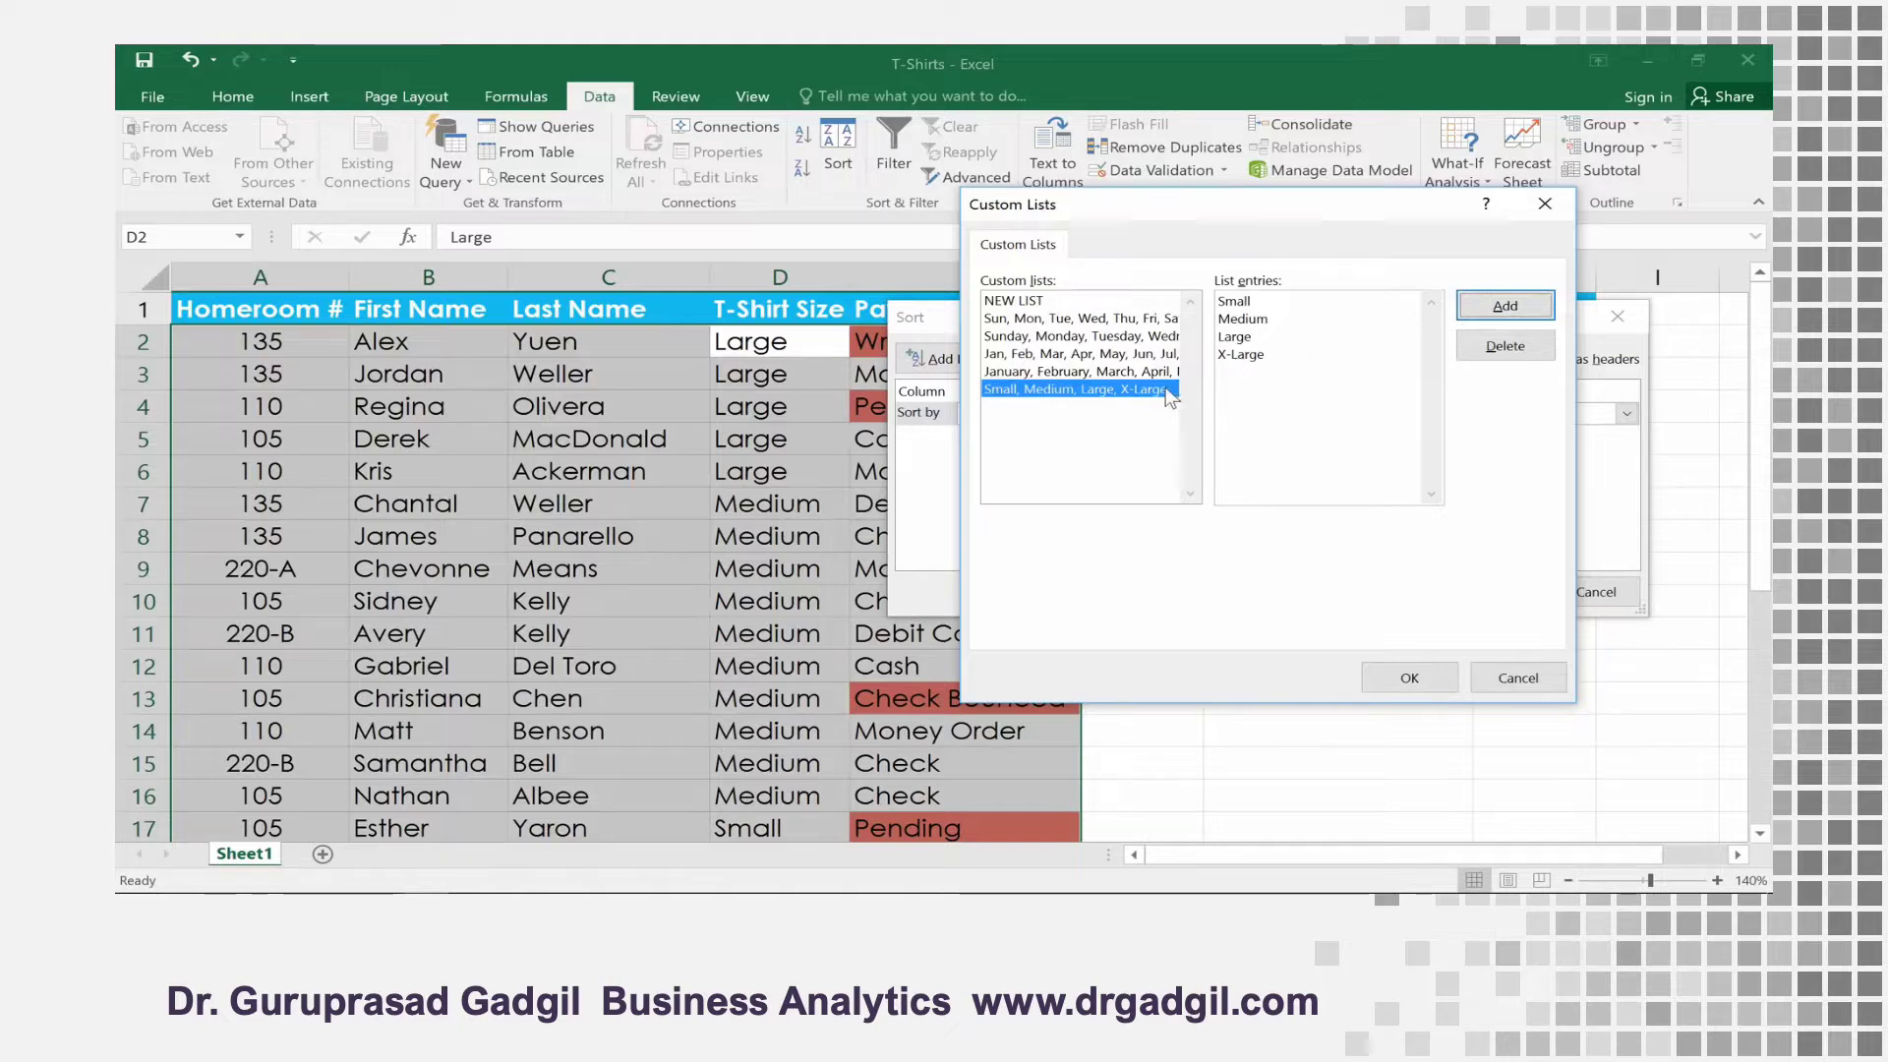
Sort the T-shirt orders table by T-Shirt Size using the custom order Small, Medium, Large, X-Large
{"action": "left_click", "coordinate": [1384, 679]}
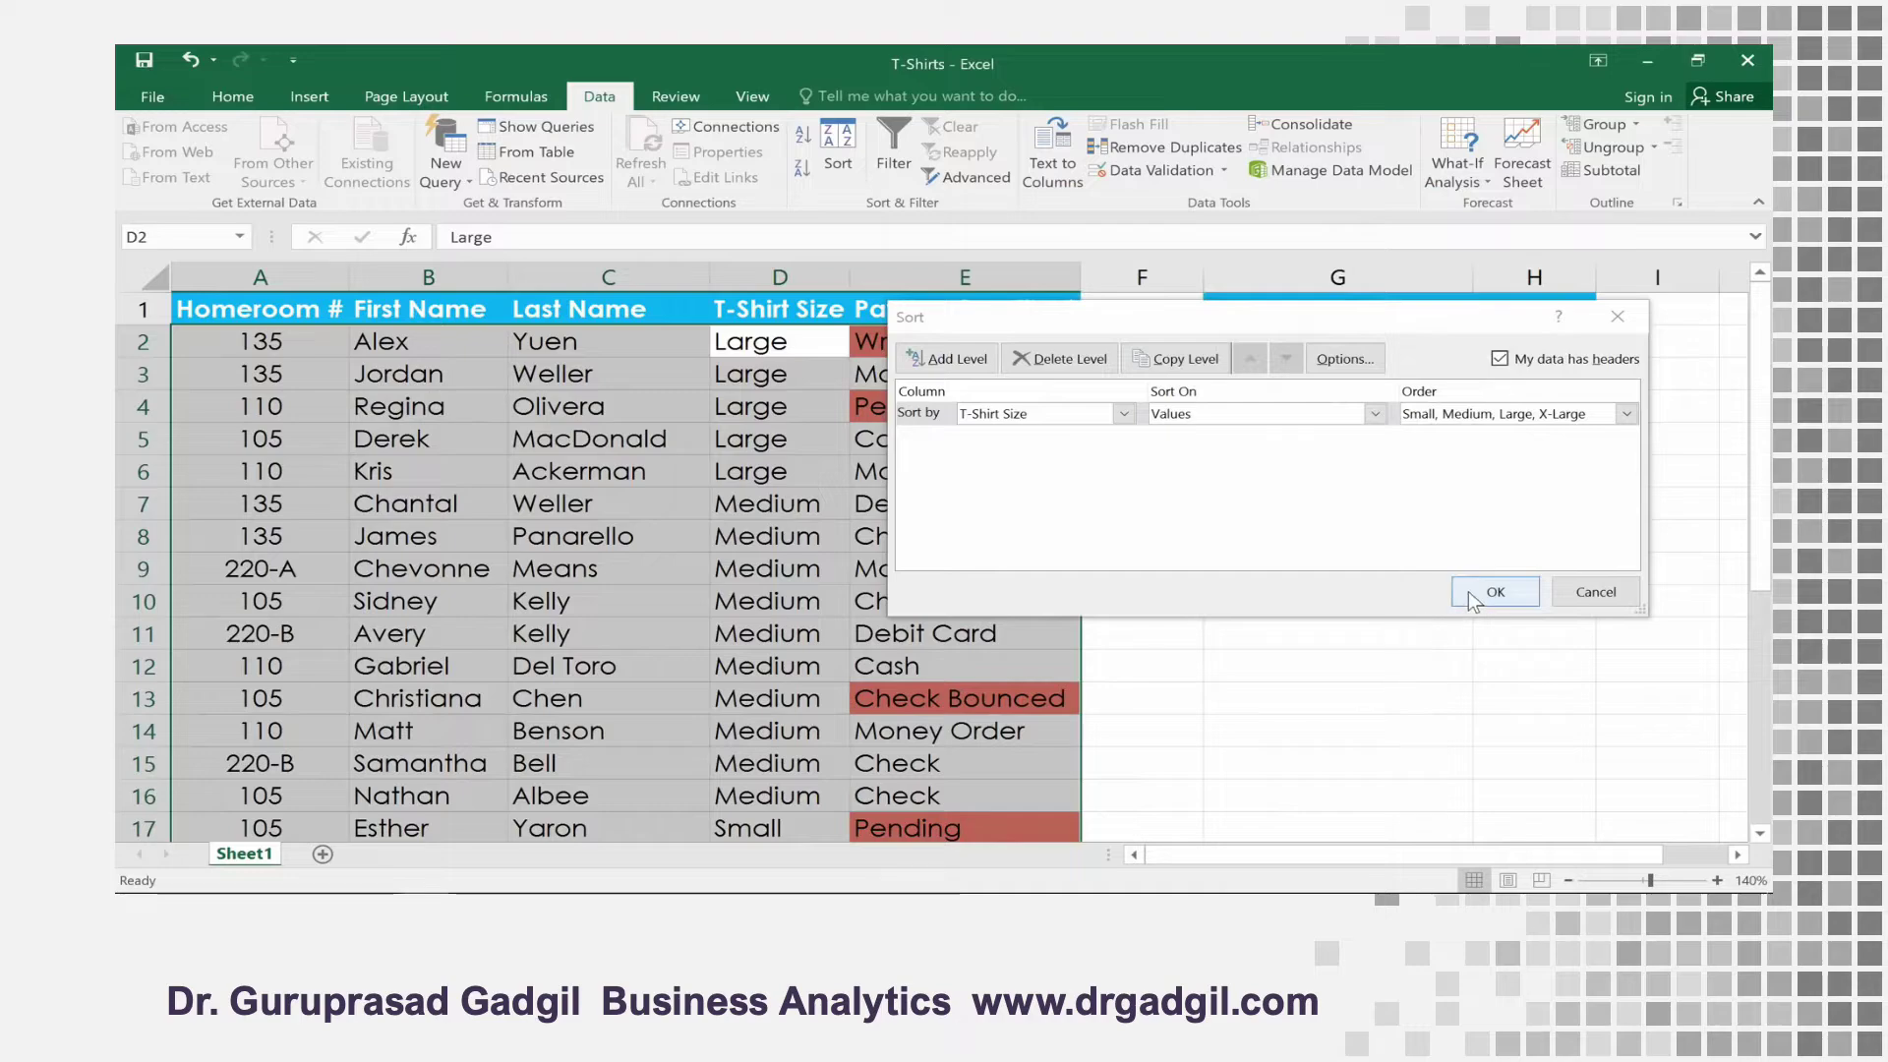
{"action": "left_click", "coordinate": [1495, 592]}
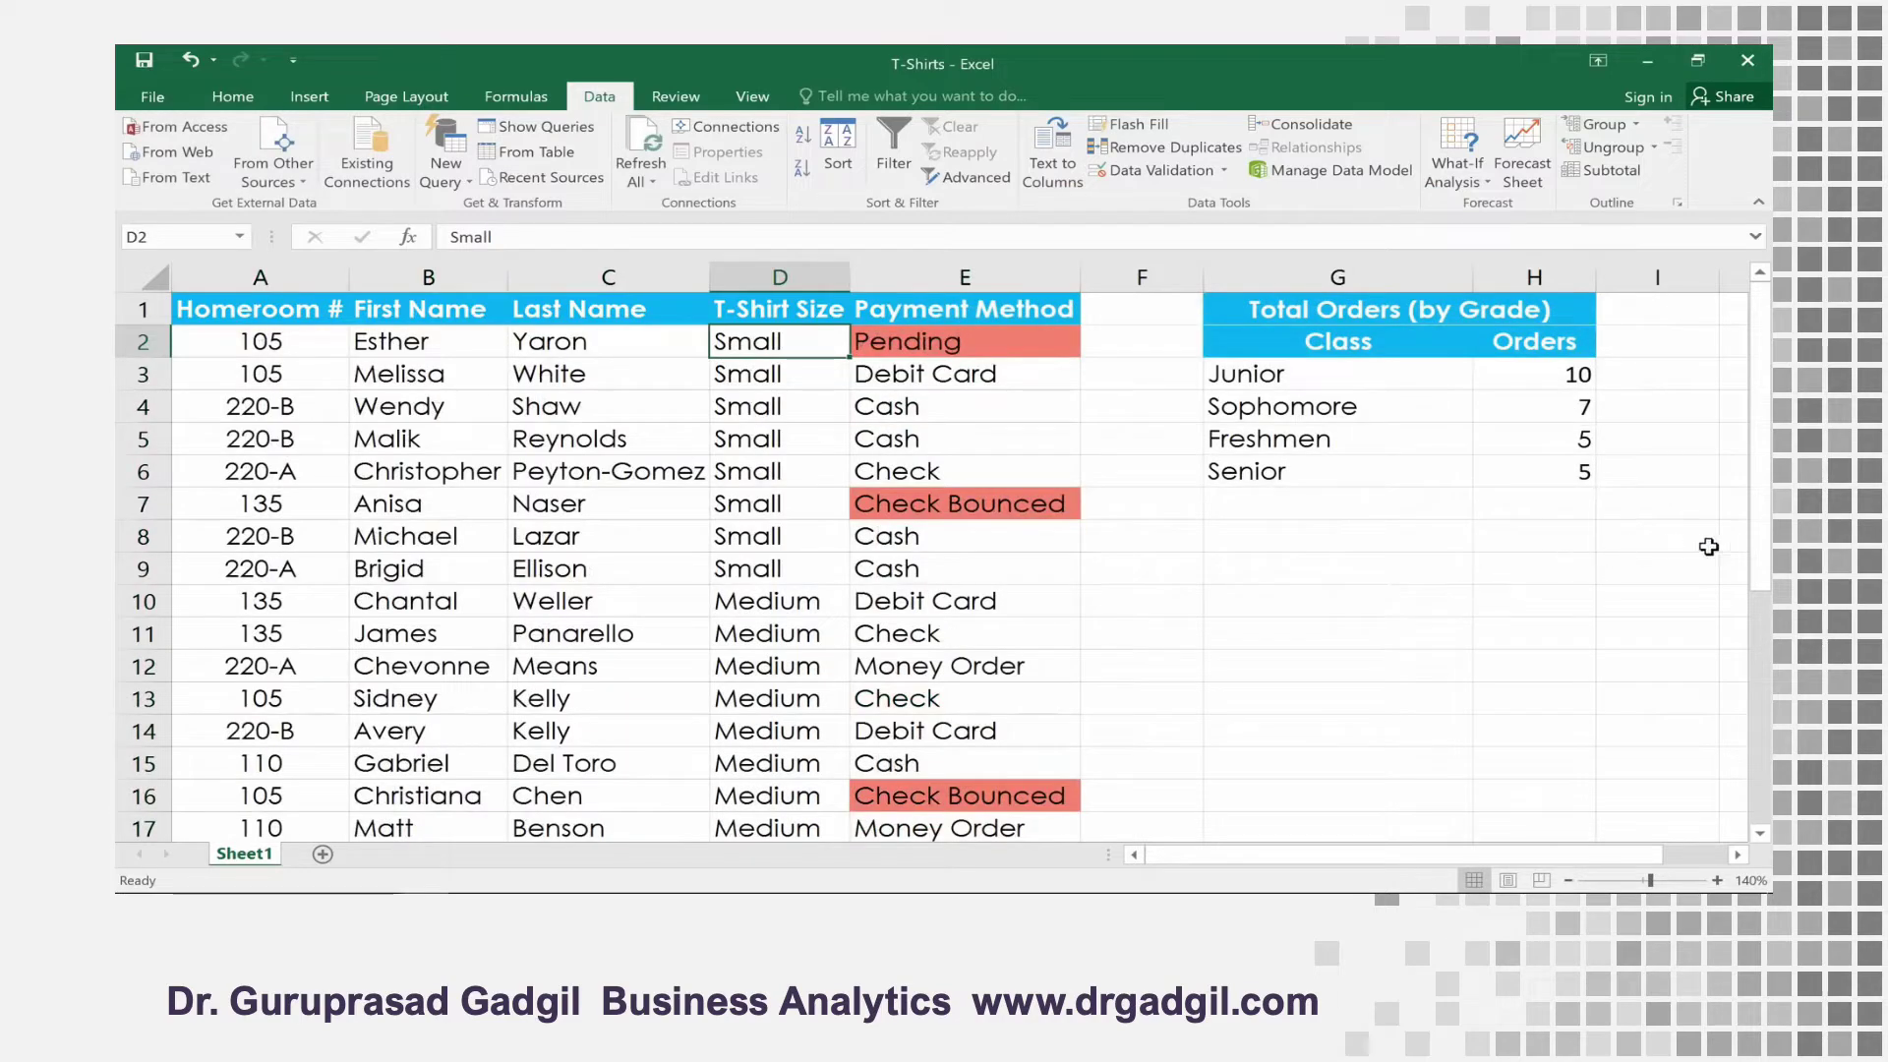
{"action": "mouse_move", "coordinate": [1761, 536]}
{"action": "left_mouse_down"}
{"action": "mouse_move", "coordinate": [1771, 773]}
{"action": "mouse_move", "coordinate": [1770, 517]}
{"action": "left_mouse_up"}
Add a second sort level by Homeroom # values from Smallest to Largest beneath T-Shirt Size, and apply the sort
{"action": "left_click", "coordinate": [834, 146]}
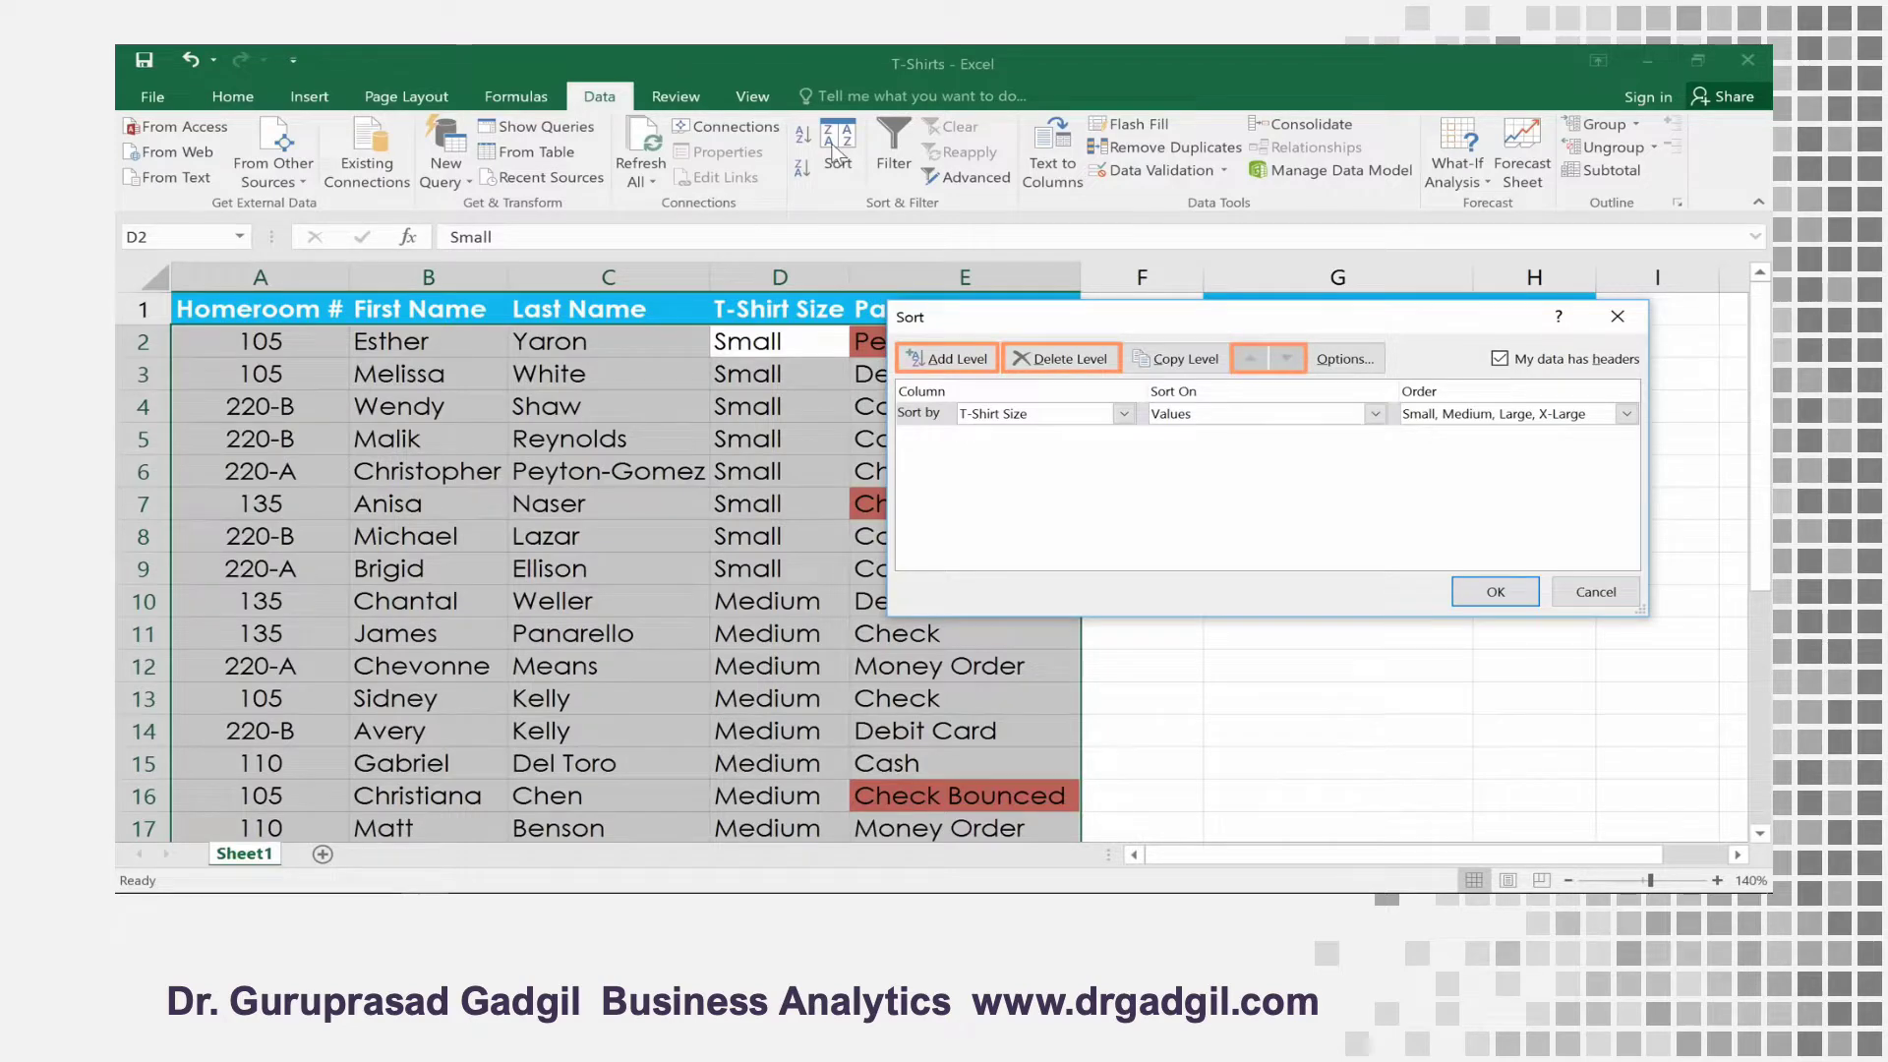
{"action": "left_click", "coordinate": [954, 360]}
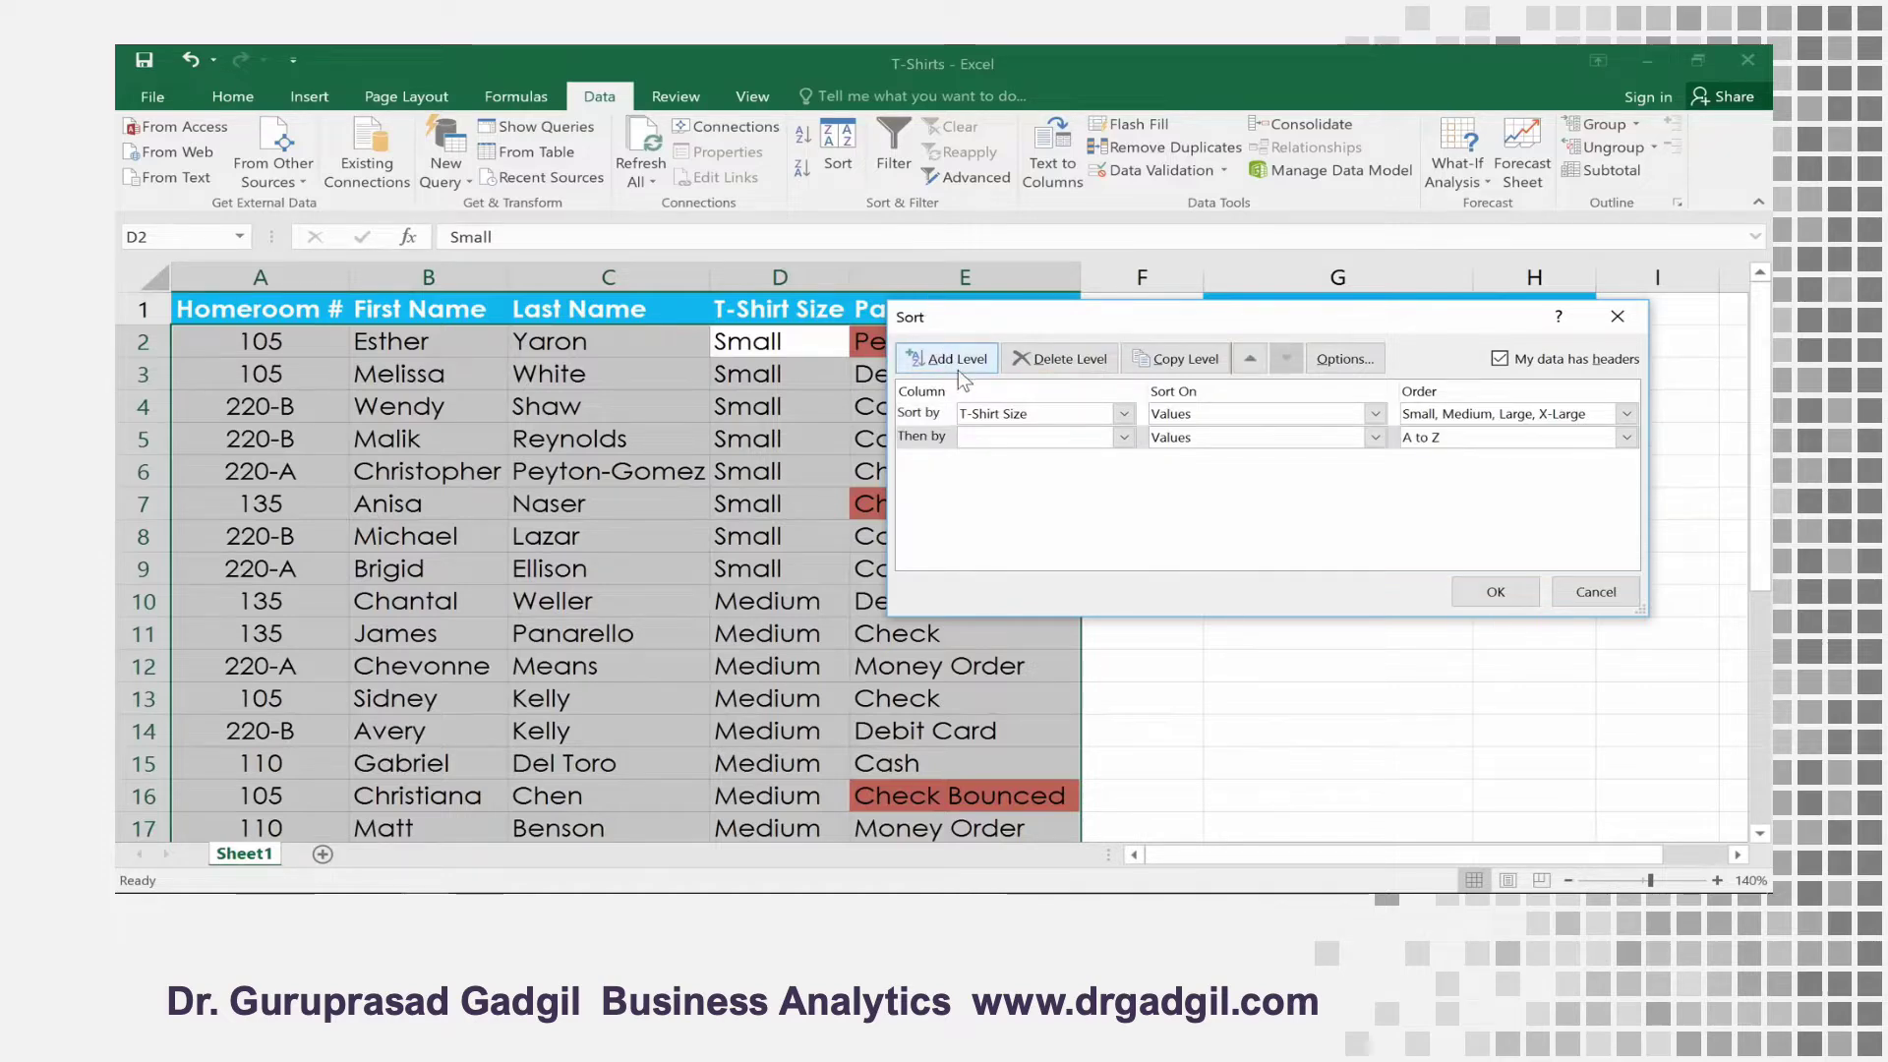
{"action": "left_click", "coordinate": [1123, 439]}
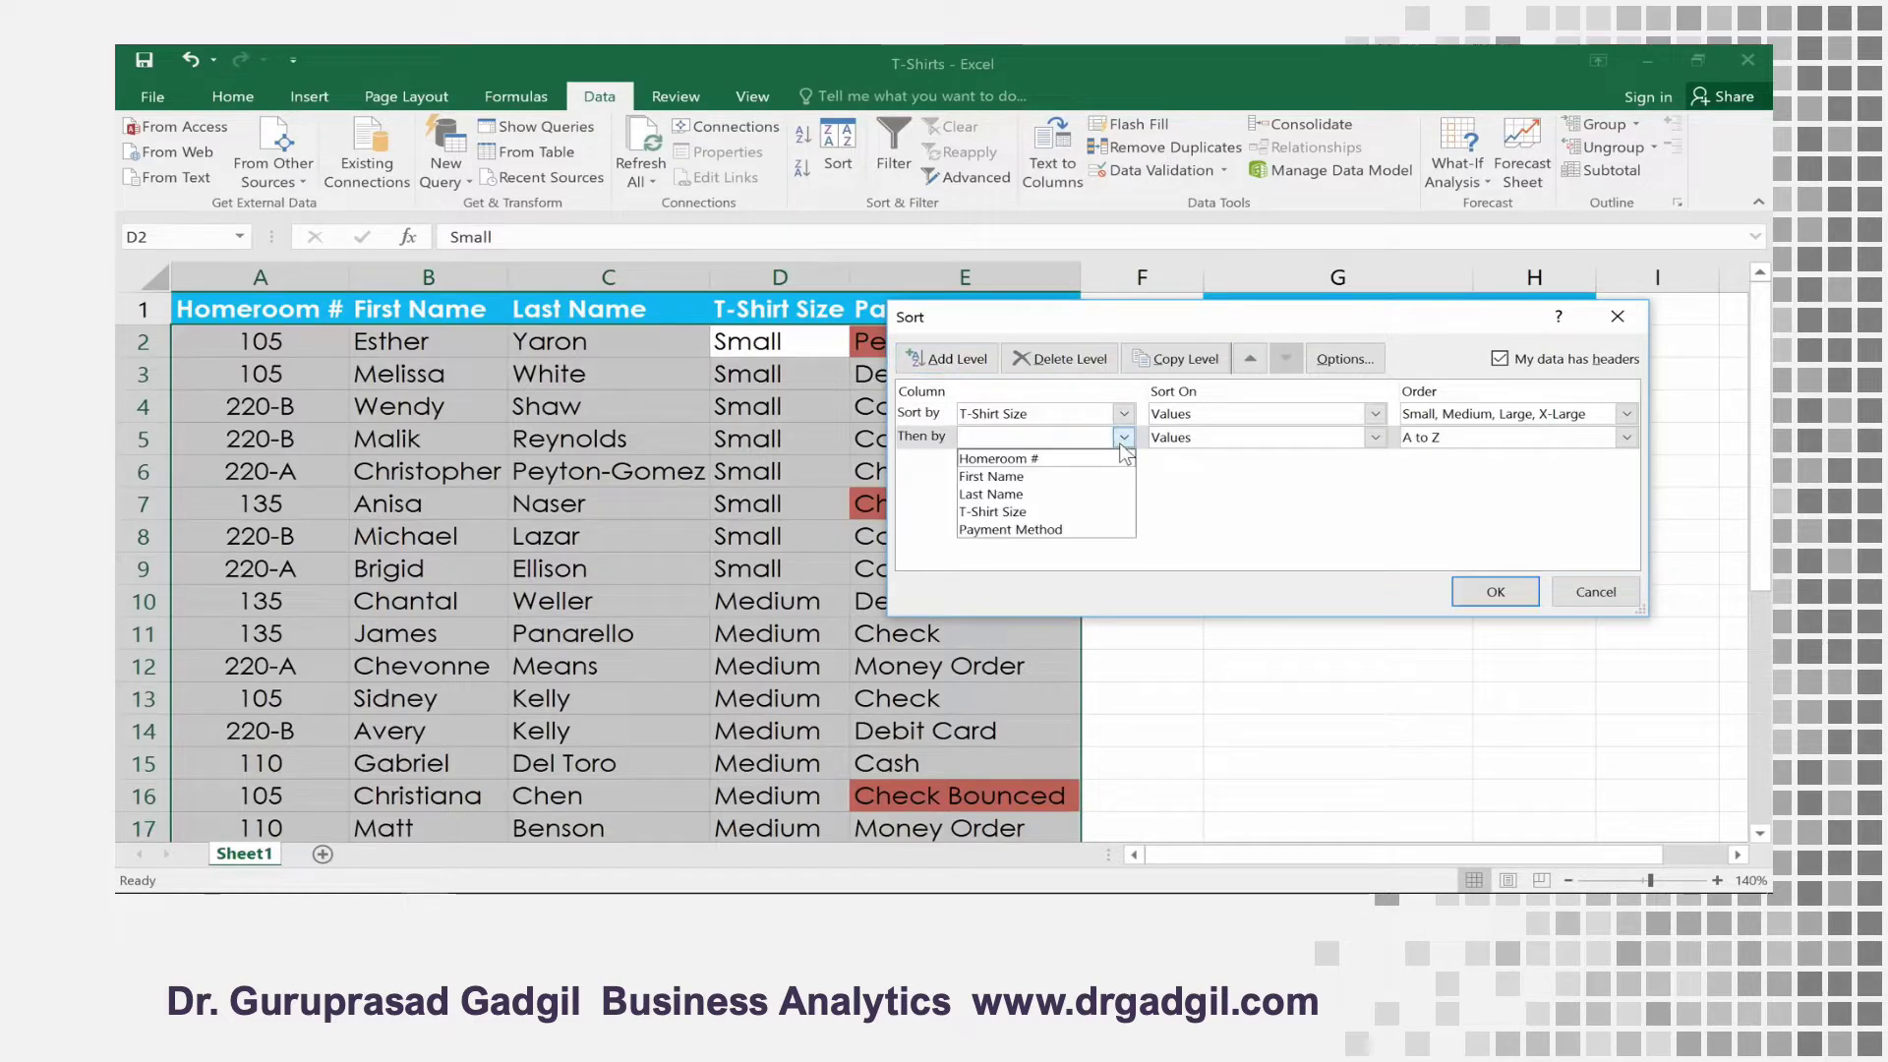
{"action": "left_click", "coordinate": [1102, 459]}
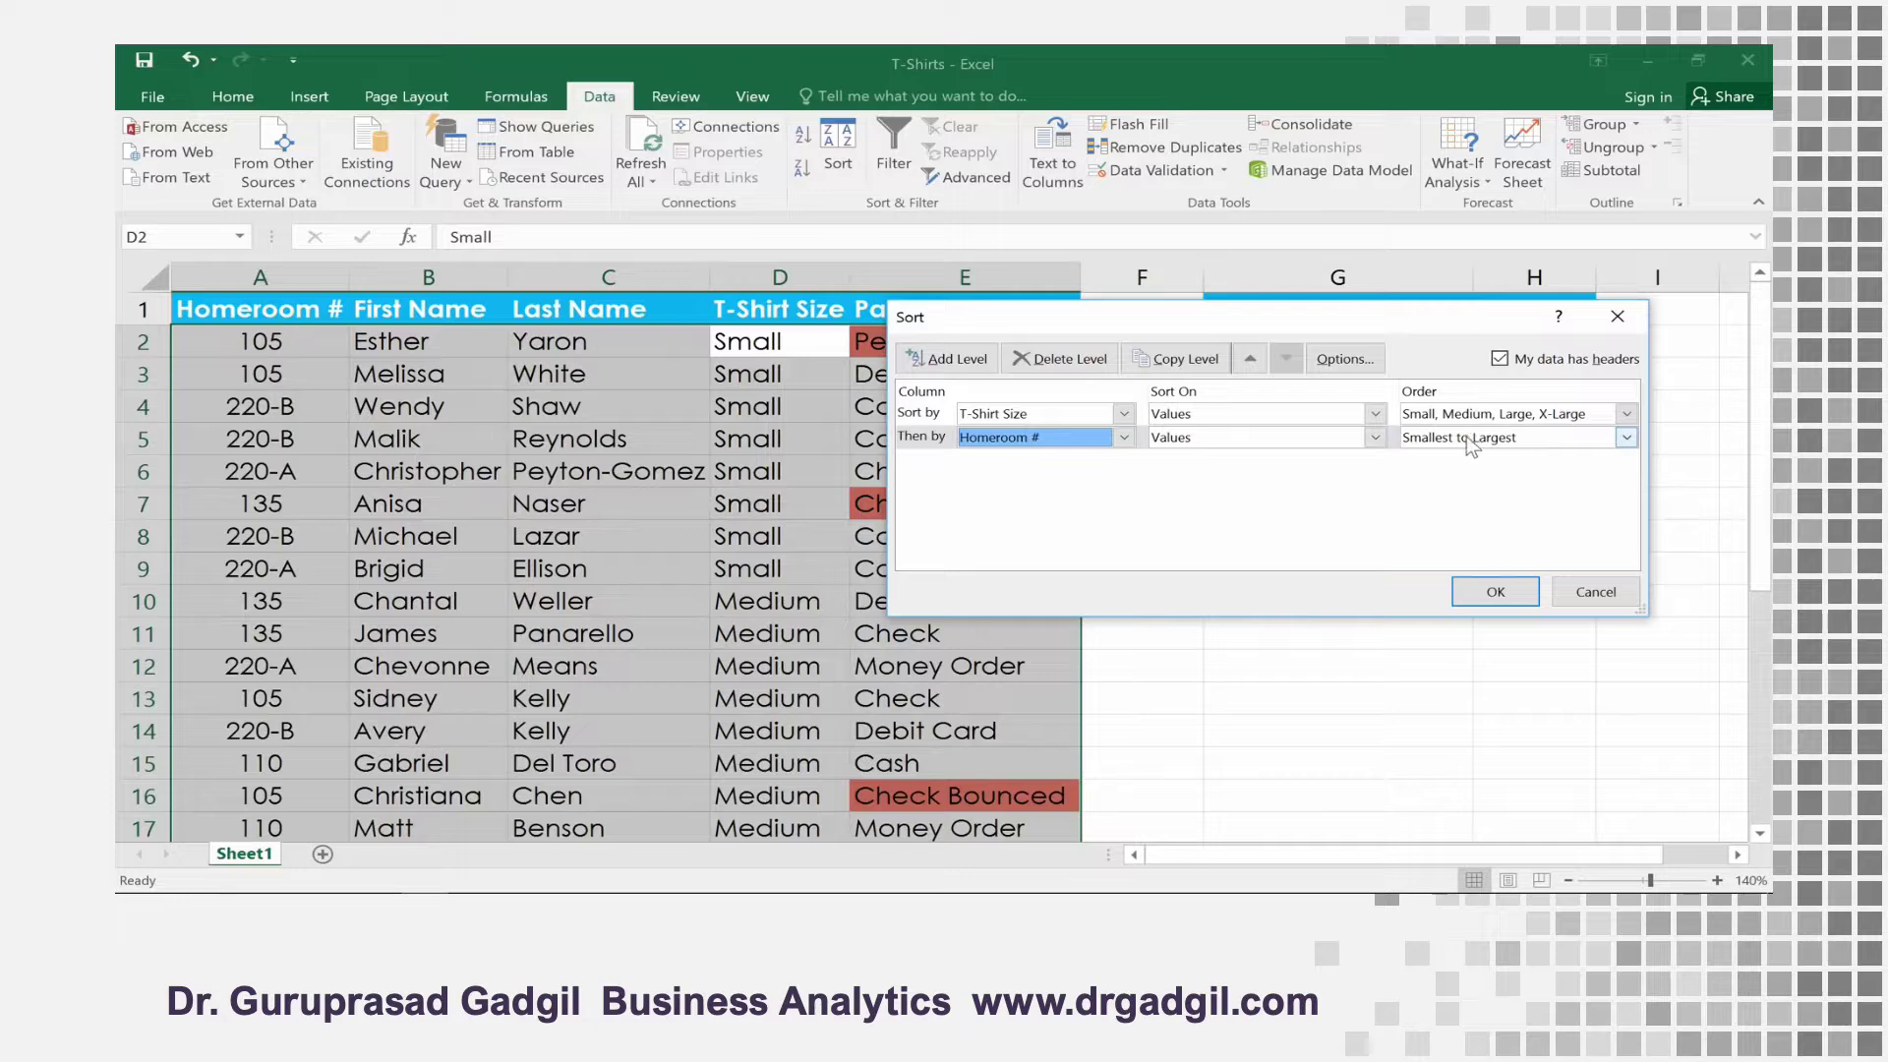
{"action": "left_click", "coordinate": [1493, 592]}
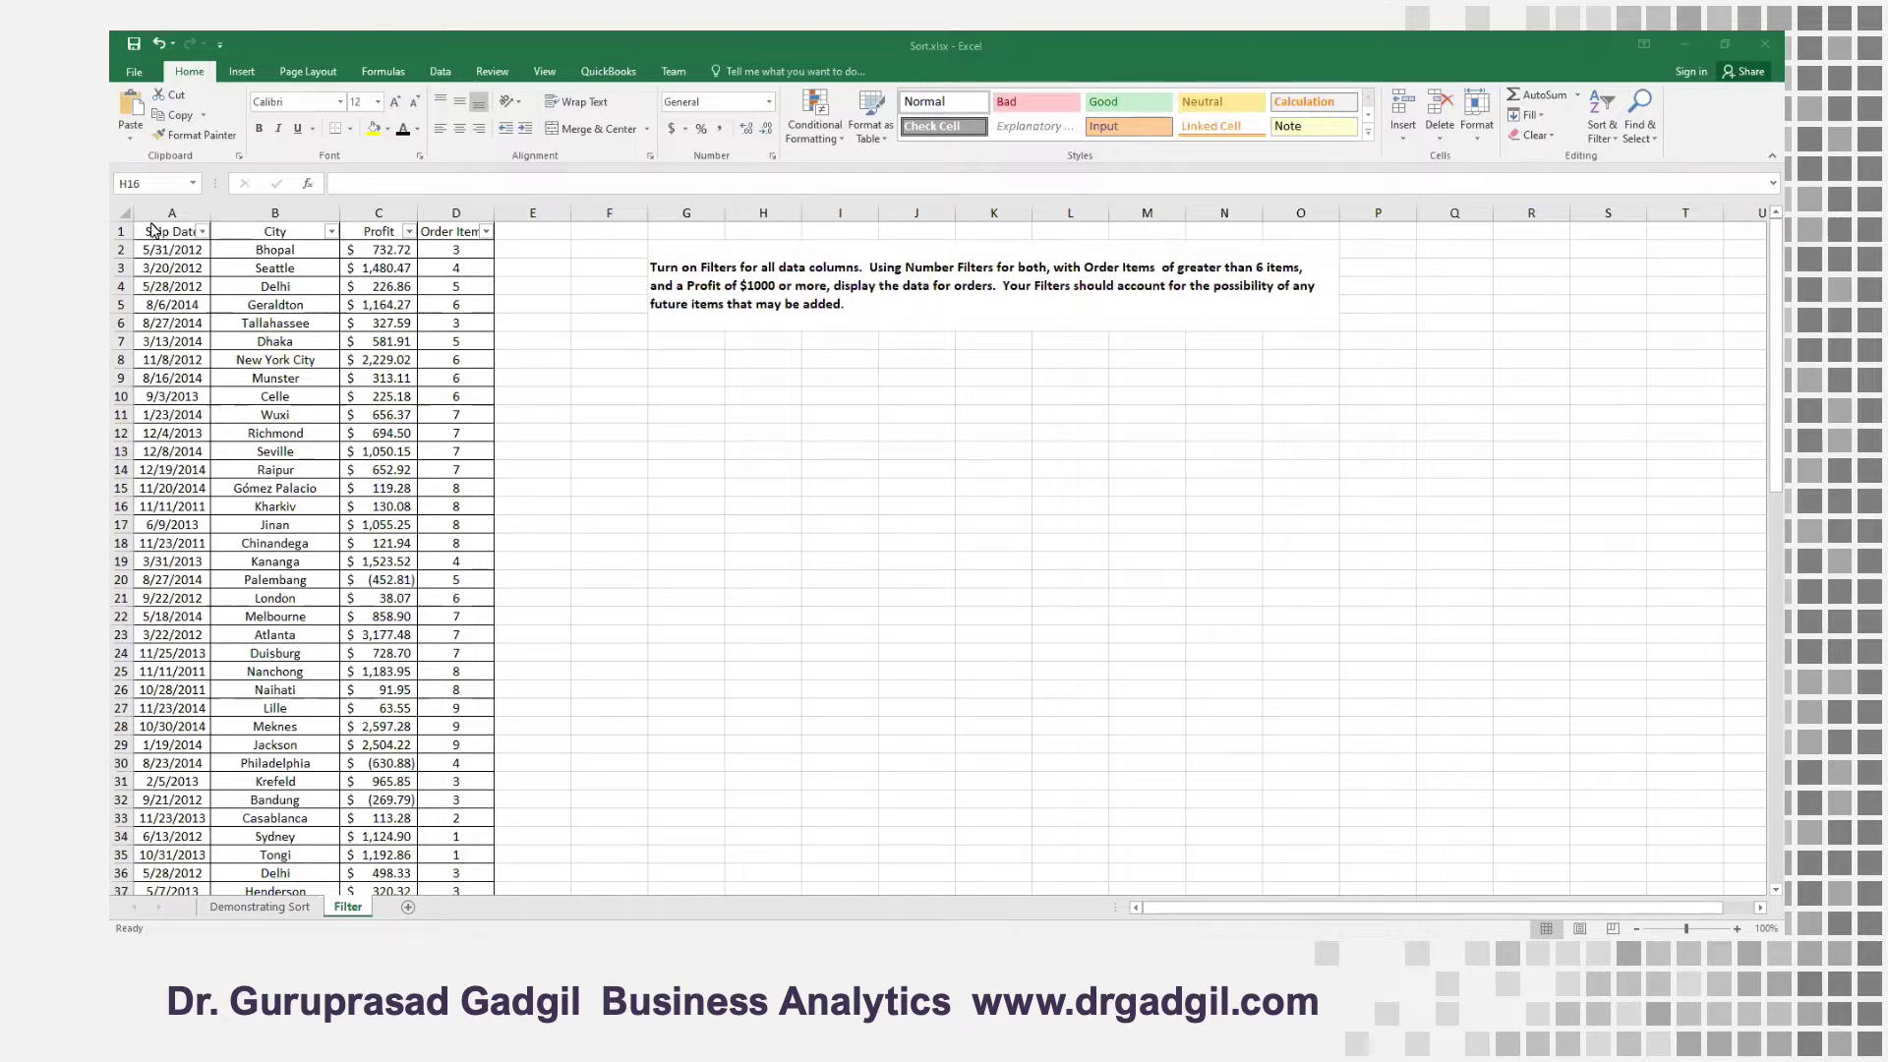
Select the data range A1:D54 on the Filter sheet of Sort.xlsx and ensure filters are on for all its columns
{"action": "left_click_drag", "start_coordinate": [152, 230], "coordinate": [492, 728]}
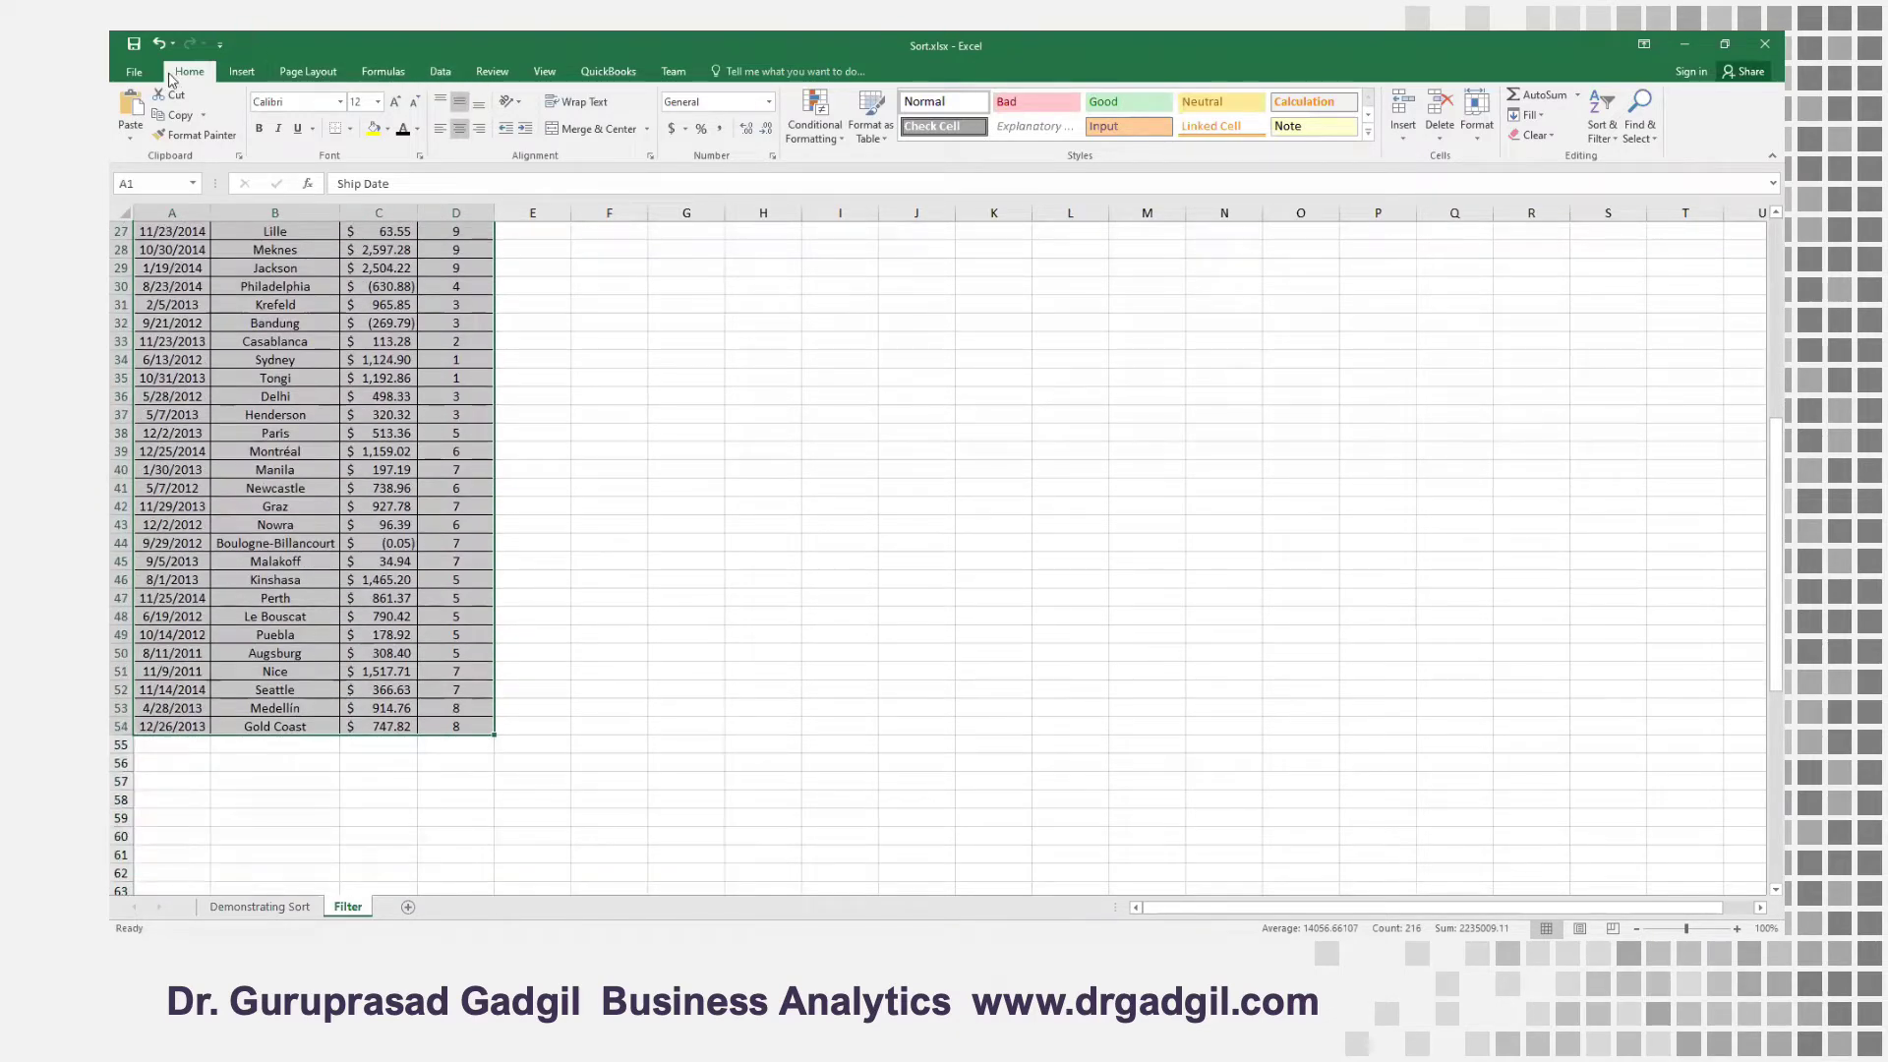
{"action": "left_click", "coordinate": [440, 73]}
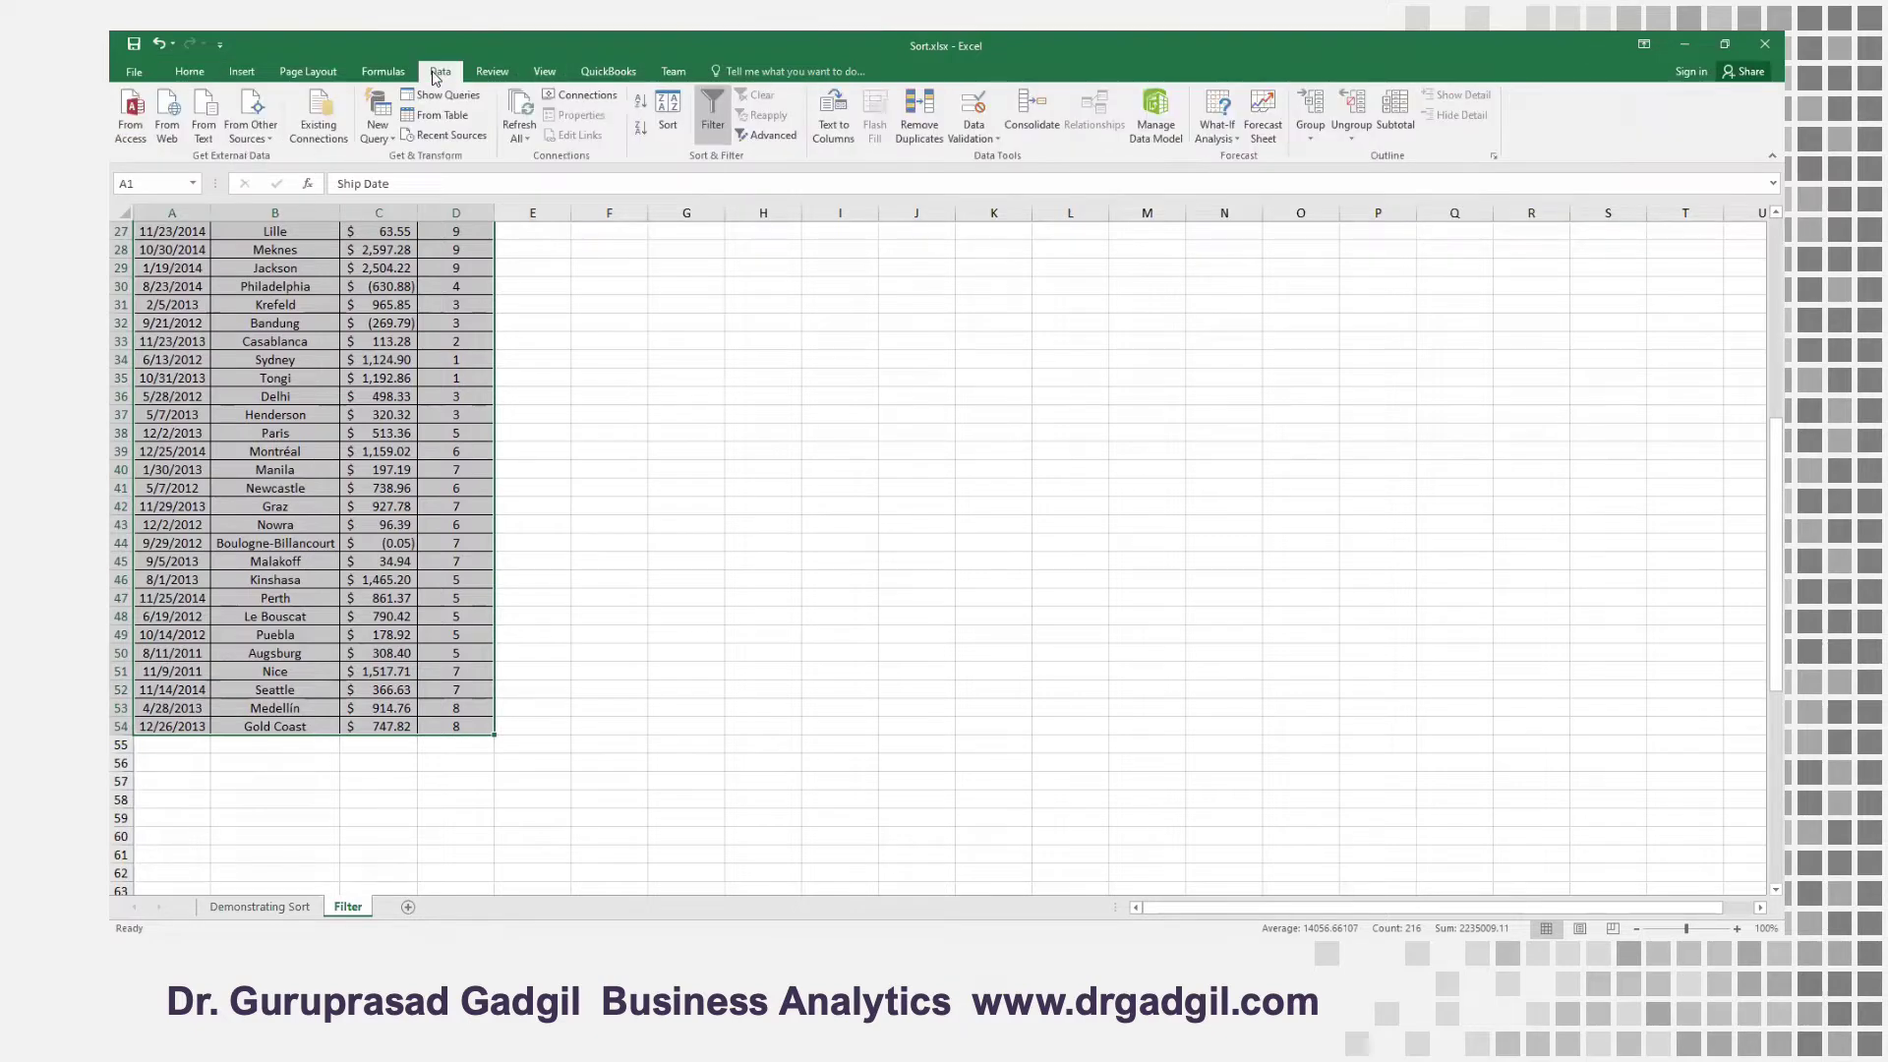
{"action": "left_click", "coordinate": [710, 108]}
Auto-fit the width of the Order Items column to its header text
{"action": "scroll", "coordinate": [307, 245], "scroll_direction": "up", "scroll_amount": 9}
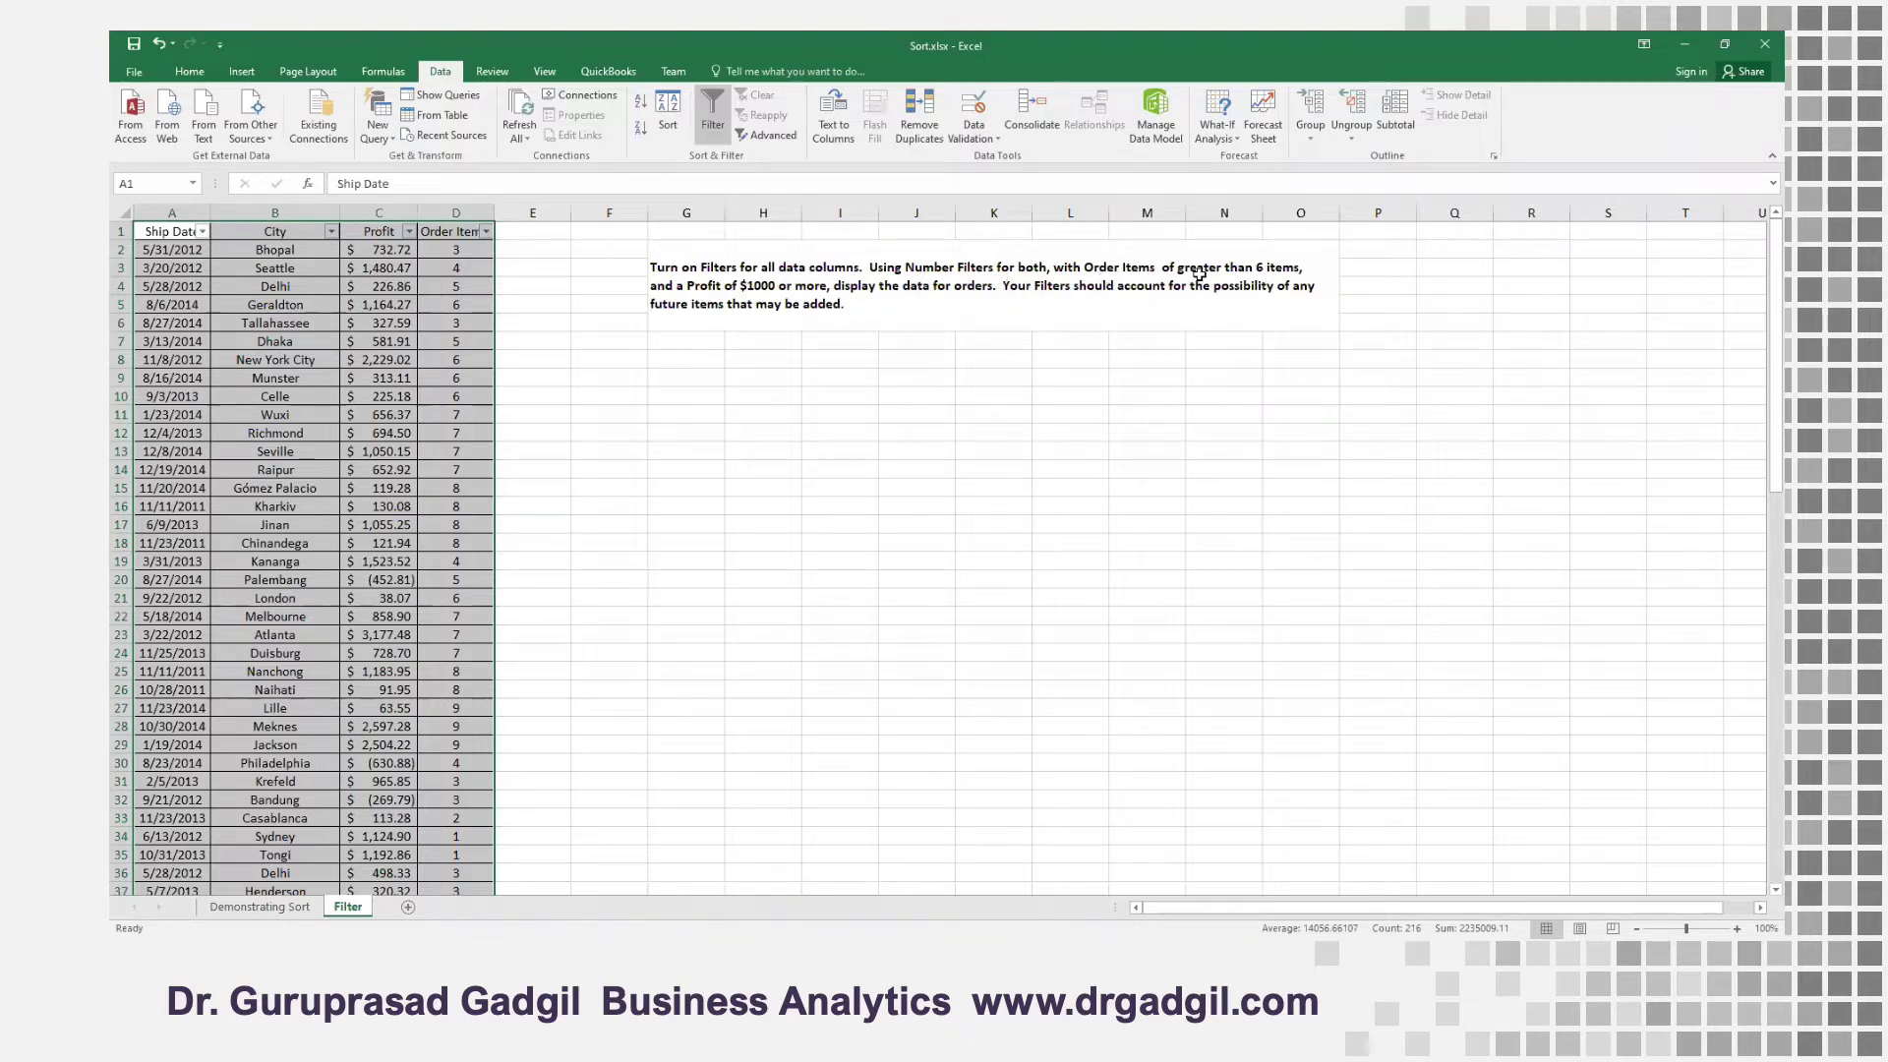
{"action": "left_click", "coordinate": [445, 230]}
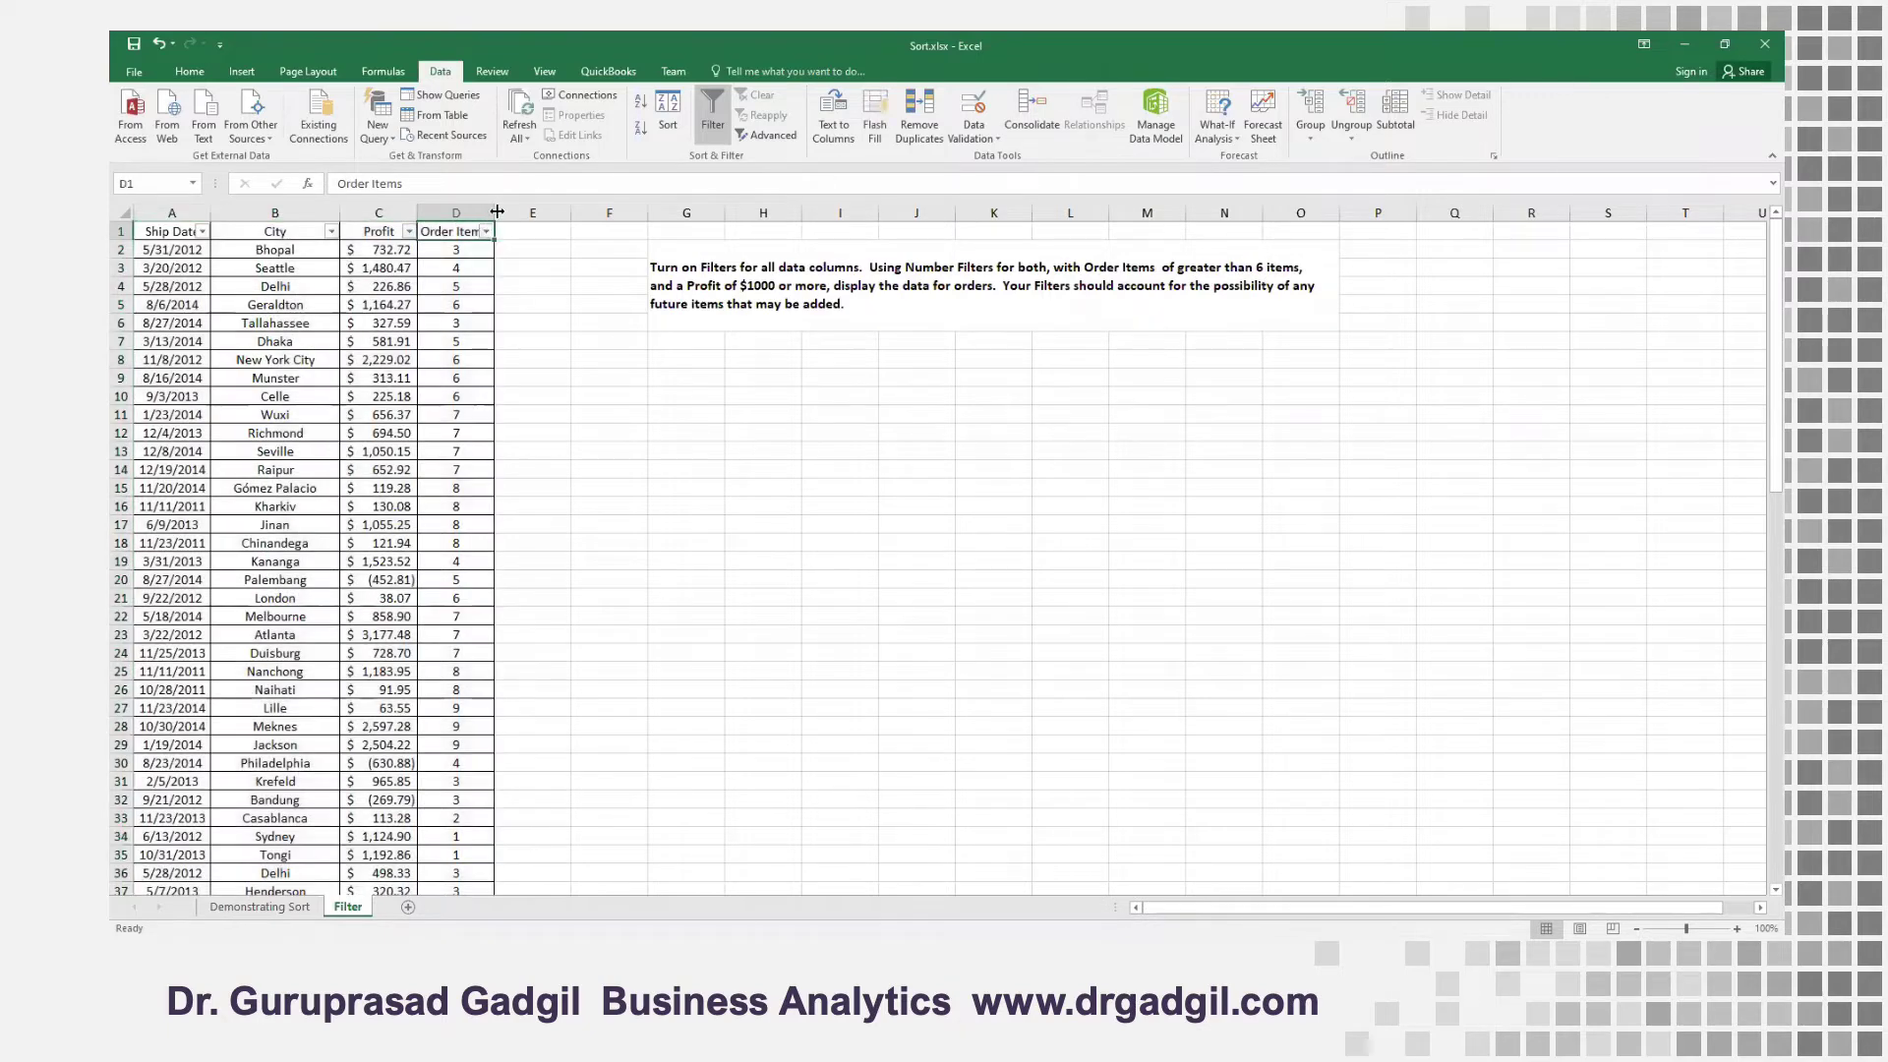
{"action": "double_click", "coordinate": [498, 212]}
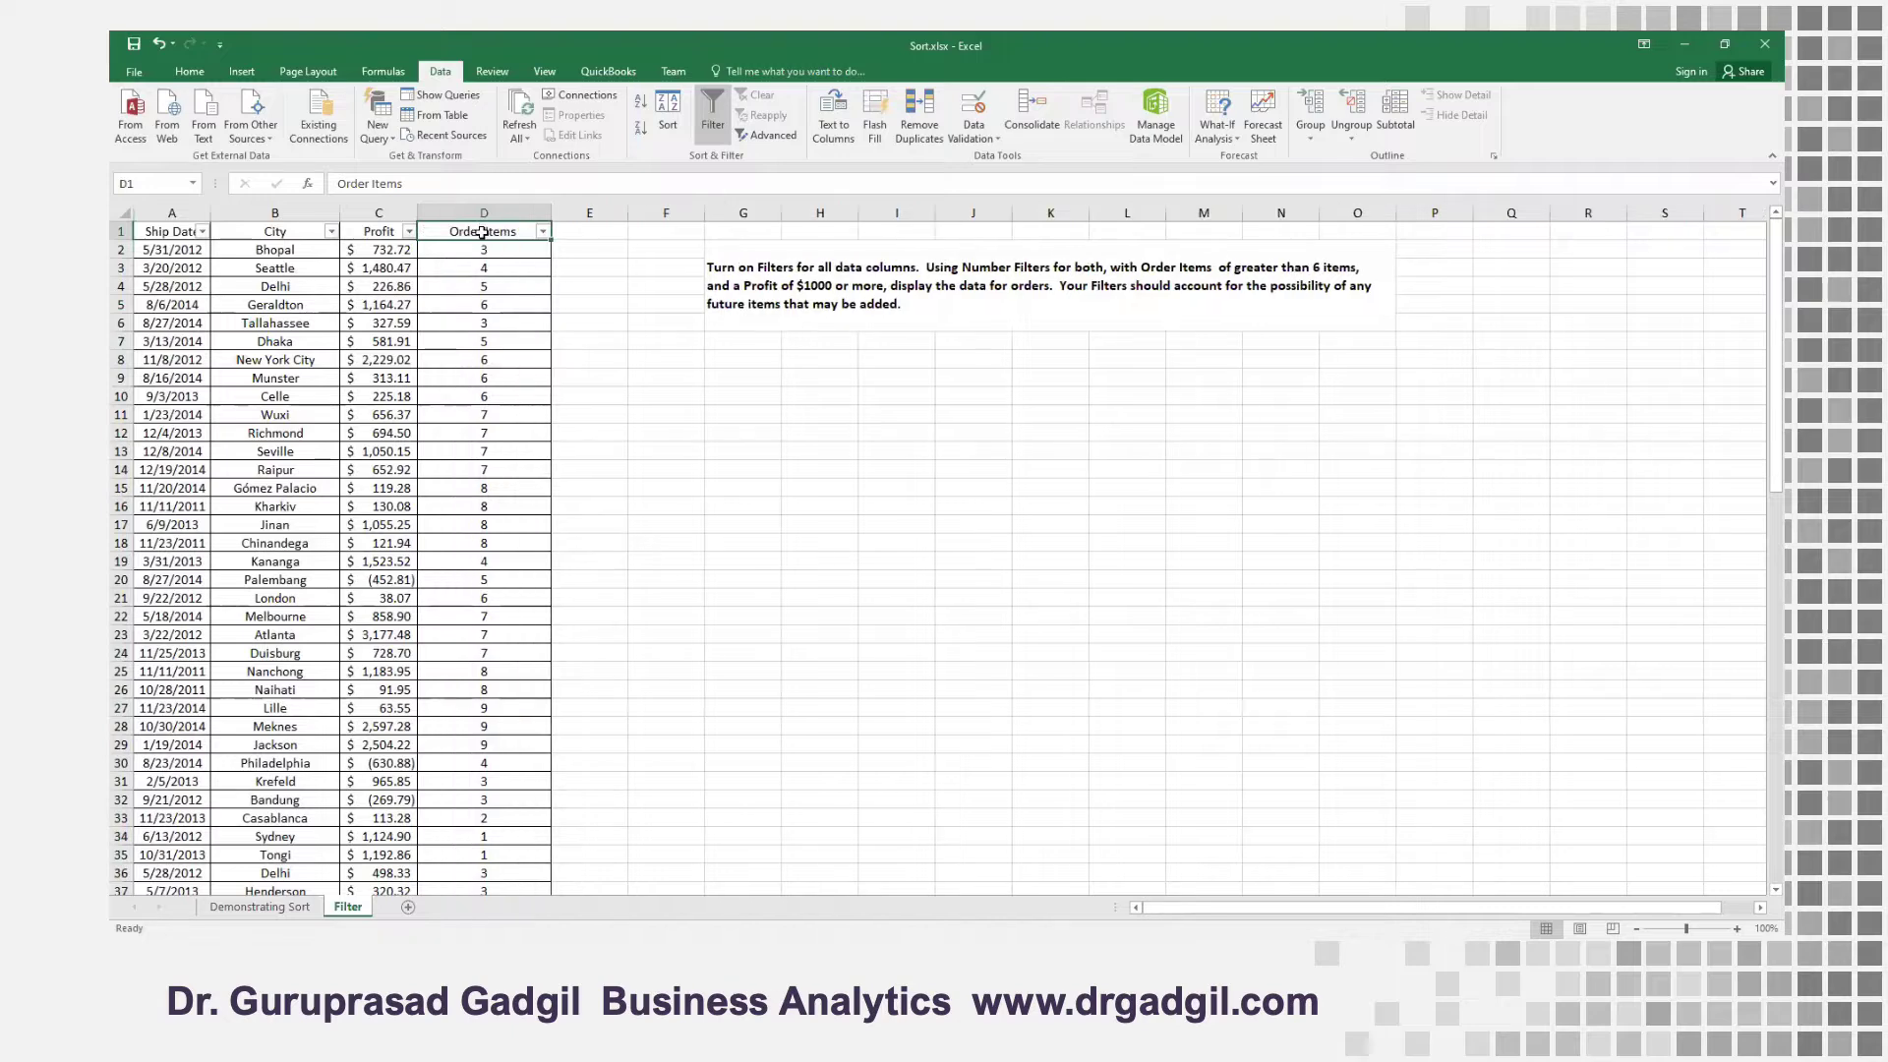
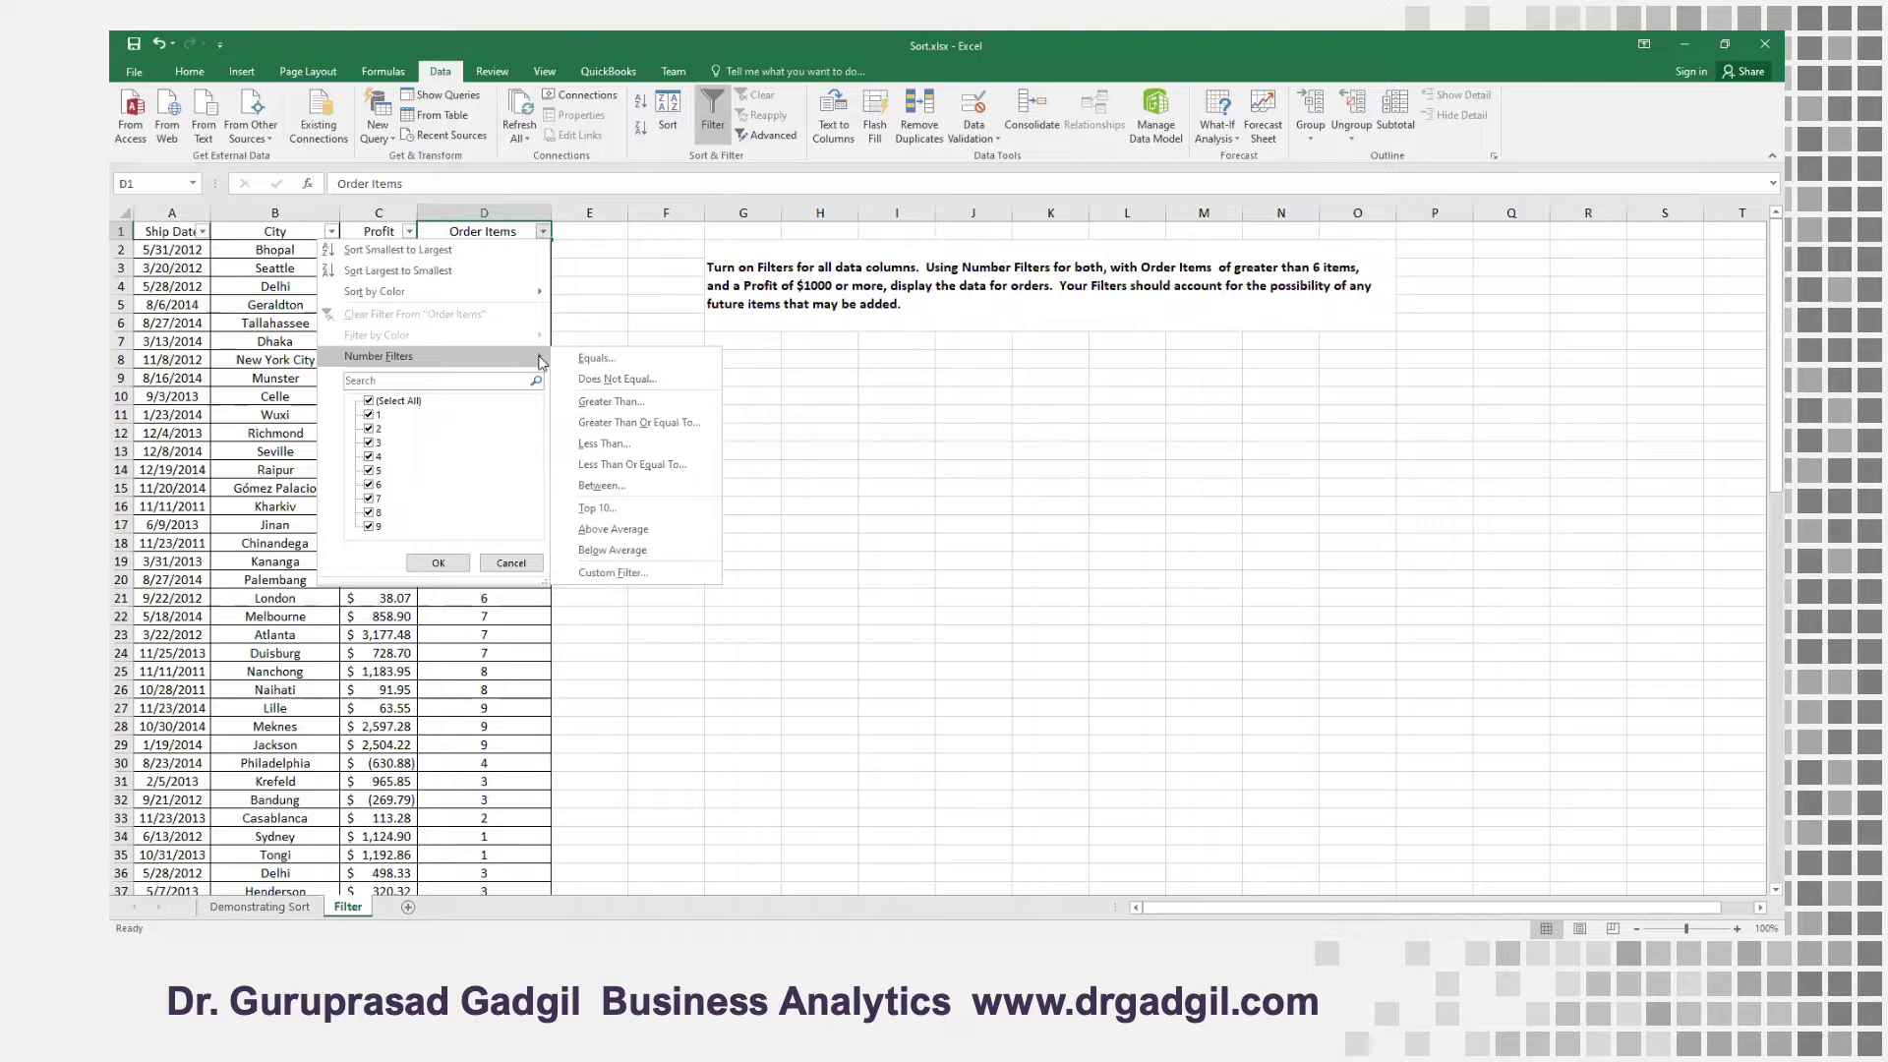
Apply a number filter to the Order Items column that shows only values greater than 6
{"action": "left_click", "coordinate": [623, 403]}
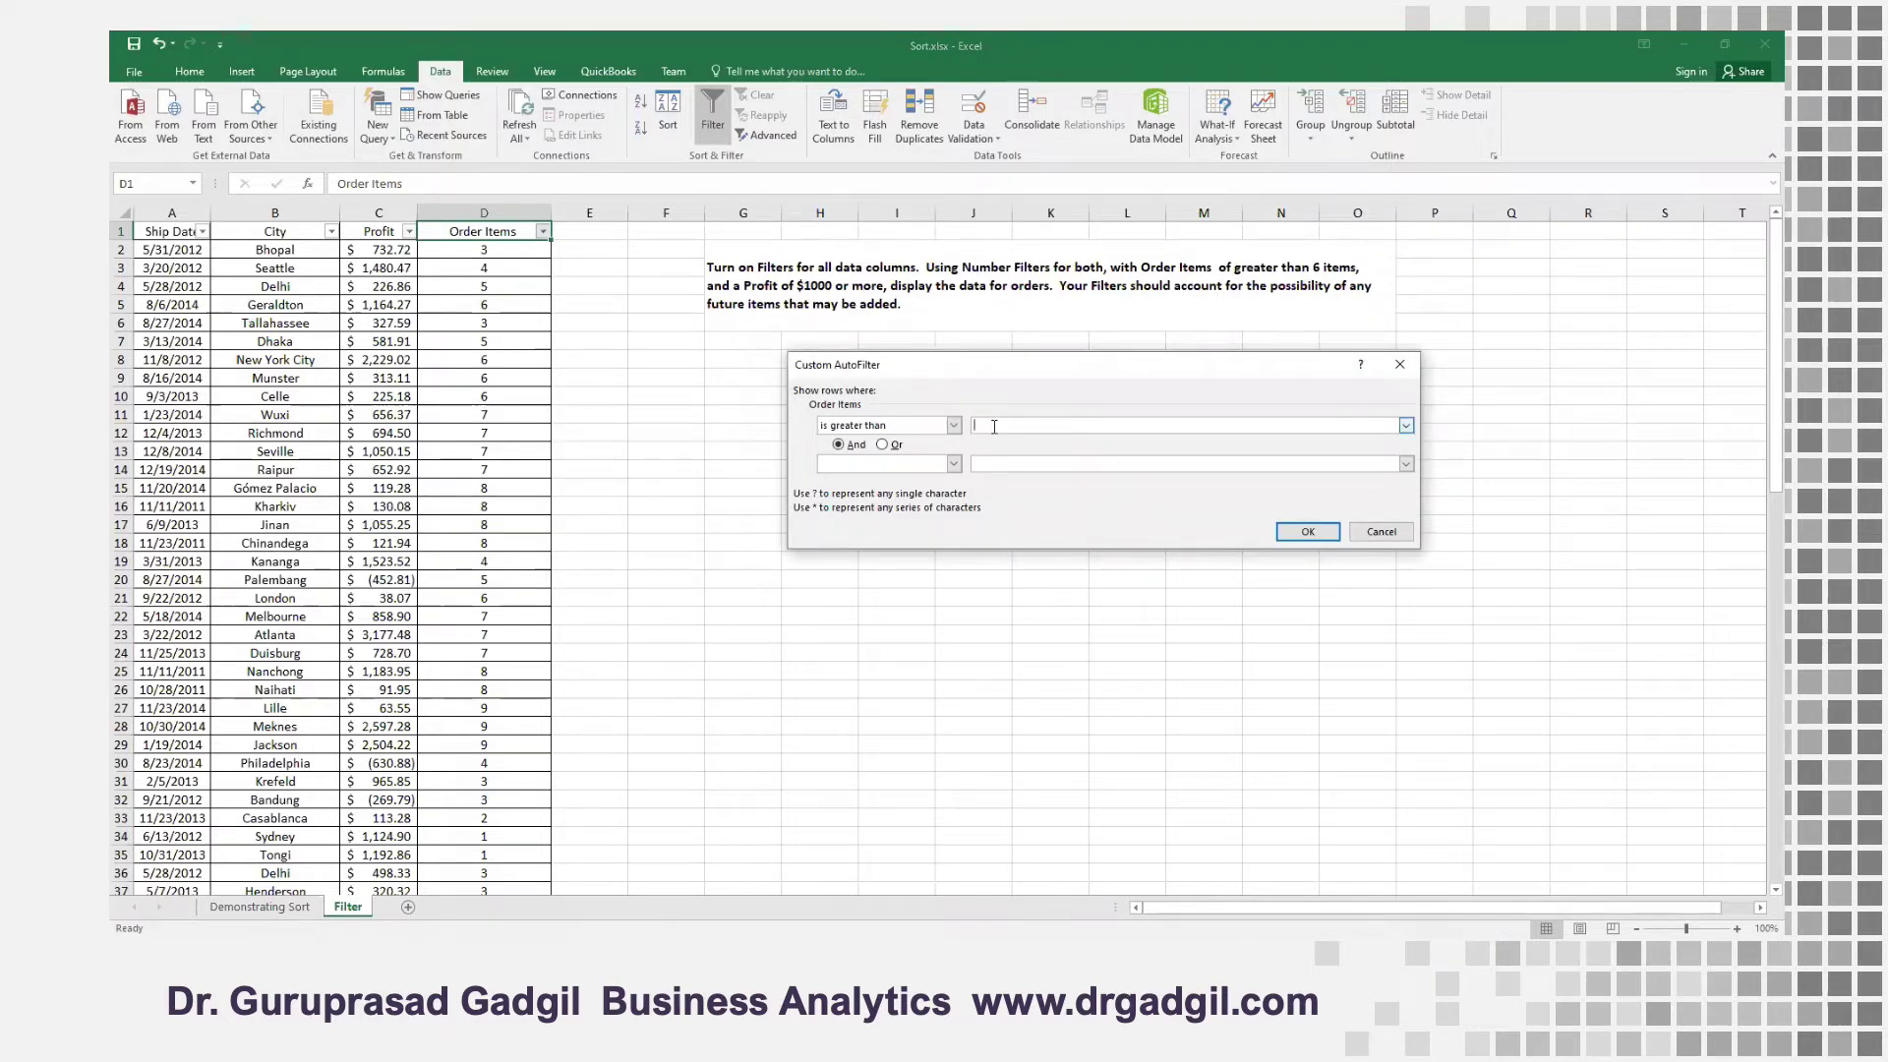
{"action": "type", "text": "6"}
{"action": "left_click", "coordinate": [1316, 535]}
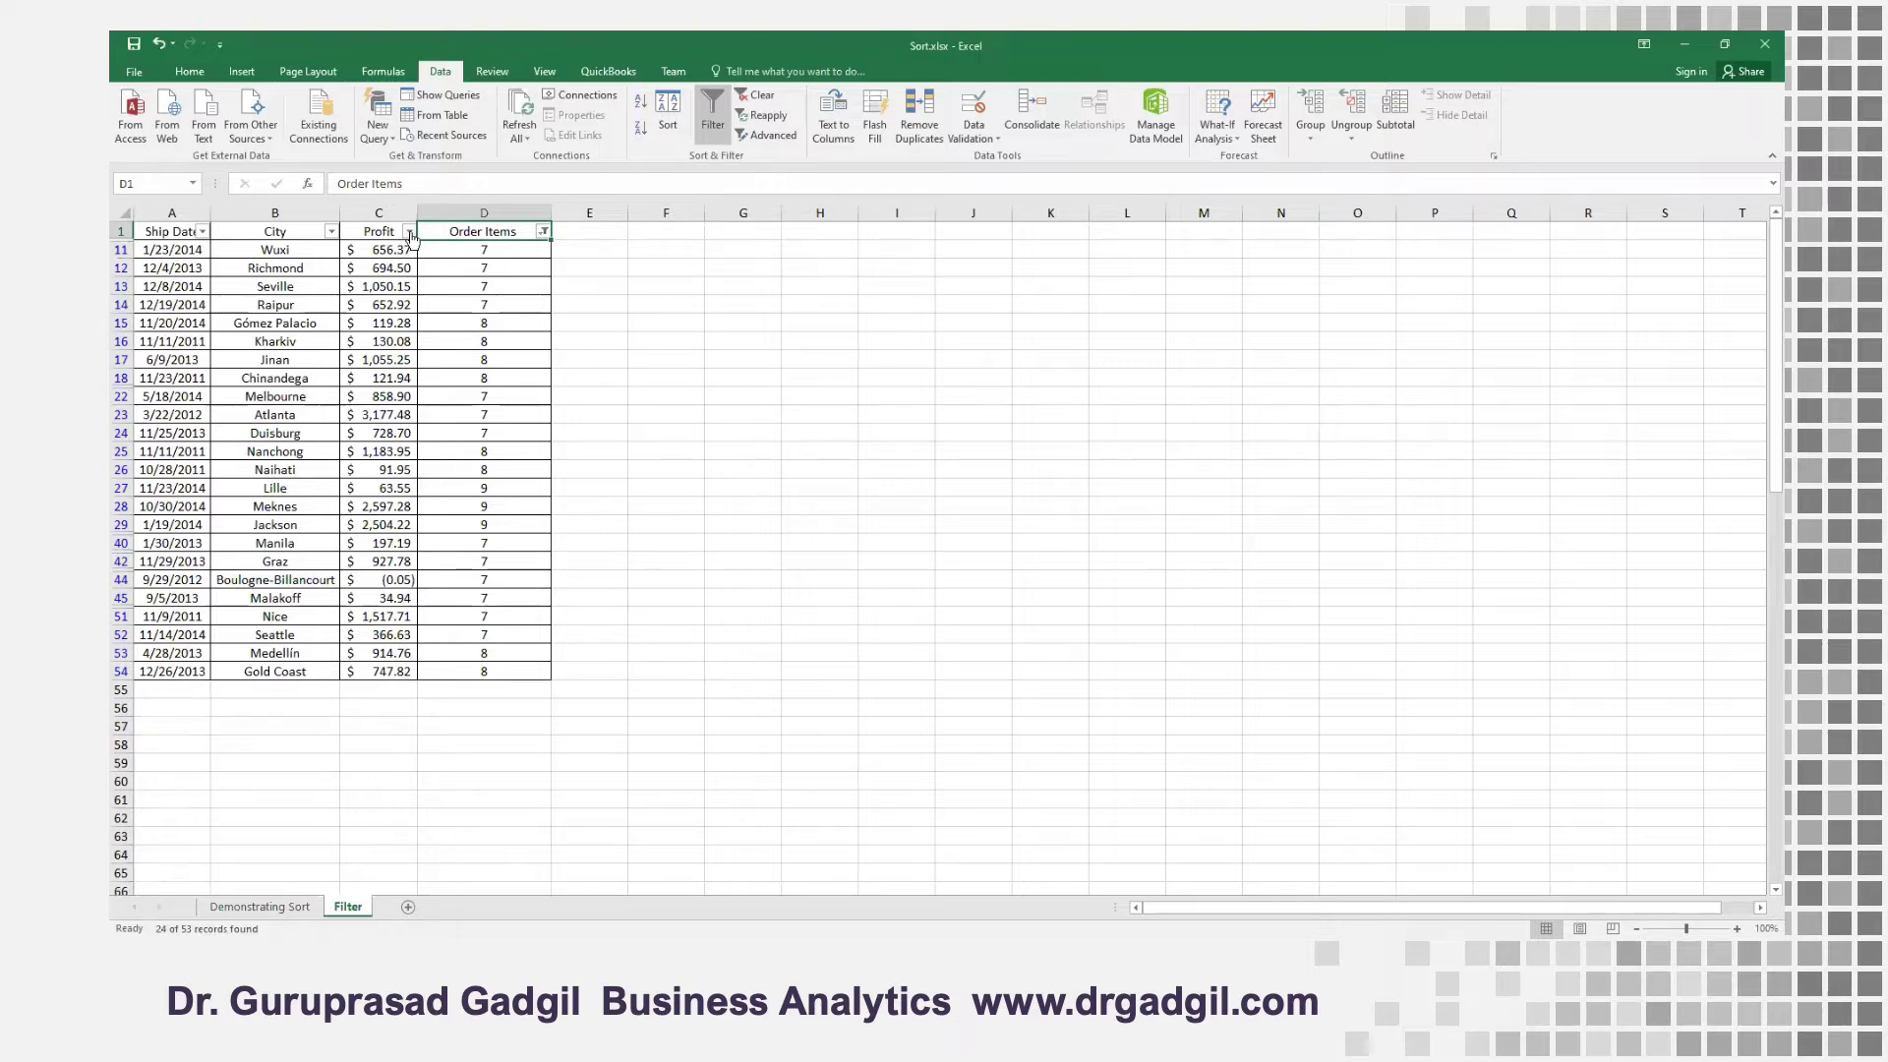
Apply a number filter to the Profit column that shows only values greater than 1000
{"action": "left_click", "coordinate": [410, 232]}
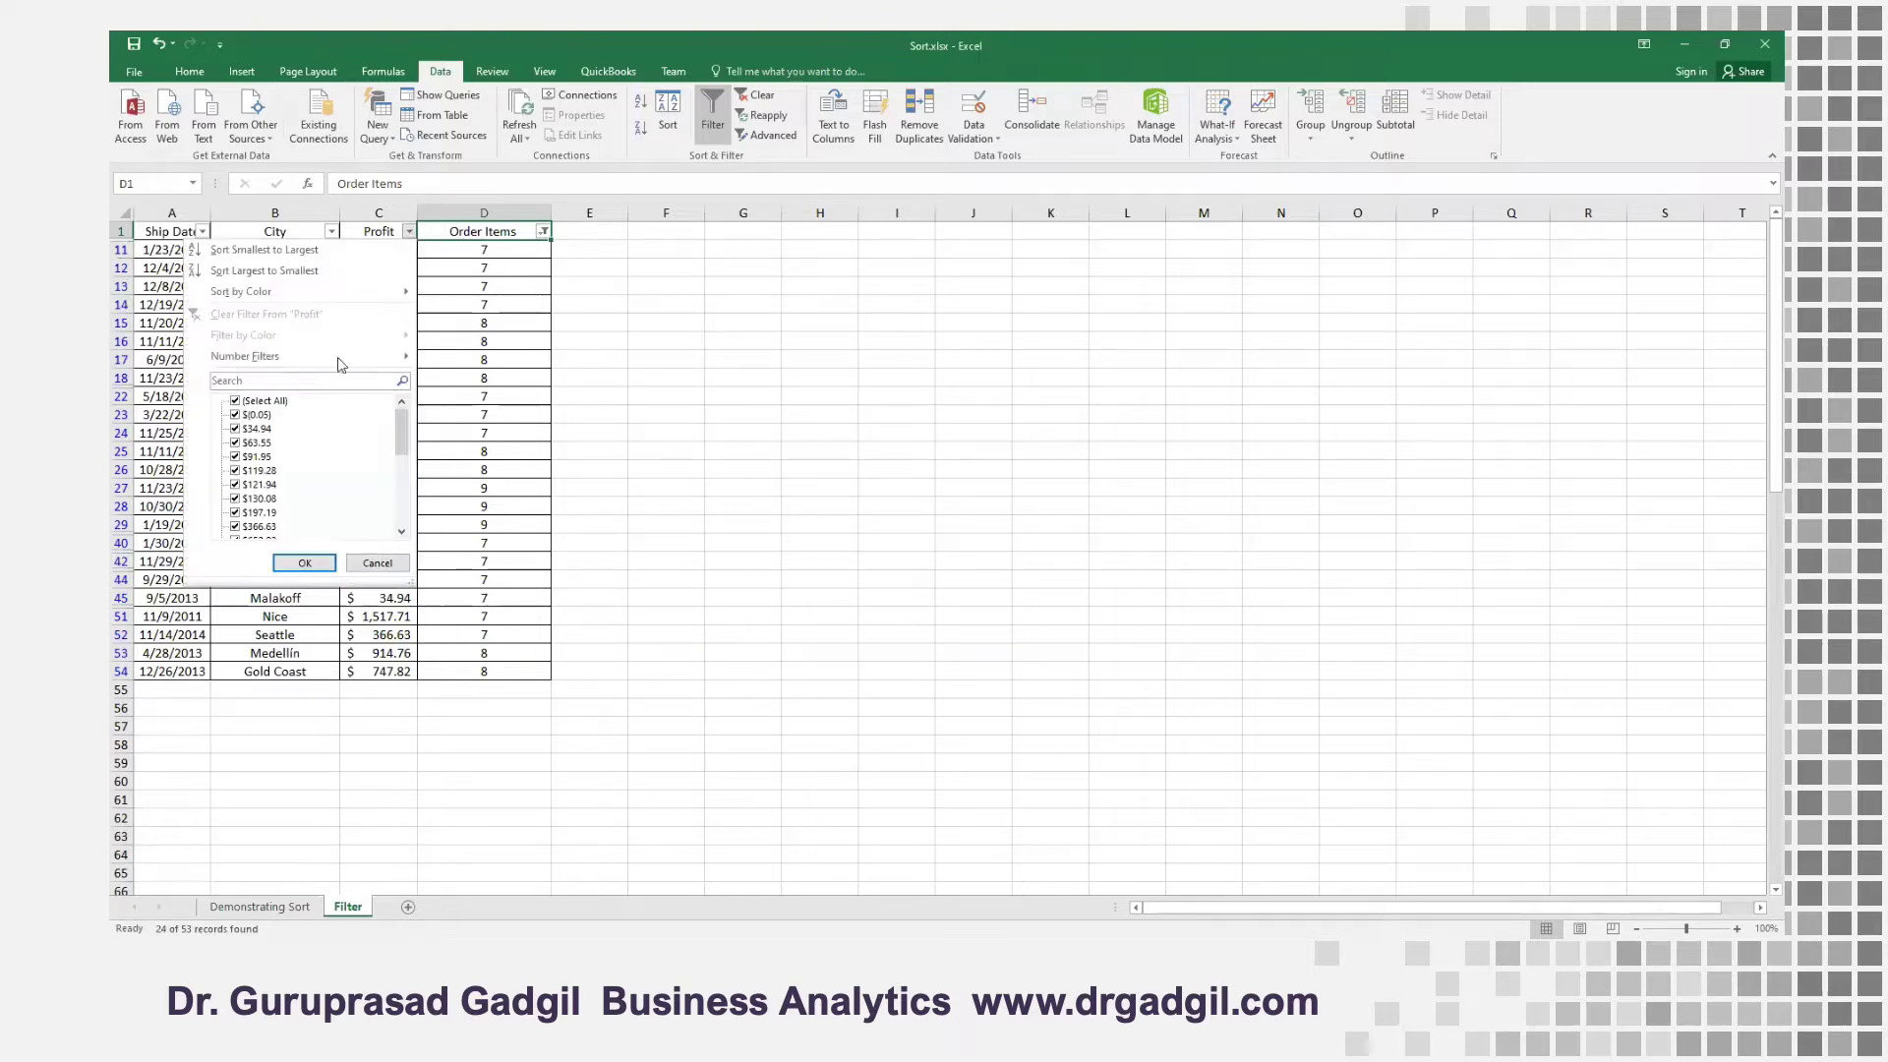
{"action": "mouse_move", "coordinate": [380, 360]}
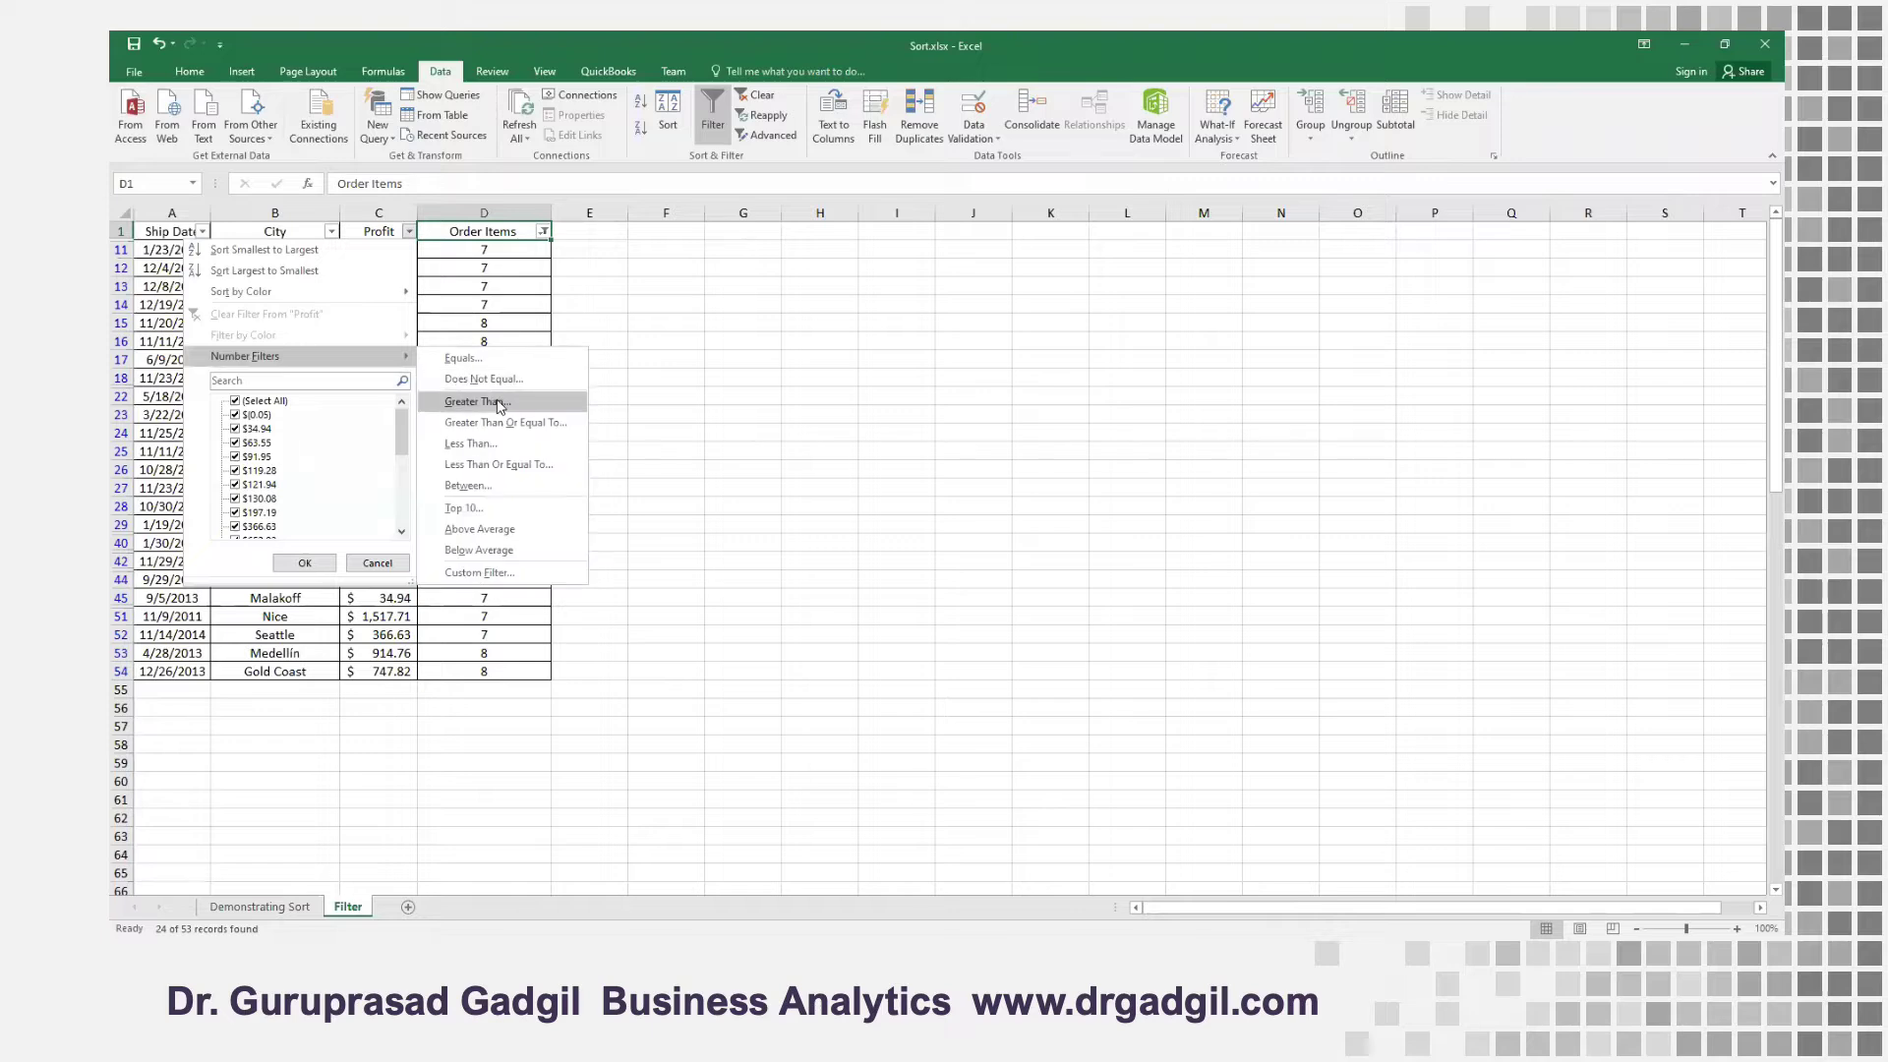
{"action": "left_click", "coordinate": [499, 406]}
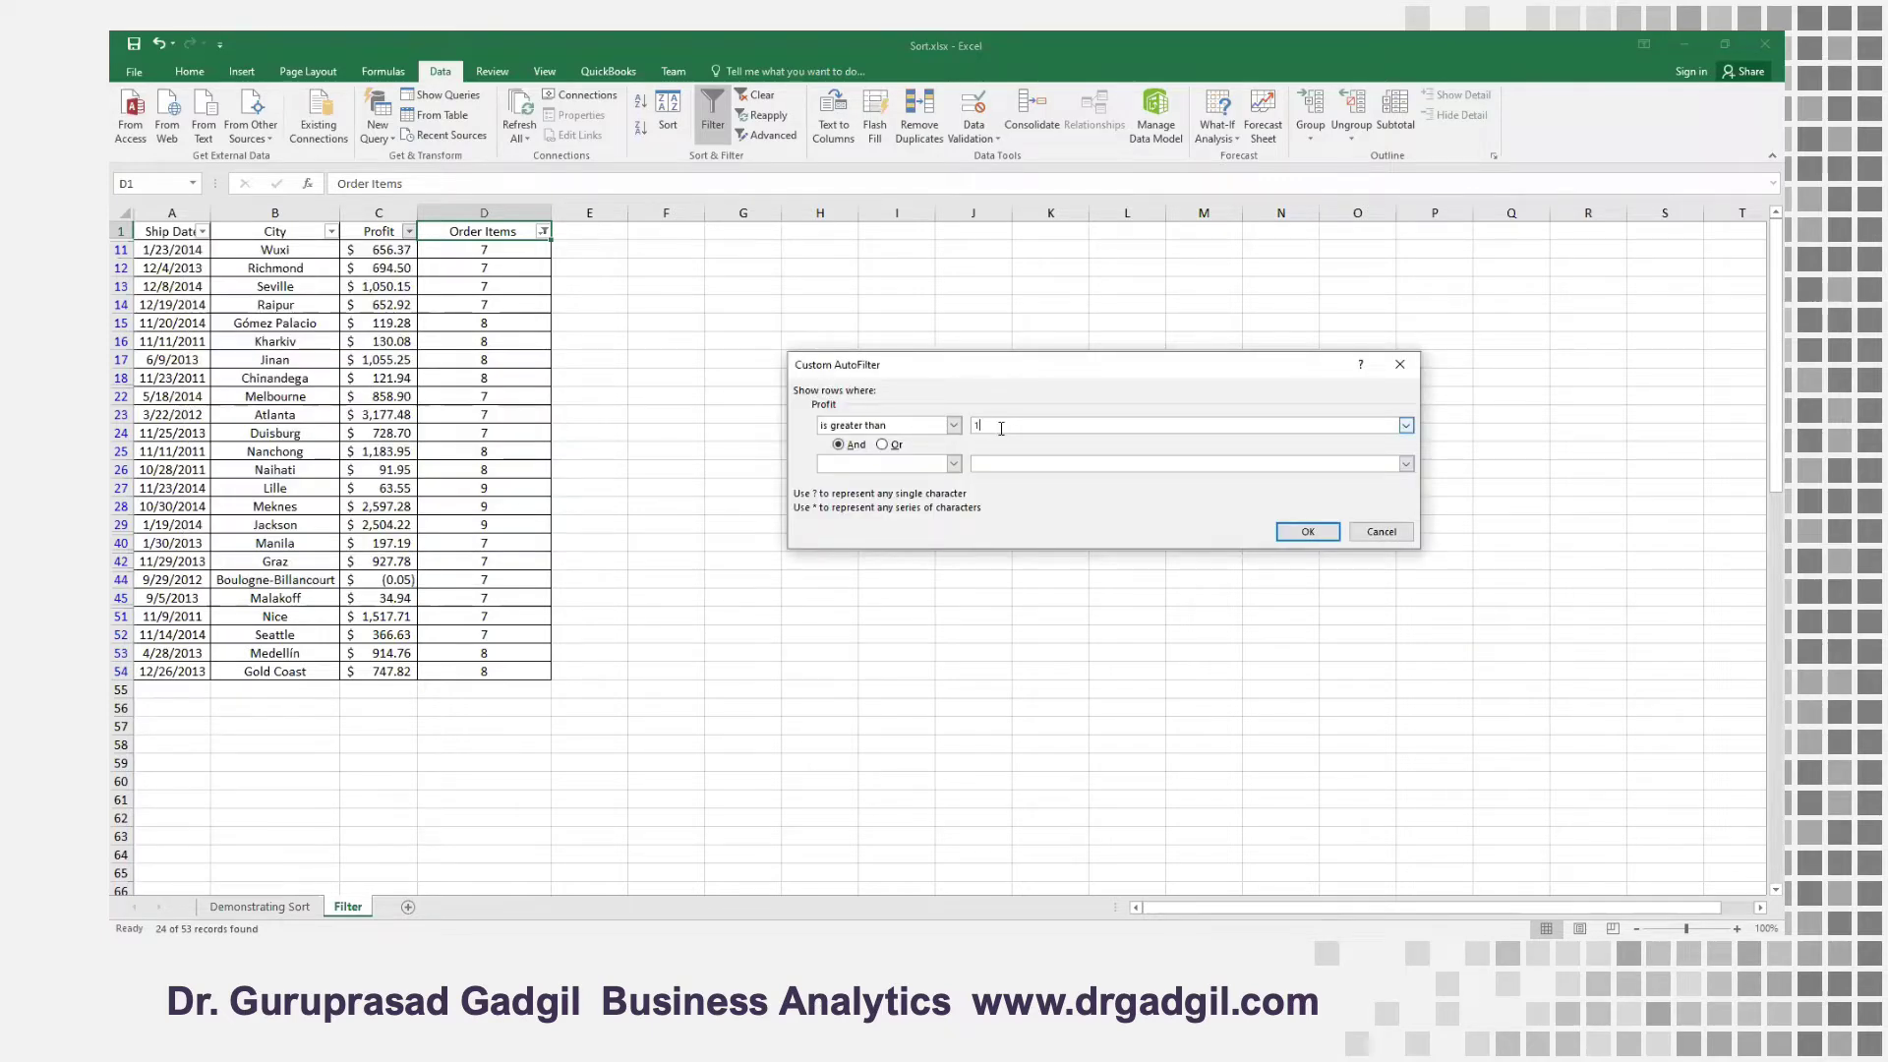
{"action": "type", "text": "1000"}
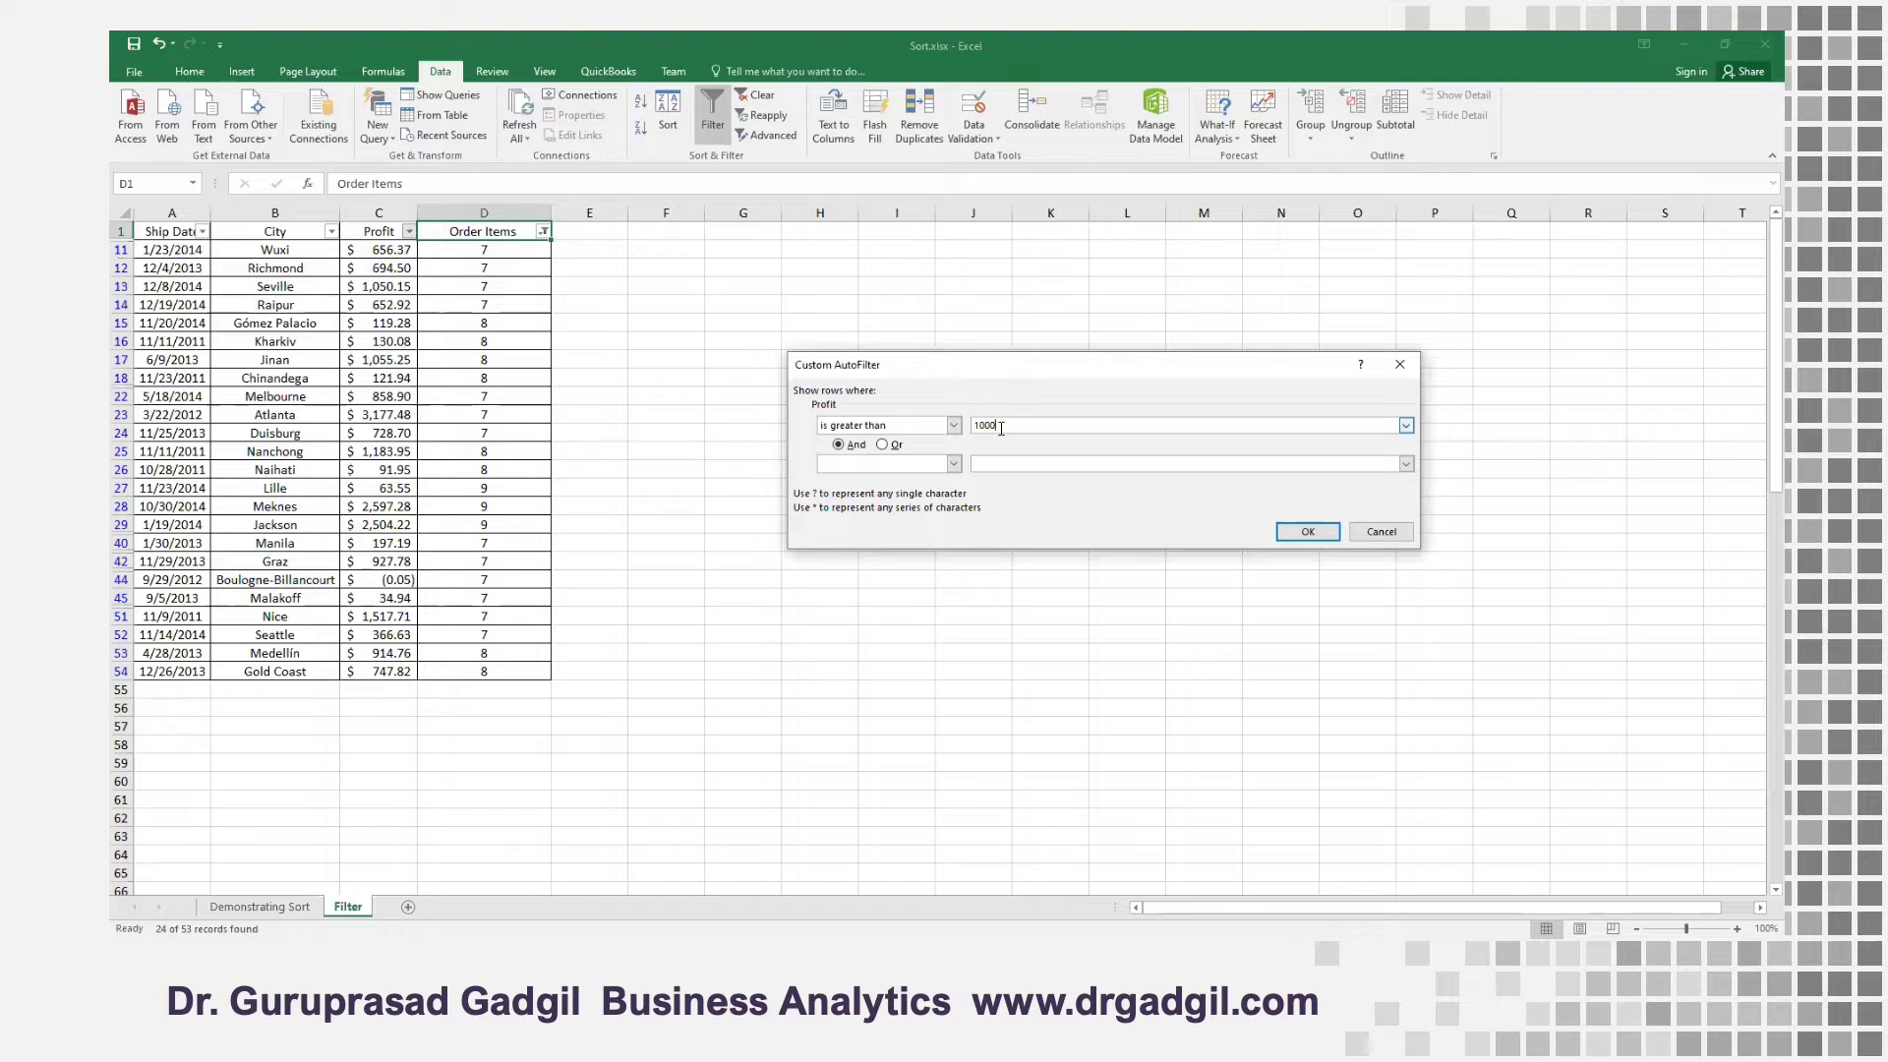
{"action": "left_click", "coordinate": [1328, 534]}
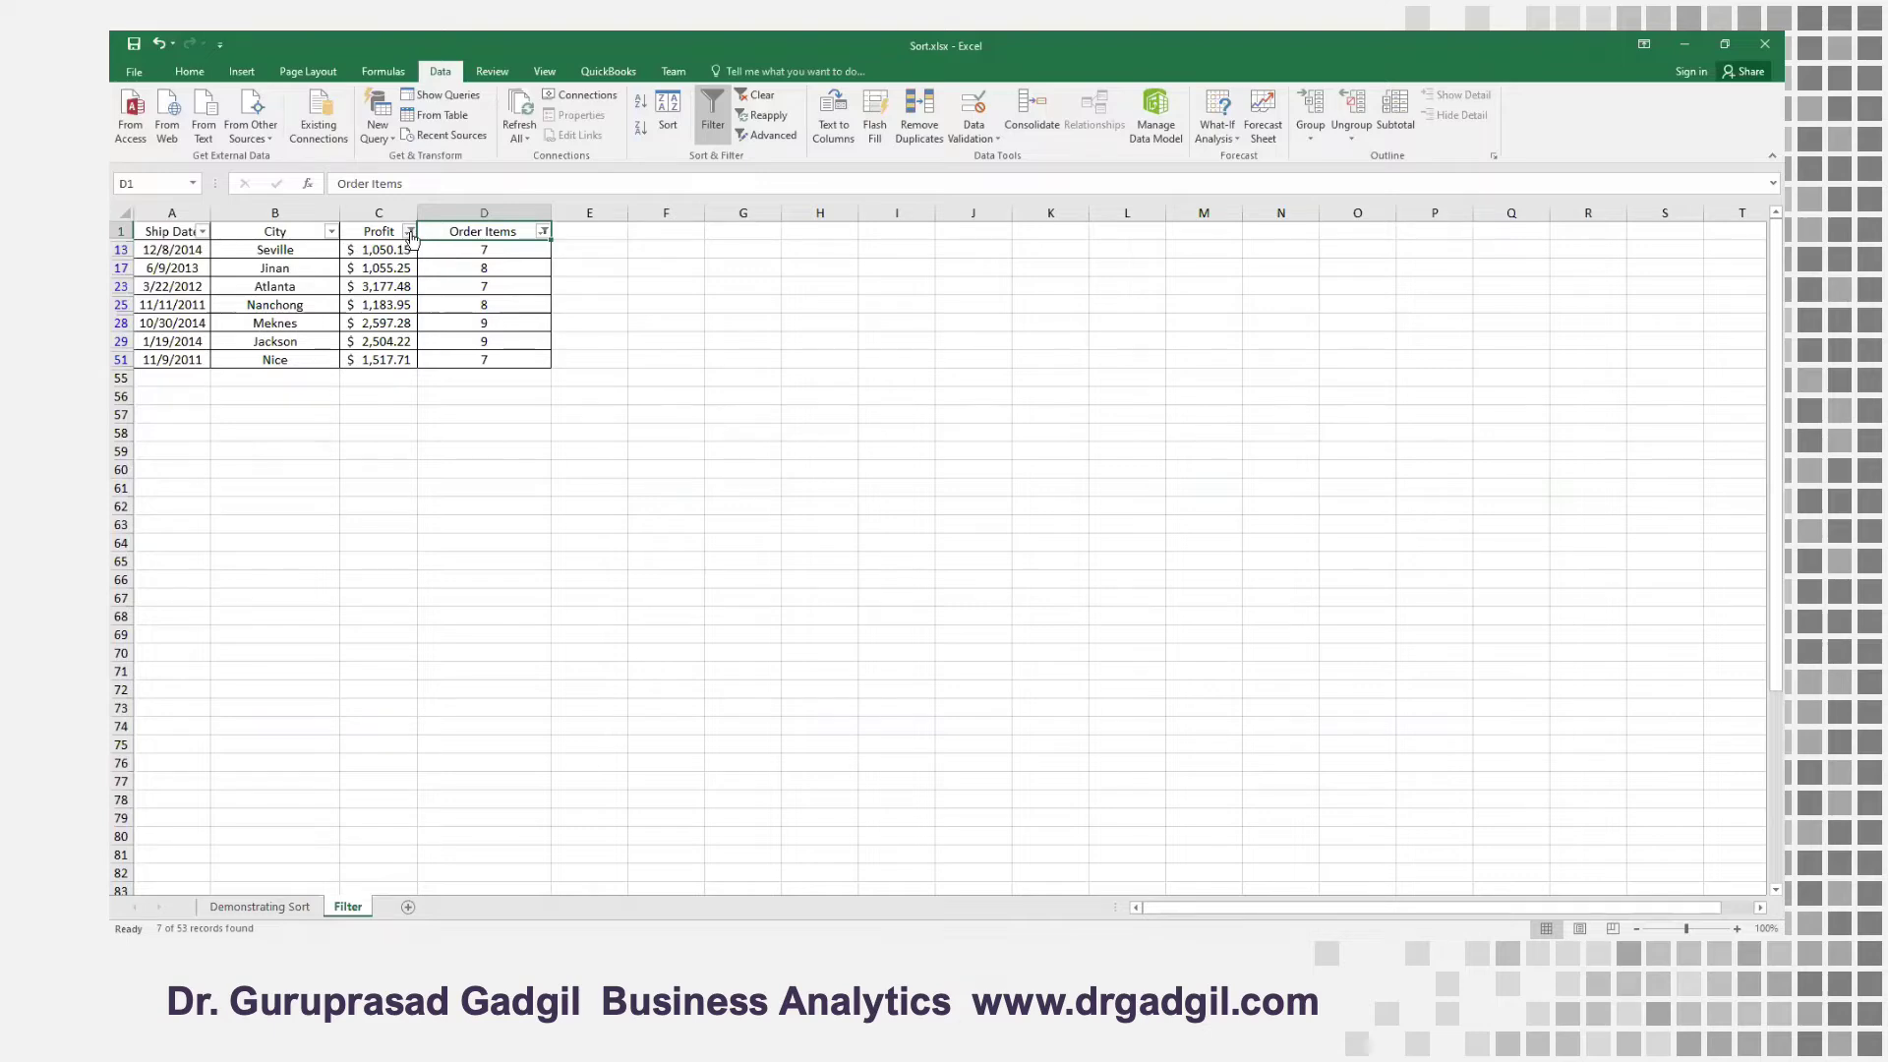
Review the custom number filter criterion set on the Profit column and close it without altering it
{"action": "mouse_move", "coordinate": [412, 238]}
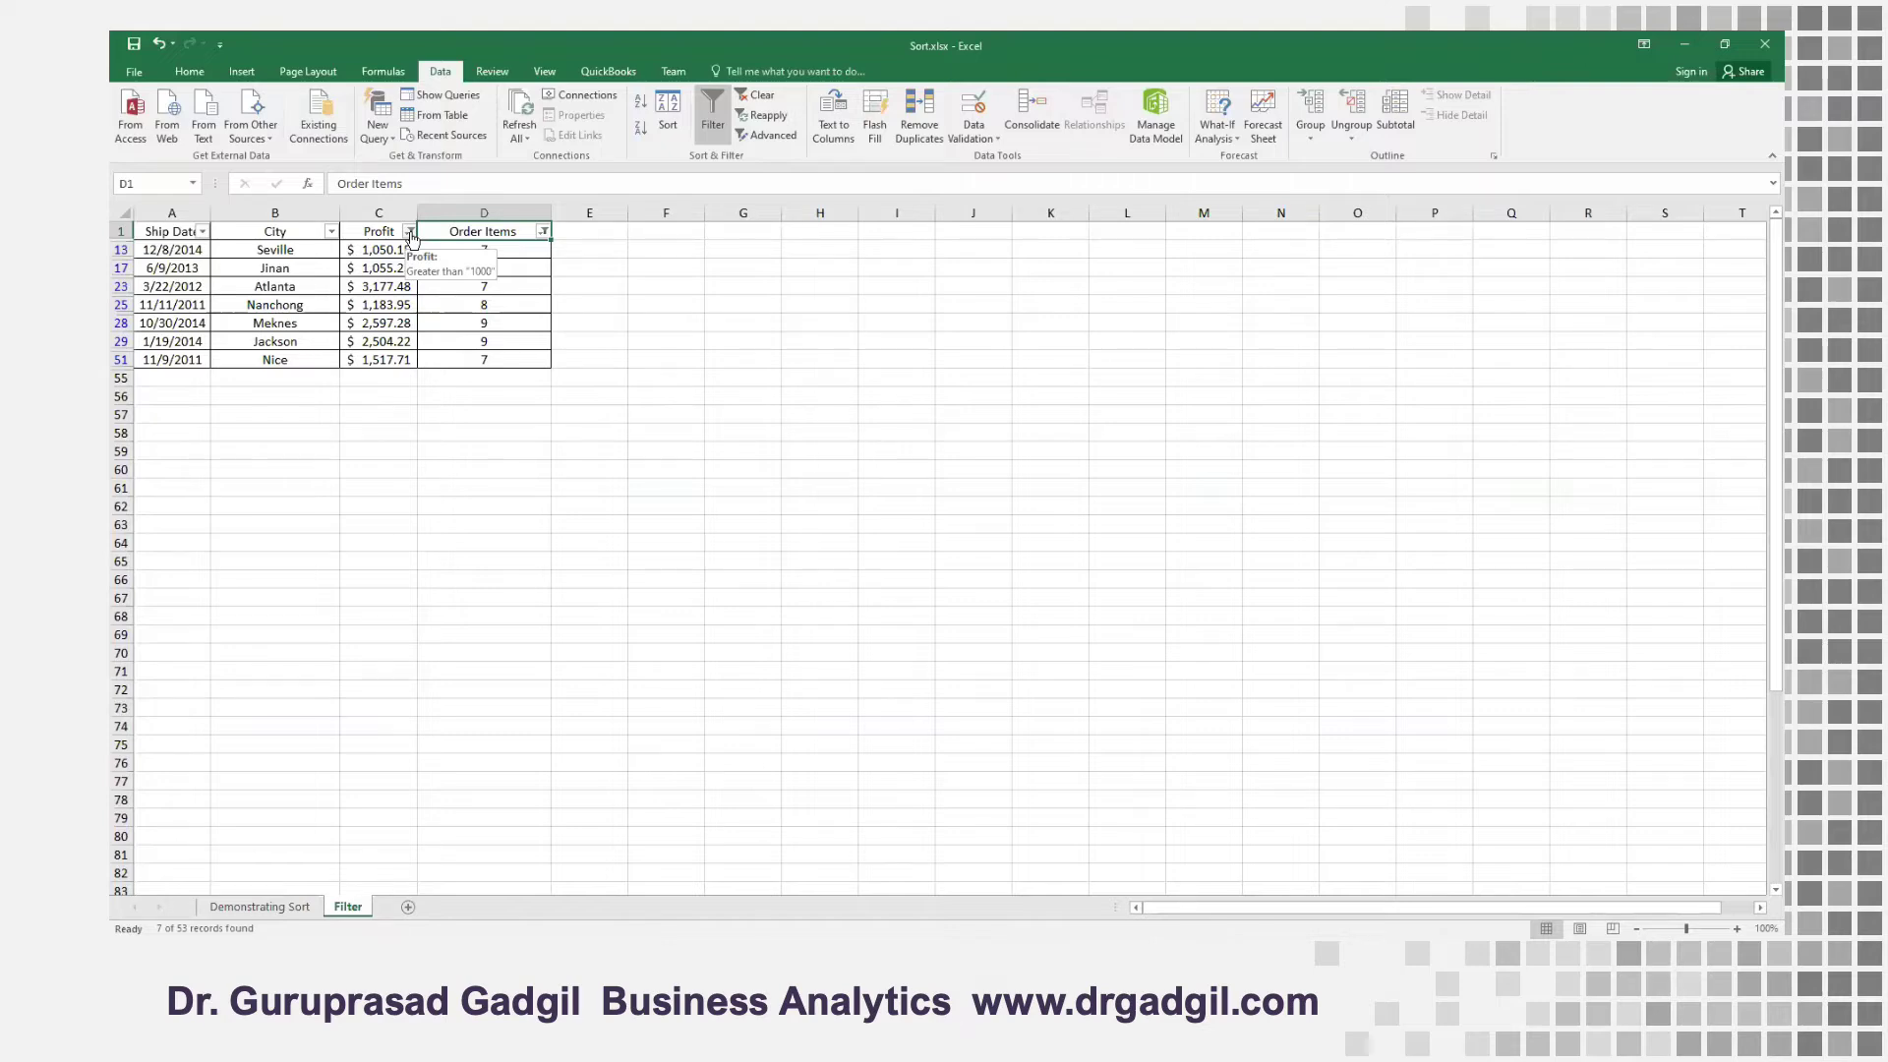
{"action": "left_click", "coordinate": [410, 233]}
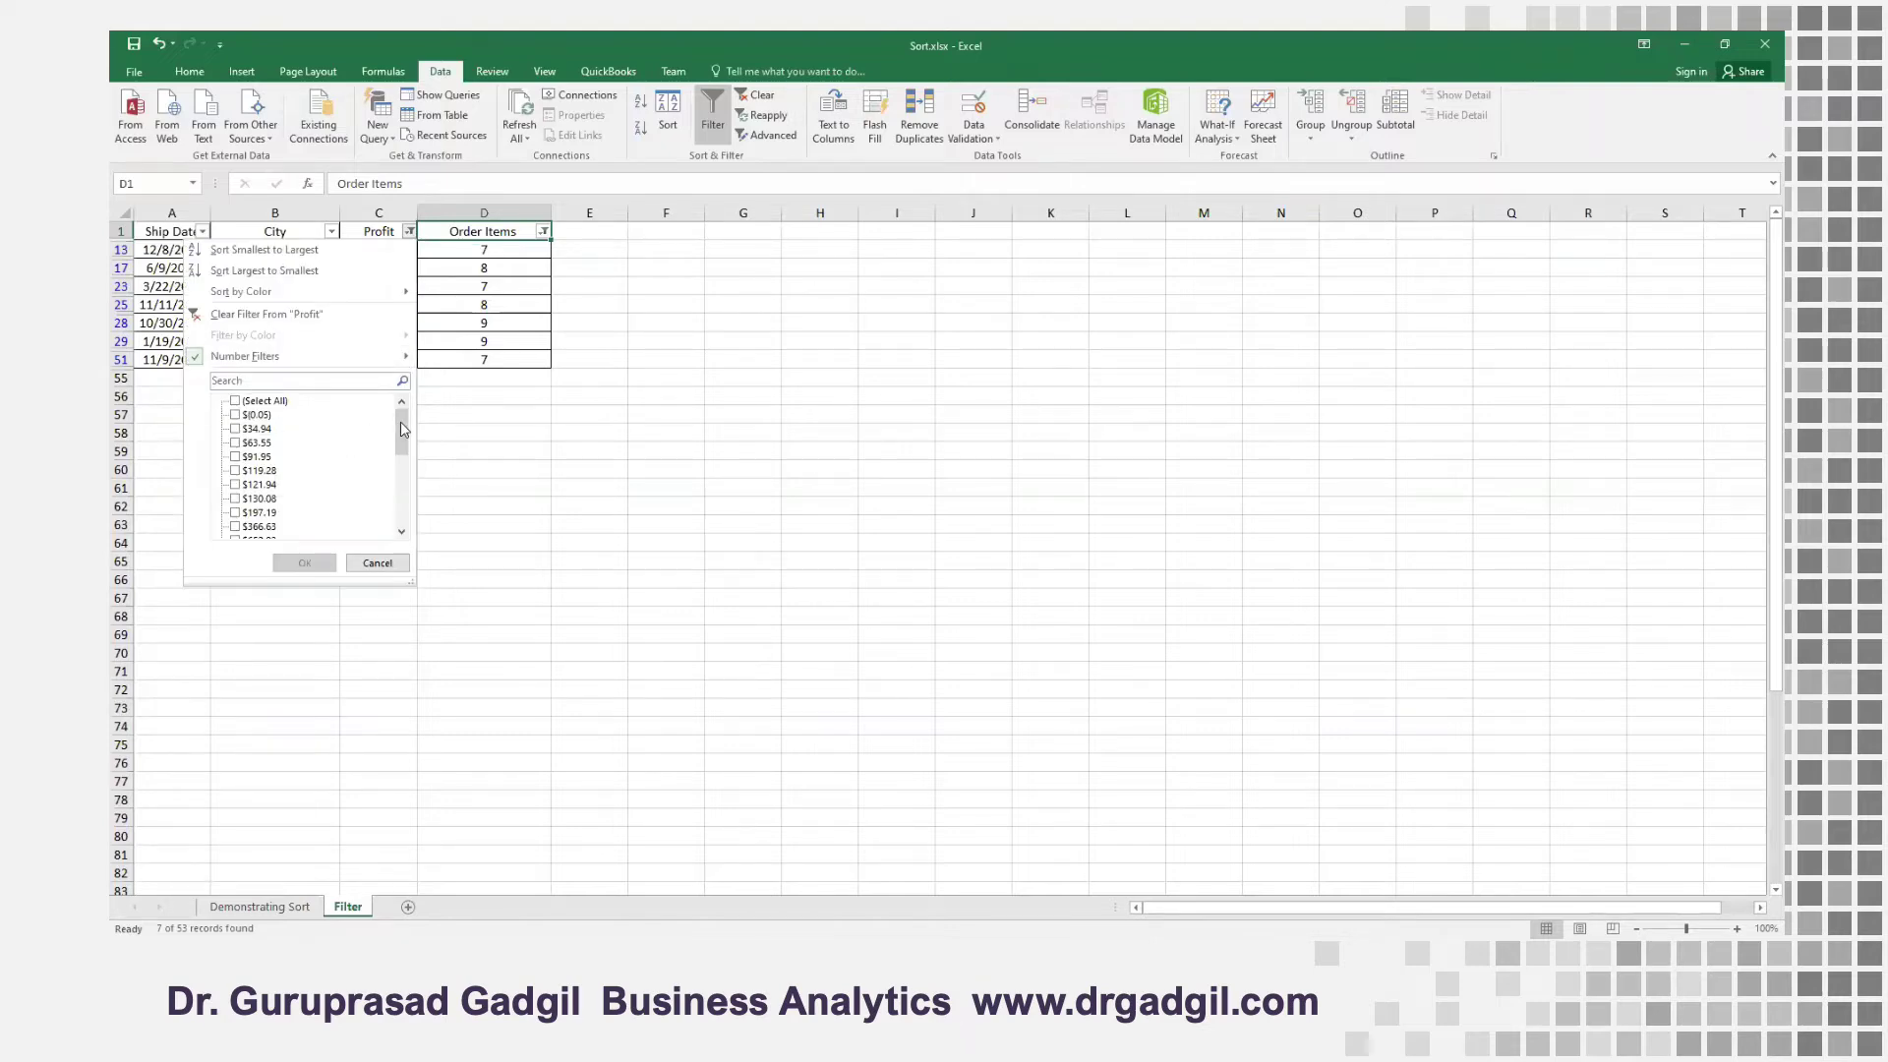
{"action": "left_click", "coordinate": [219, 360]}
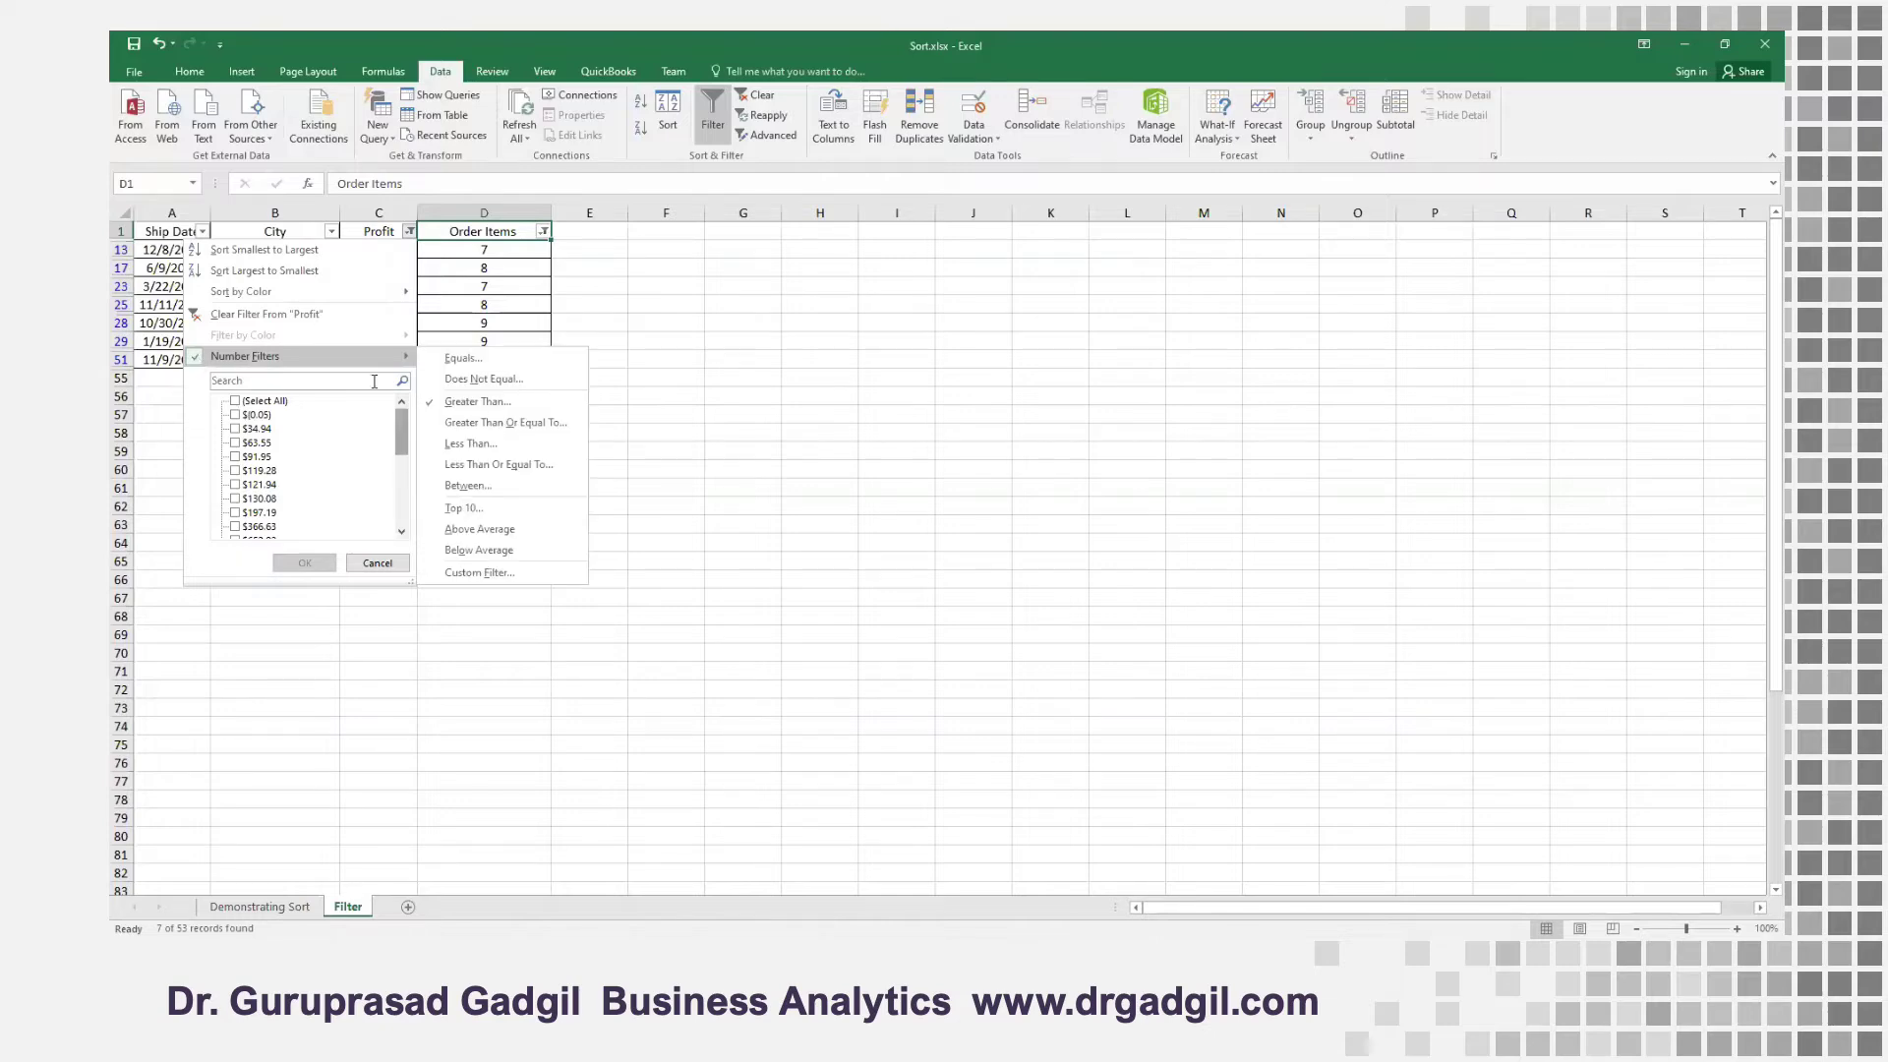
{"action": "left_click", "coordinate": [451, 403]}
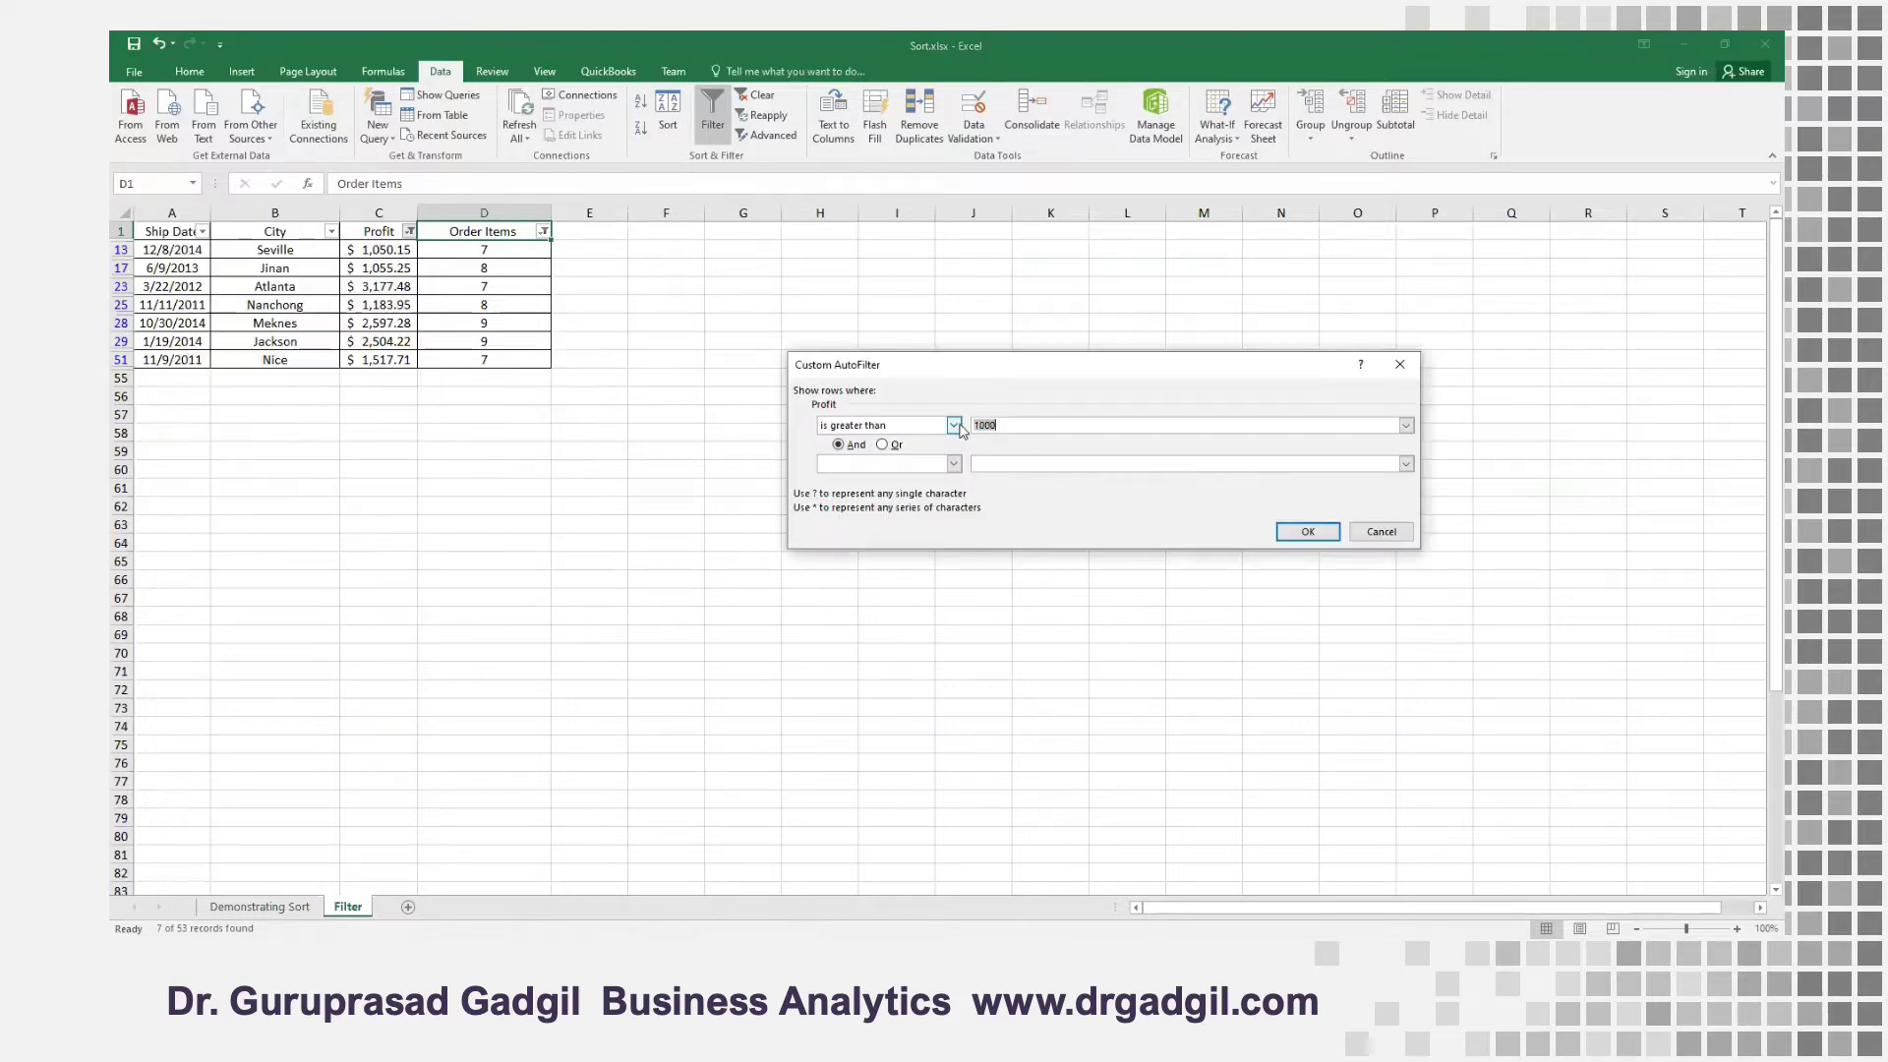
{"action": "left_click", "coordinate": [1308, 531]}
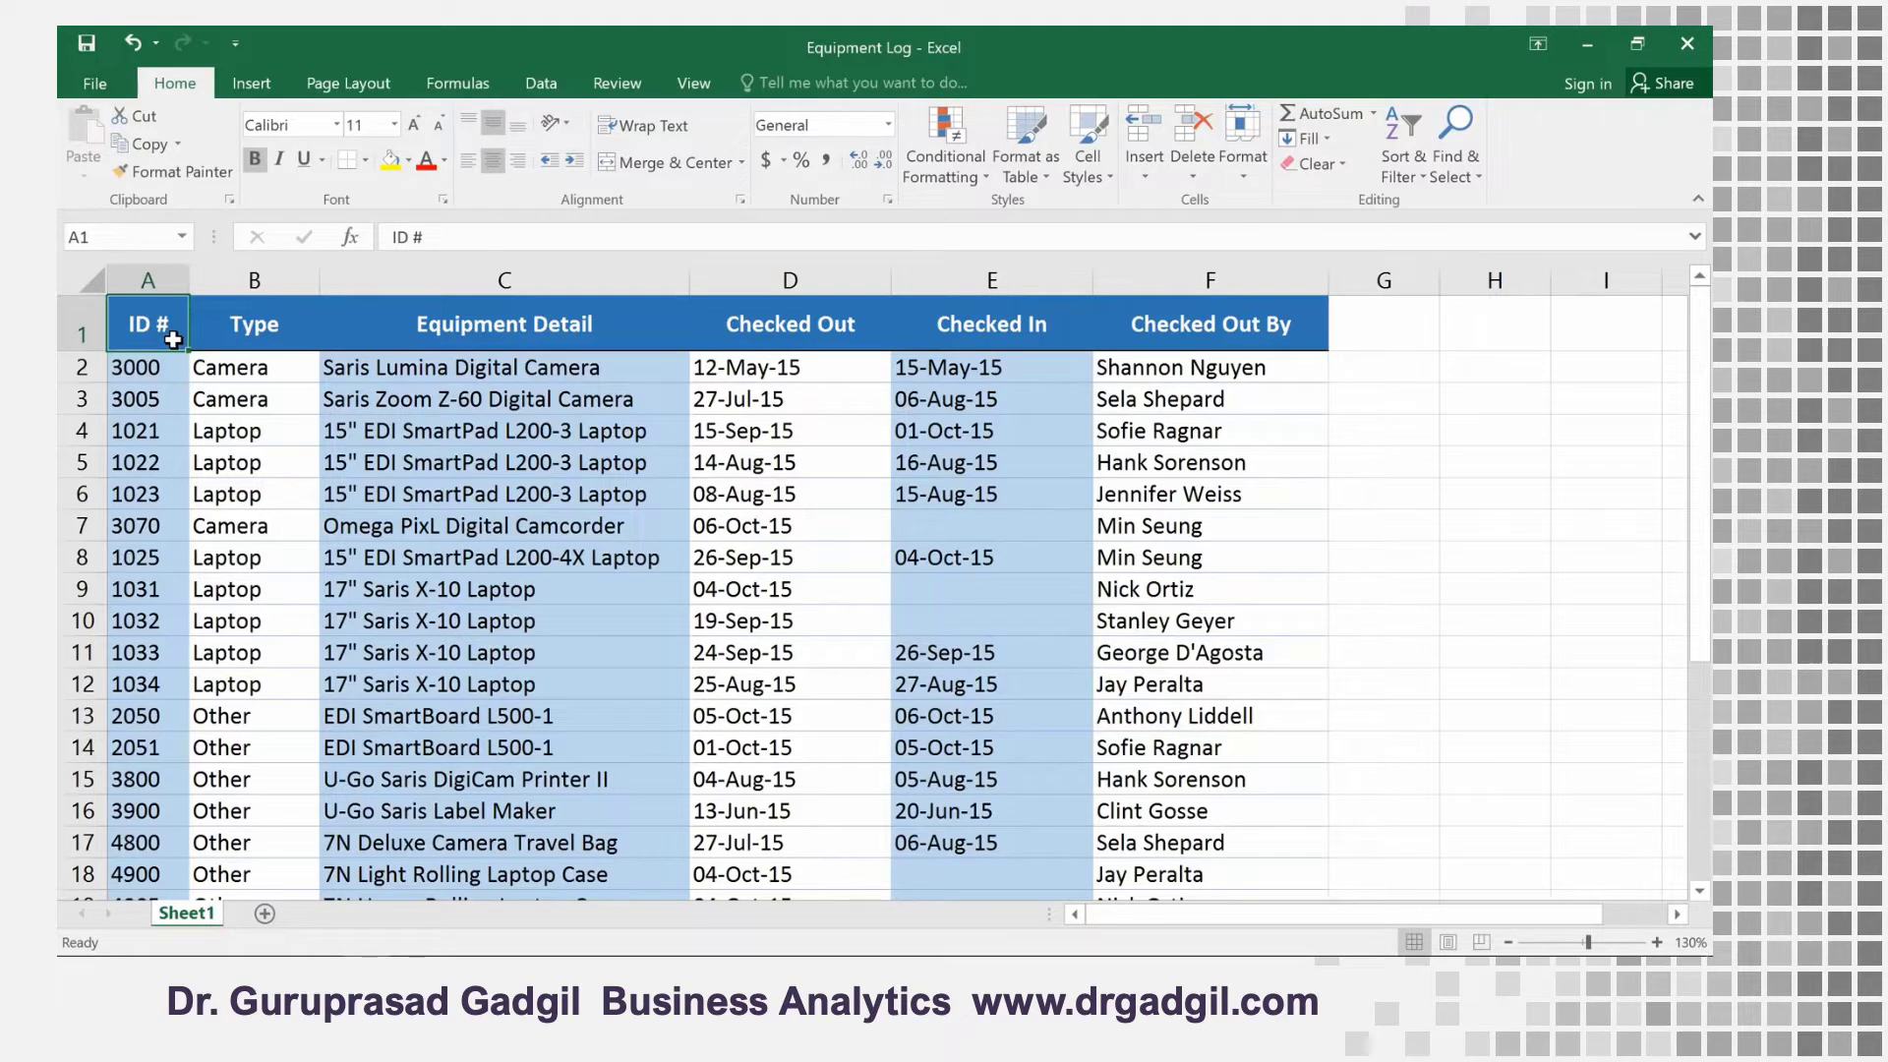
Select the header cells A1:F1 in the Equipment Log workbook and turn on filters for them
{"action": "left_click_drag", "start_coordinate": [173, 340], "coordinate": [1188, 337]}
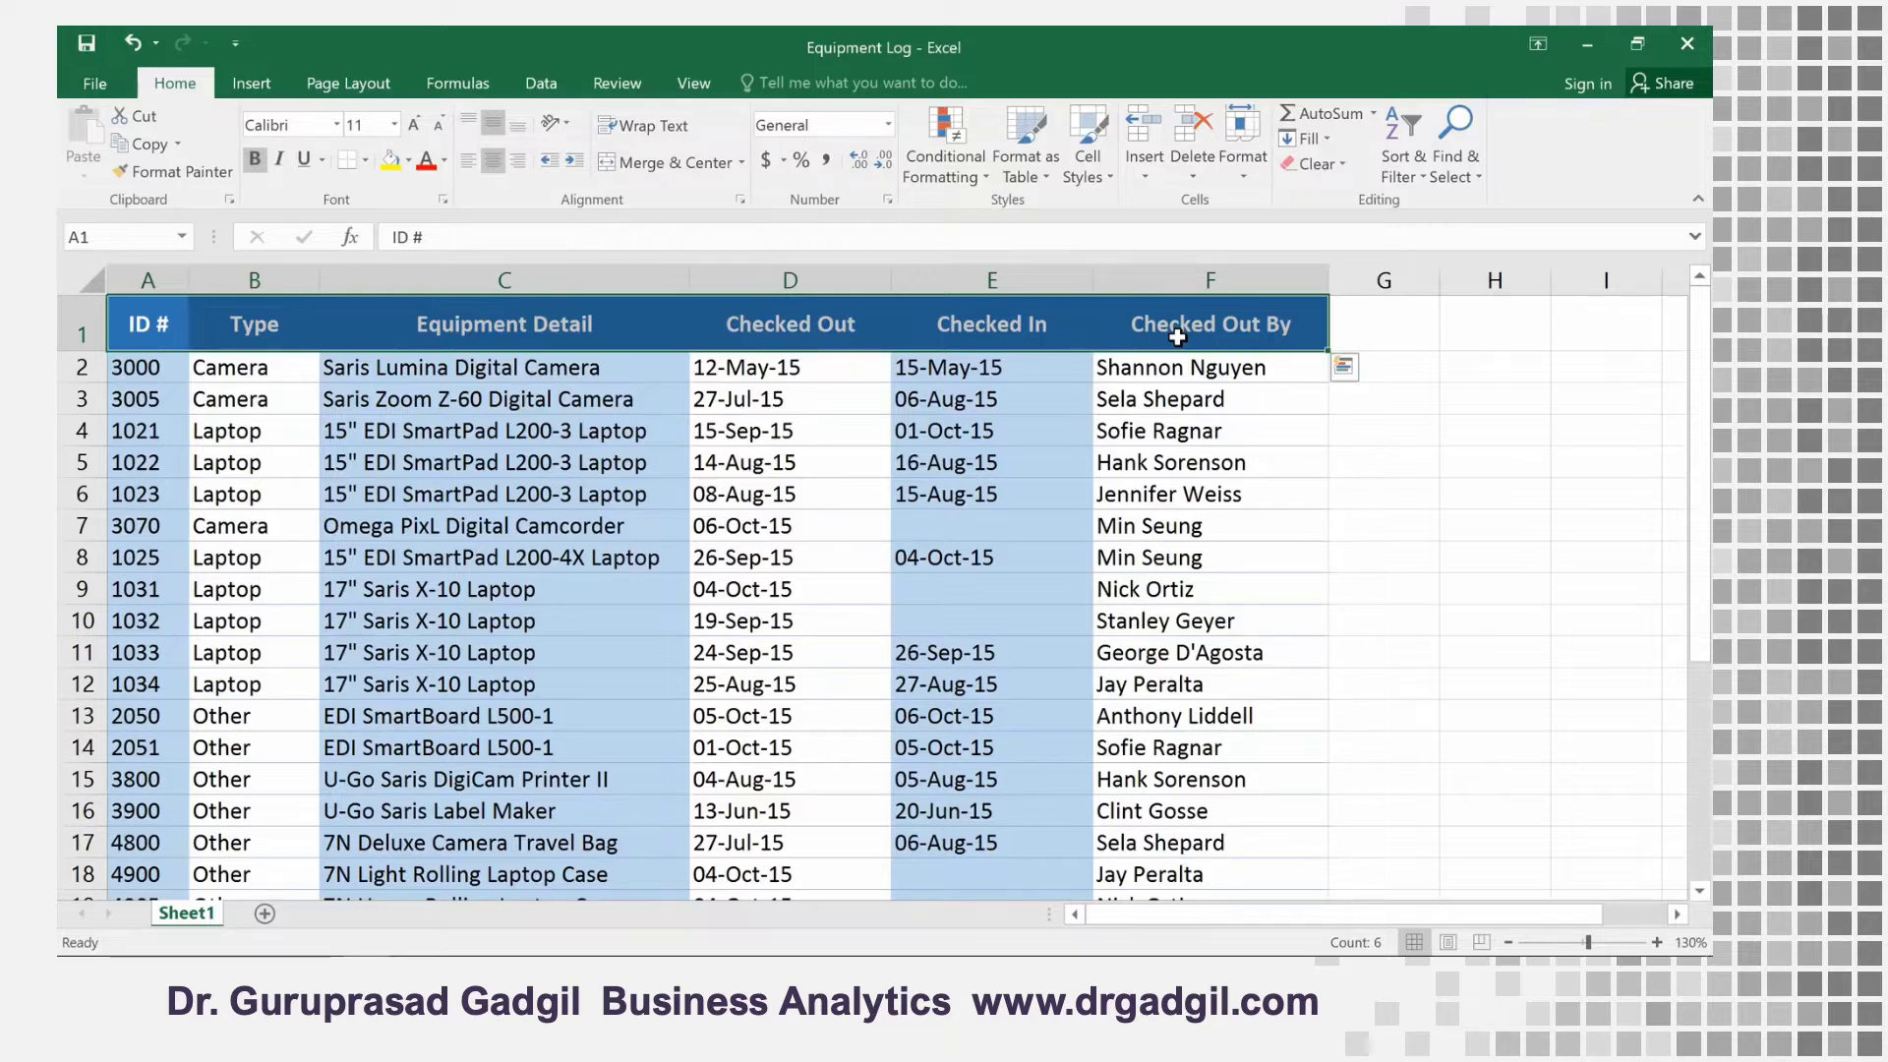
{"action": "left_click", "coordinate": [533, 91]}
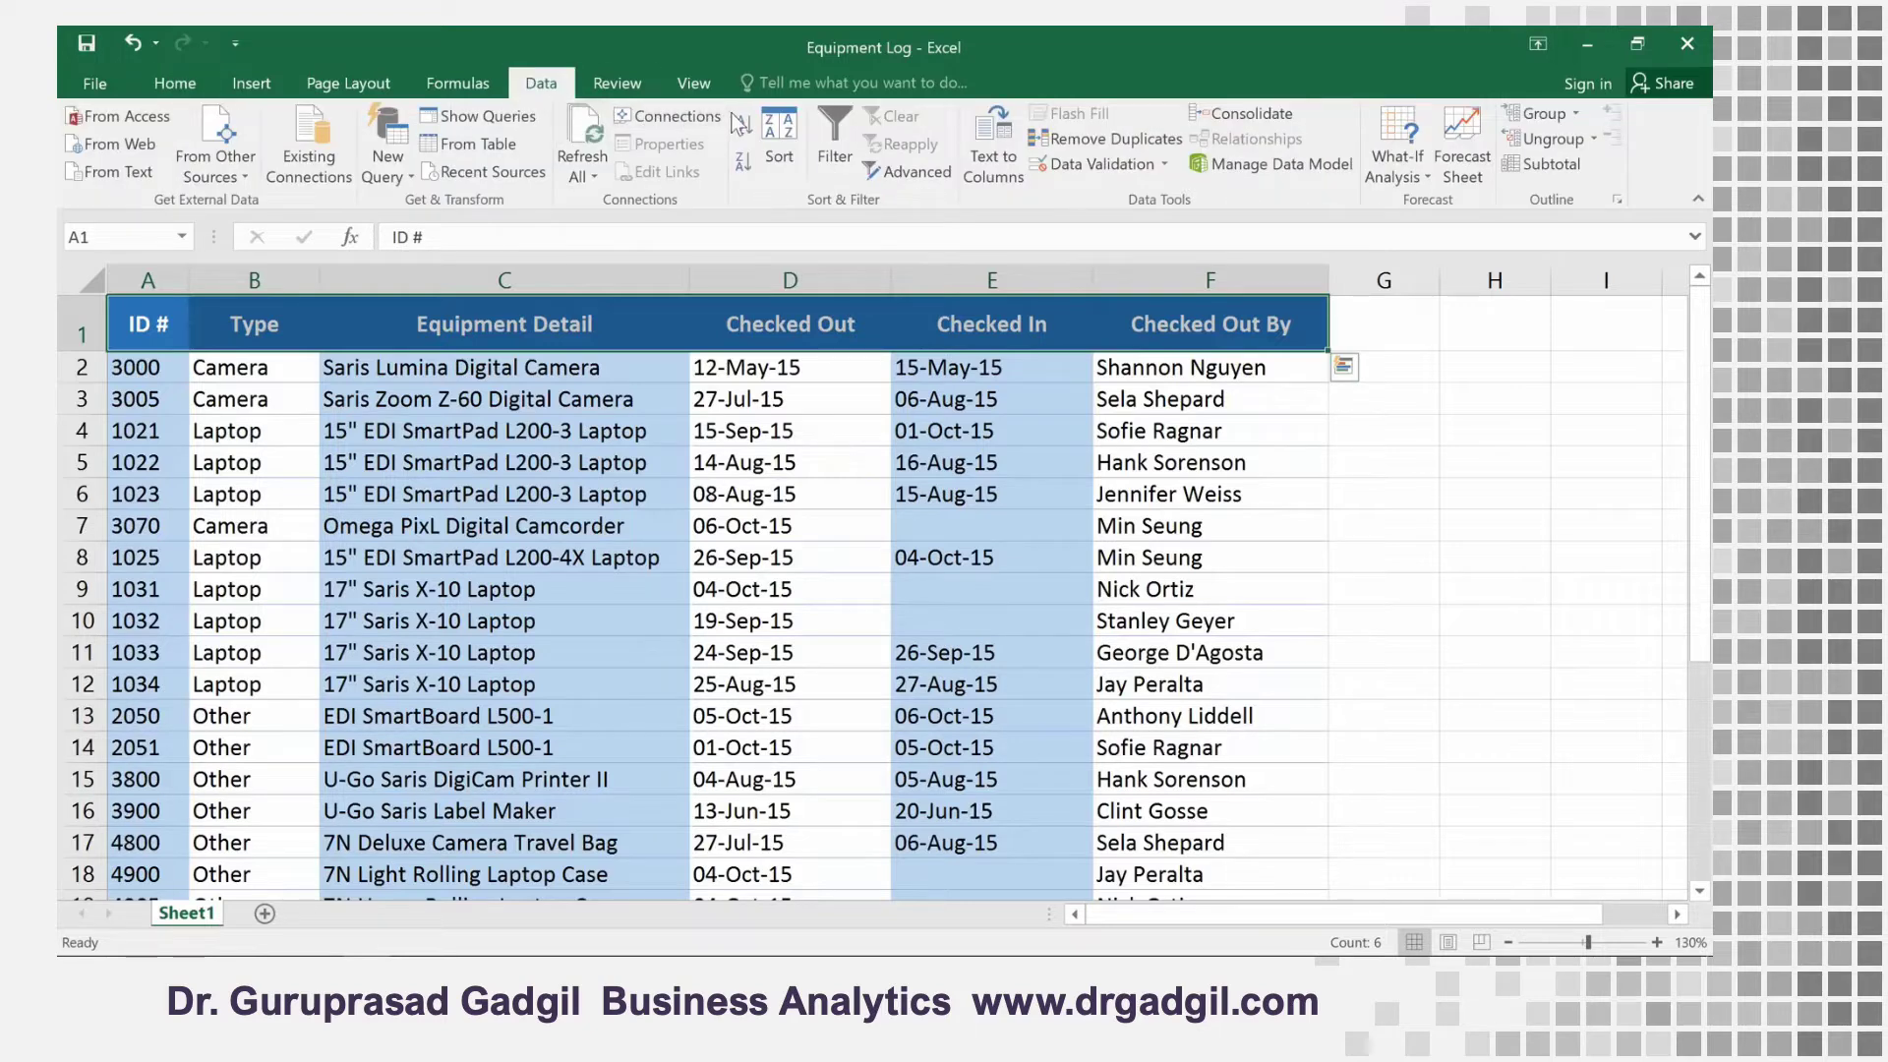
{"action": "left_click", "coordinate": [823, 120]}
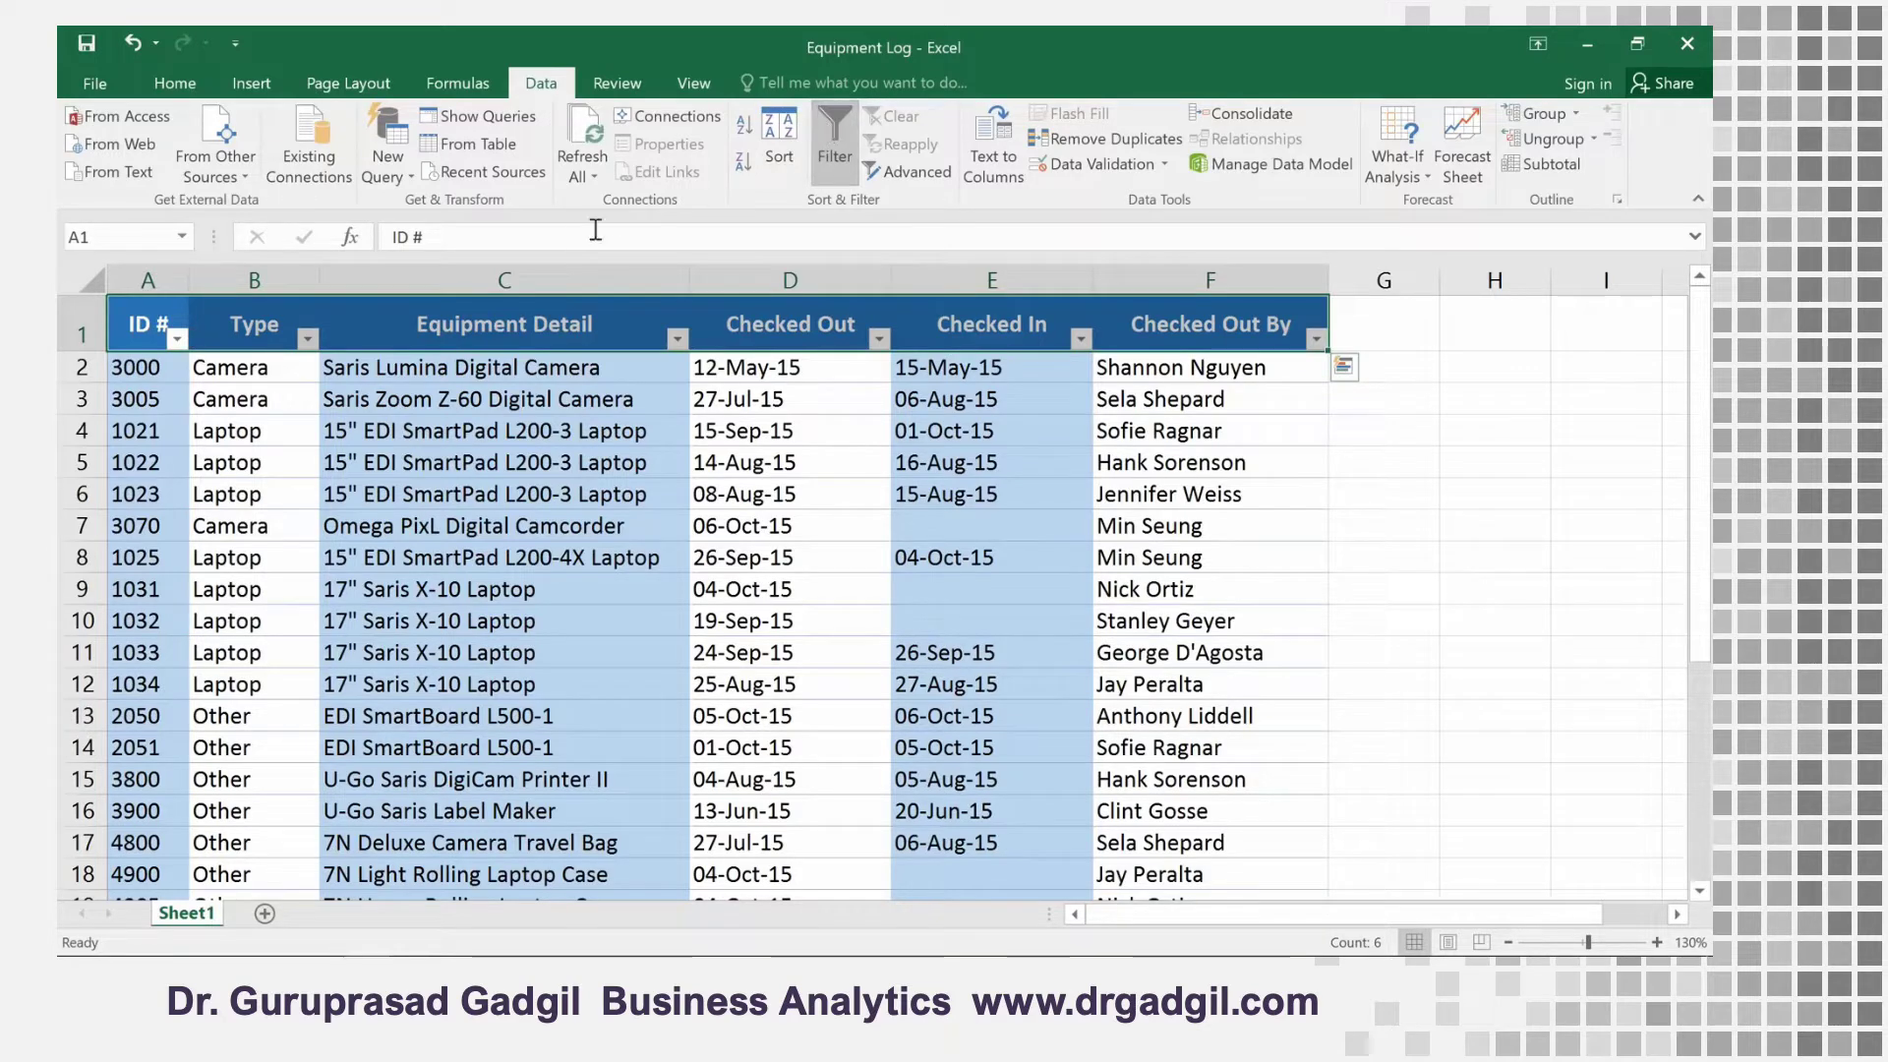
Filter the Type column to show only Laptop and Projector entries
{"action": "left_click", "coordinate": [293, 317]}
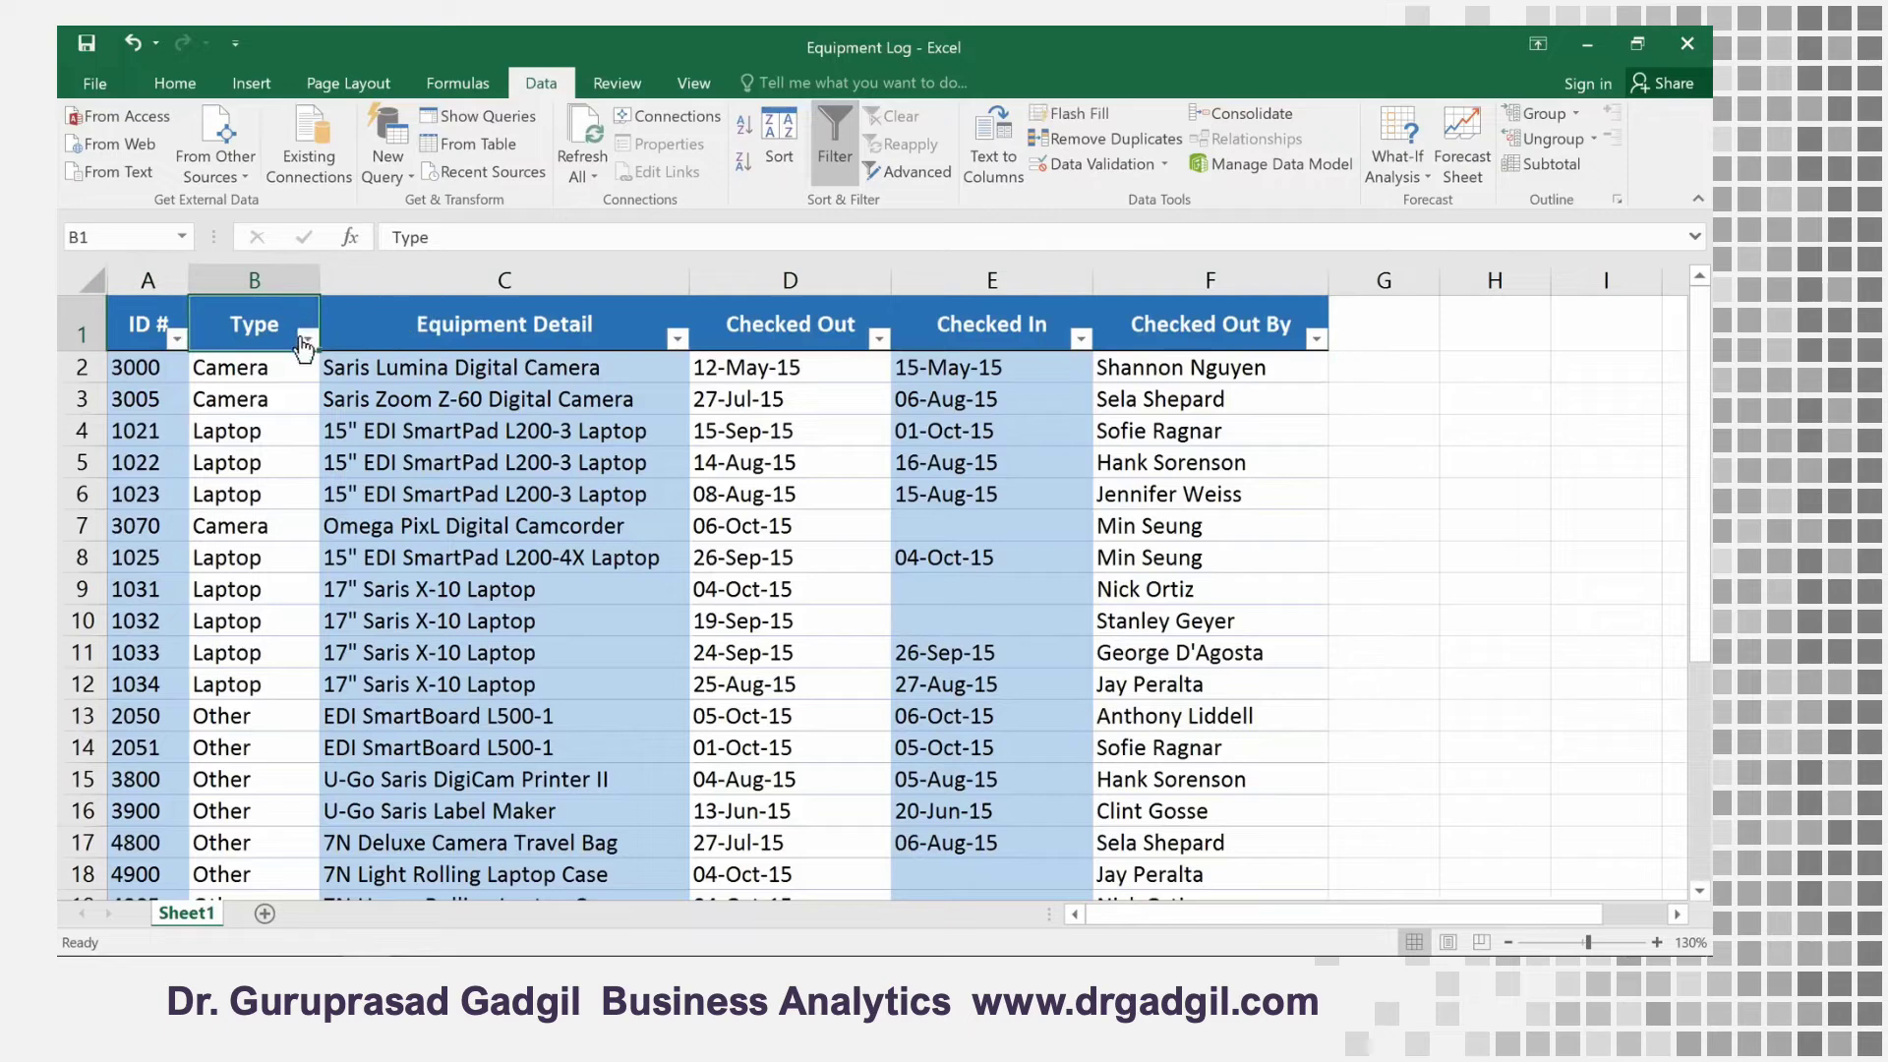
{"action": "left_click", "coordinate": [307, 338]}
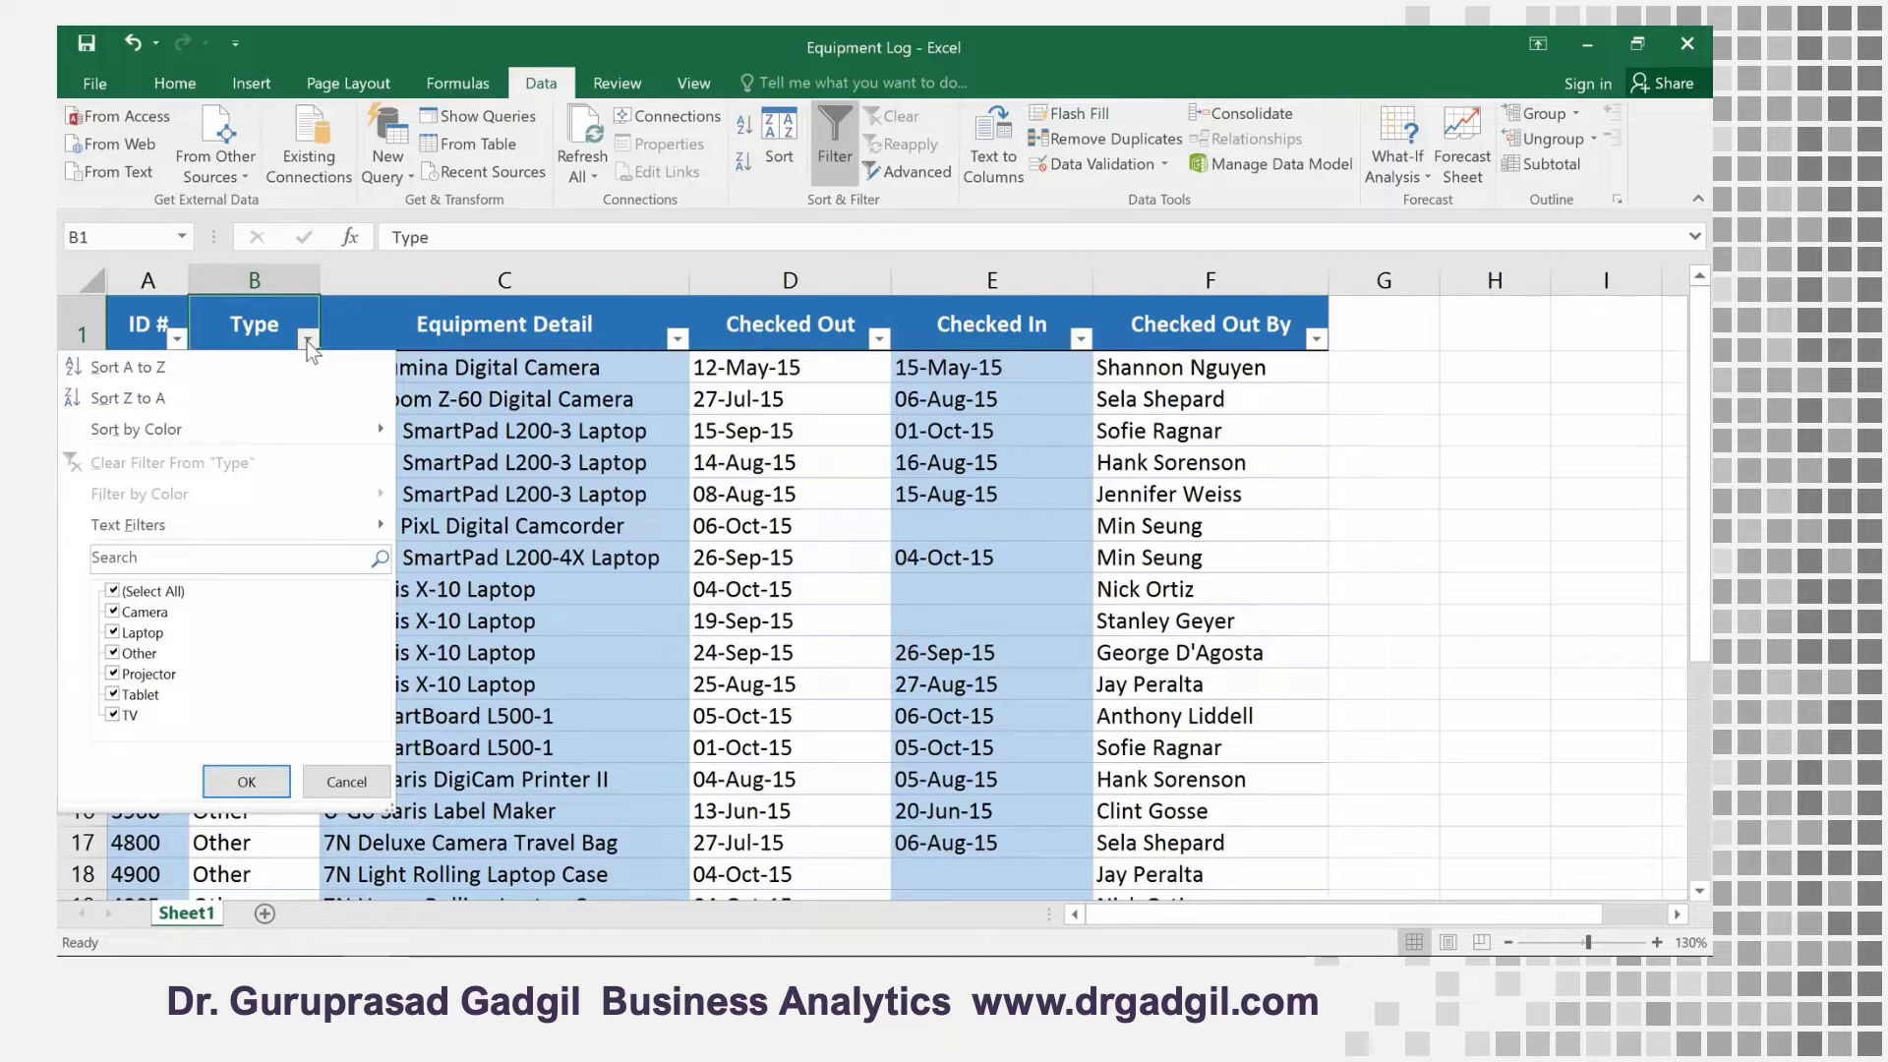
{"action": "left_click", "coordinate": [114, 593]}
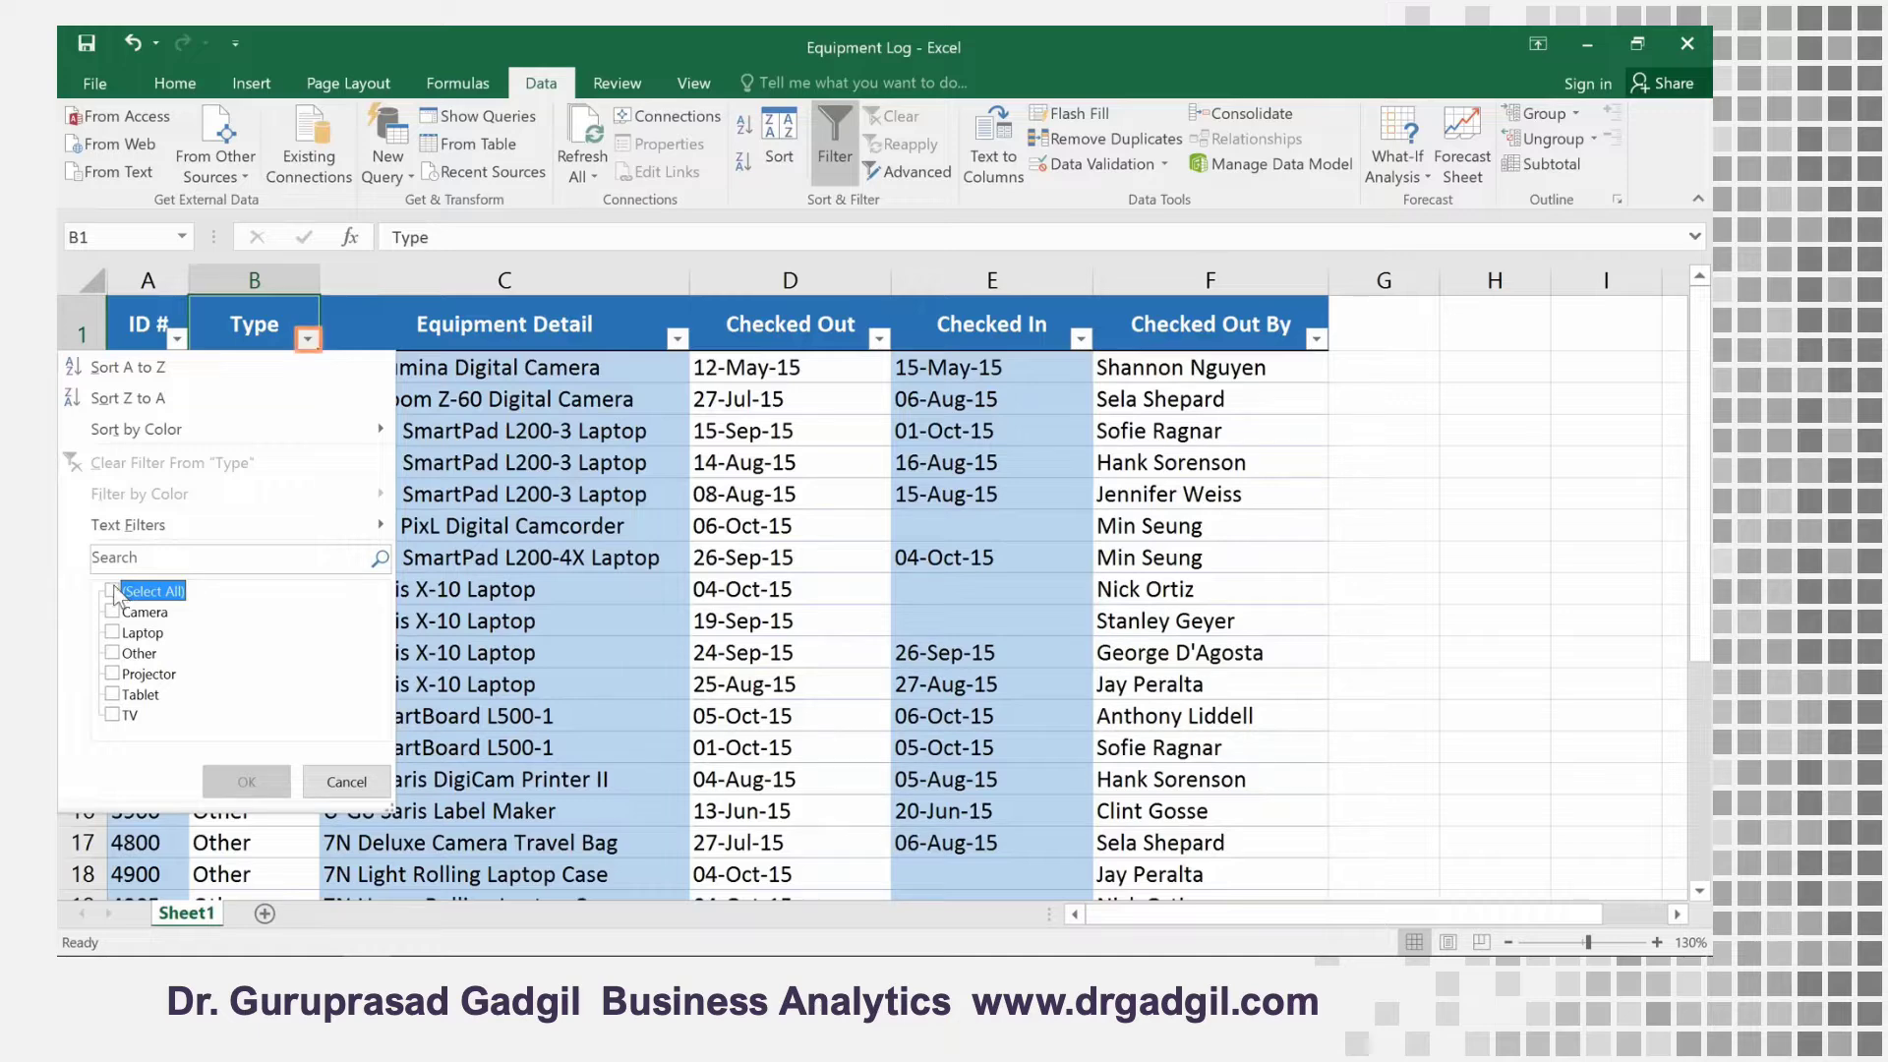
{"action": "left_click", "coordinate": [114, 633]}
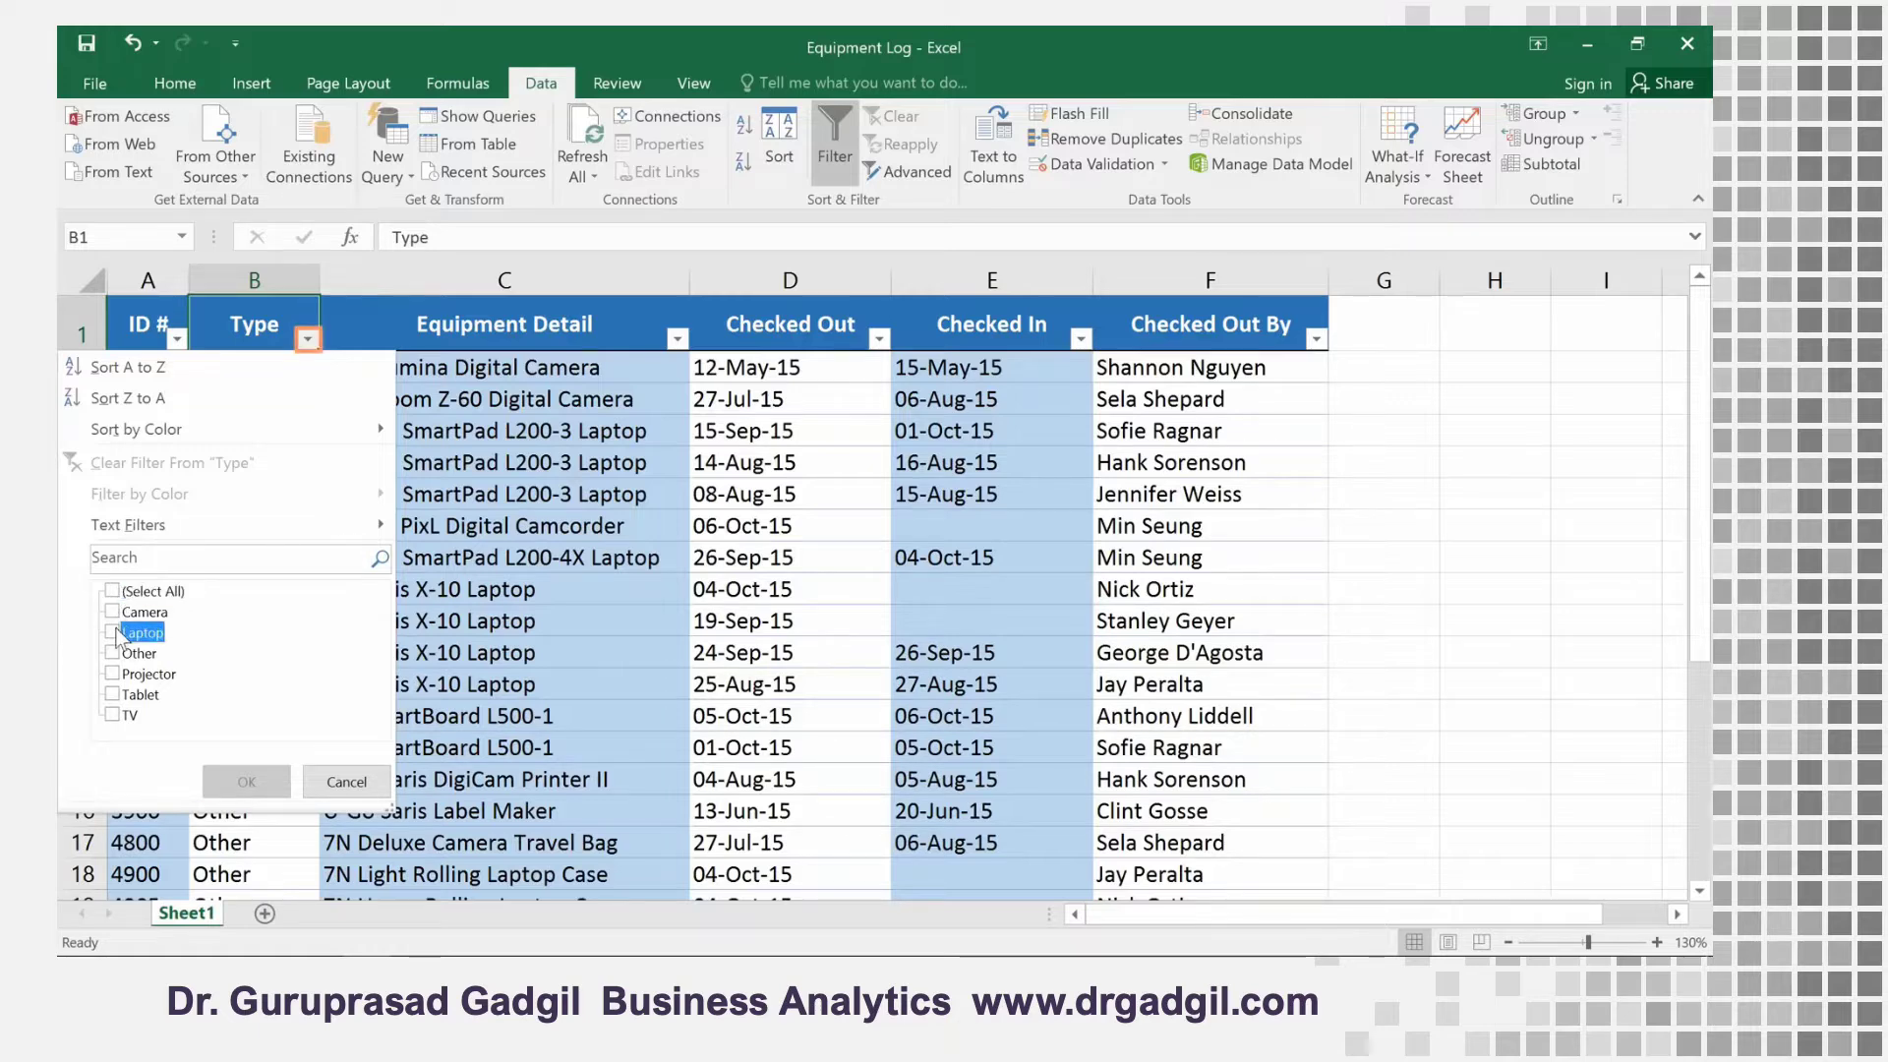
{"action": "left_click", "coordinate": [114, 674]}
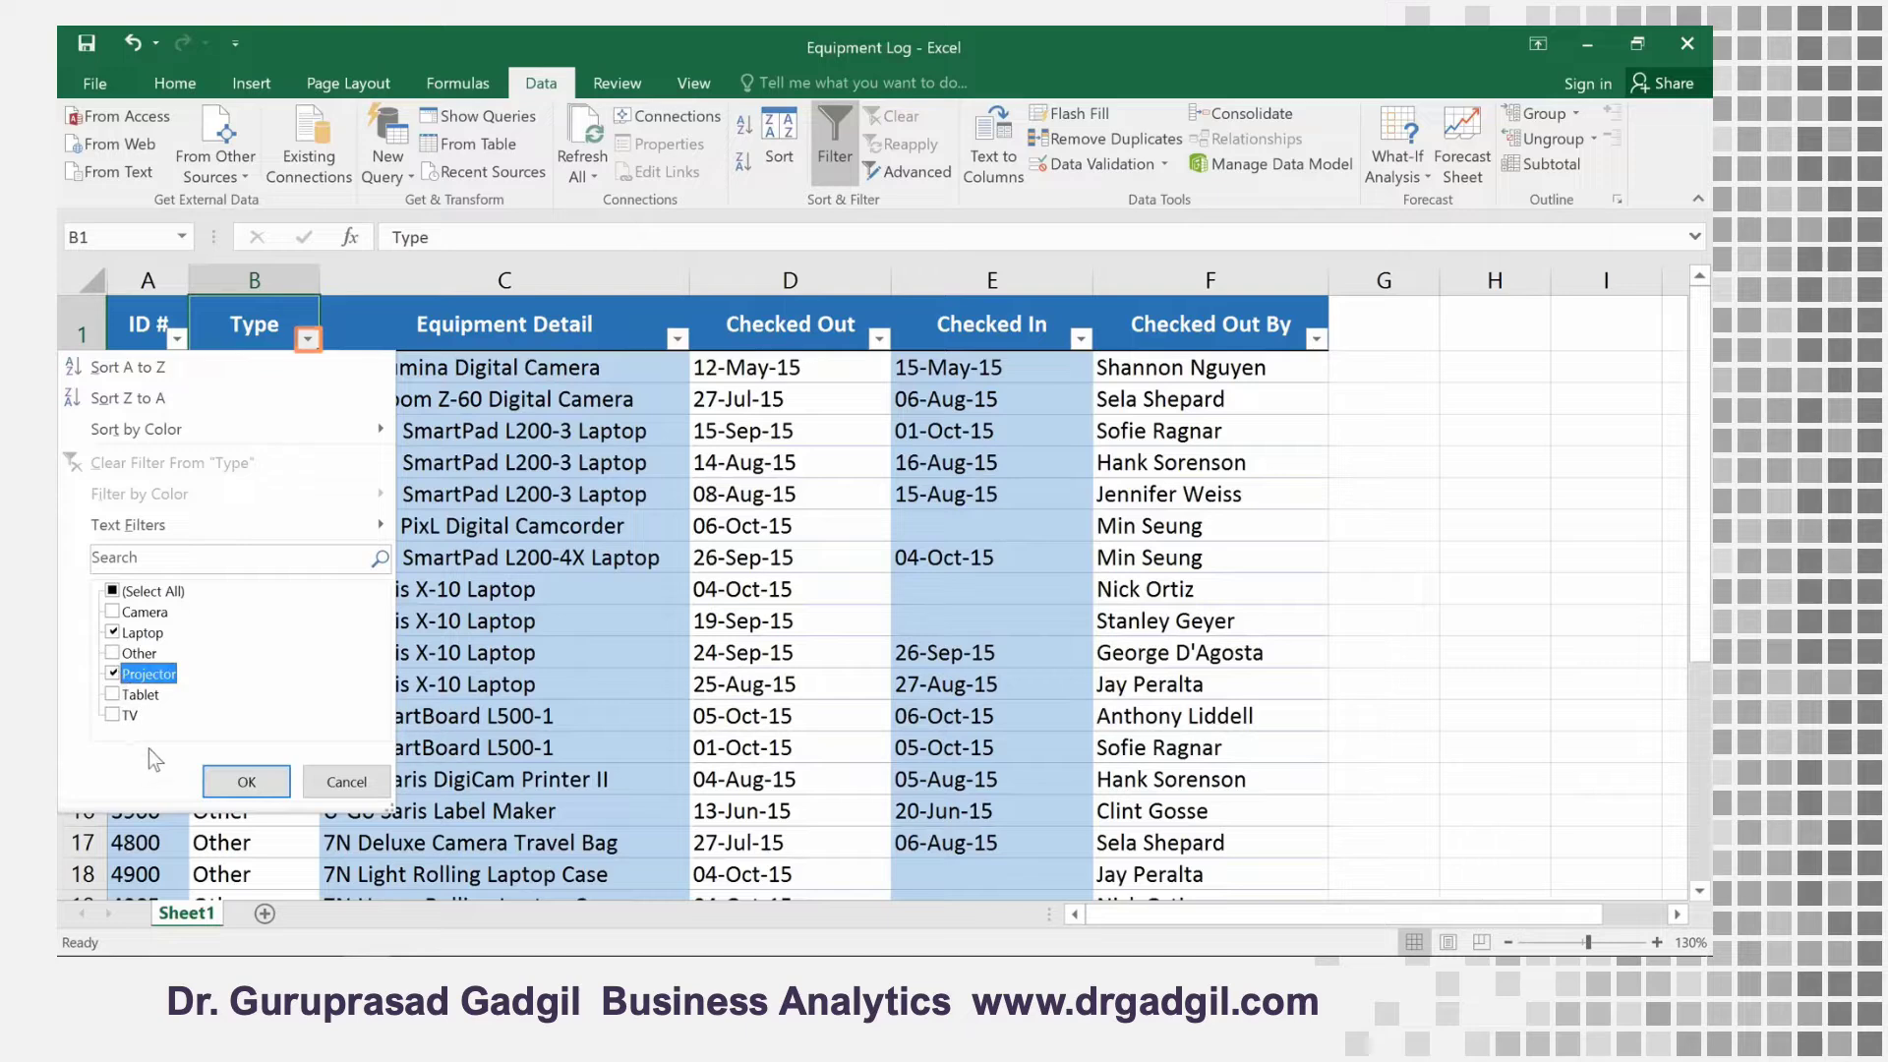
{"action": "left_click", "coordinate": [244, 782]}
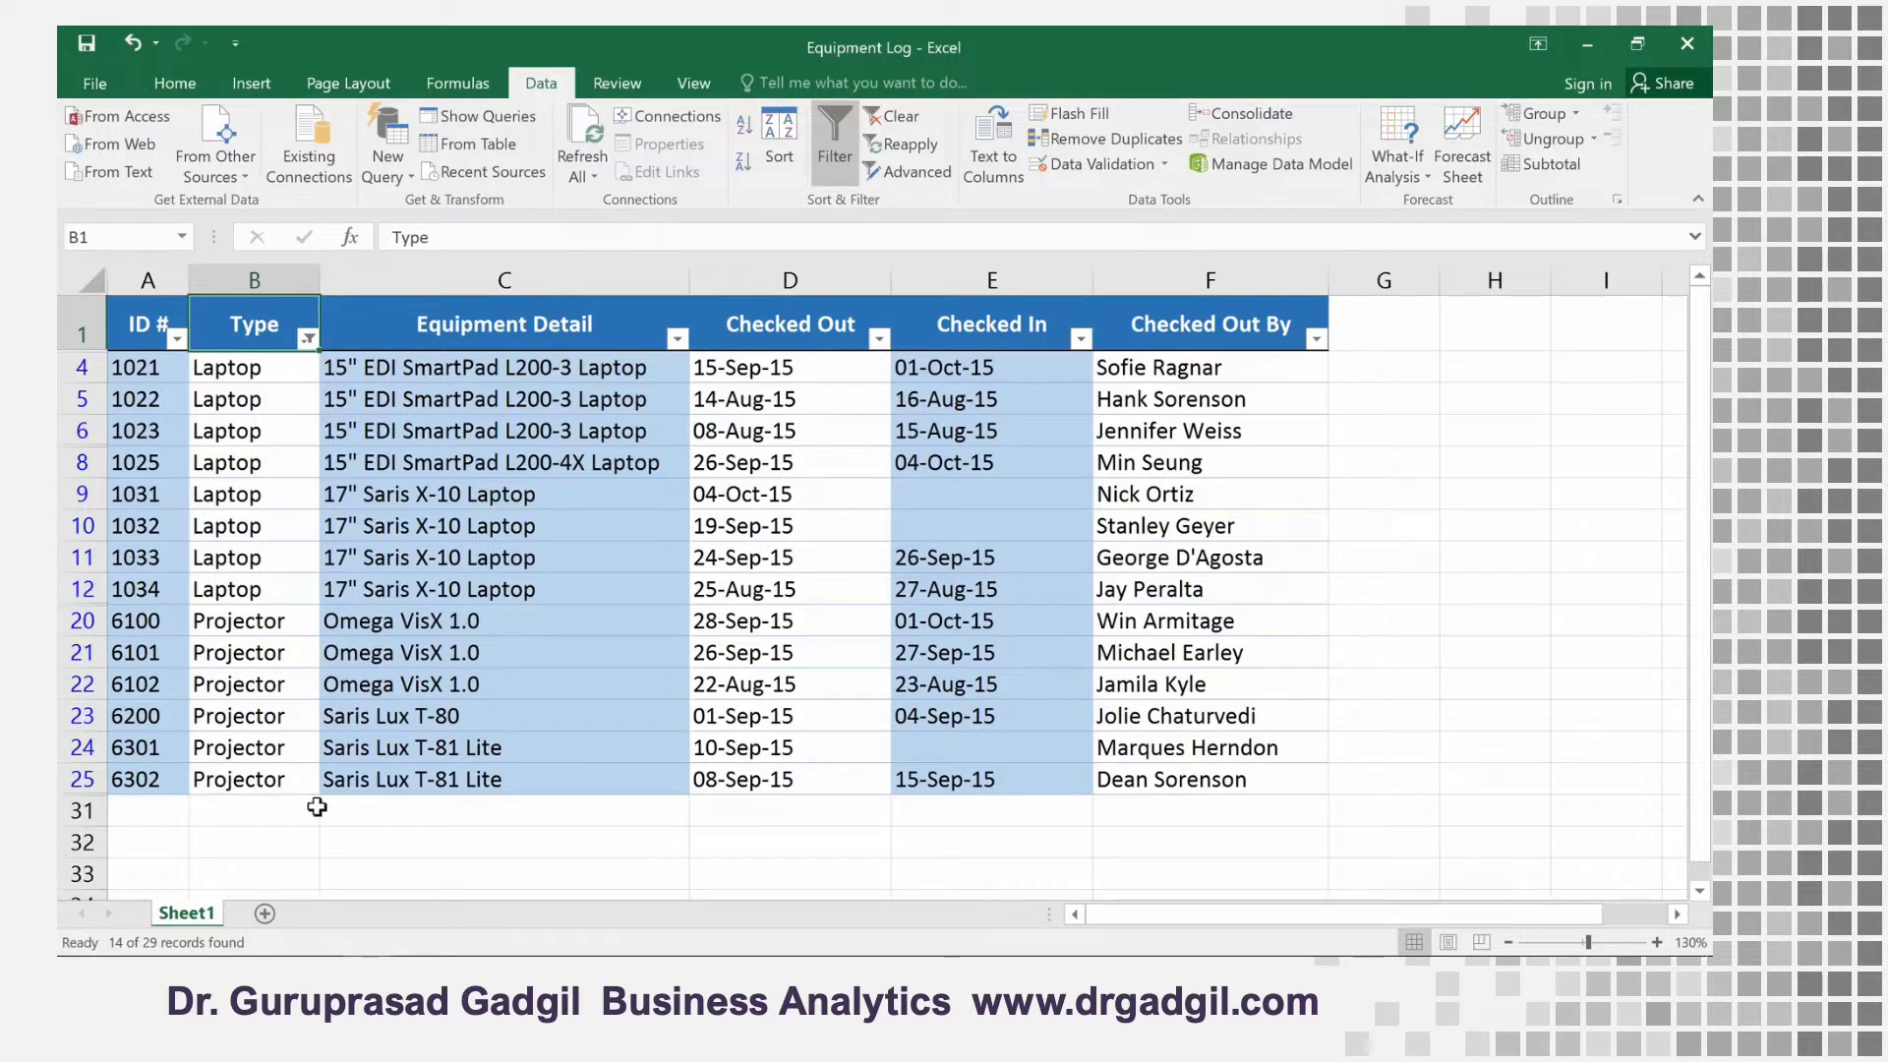
Filter the Checked Out column to August 2015 by excluding September and October
{"action": "left_click", "coordinate": [878, 338]}
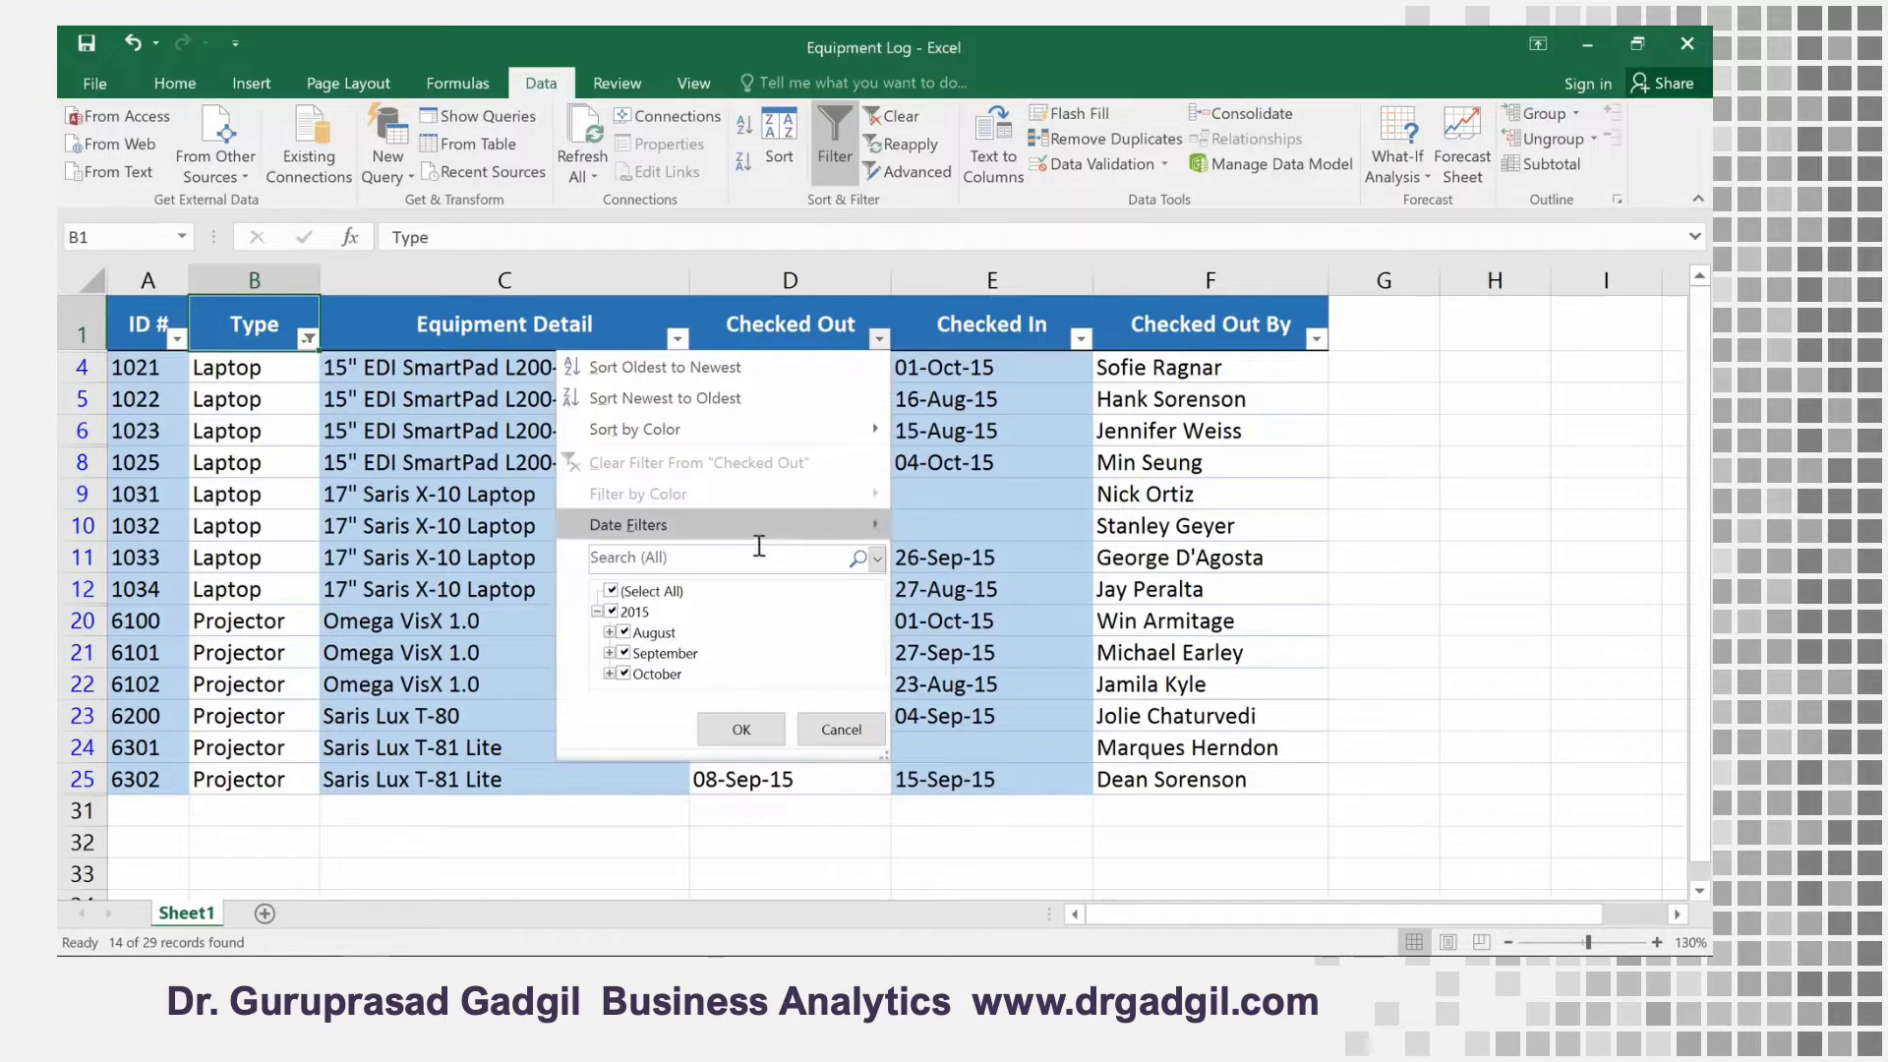
{"action": "left_click", "coordinate": [623, 653]}
{"action": "left_click", "coordinate": [624, 673]}
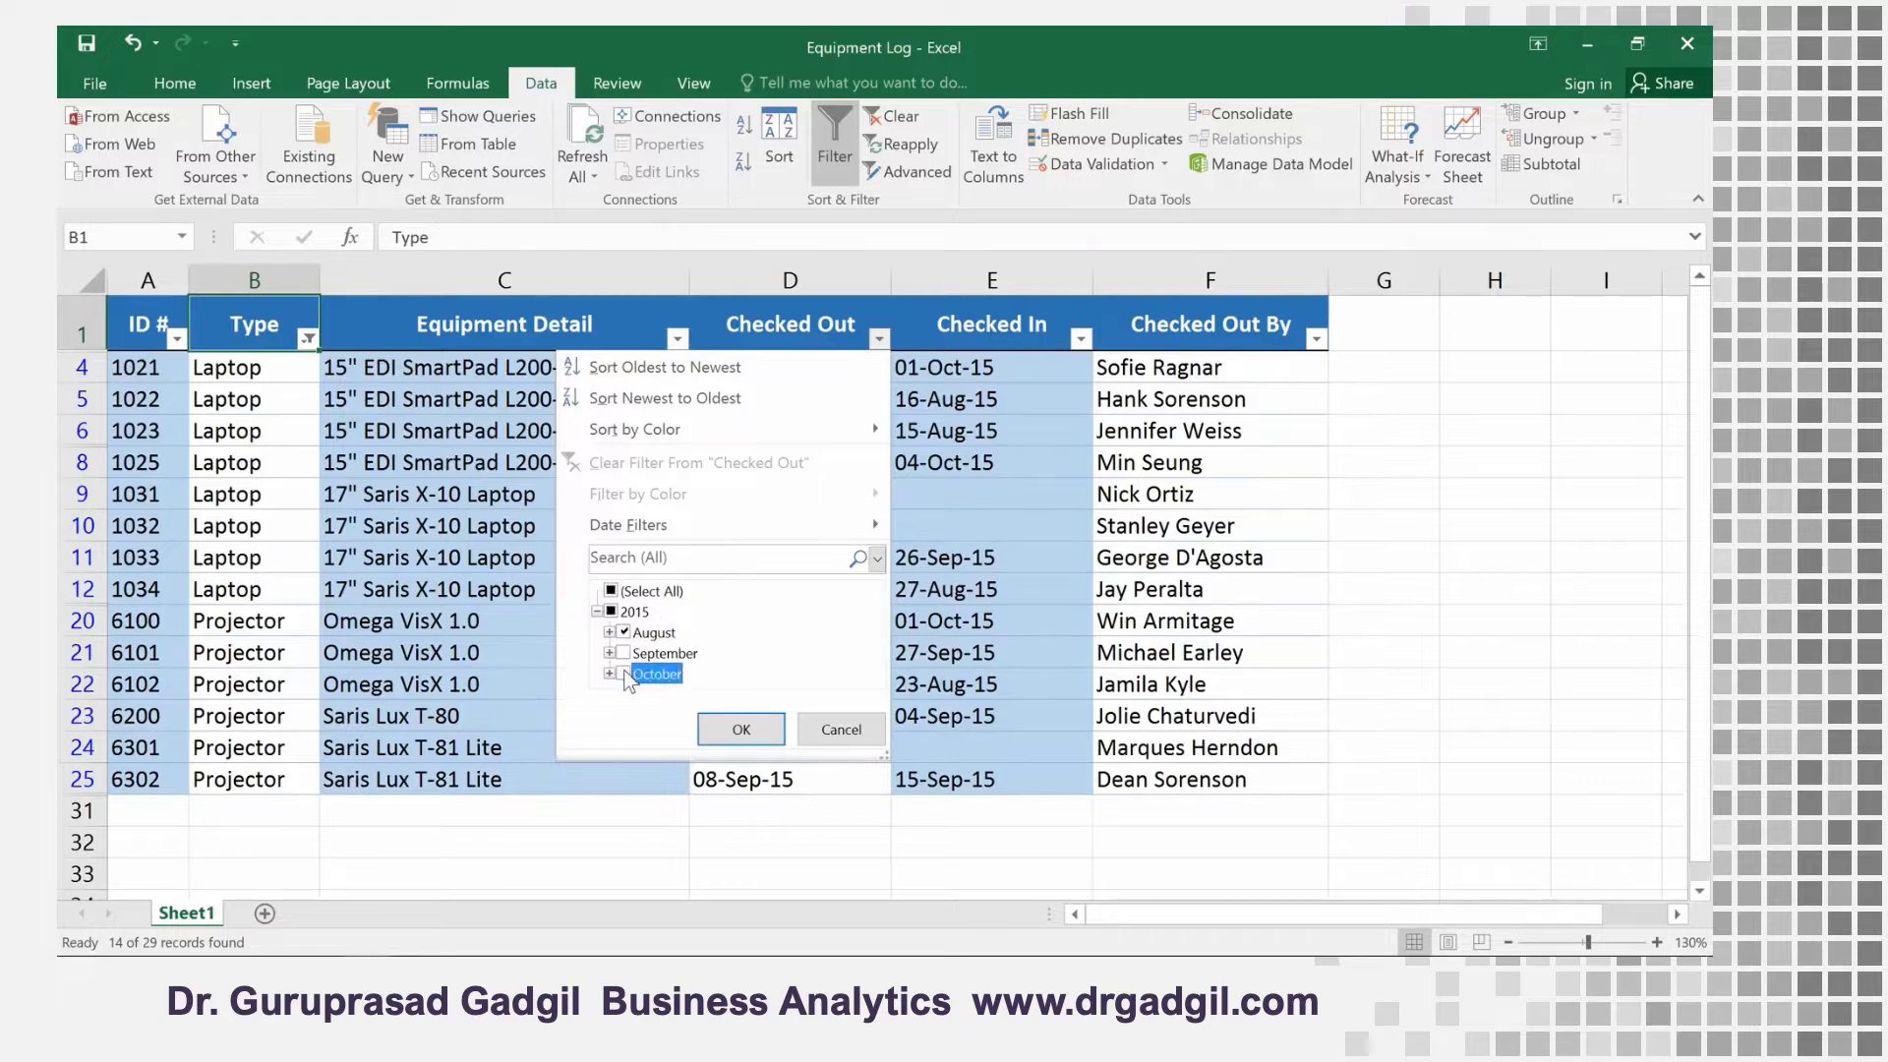
{"action": "left_click", "coordinate": [711, 728]}
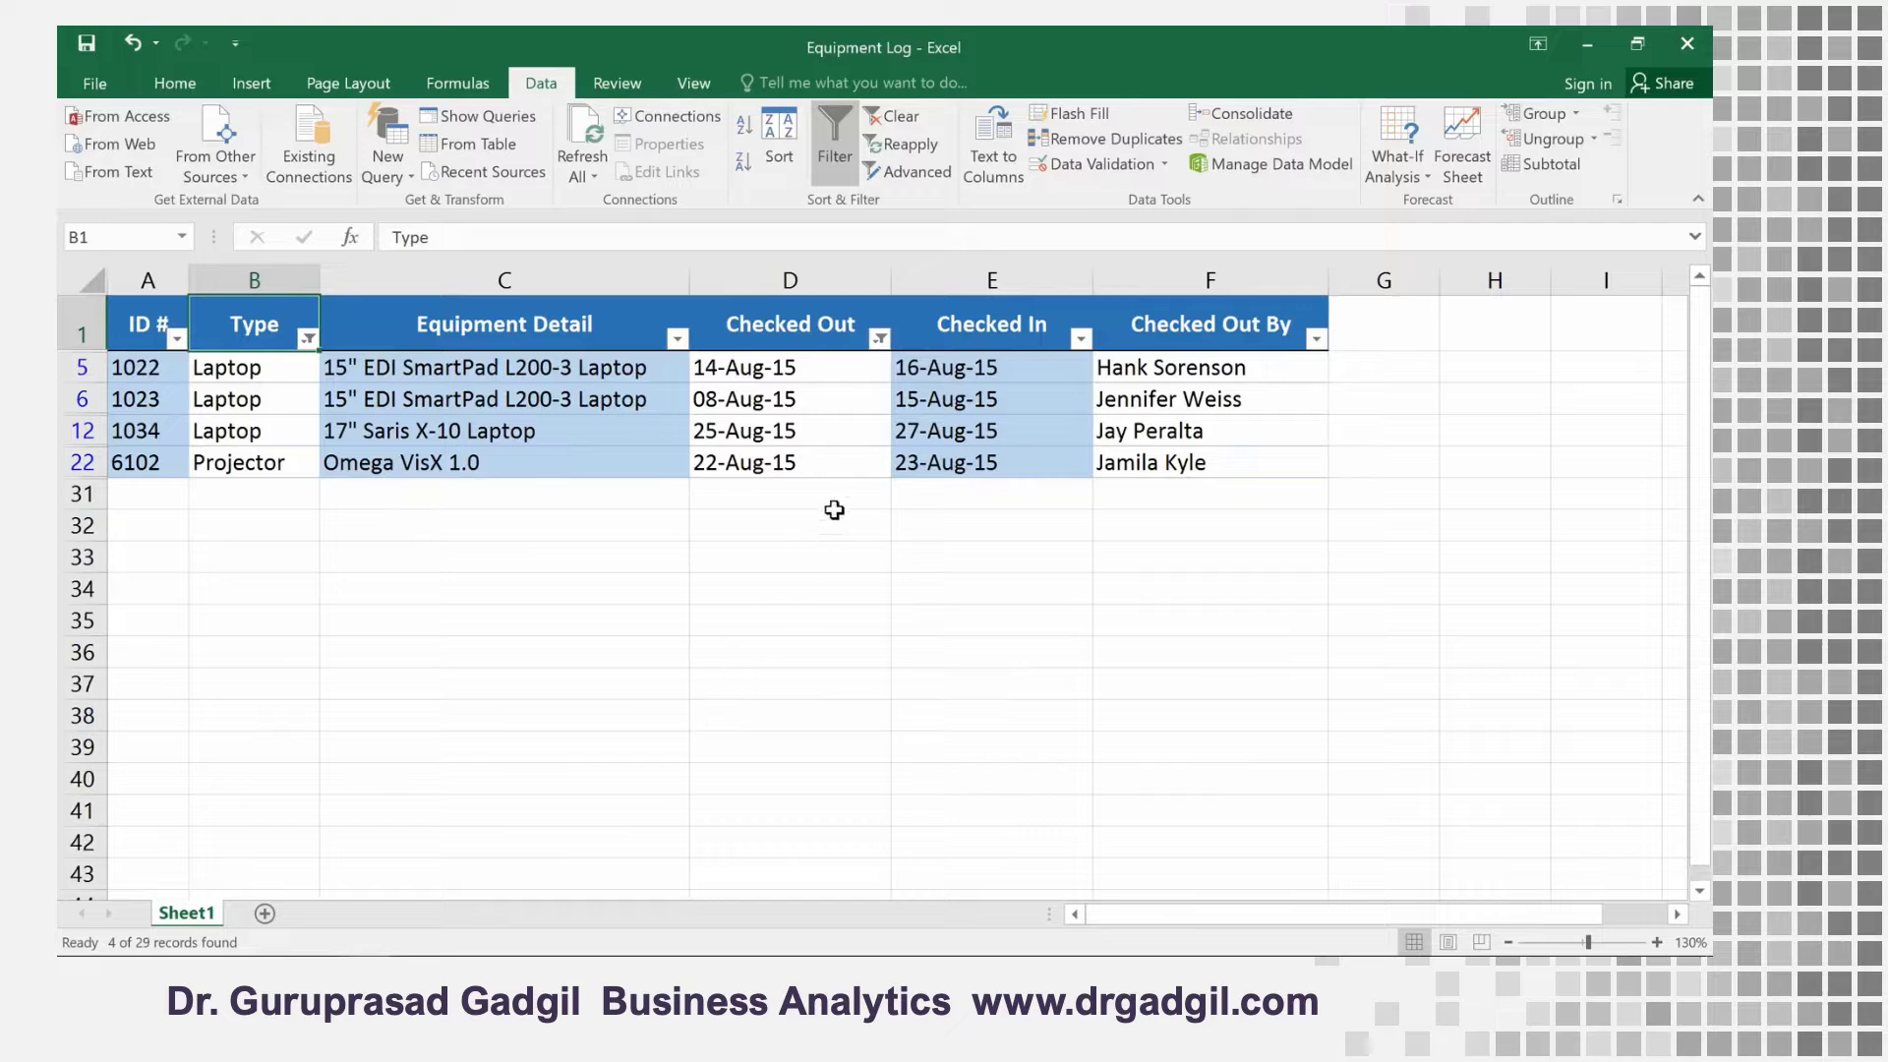
Clear the filters from the Checked Out and Type columns
{"action": "left_click", "coordinate": [880, 340]}
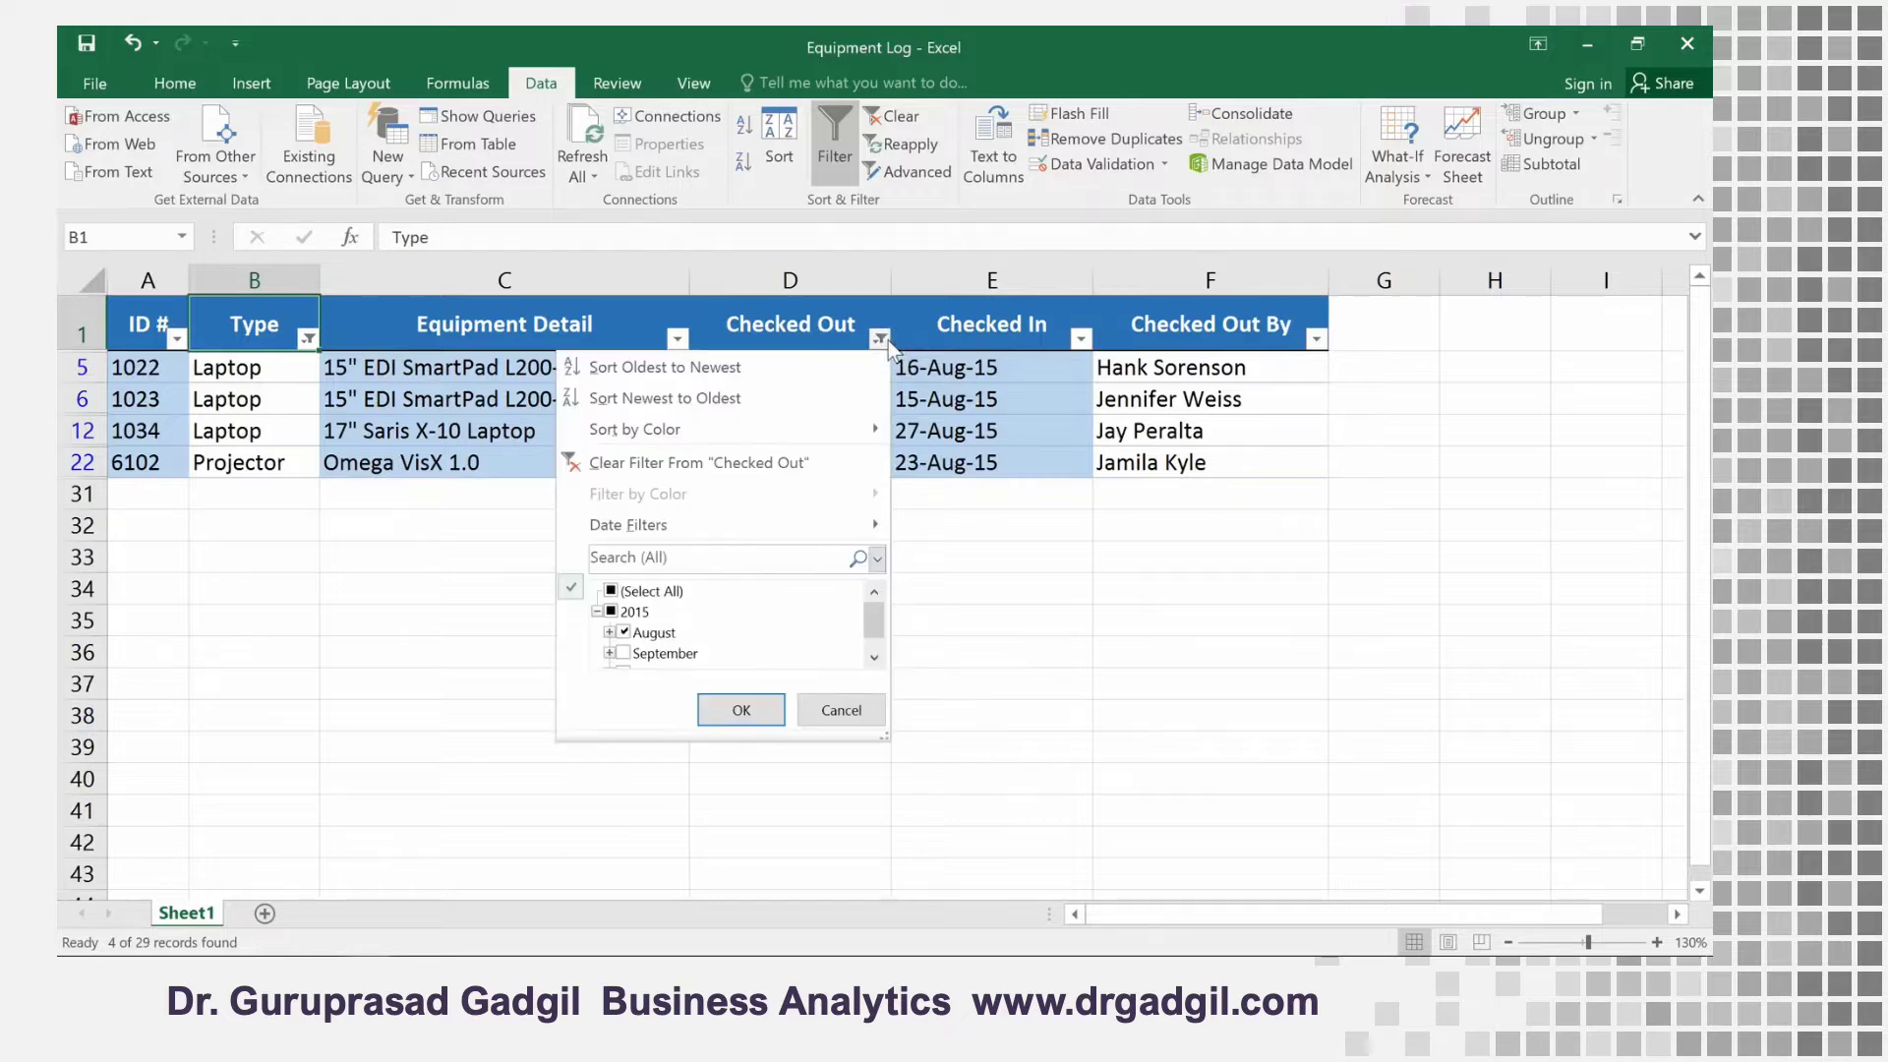
{"action": "left_click", "coordinate": [830, 463]}
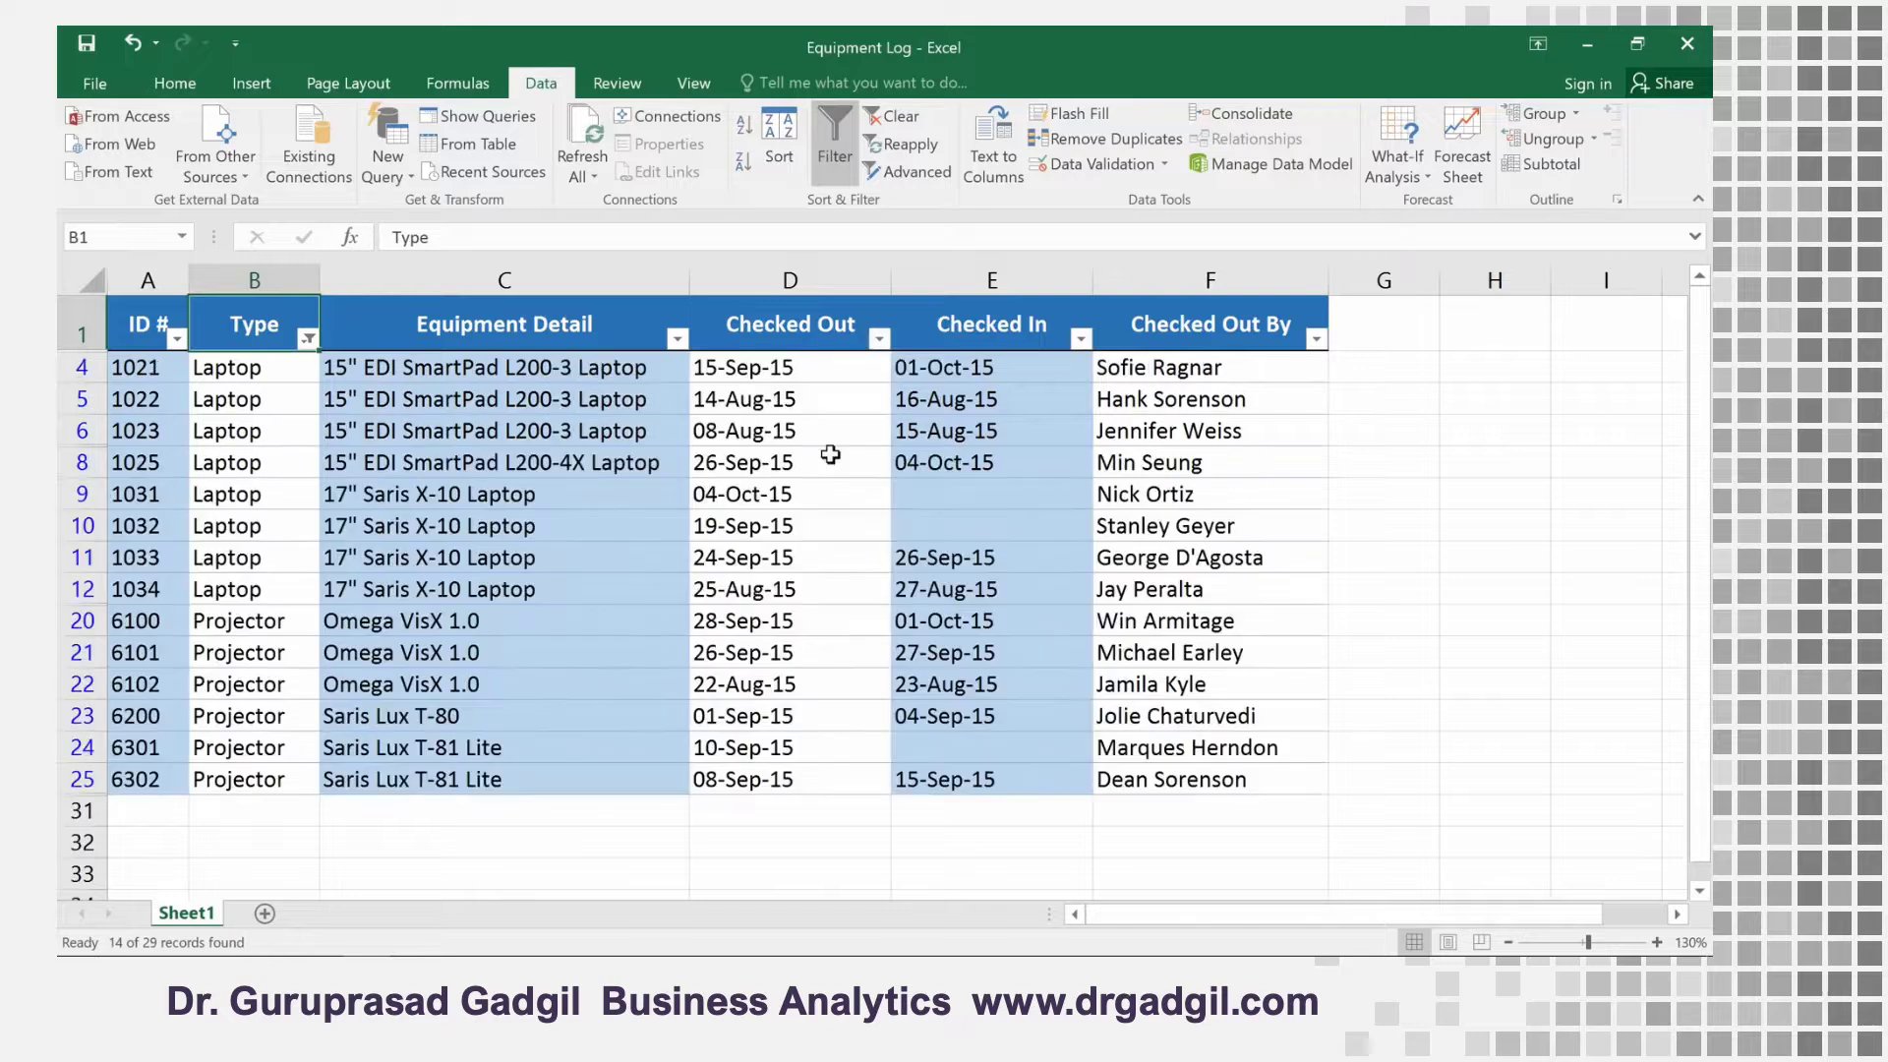
{"action": "left_click", "coordinate": [308, 339]}
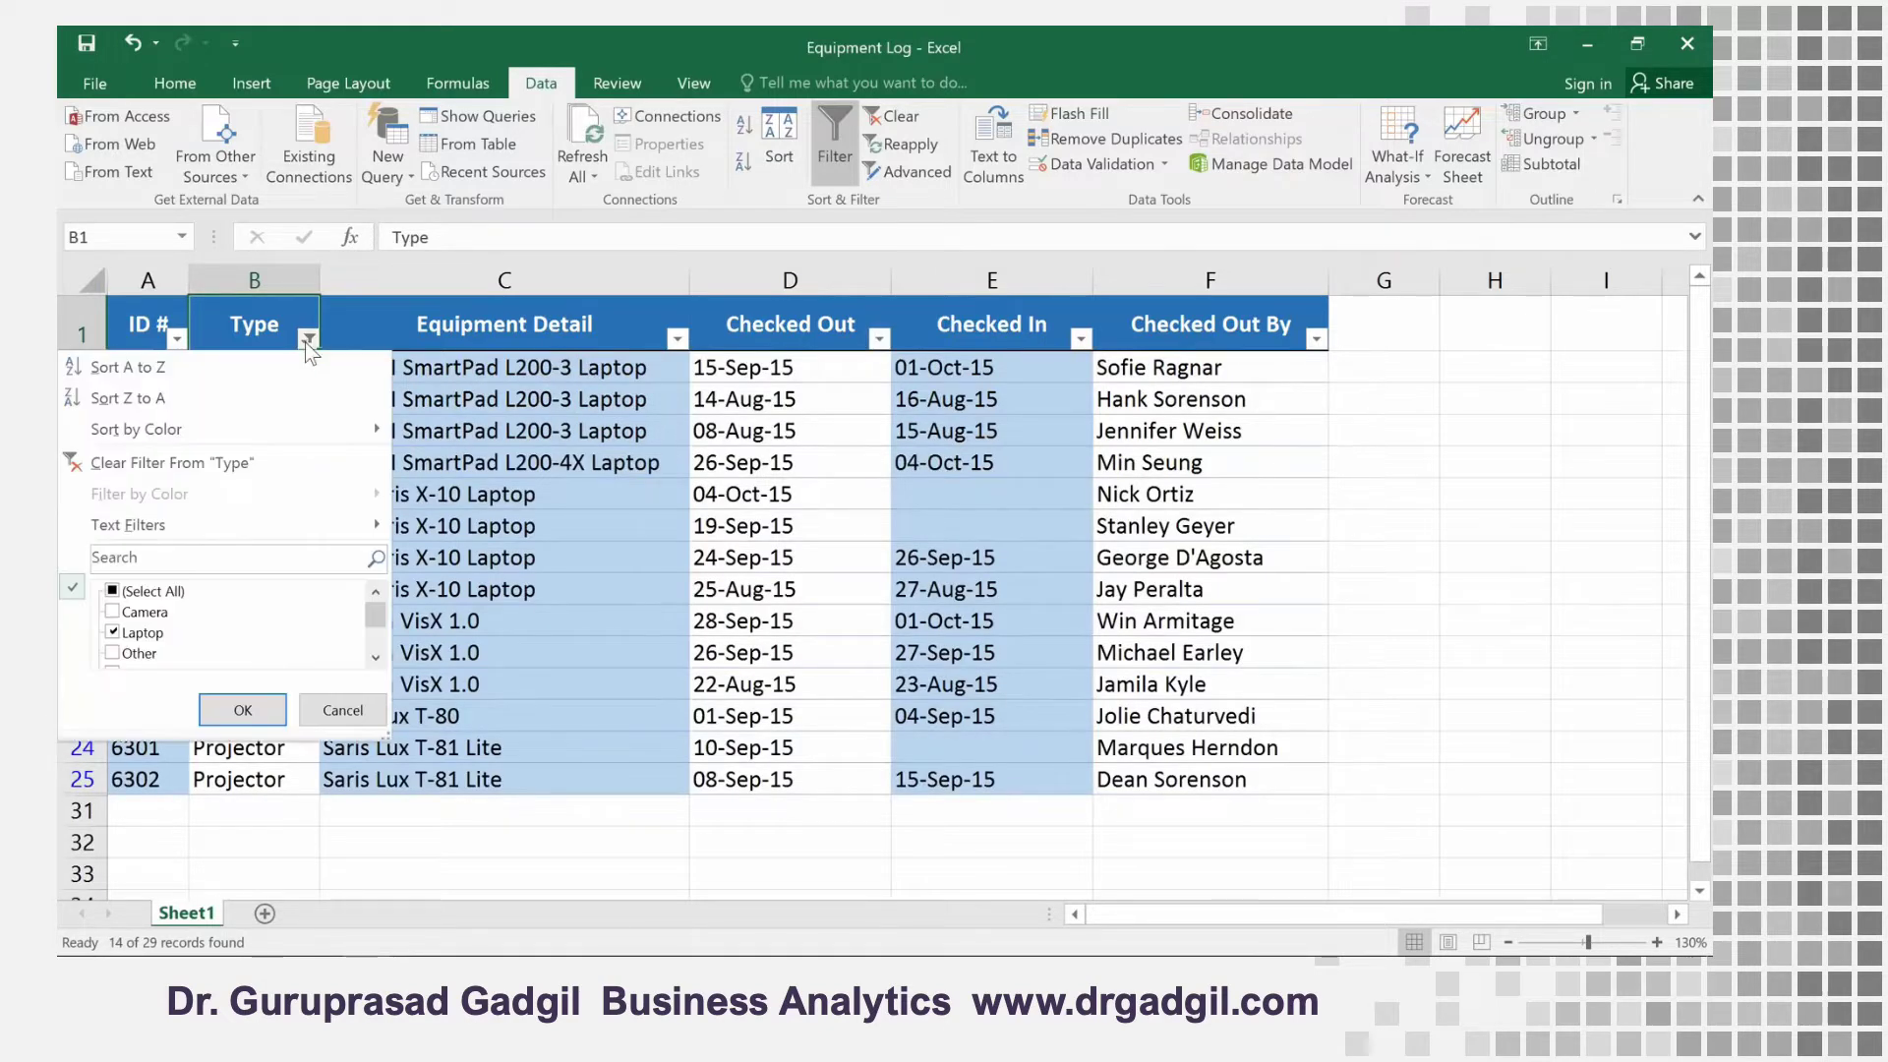
{"action": "left_click", "coordinate": [305, 466]}
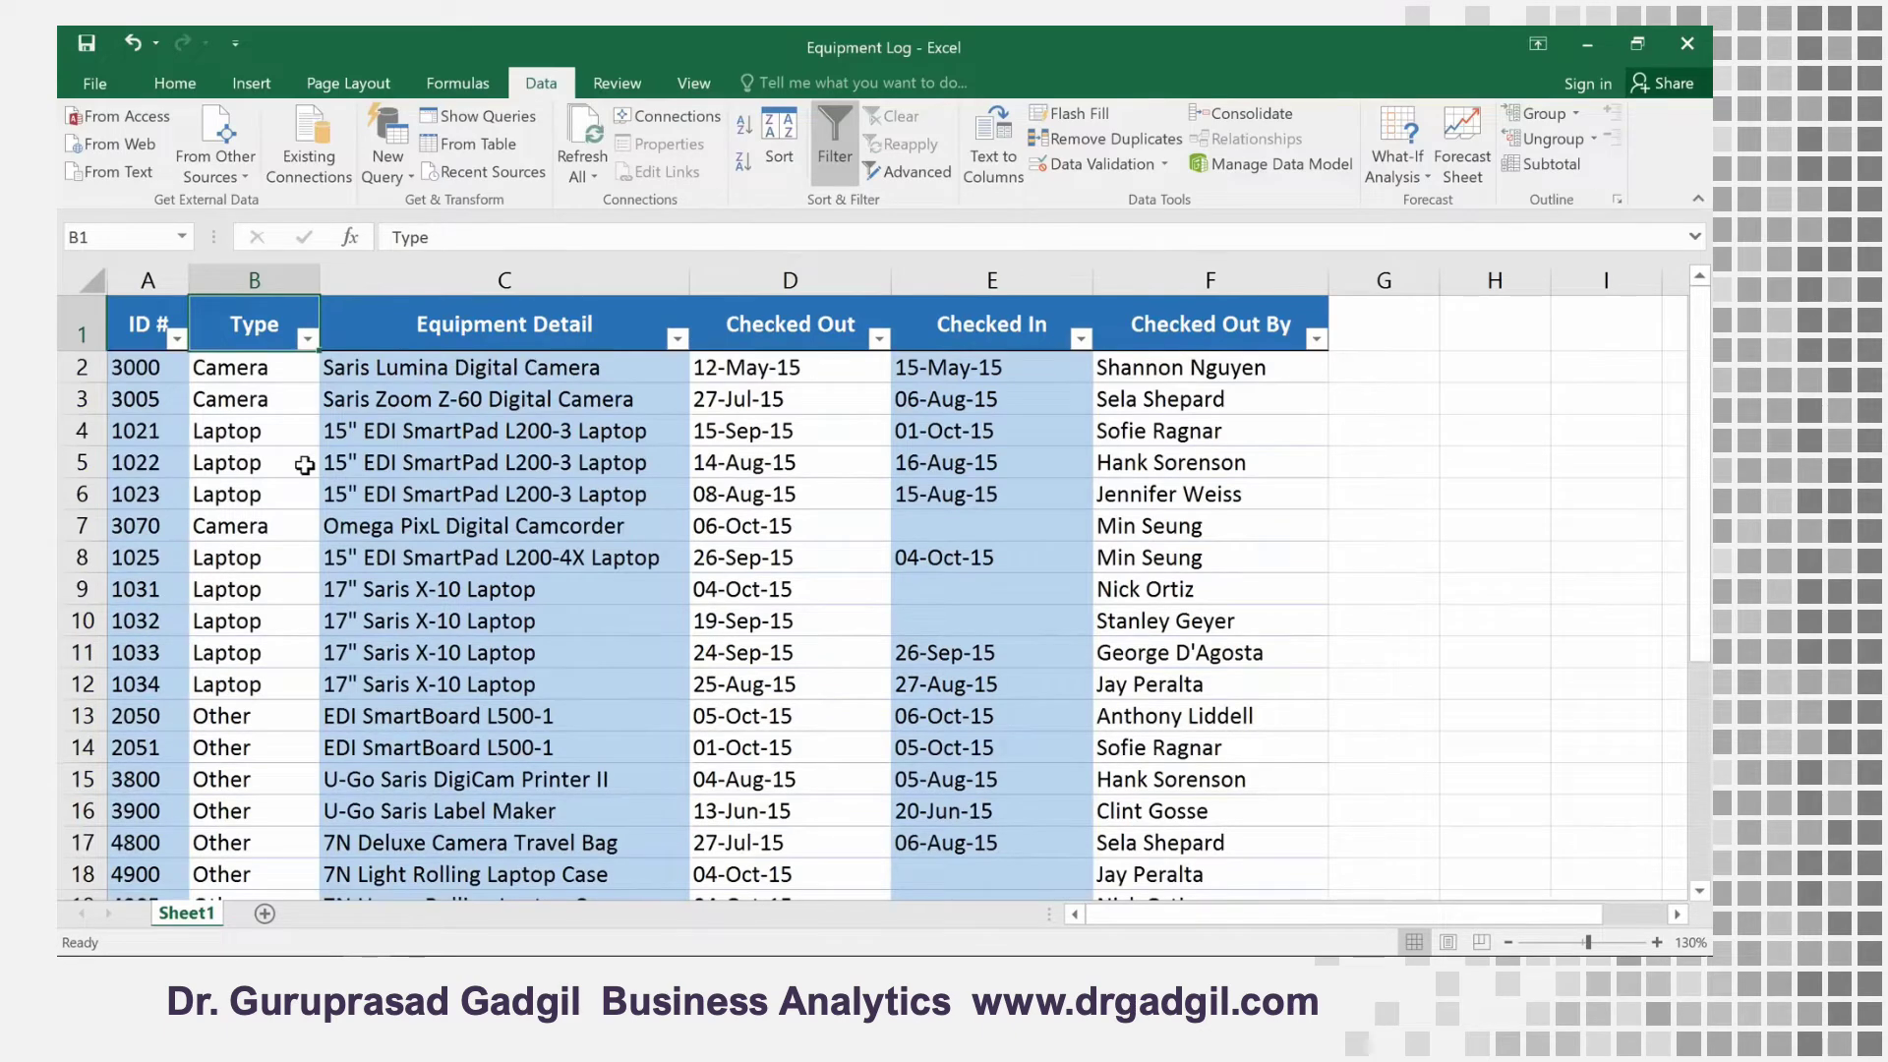
Filter the Equipment Detail column to the items matching the search term "saris"
{"action": "left_click", "coordinate": [678, 340]}
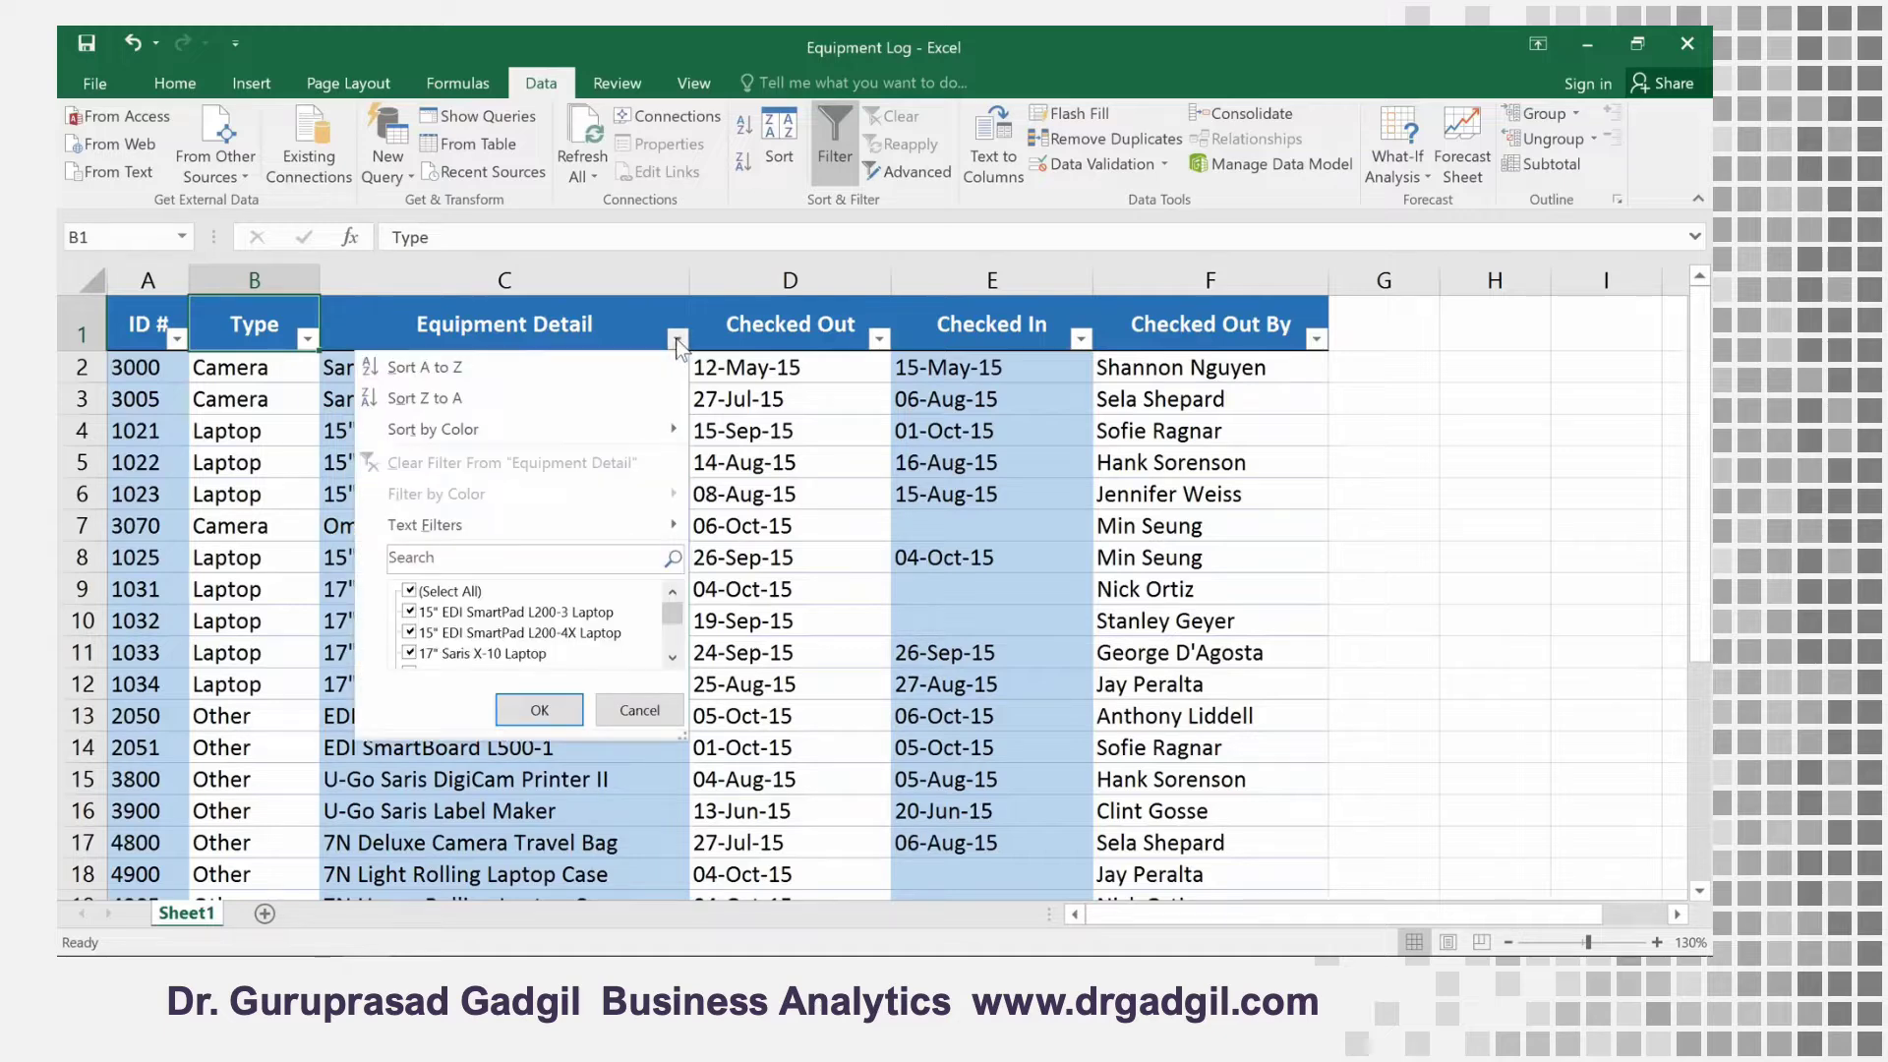
{"action": "left_click", "coordinate": [574, 553]}
{"action": "type", "text": "saris"}
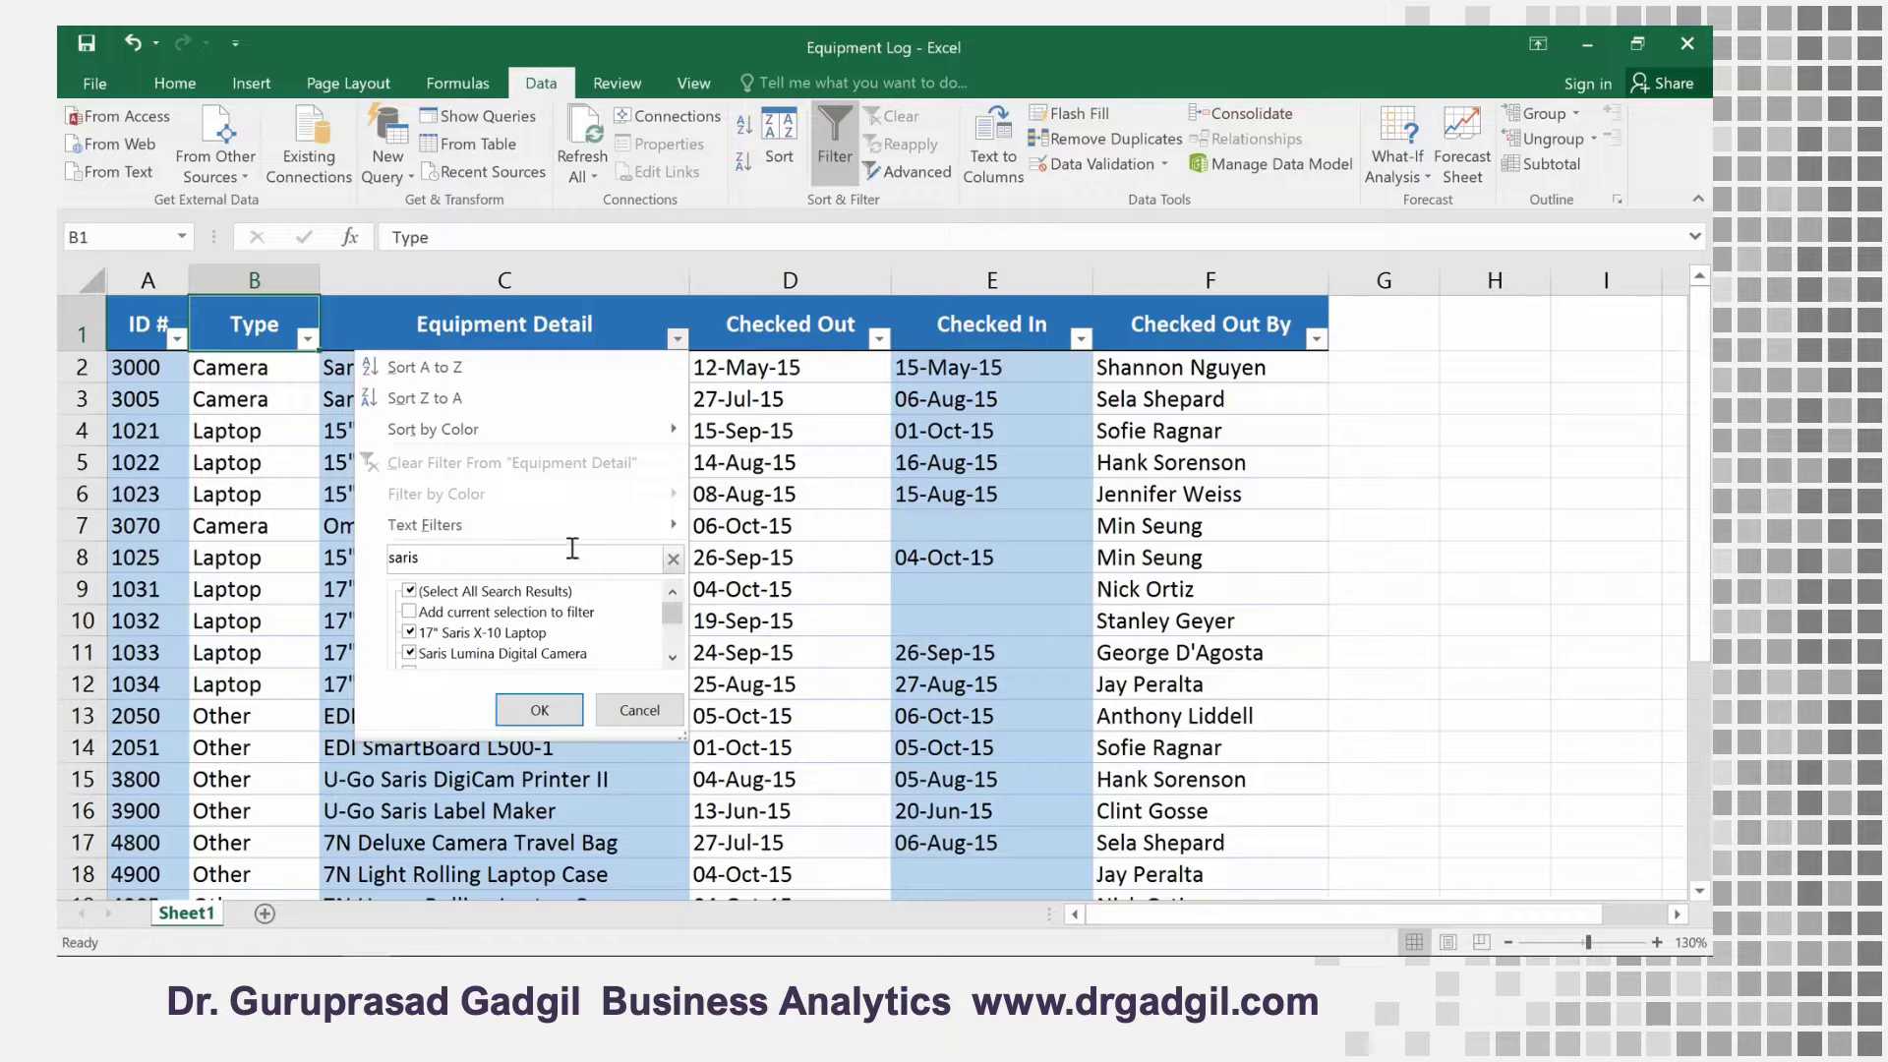
{"action": "left_click", "coordinate": [569, 704]}
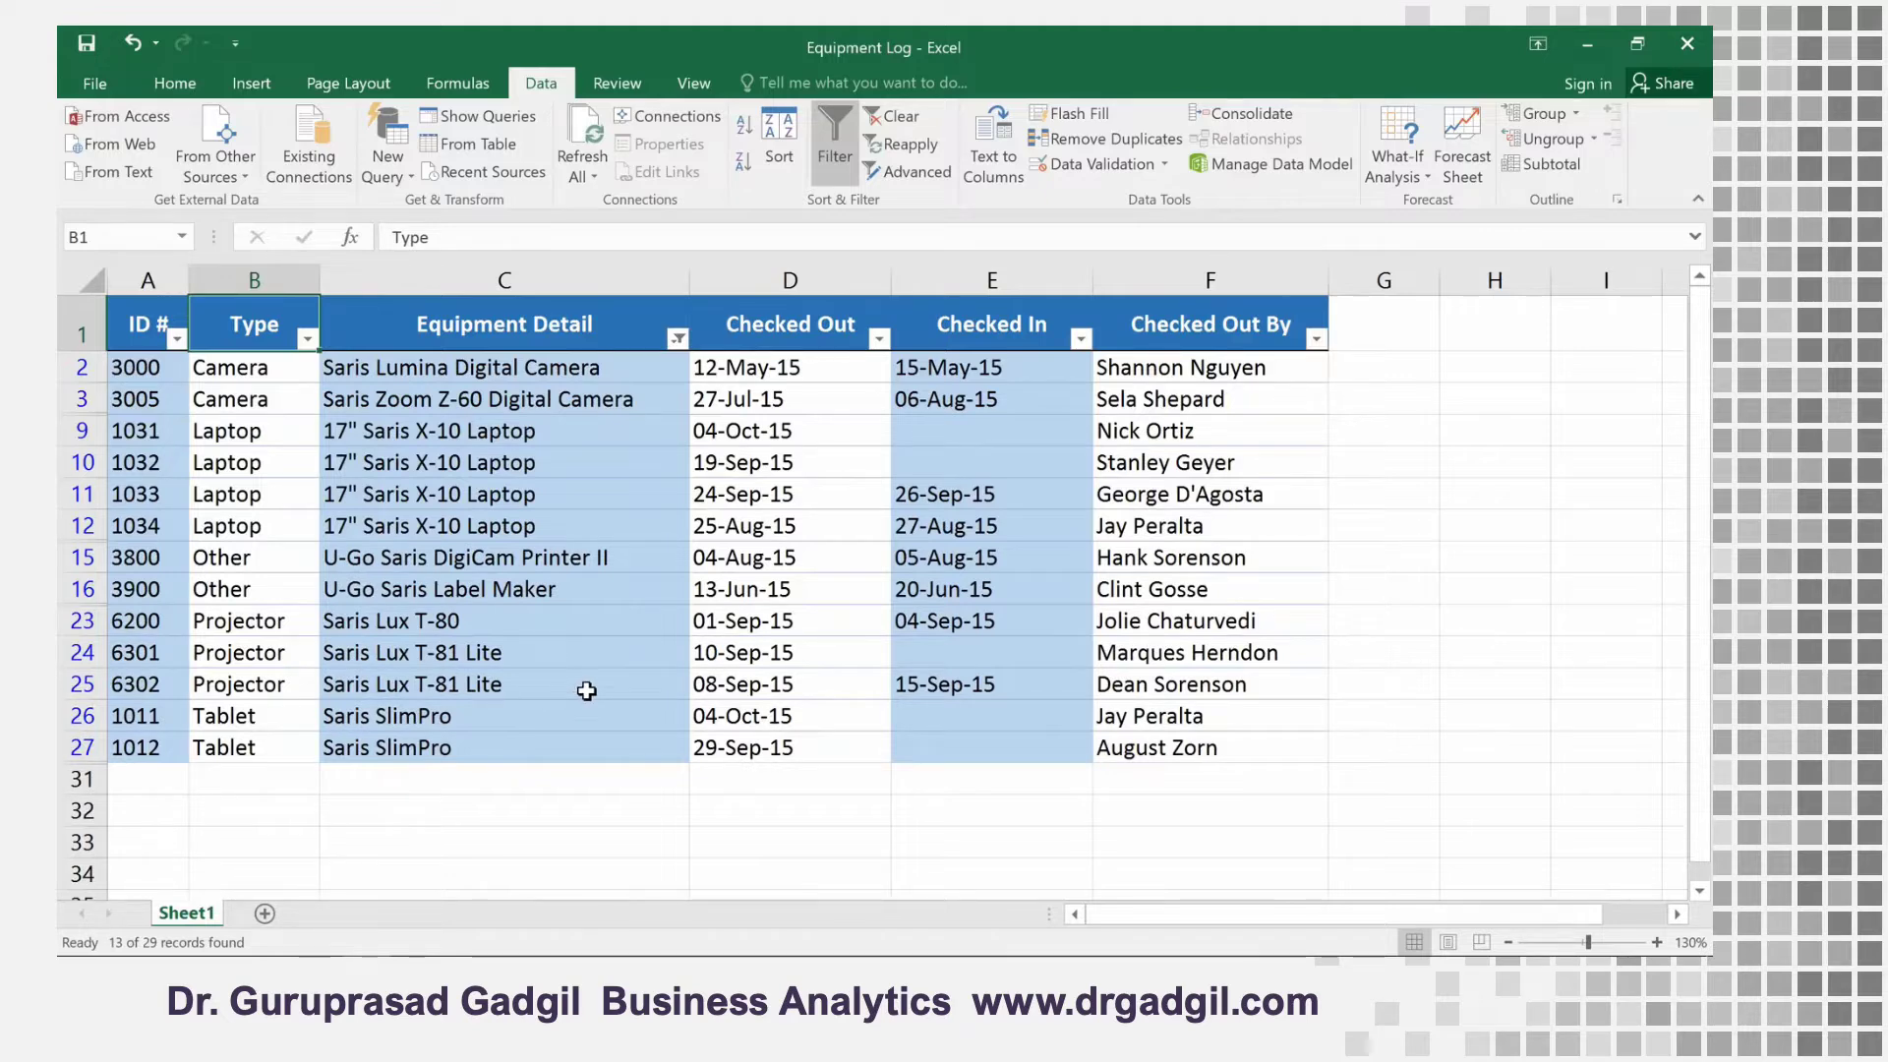
Apply a text filter to the Equipment Detail column that shows only items that do not contain "laptop"
{"action": "left_click", "coordinate": [678, 338]}
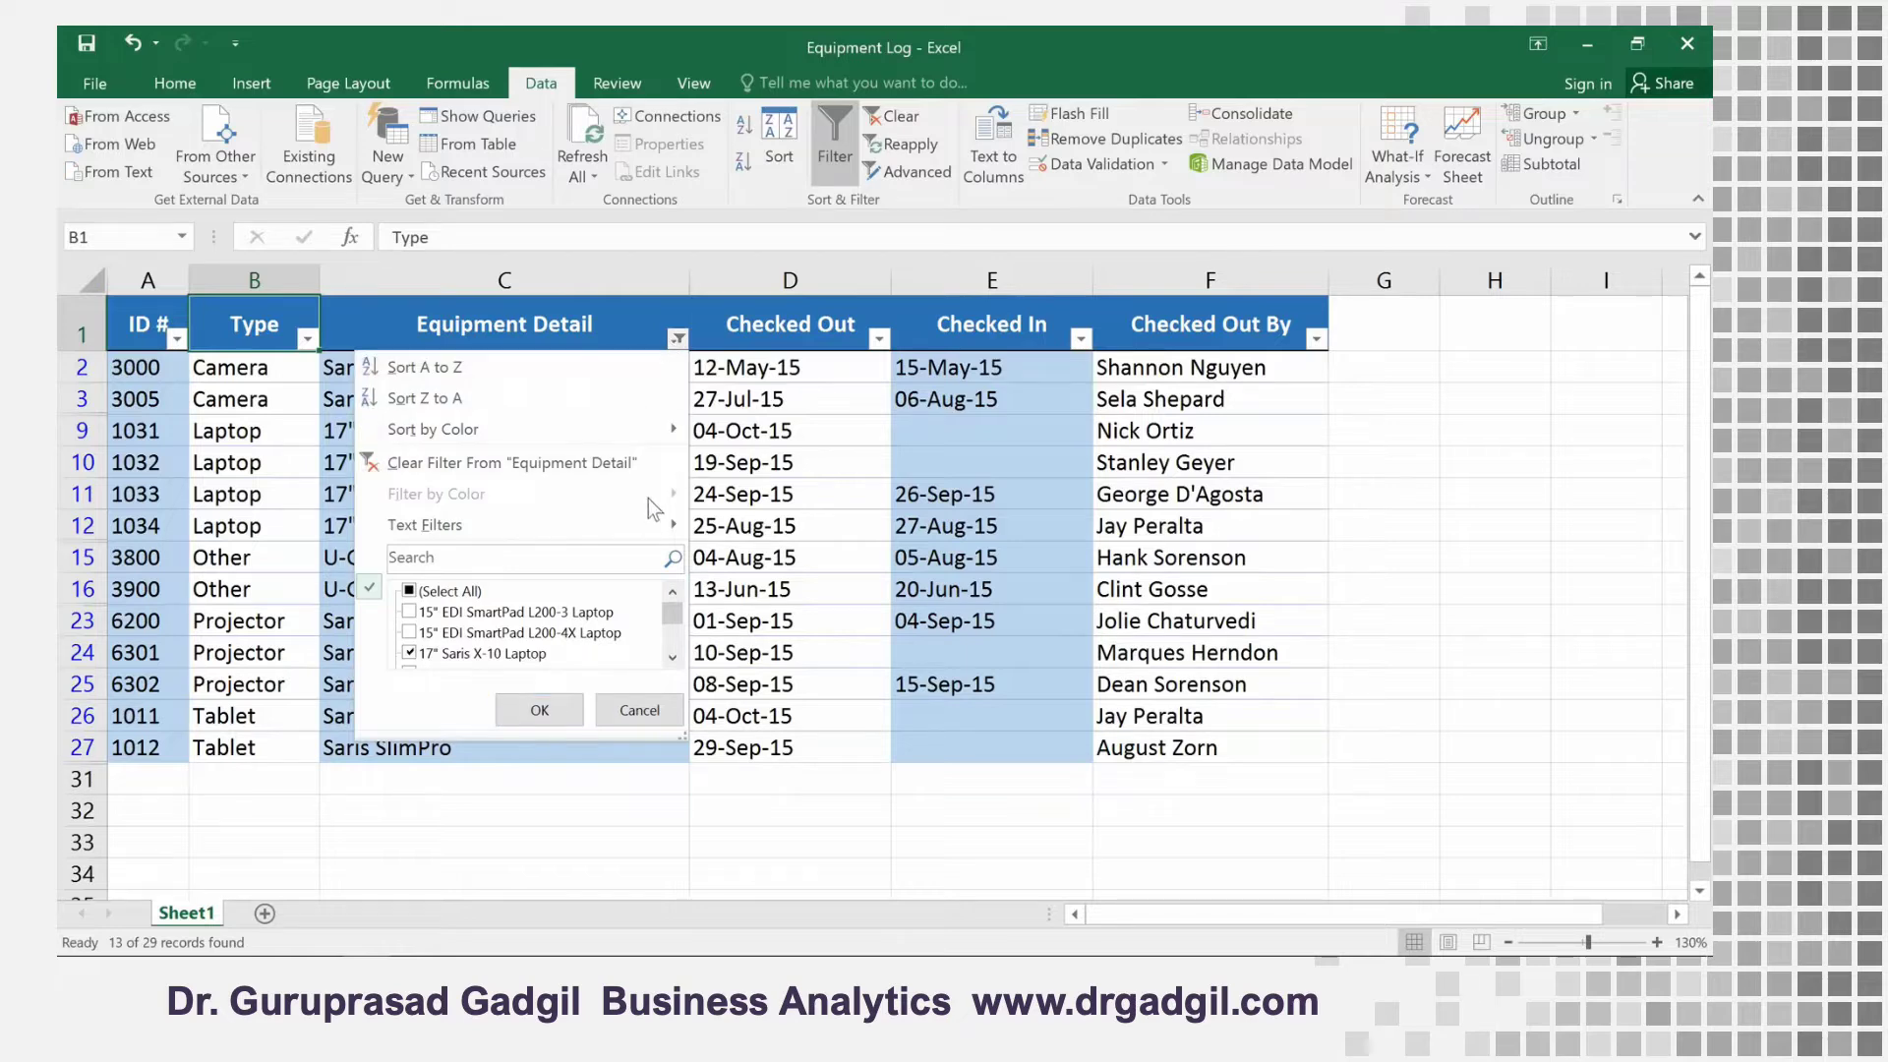
{"action": "mouse_move", "coordinate": [649, 525]}
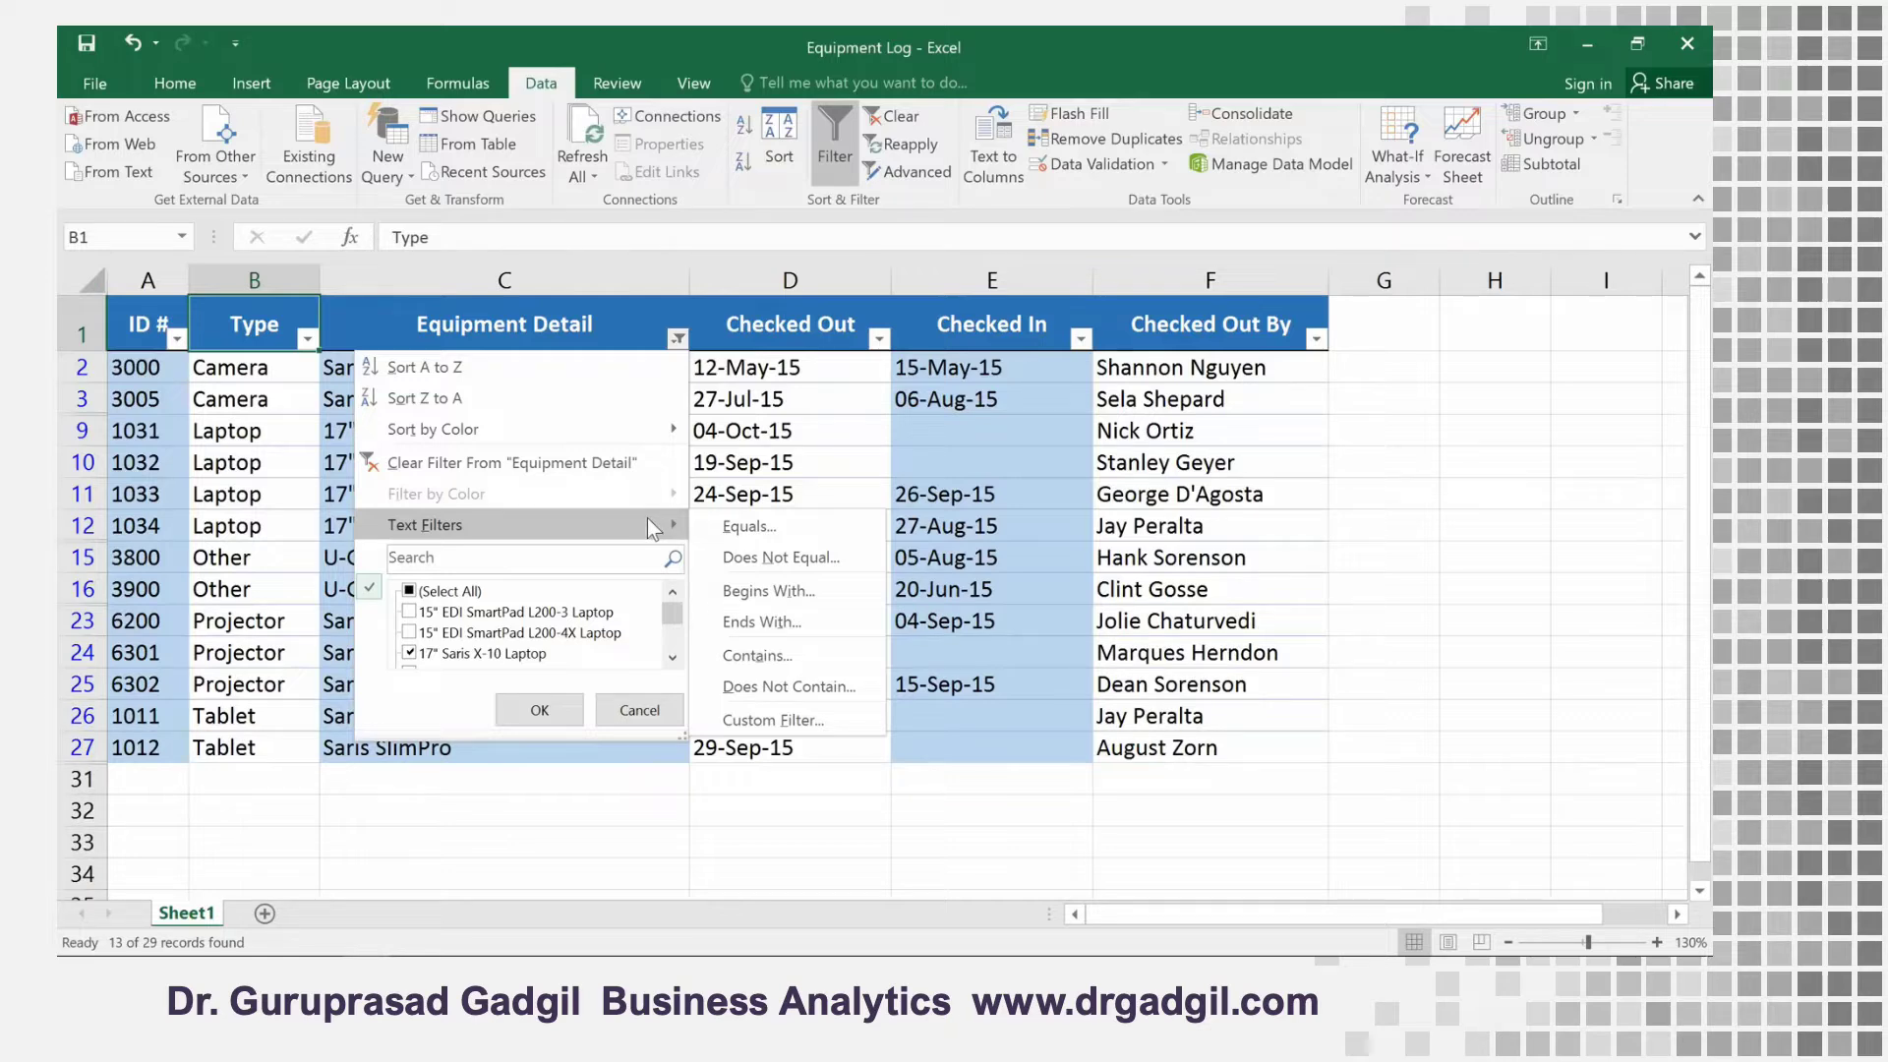
{"action": "left_click", "coordinate": [696, 688]}
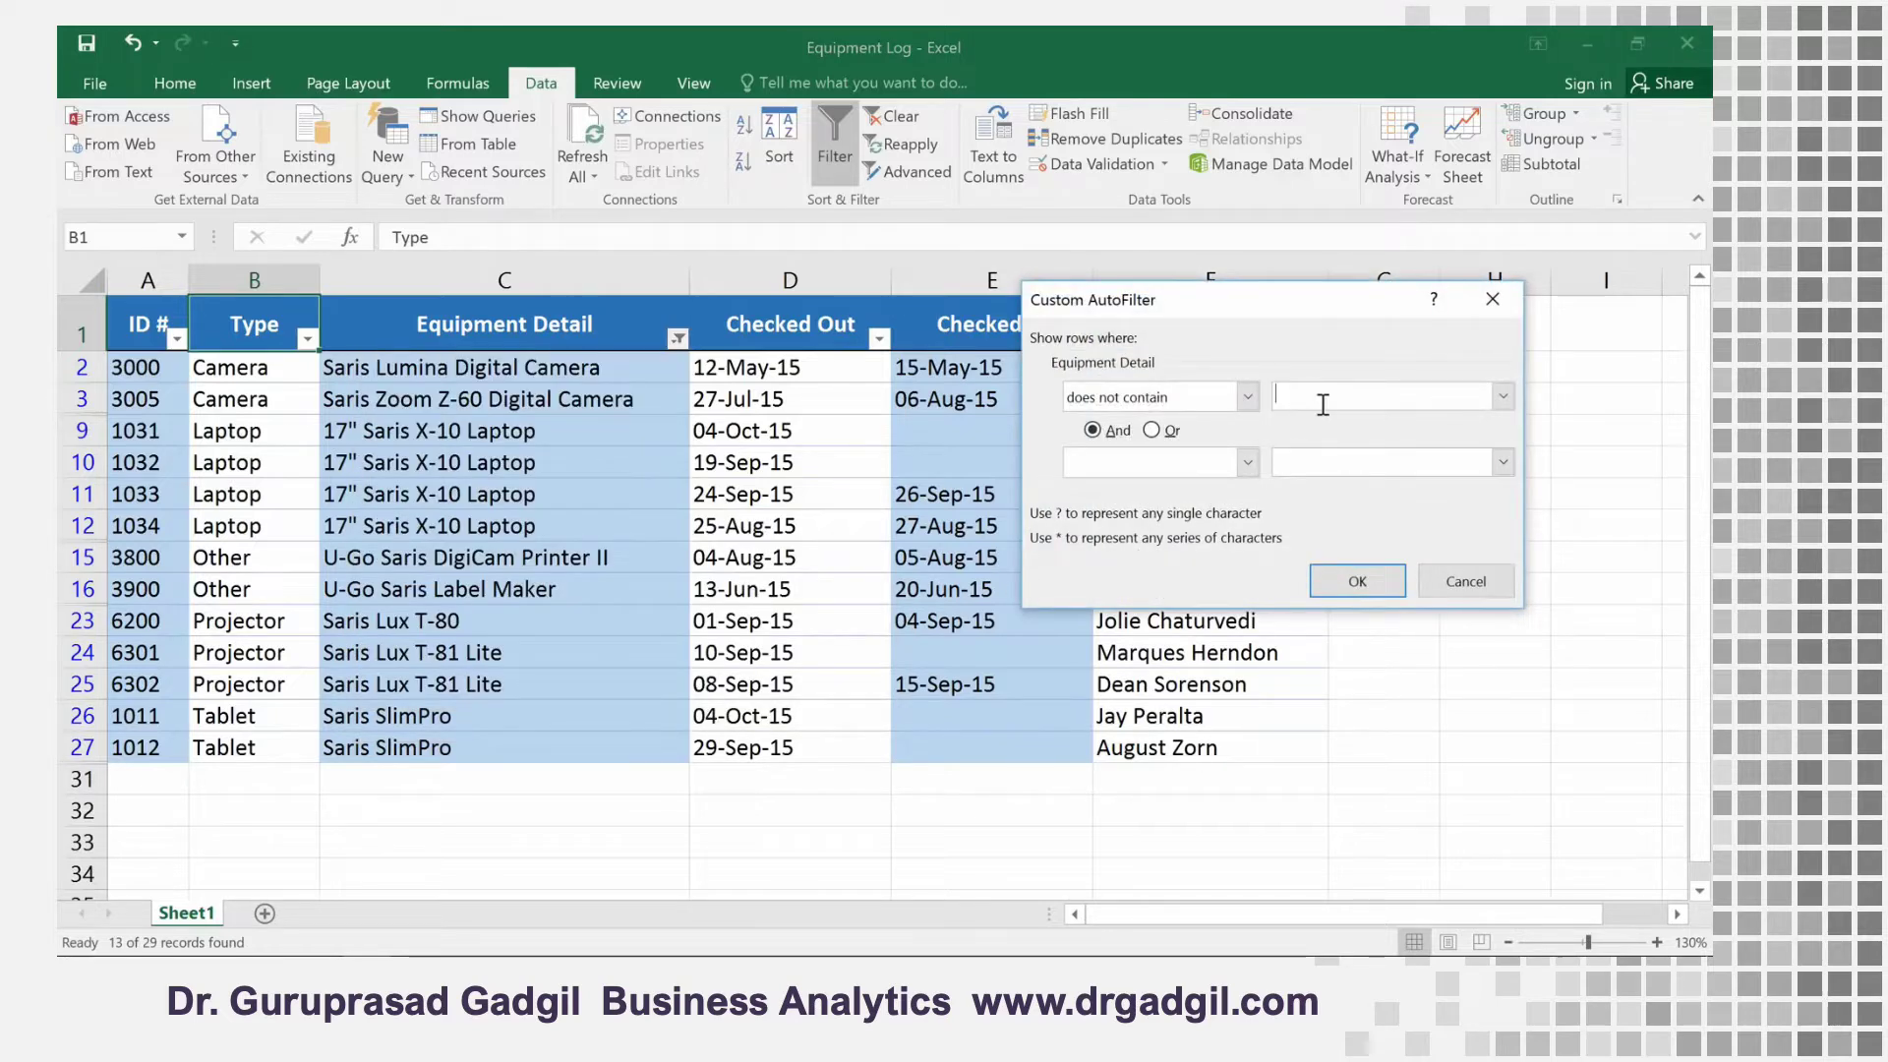
{"action": "type", "text": "laptop"}
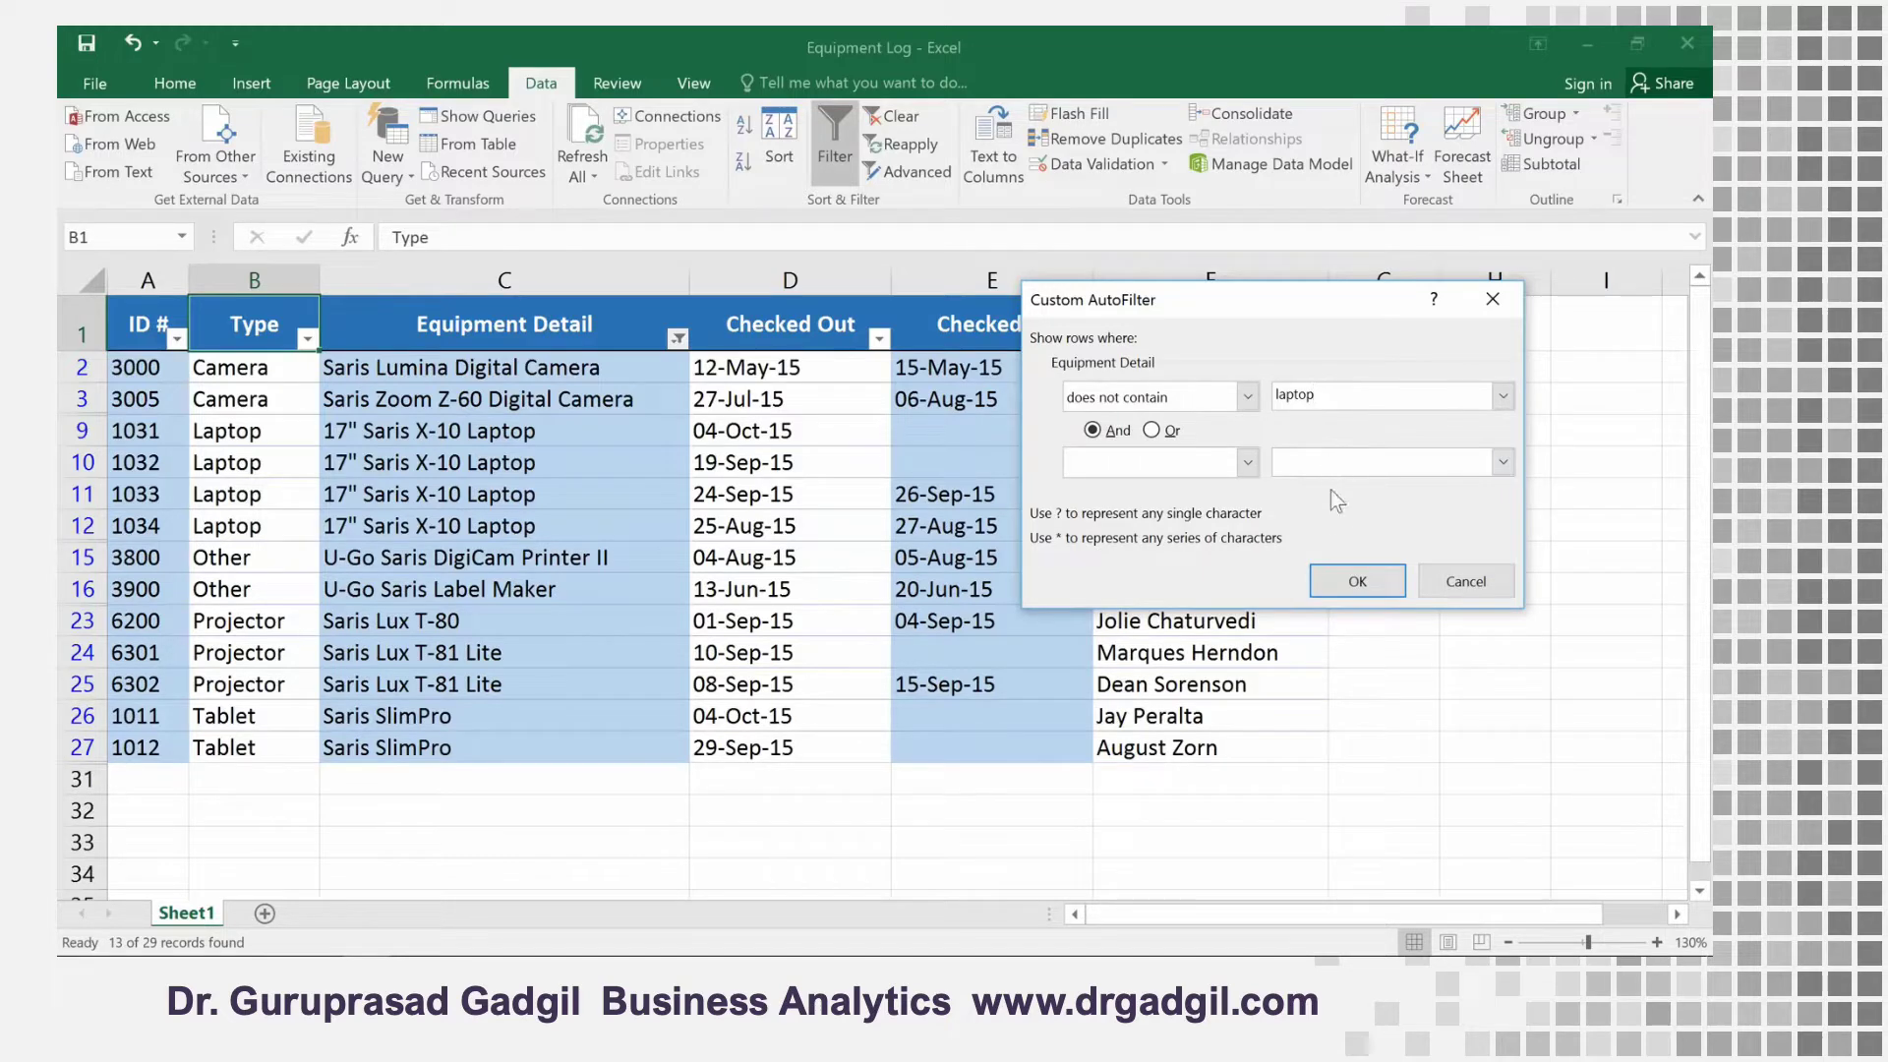
{"action": "left_click", "coordinate": [1339, 577]}
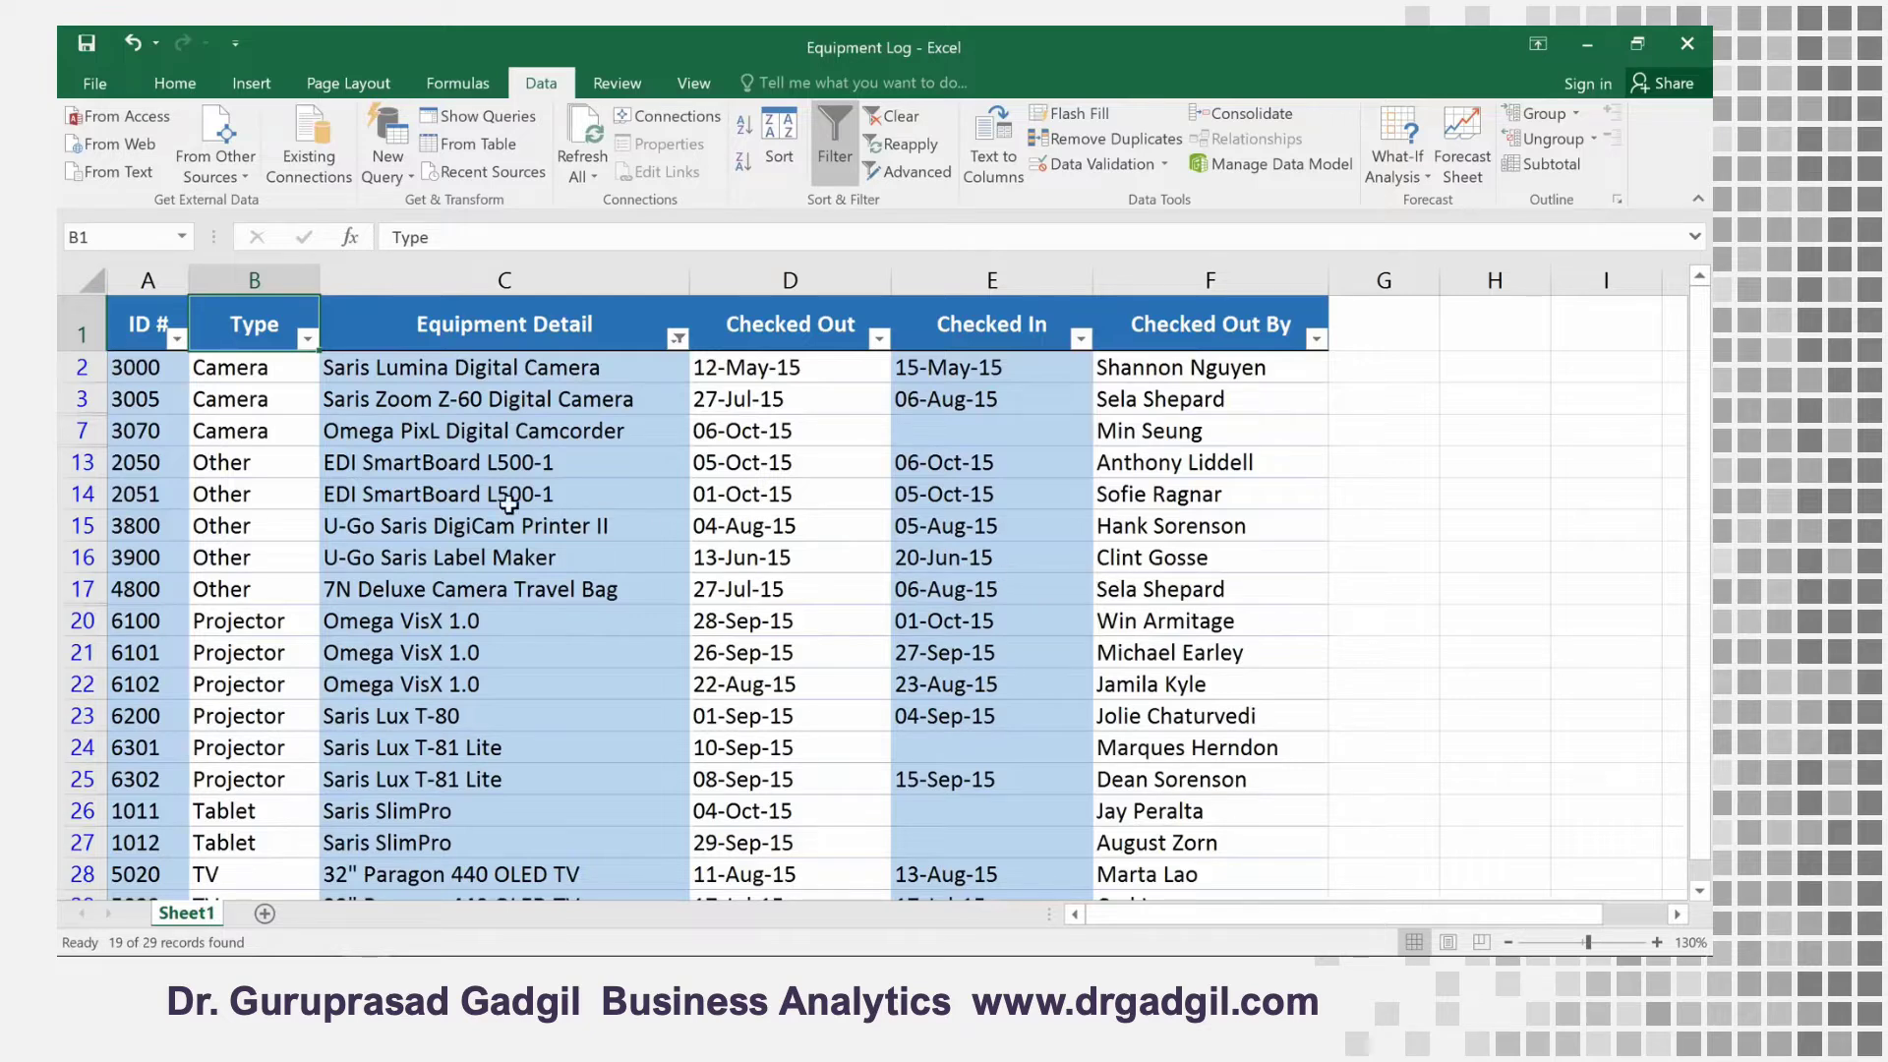
Apply a number filter to the ID # column that shows only IDs between 3000 and 6000
{"action": "left_click", "coordinate": [176, 340]}
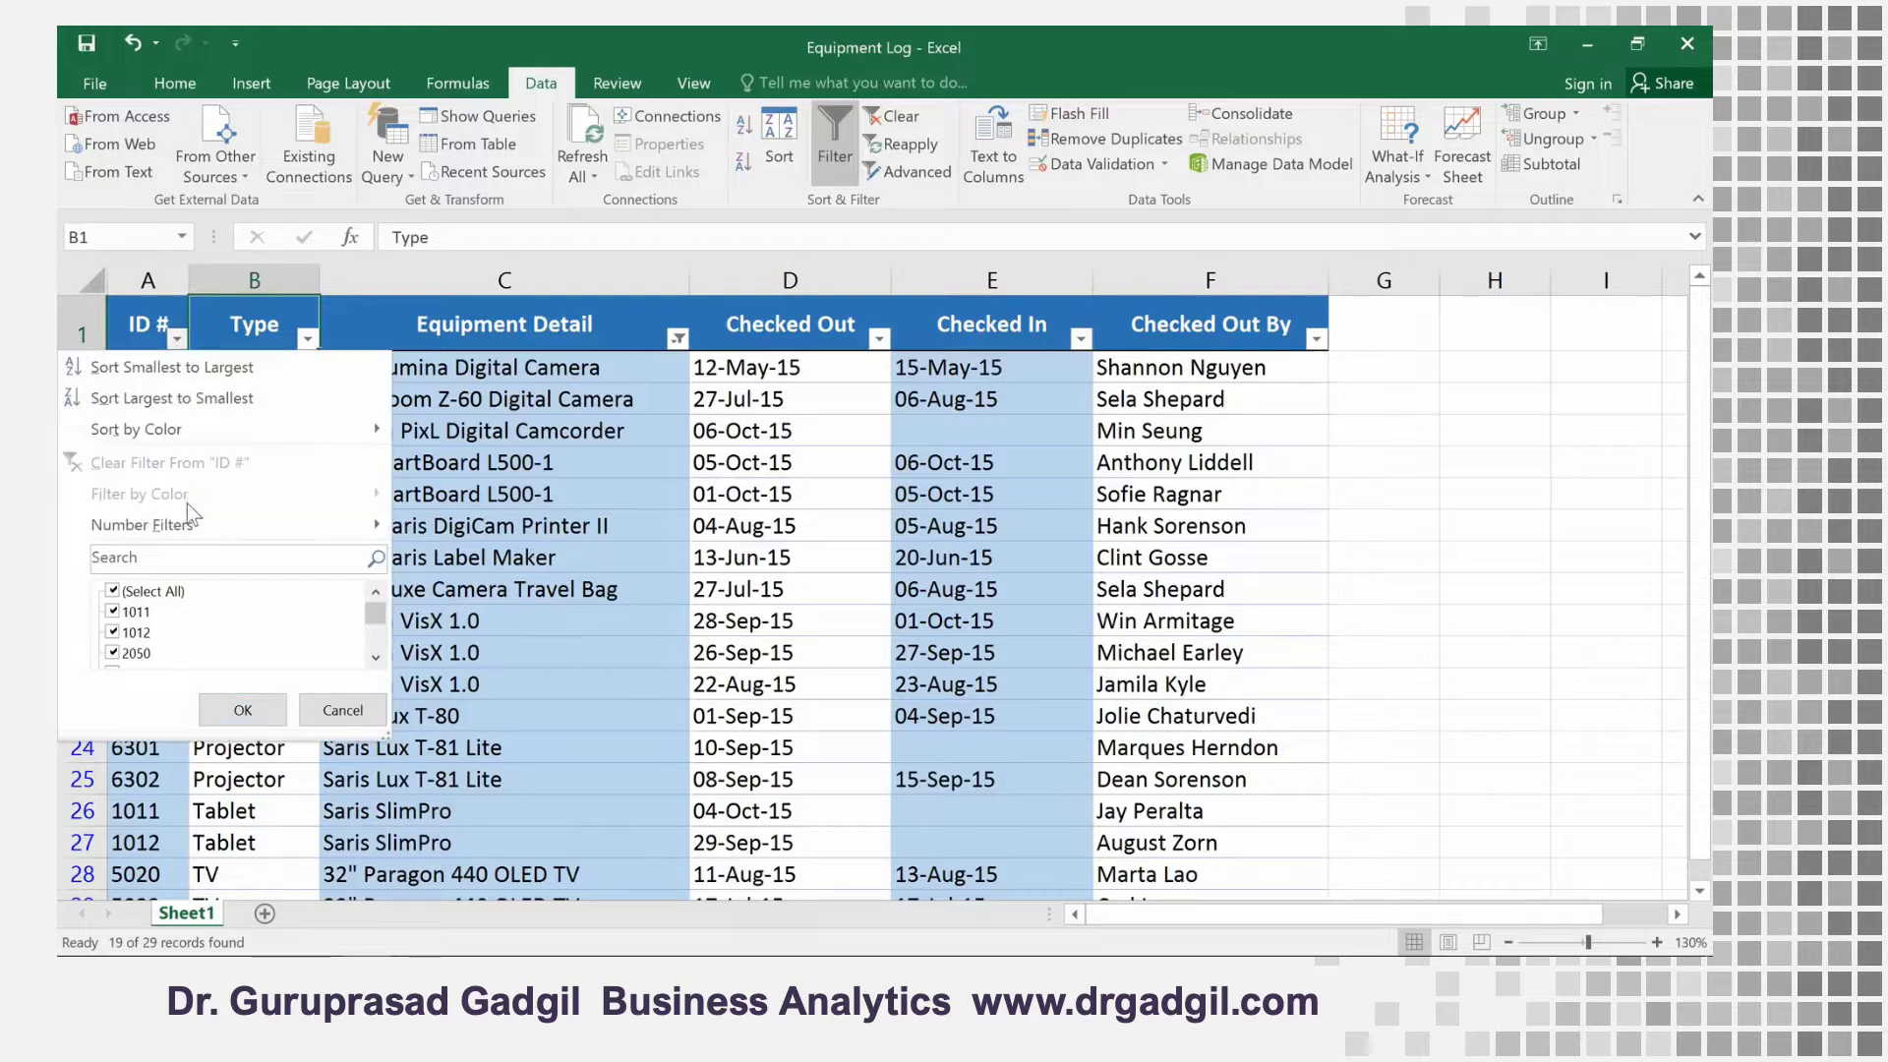
{"action": "mouse_move", "coordinate": [192, 523]}
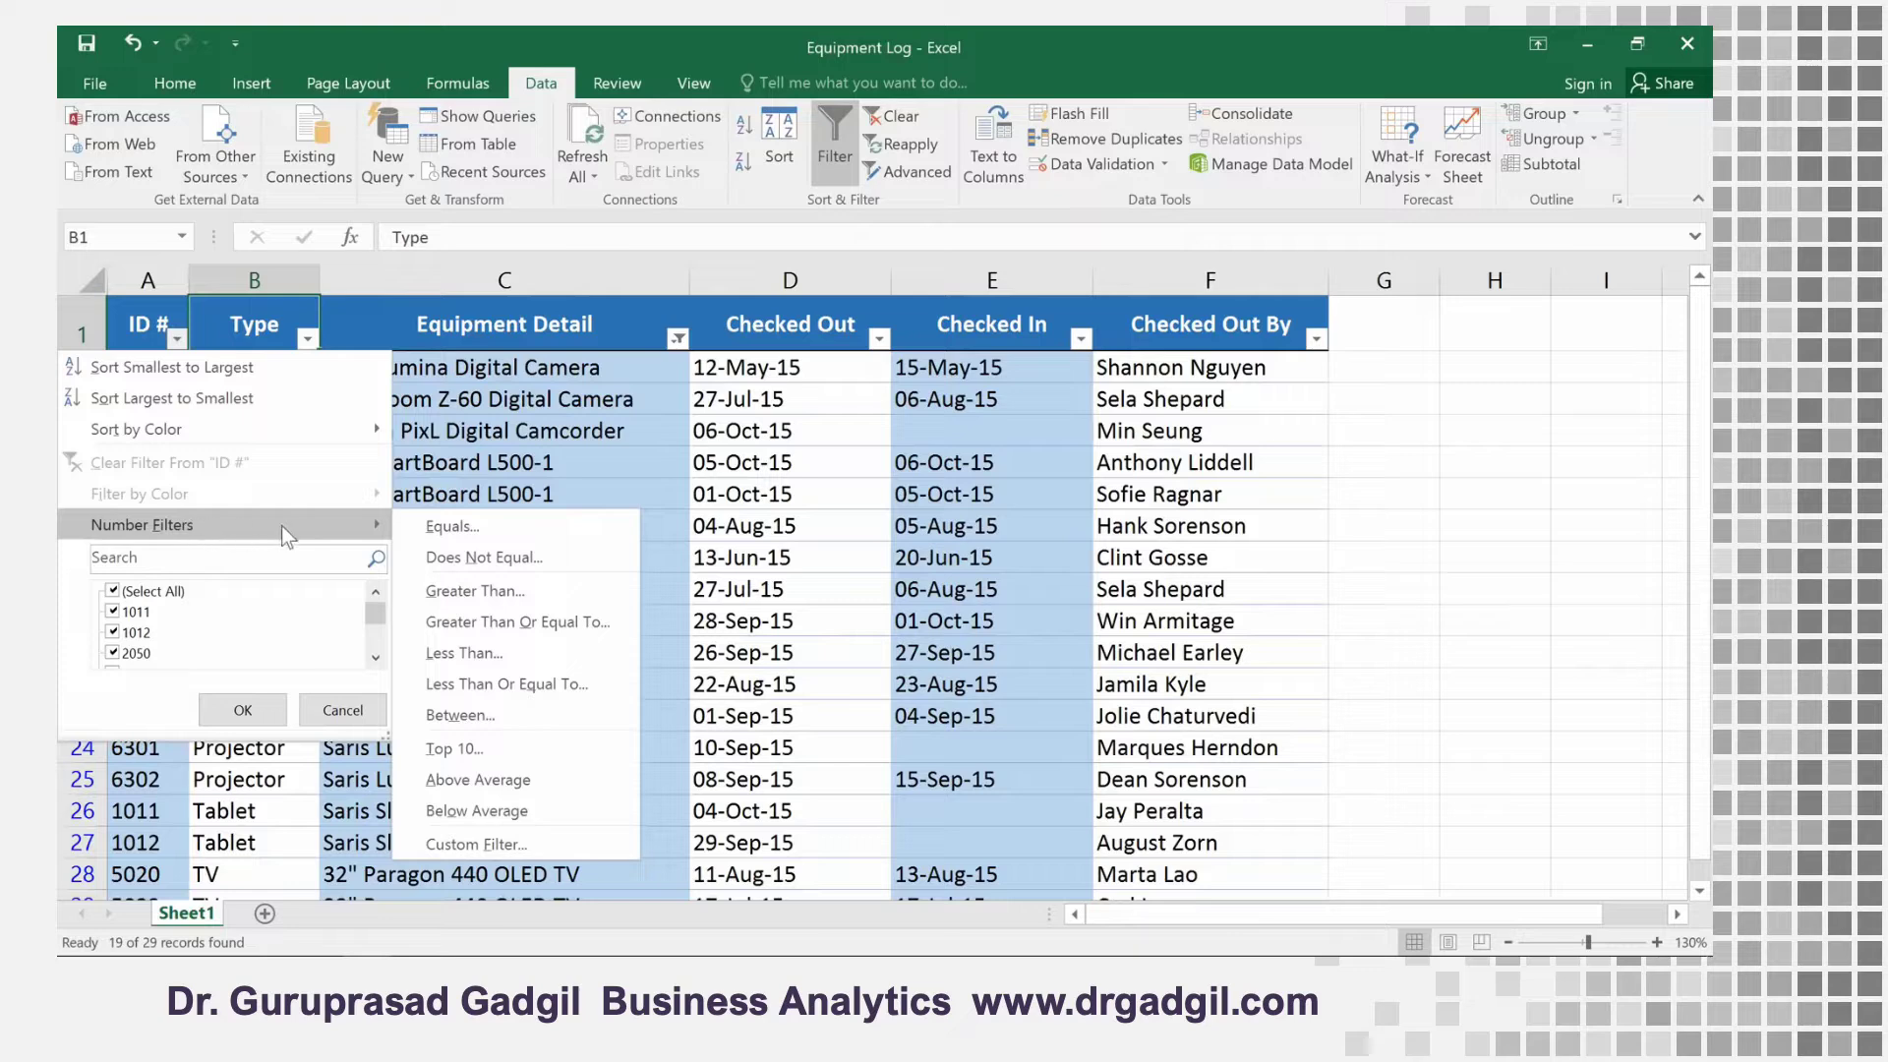
{"action": "left_click", "coordinate": [404, 708]}
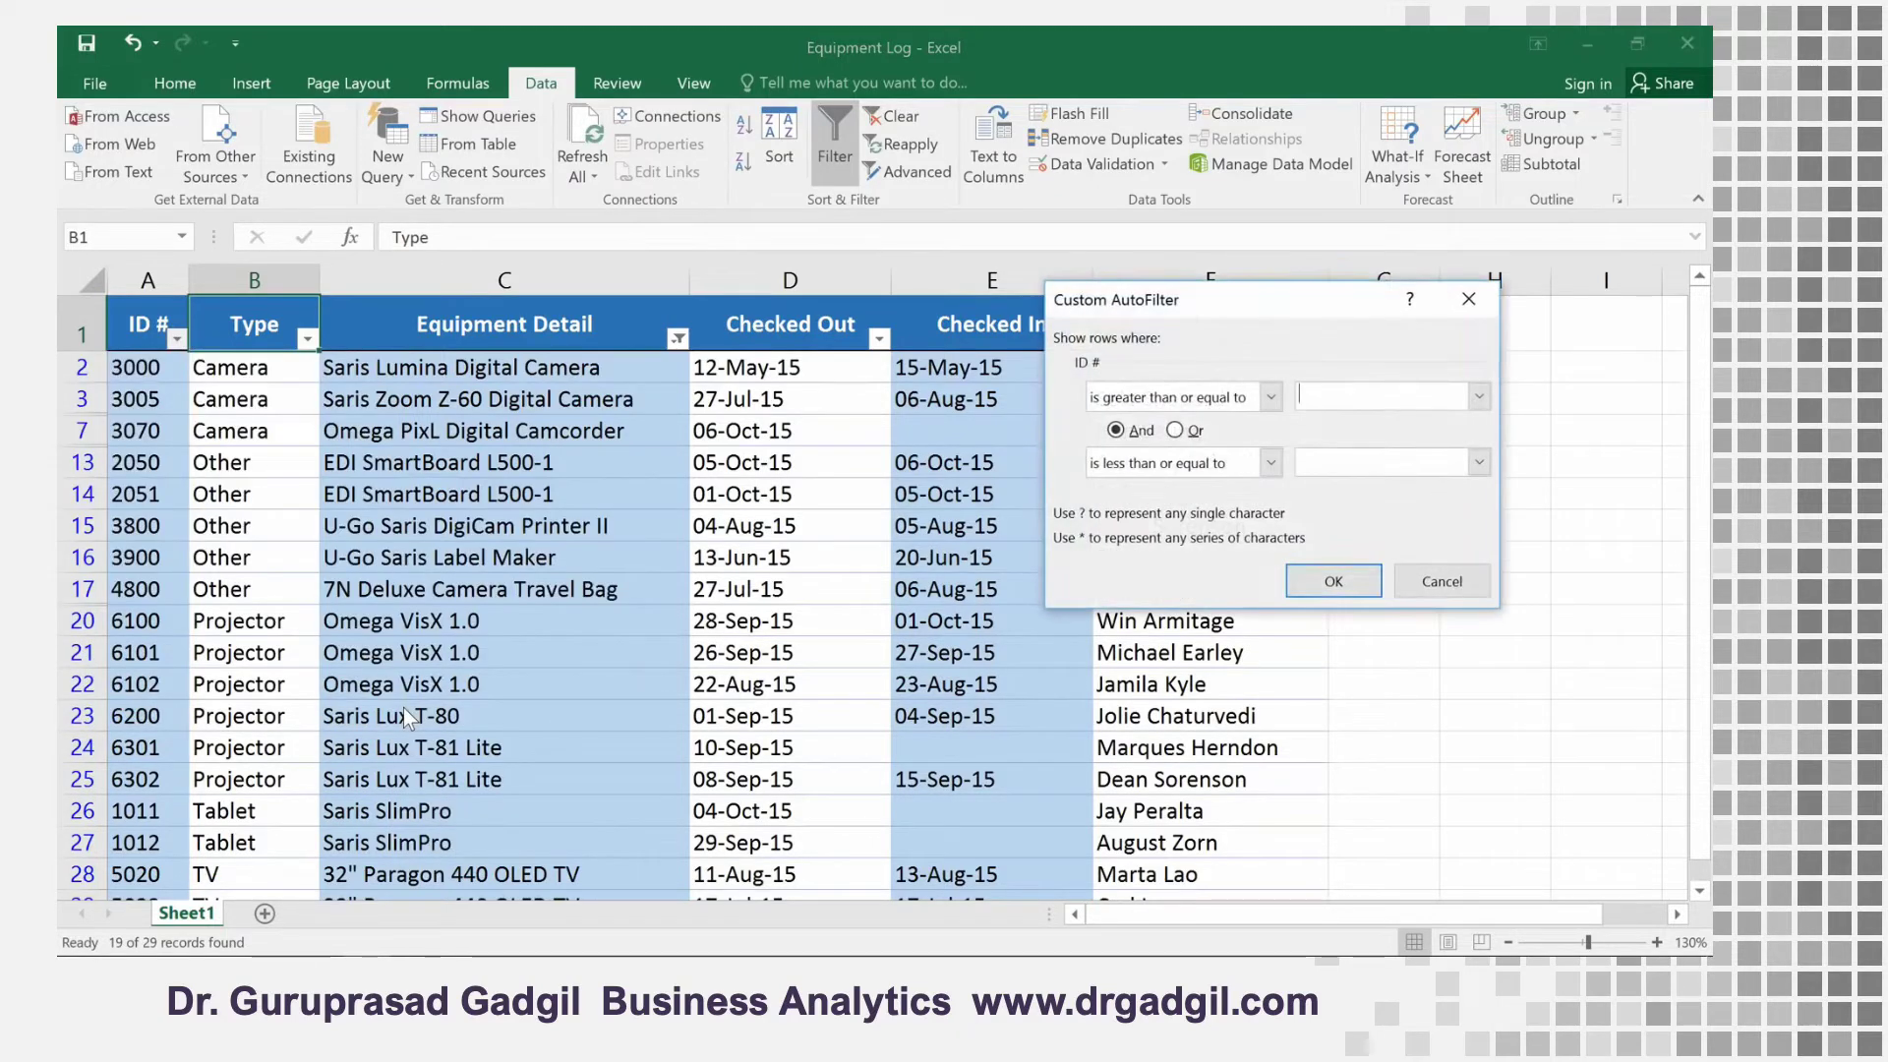
{"action": "left_click", "coordinate": [1379, 401]}
{"action": "type", "text": "3000"}
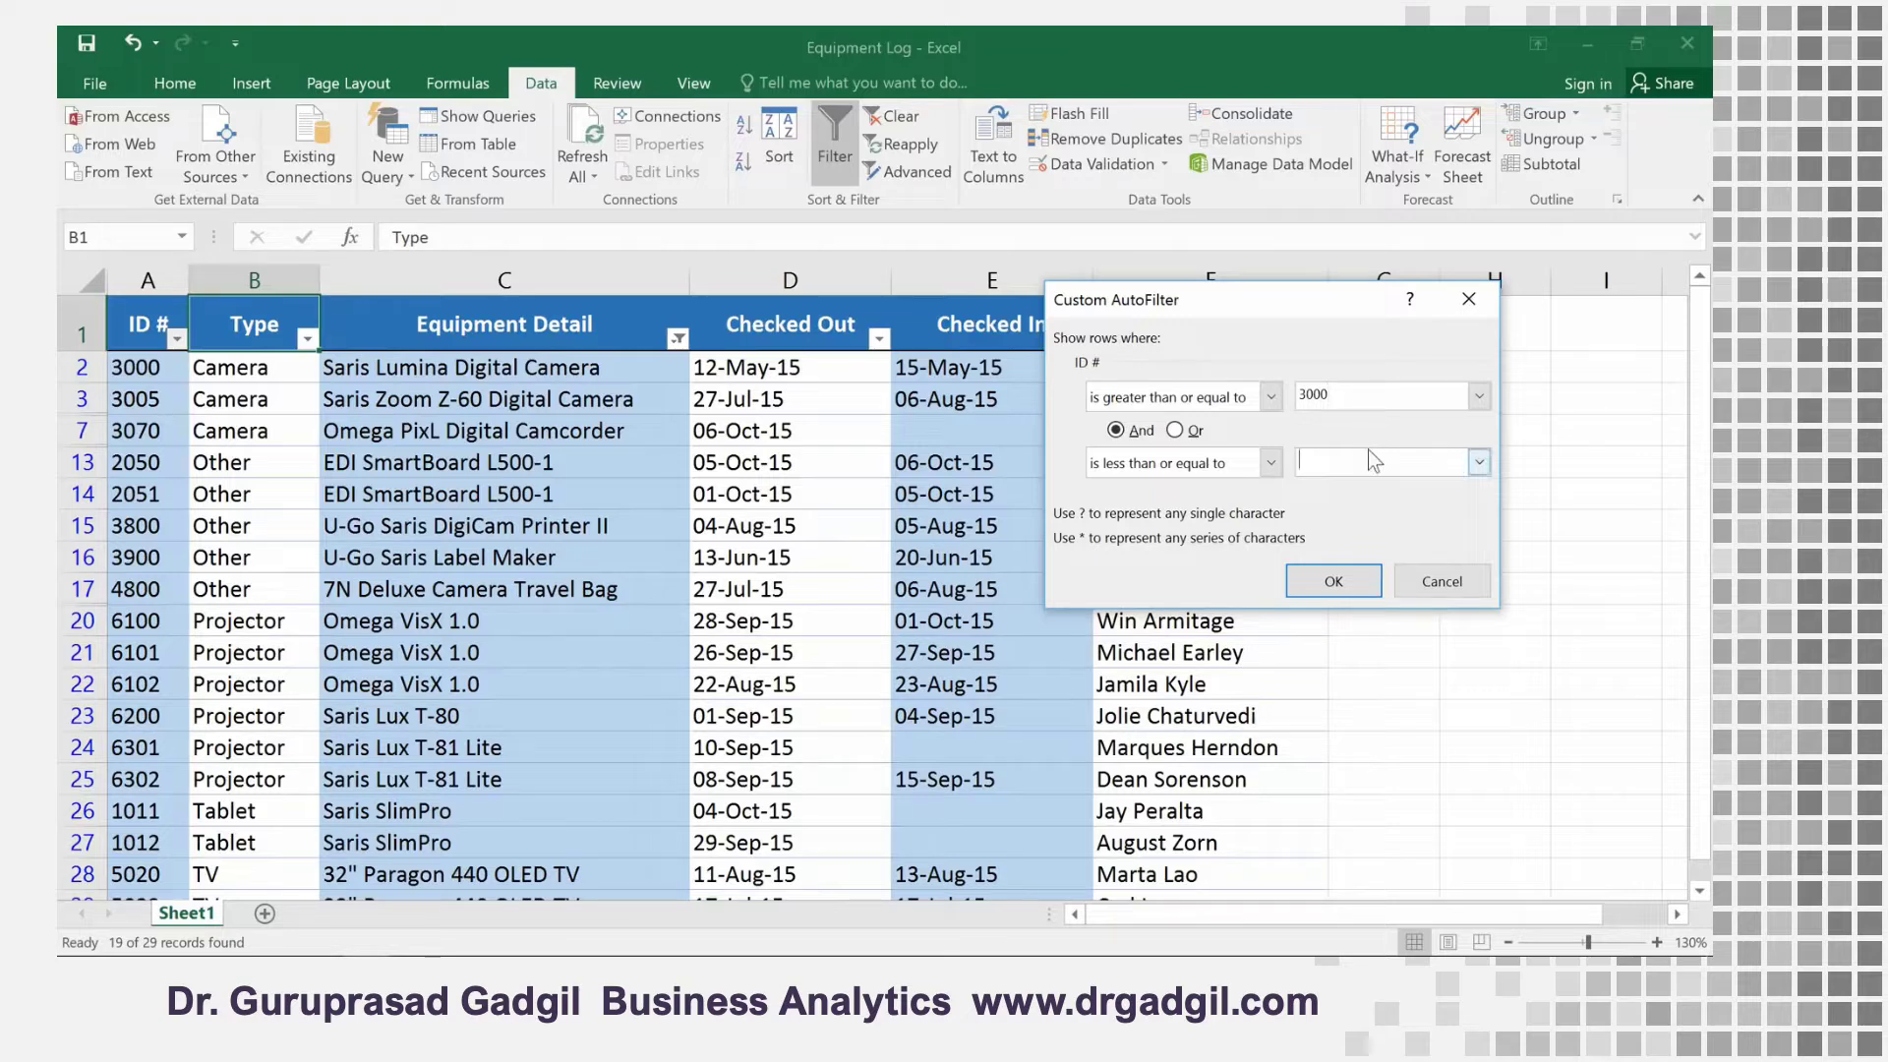
{"action": "type", "text": "6000"}
{"action": "left_click", "coordinate": [1362, 584]}
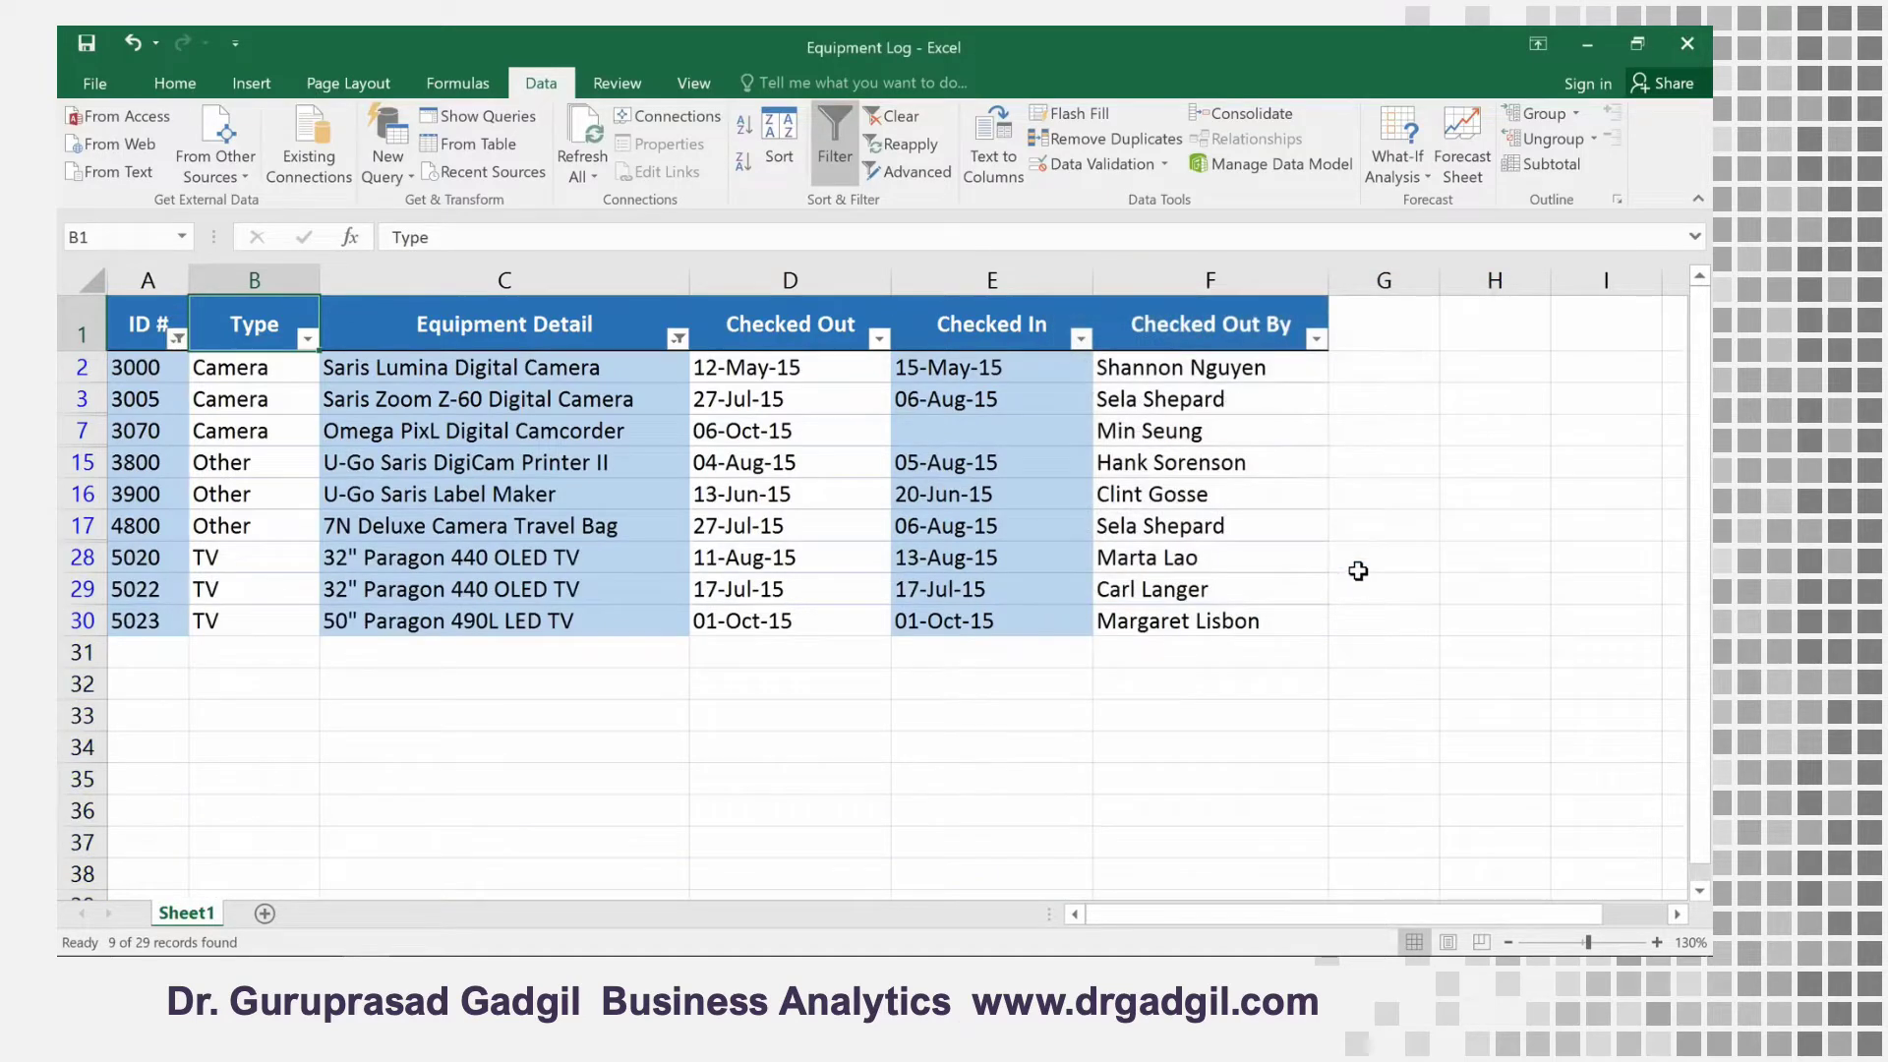
Set up a Between date filter on the Checked Out column with the start date 7/15/15
{"action": "left_click", "coordinate": [879, 338]}
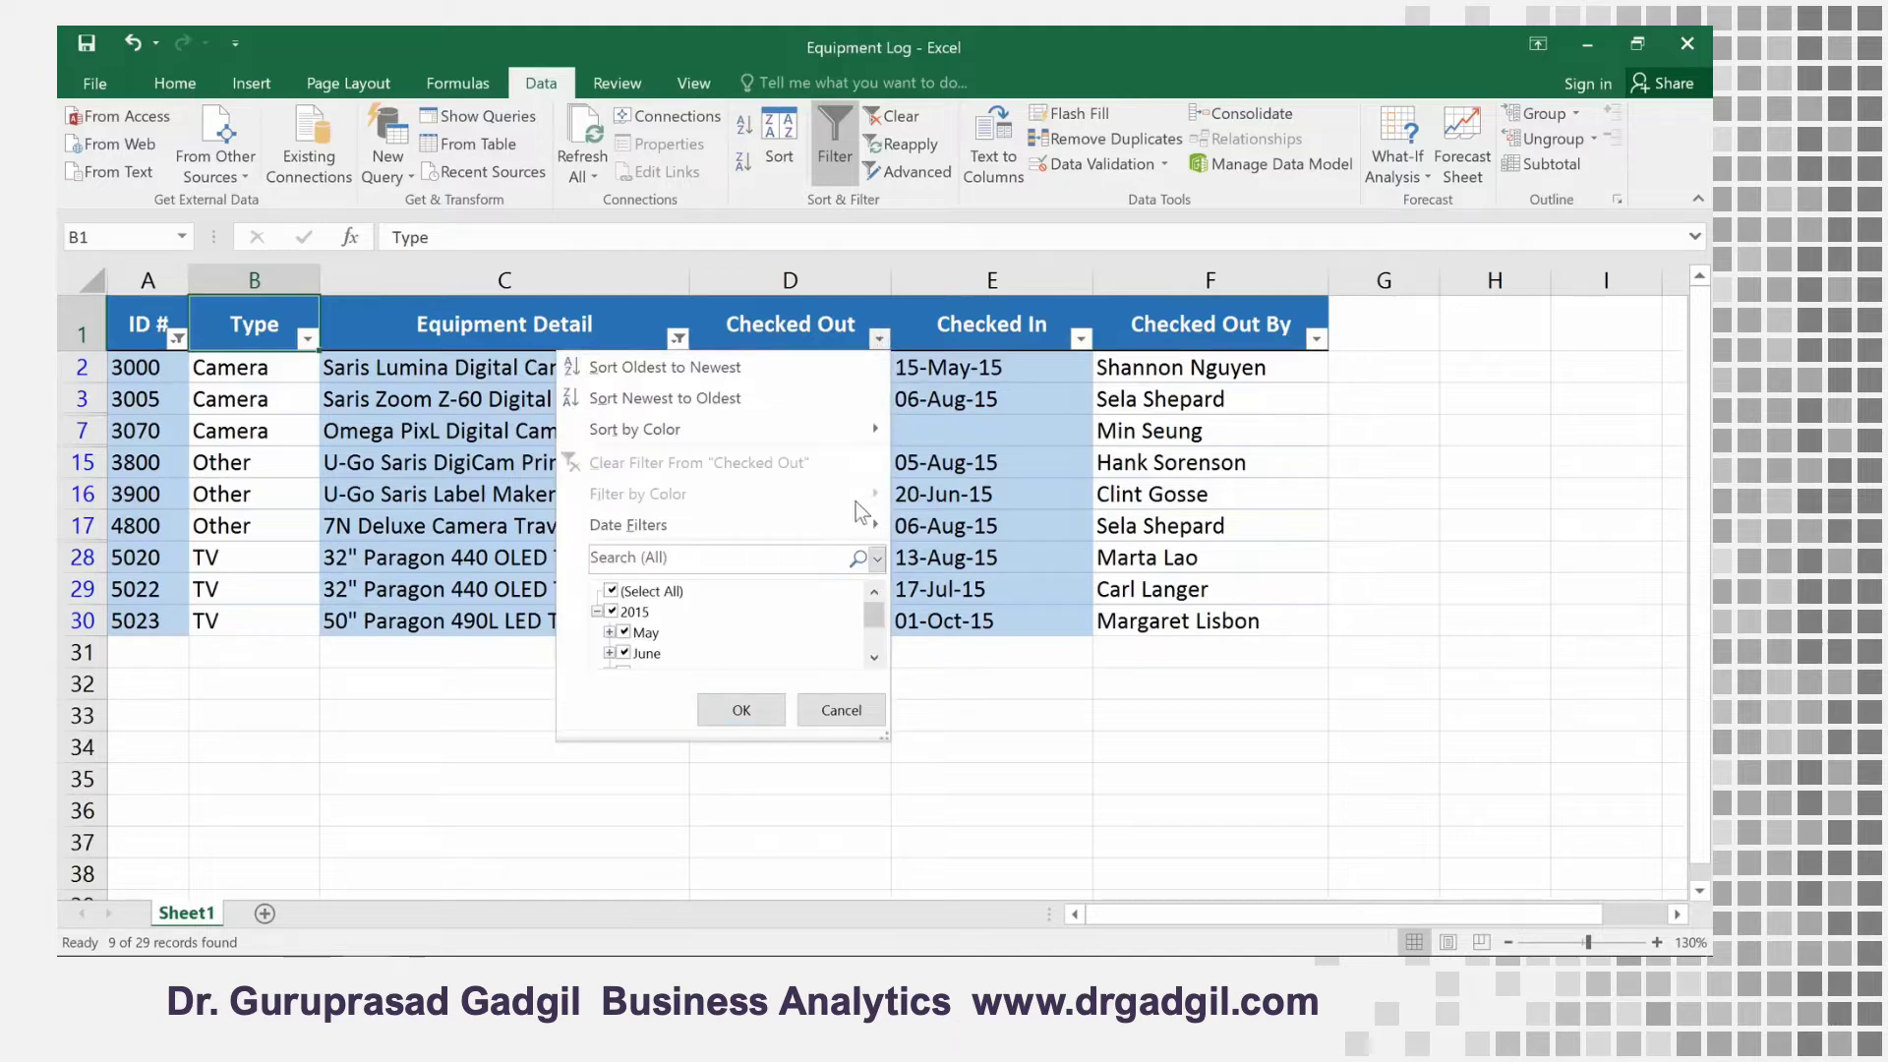
{"action": "mouse_move", "coordinate": [852, 519]}
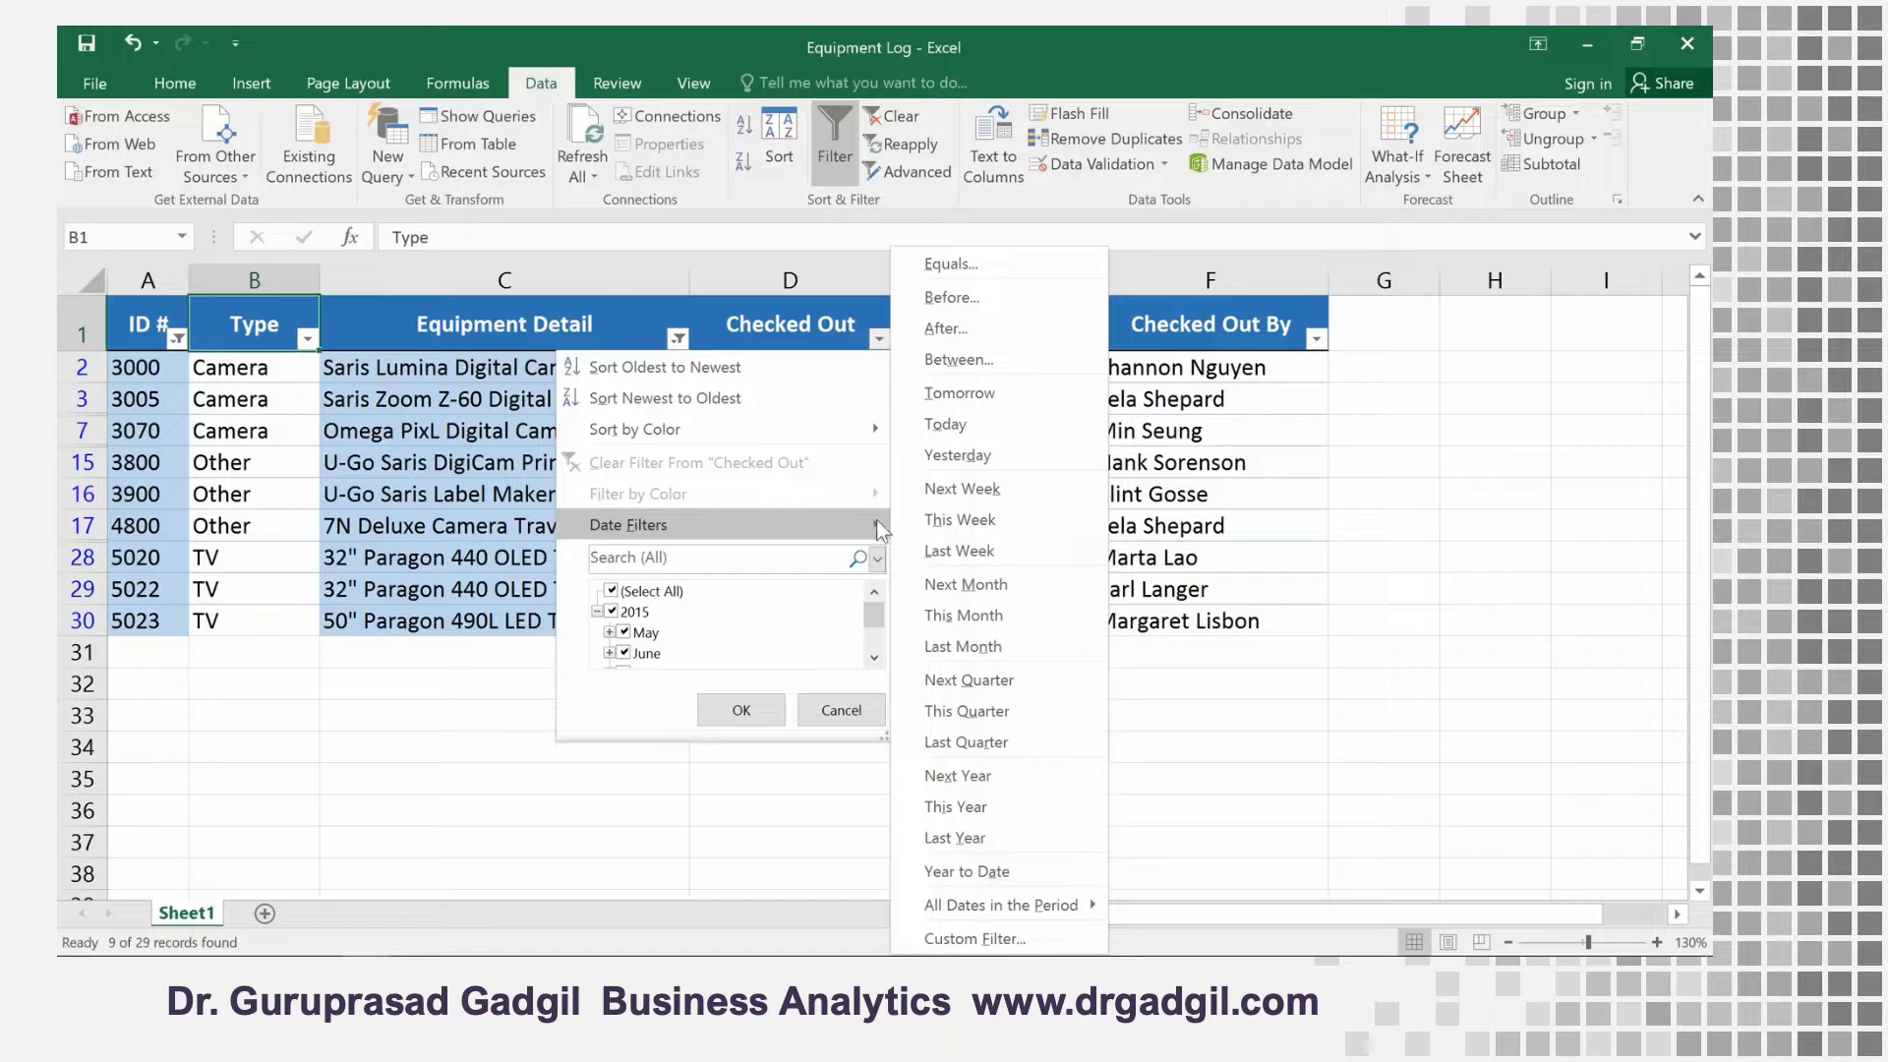
{"action": "left_click", "coordinate": [923, 360]}
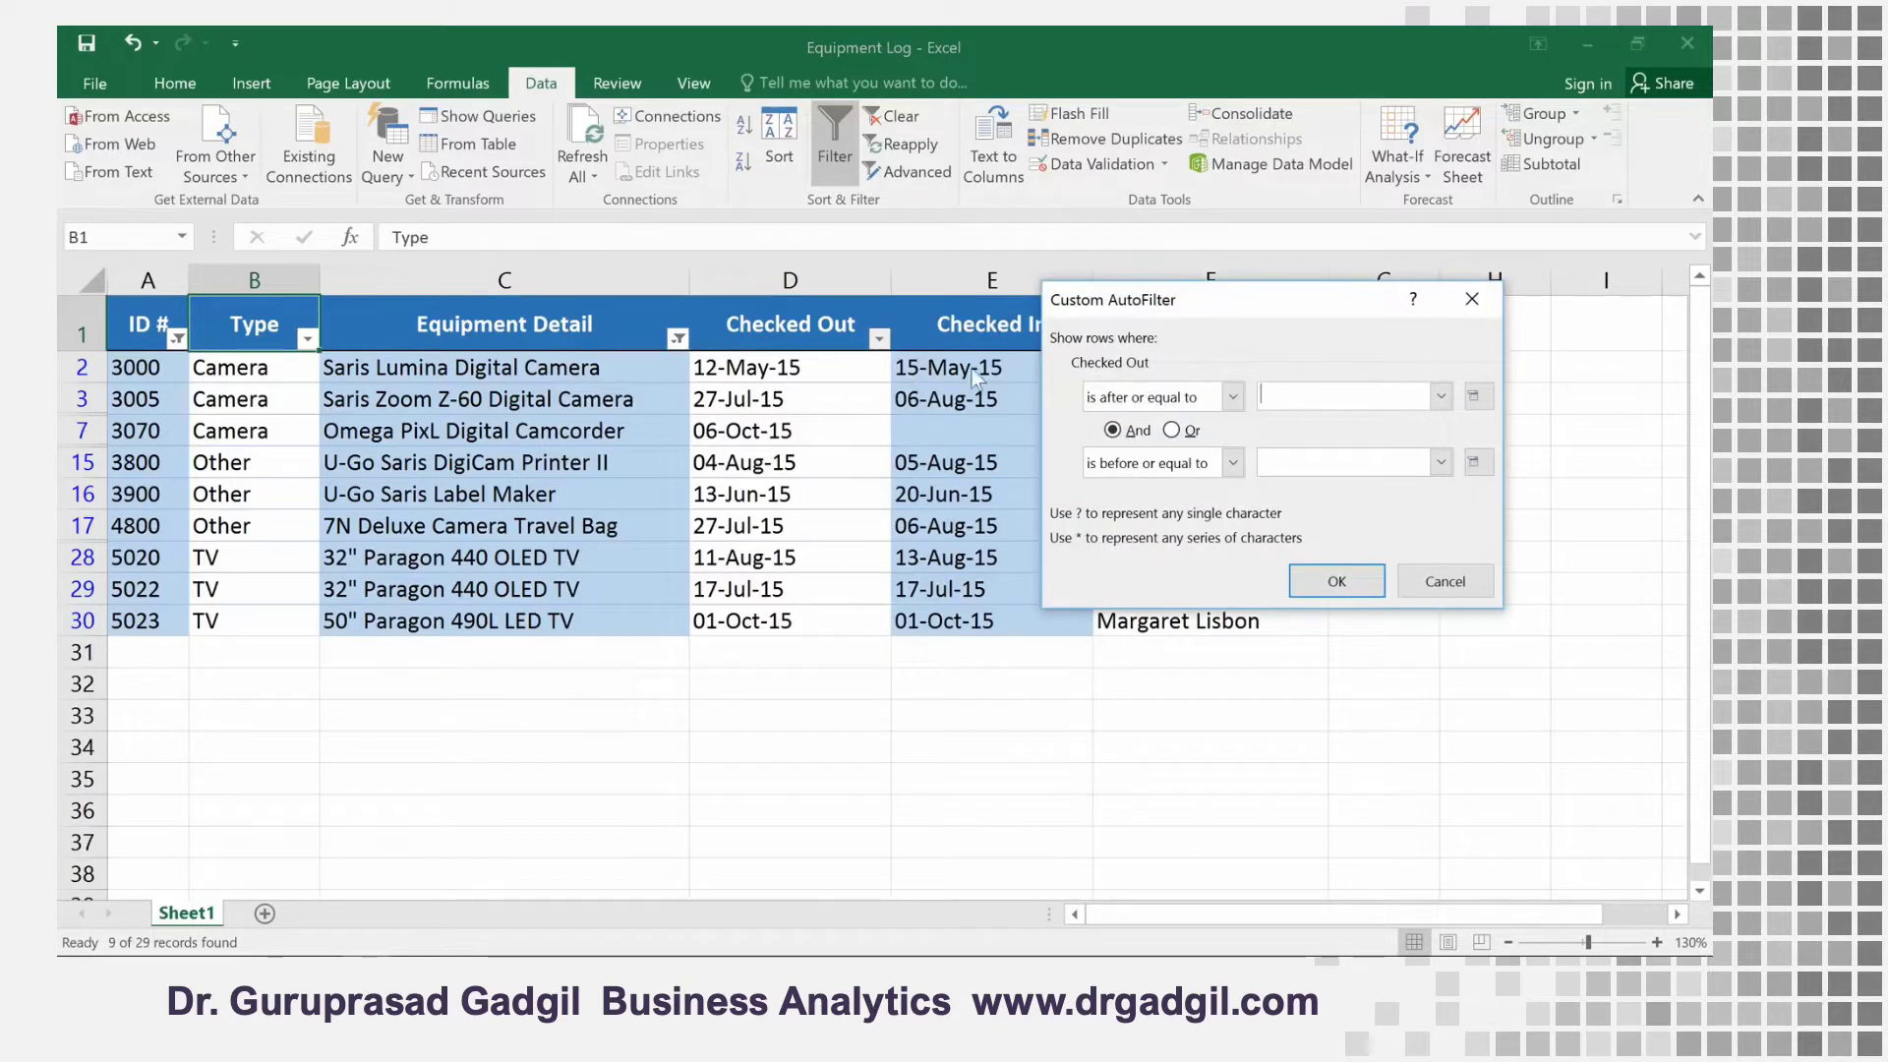
{"action": "left_click", "coordinate": [1473, 398]}
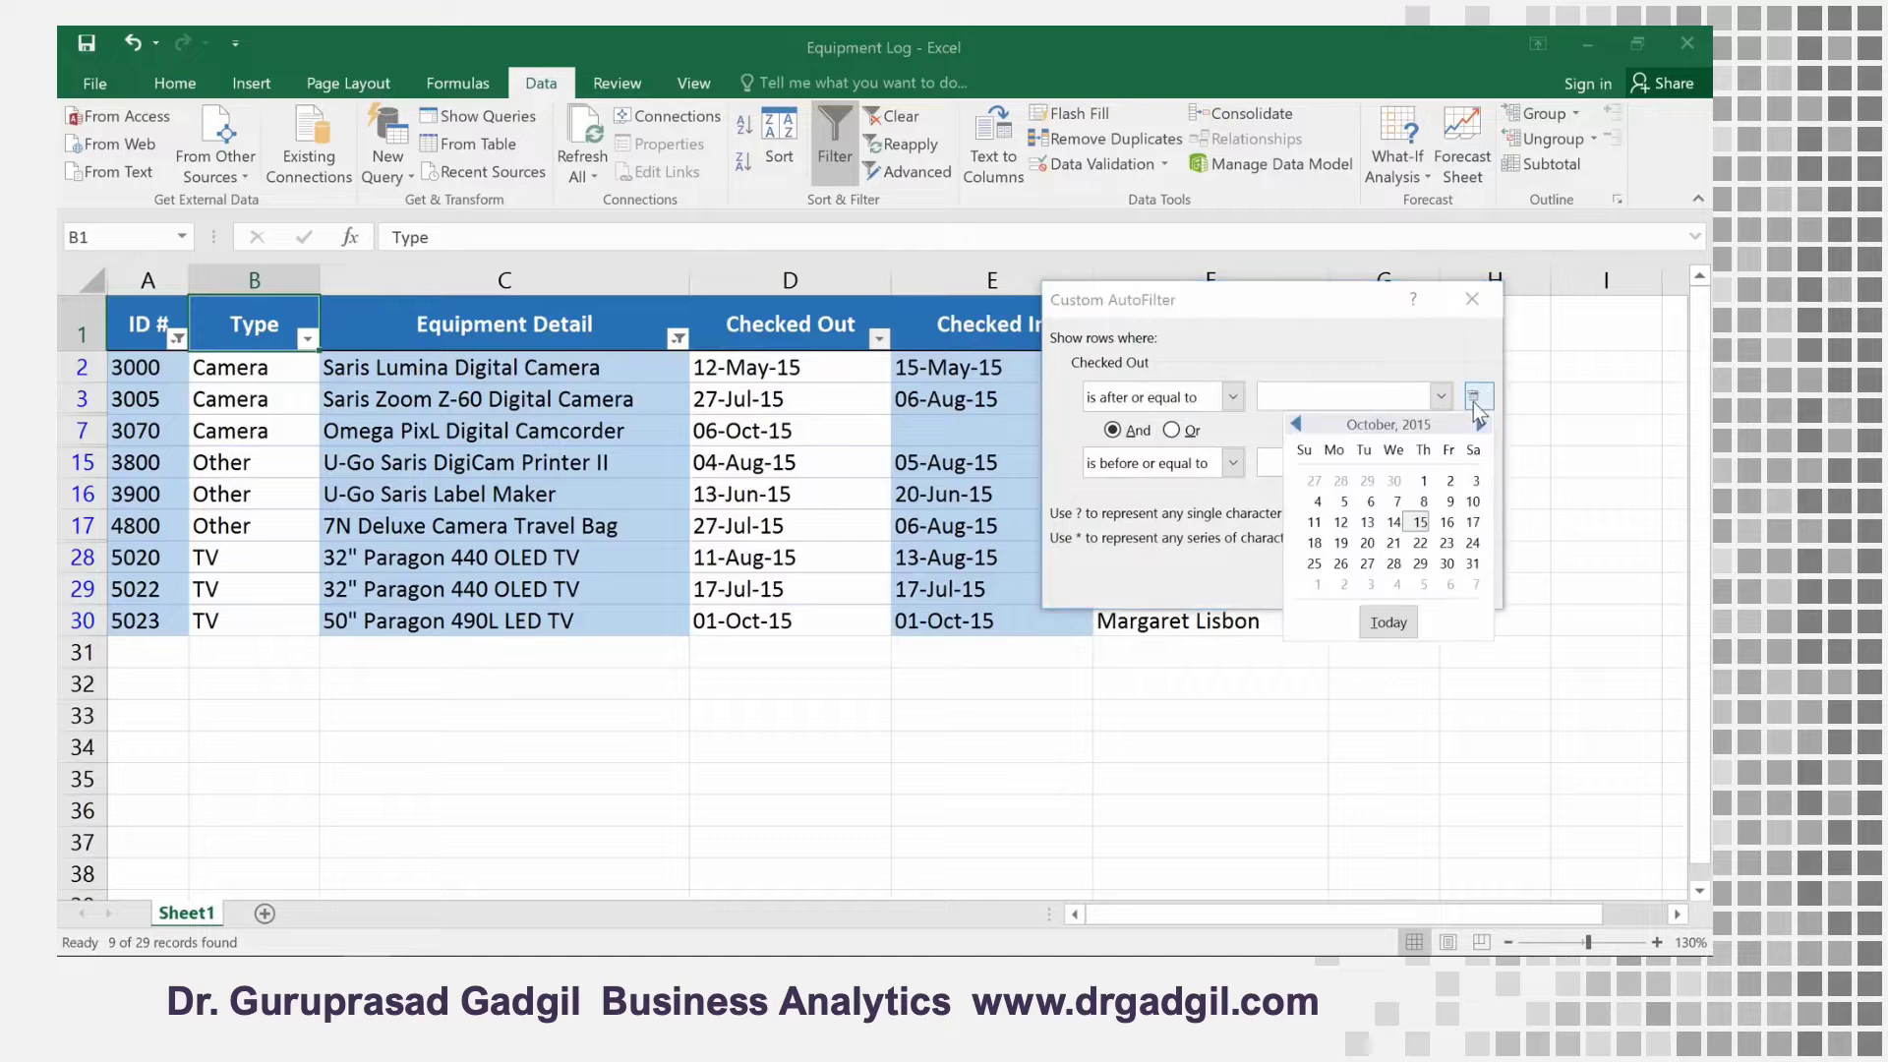
{"action": "left_click", "coordinate": [1297, 424]}
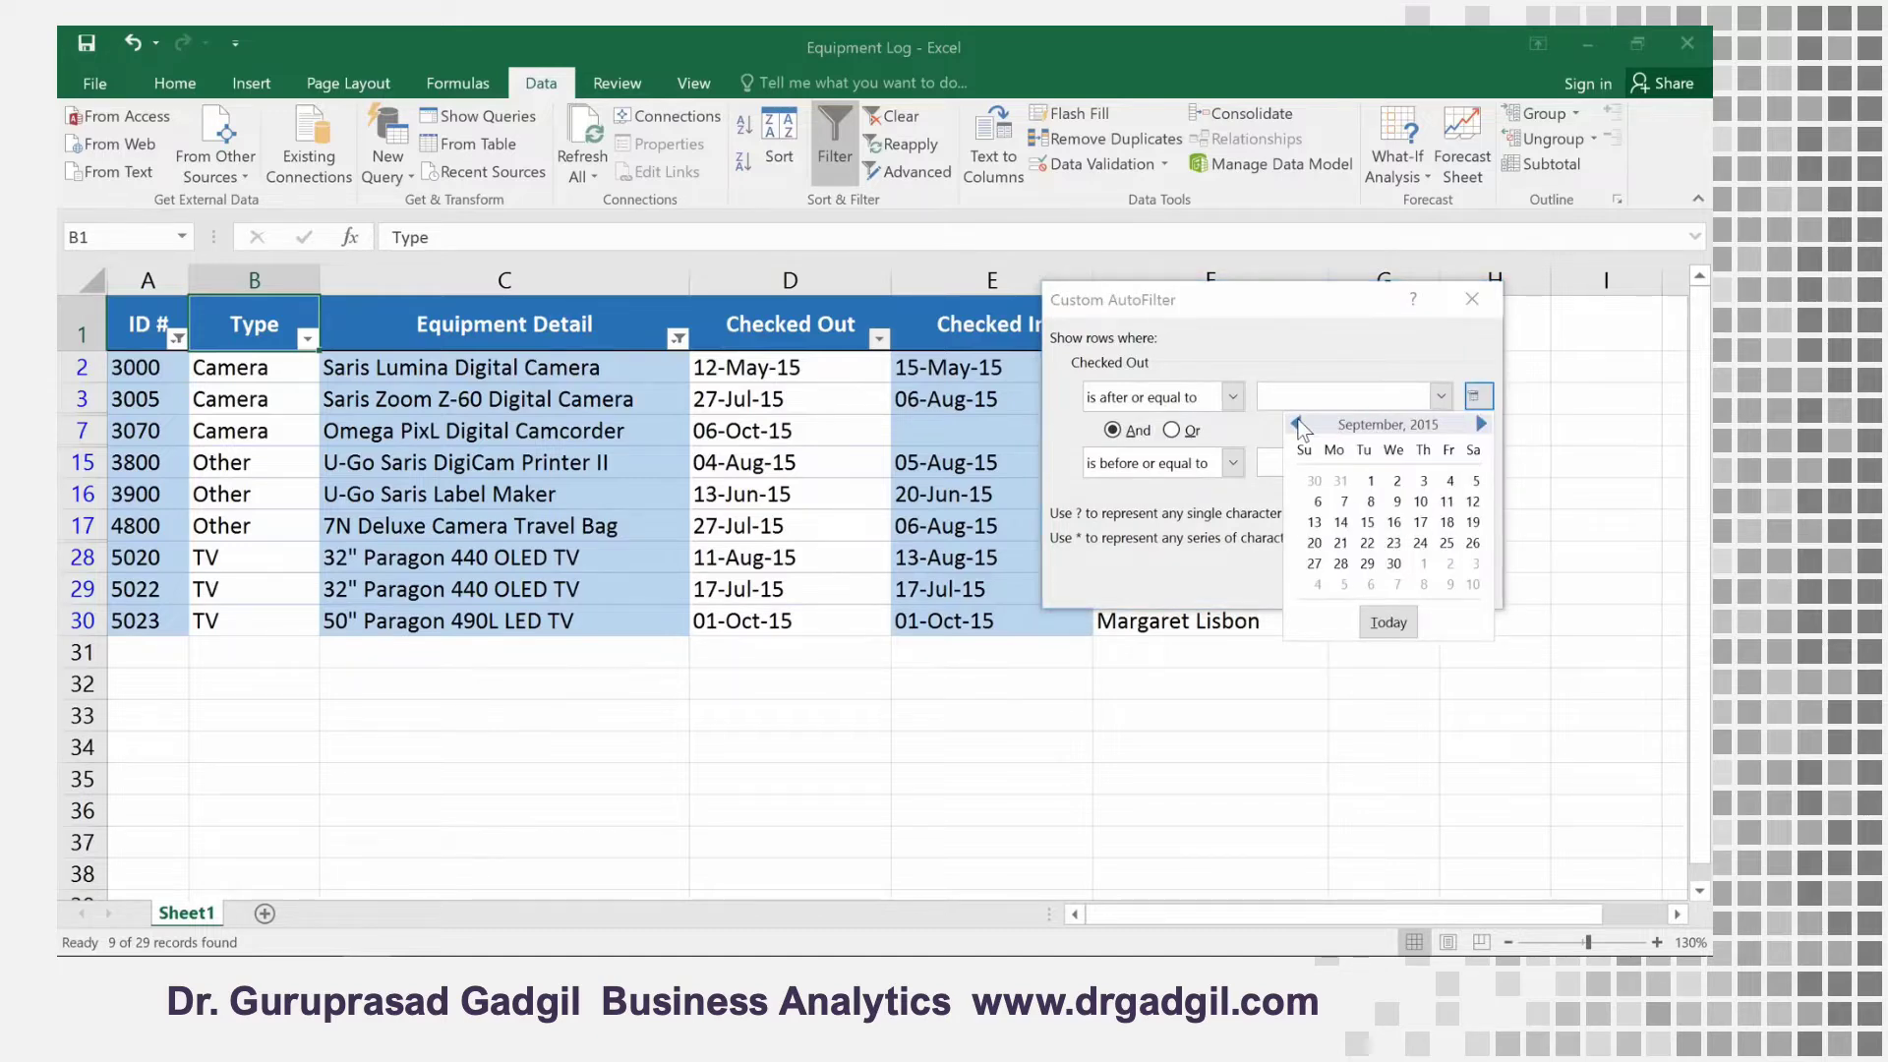
{"action": "left_click", "coordinate": [1298, 424]}
{"action": "left_click", "coordinate": [1297, 424]}
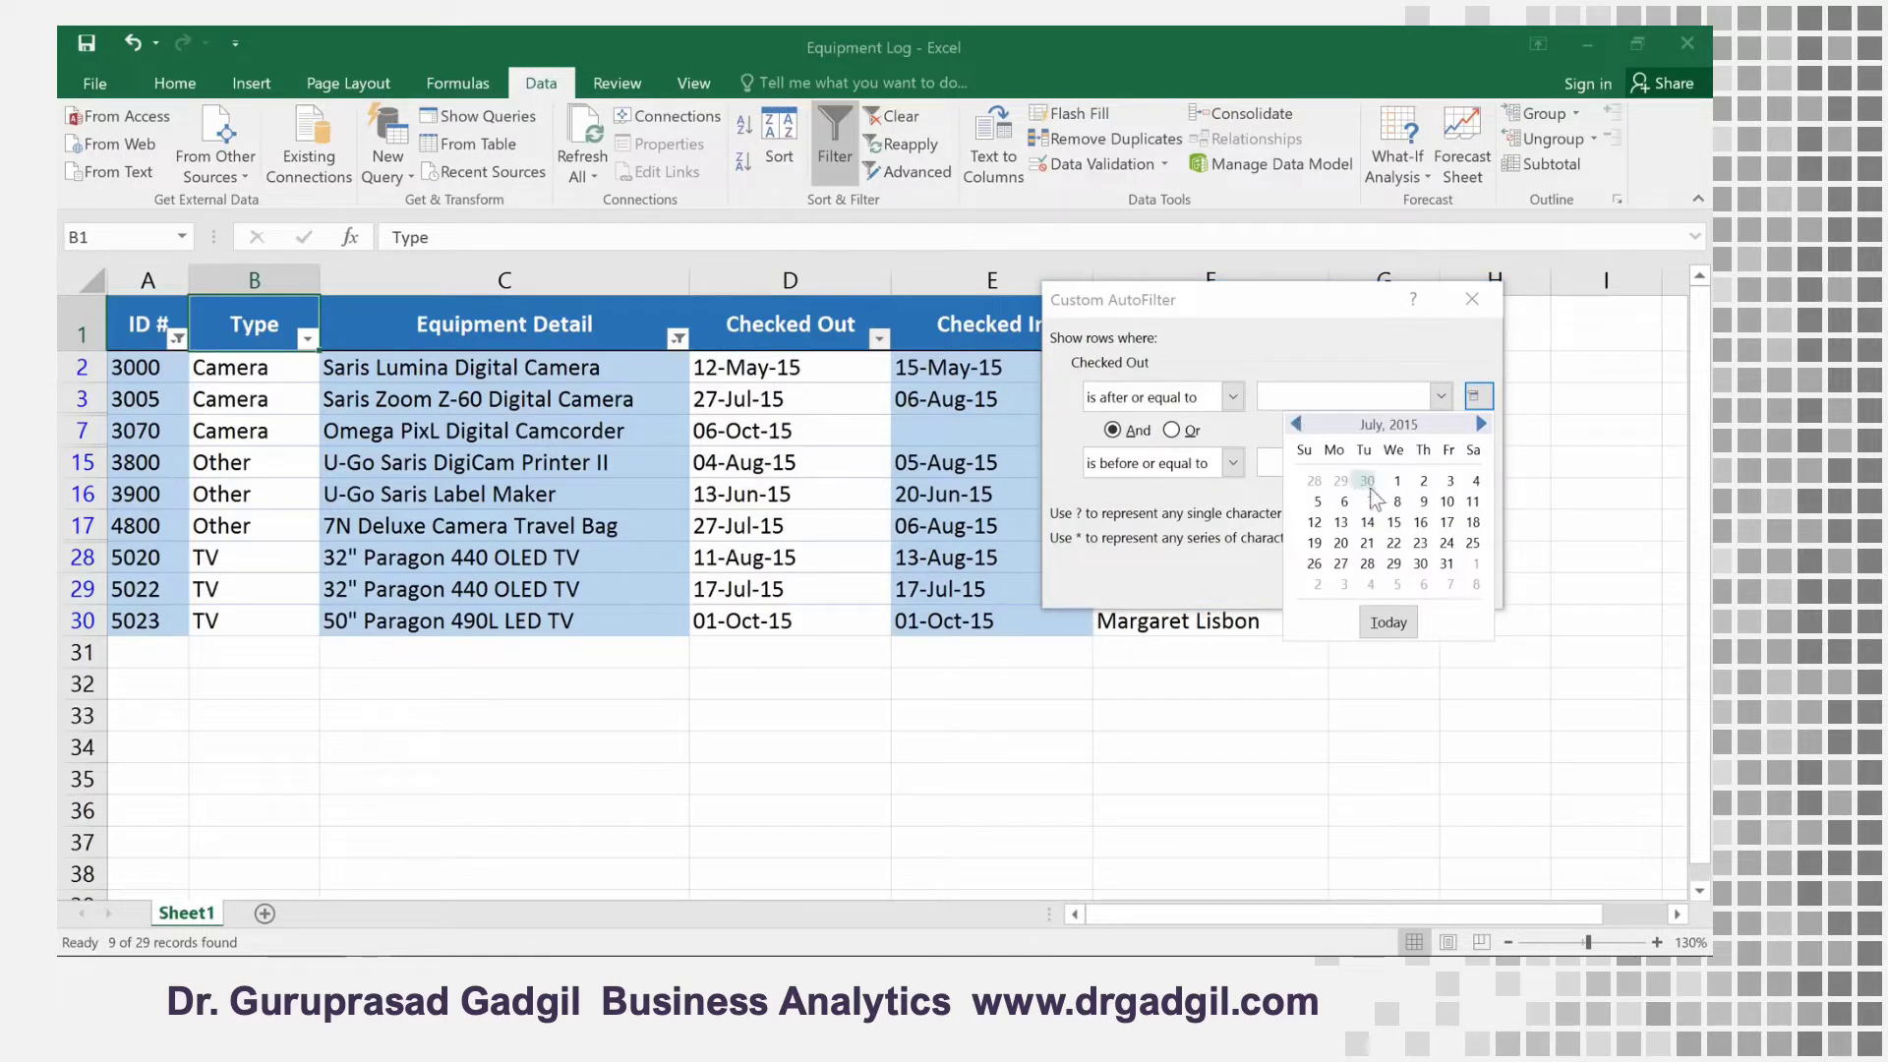
{"action": "left_click", "coordinate": [1392, 521]}
Set the end date of the Checked Out filter to 8/15/15 and apply the filter
{"action": "left_click", "coordinate": [1481, 468]}
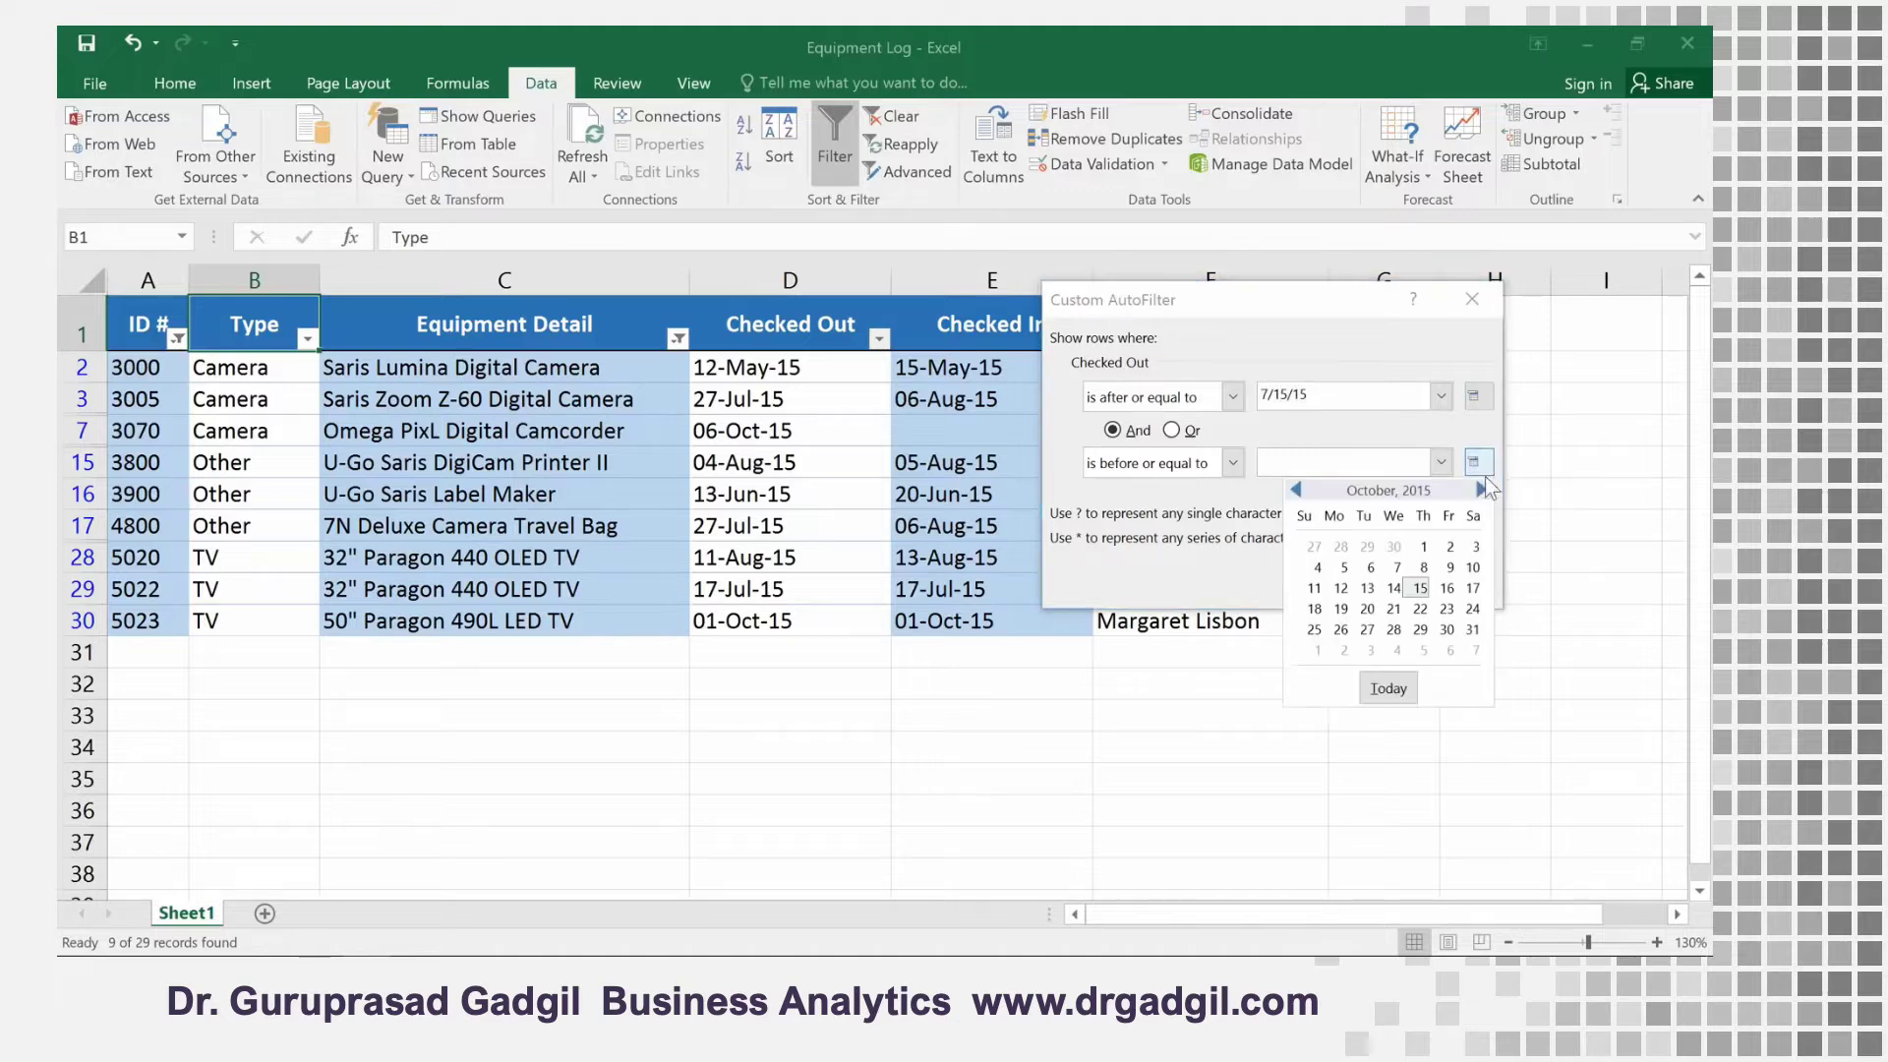
{"action": "left_click", "coordinate": [1298, 491]}
{"action": "left_click", "coordinate": [1298, 491]}
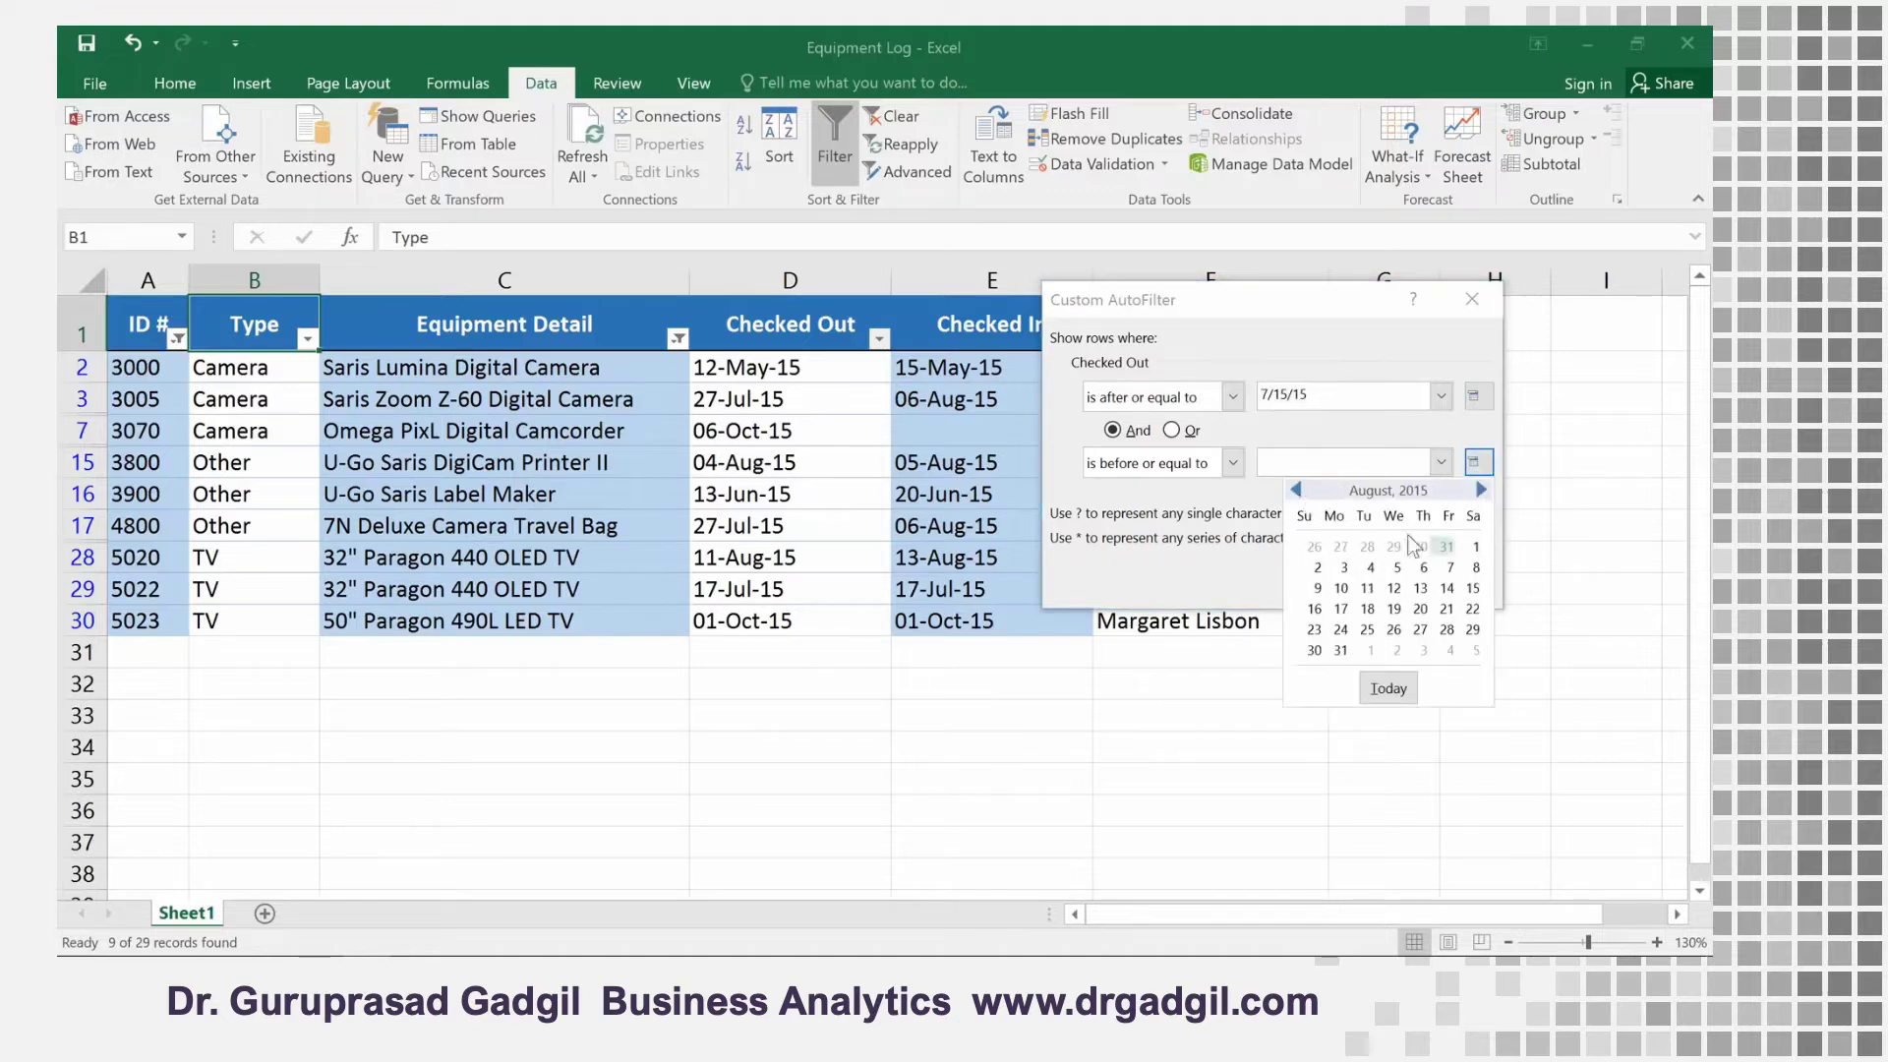
{"action": "left_click", "coordinate": [1472, 588]}
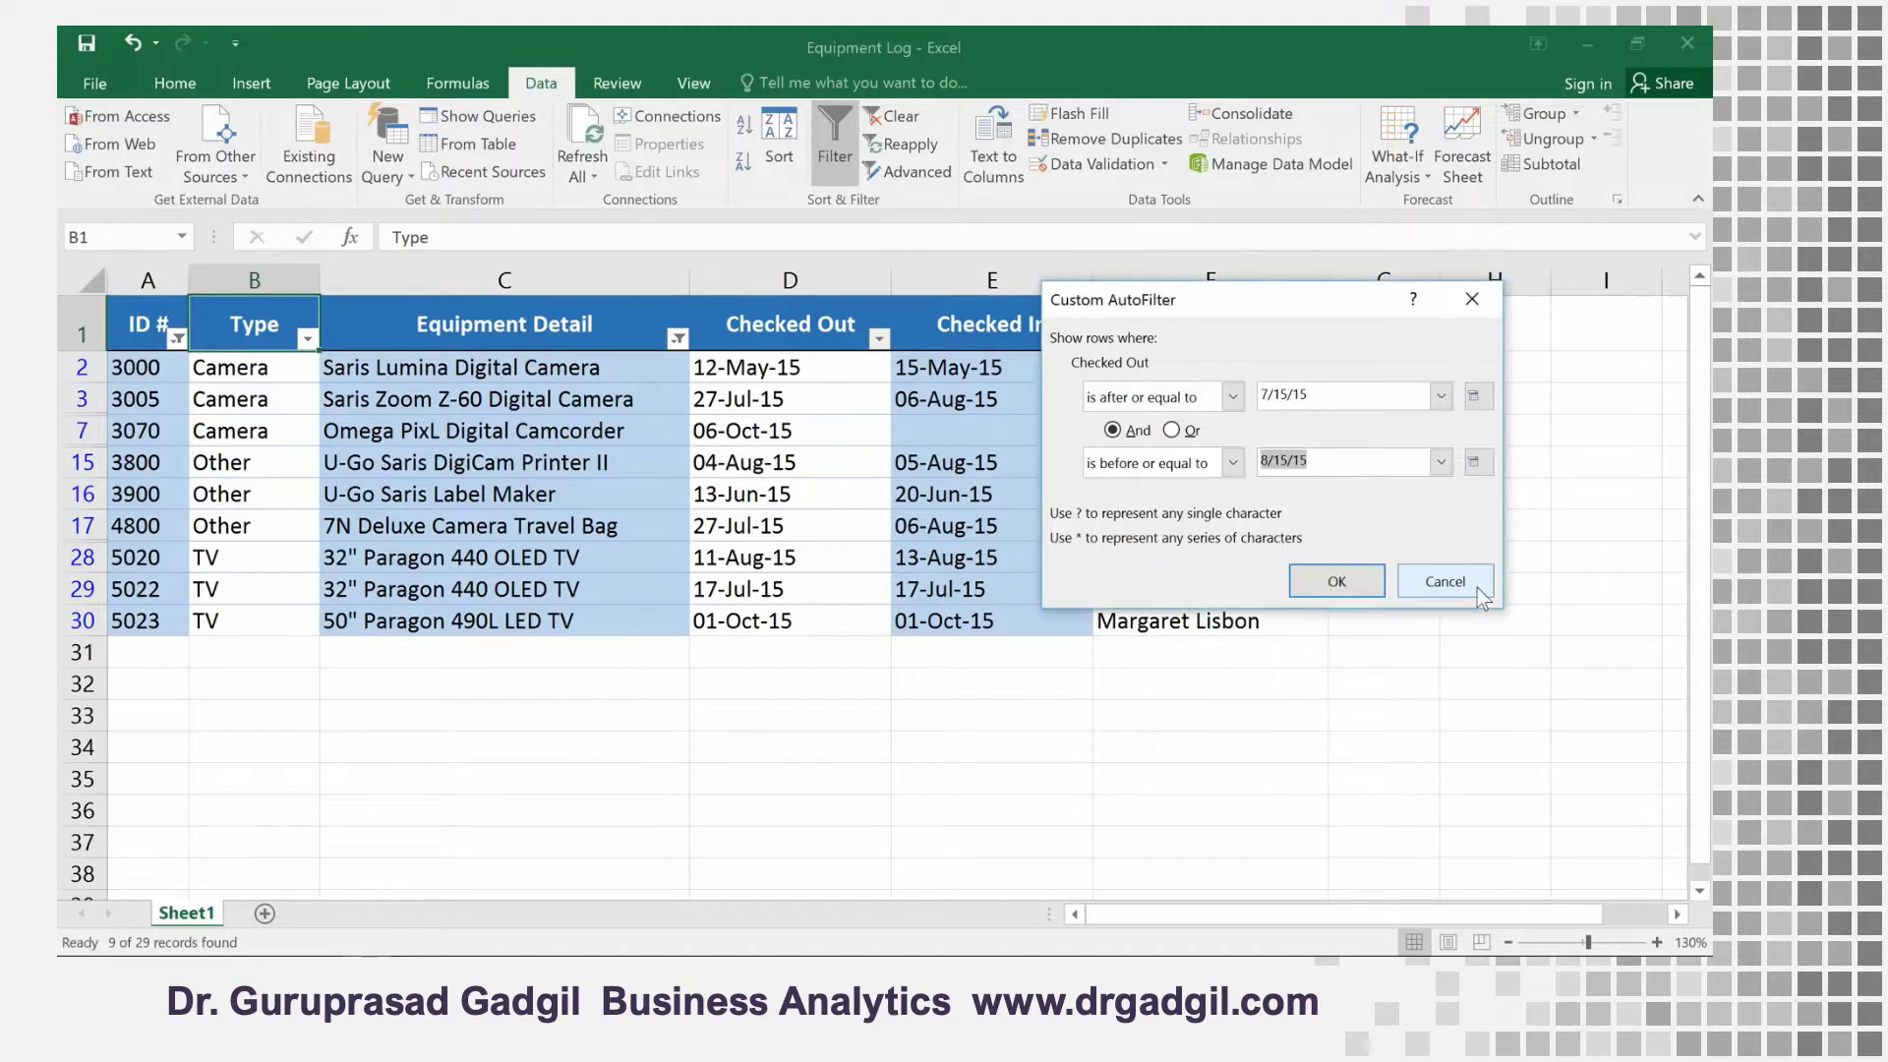
{"action": "left_click", "coordinate": [1354, 588]}
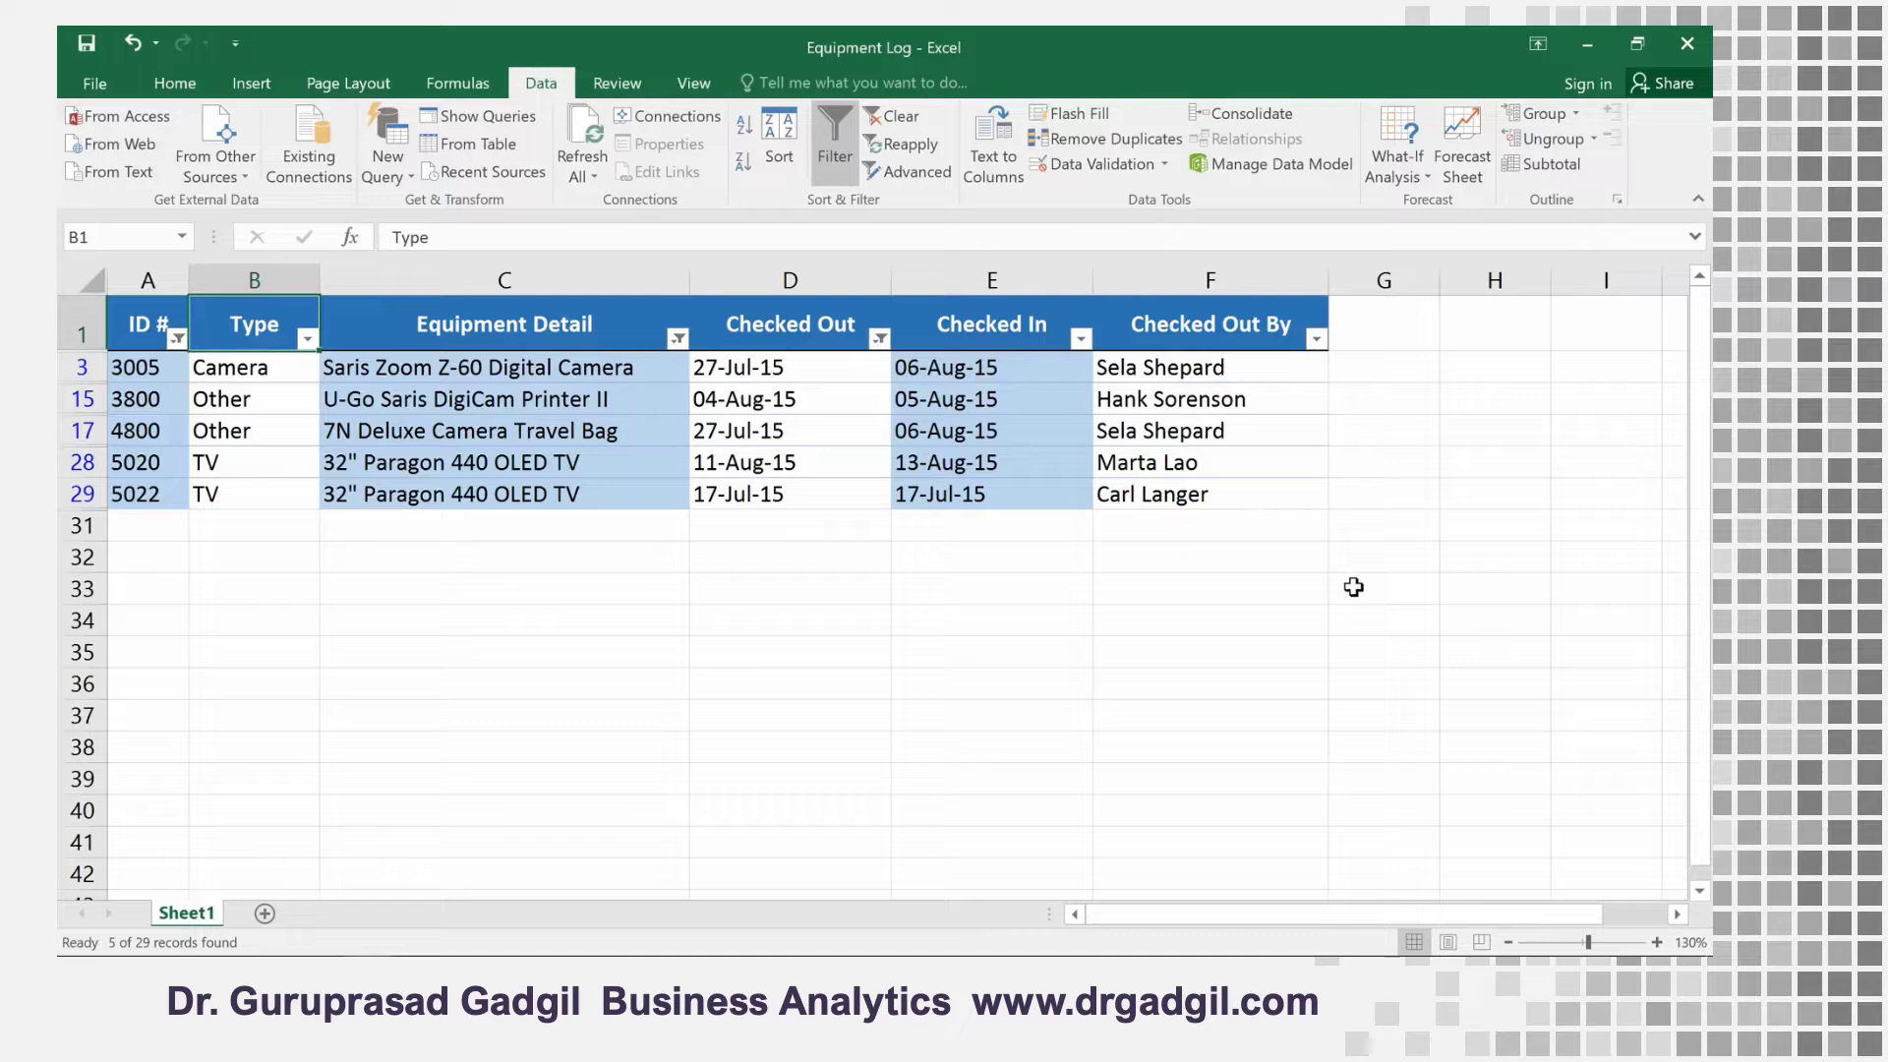
Clear all filters from the equipment log and turn off filtering for its header row
{"action": "left_click", "coordinate": [899, 120]}
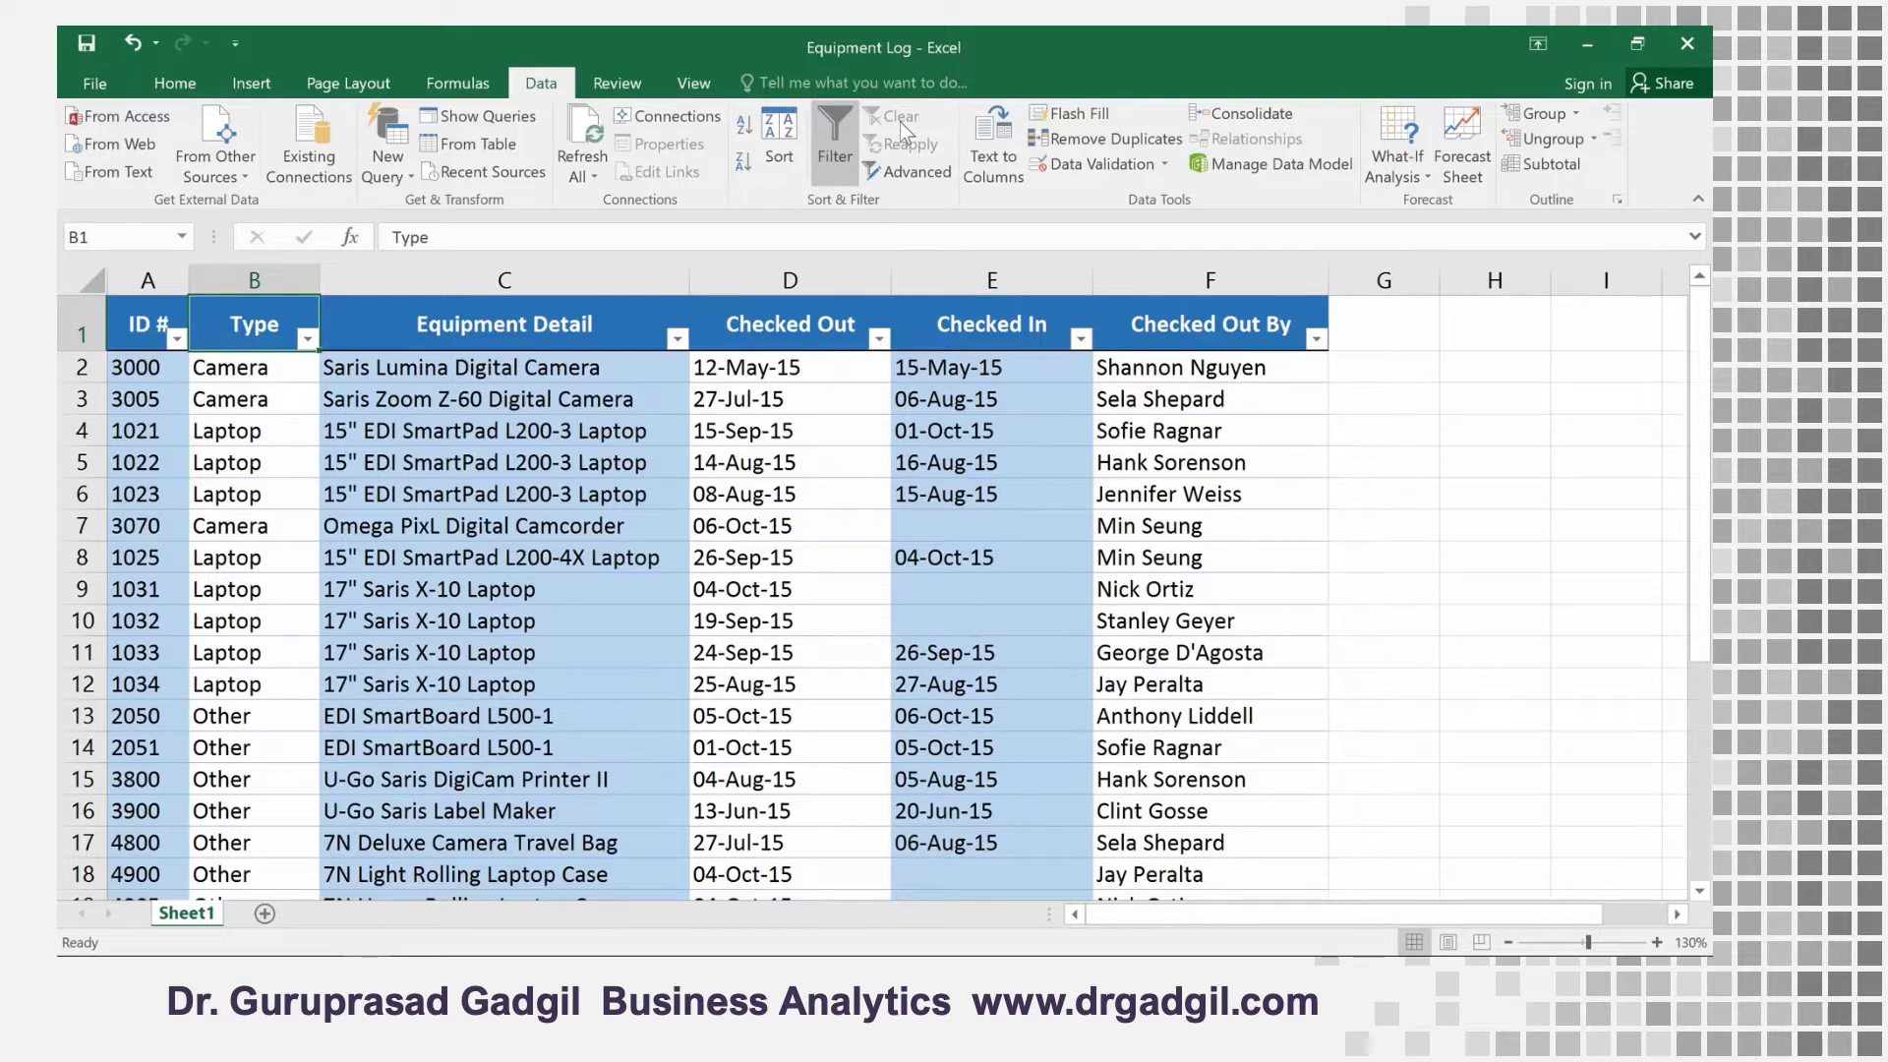
{"action": "left_click", "coordinate": [836, 128]}
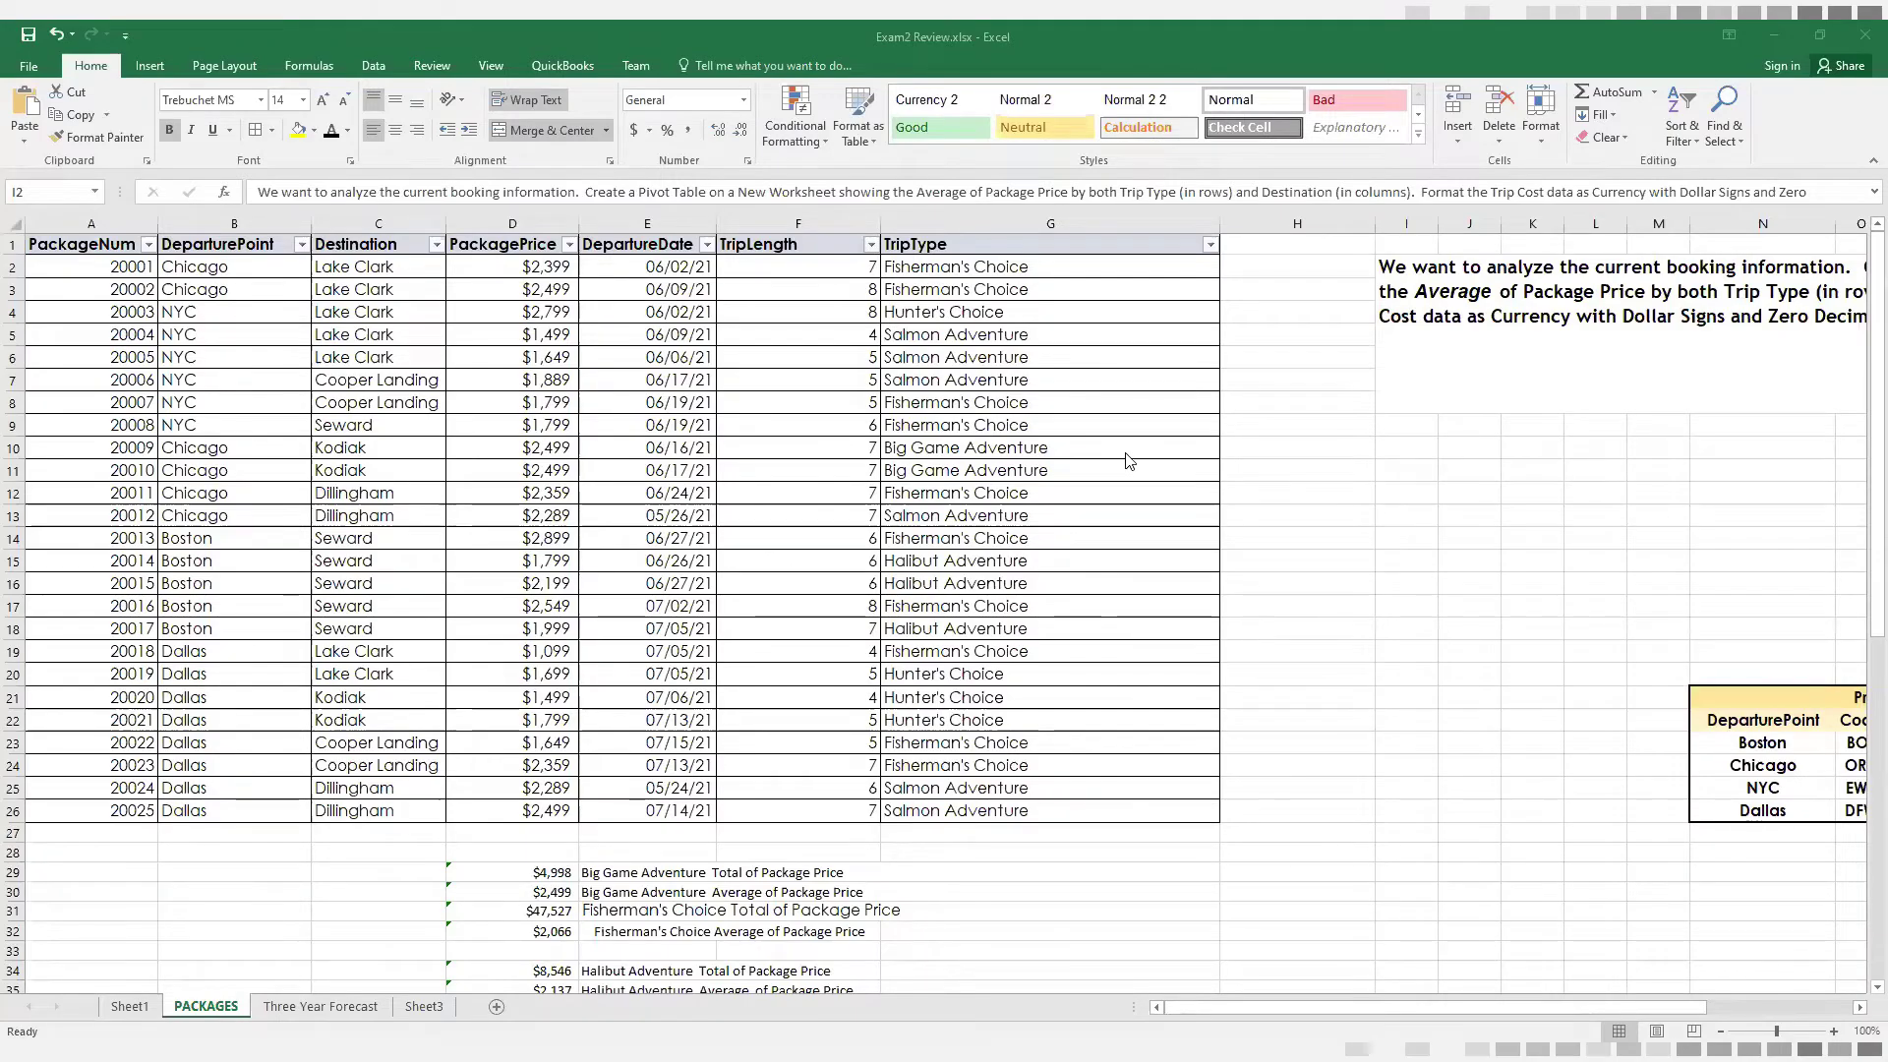
Examine the column headers of the PACKAGES sheet from PackageNum to TripType and the different trip types listed
{"action": "left_click", "coordinate": [88, 246]}
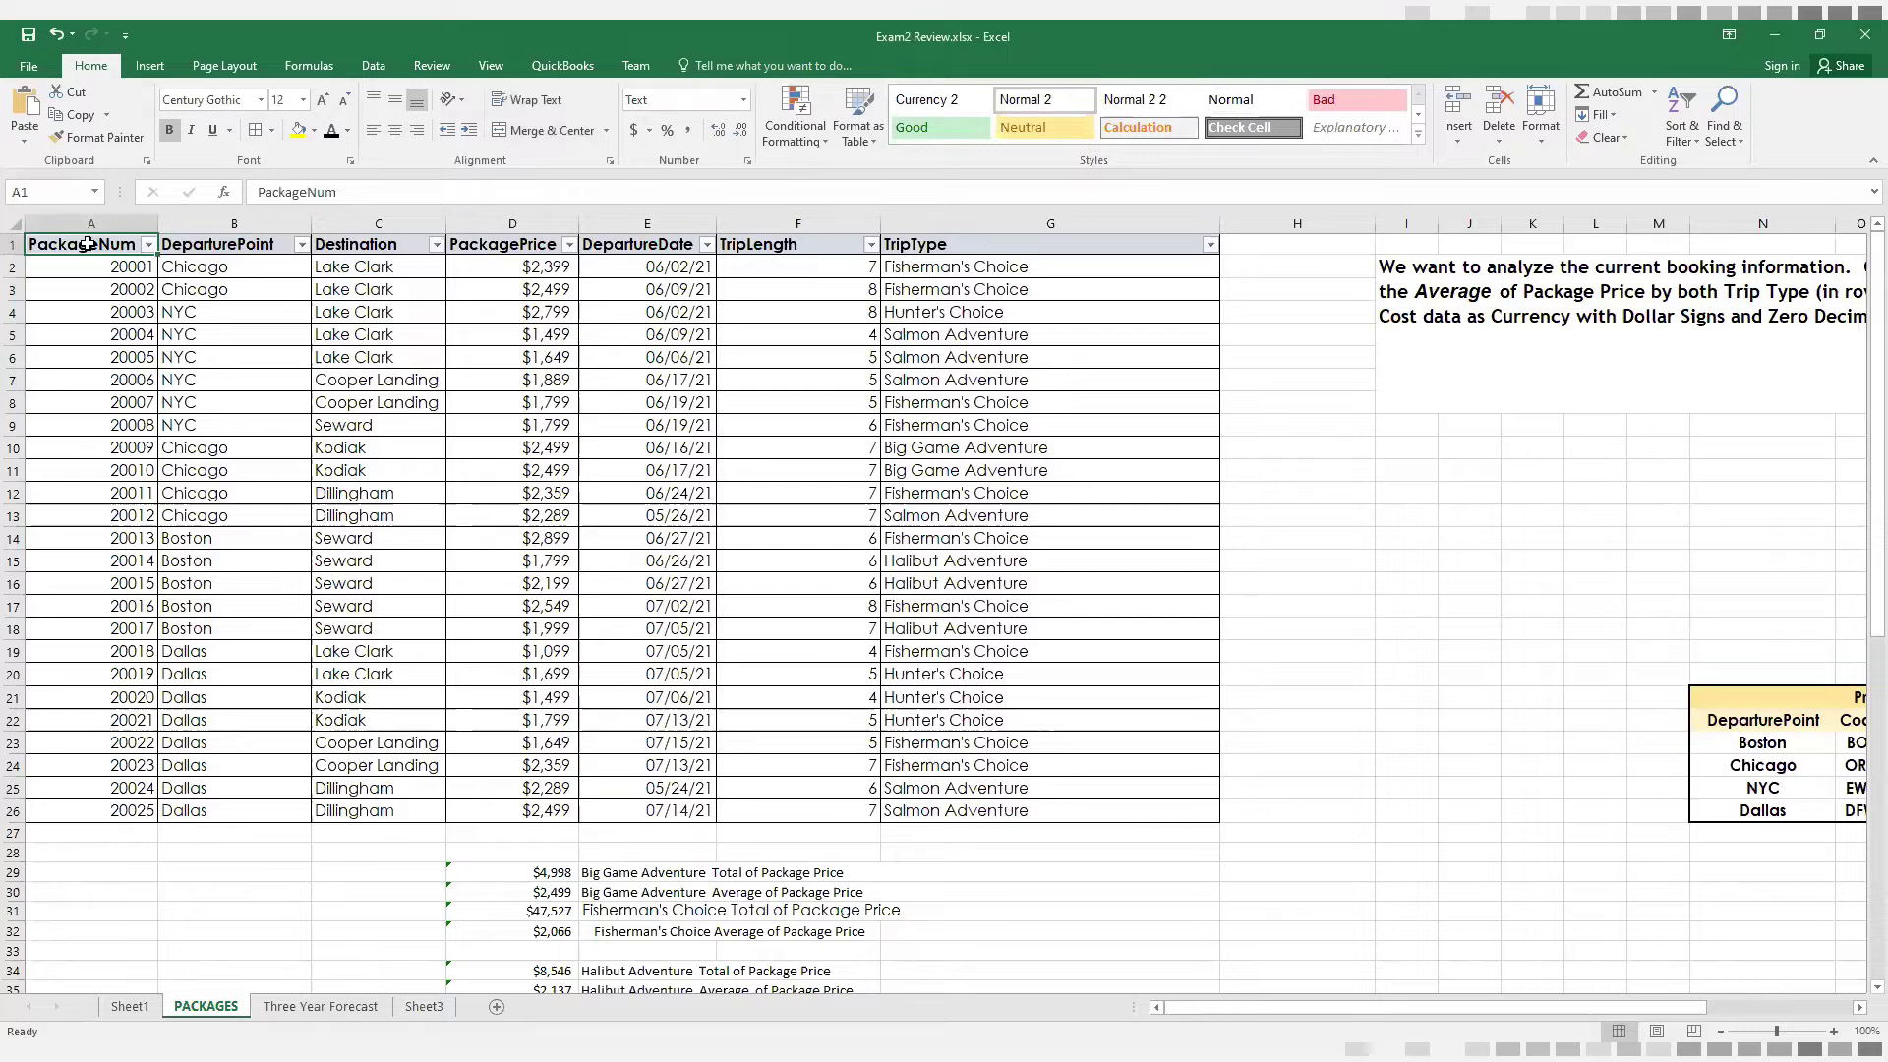
{"action": "left_click", "coordinate": [221, 246]}
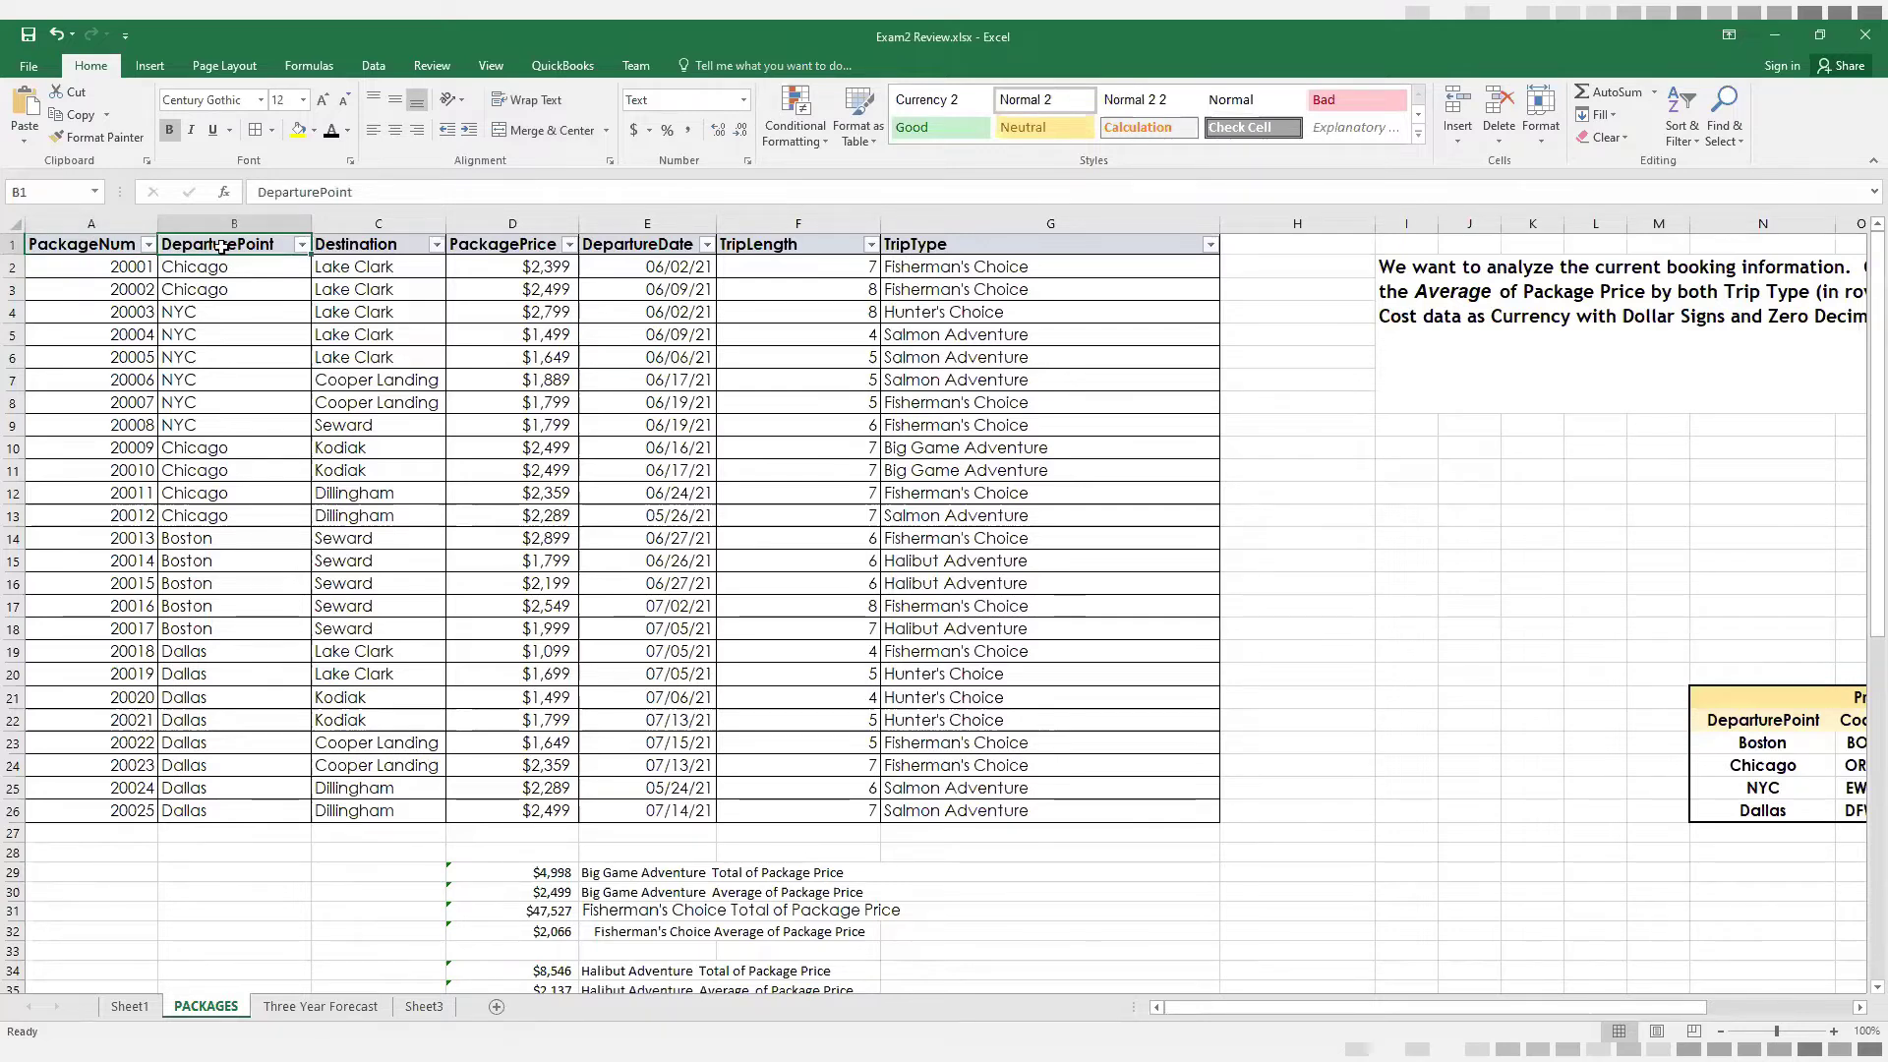
{"action": "left_click", "coordinate": [370, 244]}
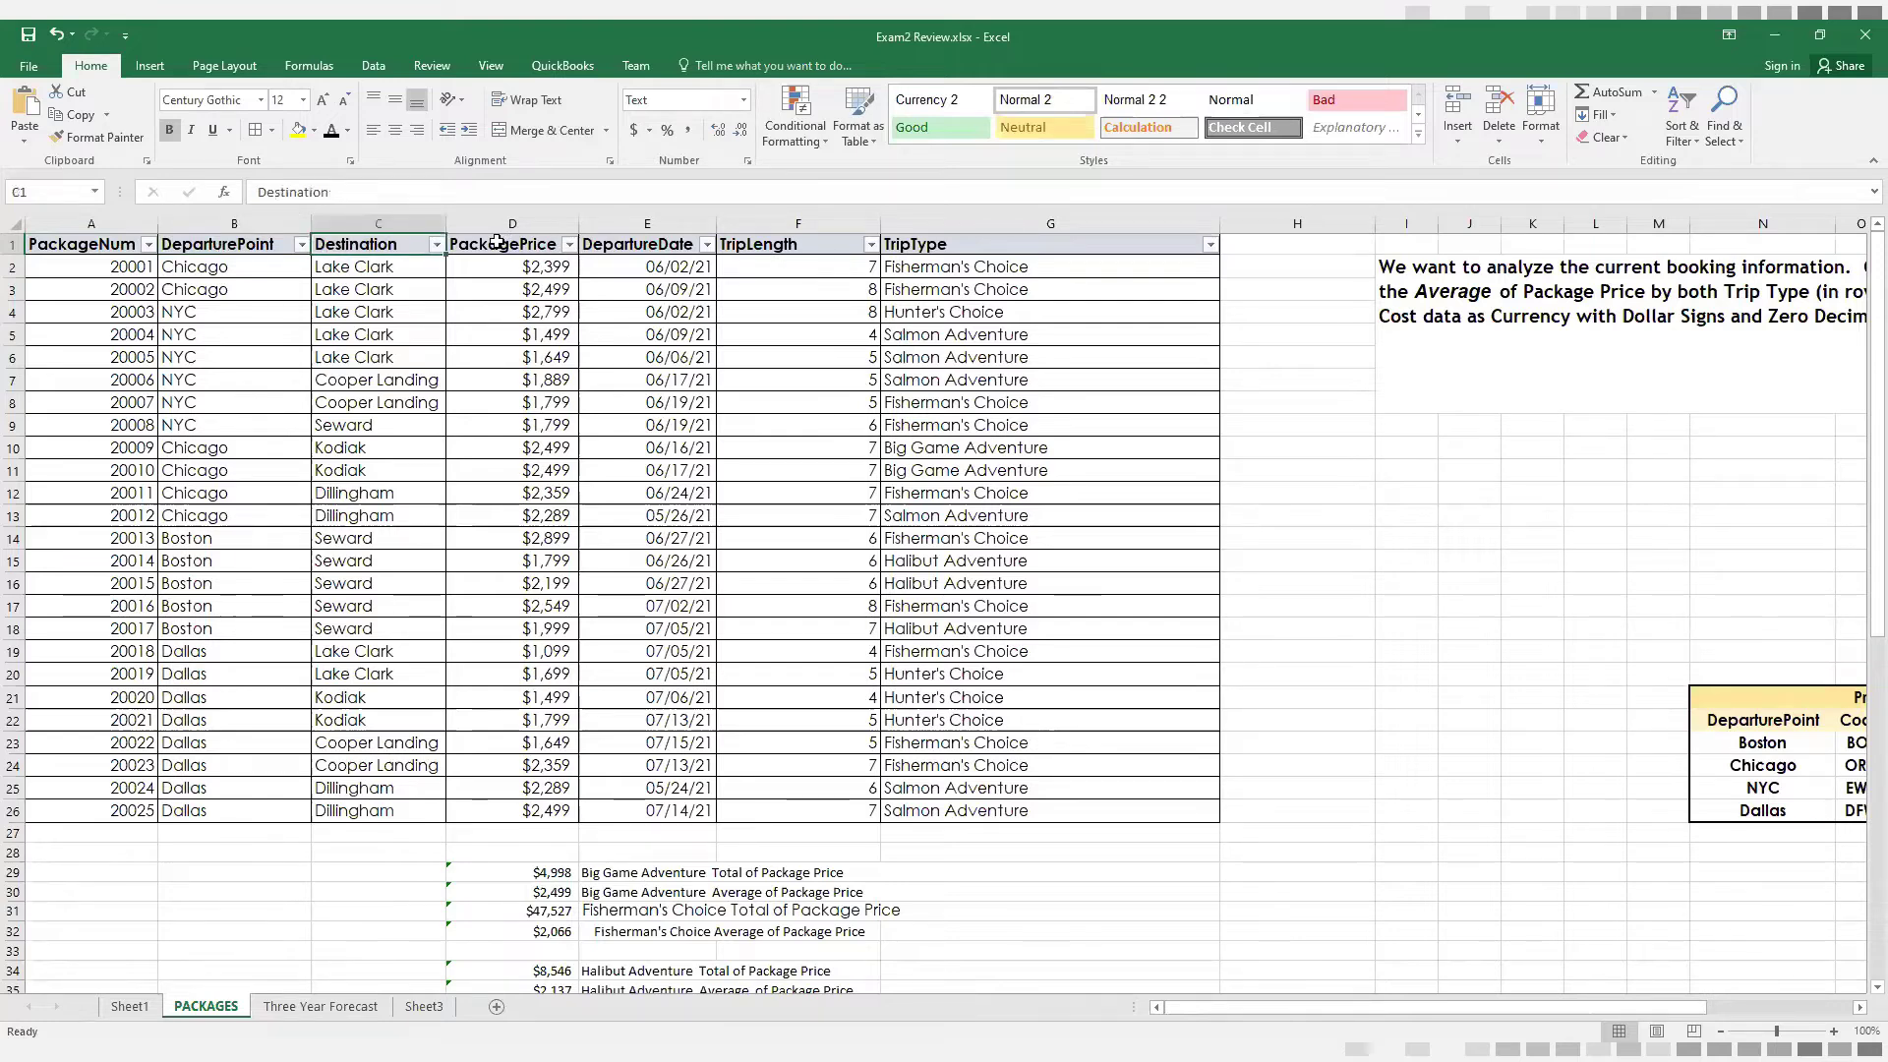
{"action": "left_click", "coordinate": [552, 244]}
{"action": "left_click", "coordinate": [620, 246]}
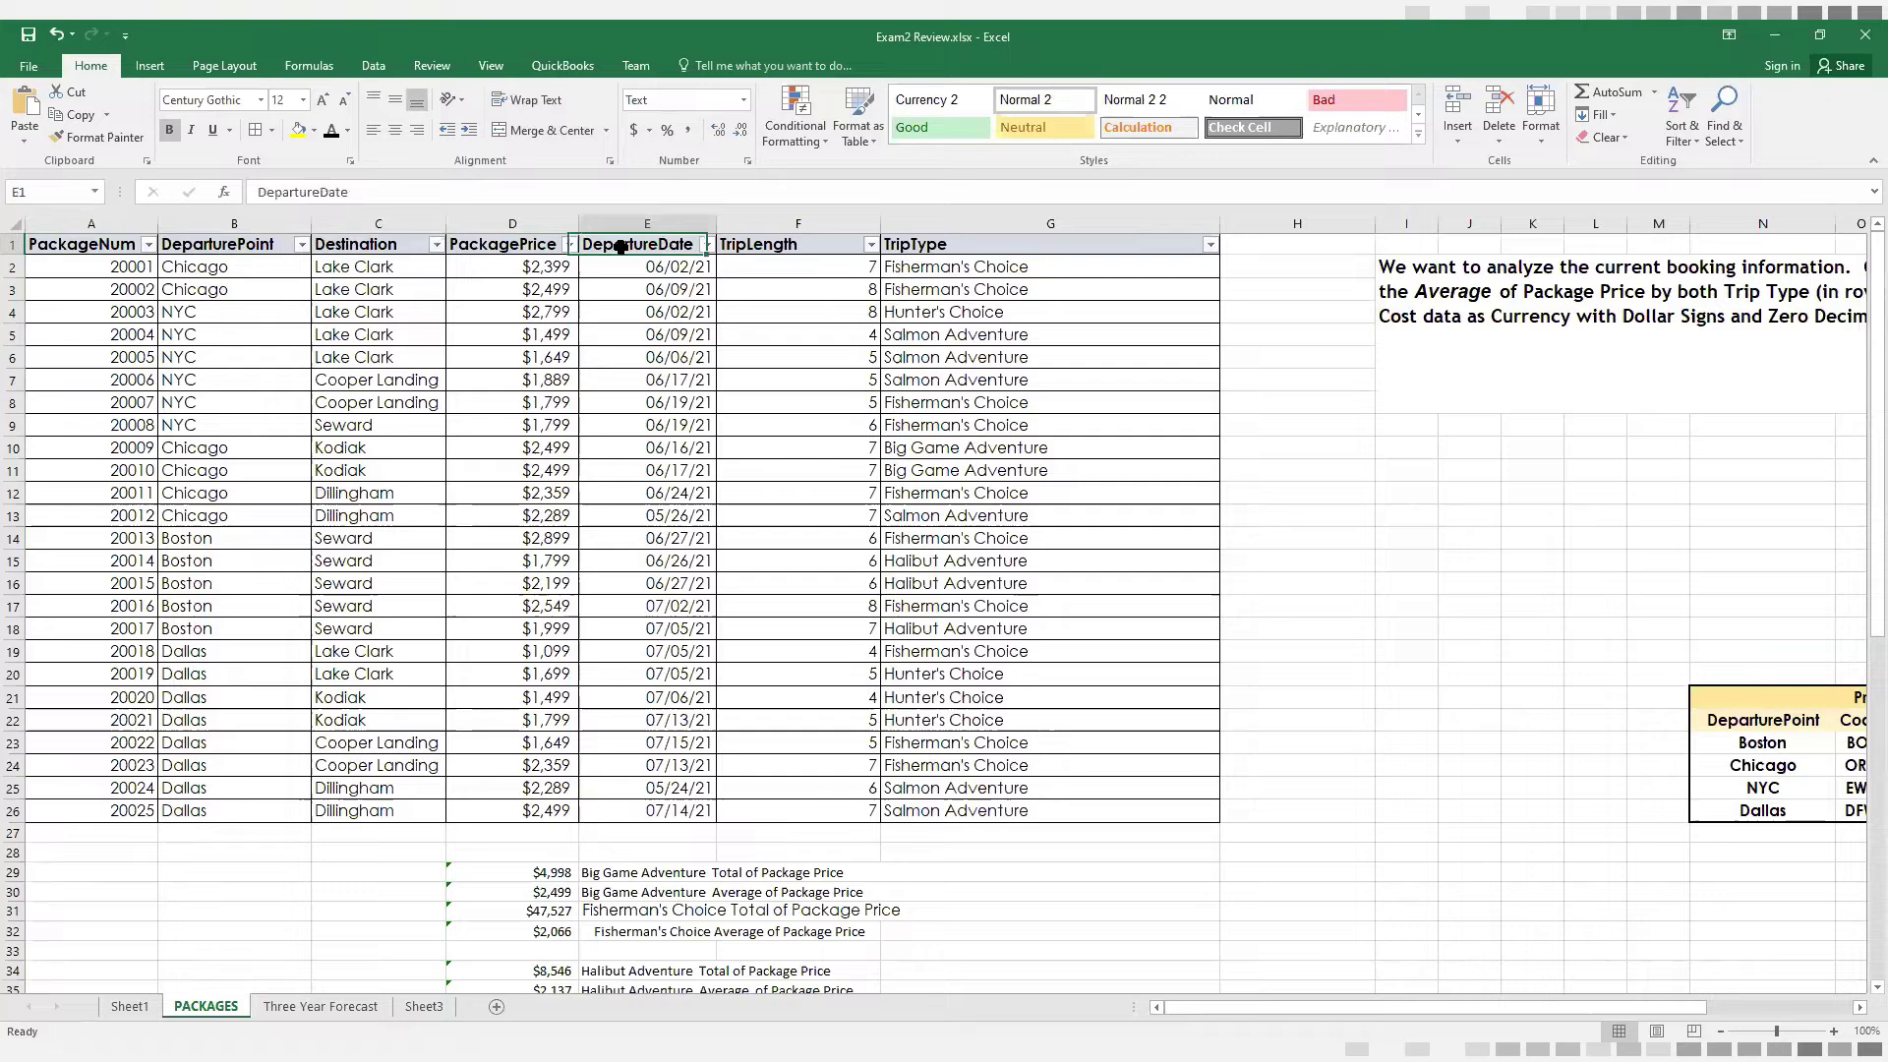
{"action": "left_click", "coordinate": [792, 248]}
{"action": "left_click", "coordinate": [998, 248]}
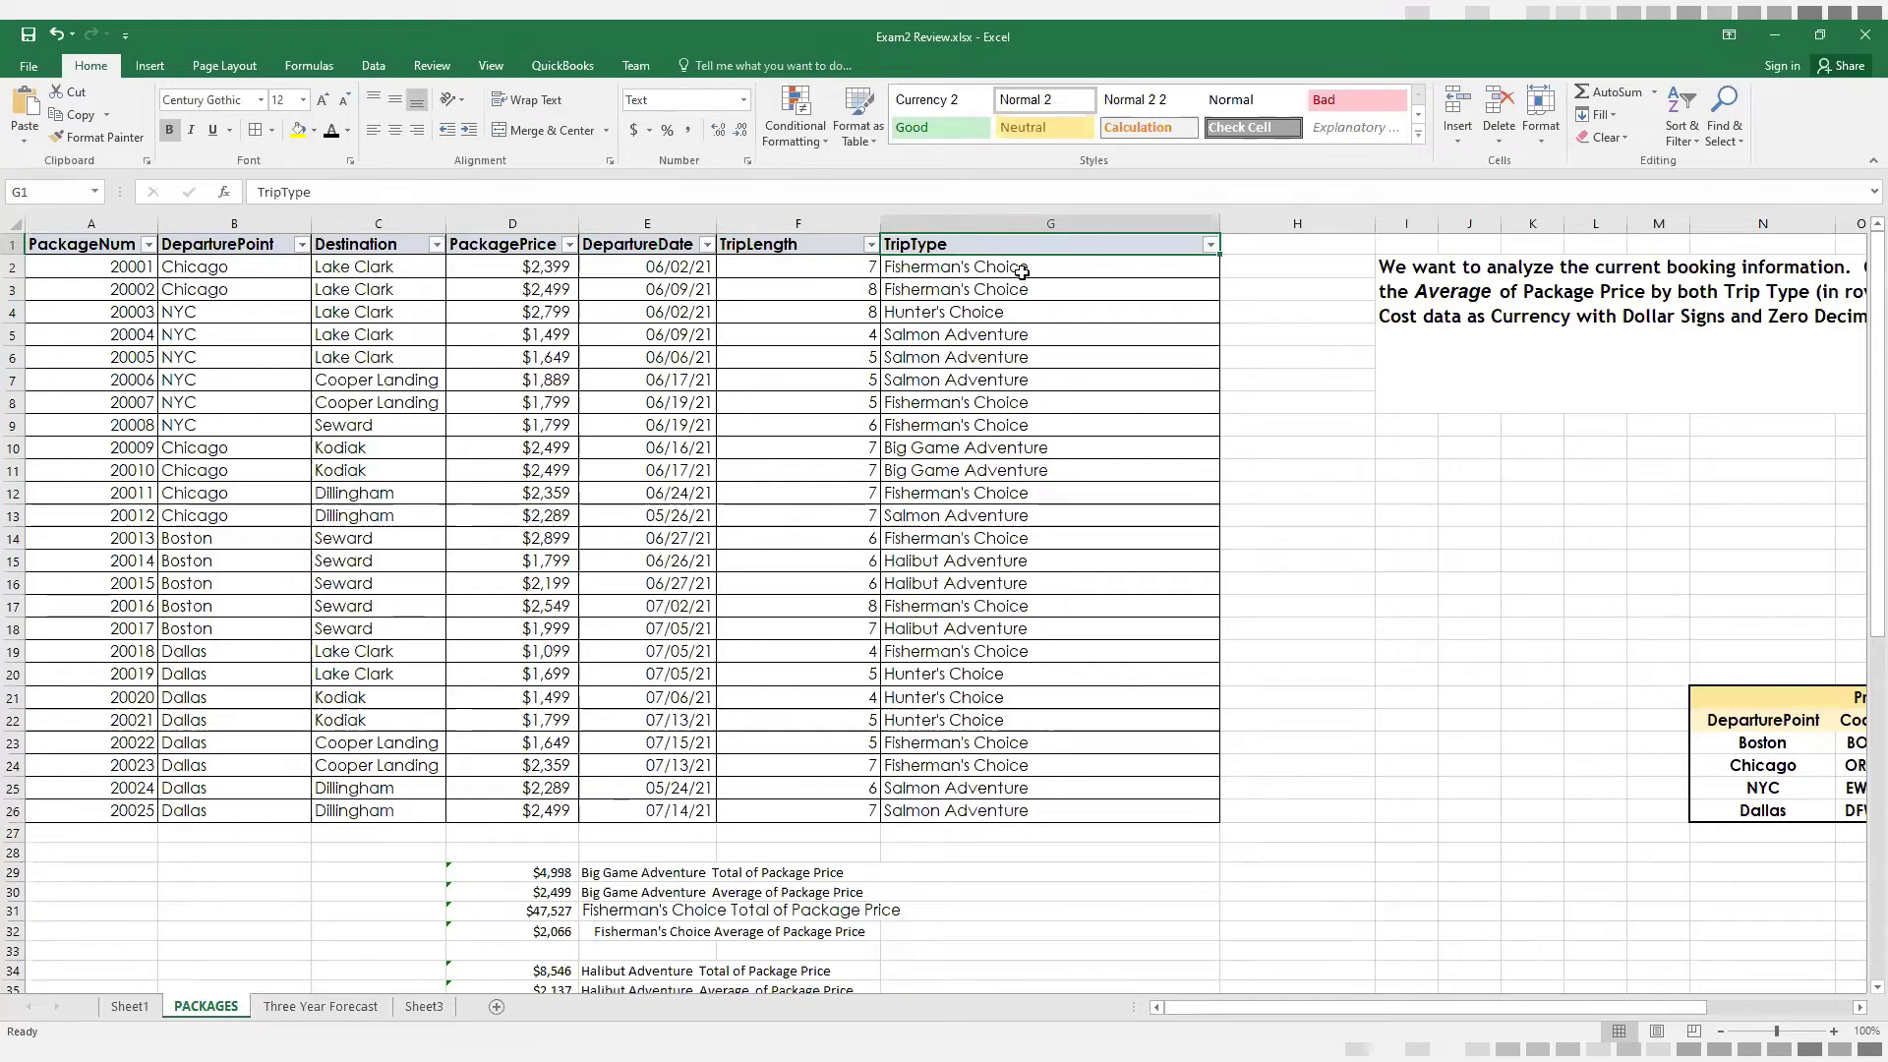
{"action": "left_click", "coordinate": [1023, 270]}
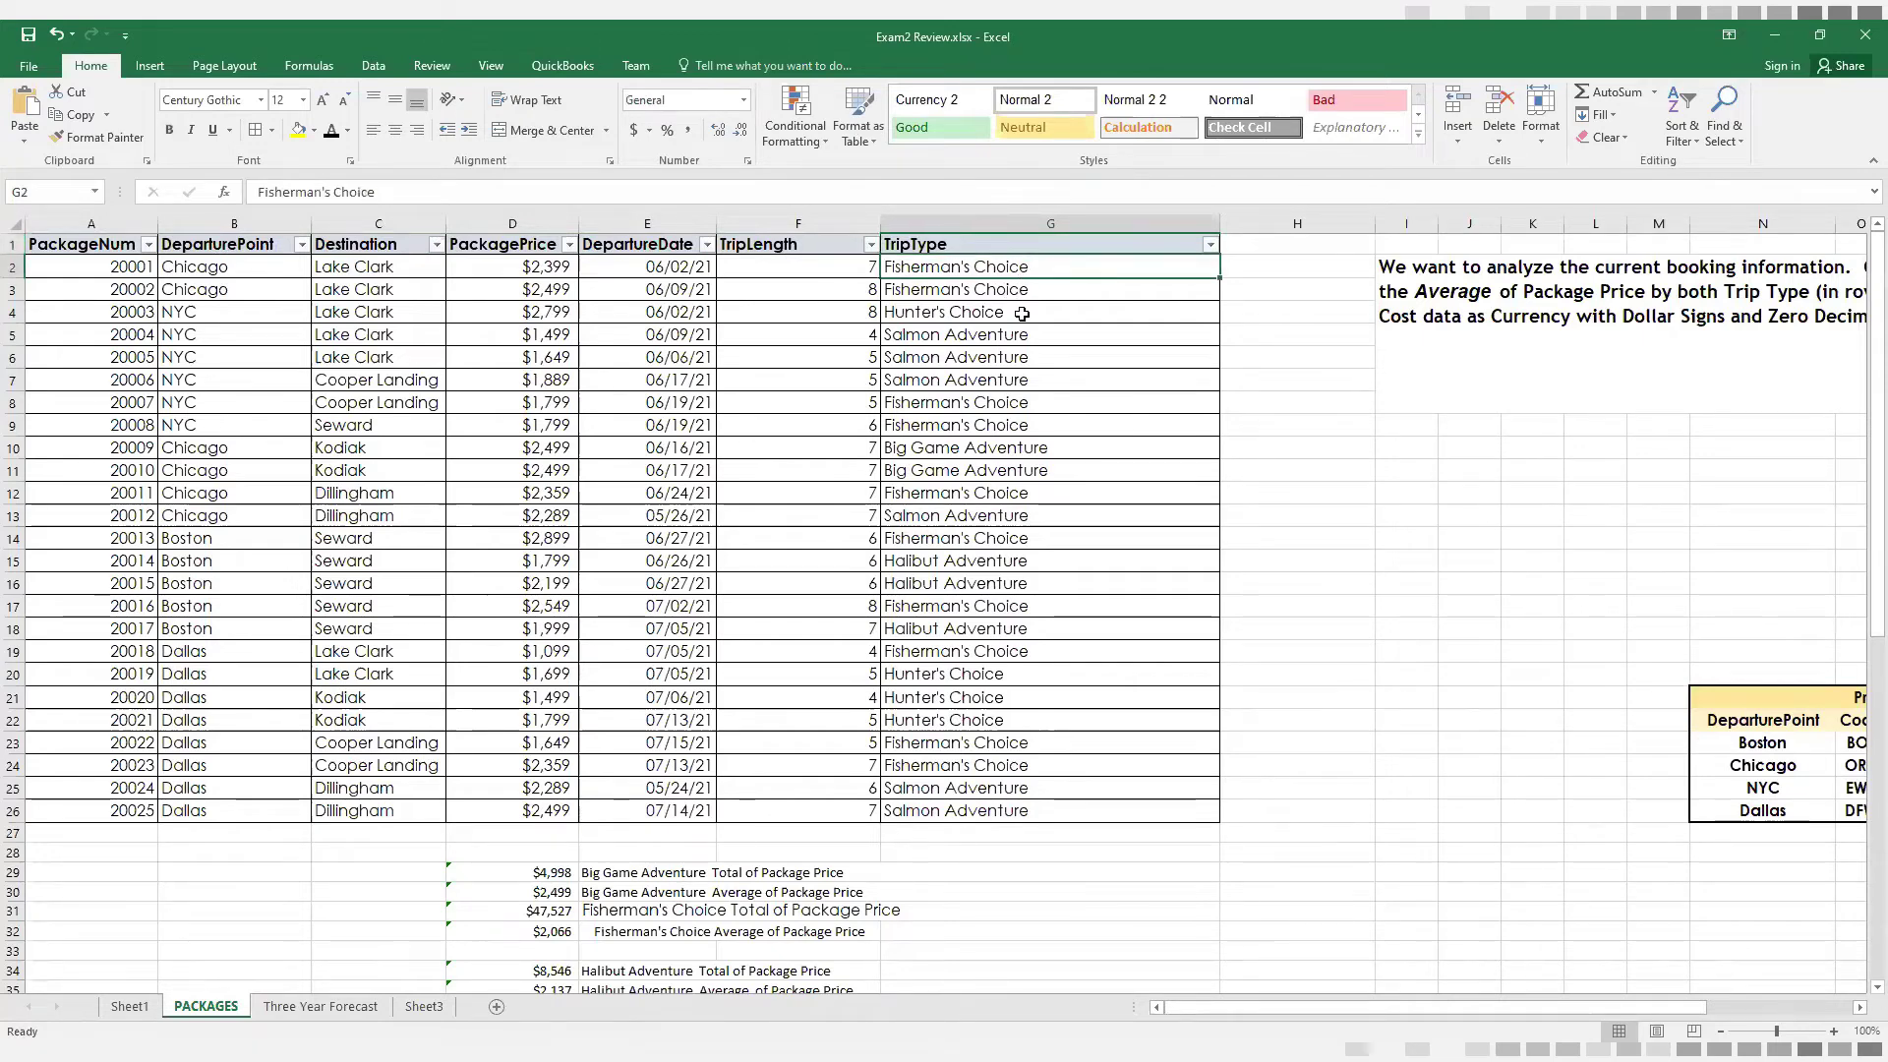
{"action": "left_click", "coordinate": [1023, 310]}
{"action": "left_click", "coordinate": [1016, 339]}
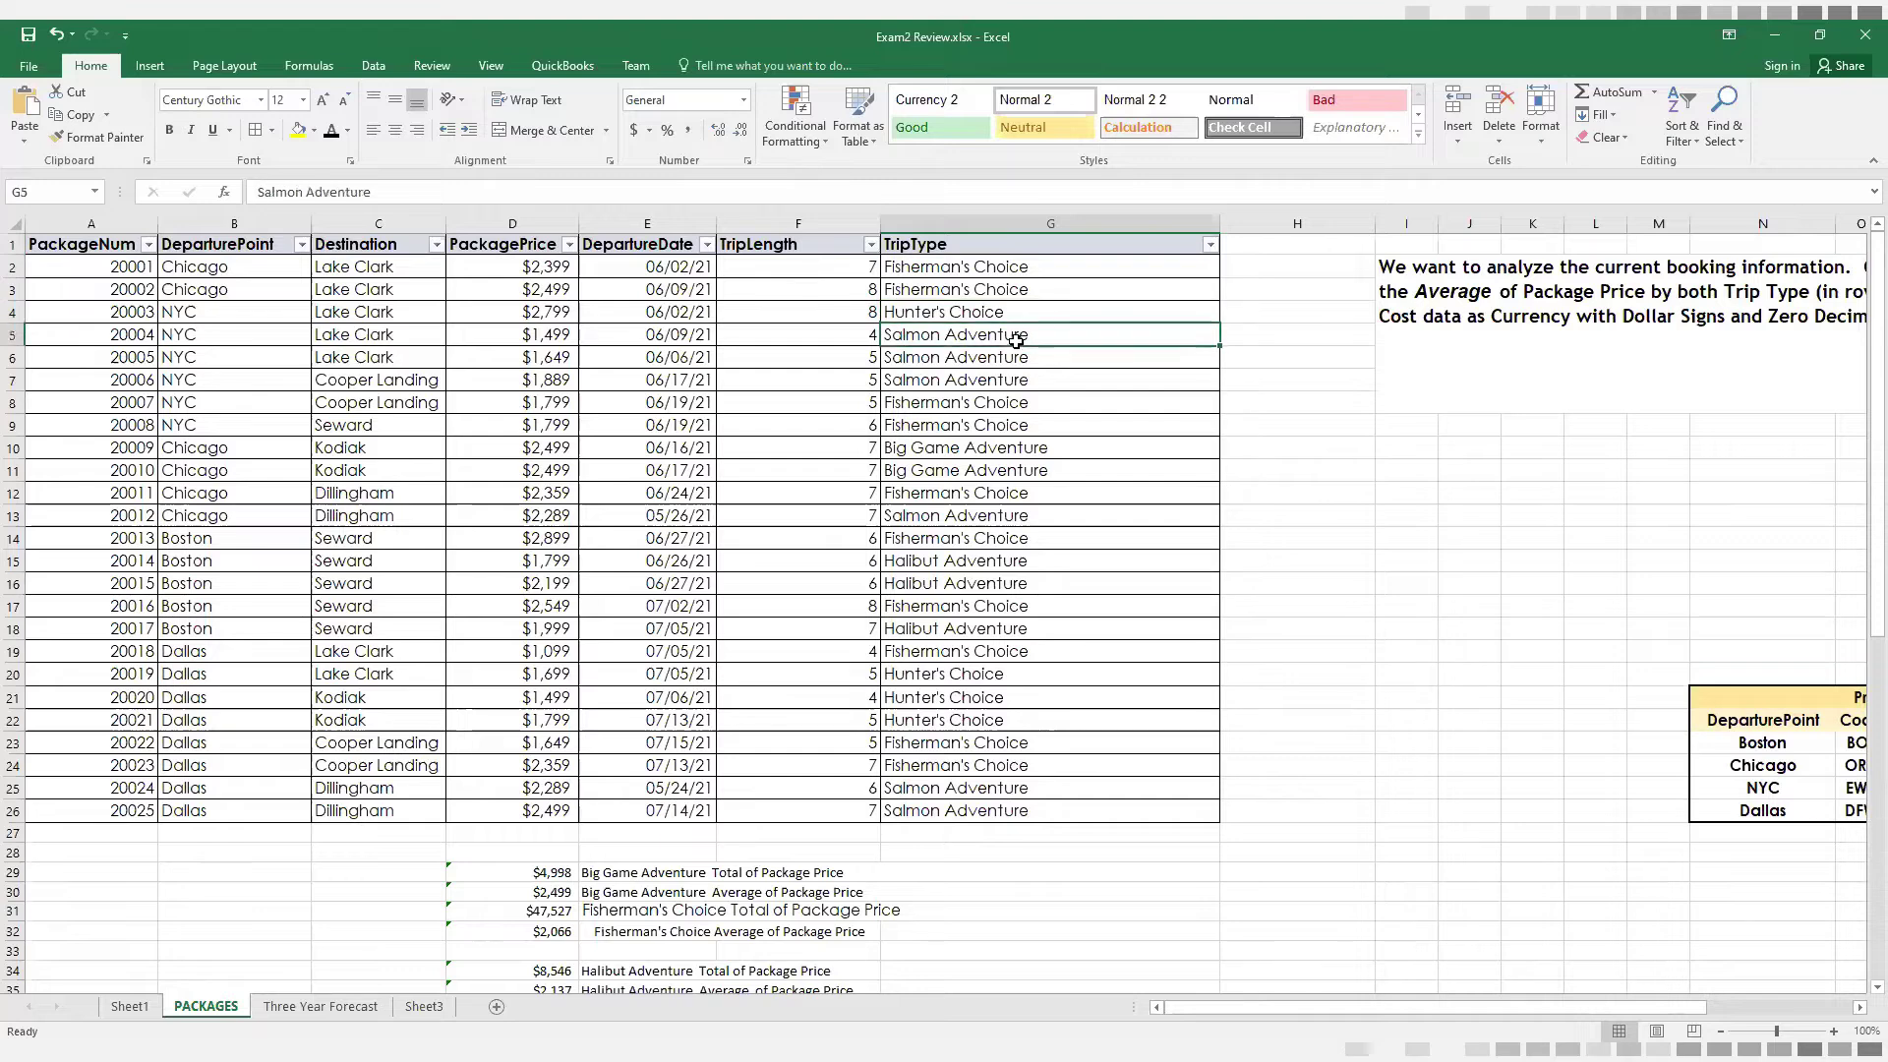
{"action": "left_click", "coordinate": [1005, 449]}
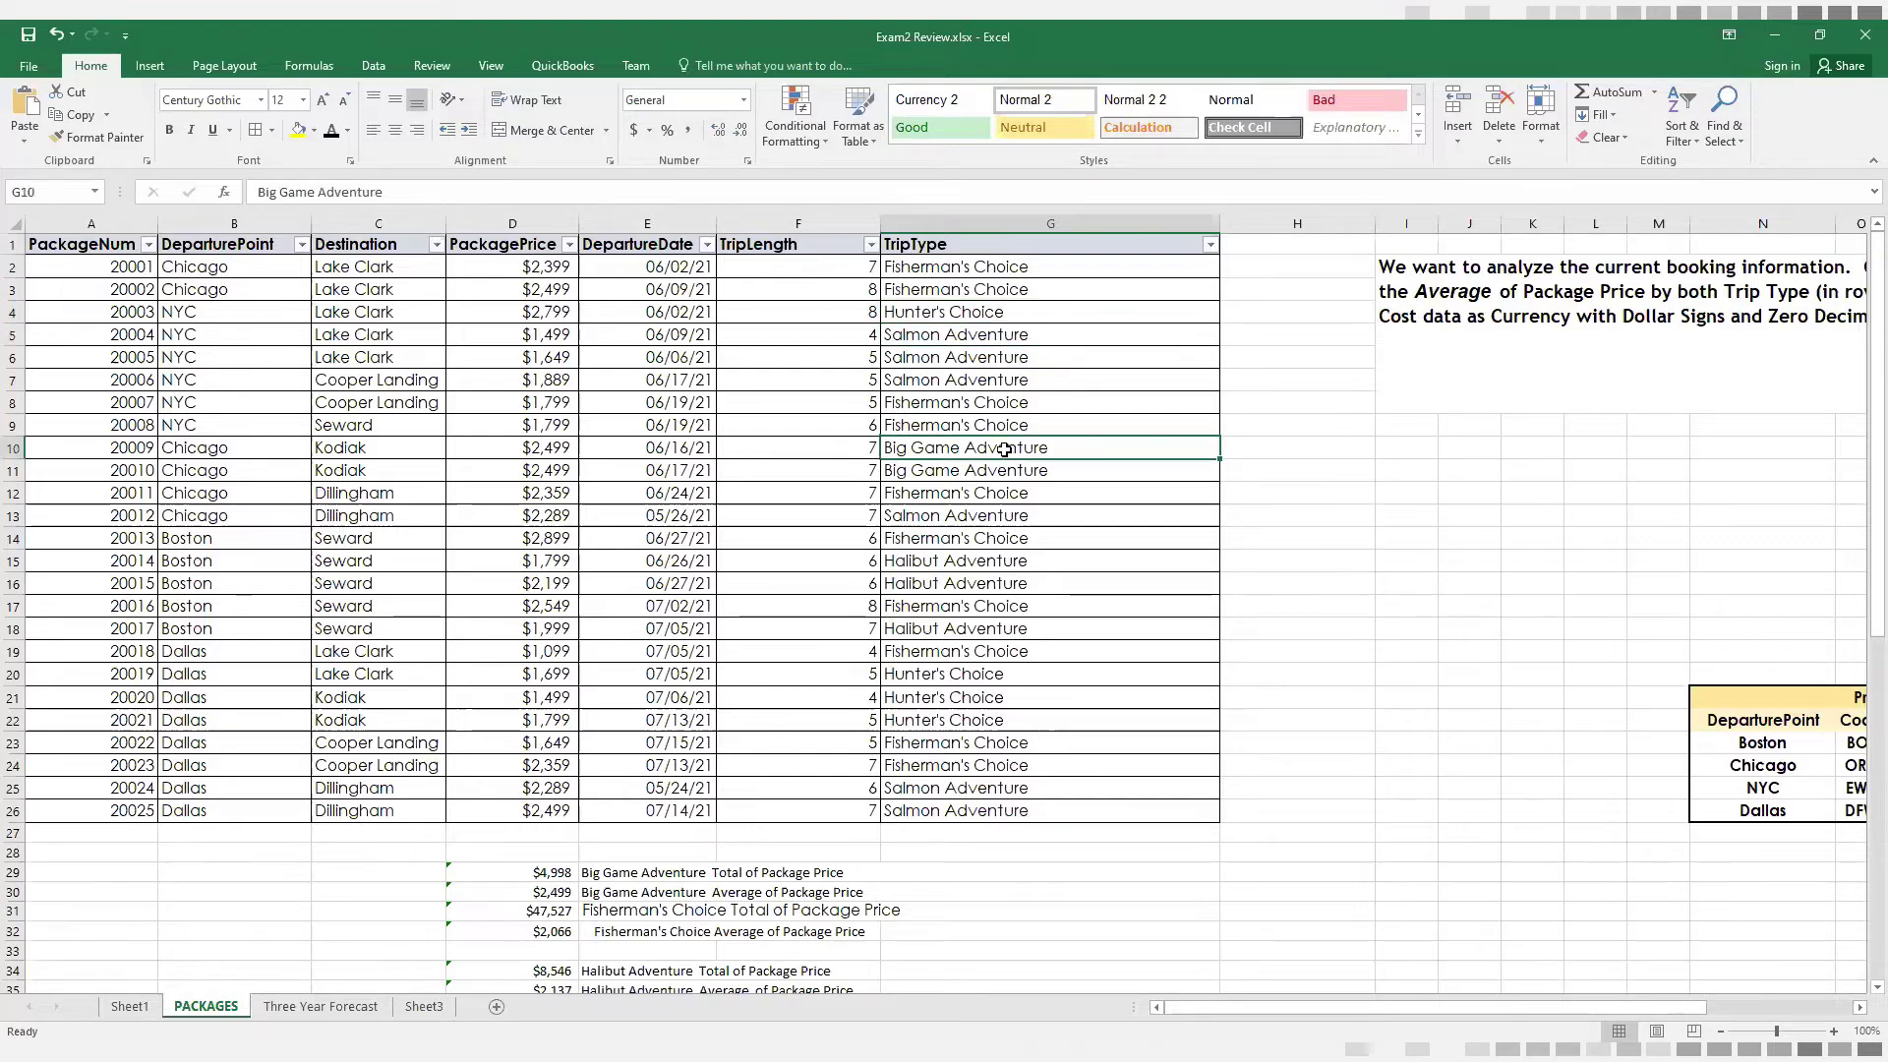
Filter the TripType column to show only Big Game Adventure packages
{"action": "left_click", "coordinate": [1210, 244]}
{"action": "left_click", "coordinate": [1015, 435]}
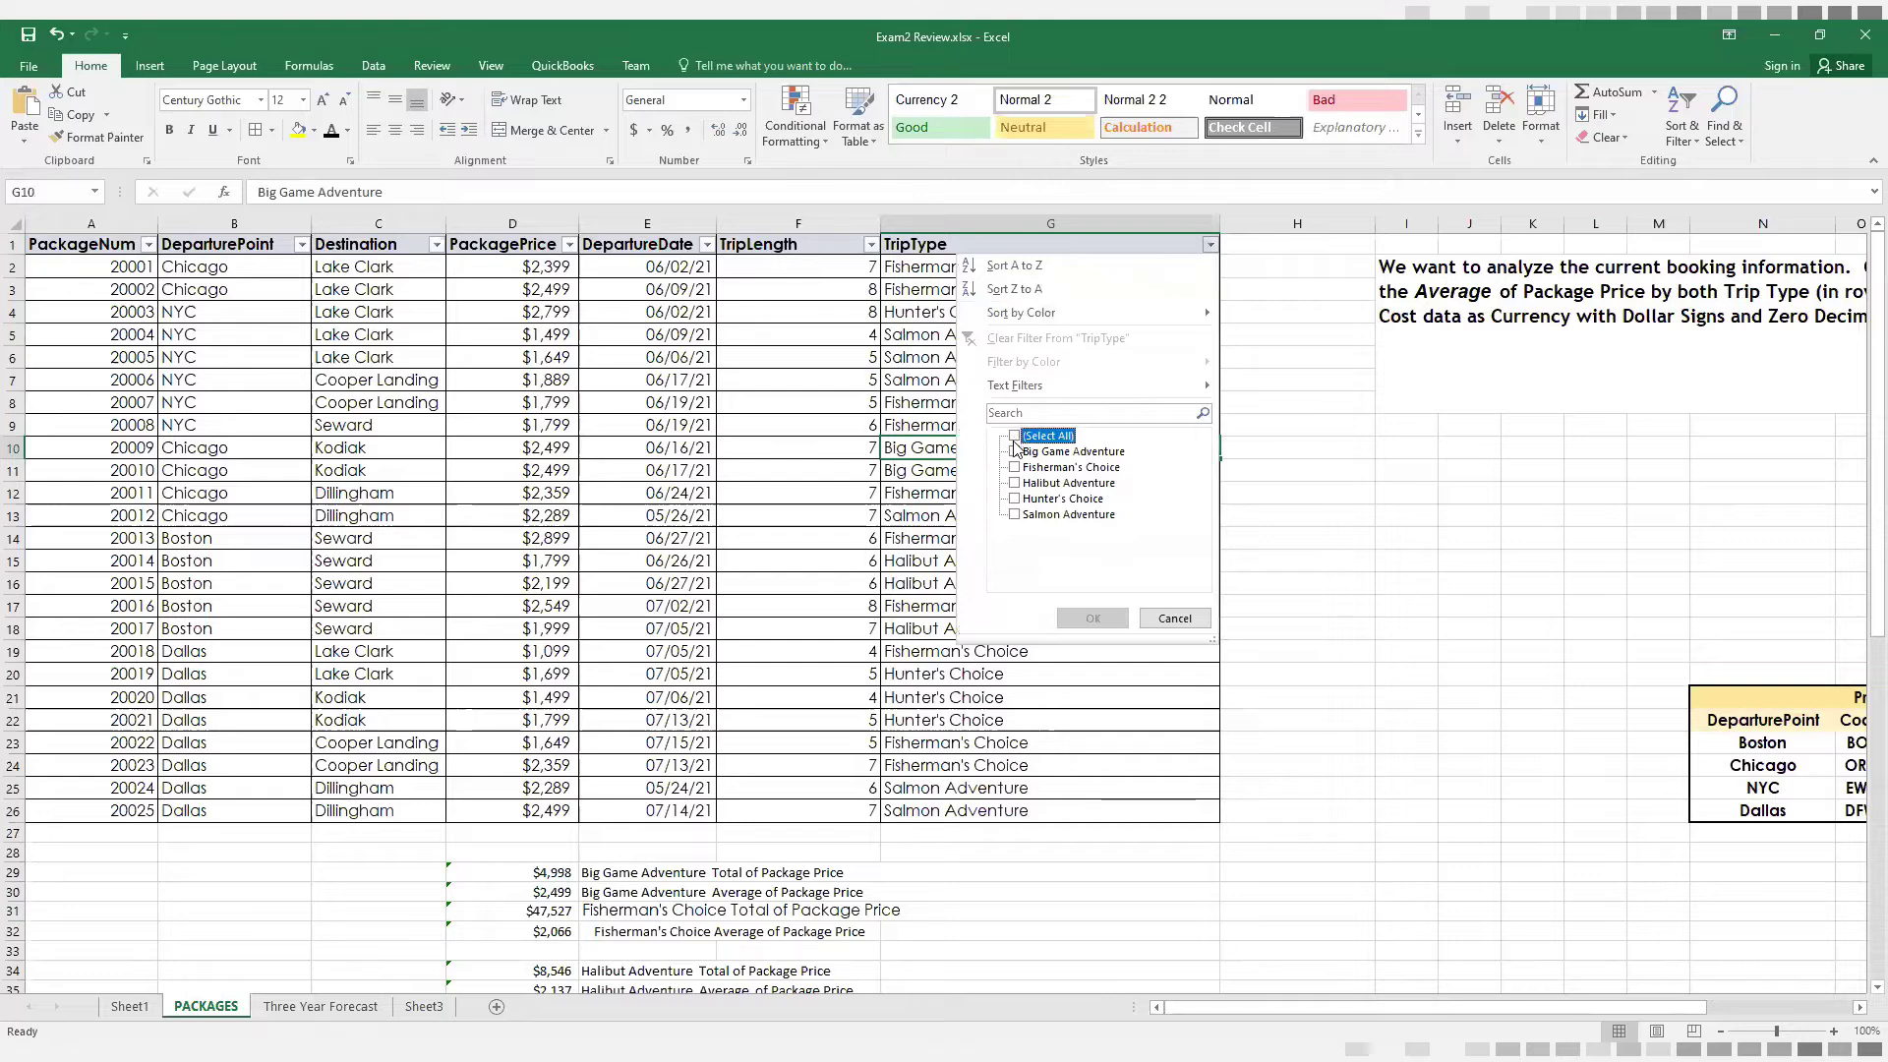
{"action": "left_click", "coordinate": [1015, 451]}
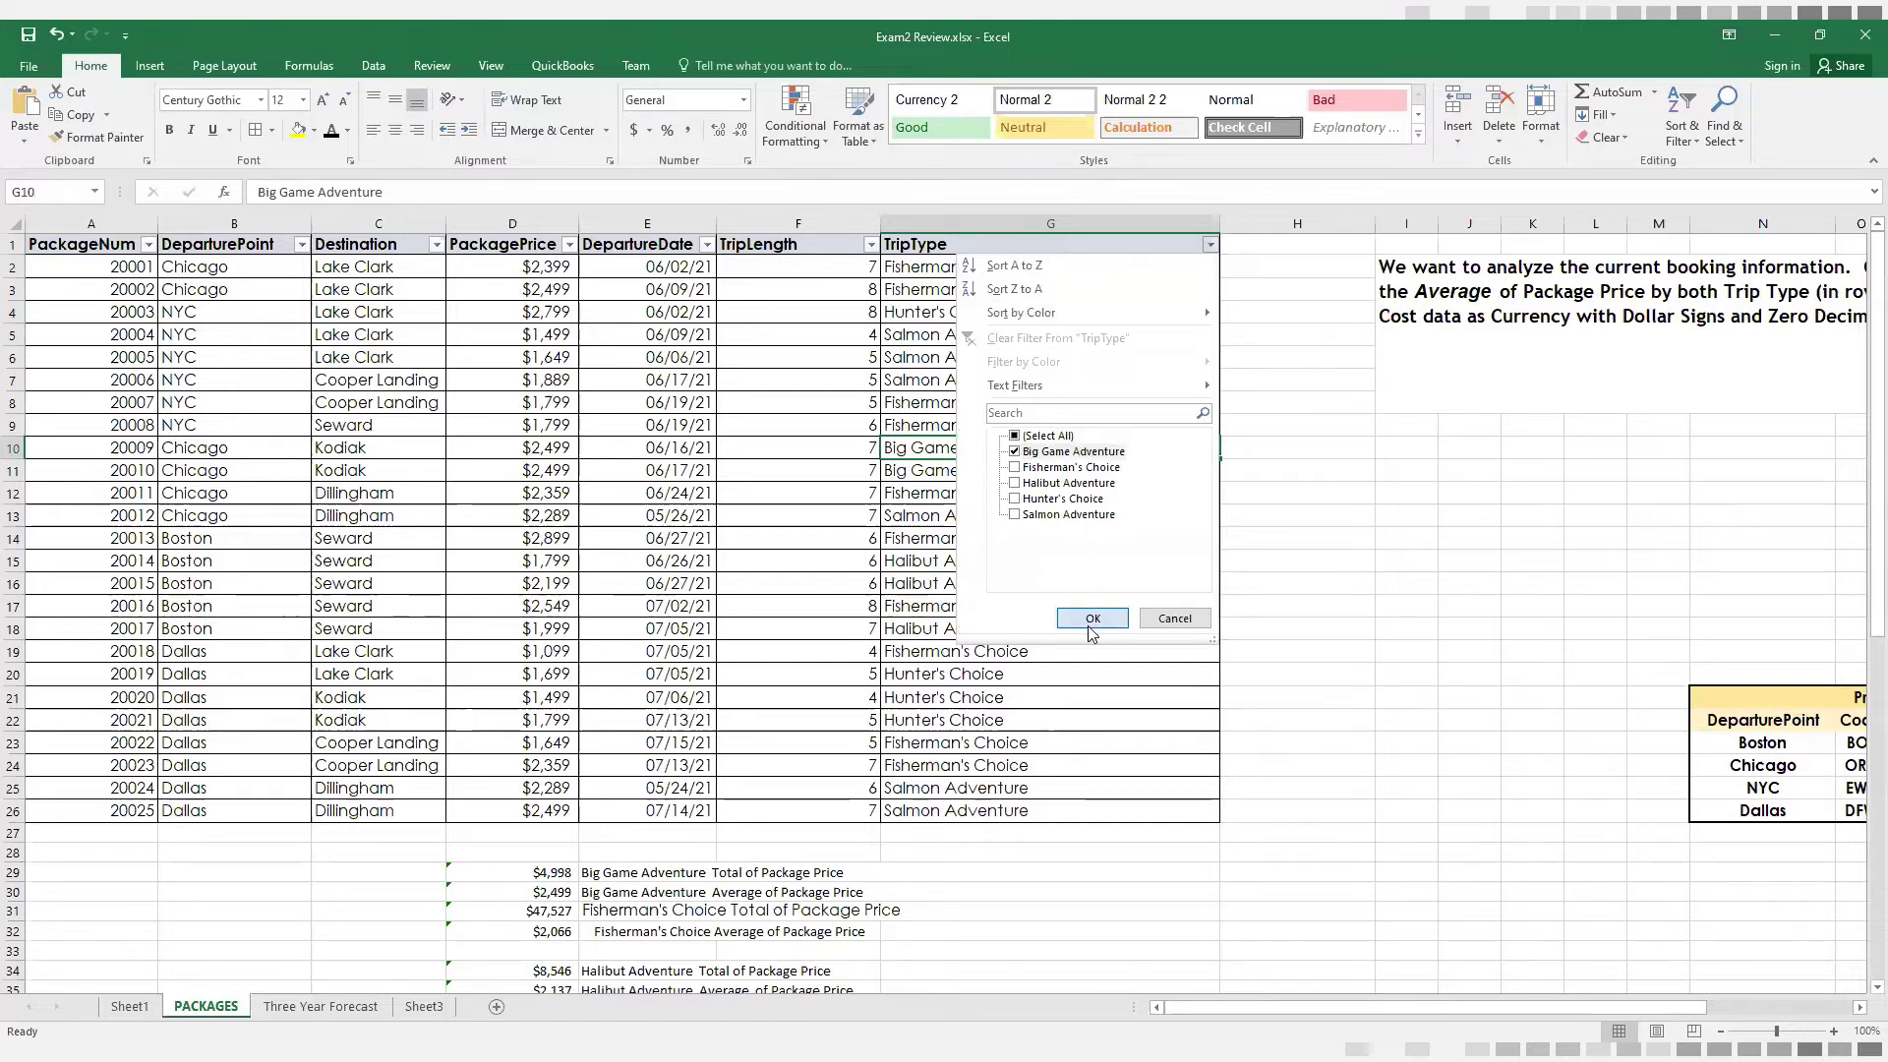
{"action": "left_click", "coordinate": [1092, 619]}
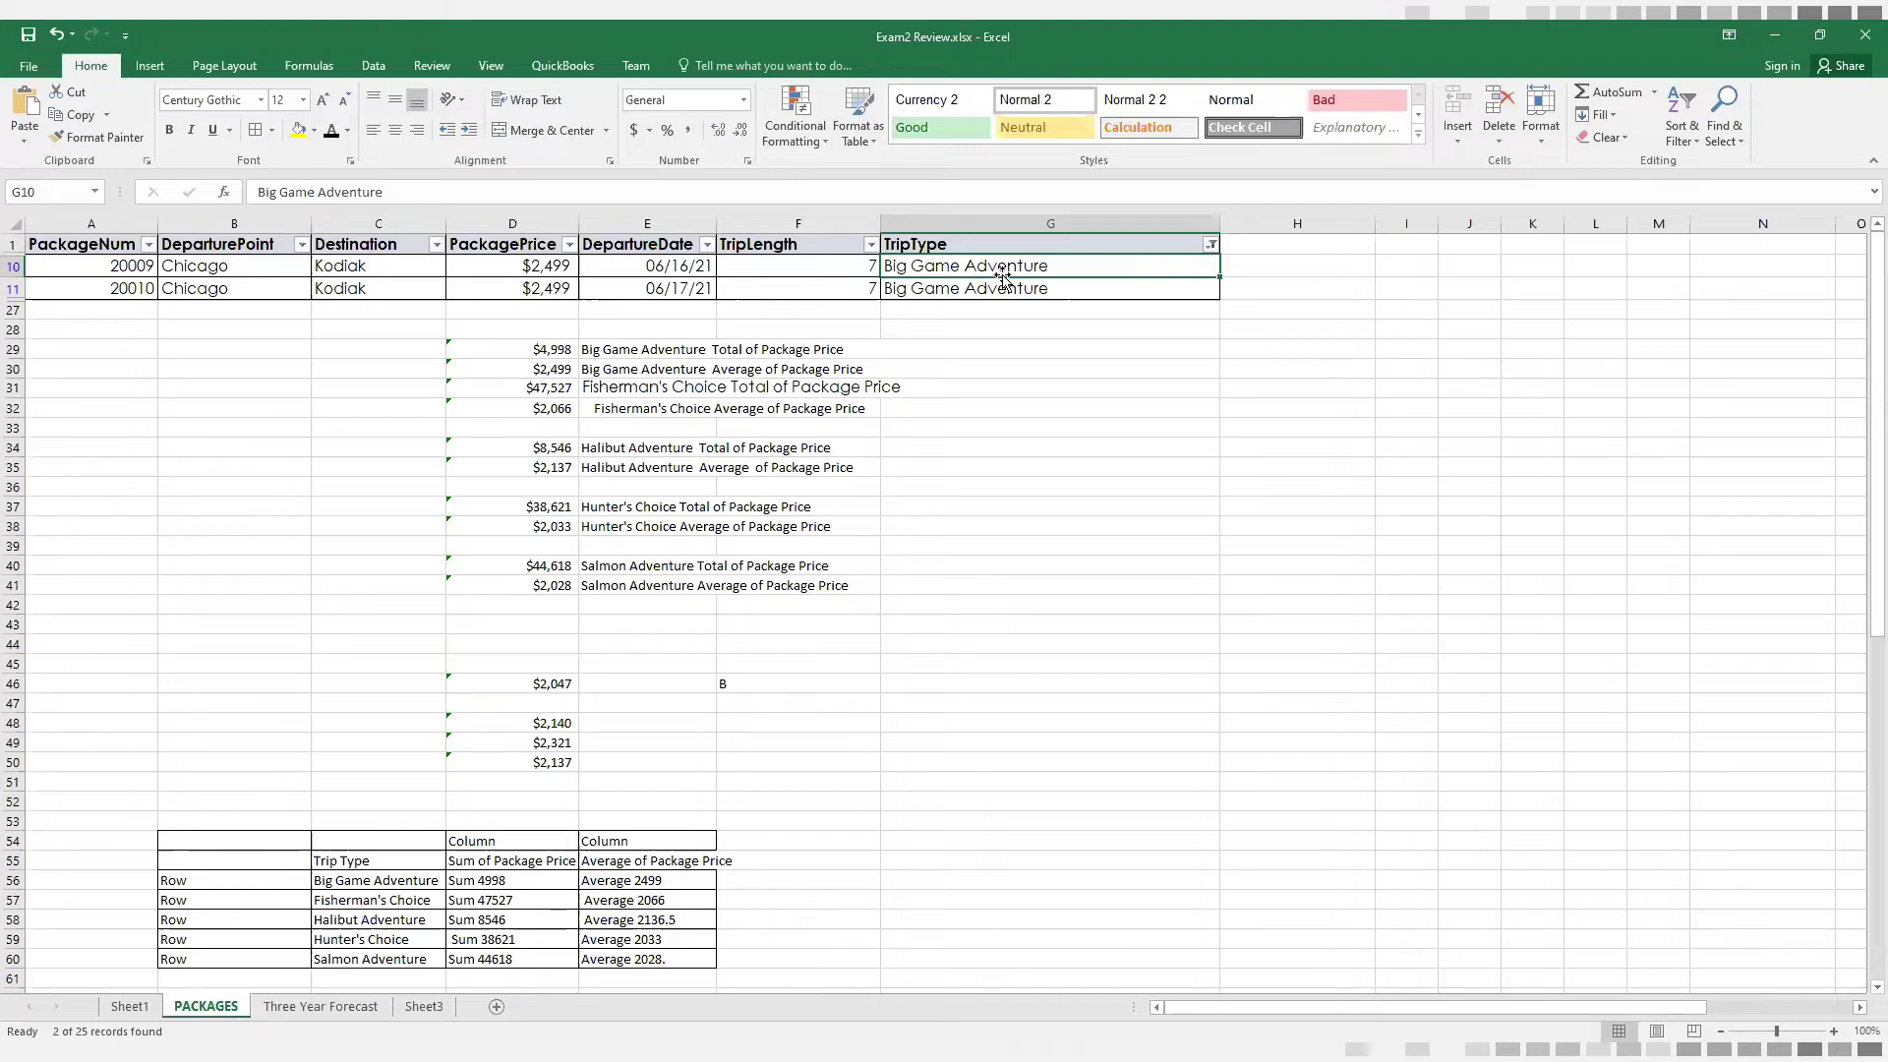
Change the TripType filter to show only Fisherman's Choice packages instead of Big Game Adventure
{"action": "left_click", "coordinate": [1212, 246]}
{"action": "left_click", "coordinate": [1072, 451]}
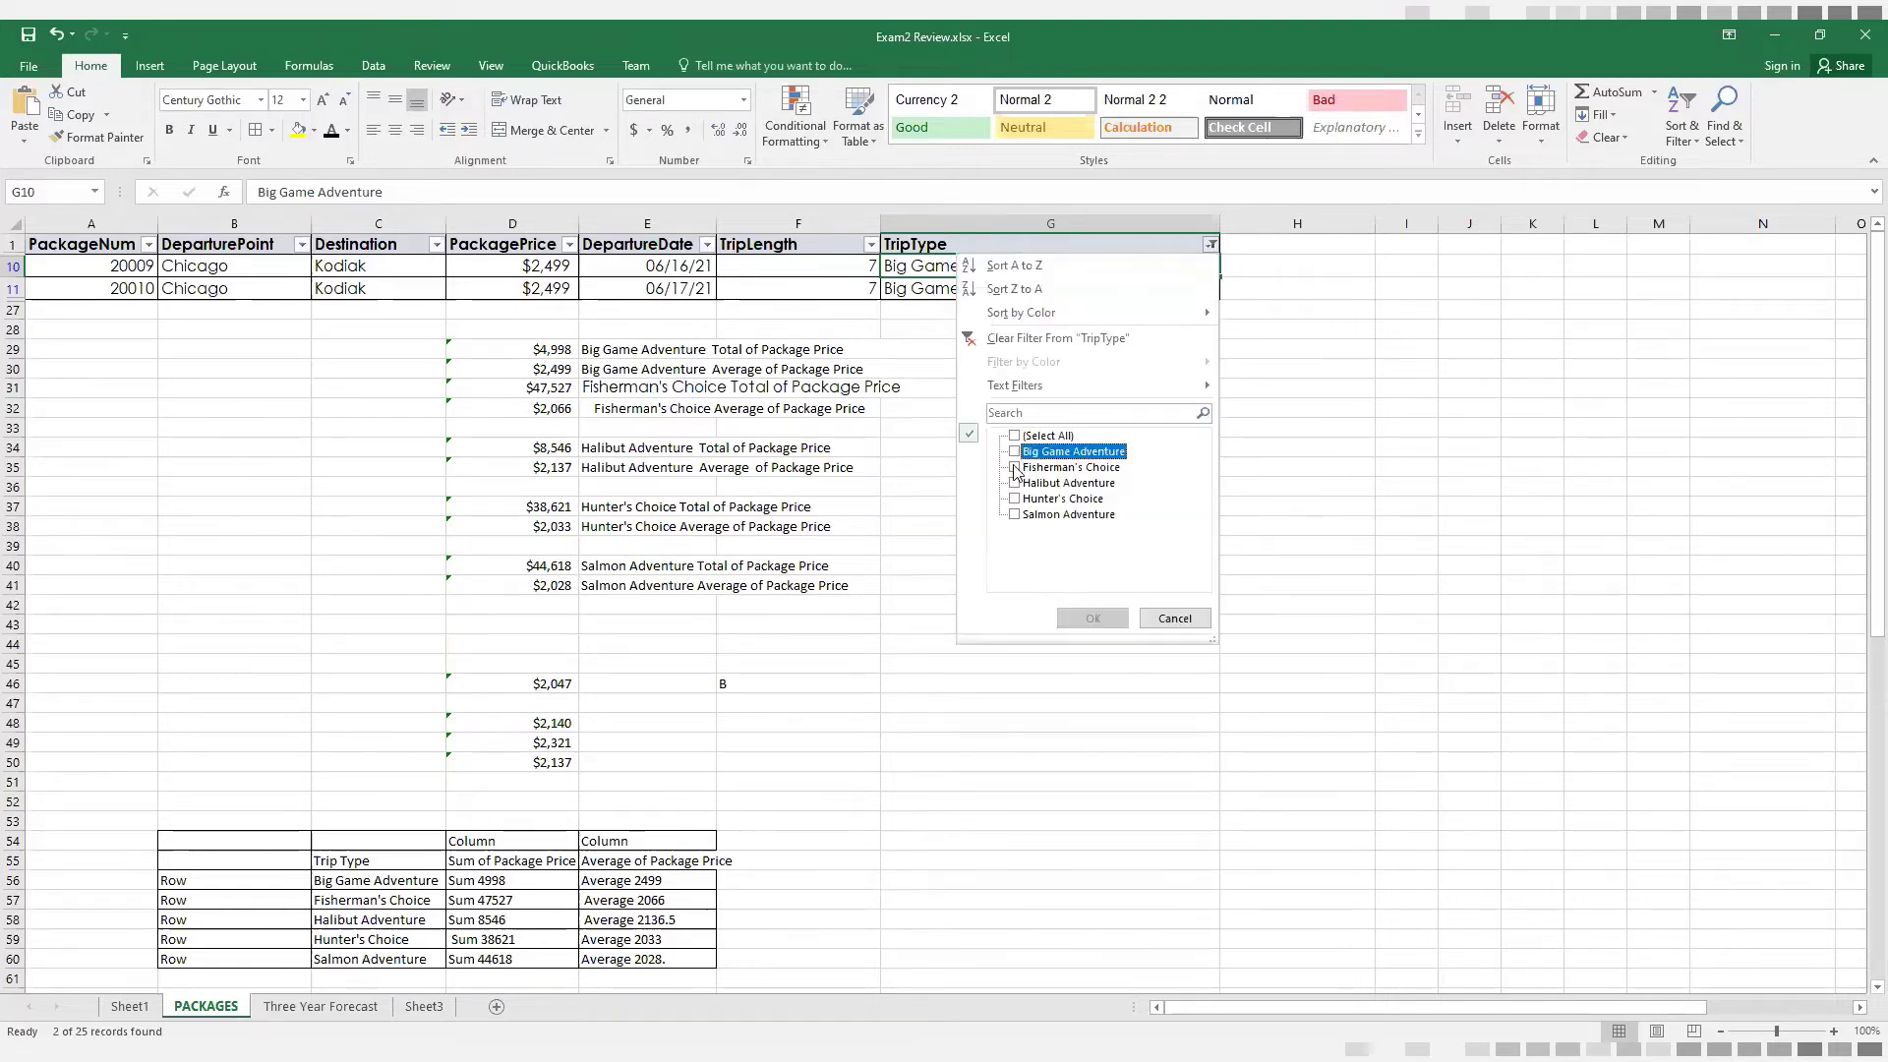
{"action": "left_click", "coordinate": [1071, 467]}
{"action": "left_click", "coordinate": [1093, 618]}
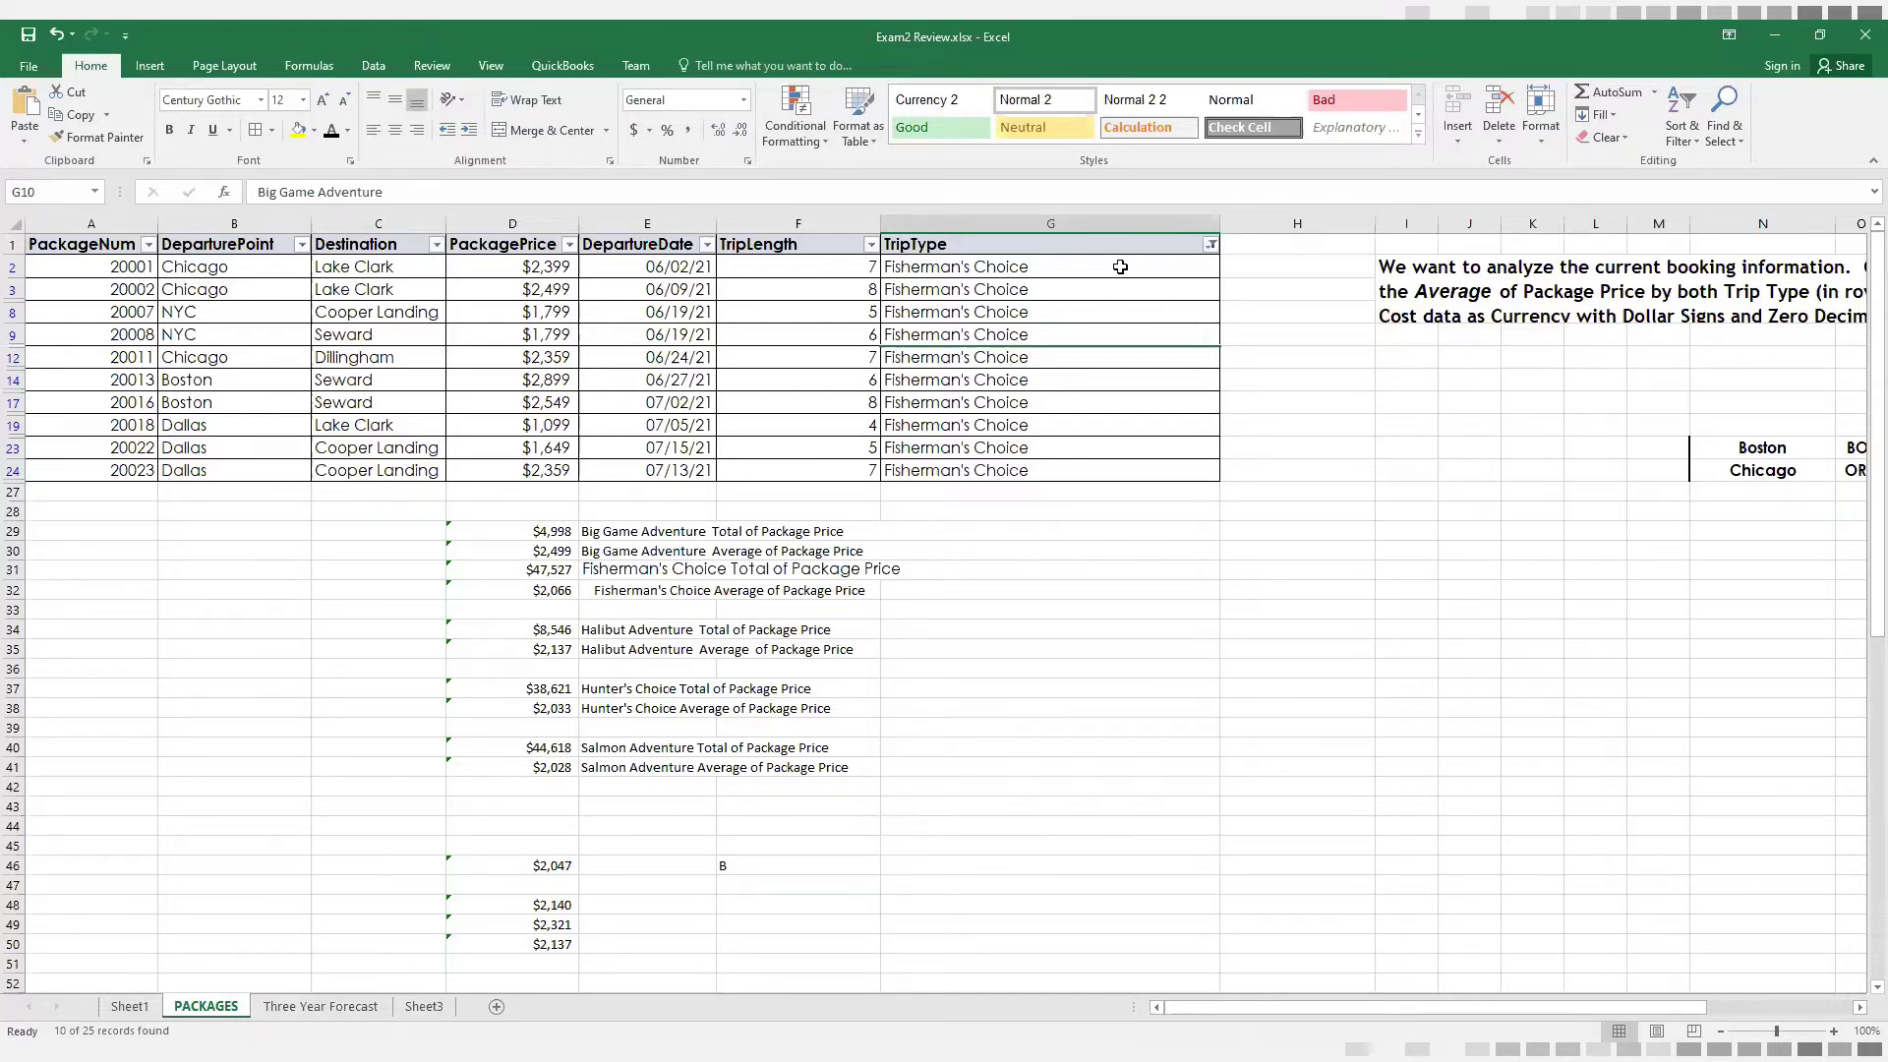
Recheck the TripType filter and select the PackagePrice values of the Fisherman's Choice rows to read their average and sum
{"action": "left_click", "coordinate": [1206, 245]}
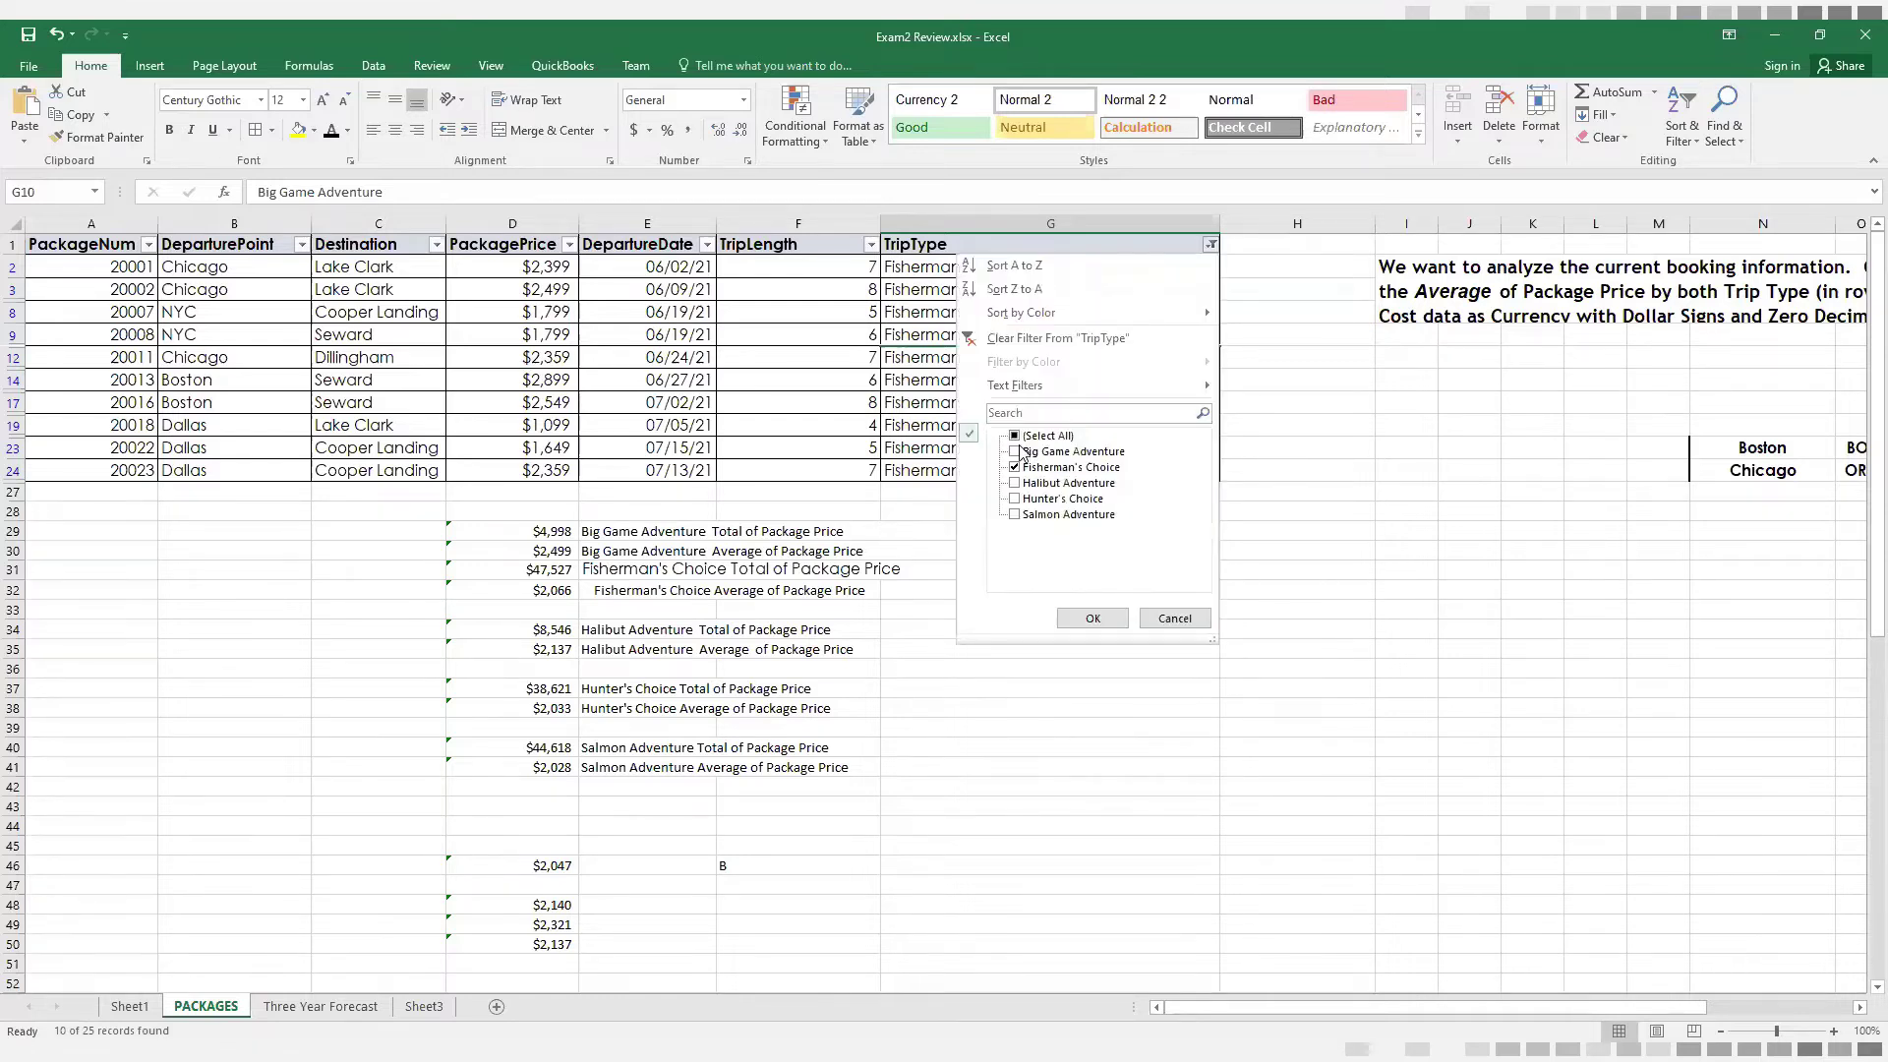
{"action": "left_click", "coordinate": [1093, 619]}
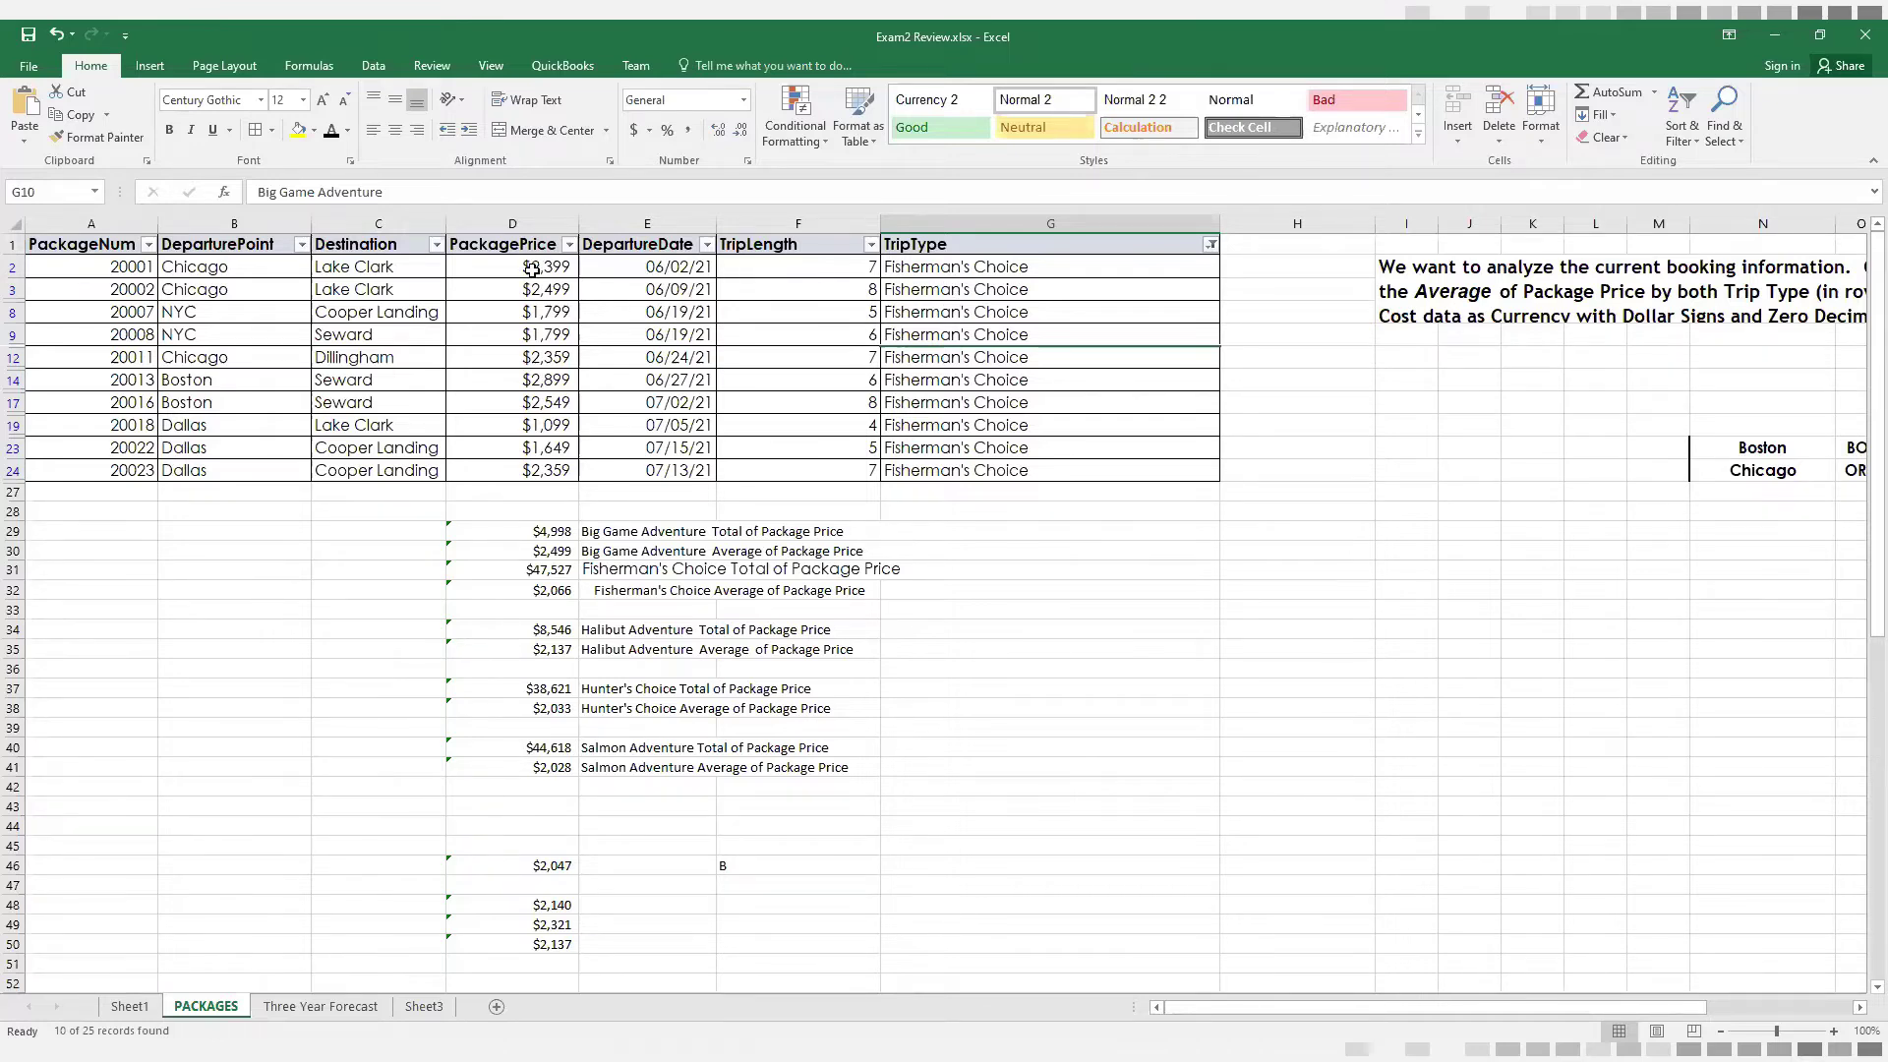
{"action": "left_click_drag", "start_coordinate": [532, 269], "coordinate": [531, 471]}
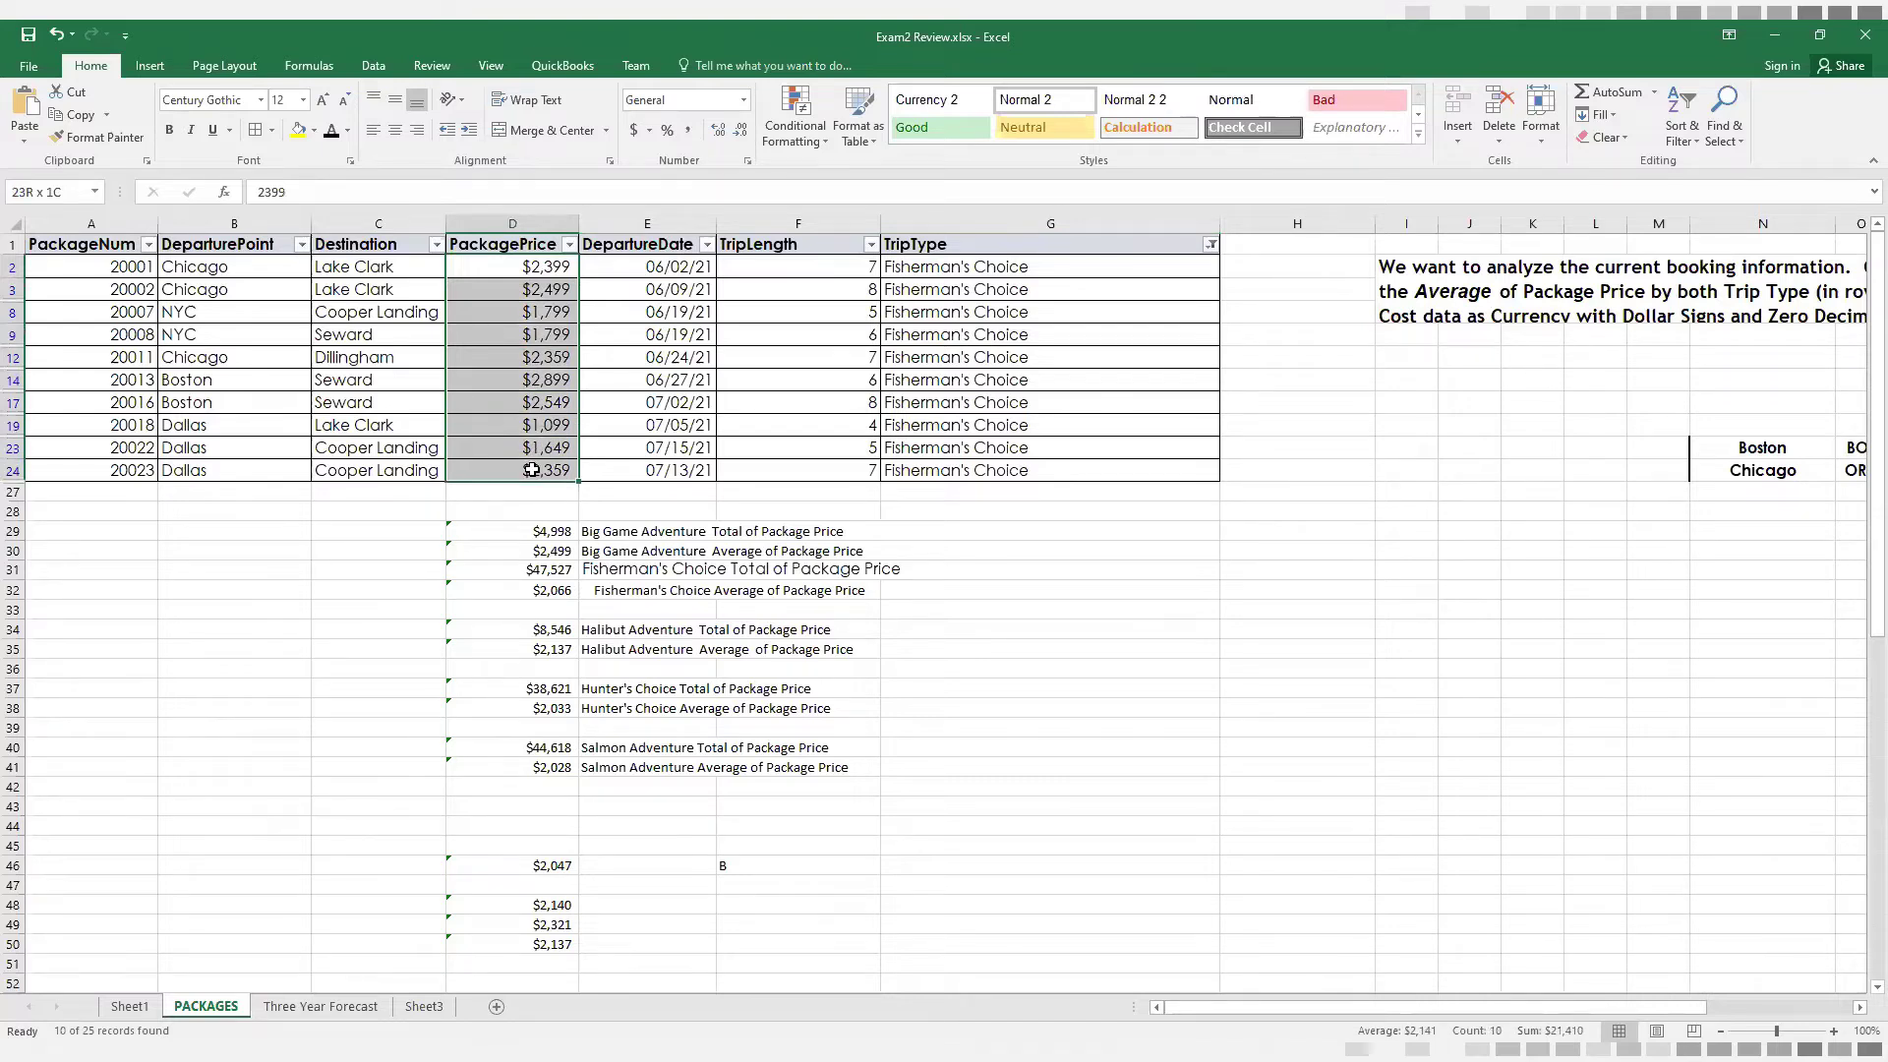
{"action": "left_click_drag", "start_coordinate": [531, 470], "coordinate": [531, 470]}
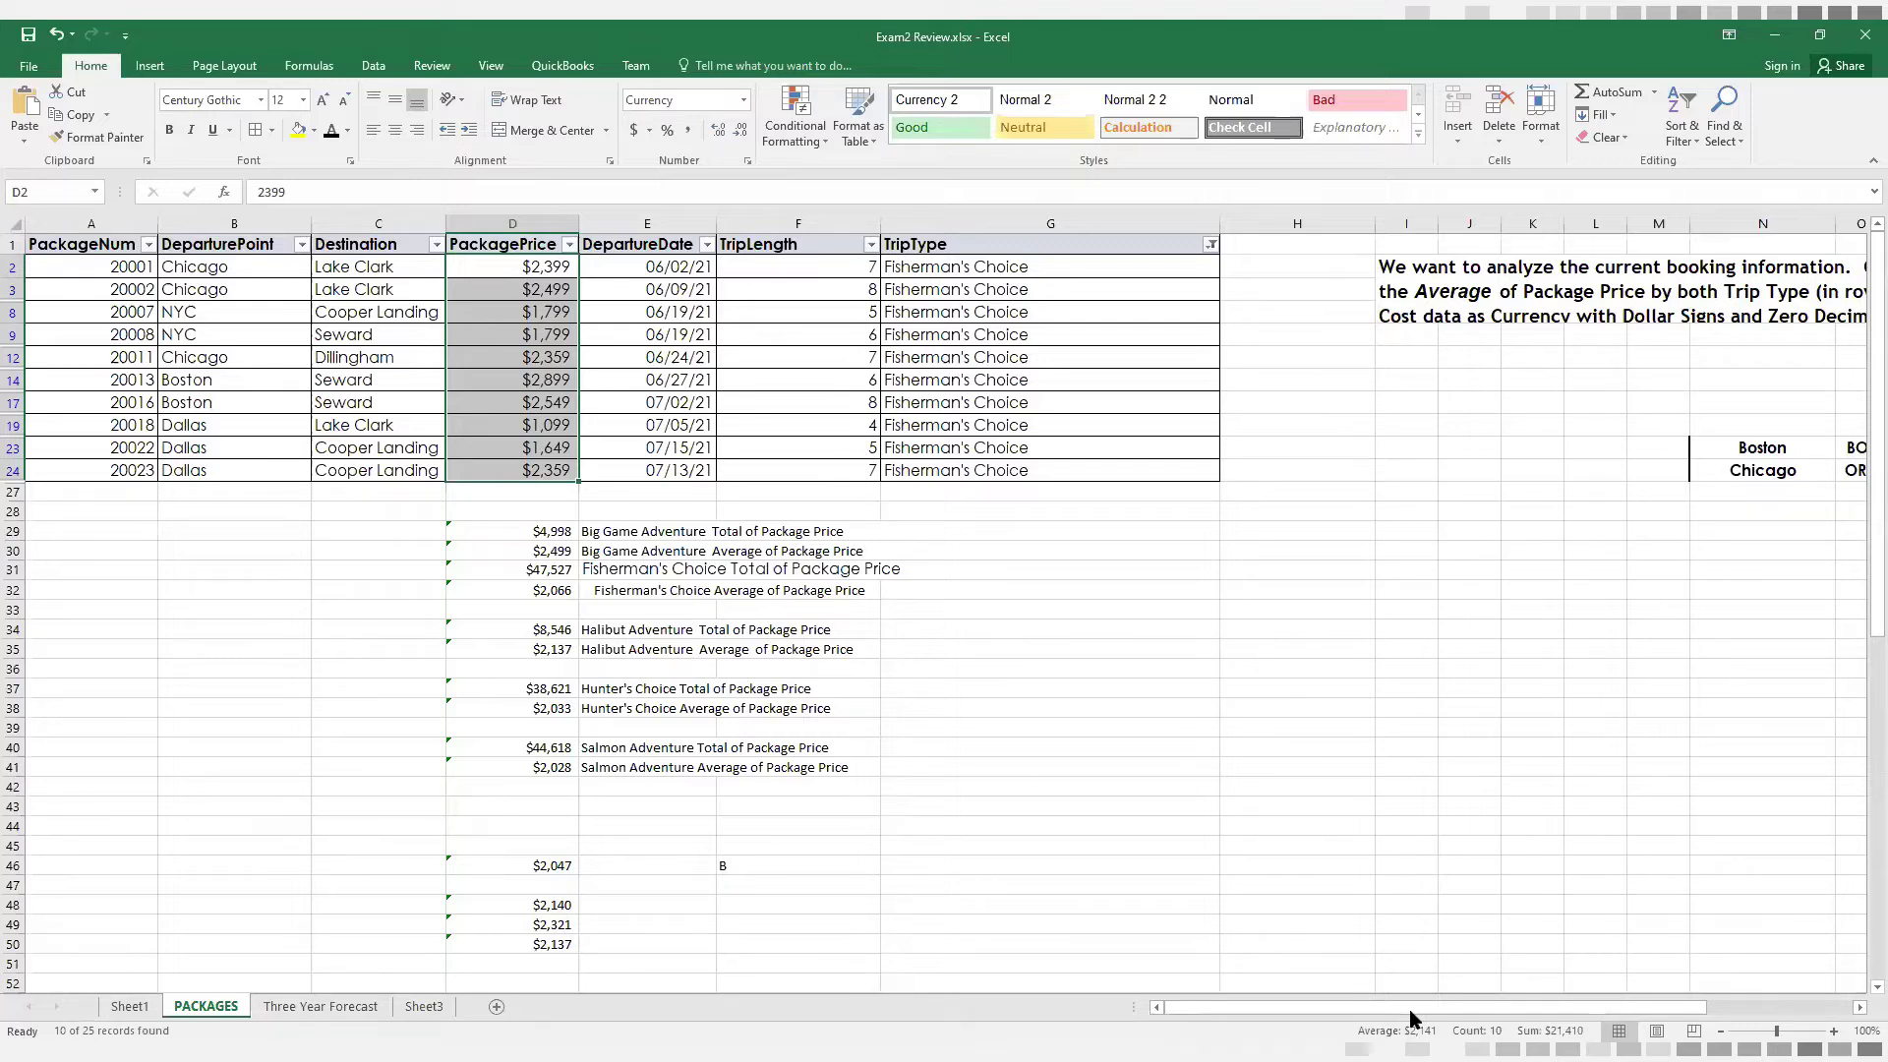
Filter the TripType column to Big Game Adventure only and select the visible PackagePrice values to read their average and sum
{"action": "left_click", "coordinate": [1208, 245]}
{"action": "left_click", "coordinate": [1015, 452]}
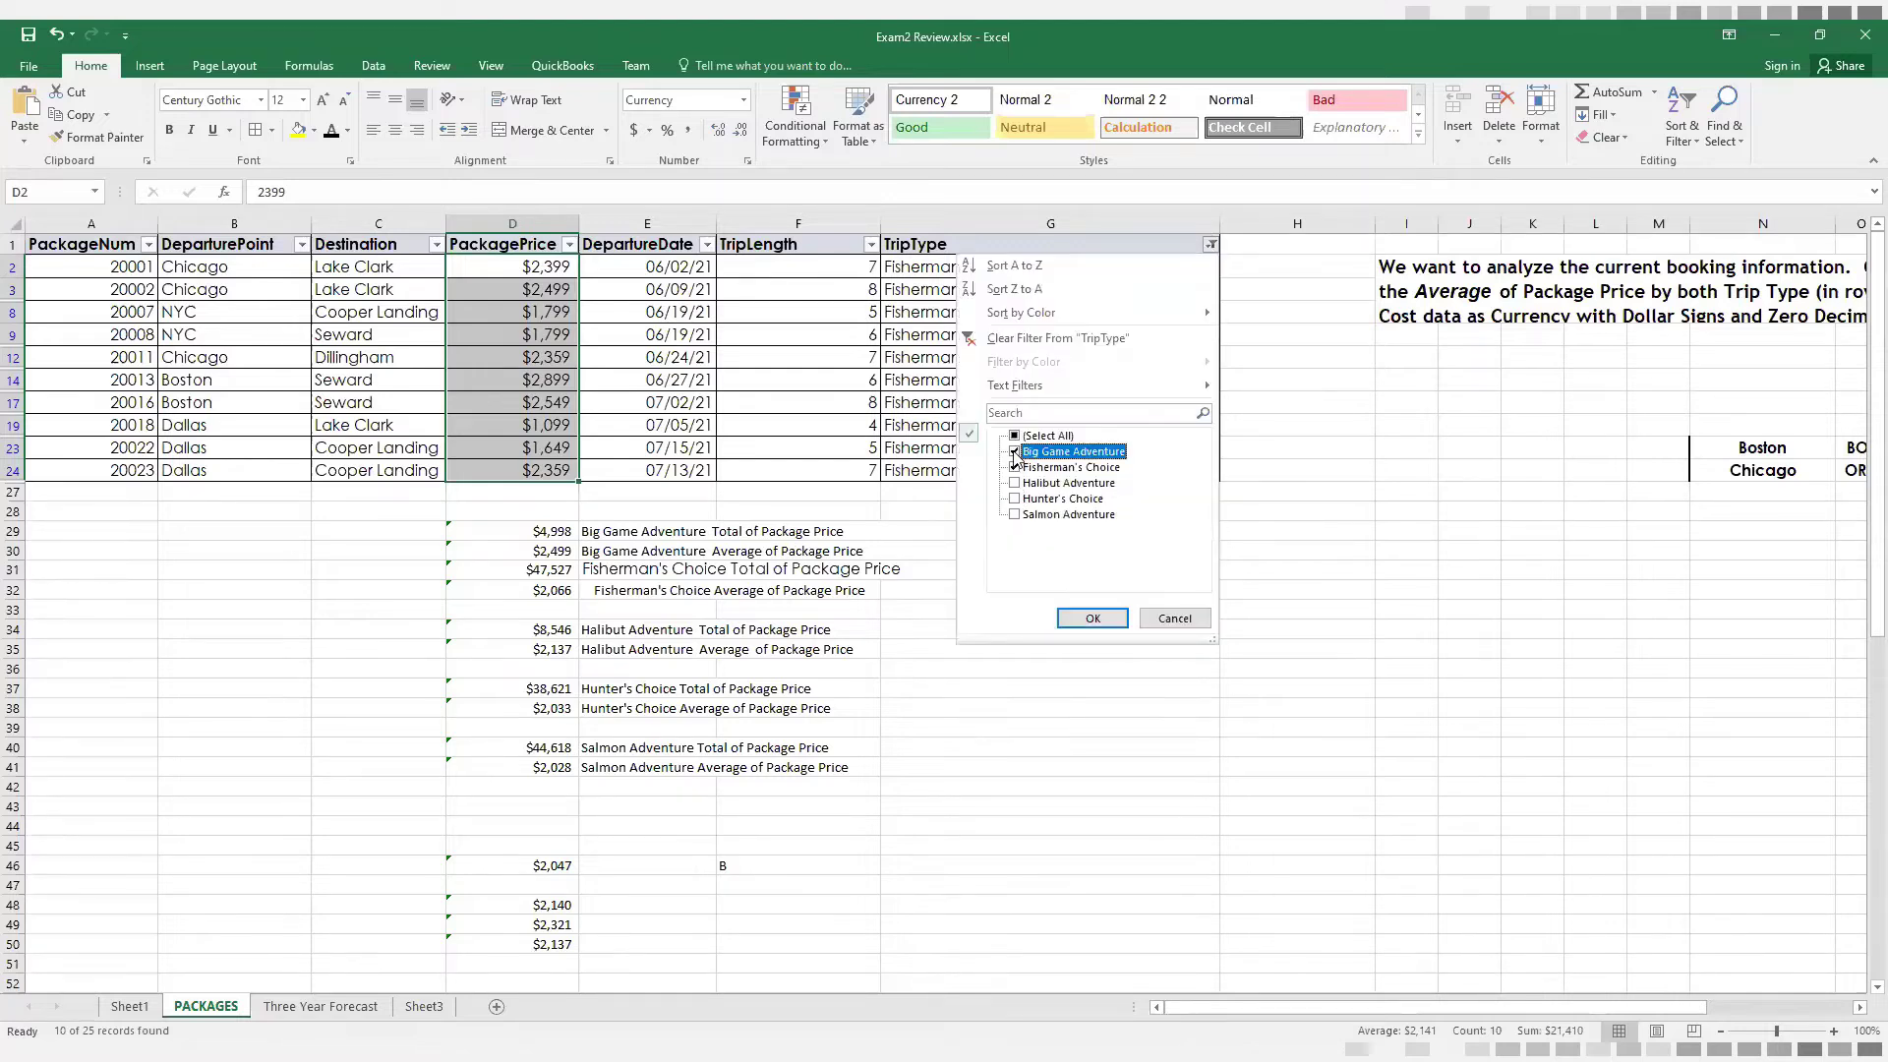
{"action": "left_click", "coordinate": [1015, 468]}
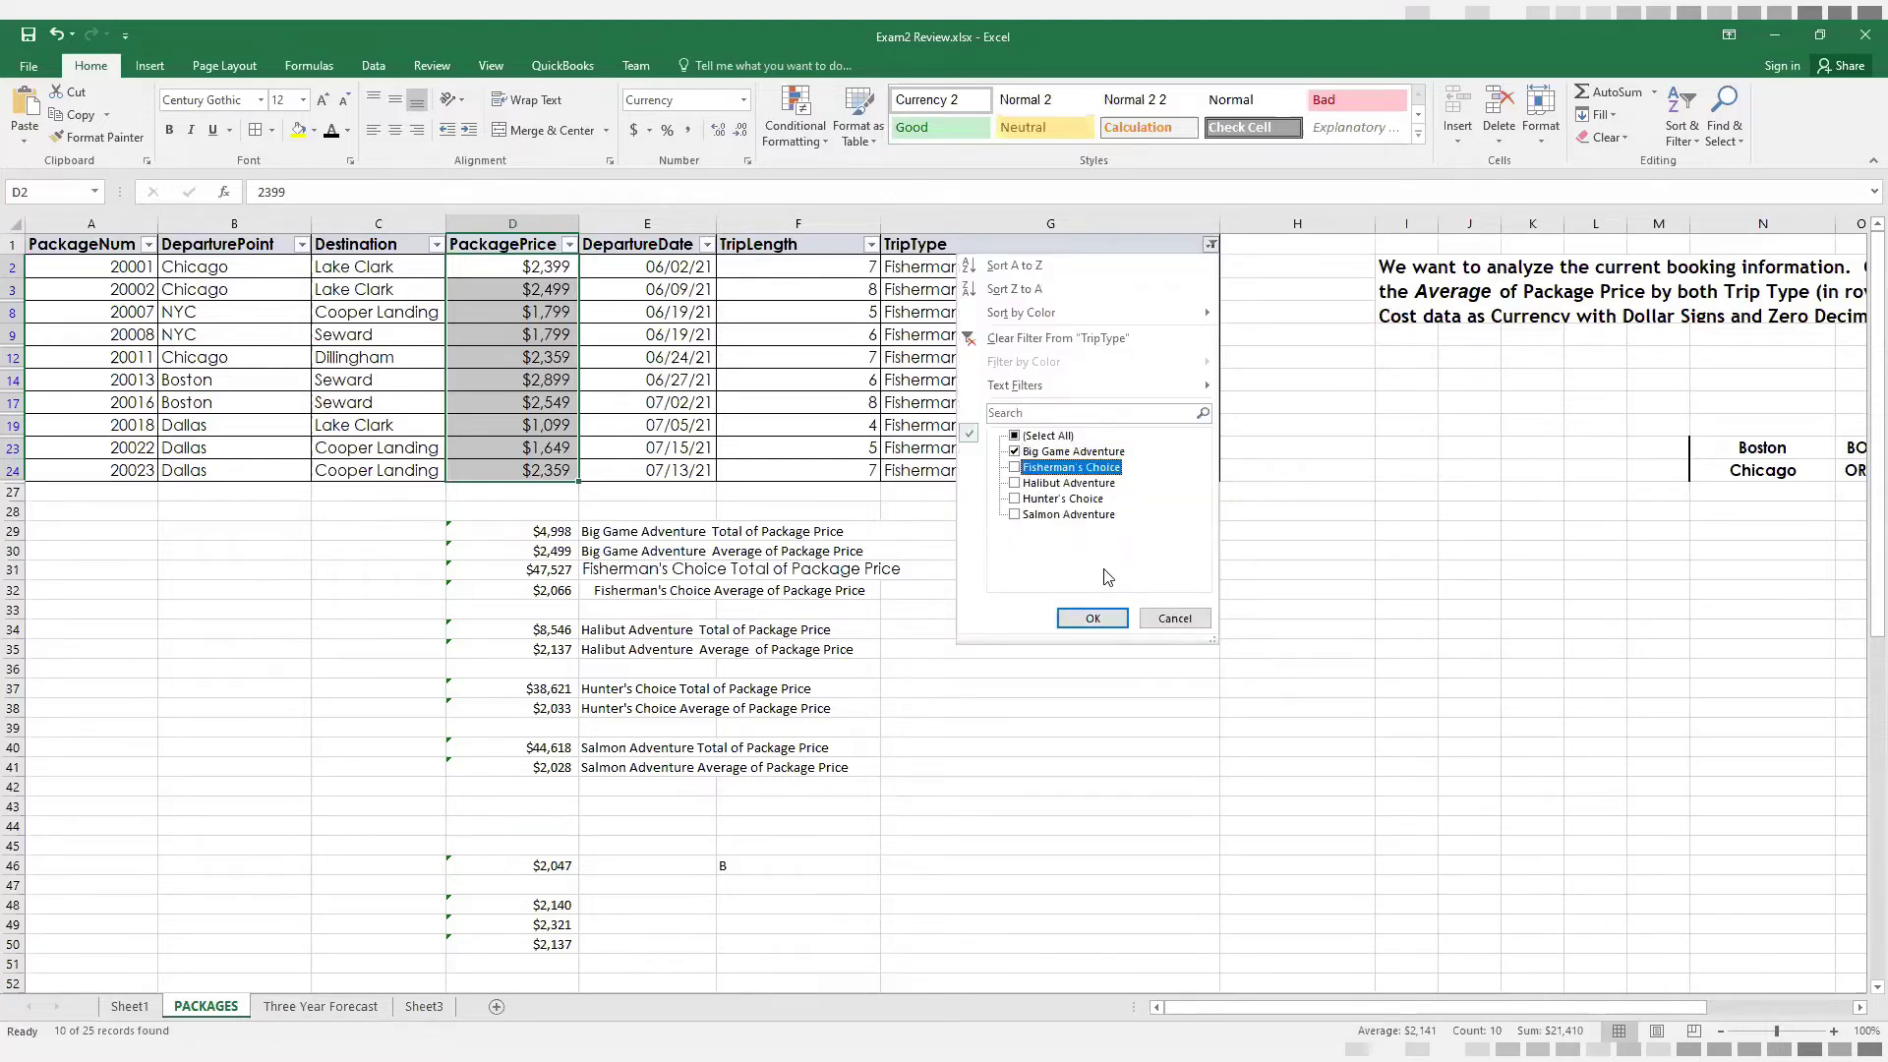
{"action": "left_click", "coordinate": [1093, 618]}
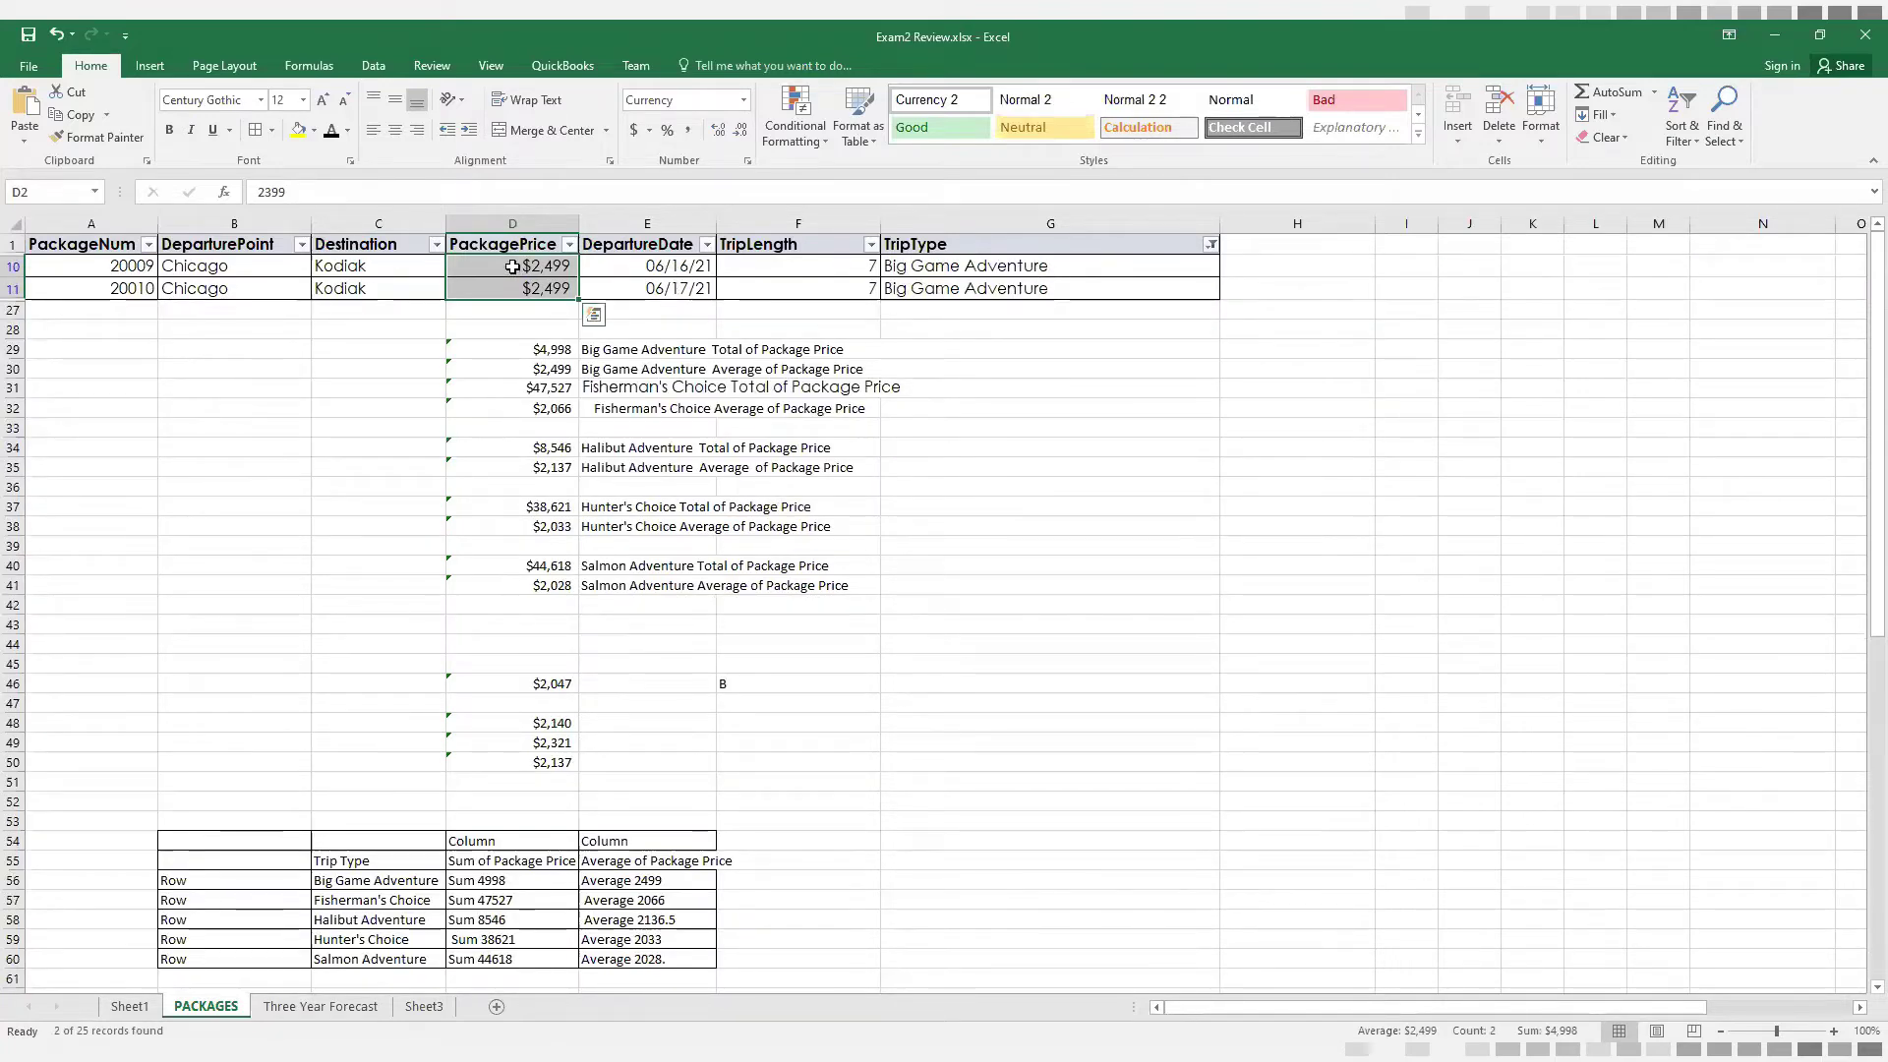
{"action": "left_click_drag", "start_coordinate": [512, 267], "coordinate": [519, 285]}
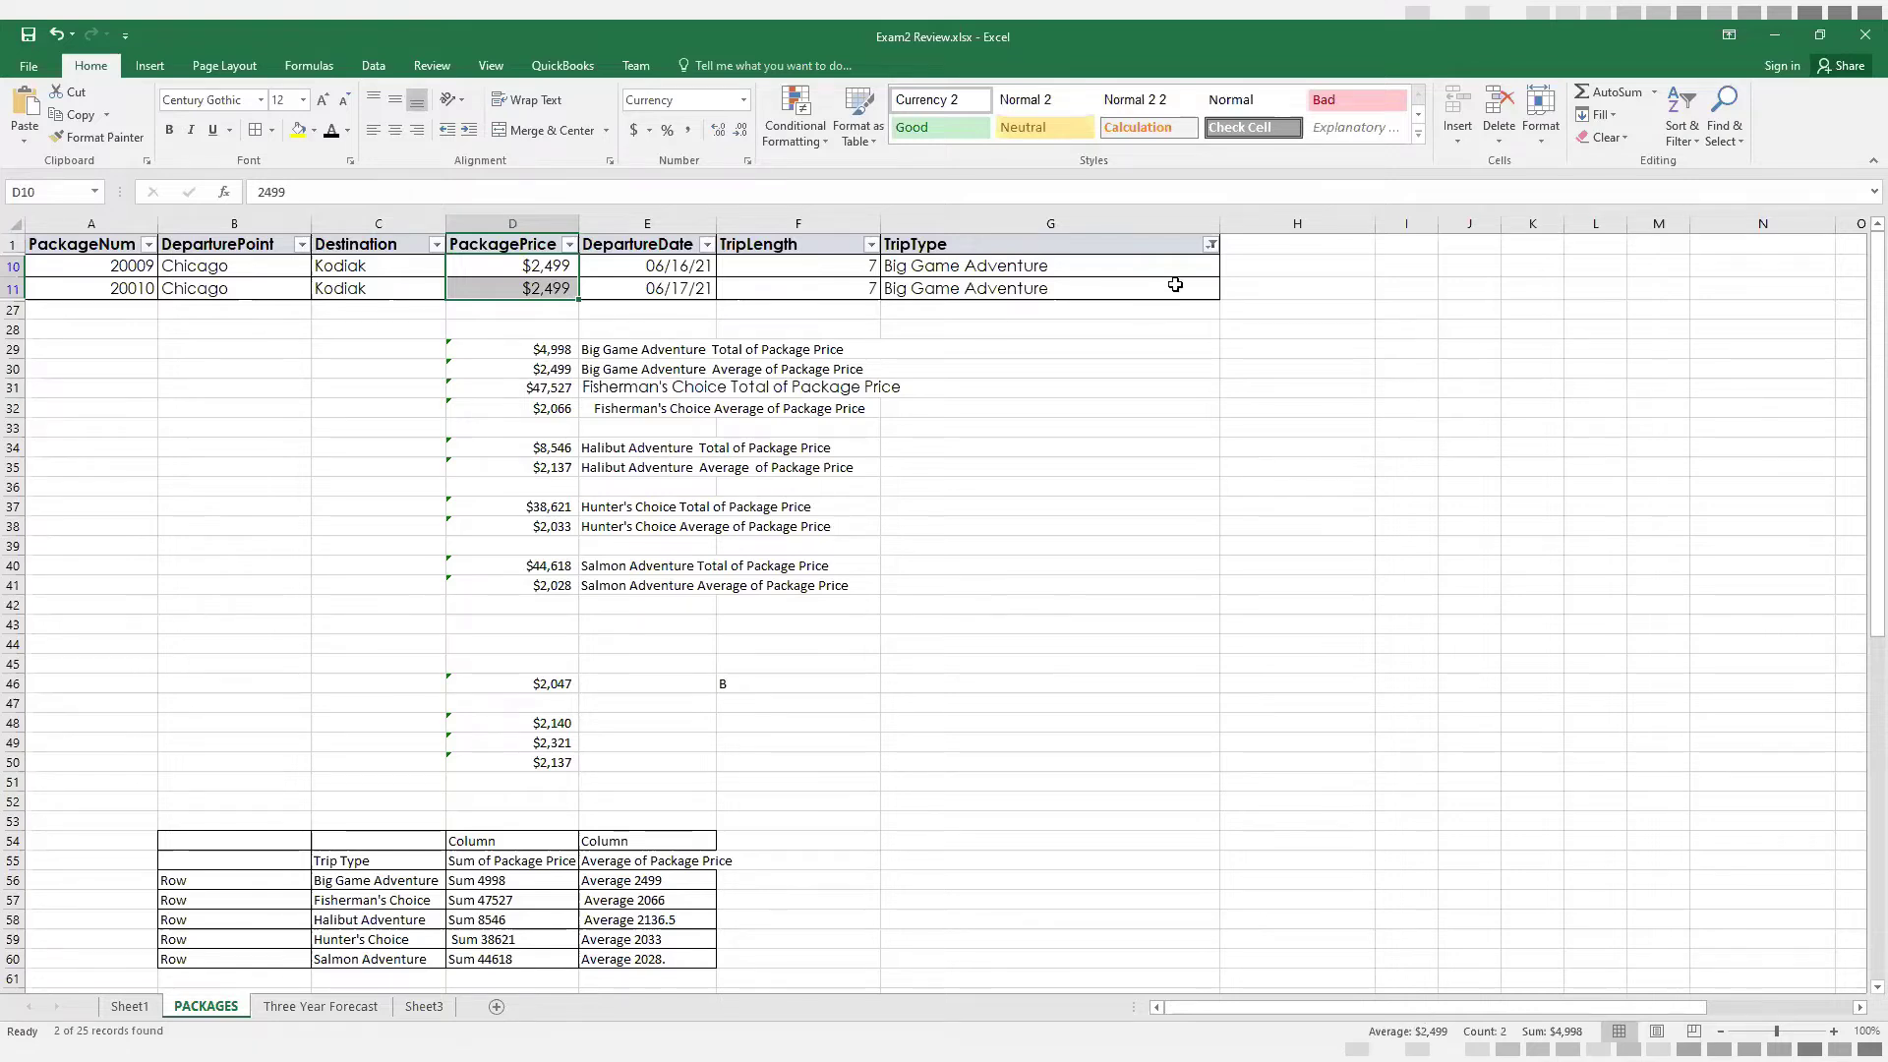
Change the TripType filter to show only Halibut Adventure packages
{"action": "left_click", "coordinate": [1211, 246]}
{"action": "left_click", "coordinate": [1017, 453]}
{"action": "left_click", "coordinate": [1016, 483]}
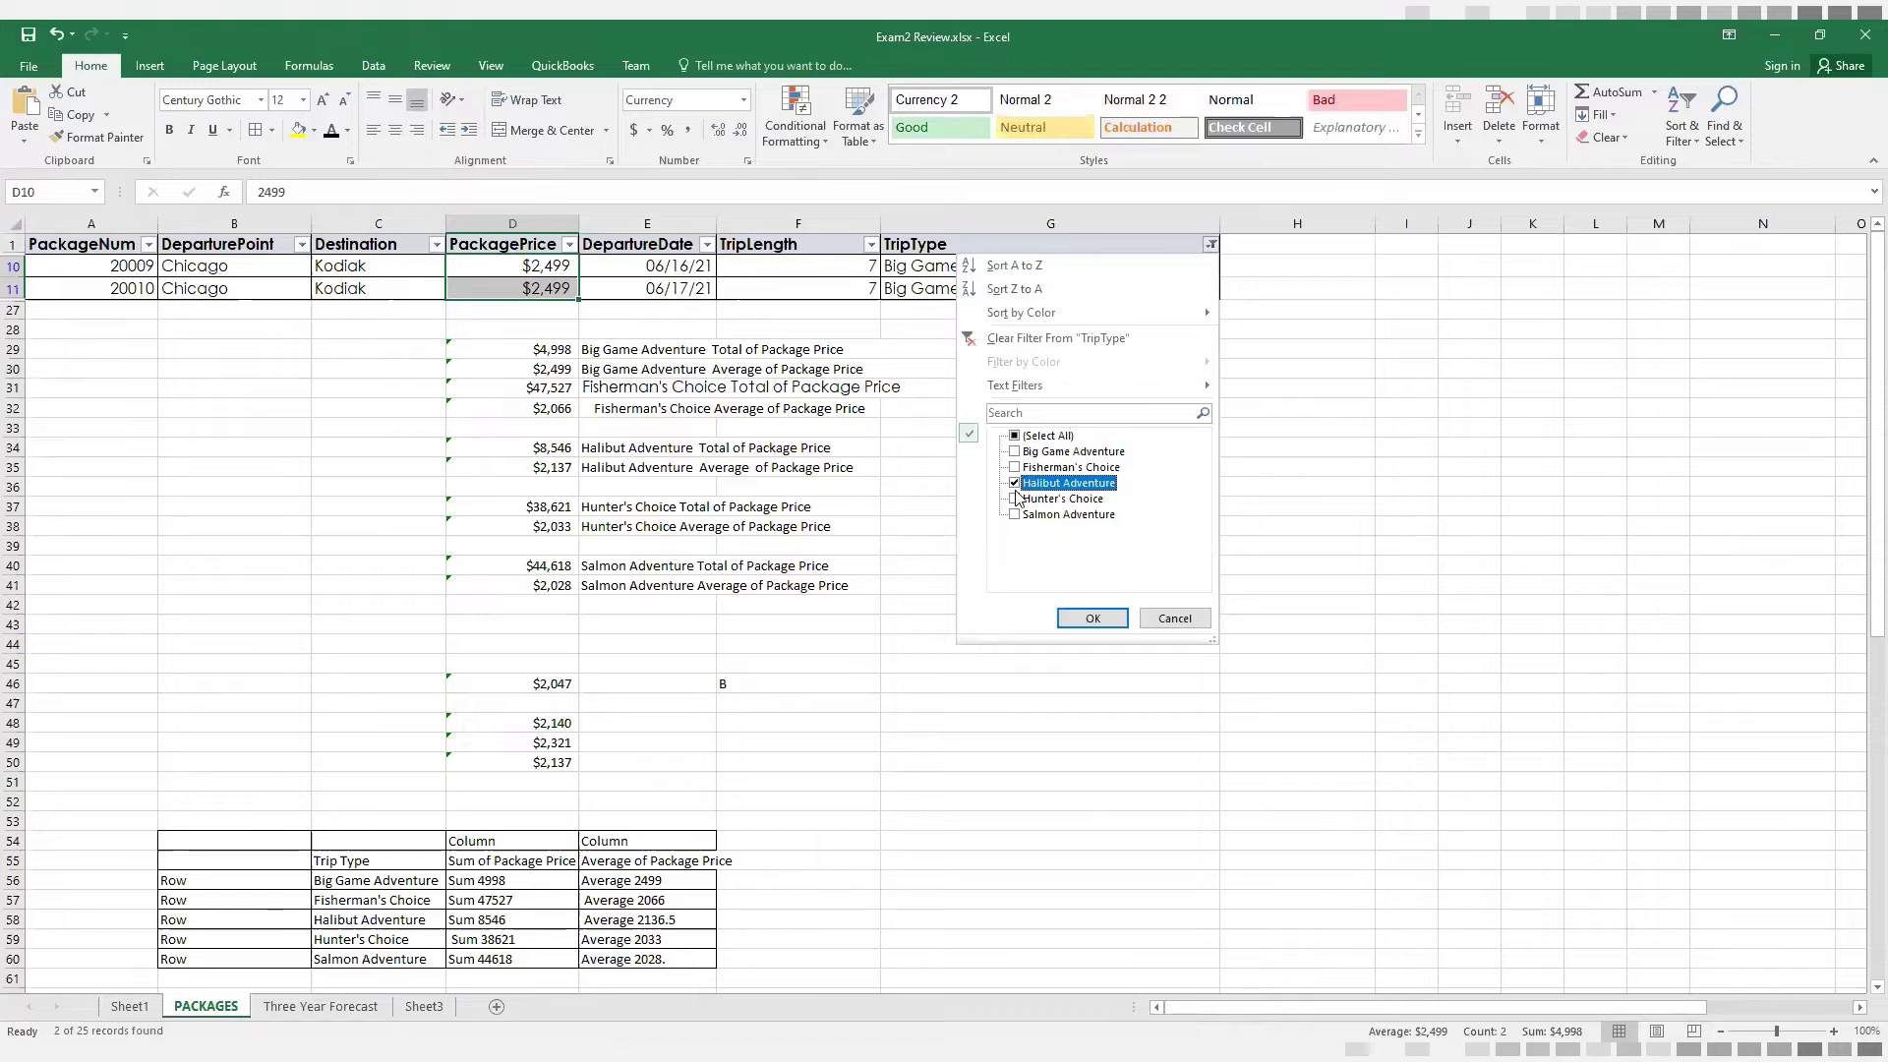
{"action": "left_click", "coordinate": [1085, 627]}
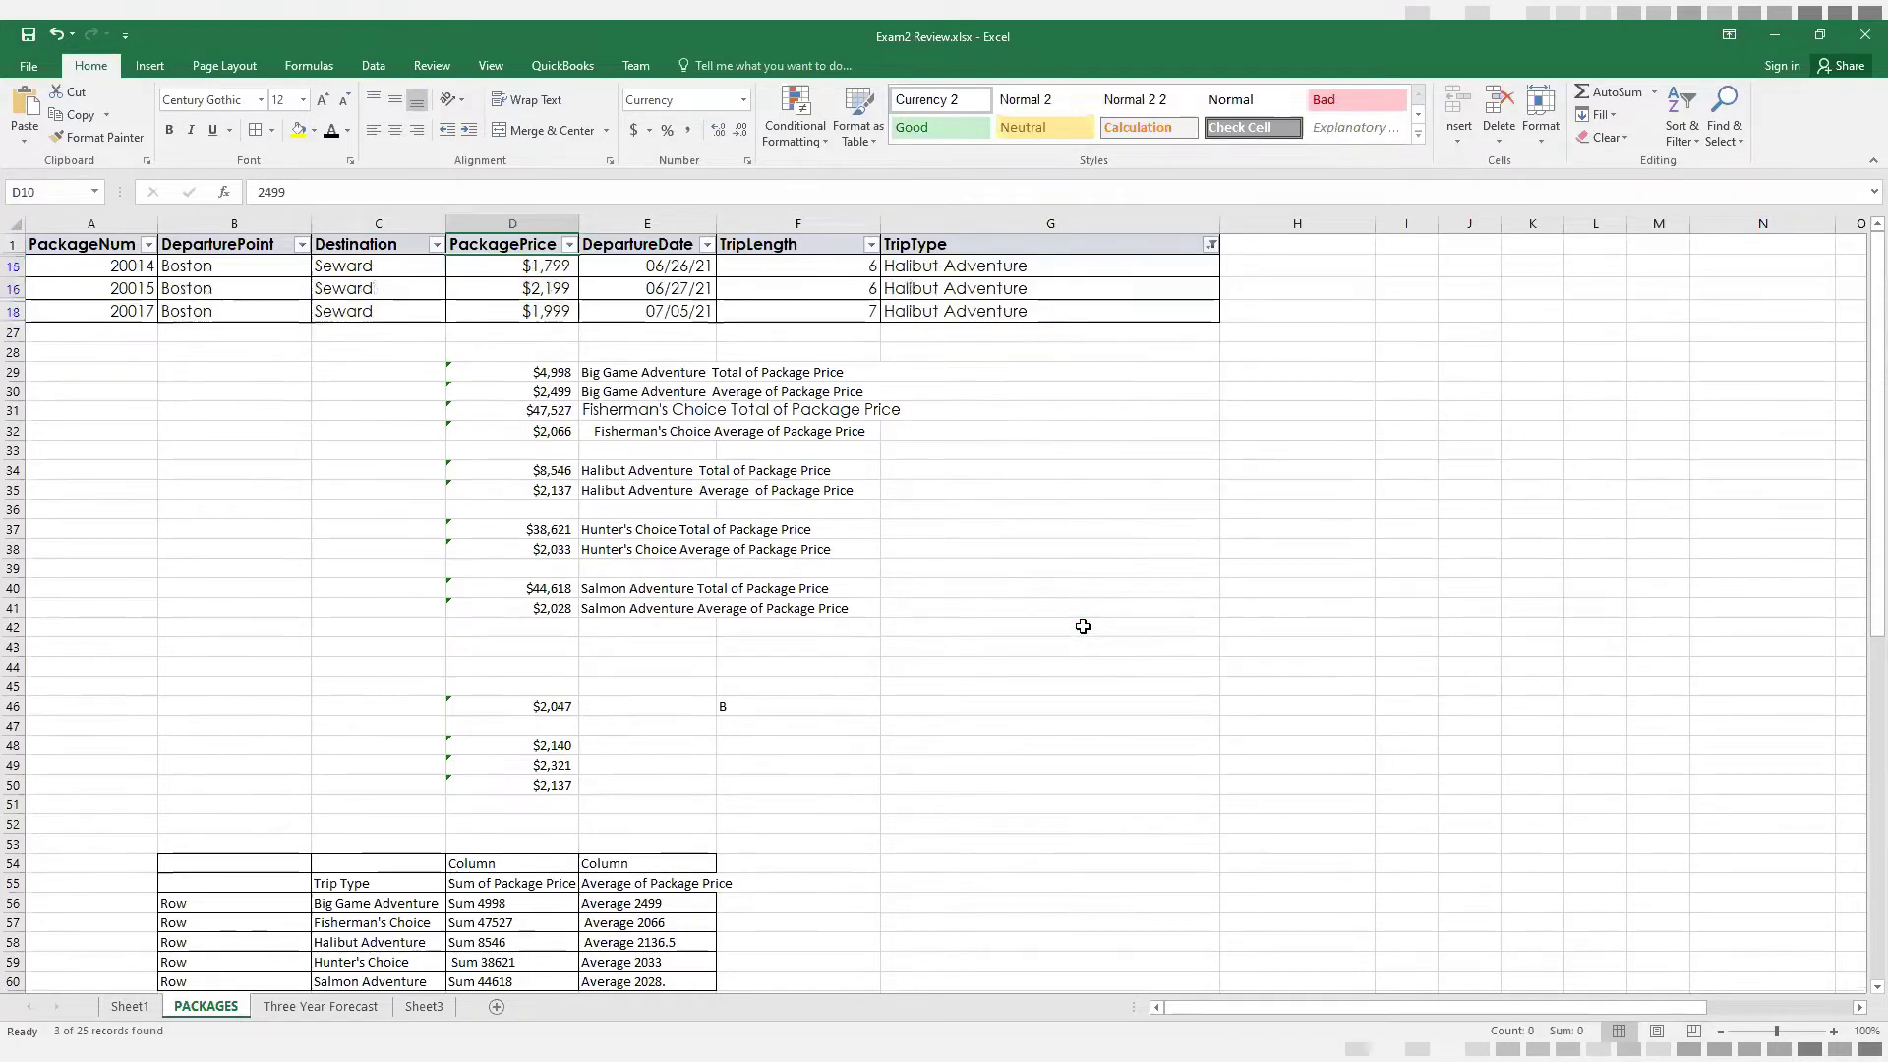
Try totalling the Halibut Adventure prices with =SUM(D15:D18) in cell D27, and clear that cell again
{"action": "left_click", "coordinate": [548, 269]}
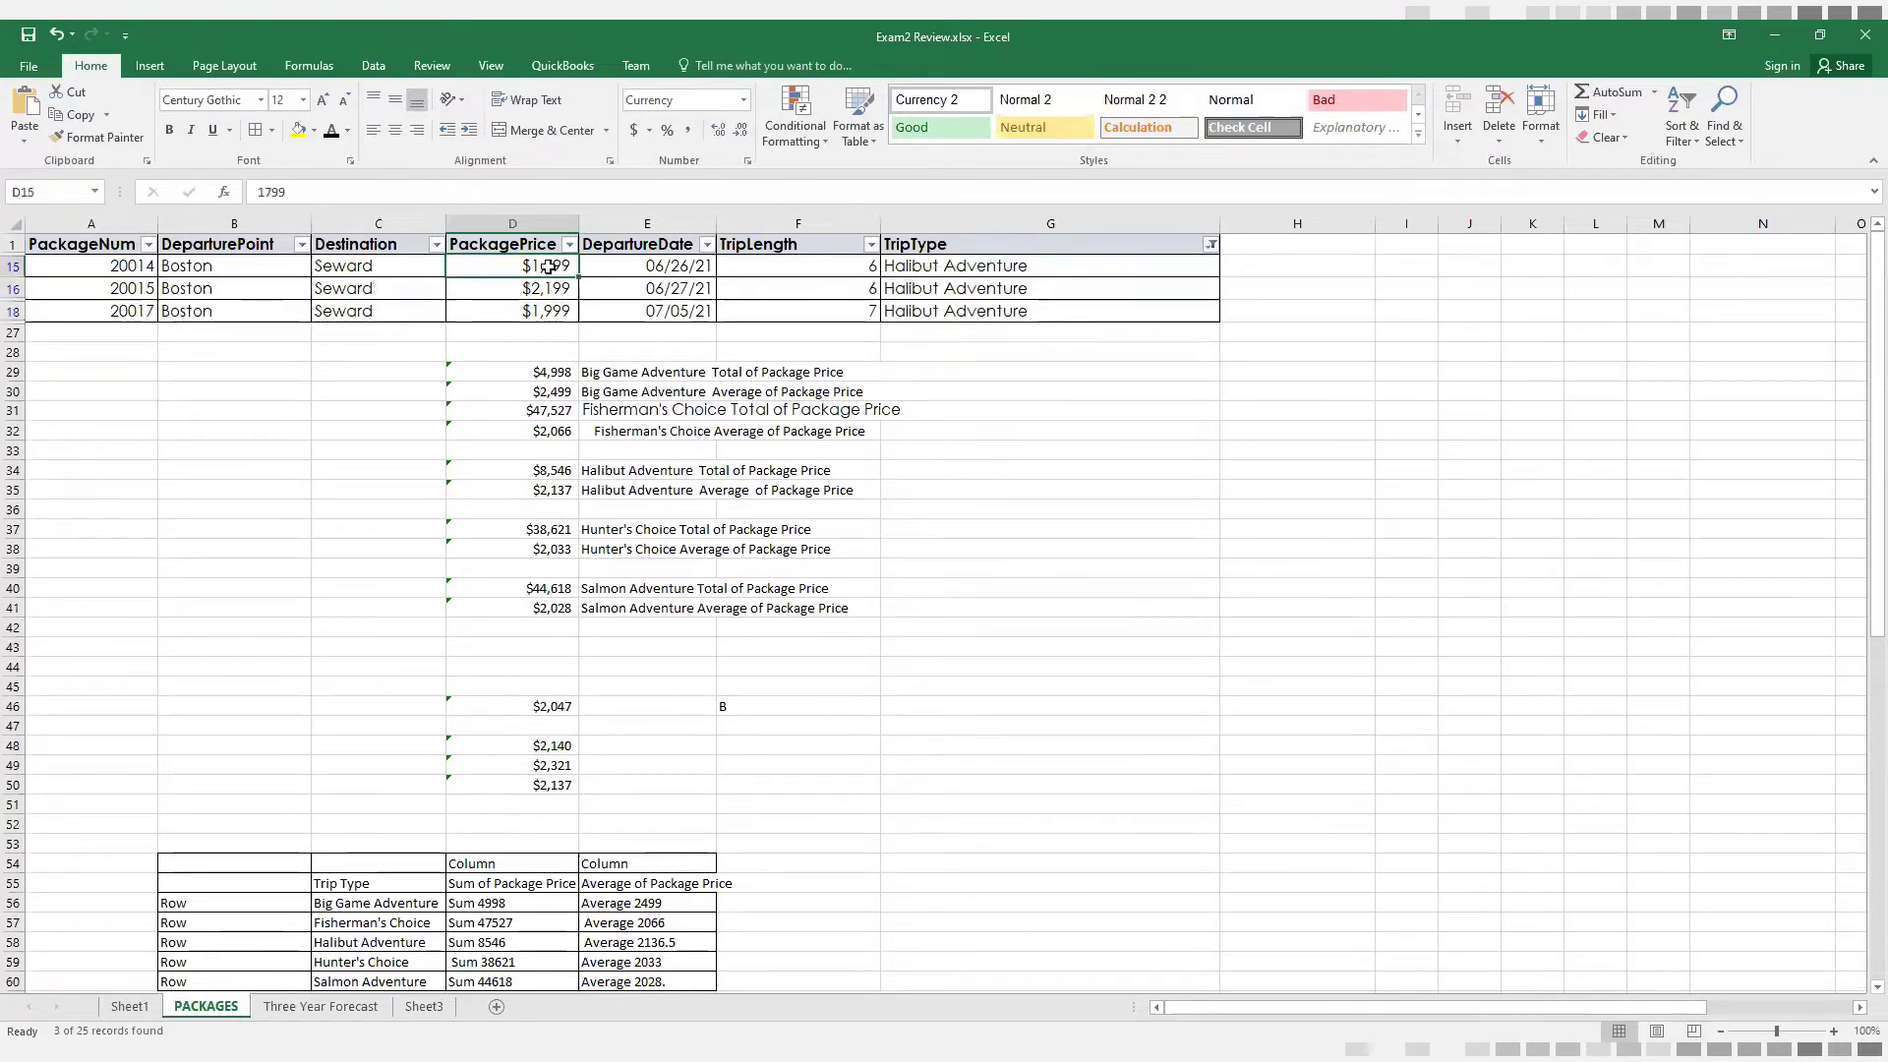
{"action": "left_click", "coordinate": [534, 334]}
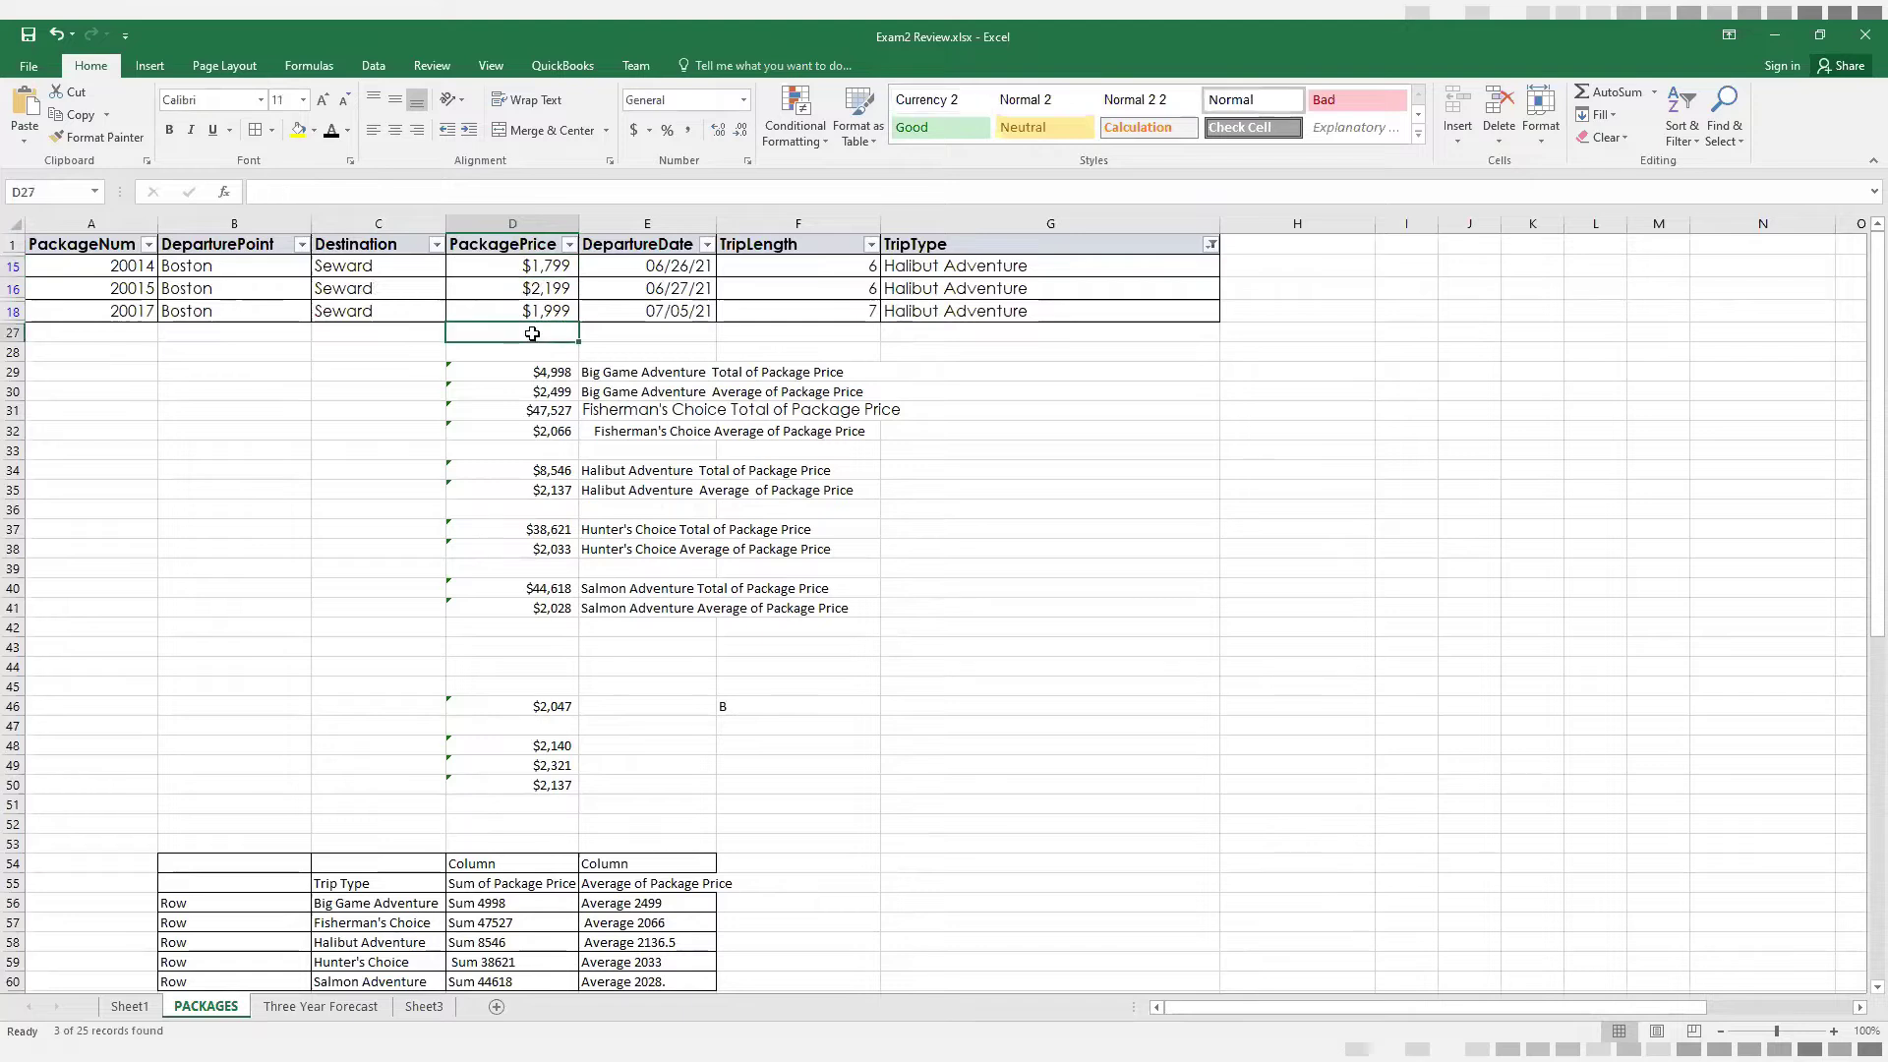
{"action": "type", "text": "="}
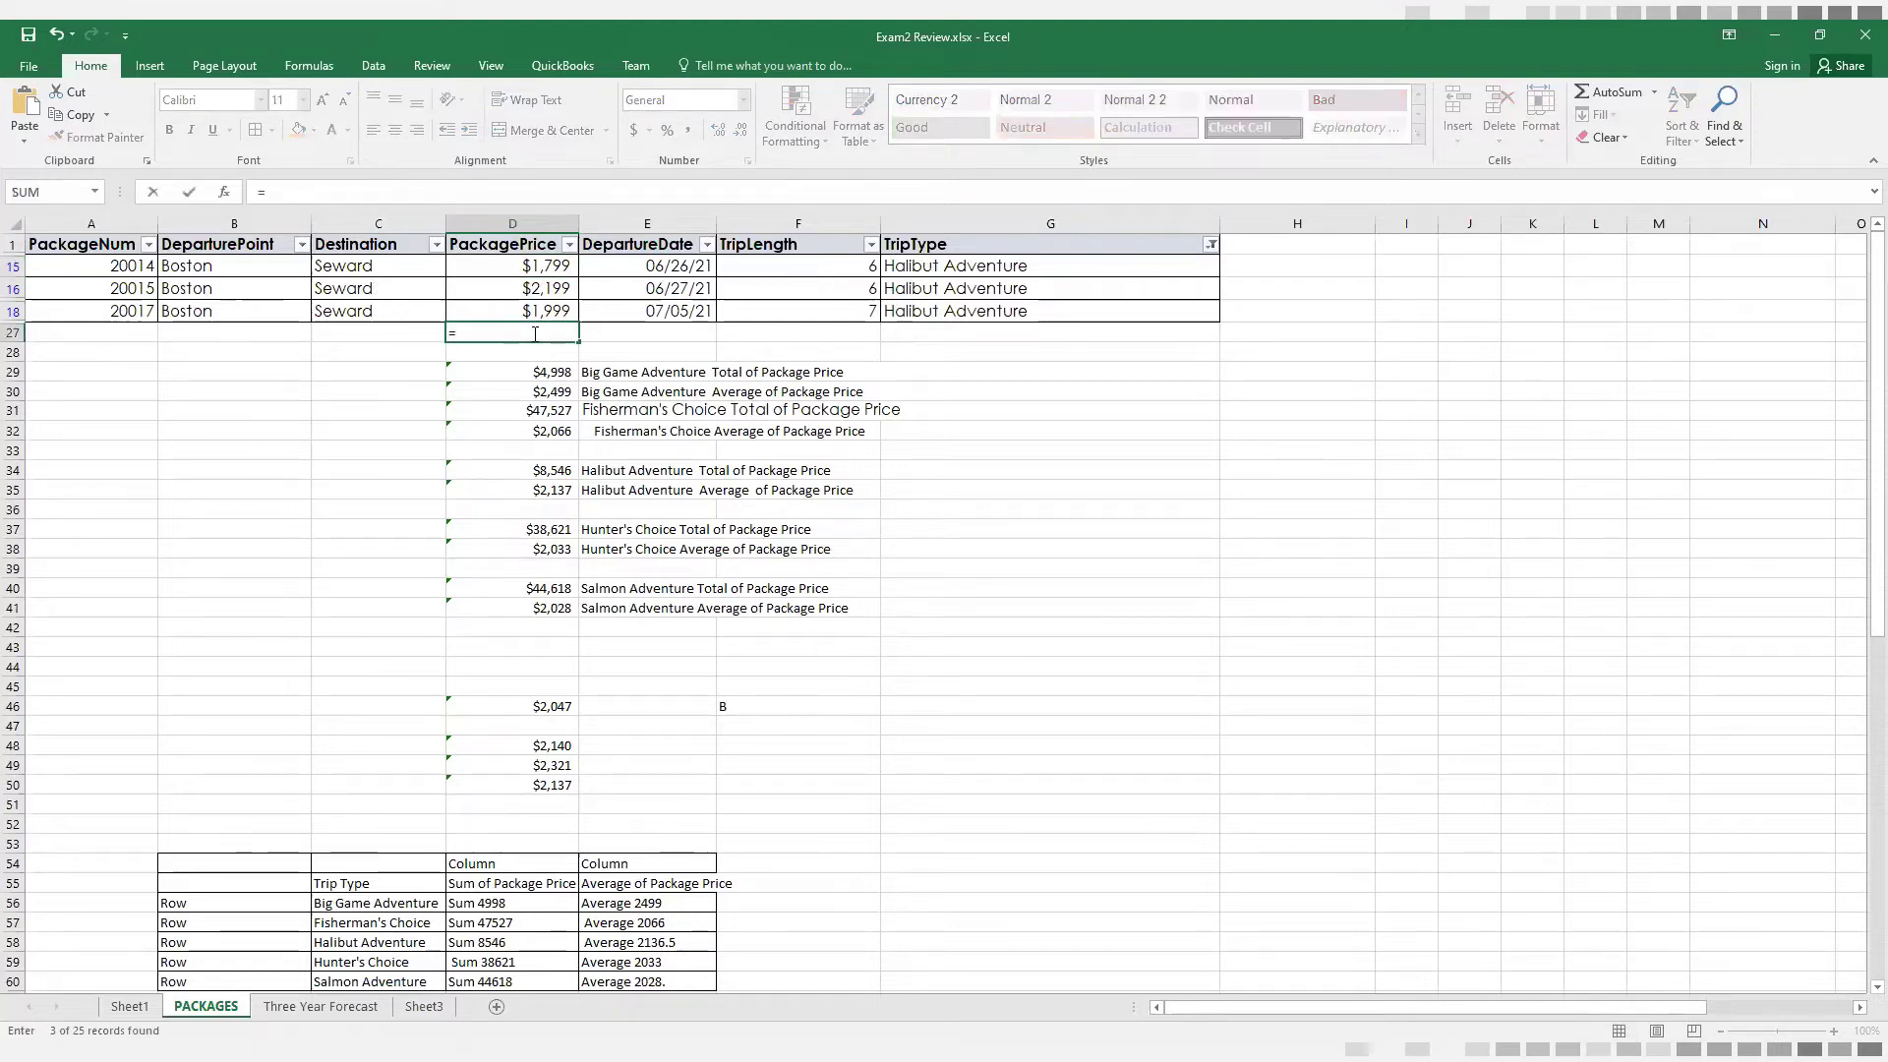
{"action": "type", "text": "SUM"}
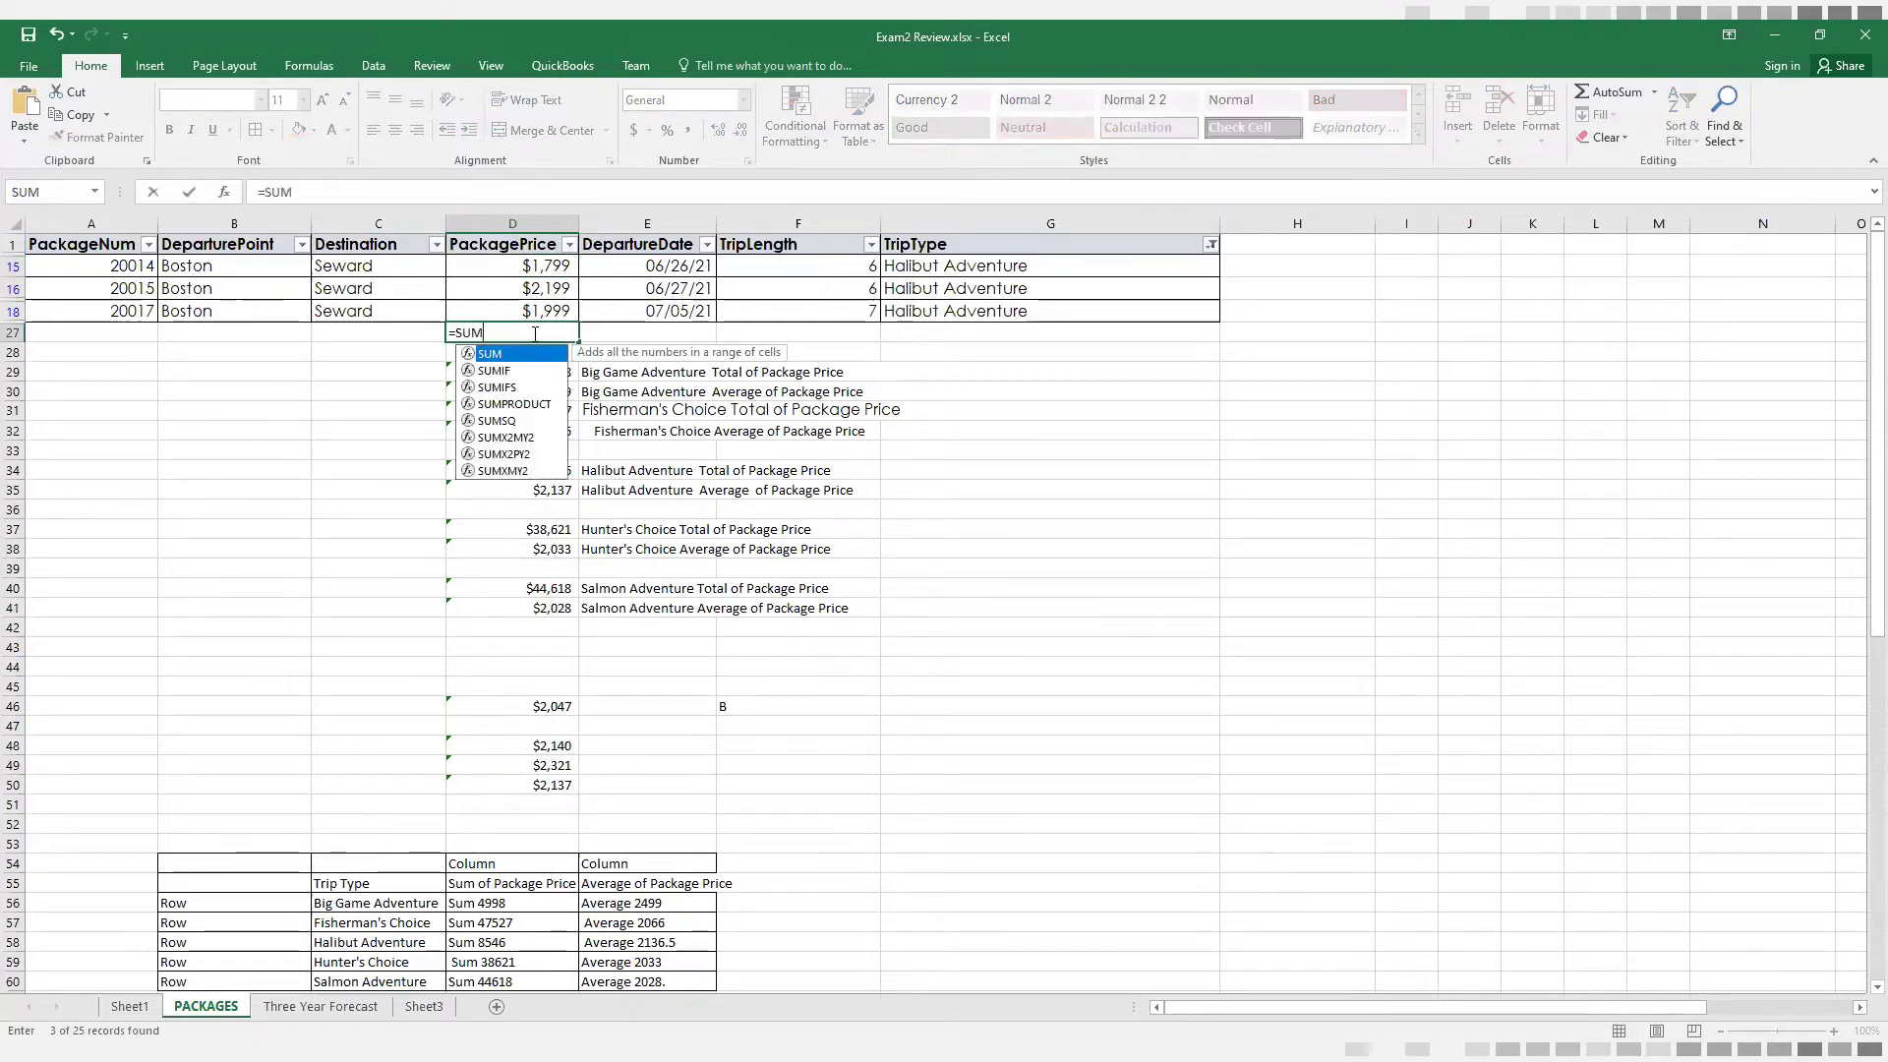
{"action": "type", "text": "("}
{"action": "left_click_drag", "start_coordinate": [526, 264], "coordinate": [526, 310]}
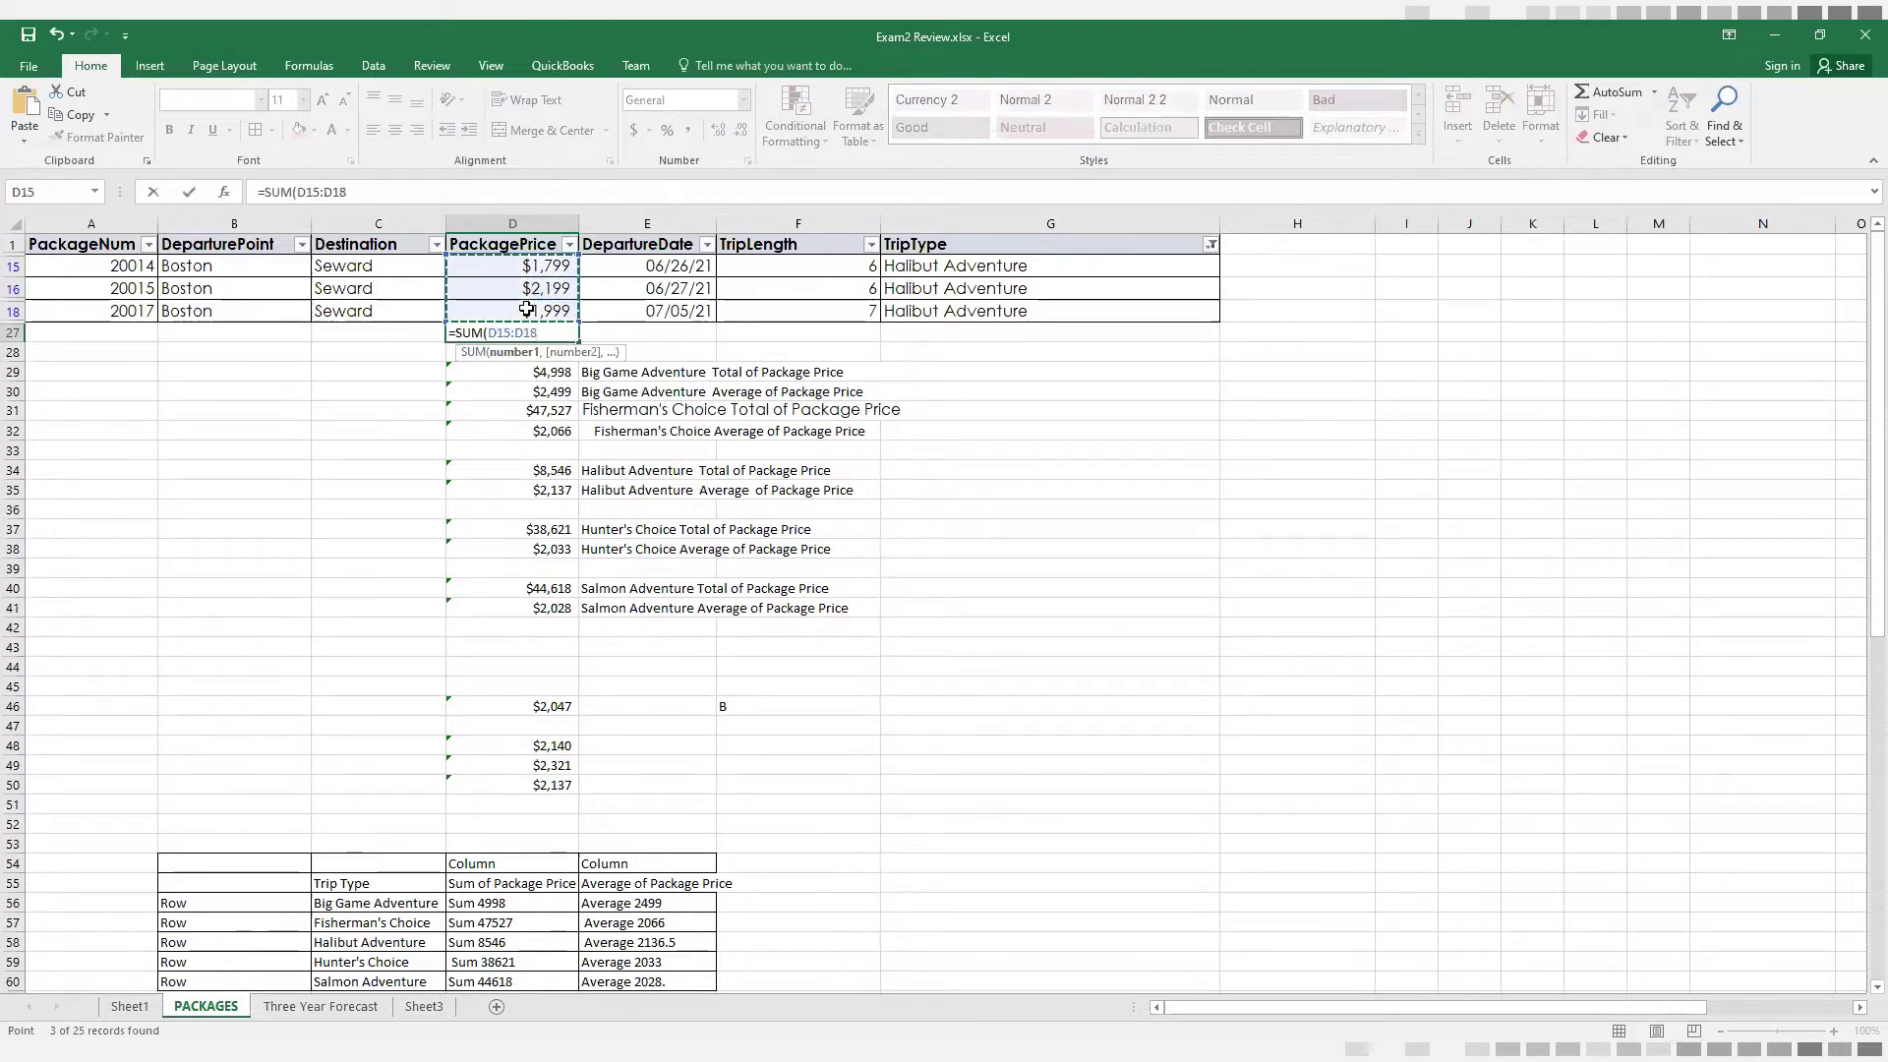
{"action": "key", "text": "Return"}
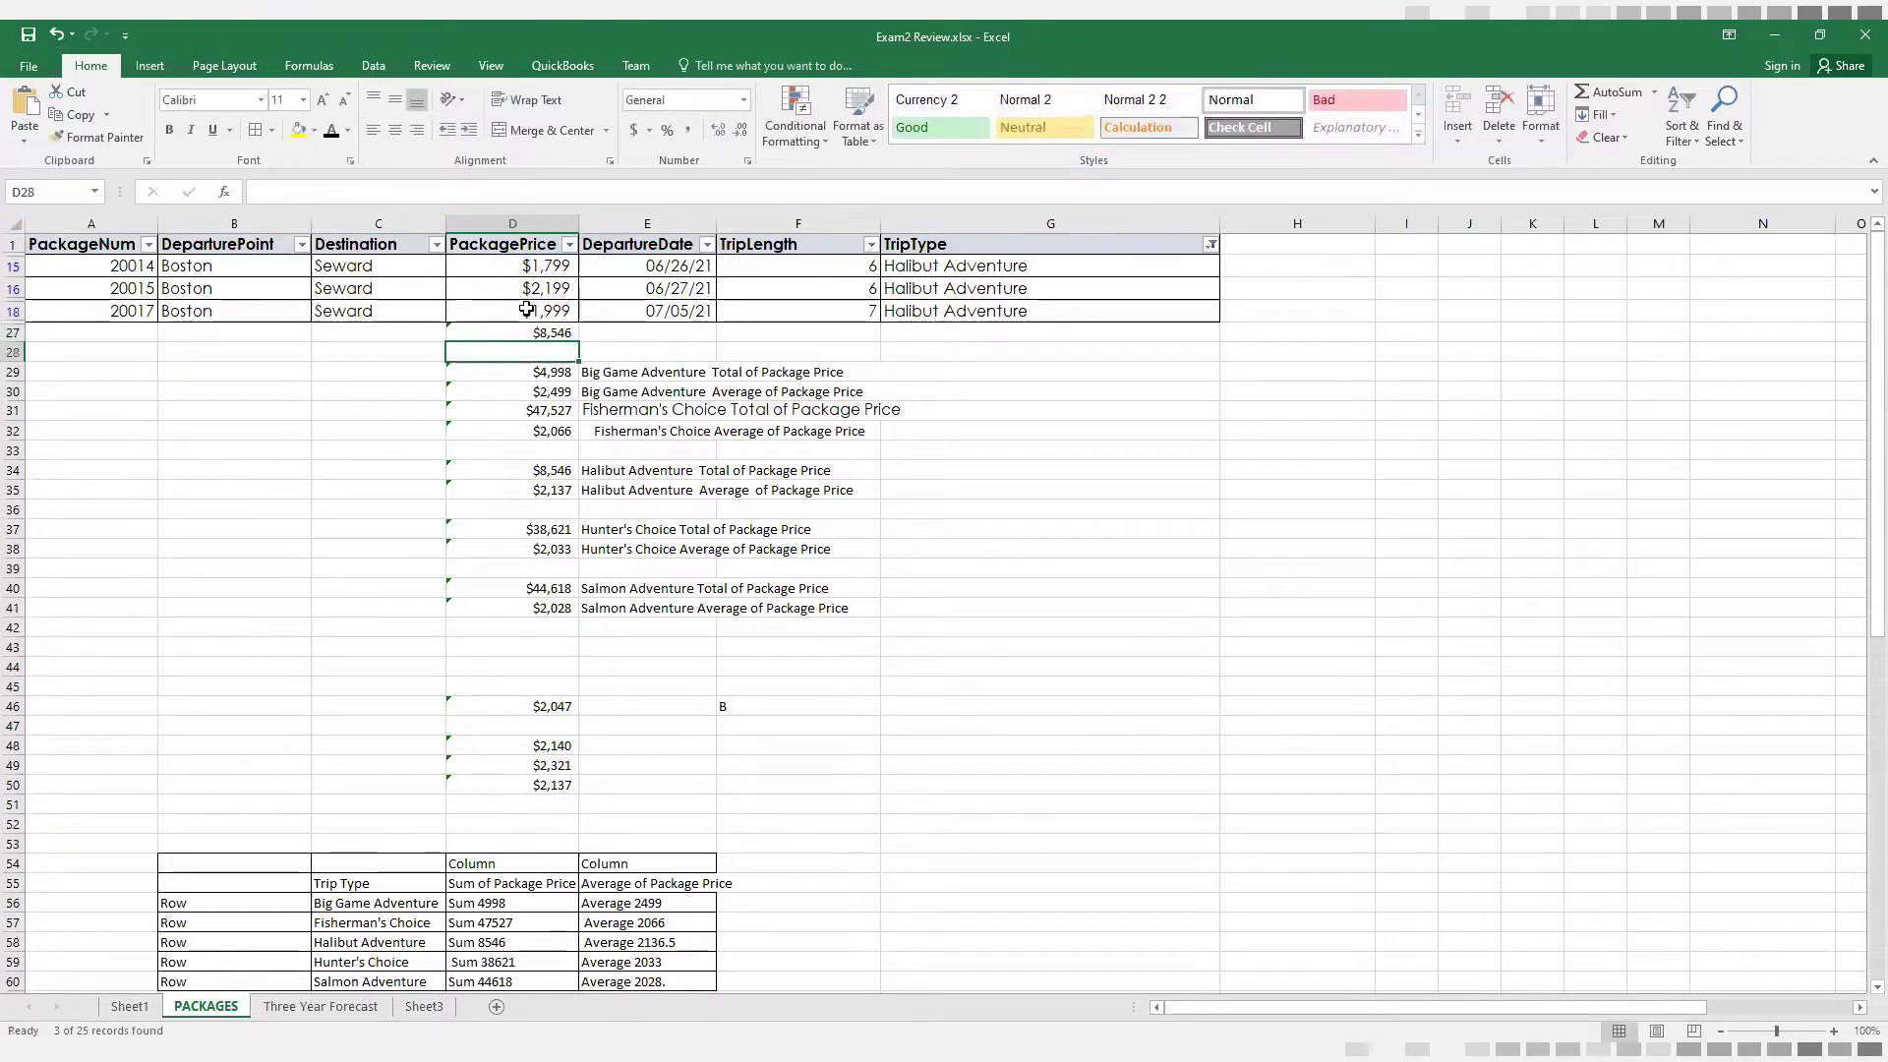
{"action": "left_click", "coordinate": [563, 330]}
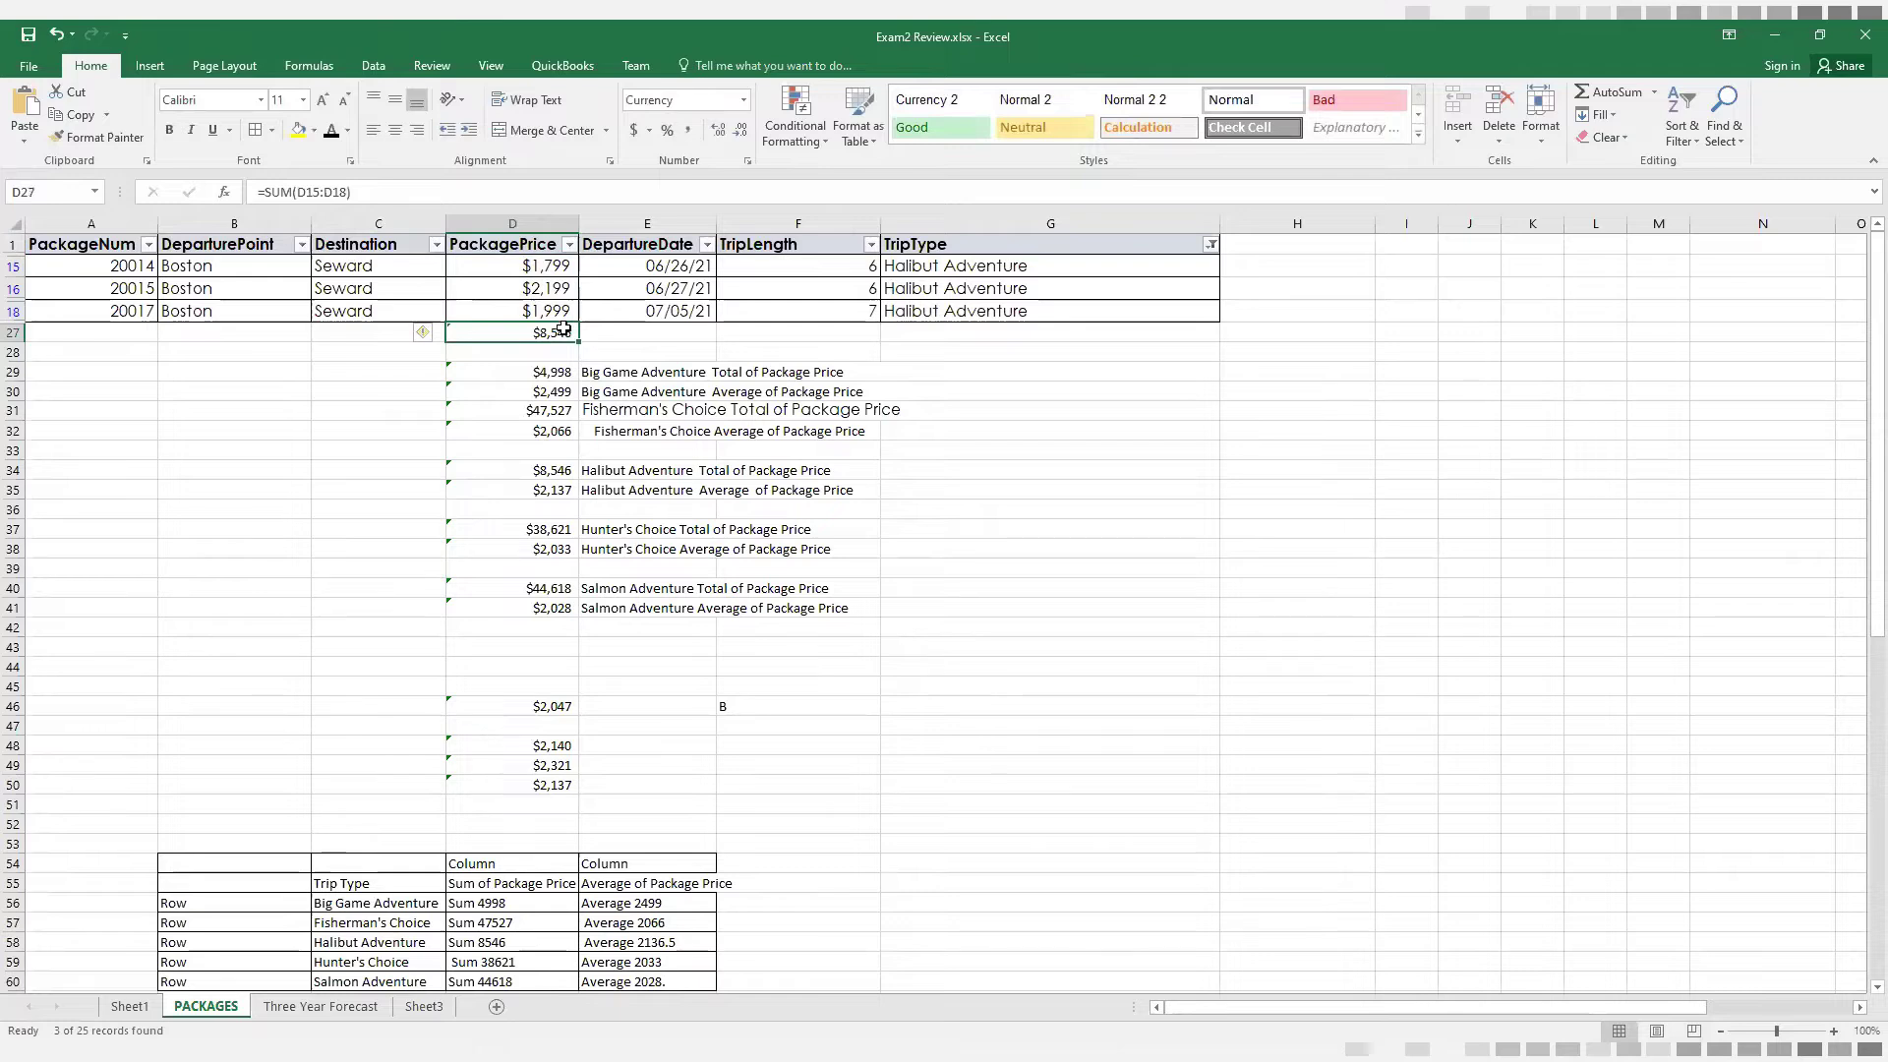
{"action": "key", "text": "Delete"}
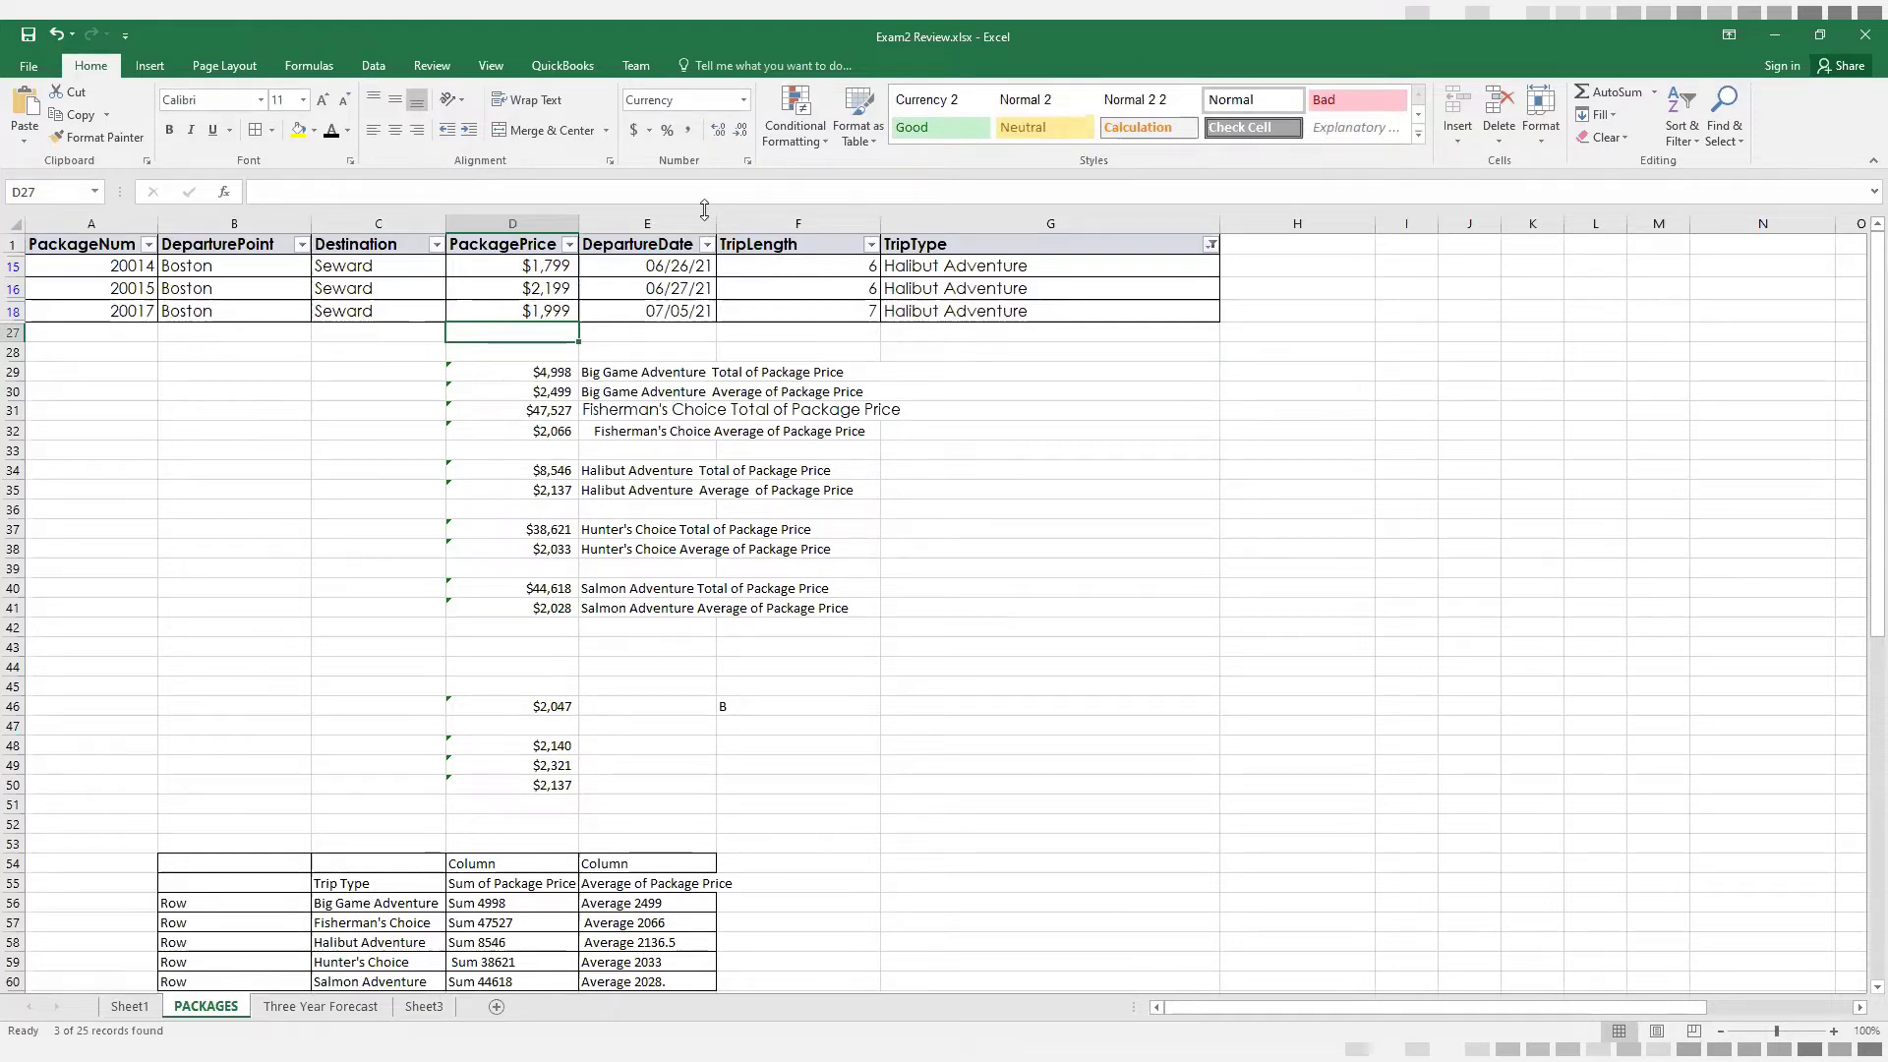
Set the TripType filter to show only Fisherman's Choice packages
{"action": "left_click", "coordinate": [1210, 245]}
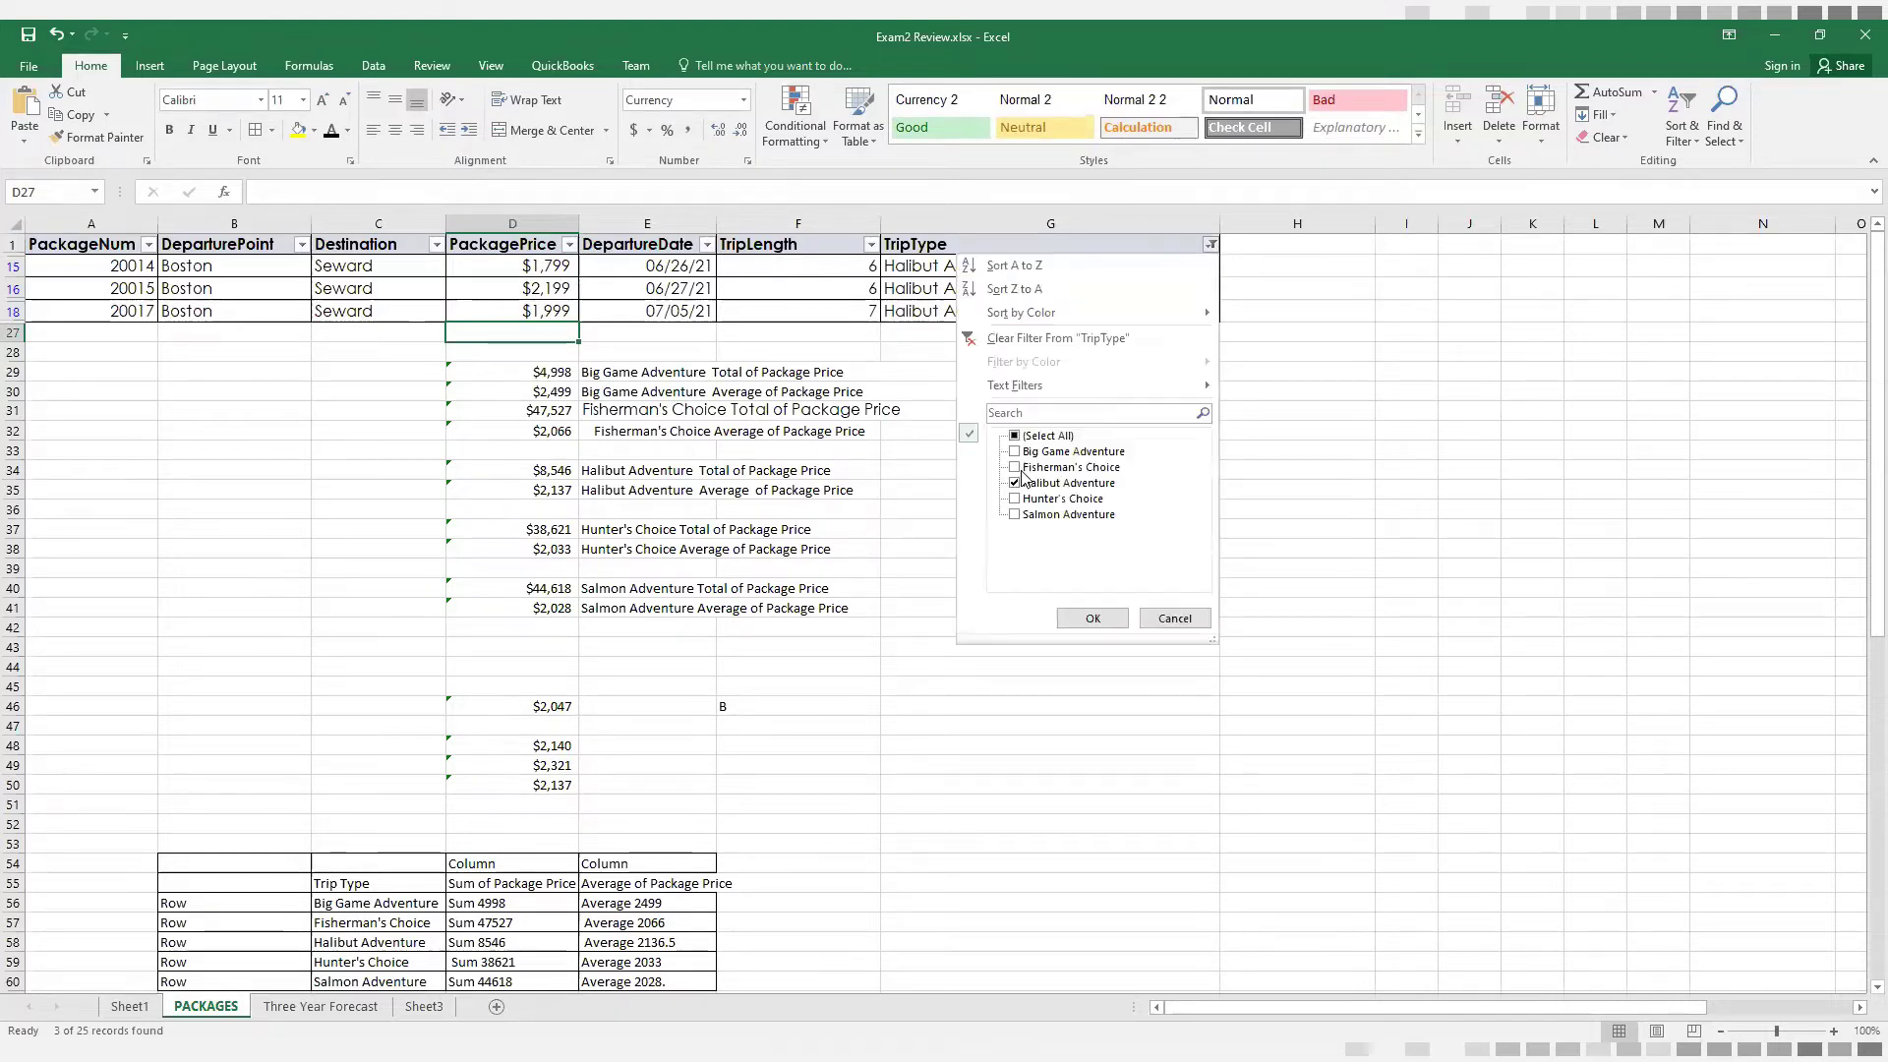
{"action": "left_click", "coordinate": [1015, 483]}
{"action": "left_click", "coordinate": [1015, 468]}
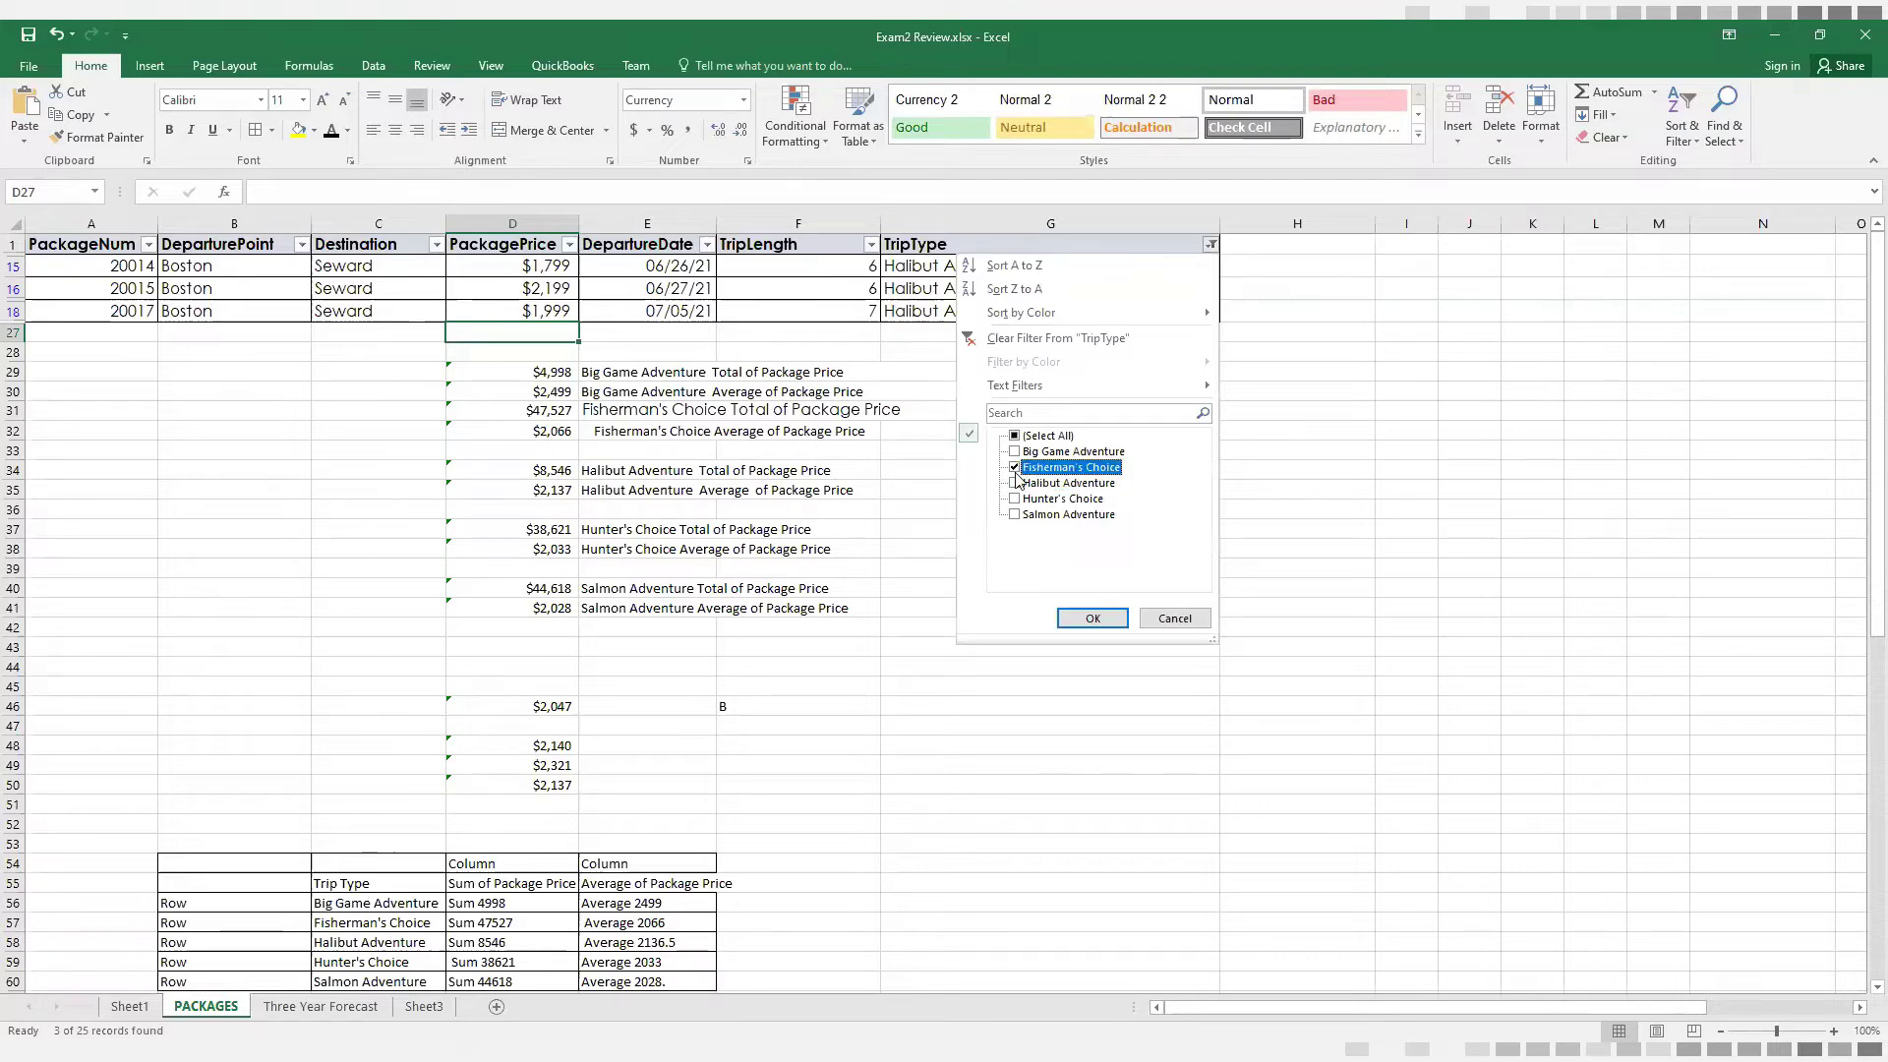
{"action": "left_click", "coordinate": [1086, 618]}
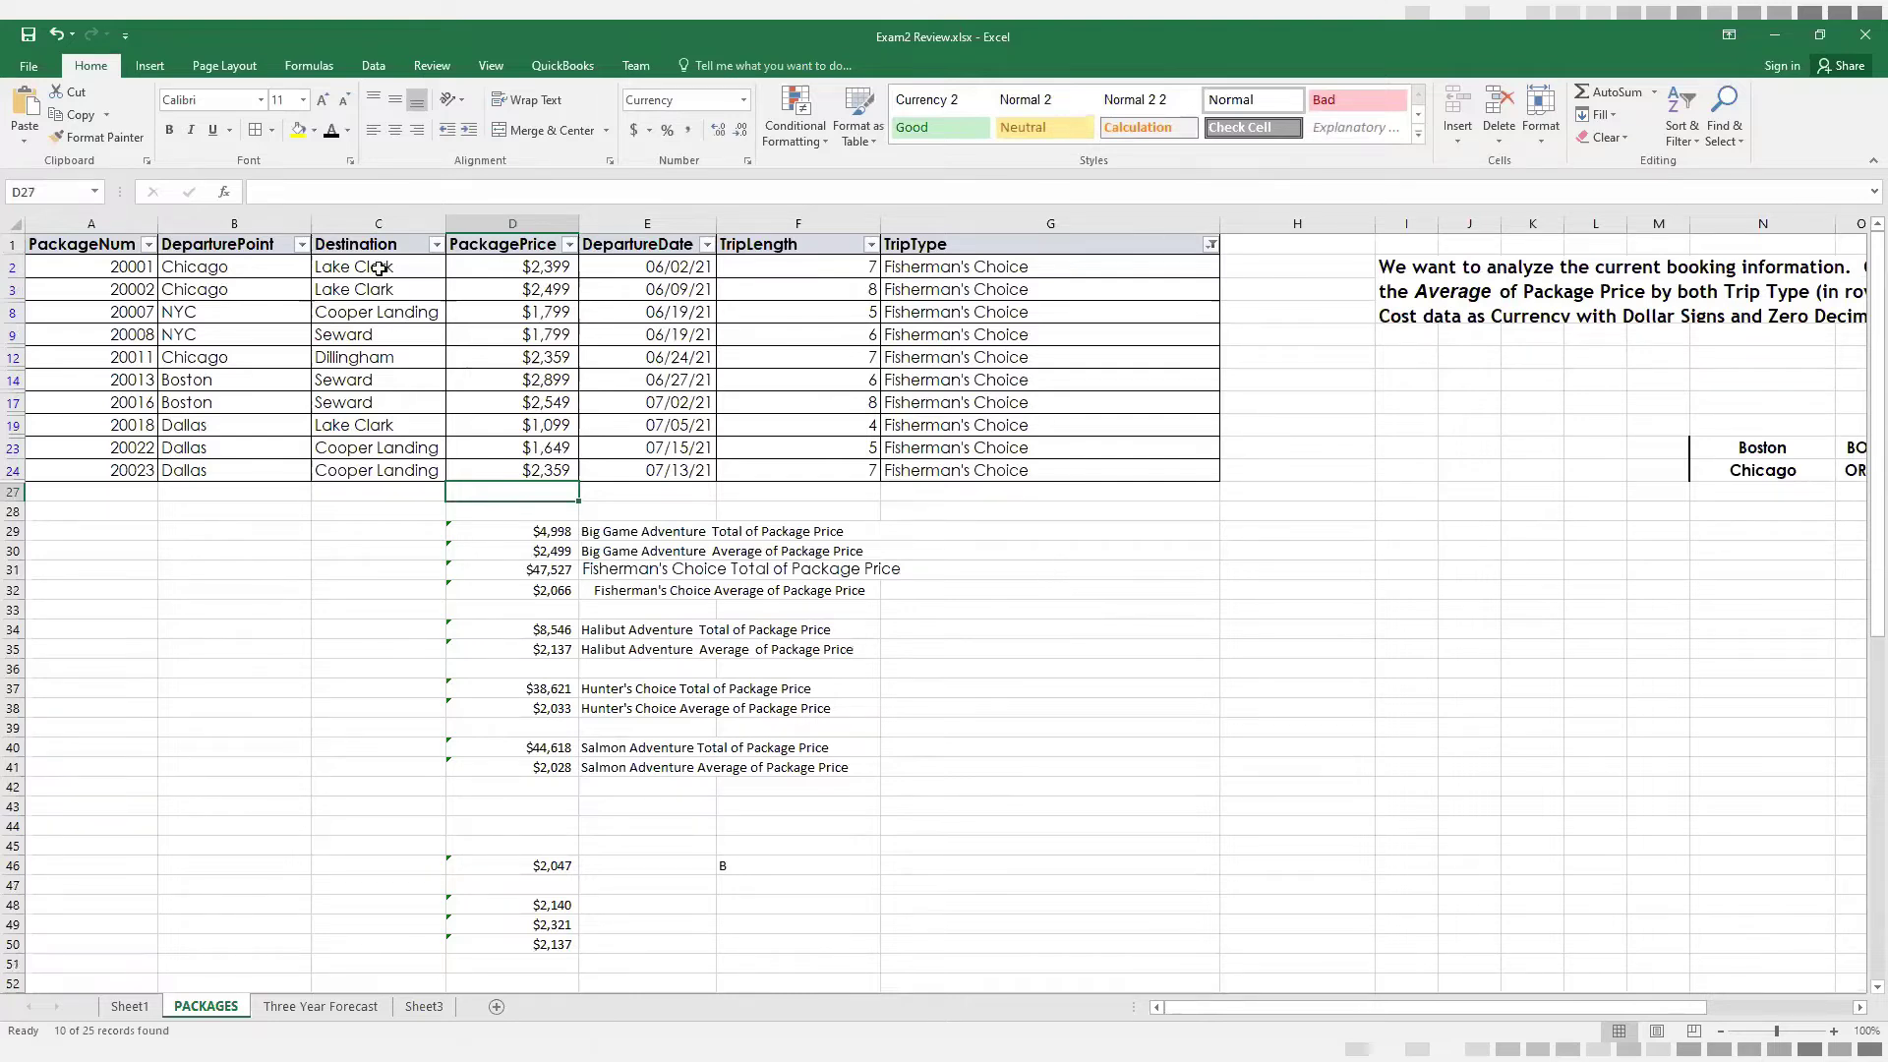
Filter the Destination column to Lake Clark only and select the remaining PackagePrice values to read their average and sum
{"action": "left_click", "coordinate": [436, 245]}
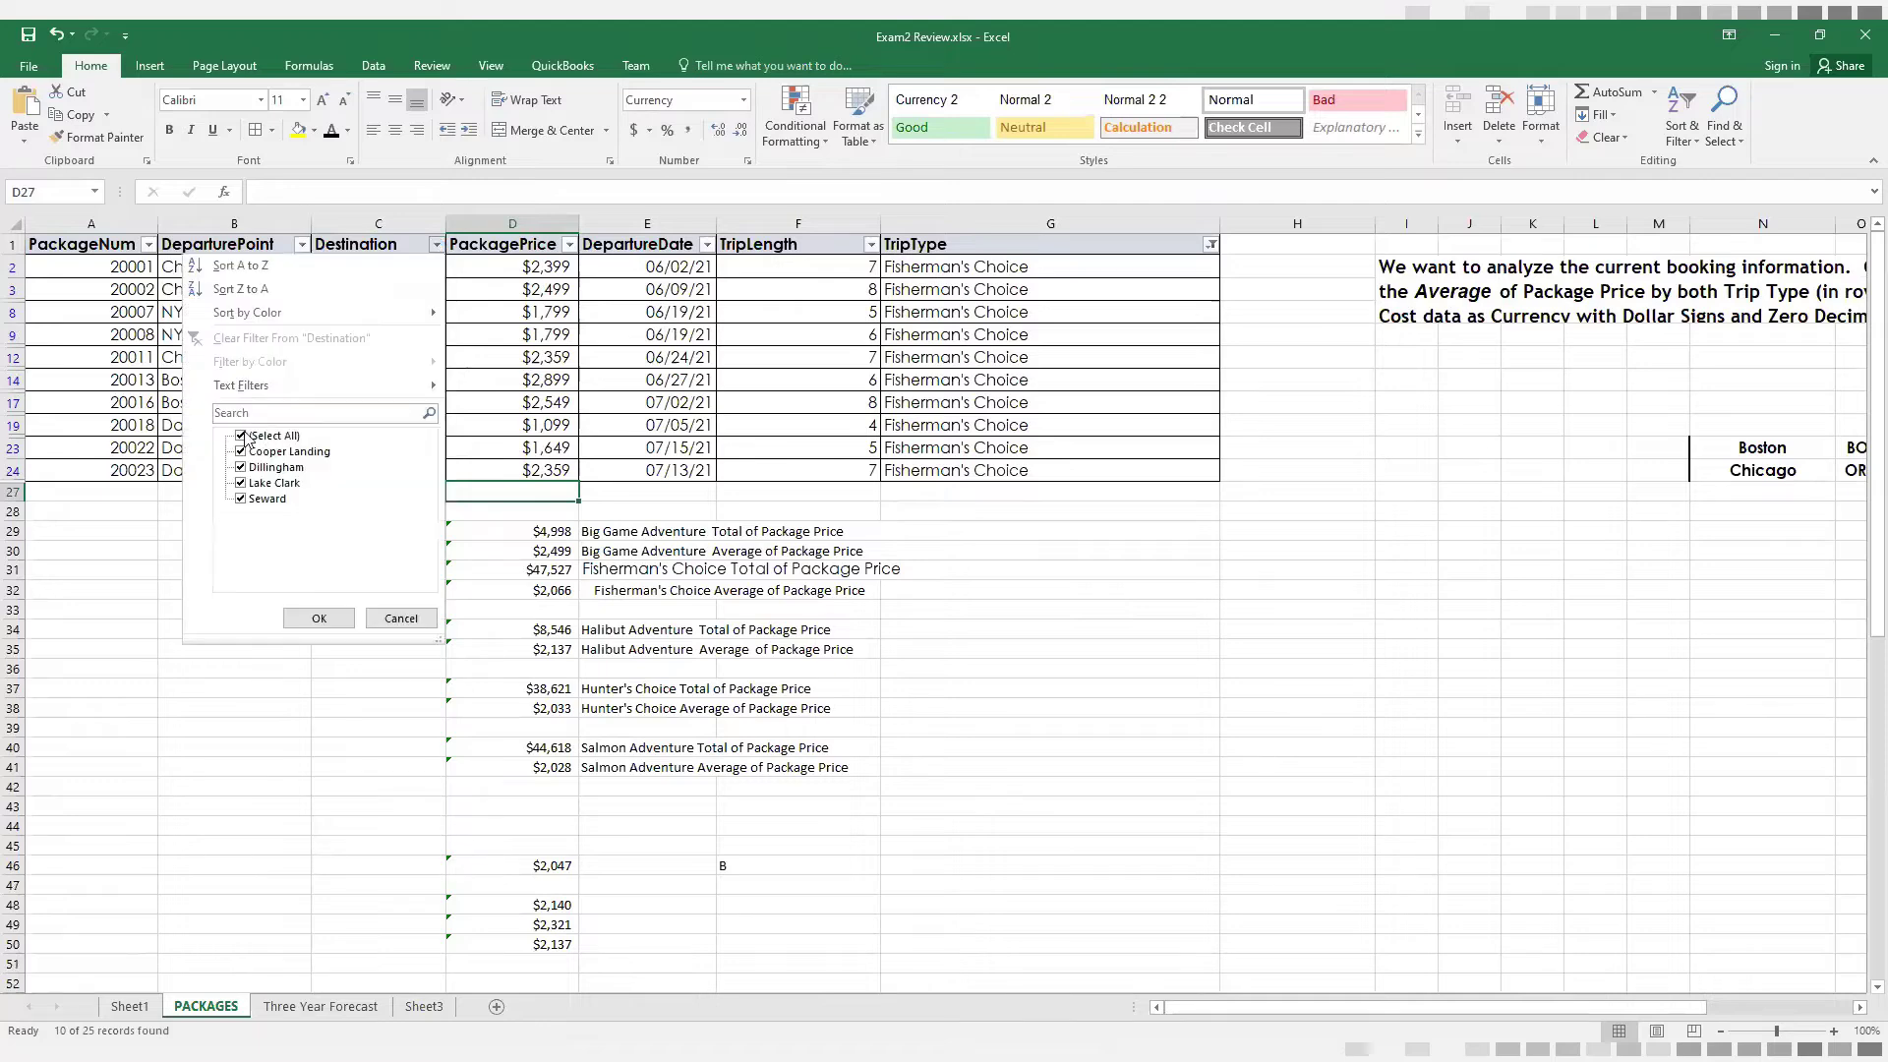
{"action": "left_click", "coordinate": [241, 436]}
{"action": "left_click", "coordinate": [241, 484]}
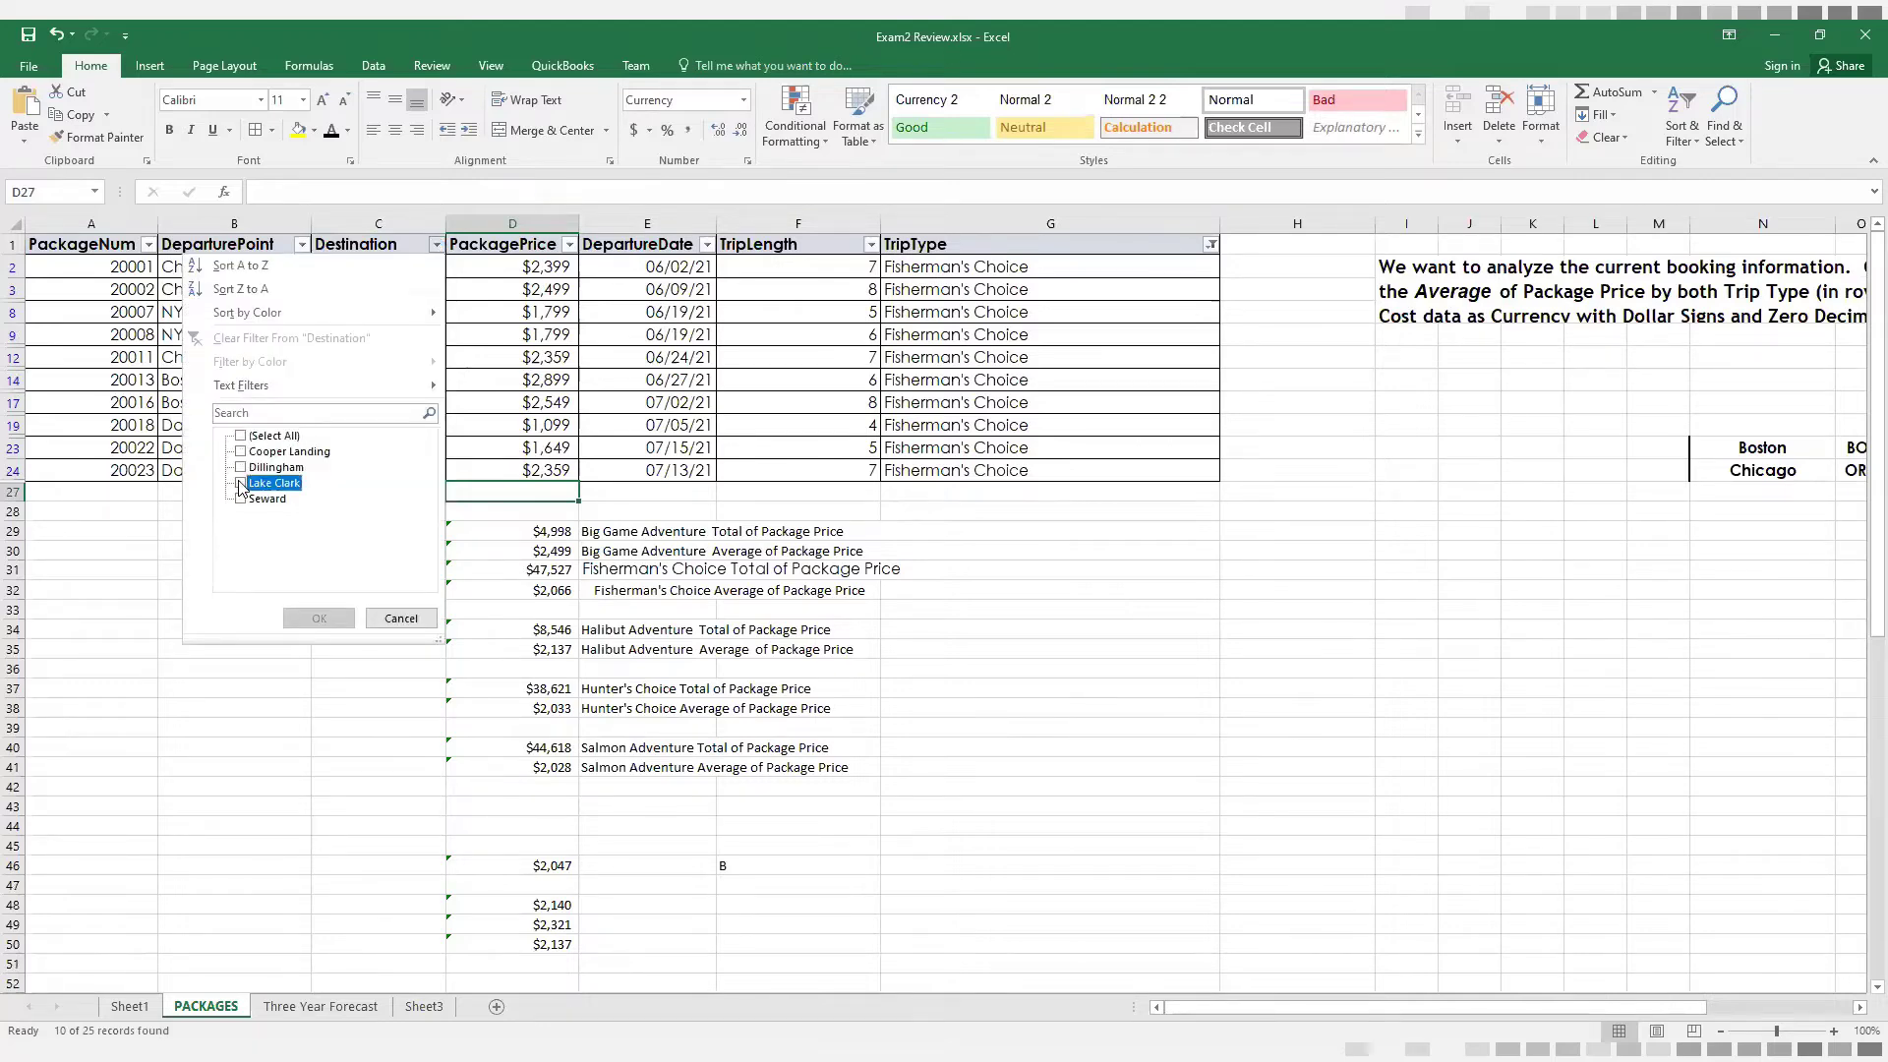
{"action": "left_click", "coordinate": [319, 619]}
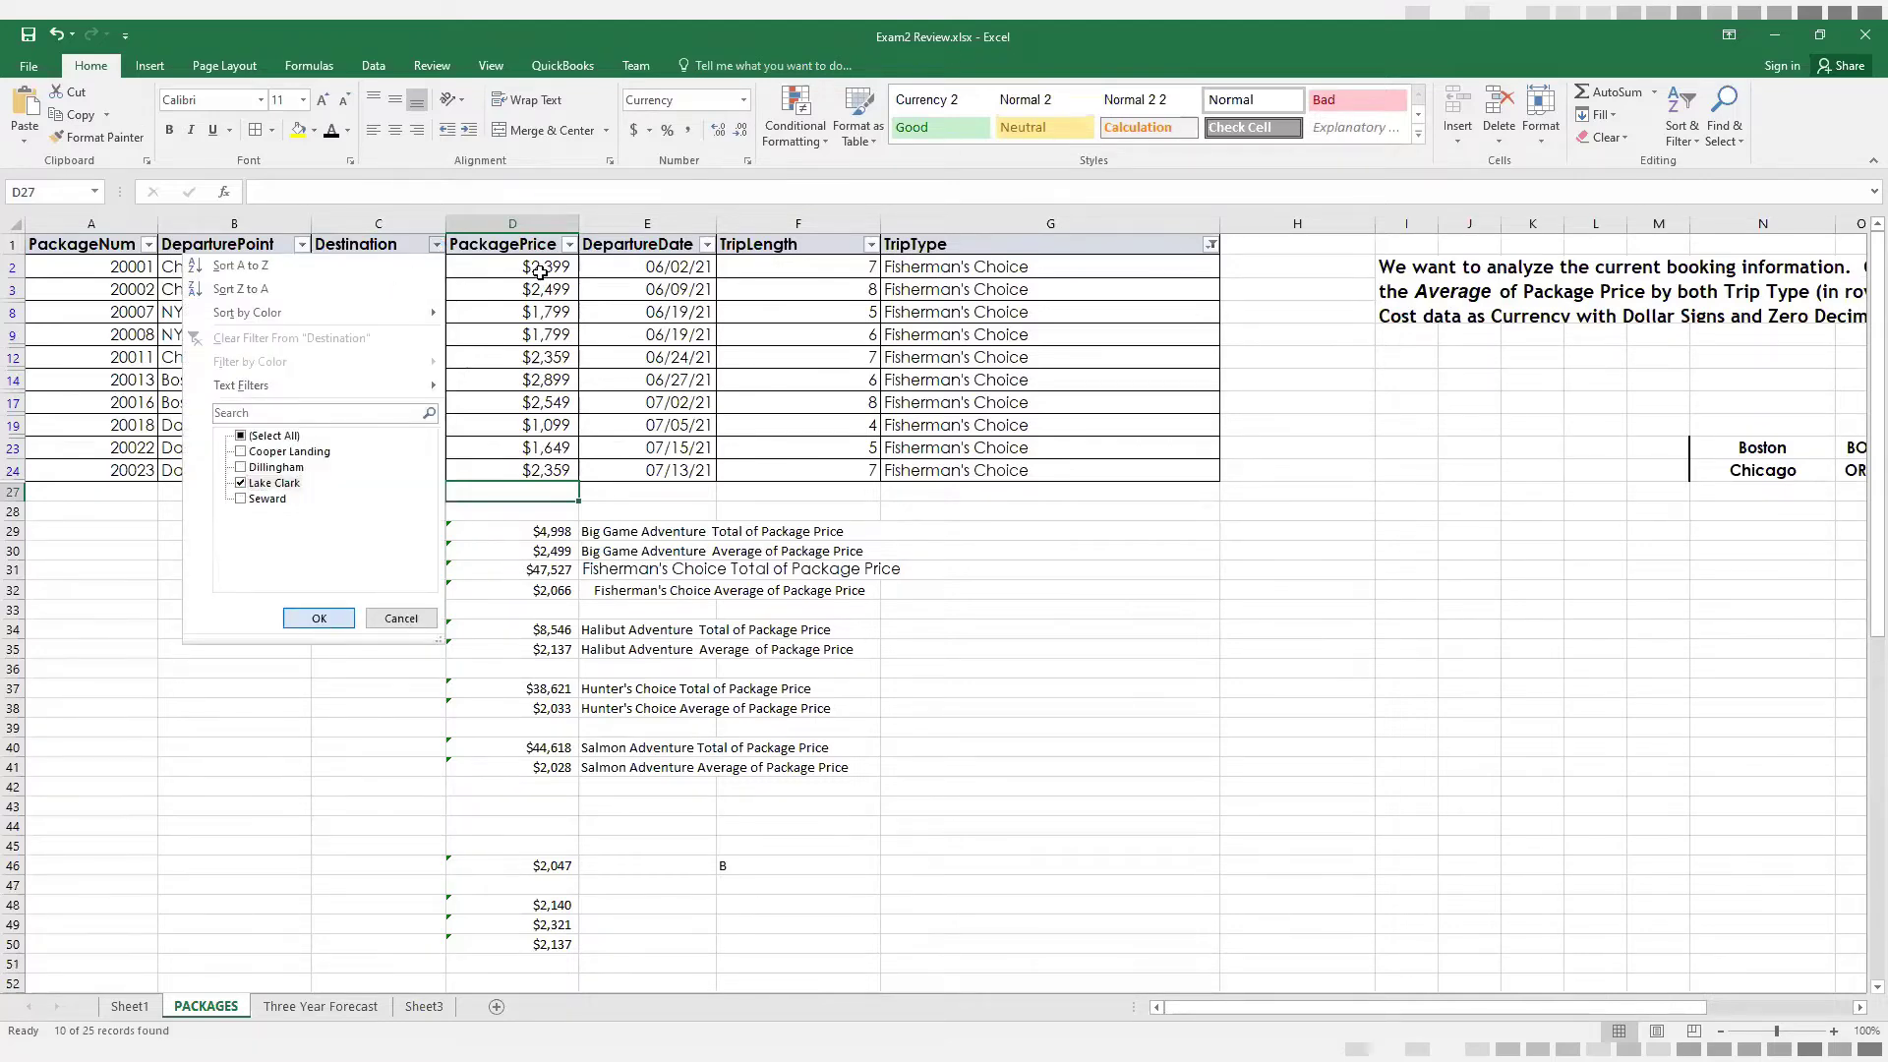
{"action": "left_click_drag", "start_coordinate": [531, 266], "coordinate": [529, 308]}
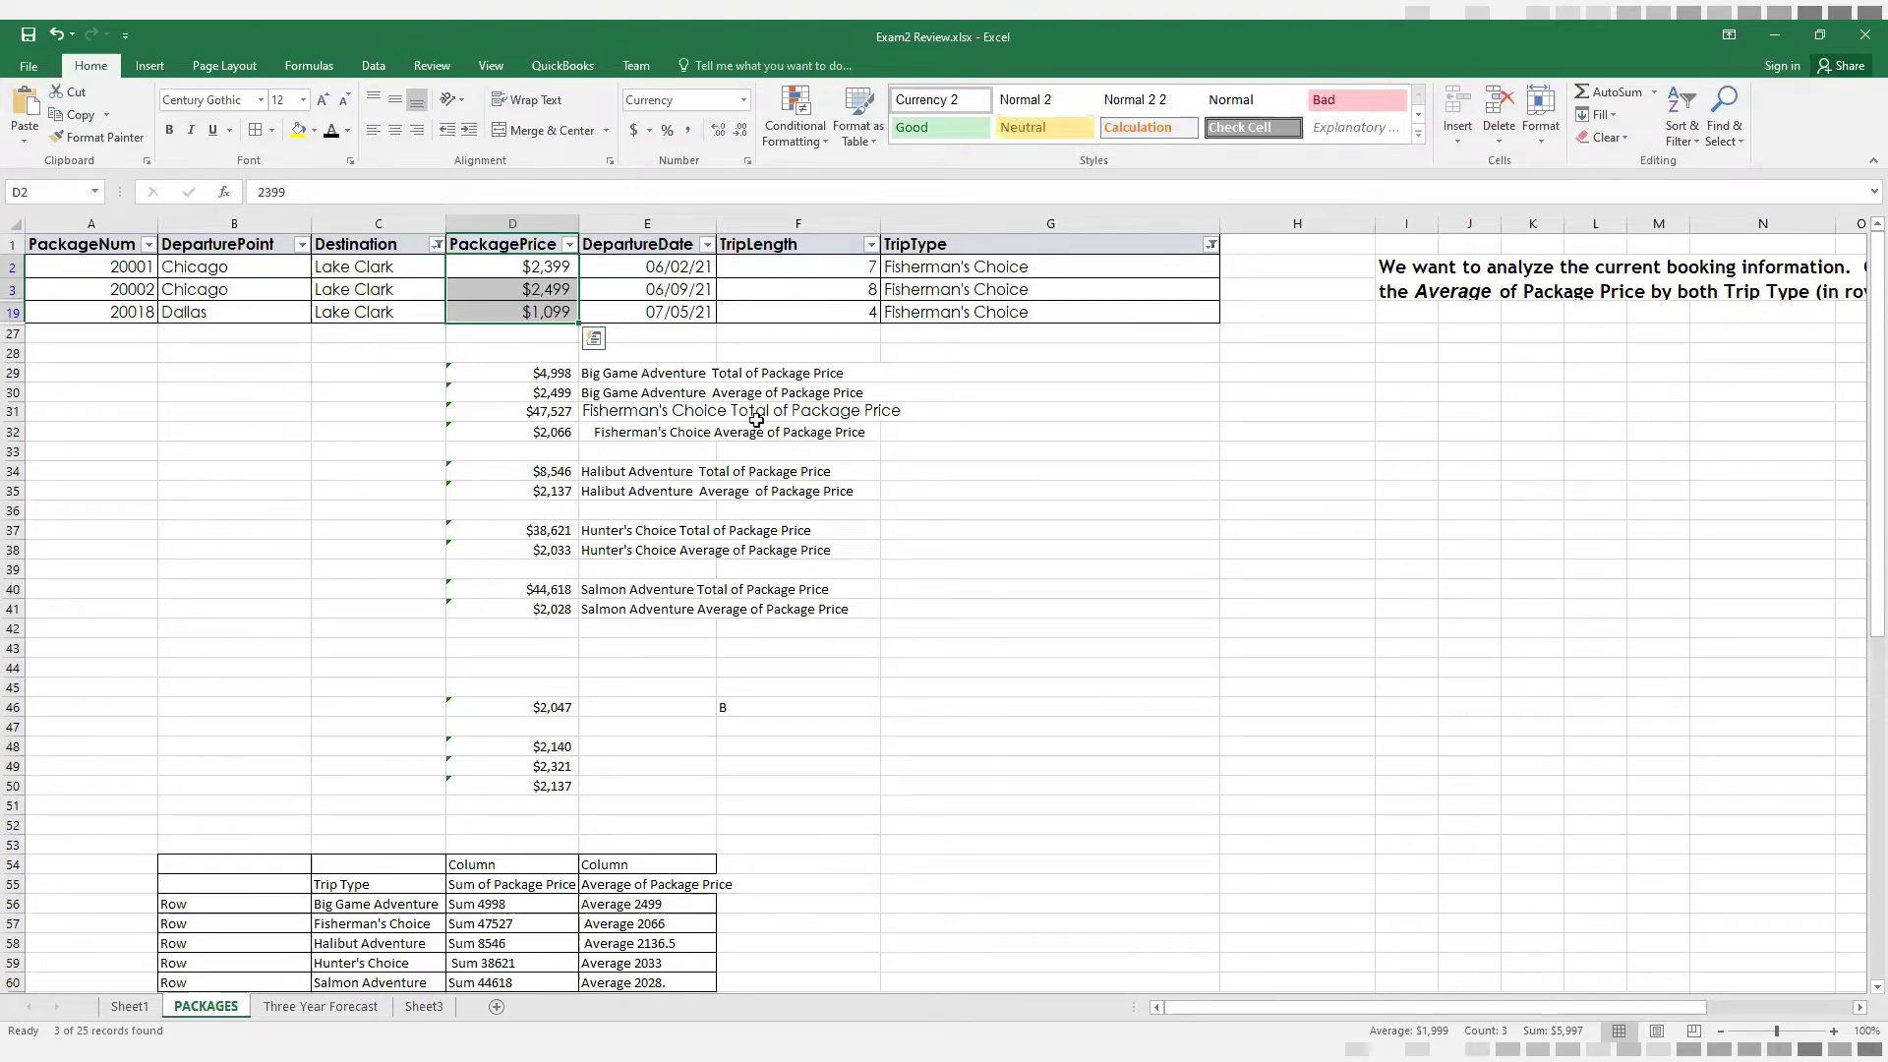
Examine the Trip Type summary table in rows 54 to 60, checking the price sums and averages for Big Game Adventure and Fisherman's Choice
{"action": "scroll", "coordinate": [1002, 723], "scroll_direction": "down", "scroll_amount": 2}
{"action": "scroll", "coordinate": [1002, 723], "scroll_direction": "down", "scroll_amount": 3}
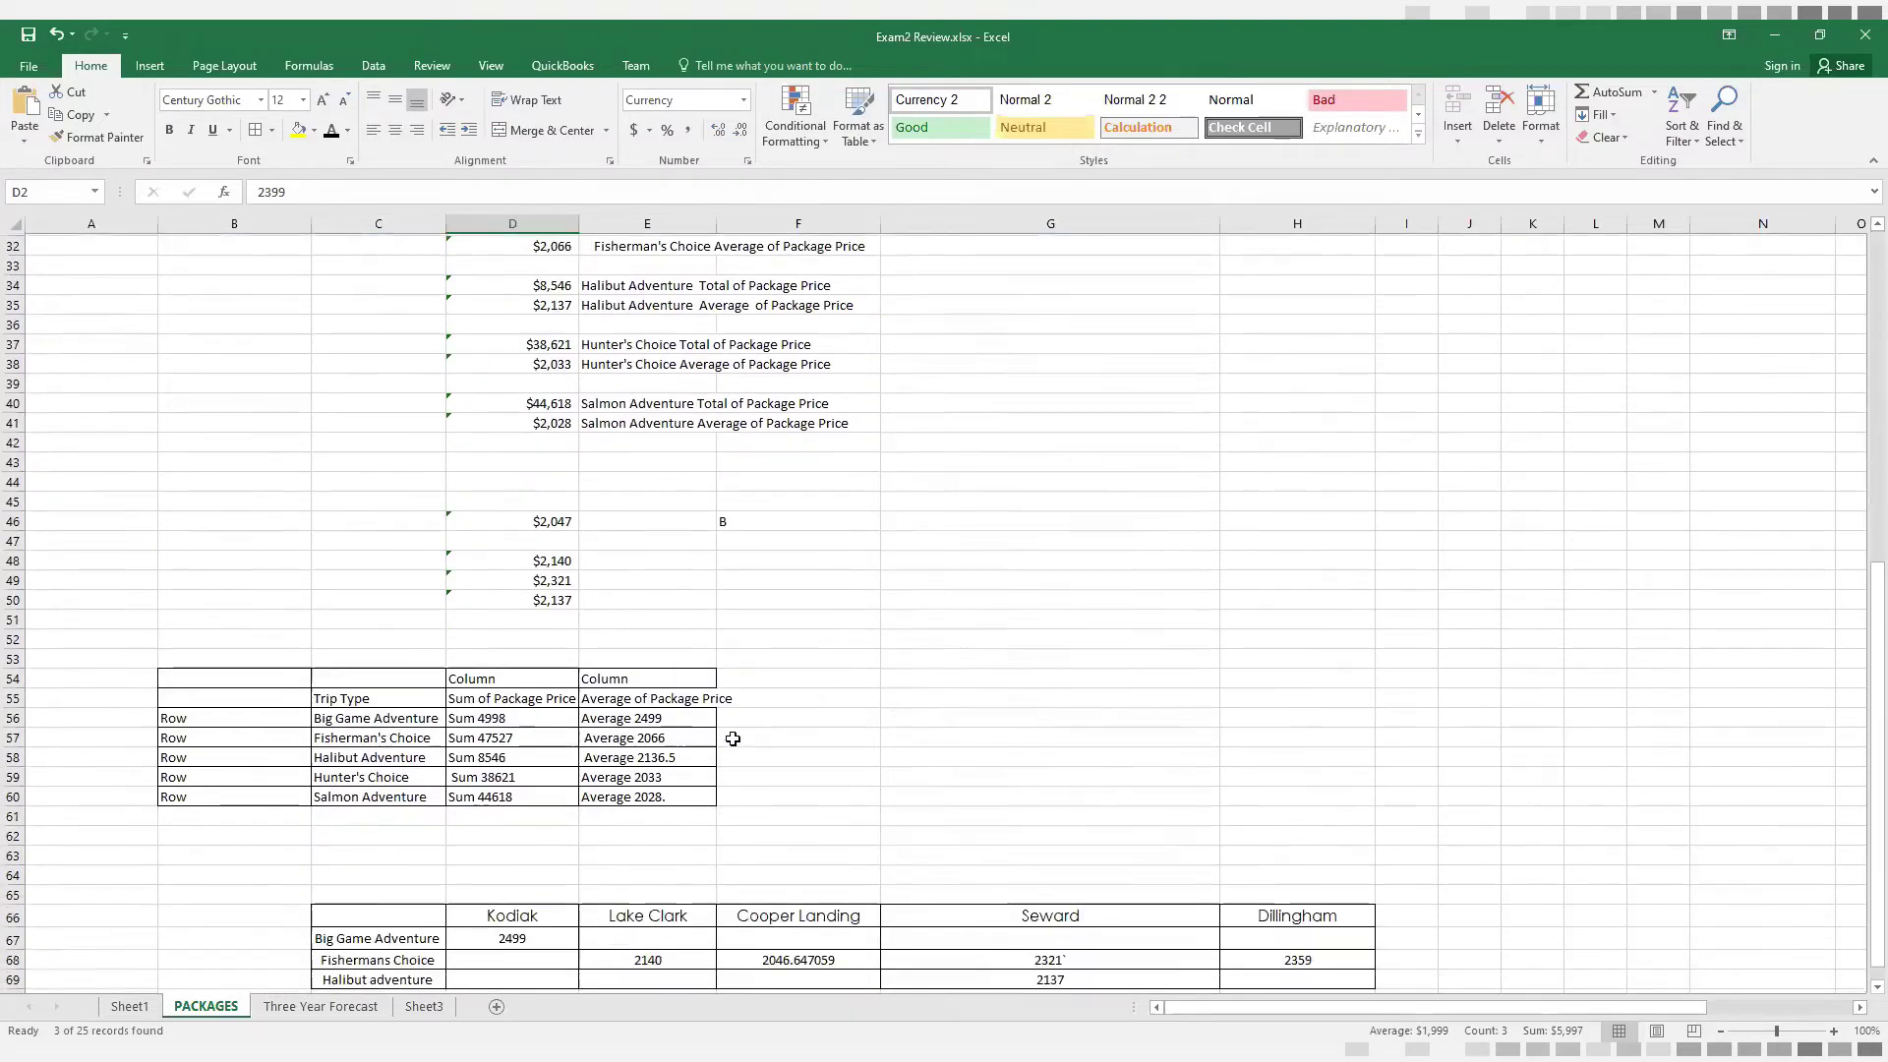
{"action": "left_click_drag", "start_coordinate": [170, 598], "coordinate": [644, 735]}
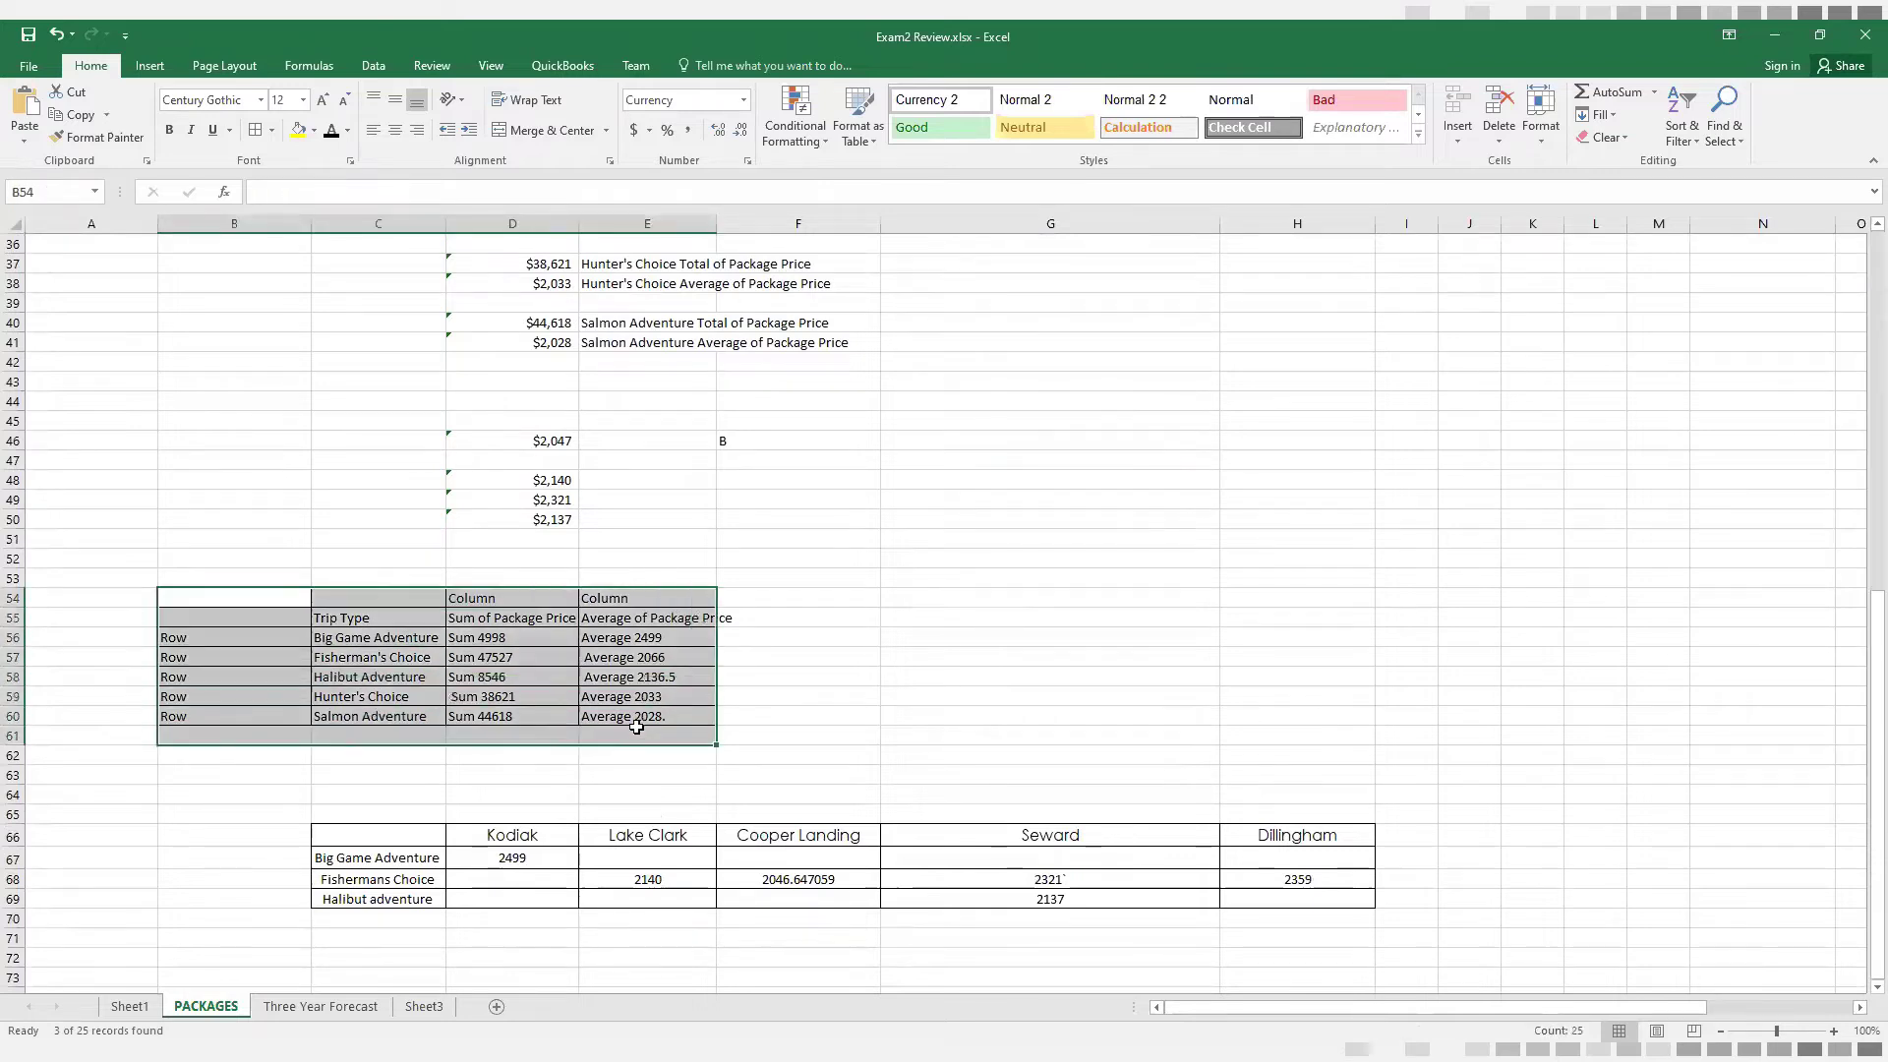
{"action": "left_click", "coordinate": [344, 621]}
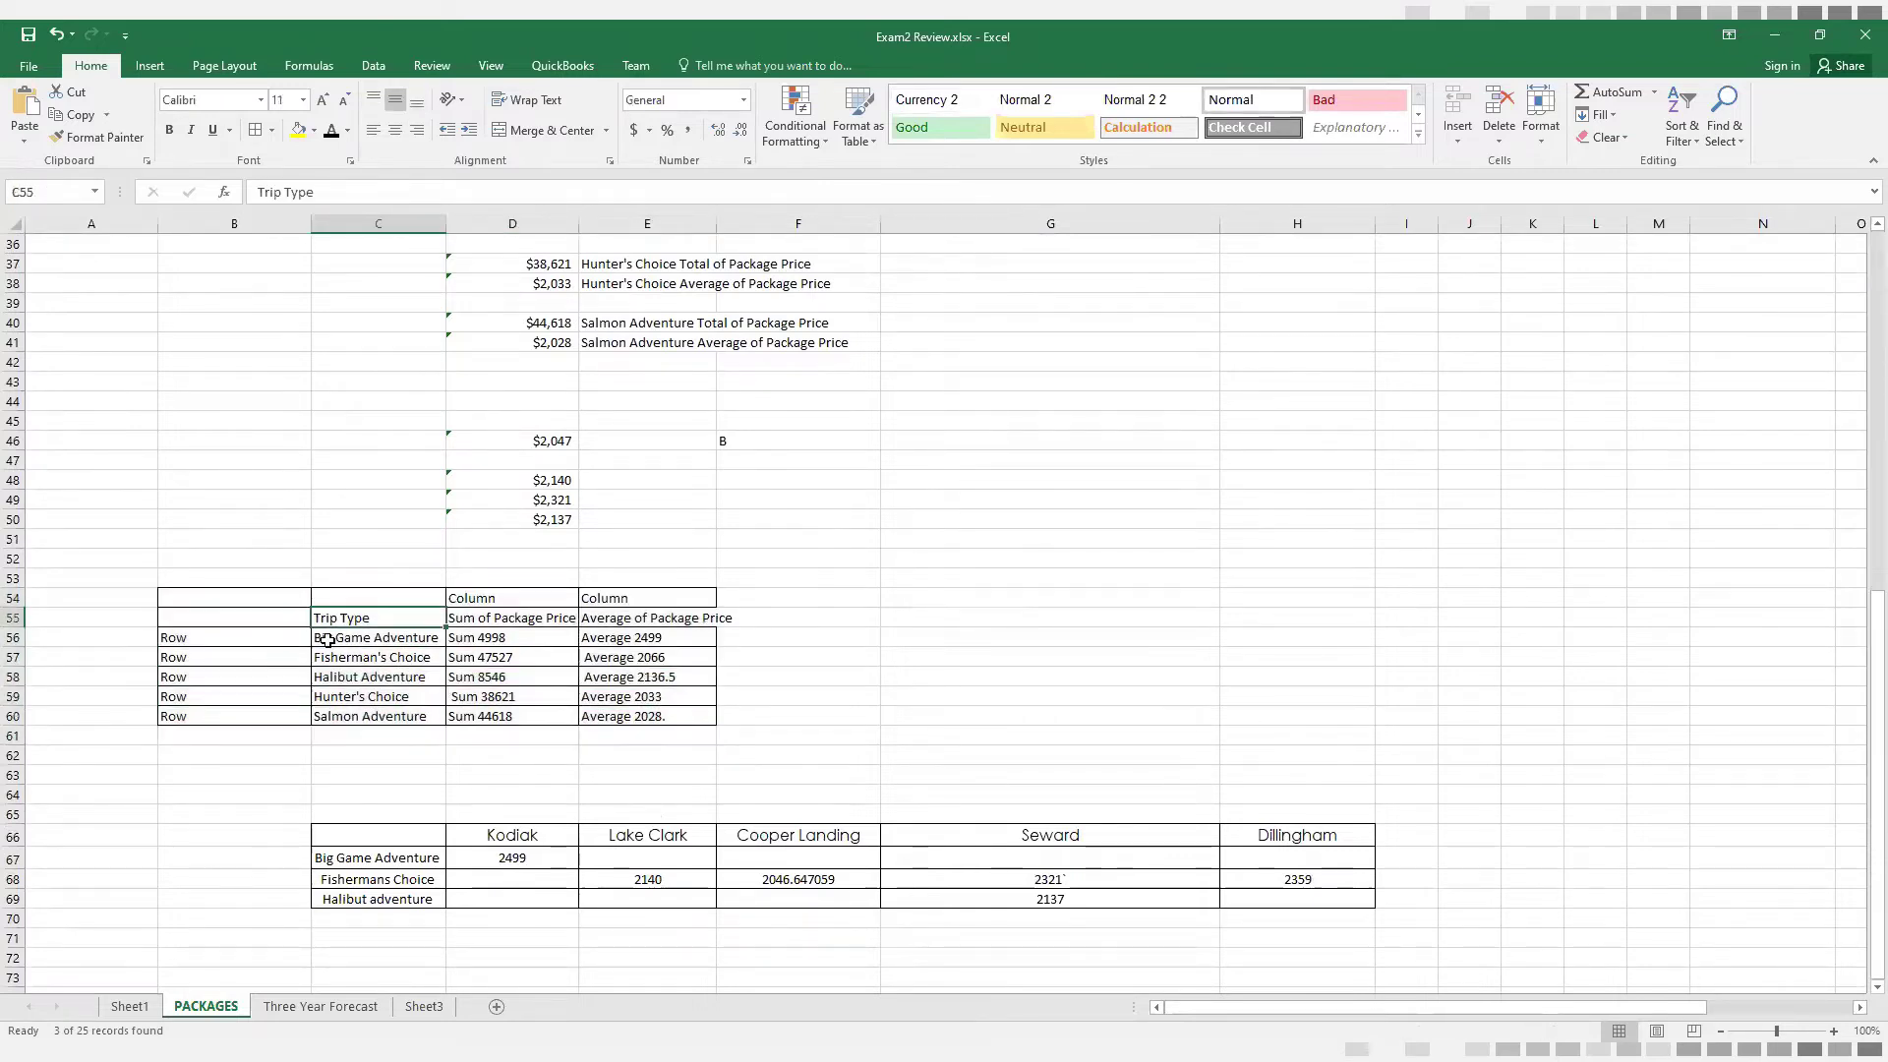
{"action": "left_click", "coordinate": [329, 640]}
{"action": "left_click", "coordinate": [492, 642]}
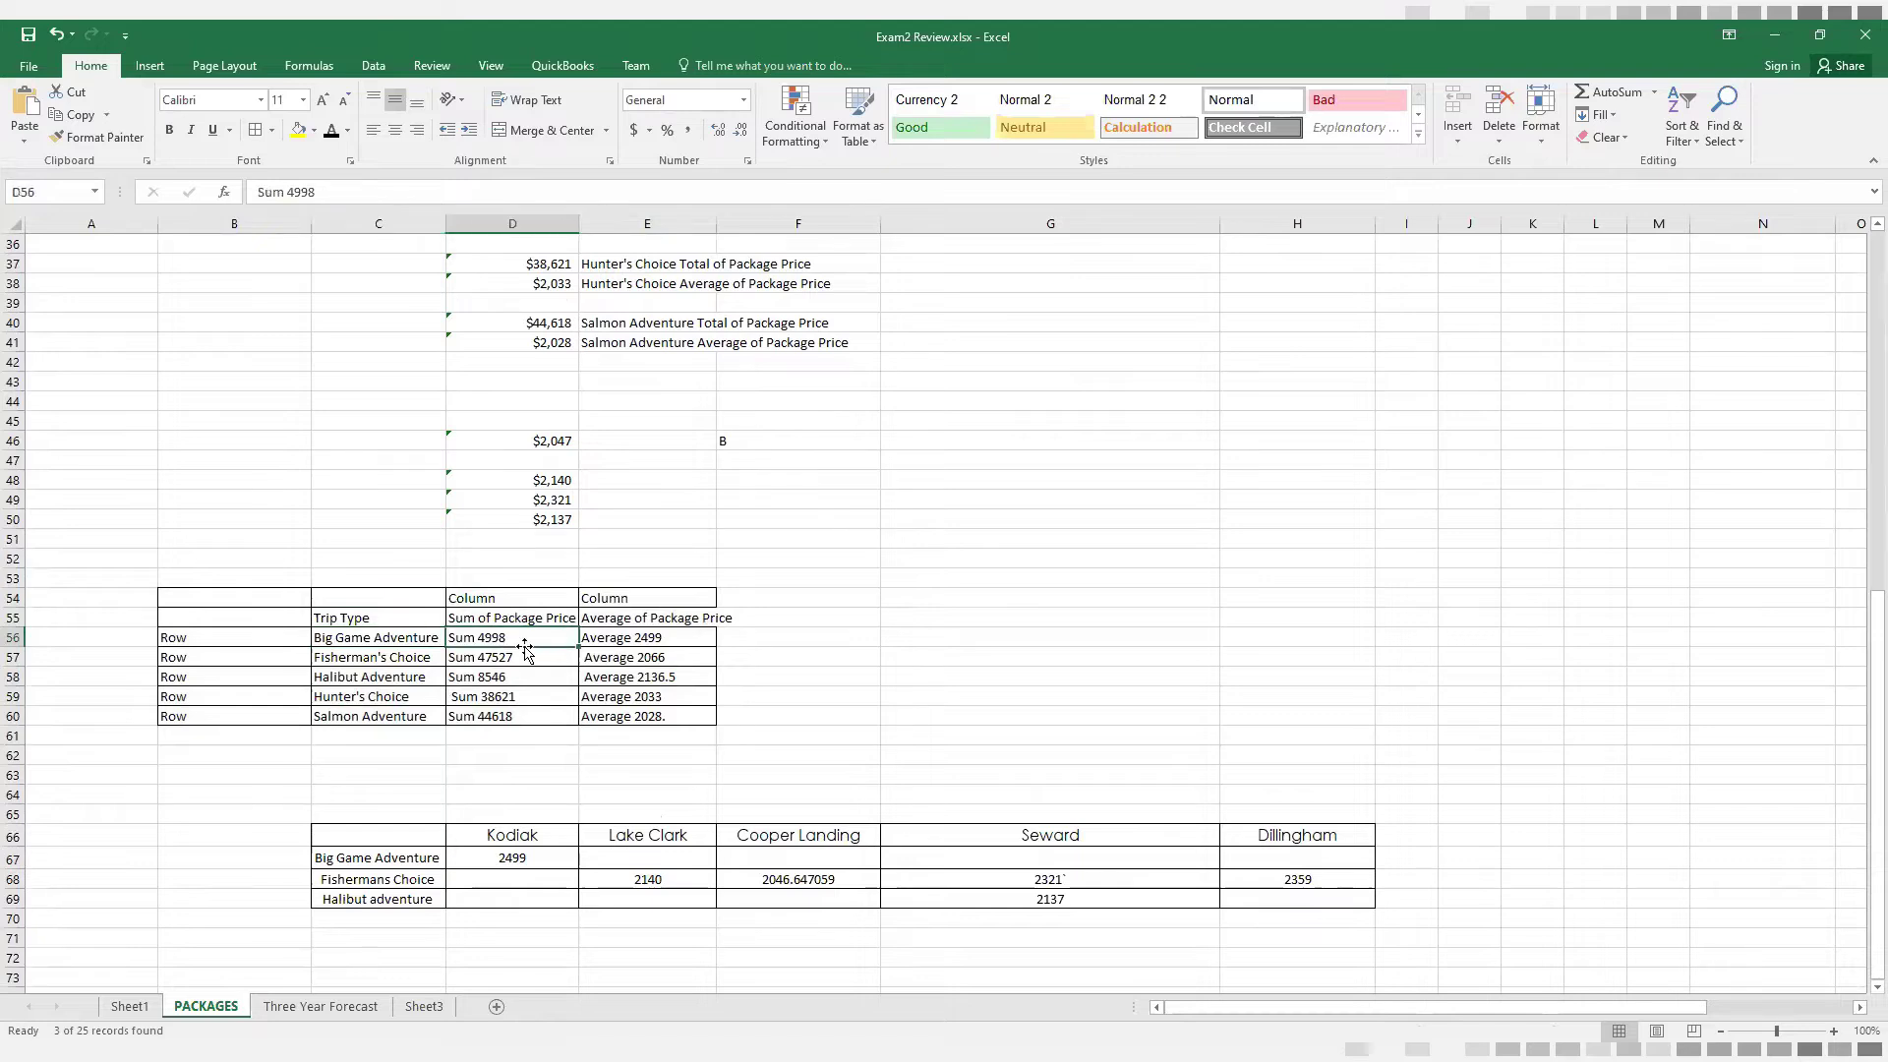
{"action": "left_click", "coordinate": [660, 639]}
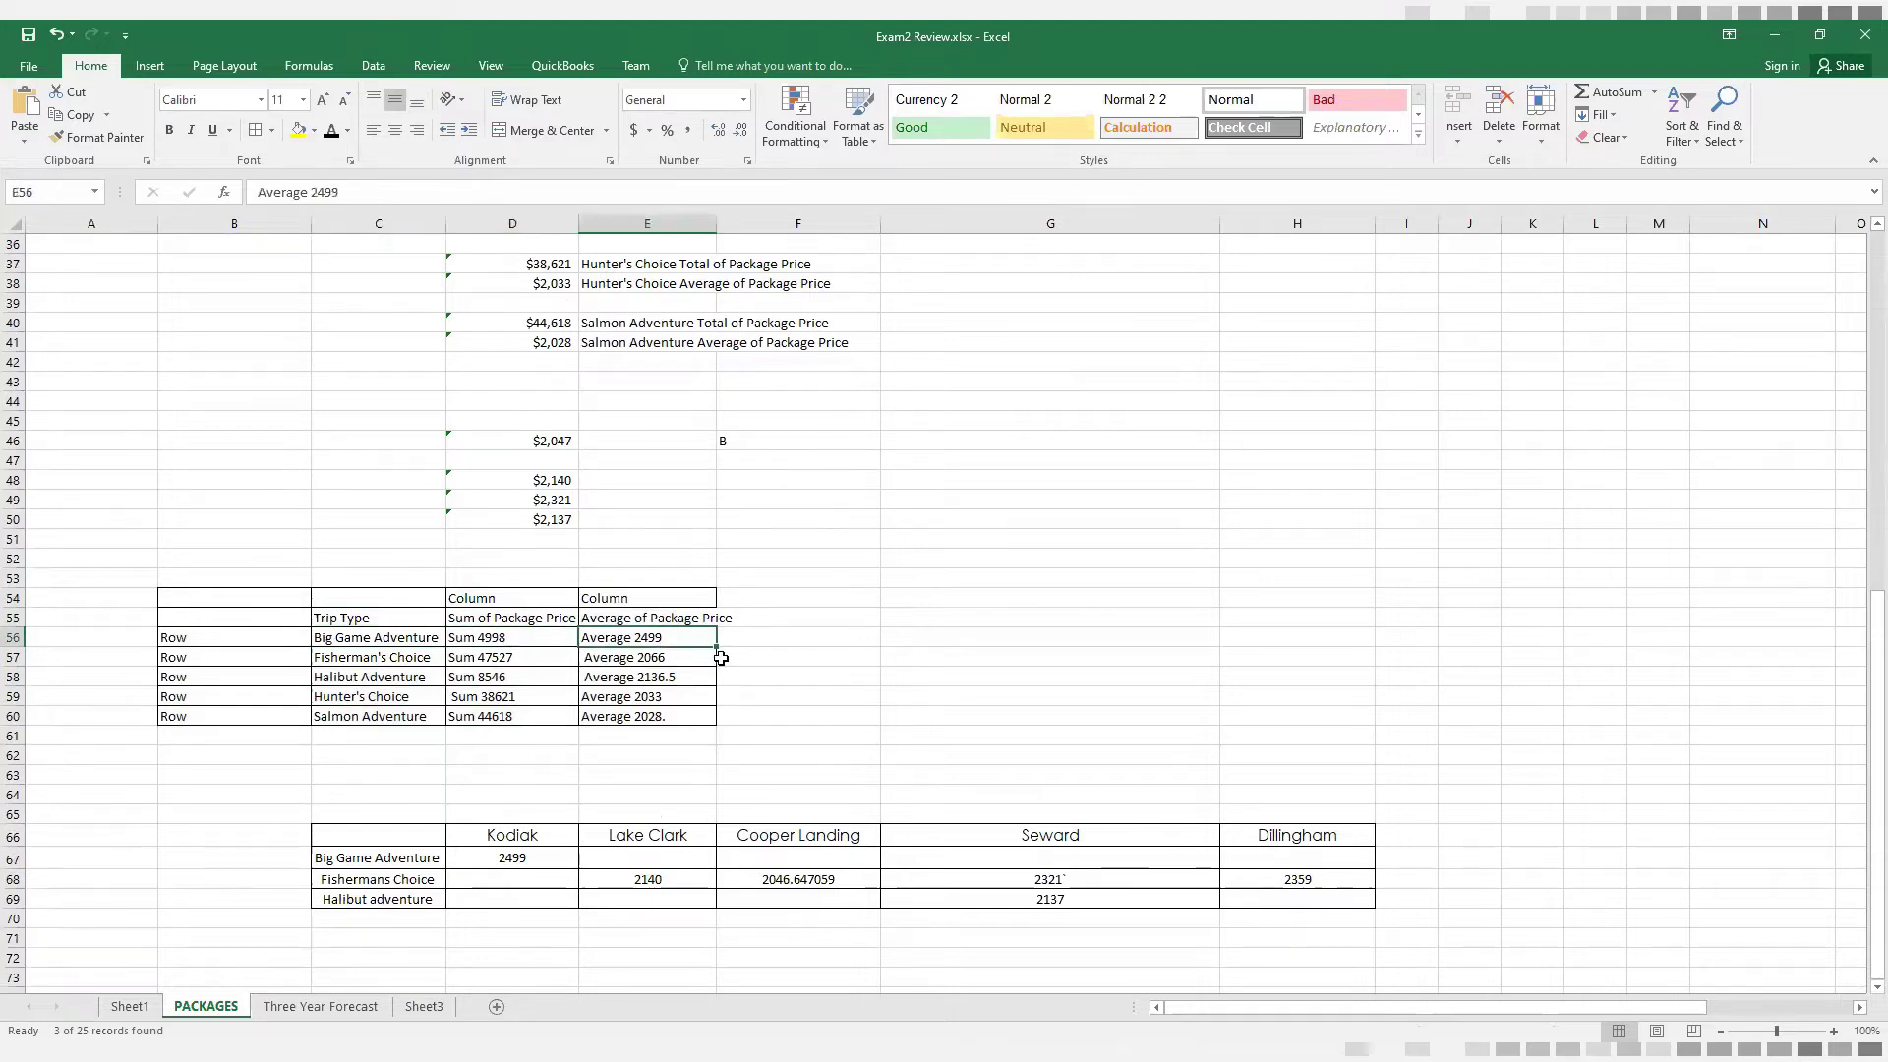
{"action": "left_click", "coordinate": [382, 656]}
{"action": "left_click", "coordinate": [501, 661]}
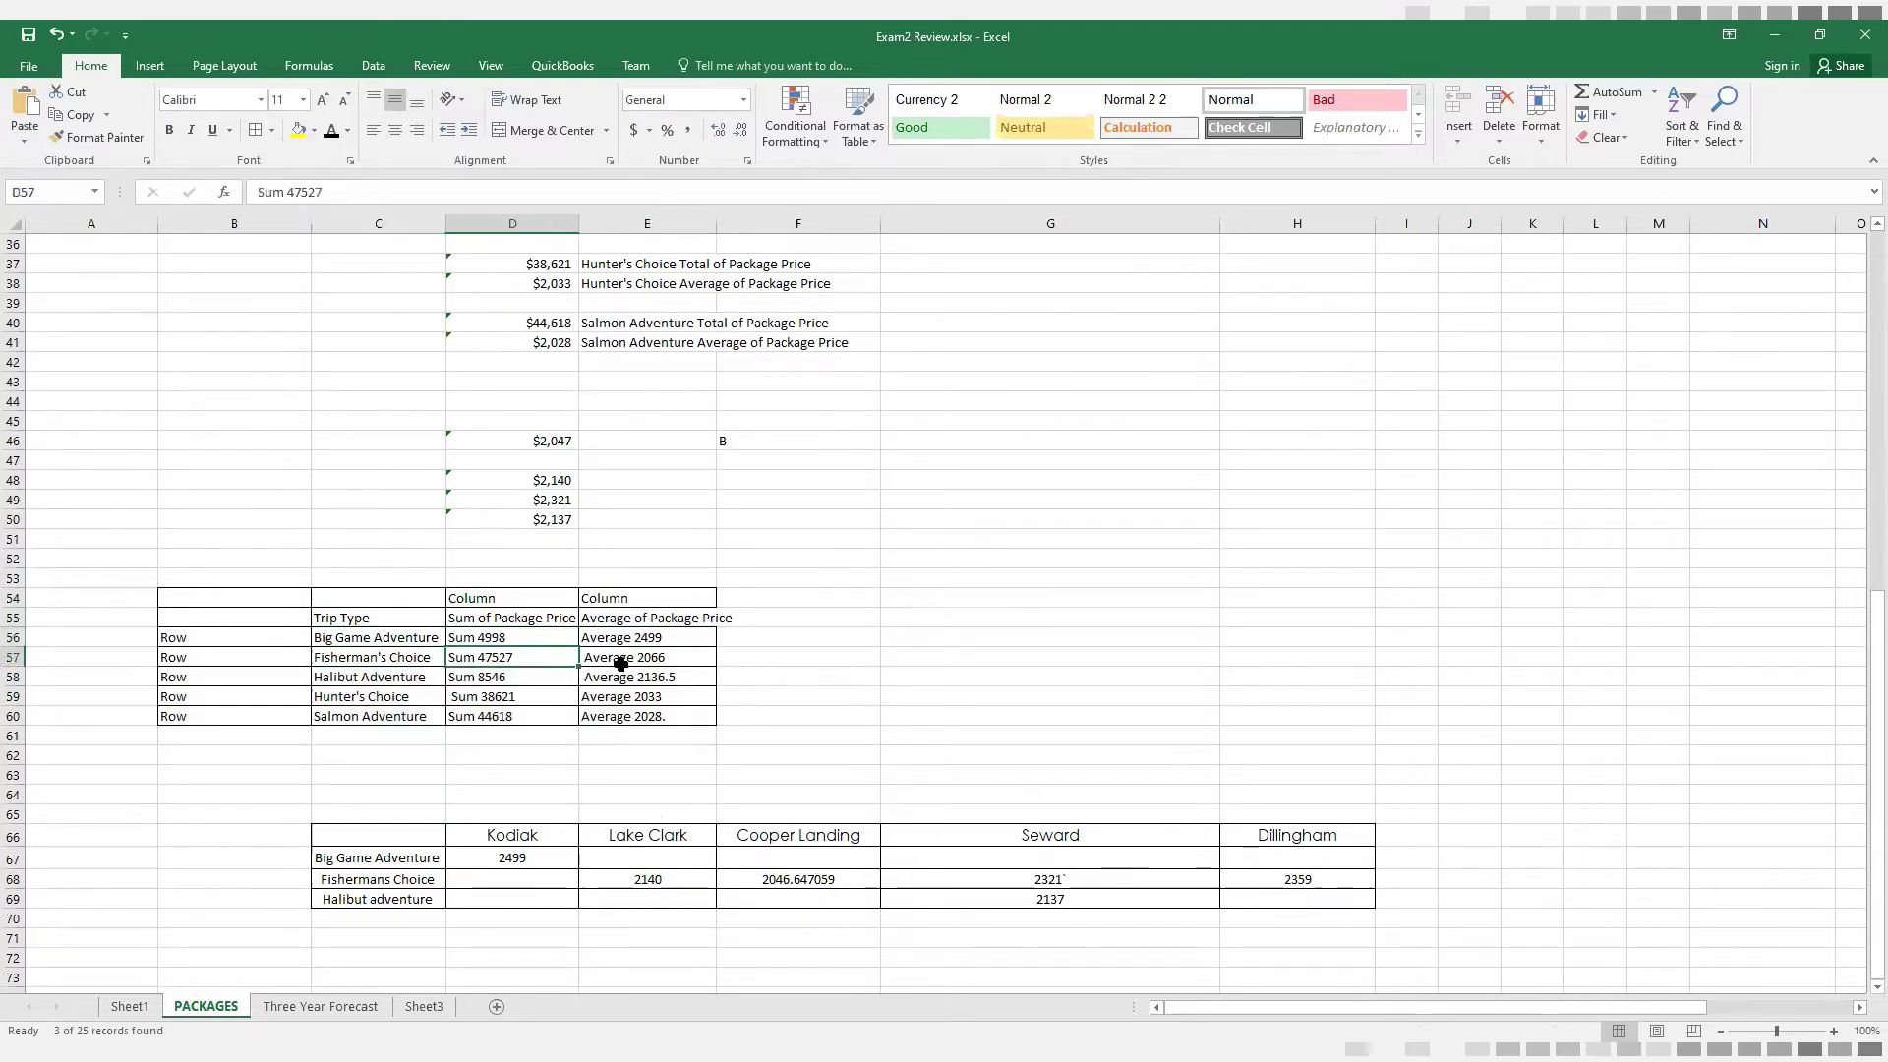
{"action": "left_click", "coordinate": [621, 659]}
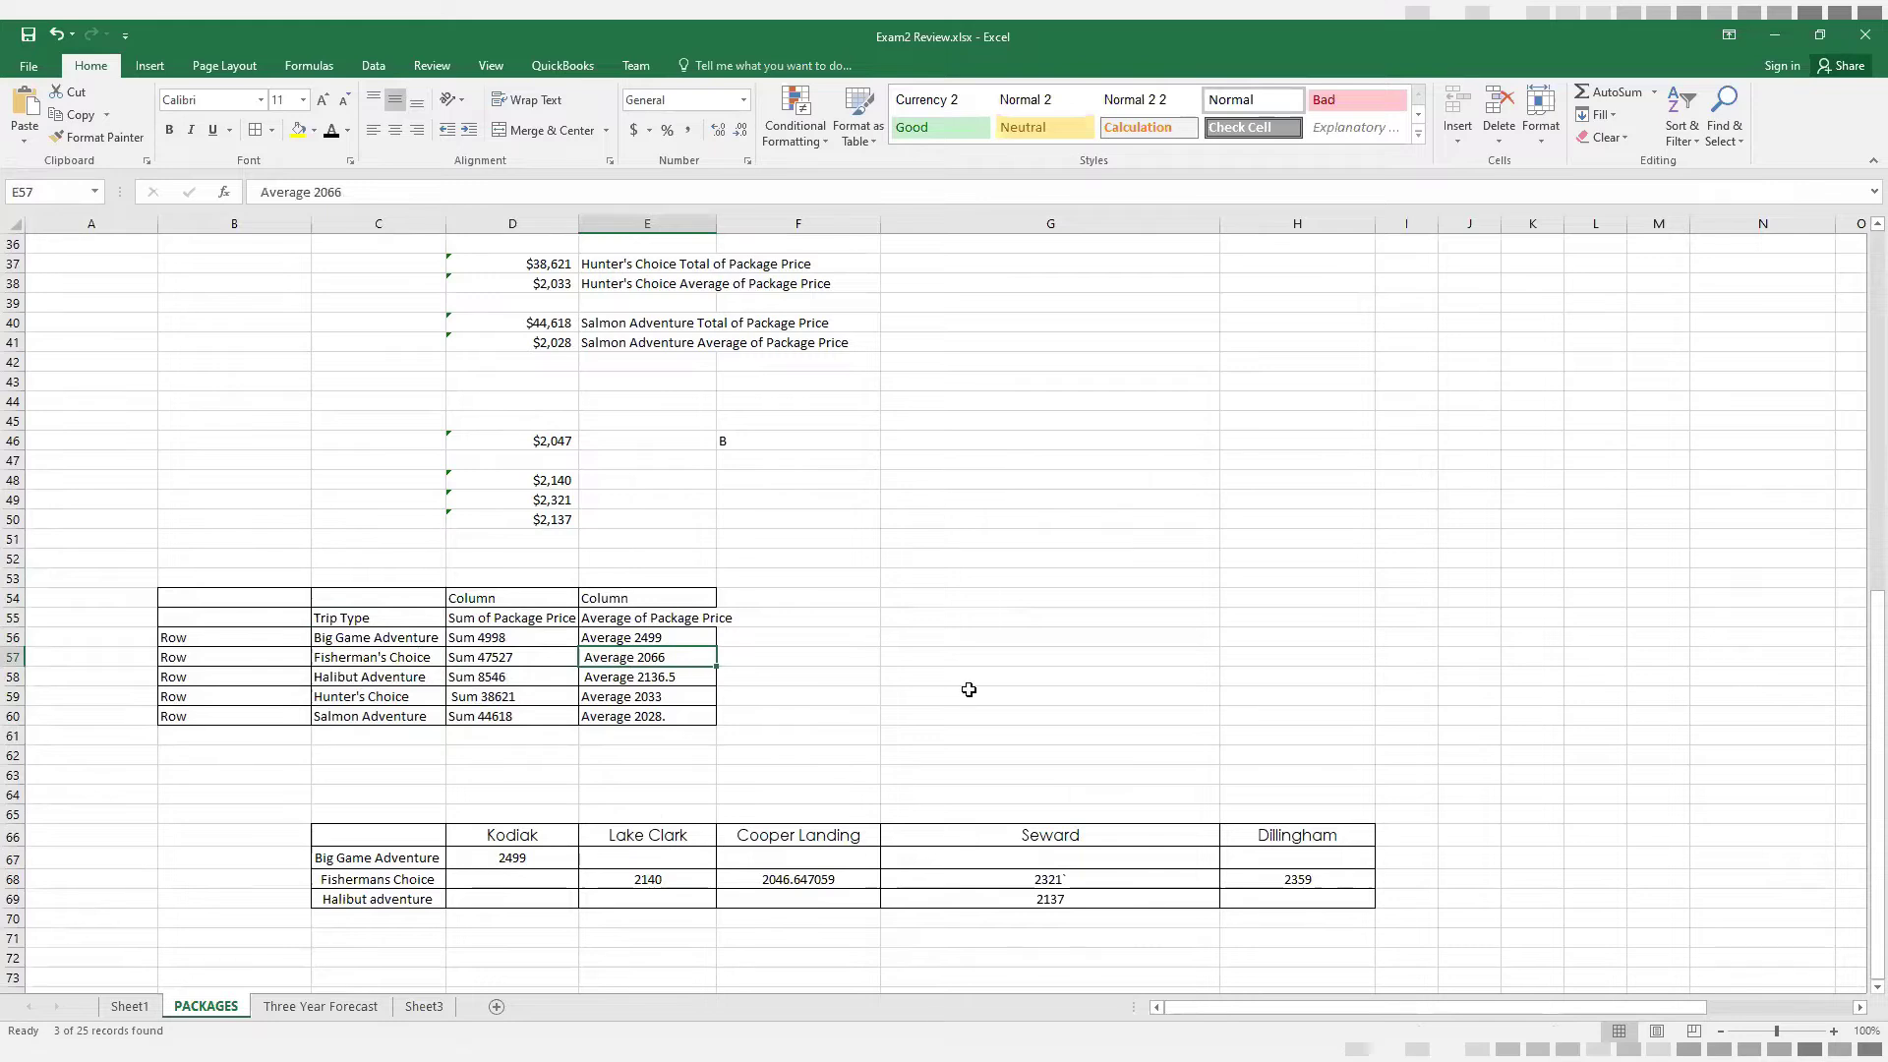
Examine the destination table in rows 66 to 69, checking the Fishermans Choice values under Lake Clark, Cooper Landing and Seward
{"action": "scroll", "coordinate": [969, 690], "scroll_direction": "down", "scroll_amount": 2}
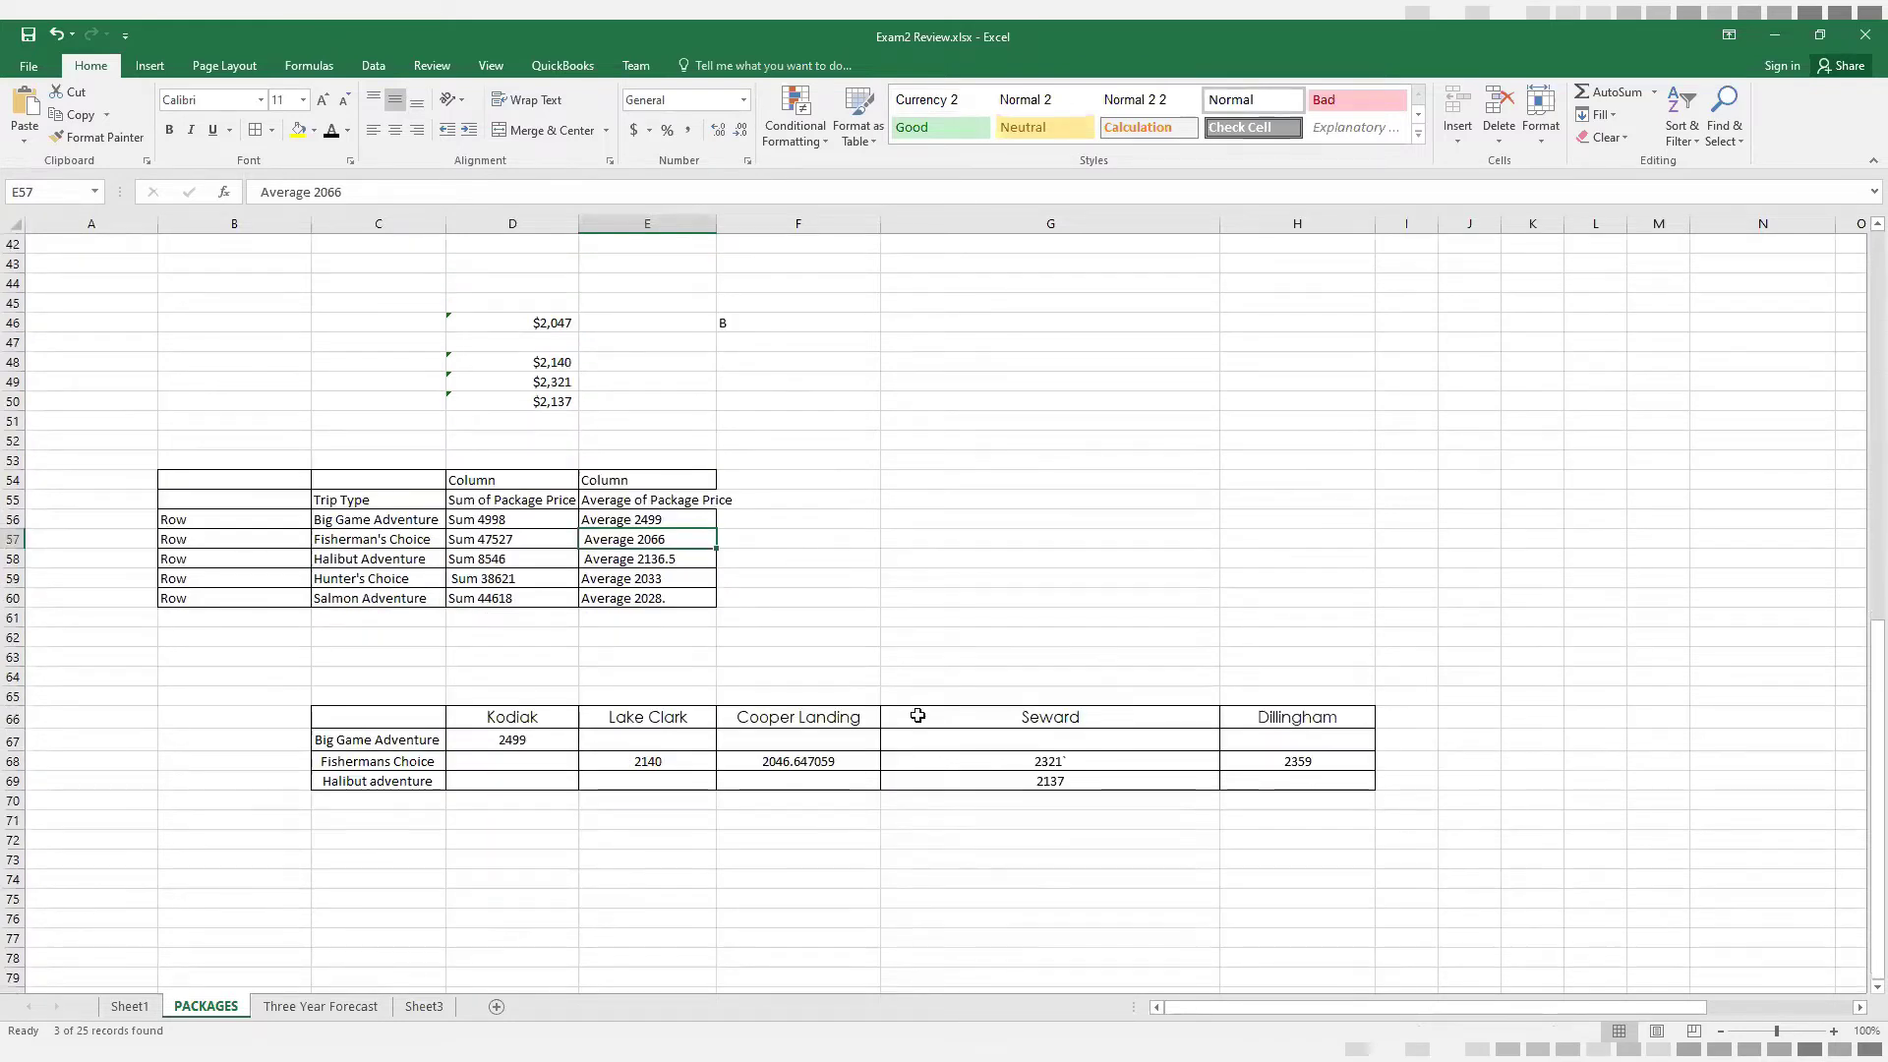
{"action": "left_click", "coordinate": [405, 762]}
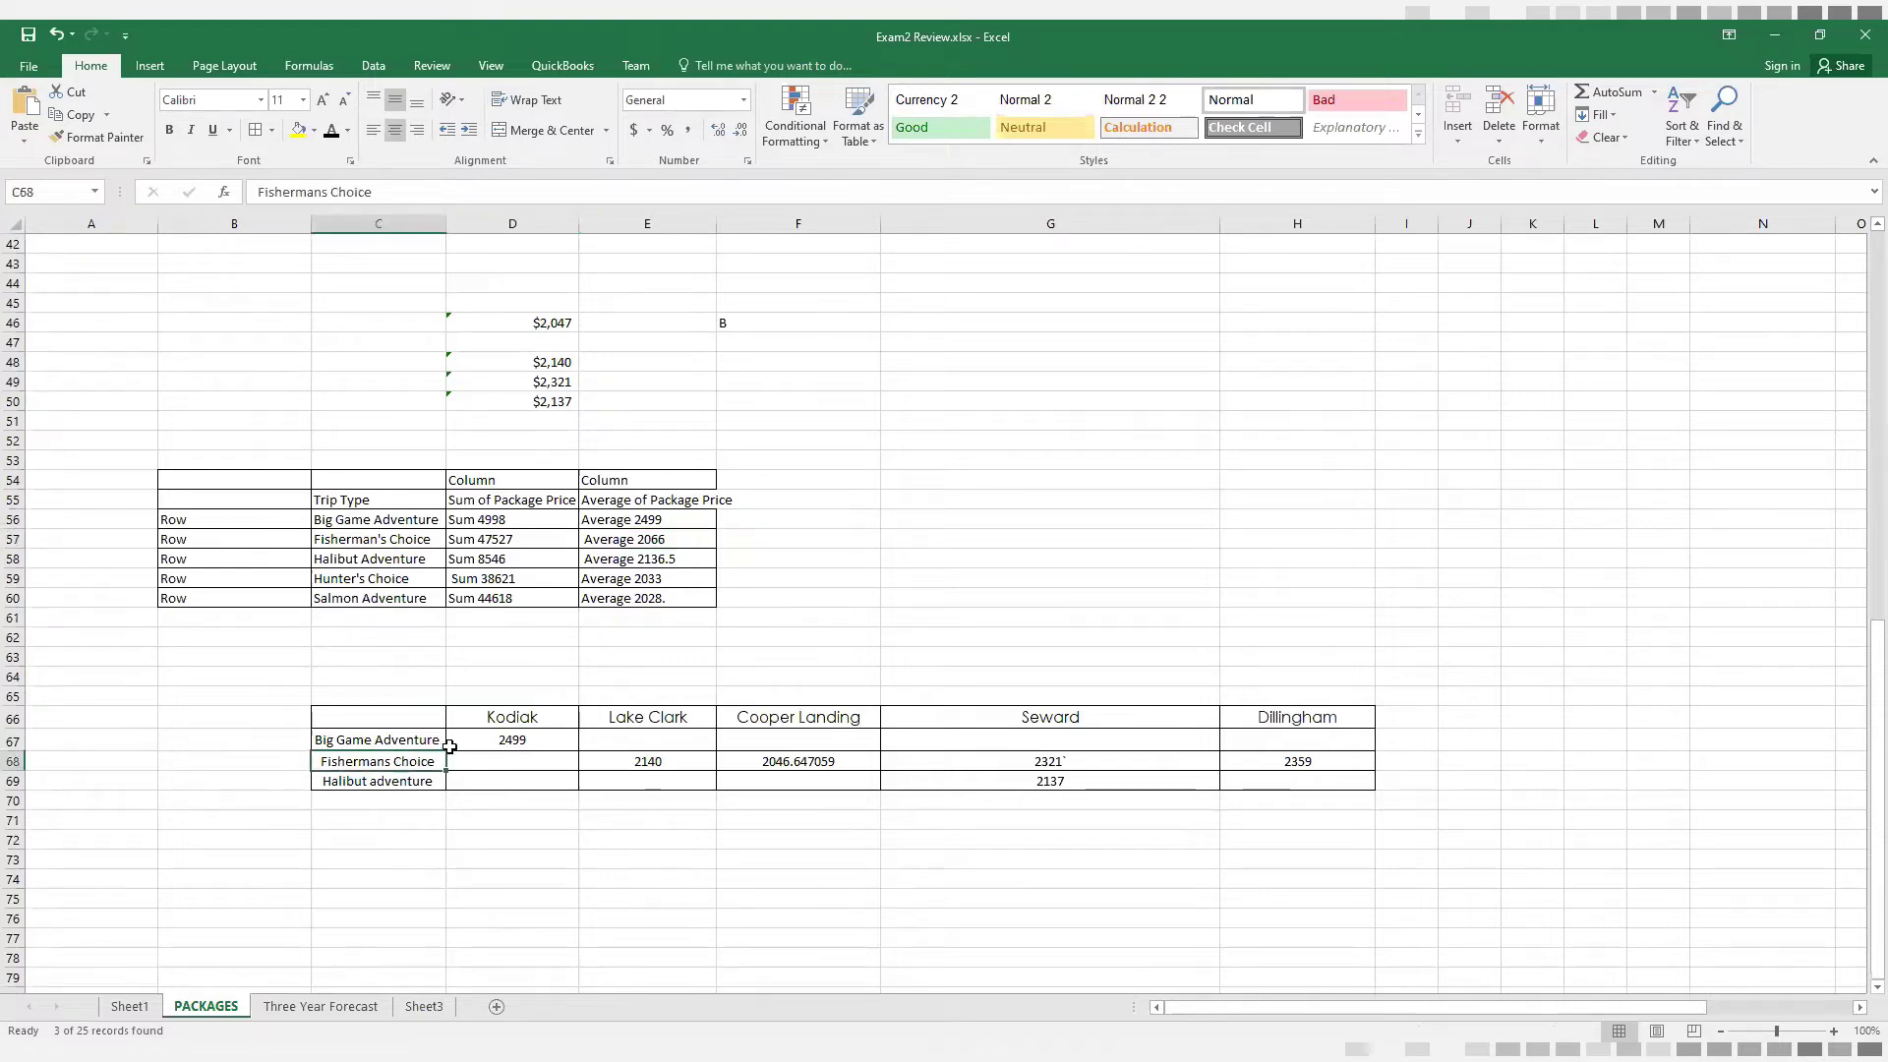
{"action": "left_click", "coordinate": [513, 721]}
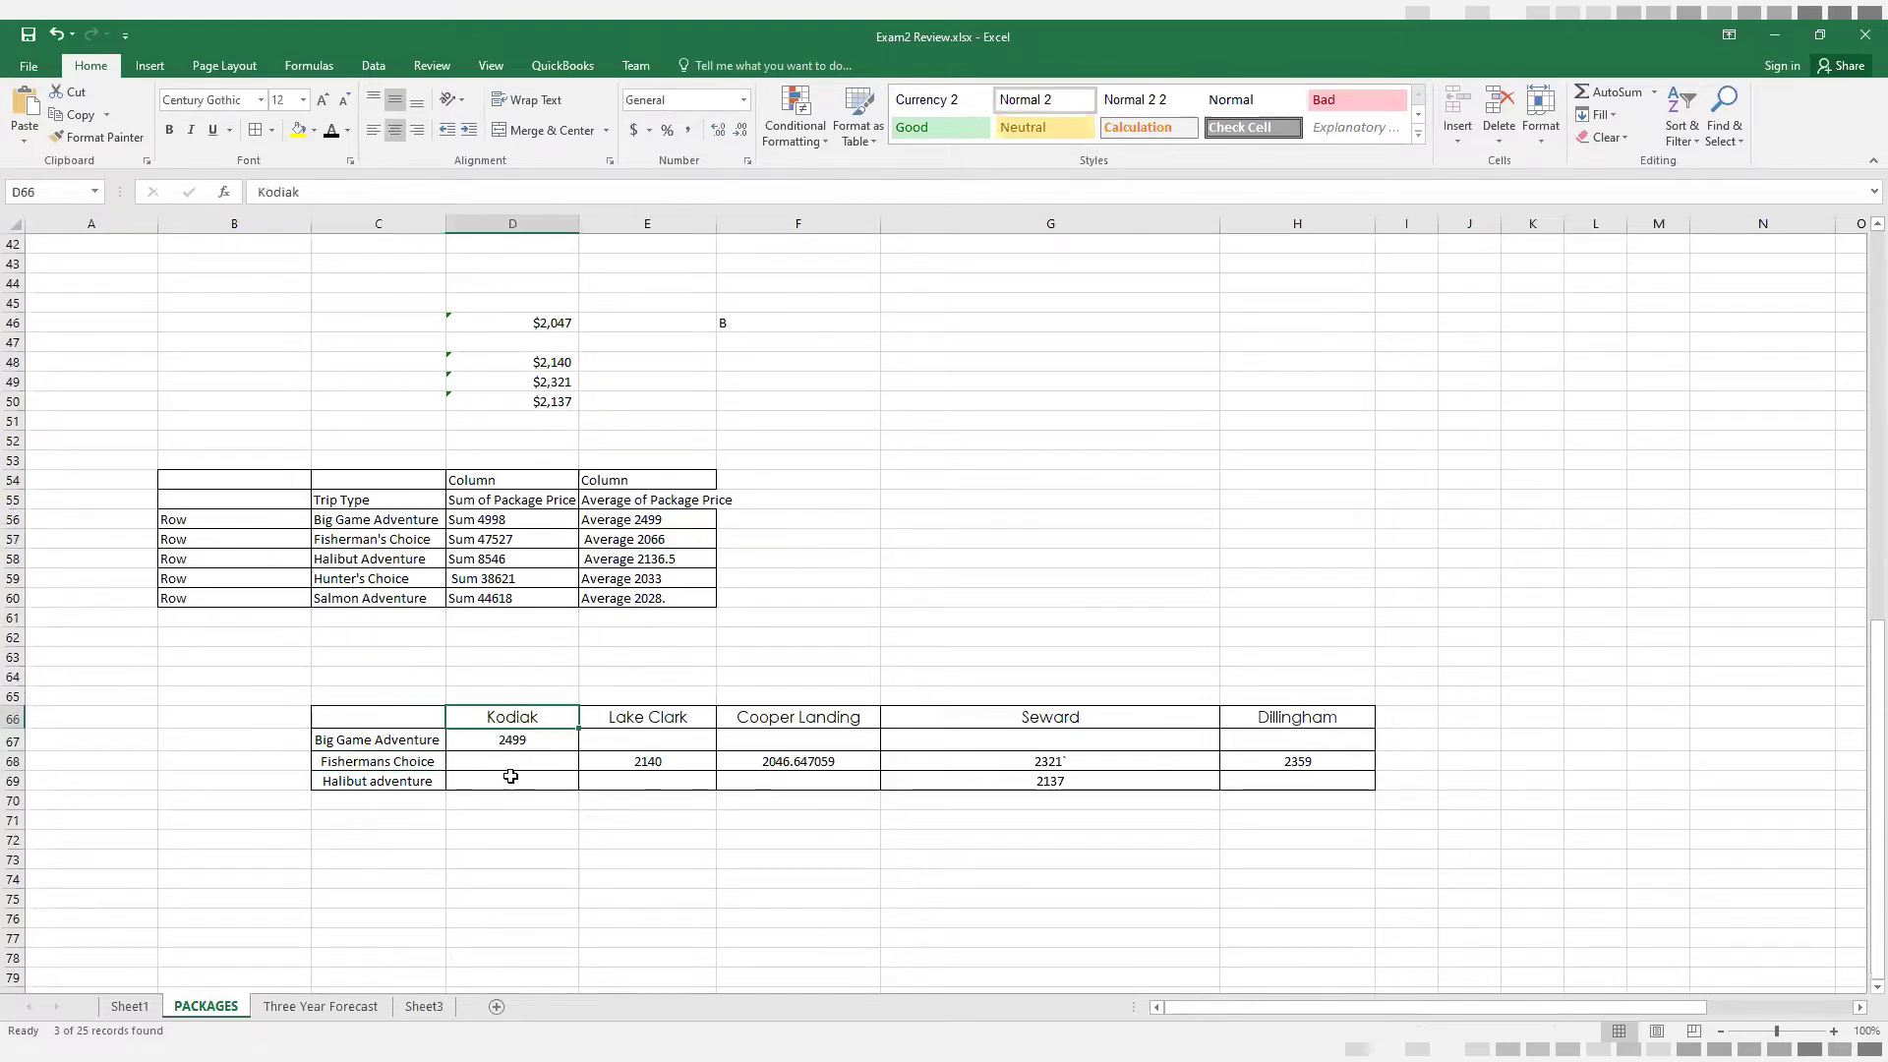
{"action": "left_click", "coordinate": [669, 717]}
{"action": "left_click", "coordinate": [649, 763]}
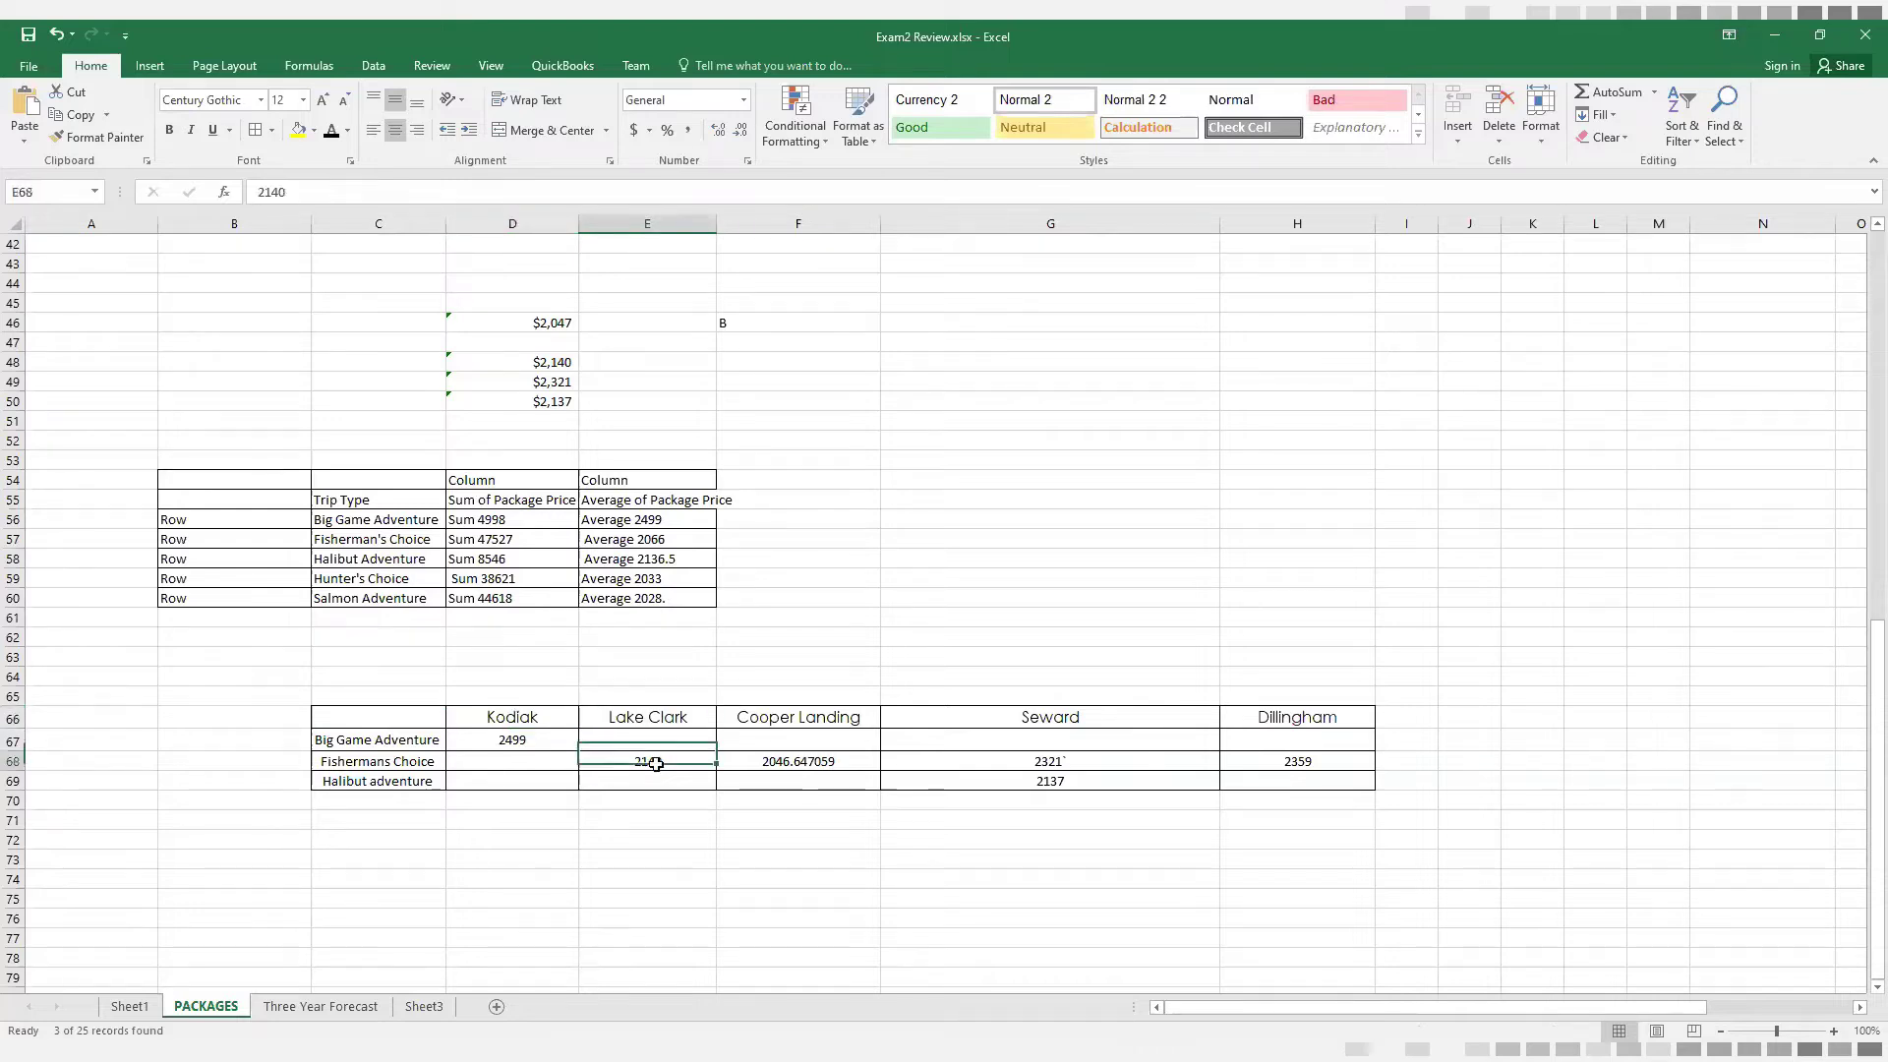
{"action": "left_click", "coordinate": [768, 721]}
{"action": "left_click", "coordinate": [871, 763]}
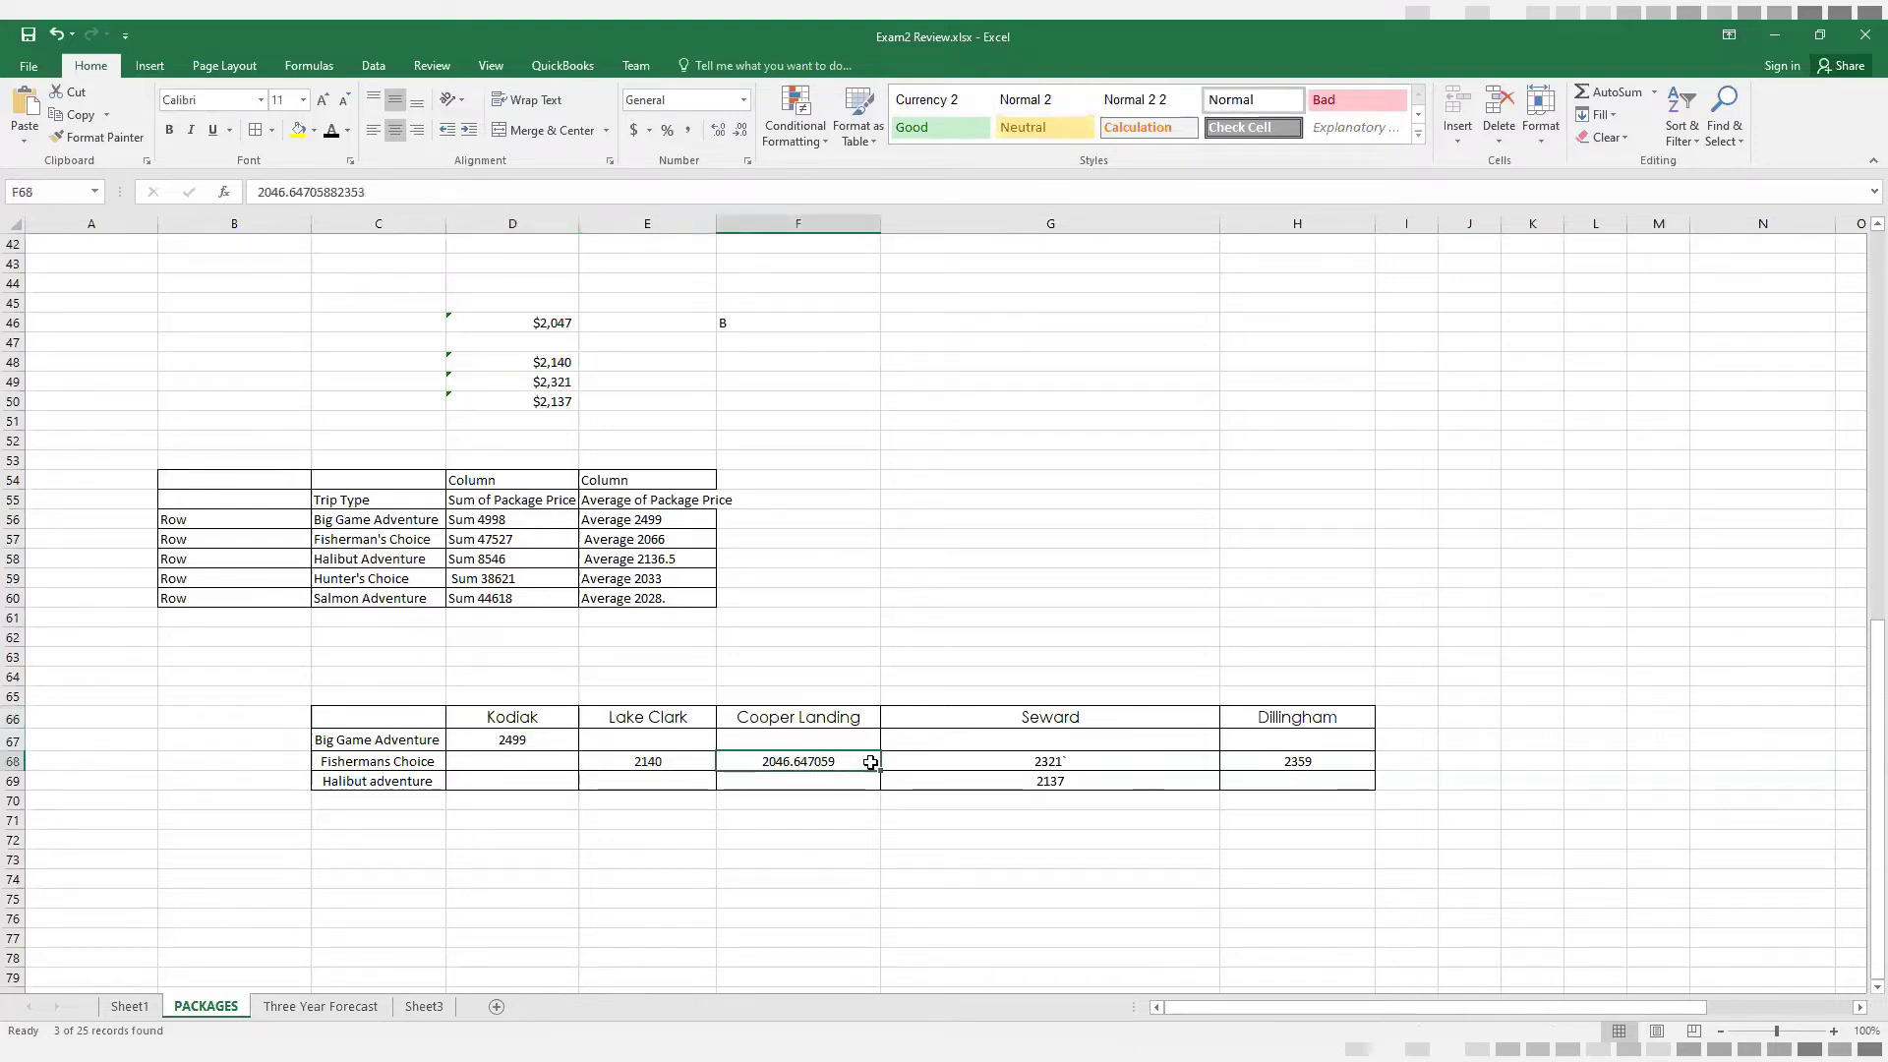
{"action": "left_click", "coordinate": [1104, 720]}
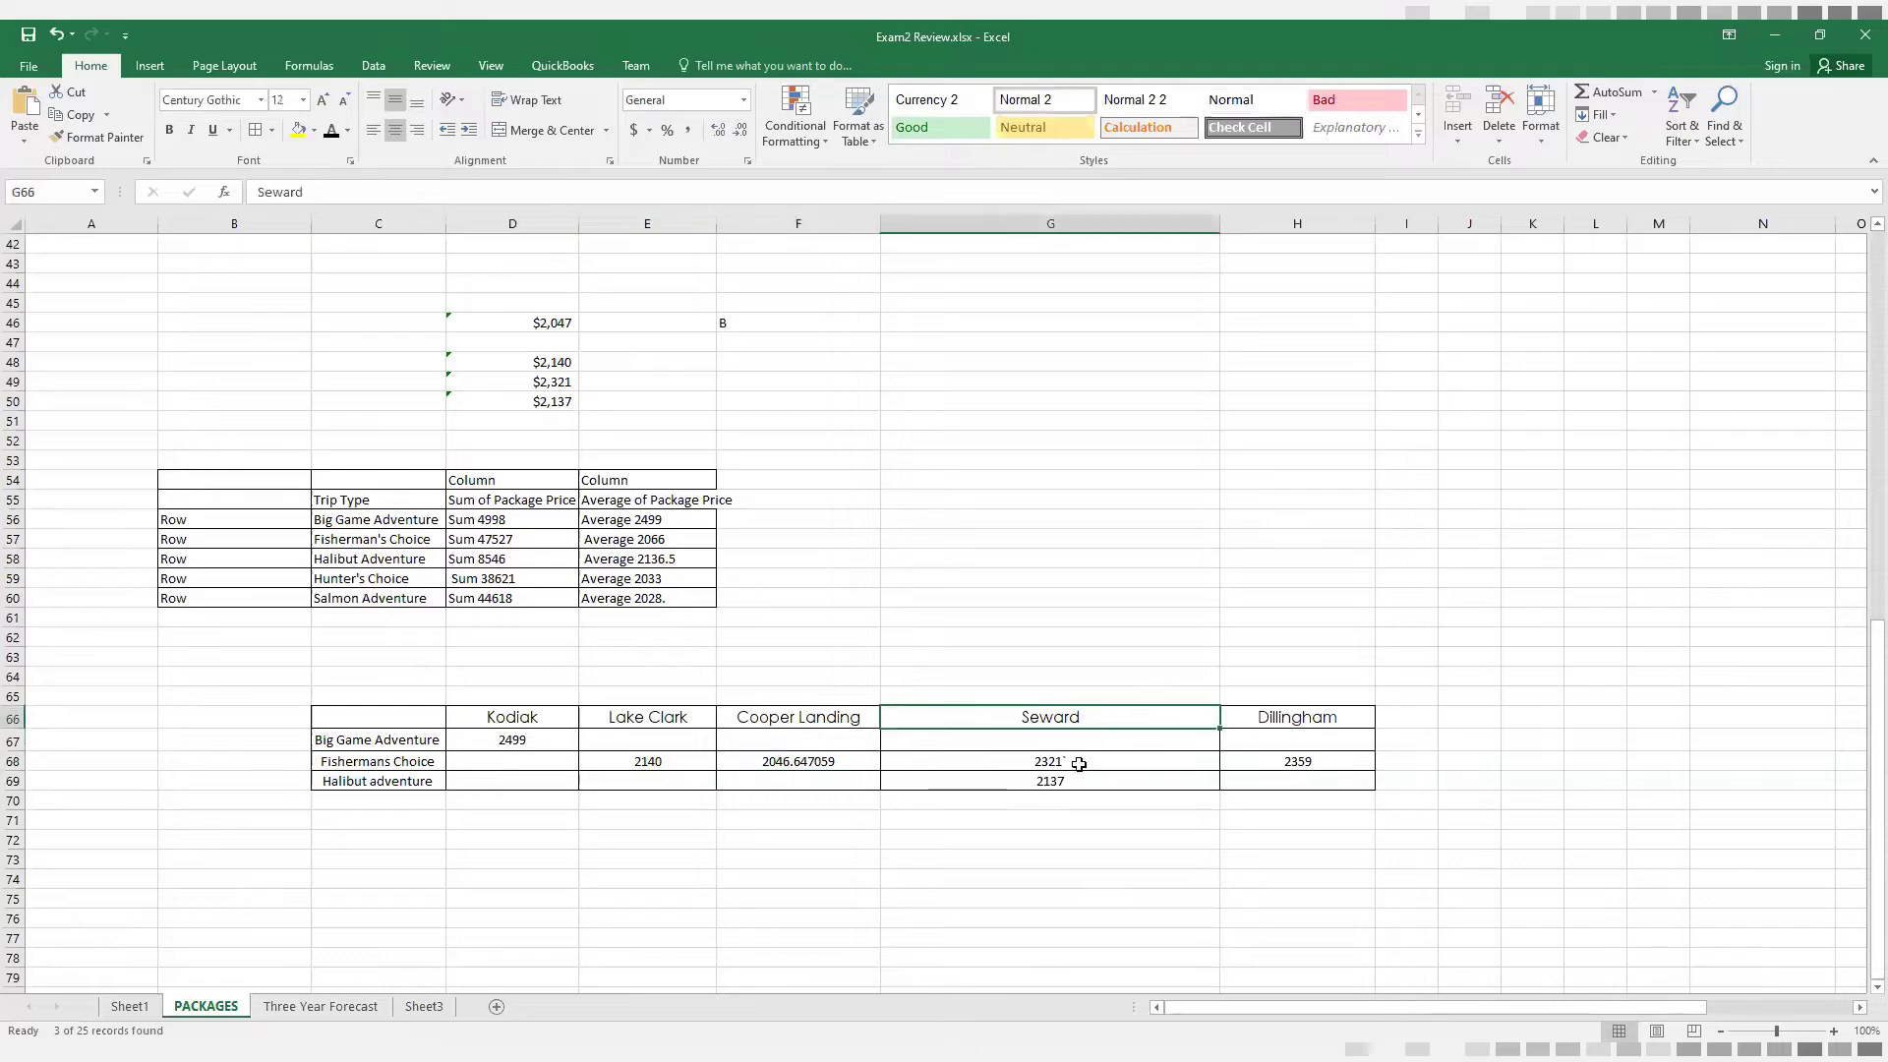
{"action": "left_click", "coordinate": [1079, 765]}
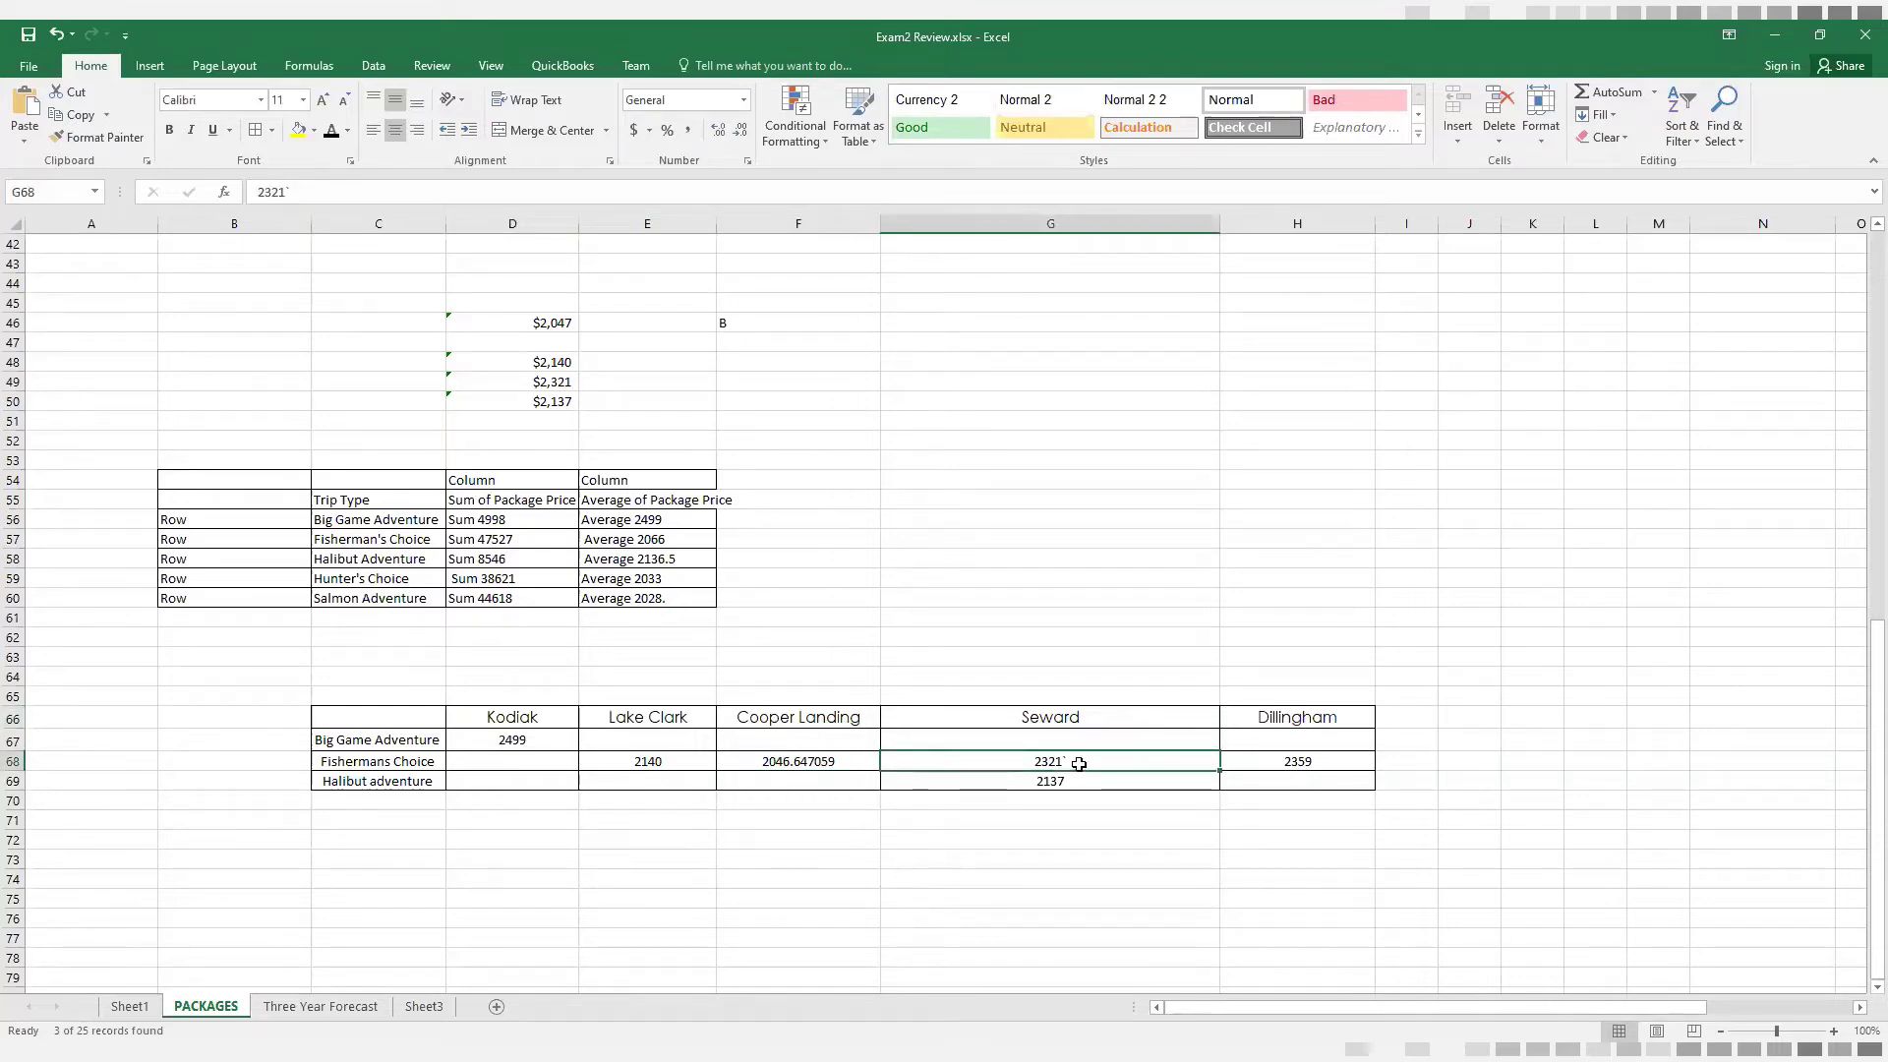
Check the current TripType and Destination filter choices in the package list and select the visible Destination cells
{"action": "scroll", "coordinate": [1079, 764], "scroll_direction": "up", "scroll_amount": 7}
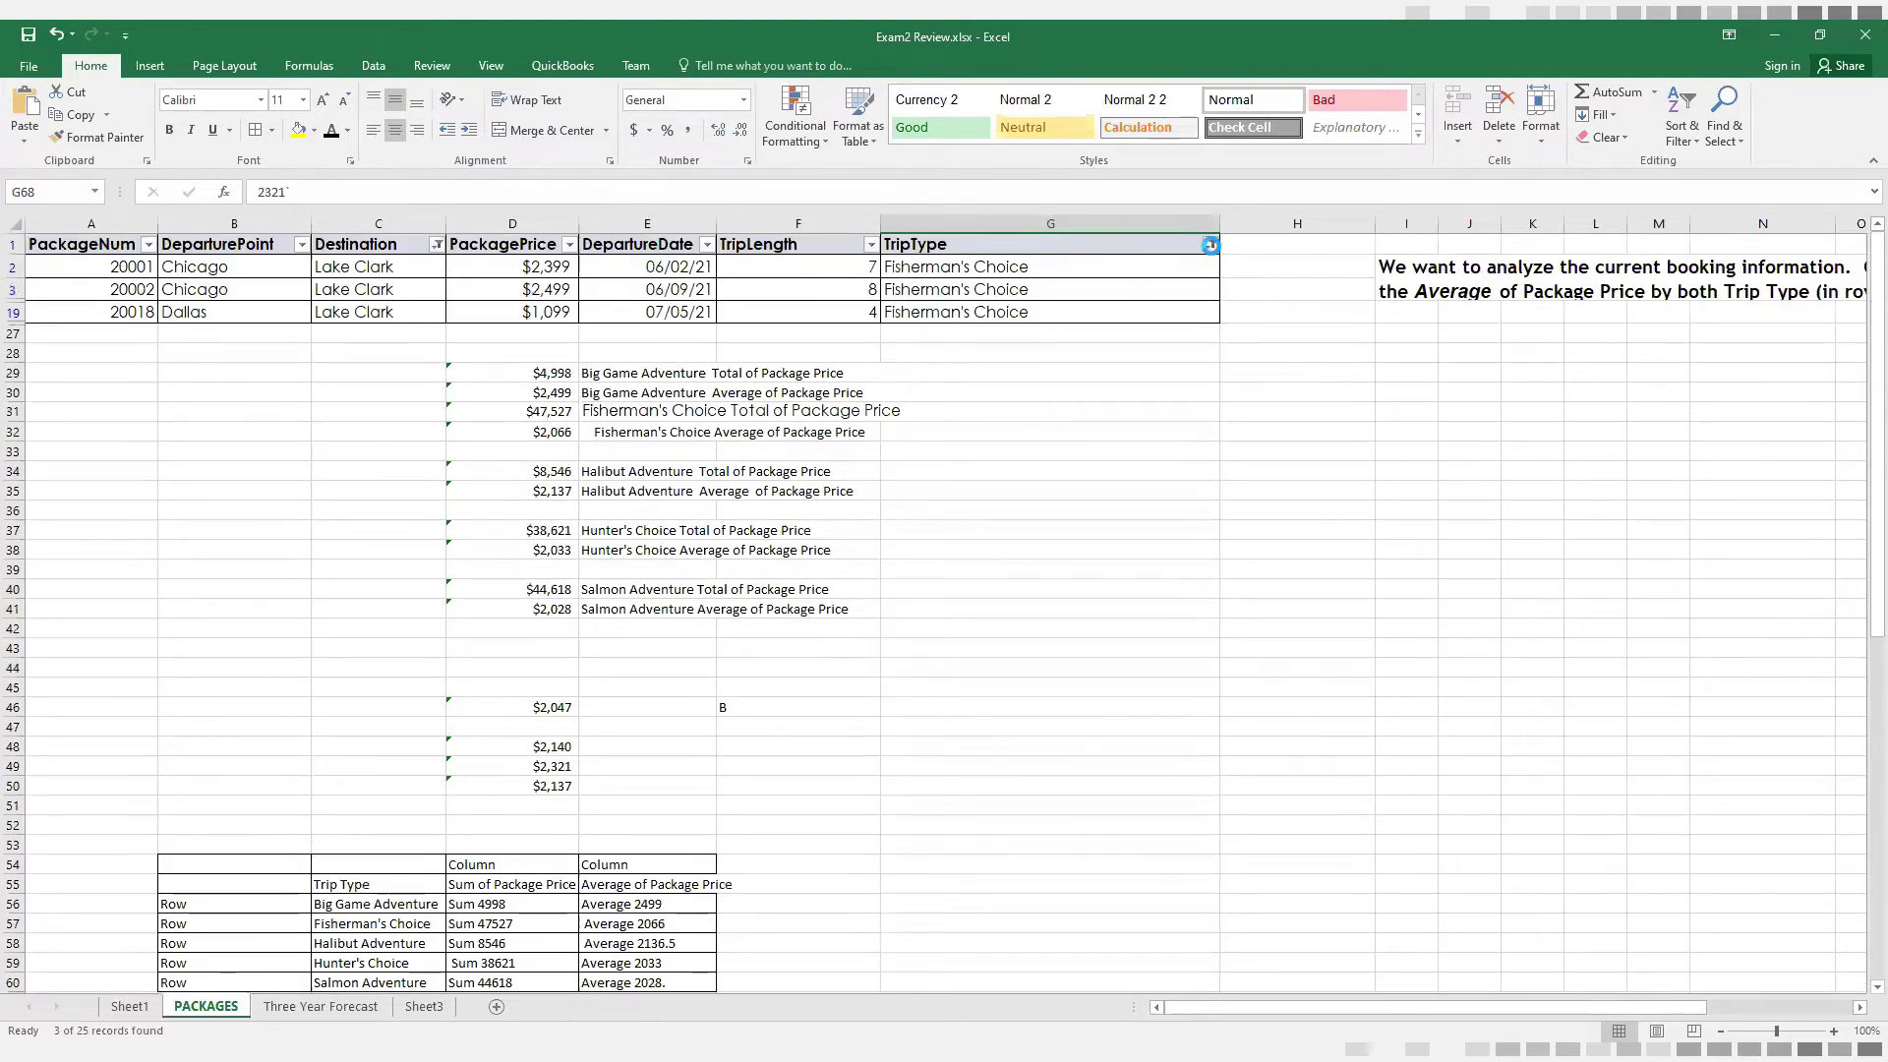
{"action": "left_click", "coordinate": [1211, 246]}
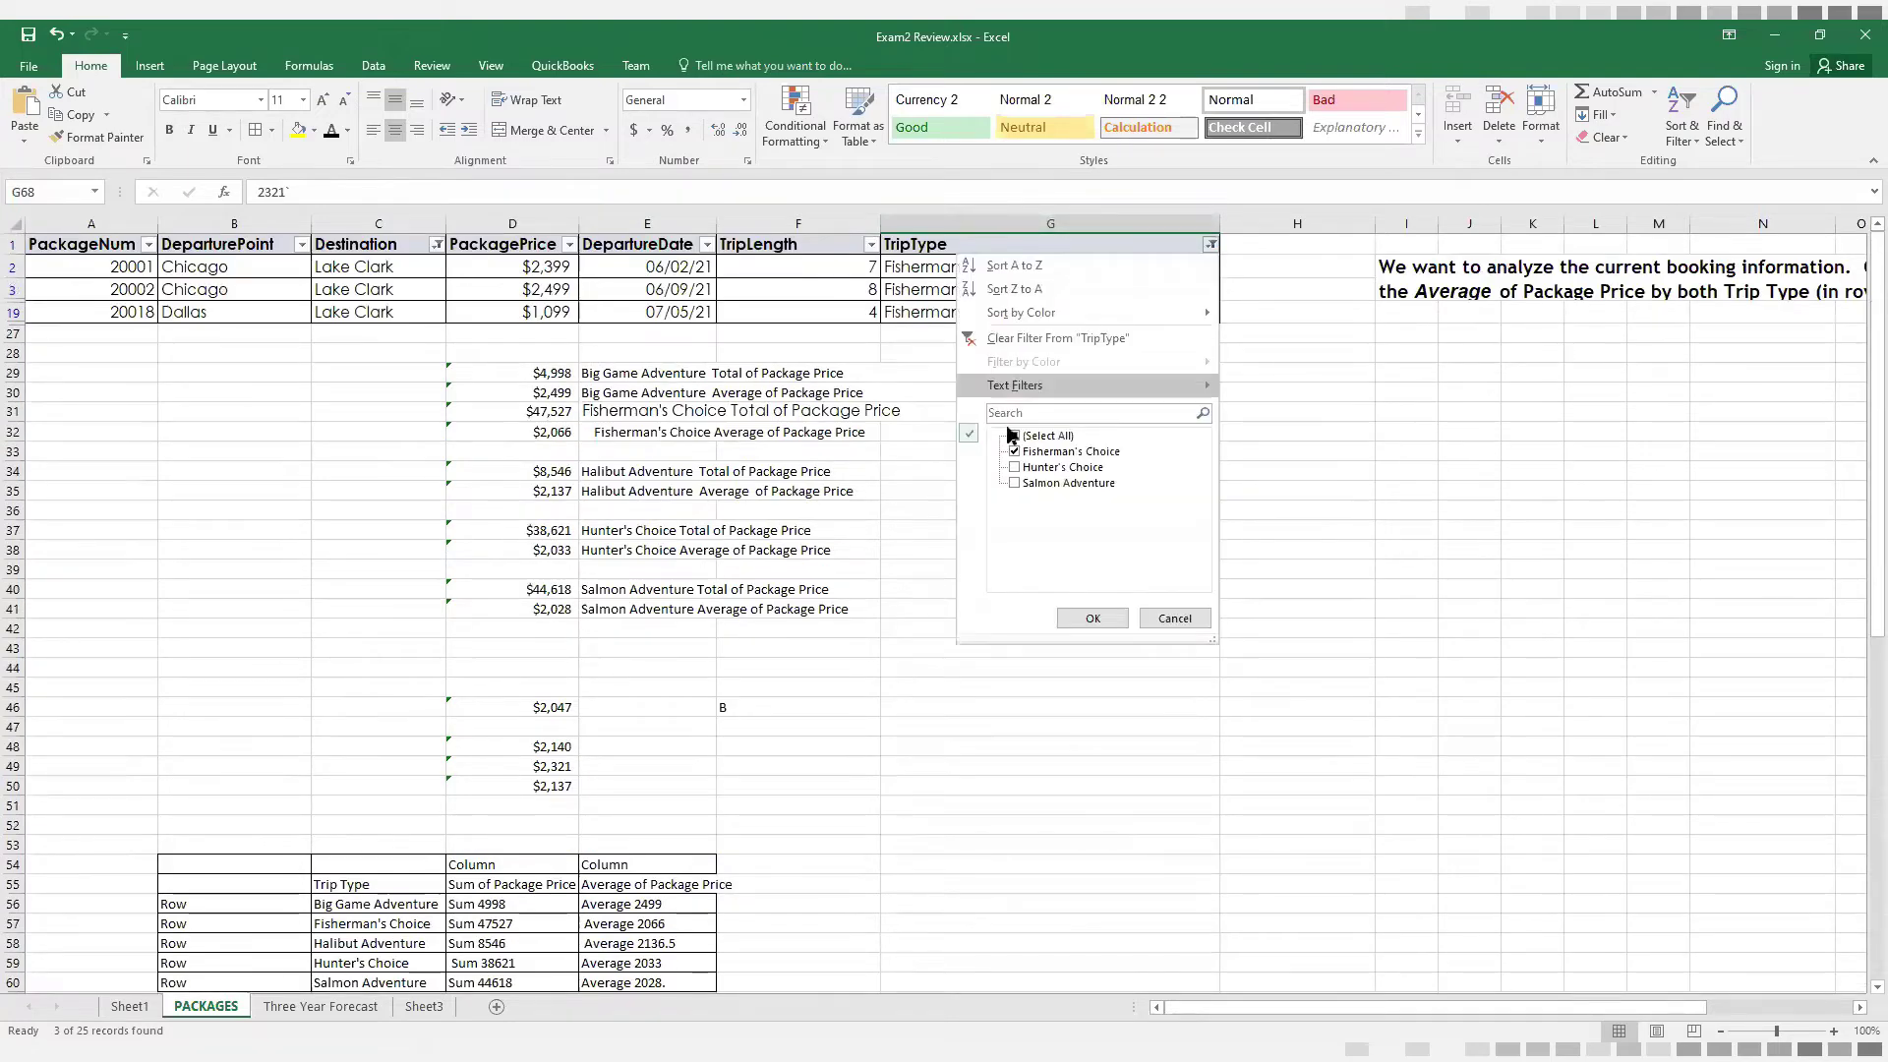
{"action": "left_click", "coordinate": [1110, 626]}
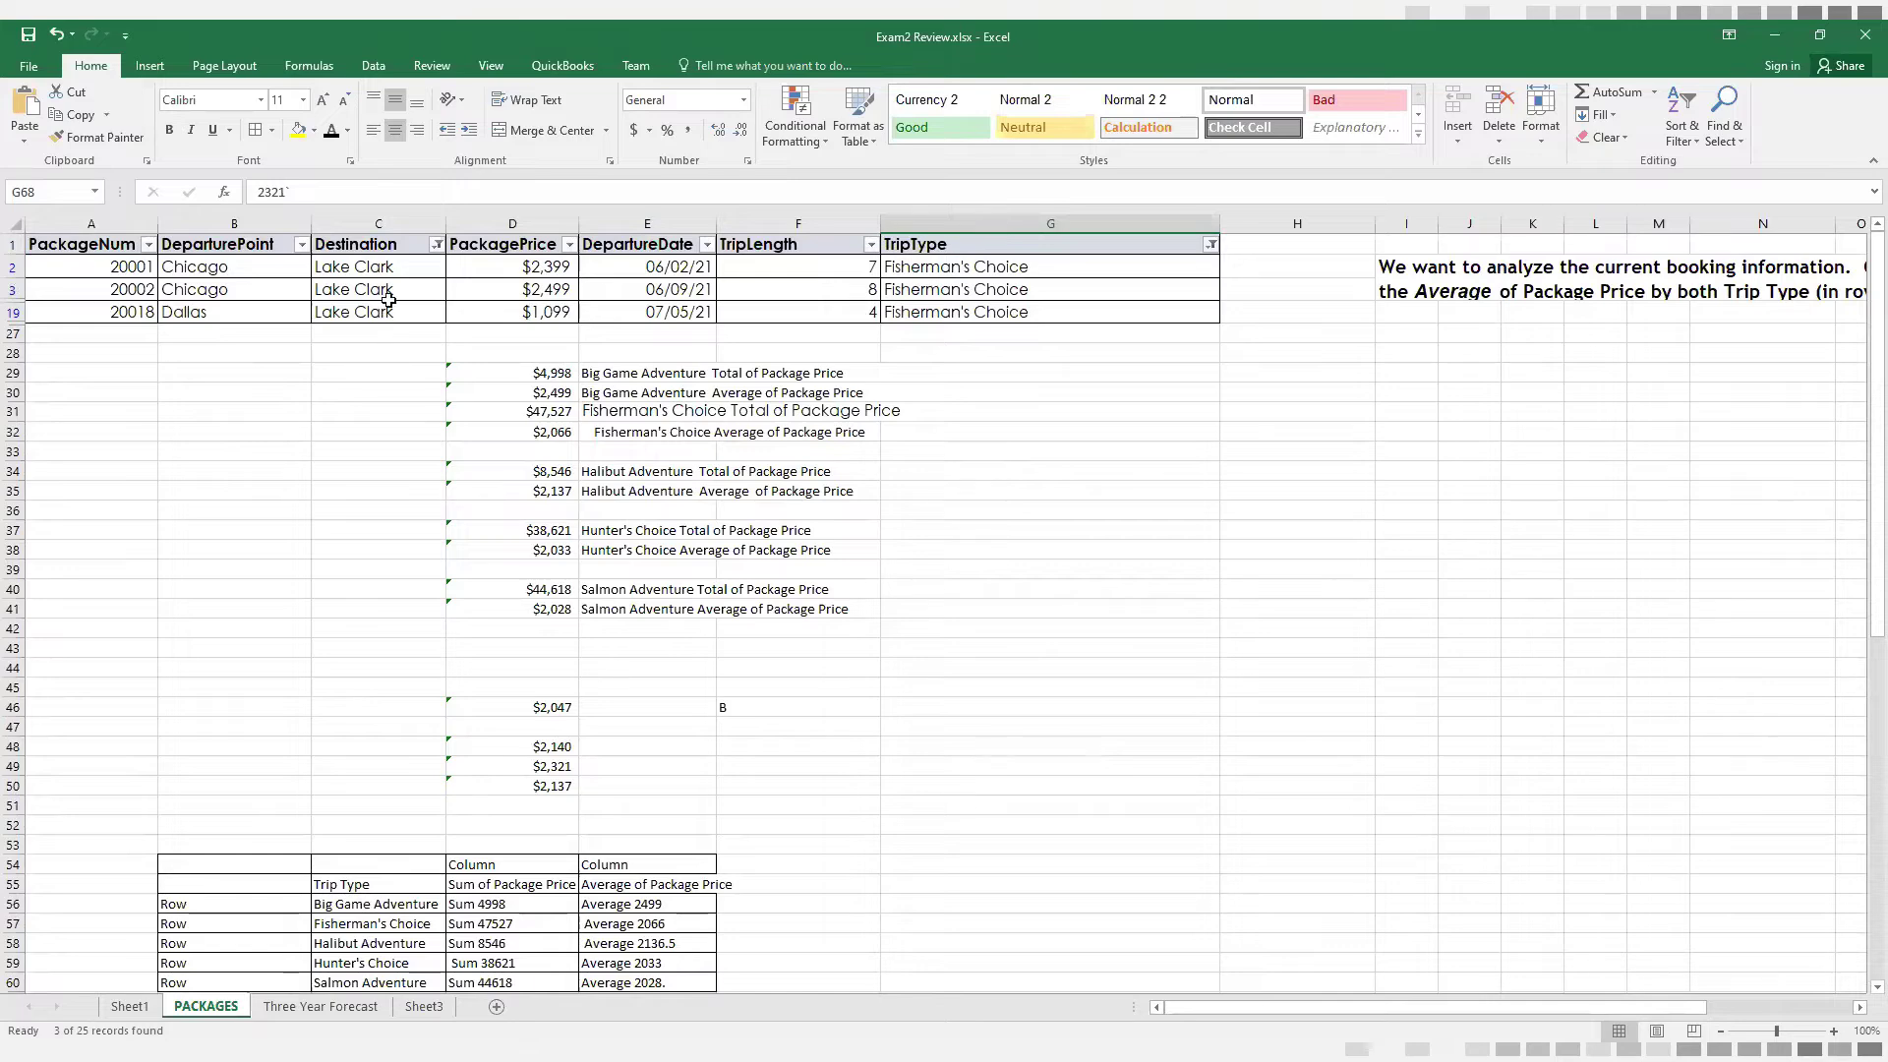
{"action": "left_click", "coordinate": [435, 245]}
{"action": "left_click", "coordinate": [318, 618]}
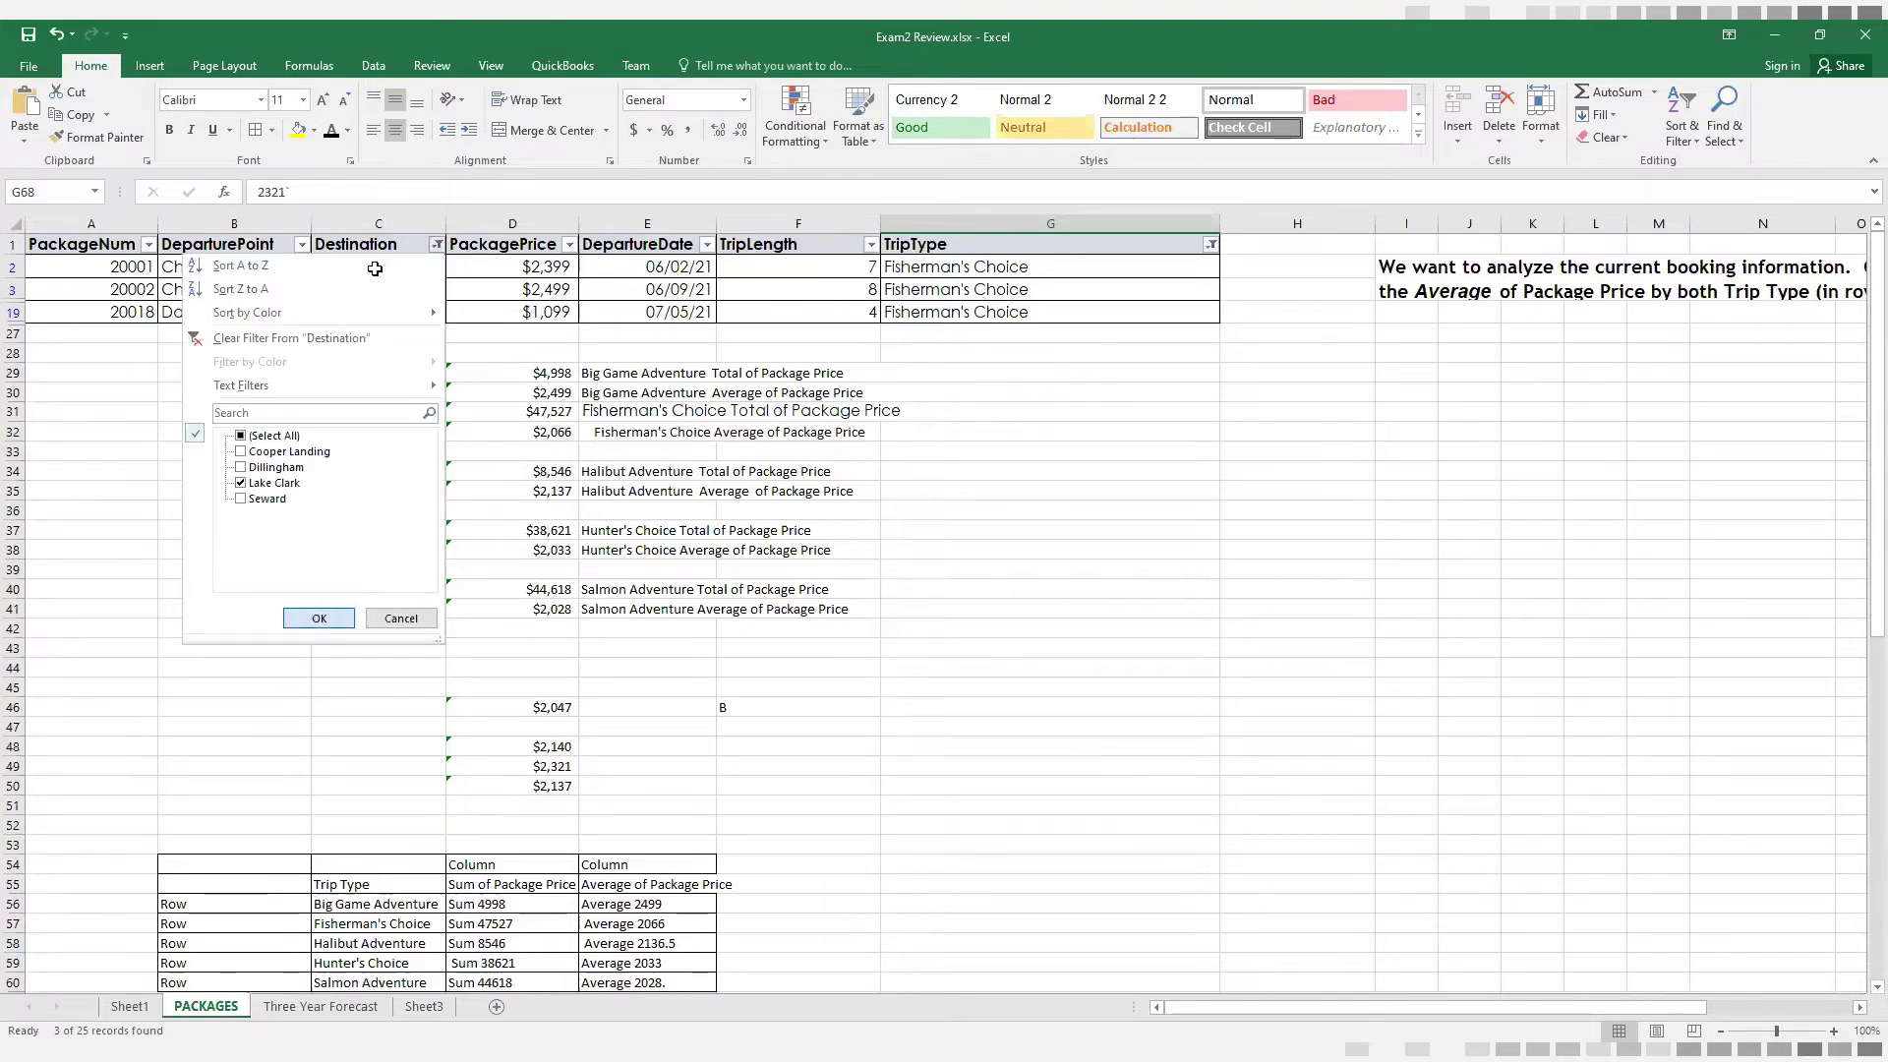
{"action": "left_click_drag", "start_coordinate": [374, 267], "coordinate": [375, 311]}
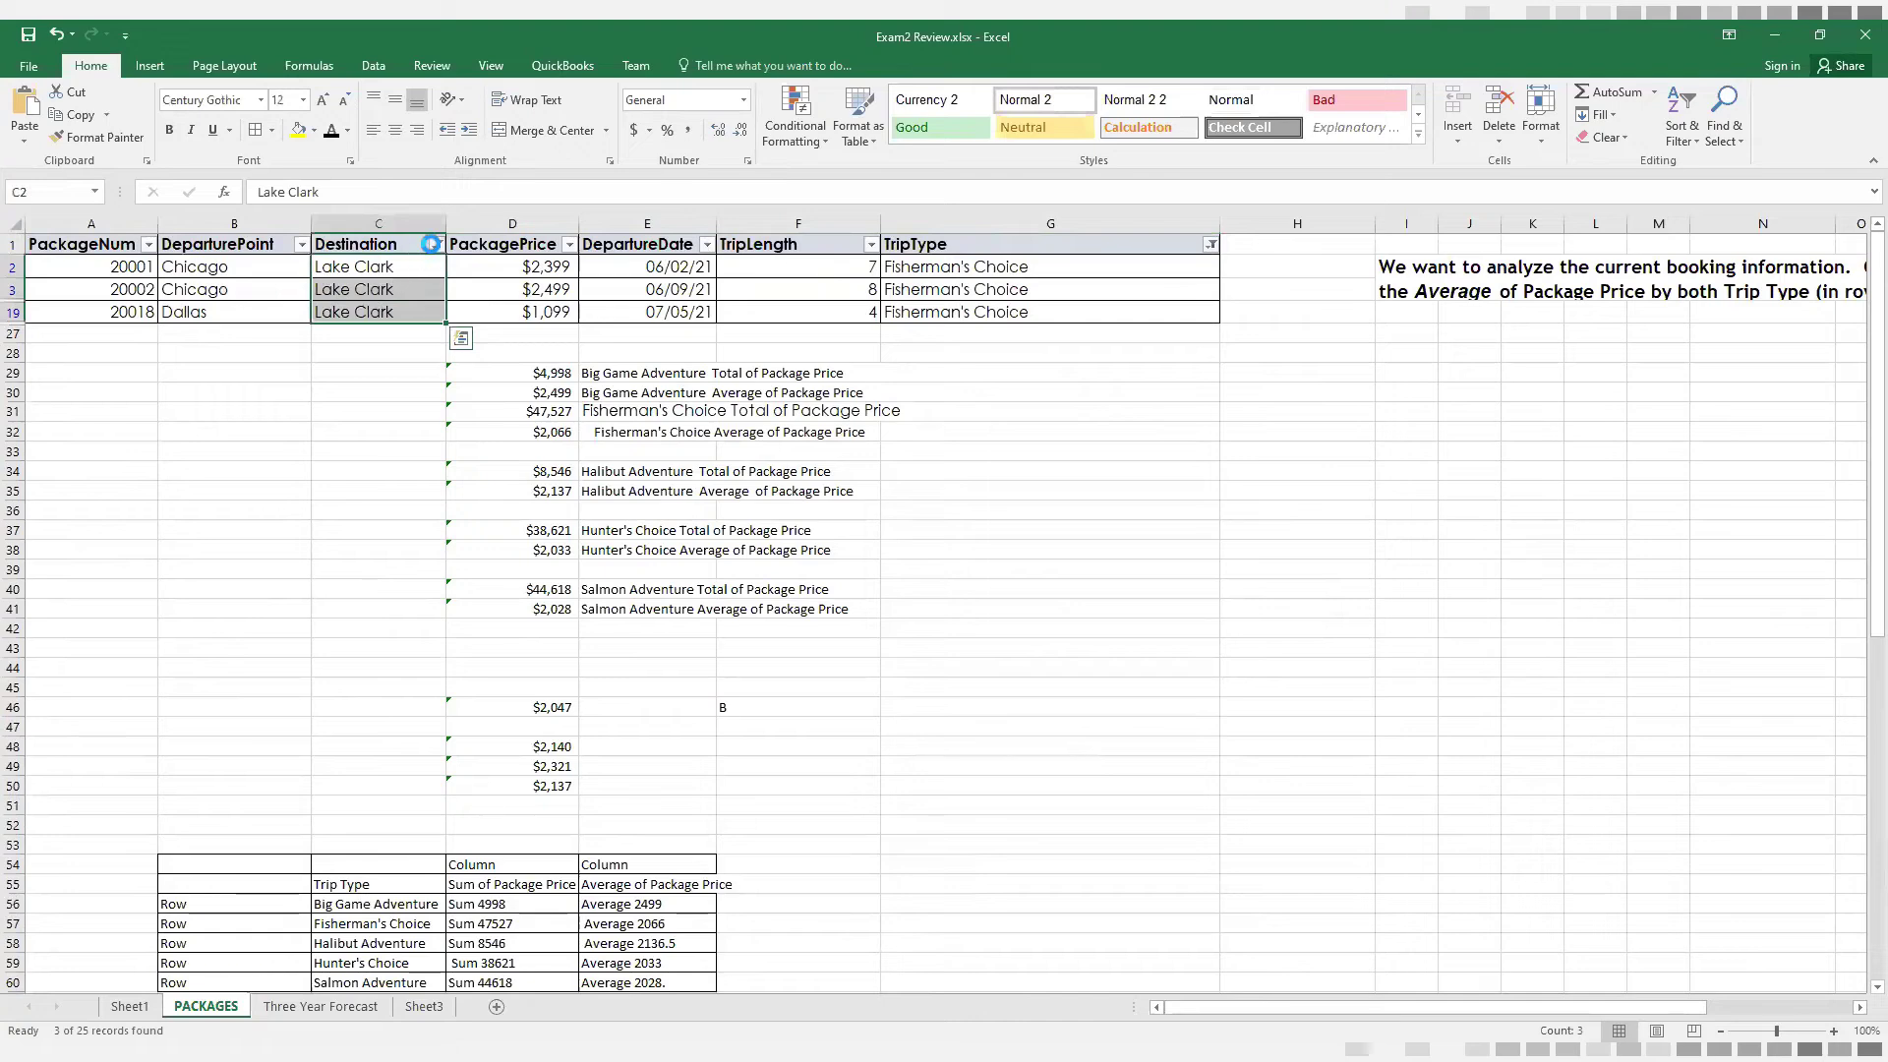
Filter the Destination column to Cooper Landing only and select the remaining PackagePrice values to read their average and sum
{"action": "left_click", "coordinate": [436, 245]}
{"action": "left_click", "coordinate": [241, 483]}
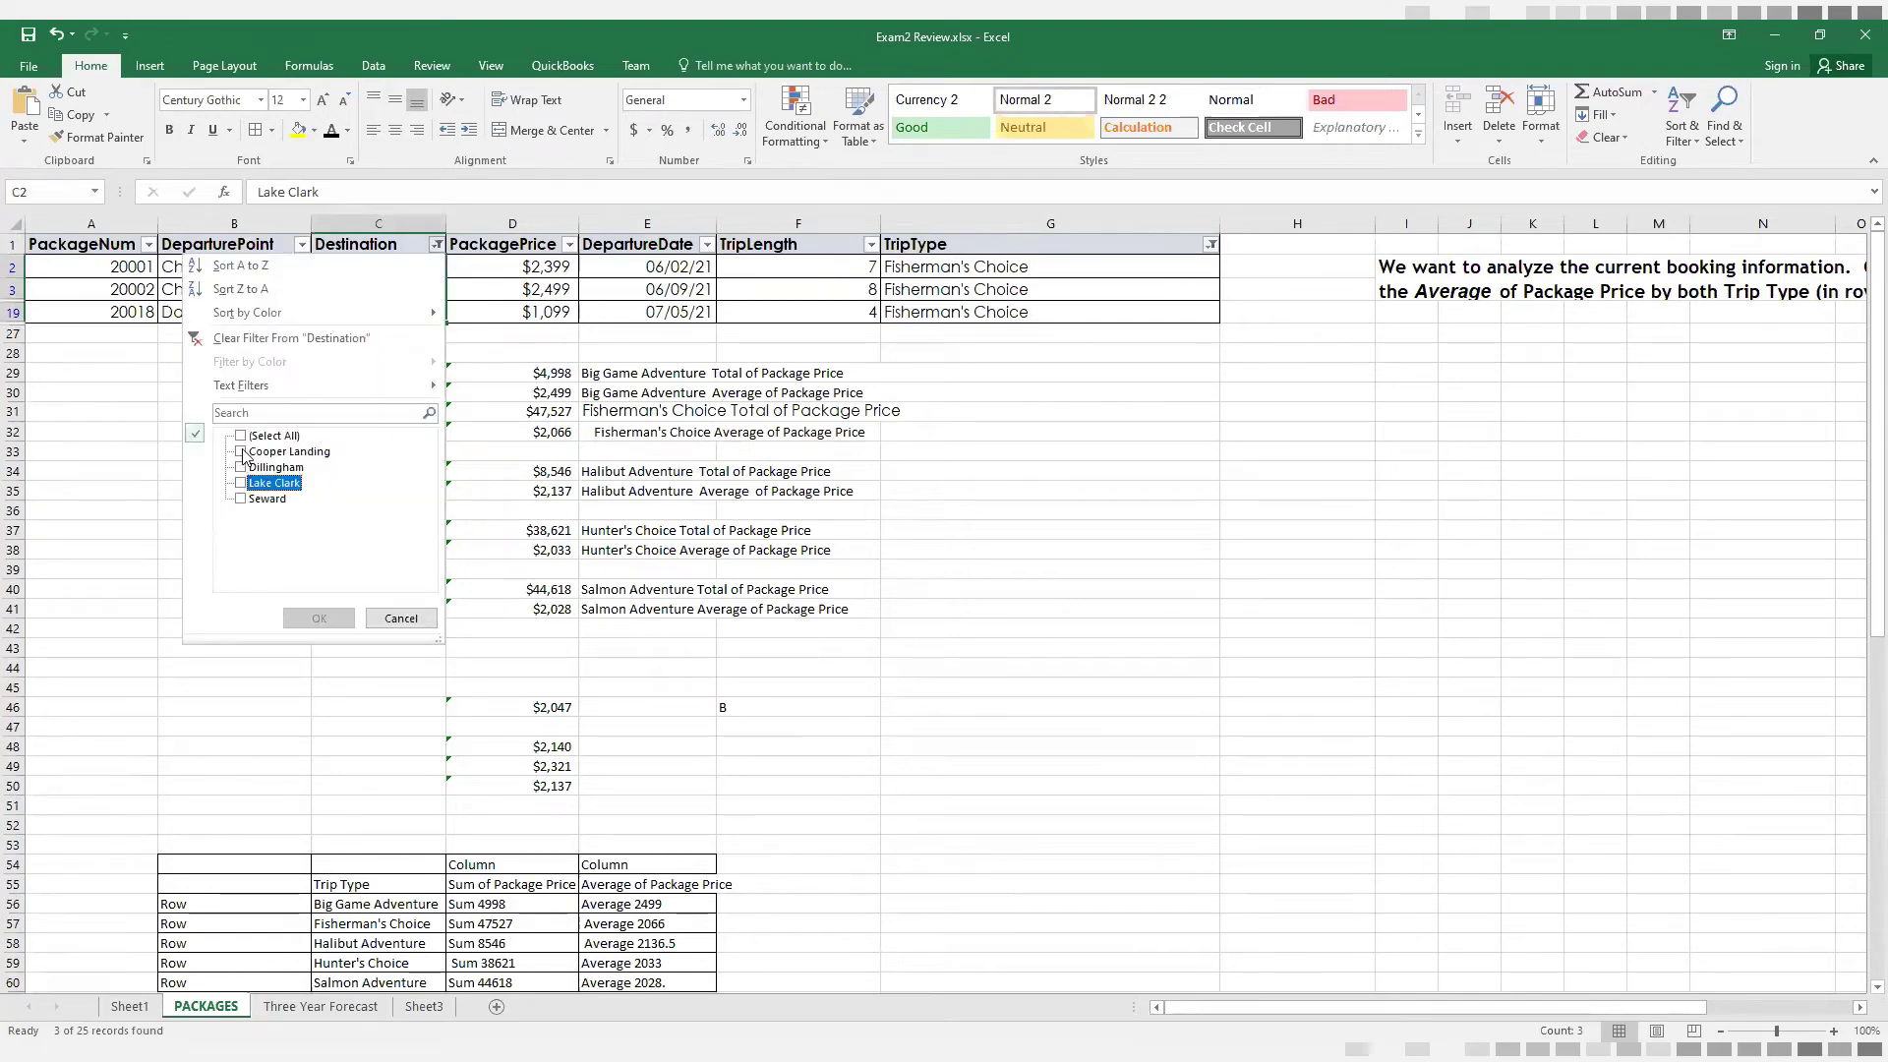
{"action": "left_click", "coordinate": [241, 452]}
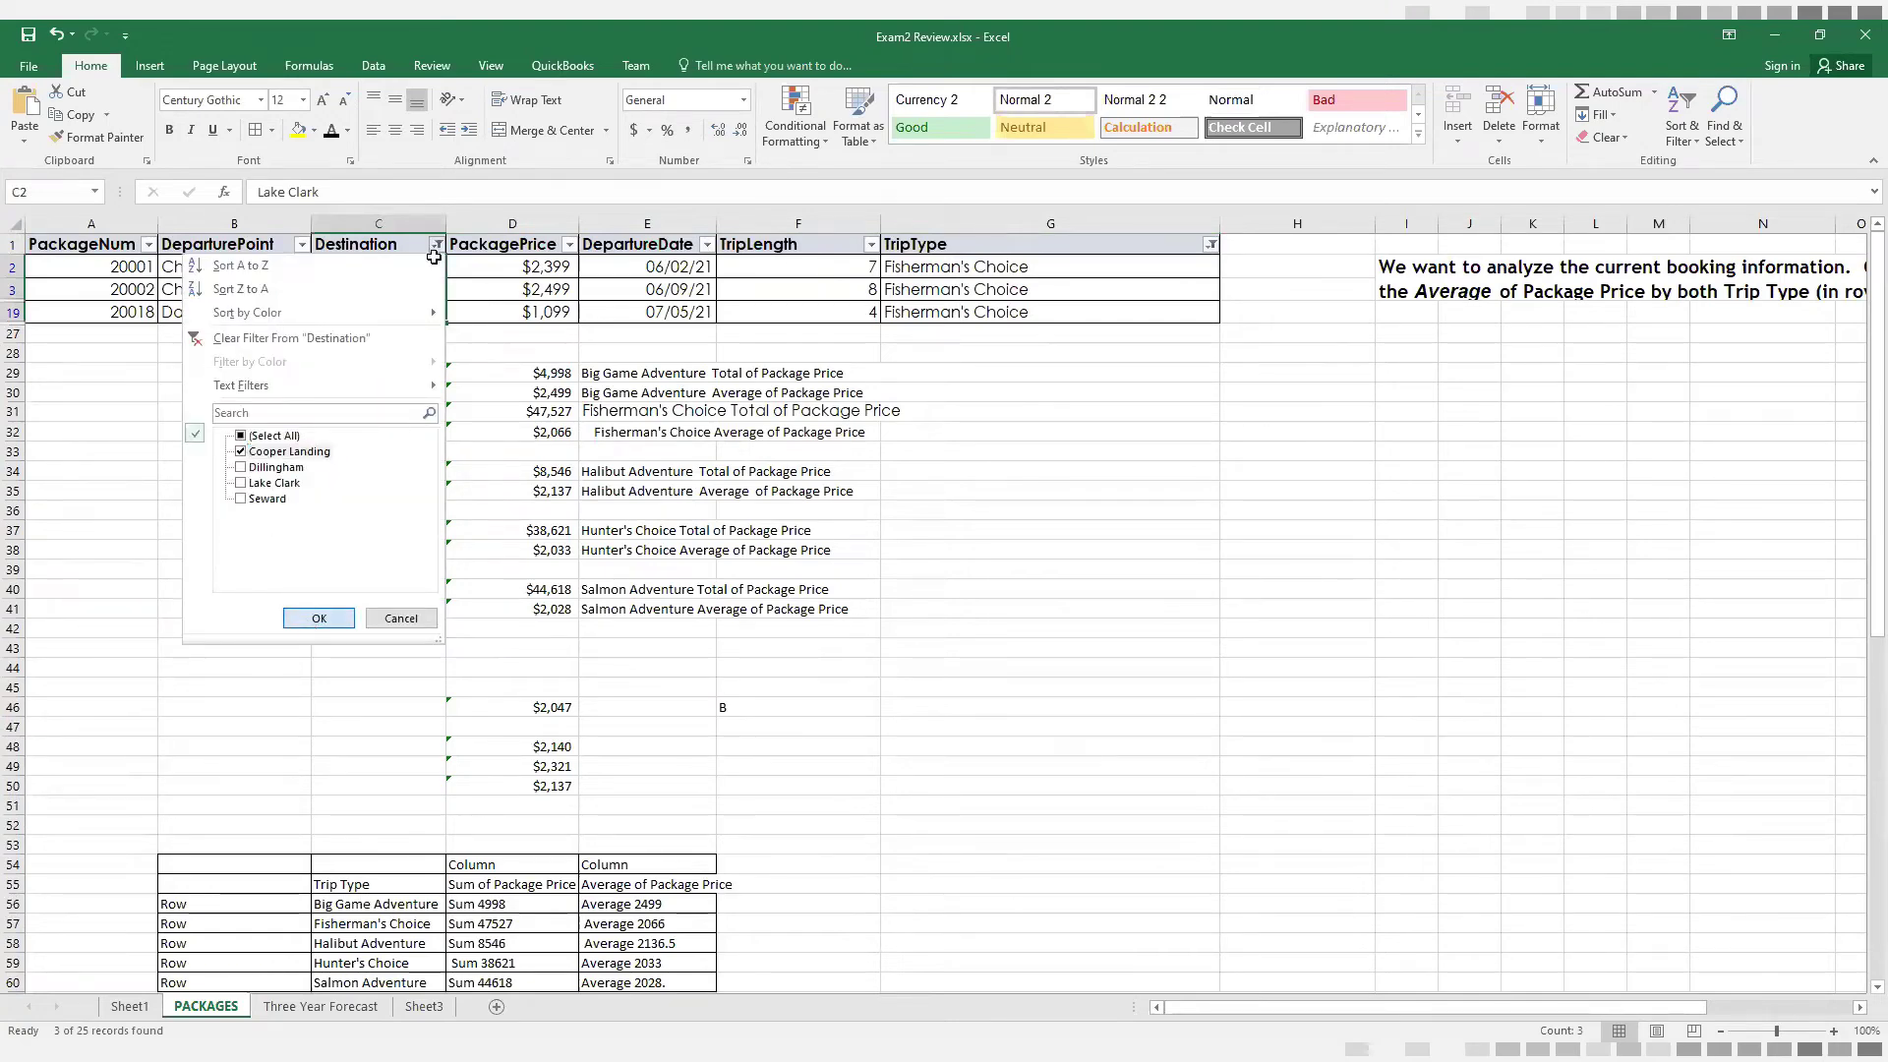
{"action": "left_click", "coordinate": [311, 626]}
{"action": "left_click_drag", "start_coordinate": [498, 269], "coordinate": [506, 312]}
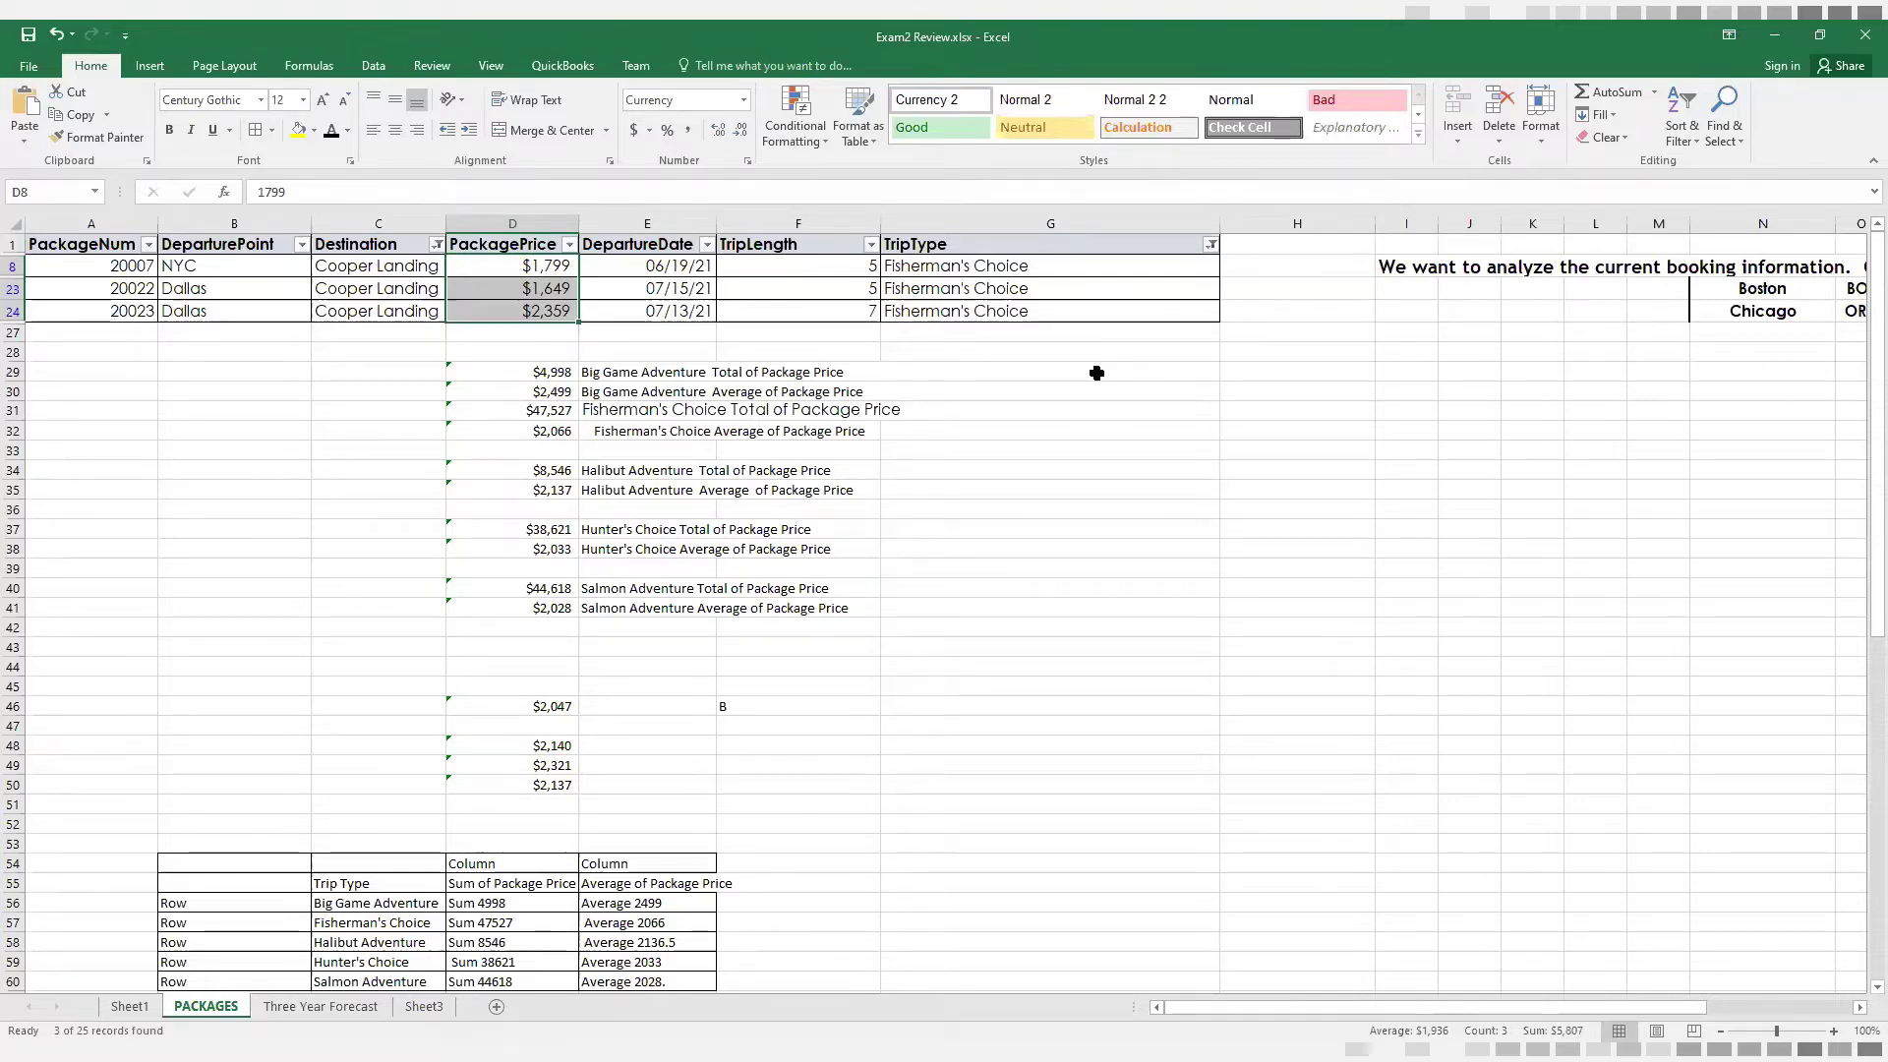
Review how the lower summary table pairs trip types in C67:C69 with the destination headings in row 66
{"action": "scroll", "coordinate": [1004, 654], "scroll_direction": "down", "scroll_amount": 7}
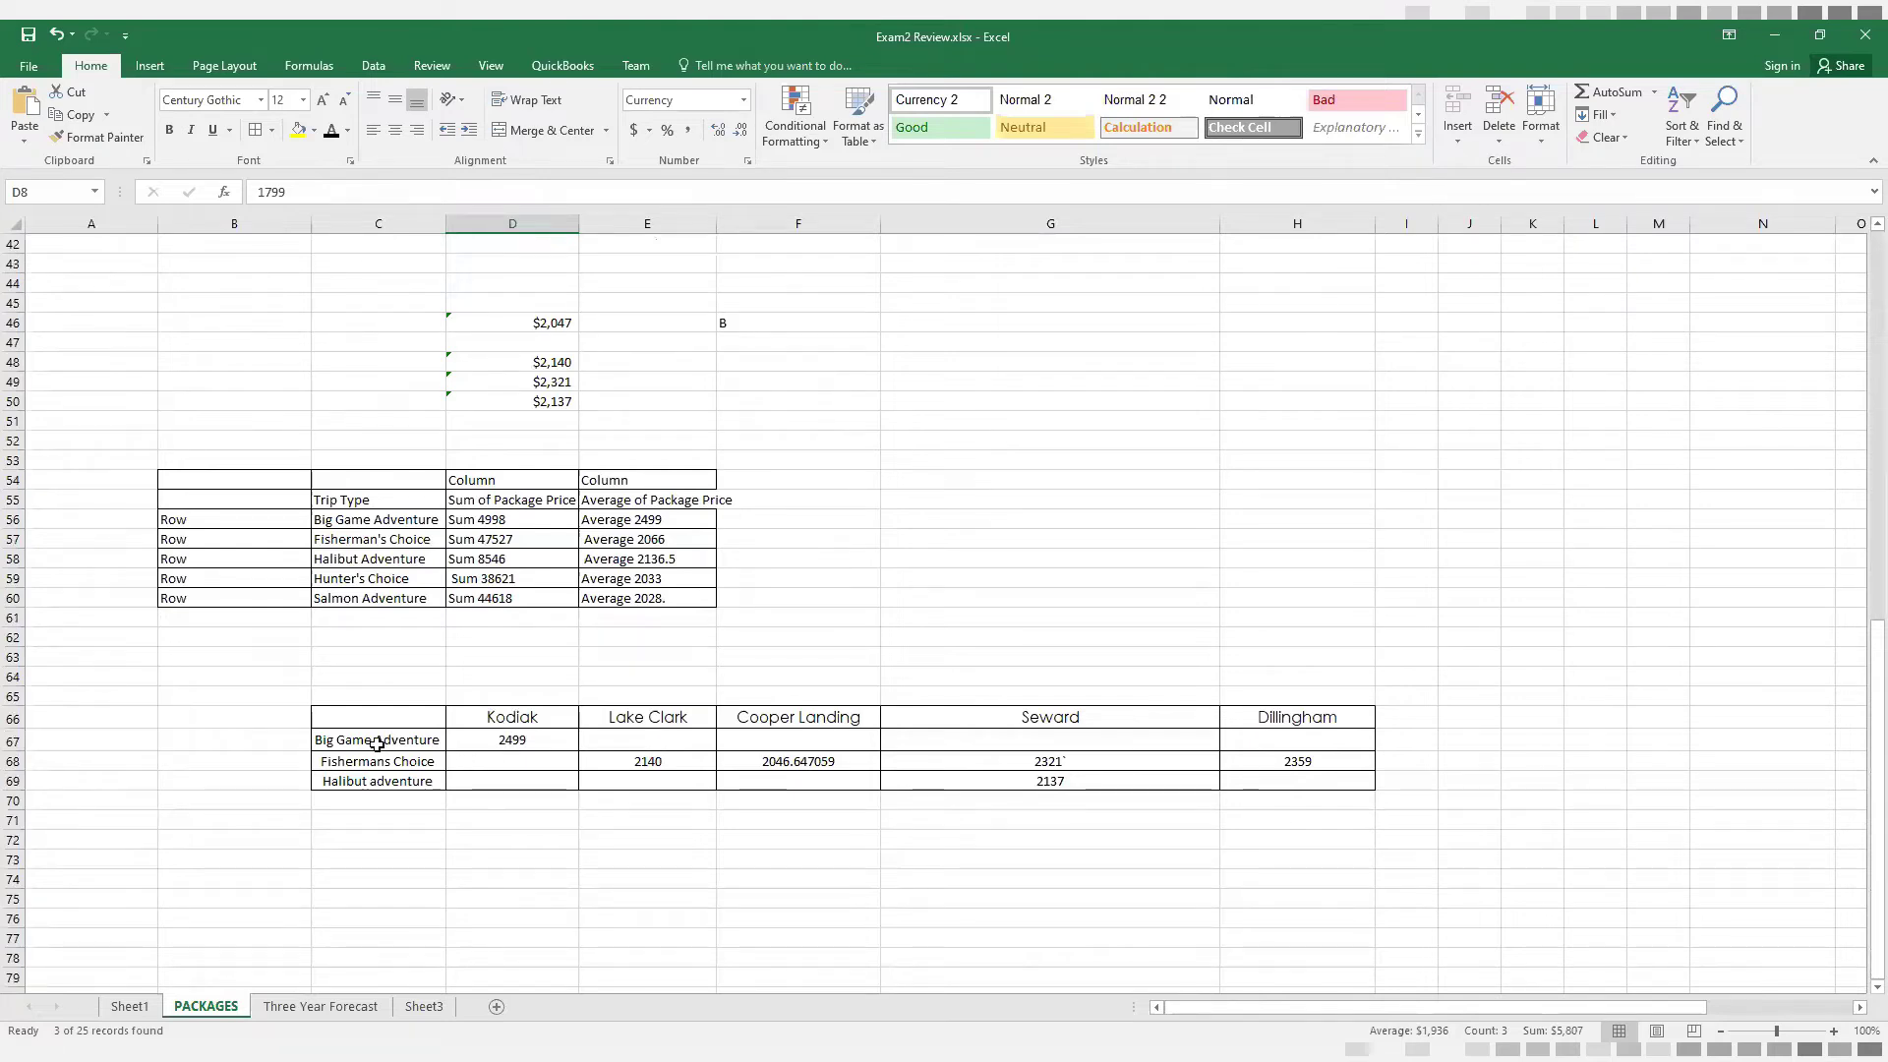
{"action": "left_click_drag", "start_coordinate": [377, 744], "coordinate": [380, 783]}
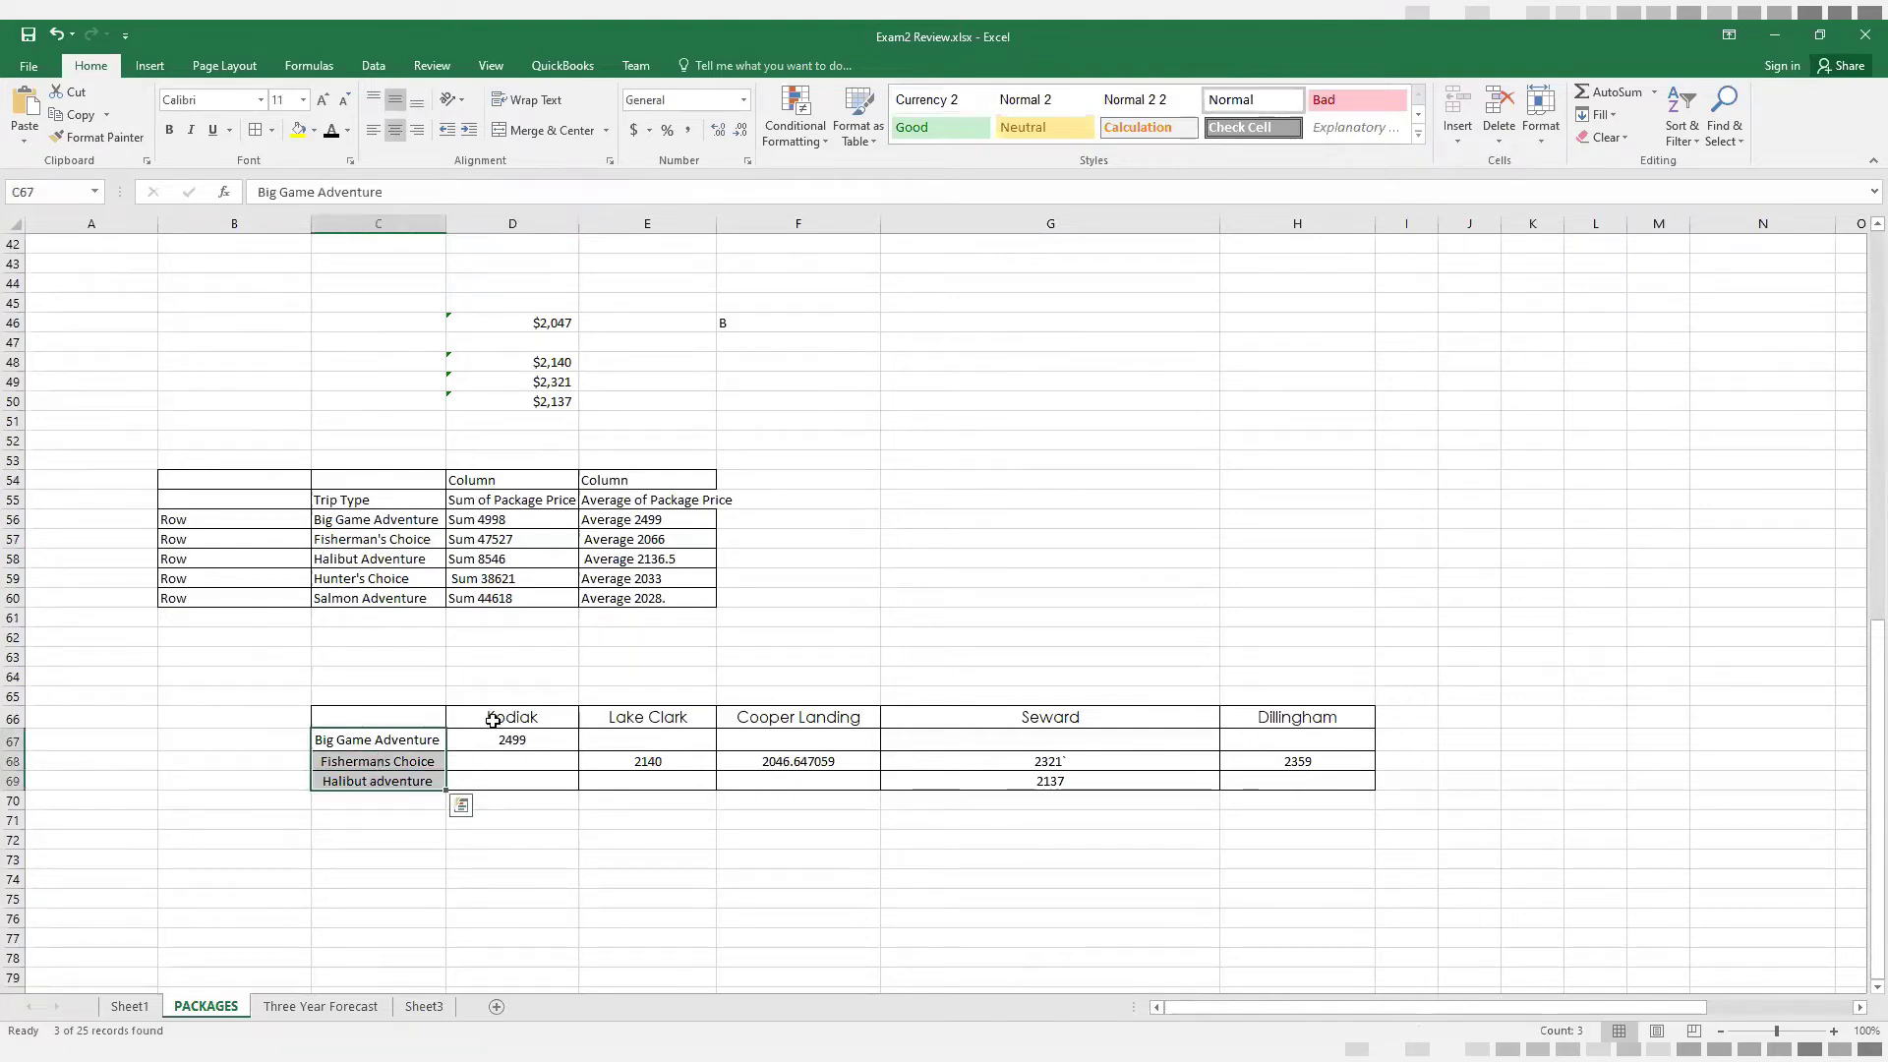
{"action": "left_click_drag", "start_coordinate": [494, 721], "coordinate": [1124, 720]}
{"action": "left_click_drag", "start_coordinate": [1286, 729], "coordinate": [1285, 729]}
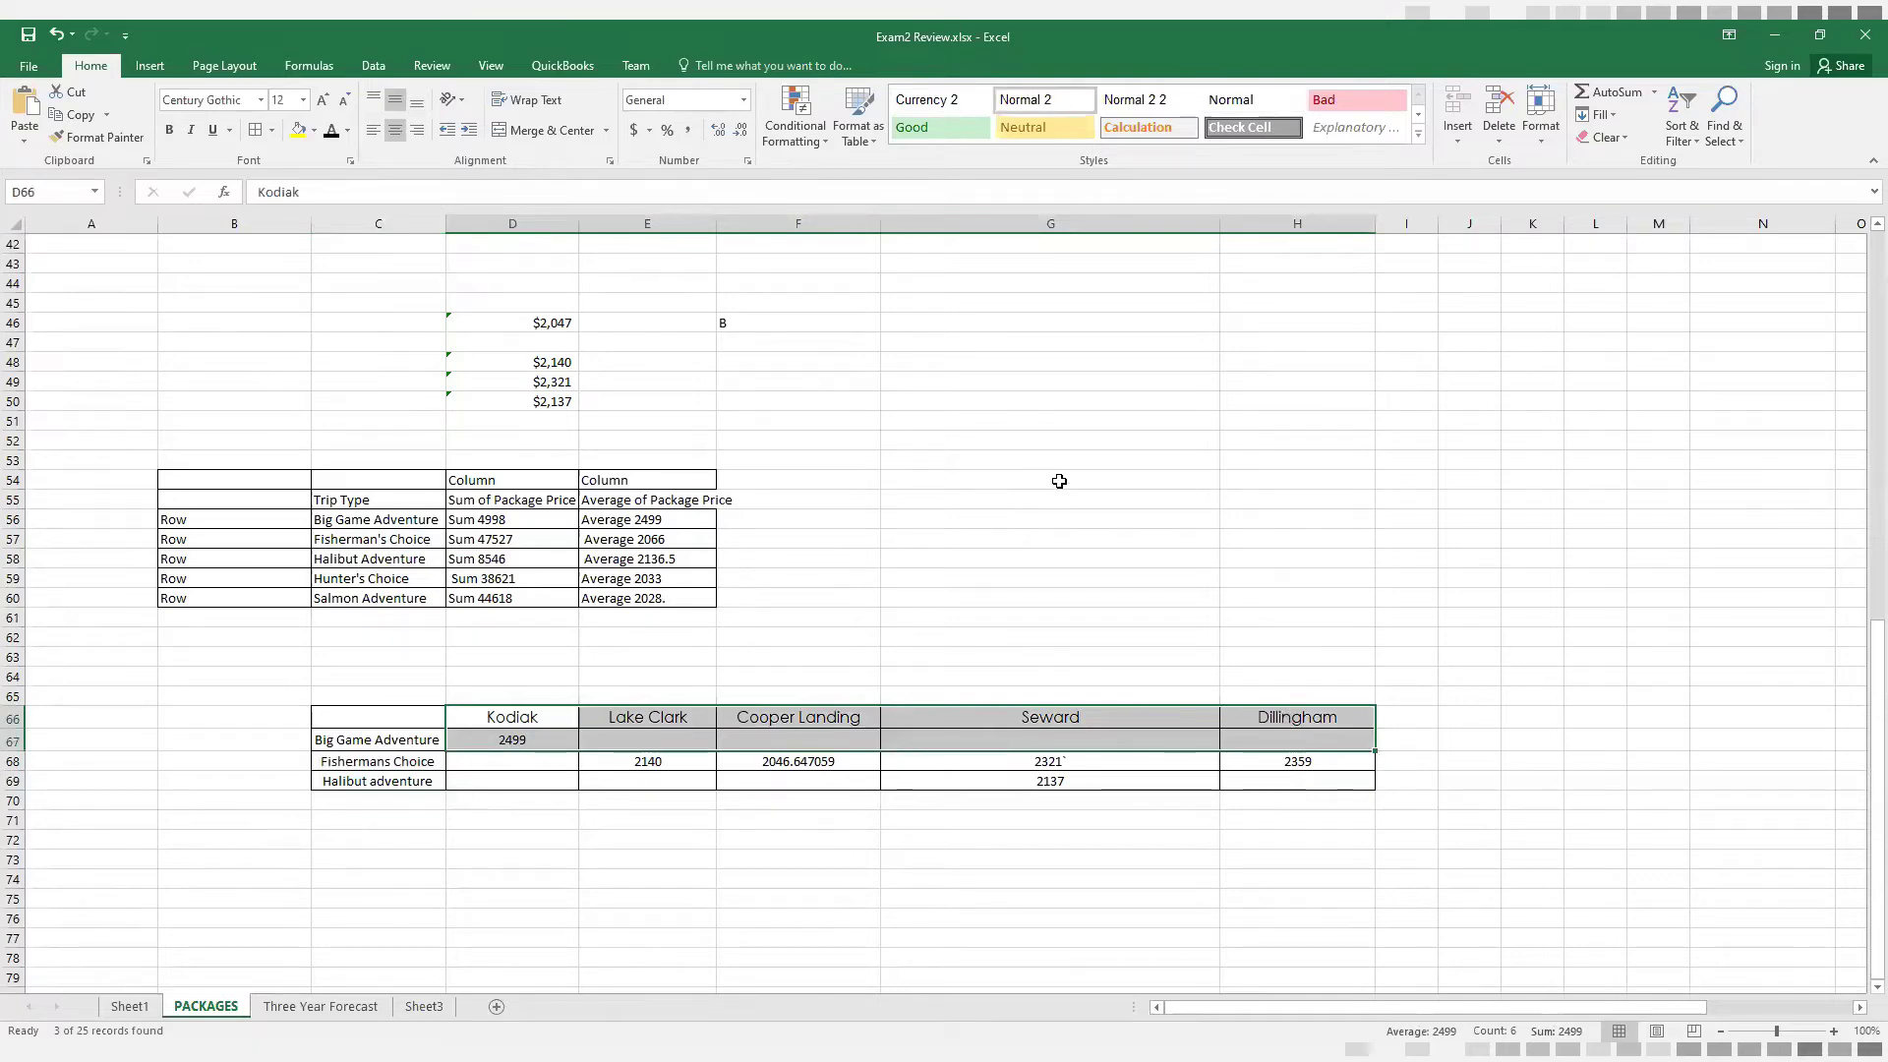
Reset the Destination and TripType filters to Select All so the full package list is shown
{"action": "scroll", "coordinate": [1060, 481], "scroll_direction": "up", "scroll_amount": 5}
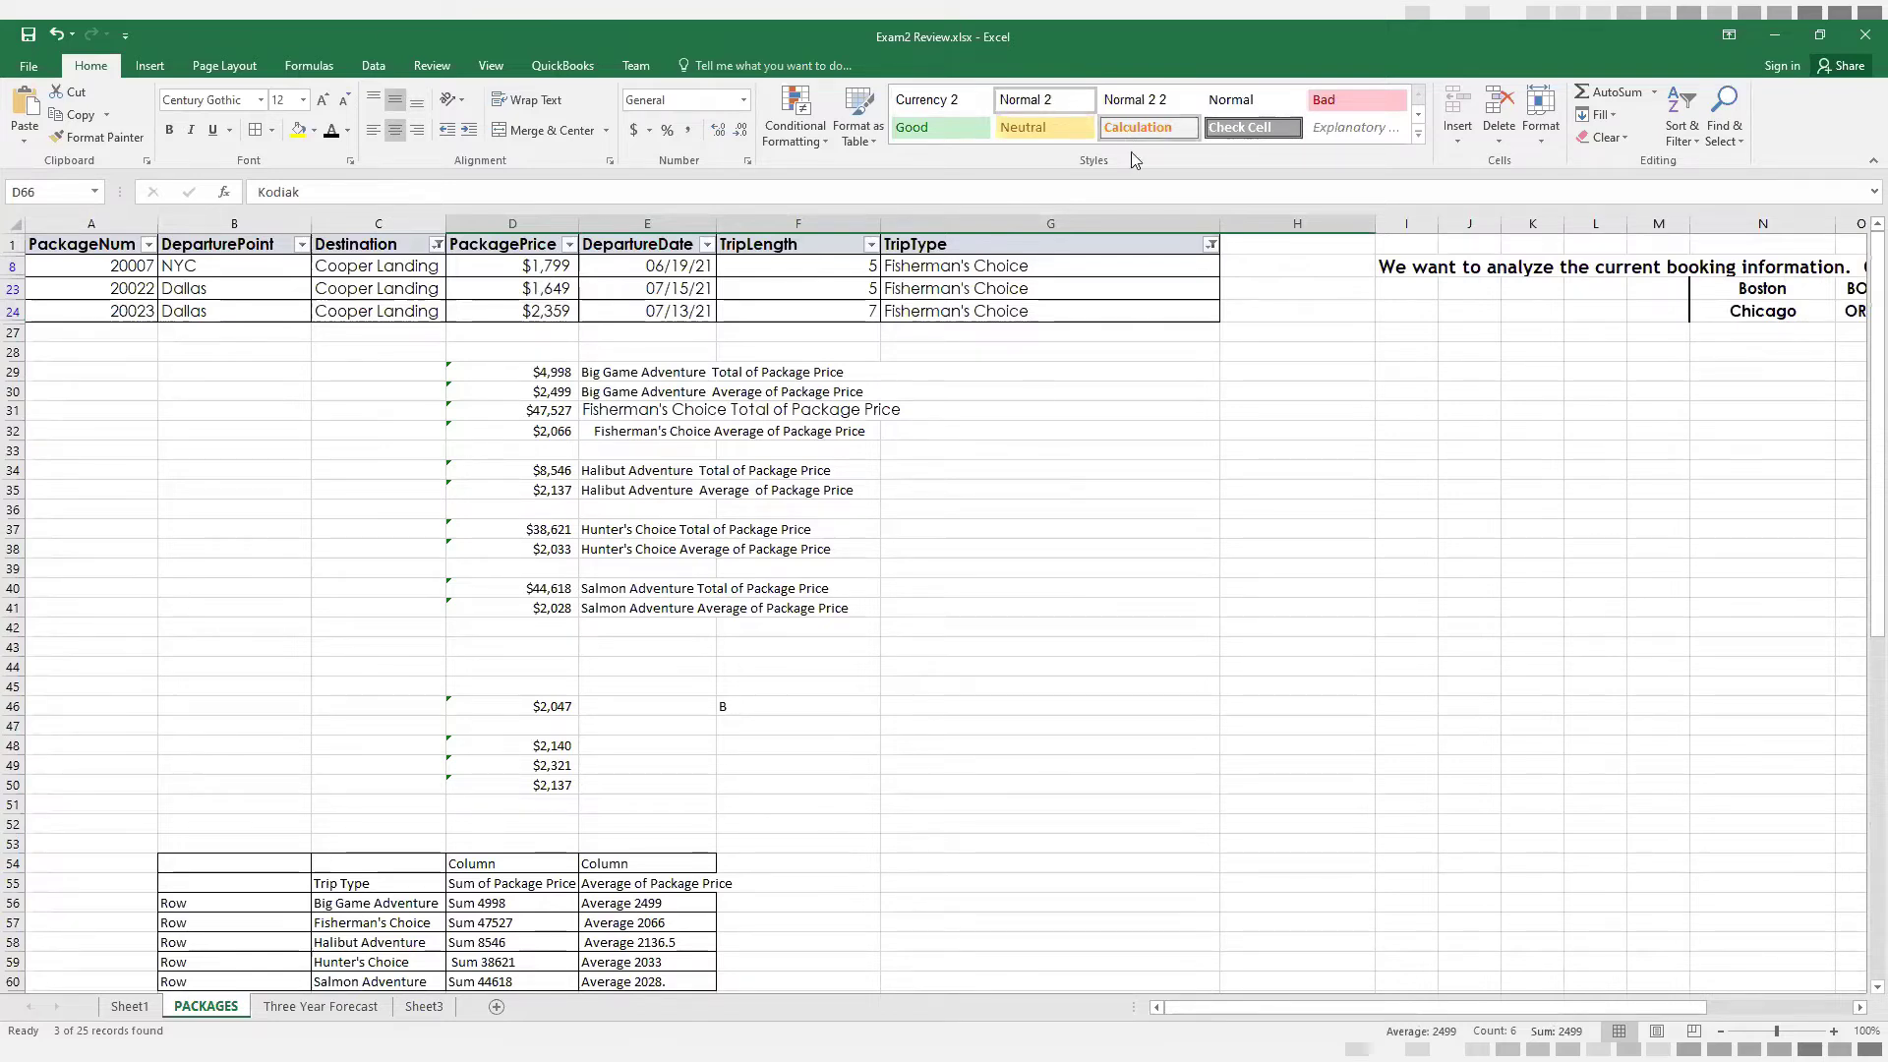
{"action": "left_click", "coordinate": [431, 243]}
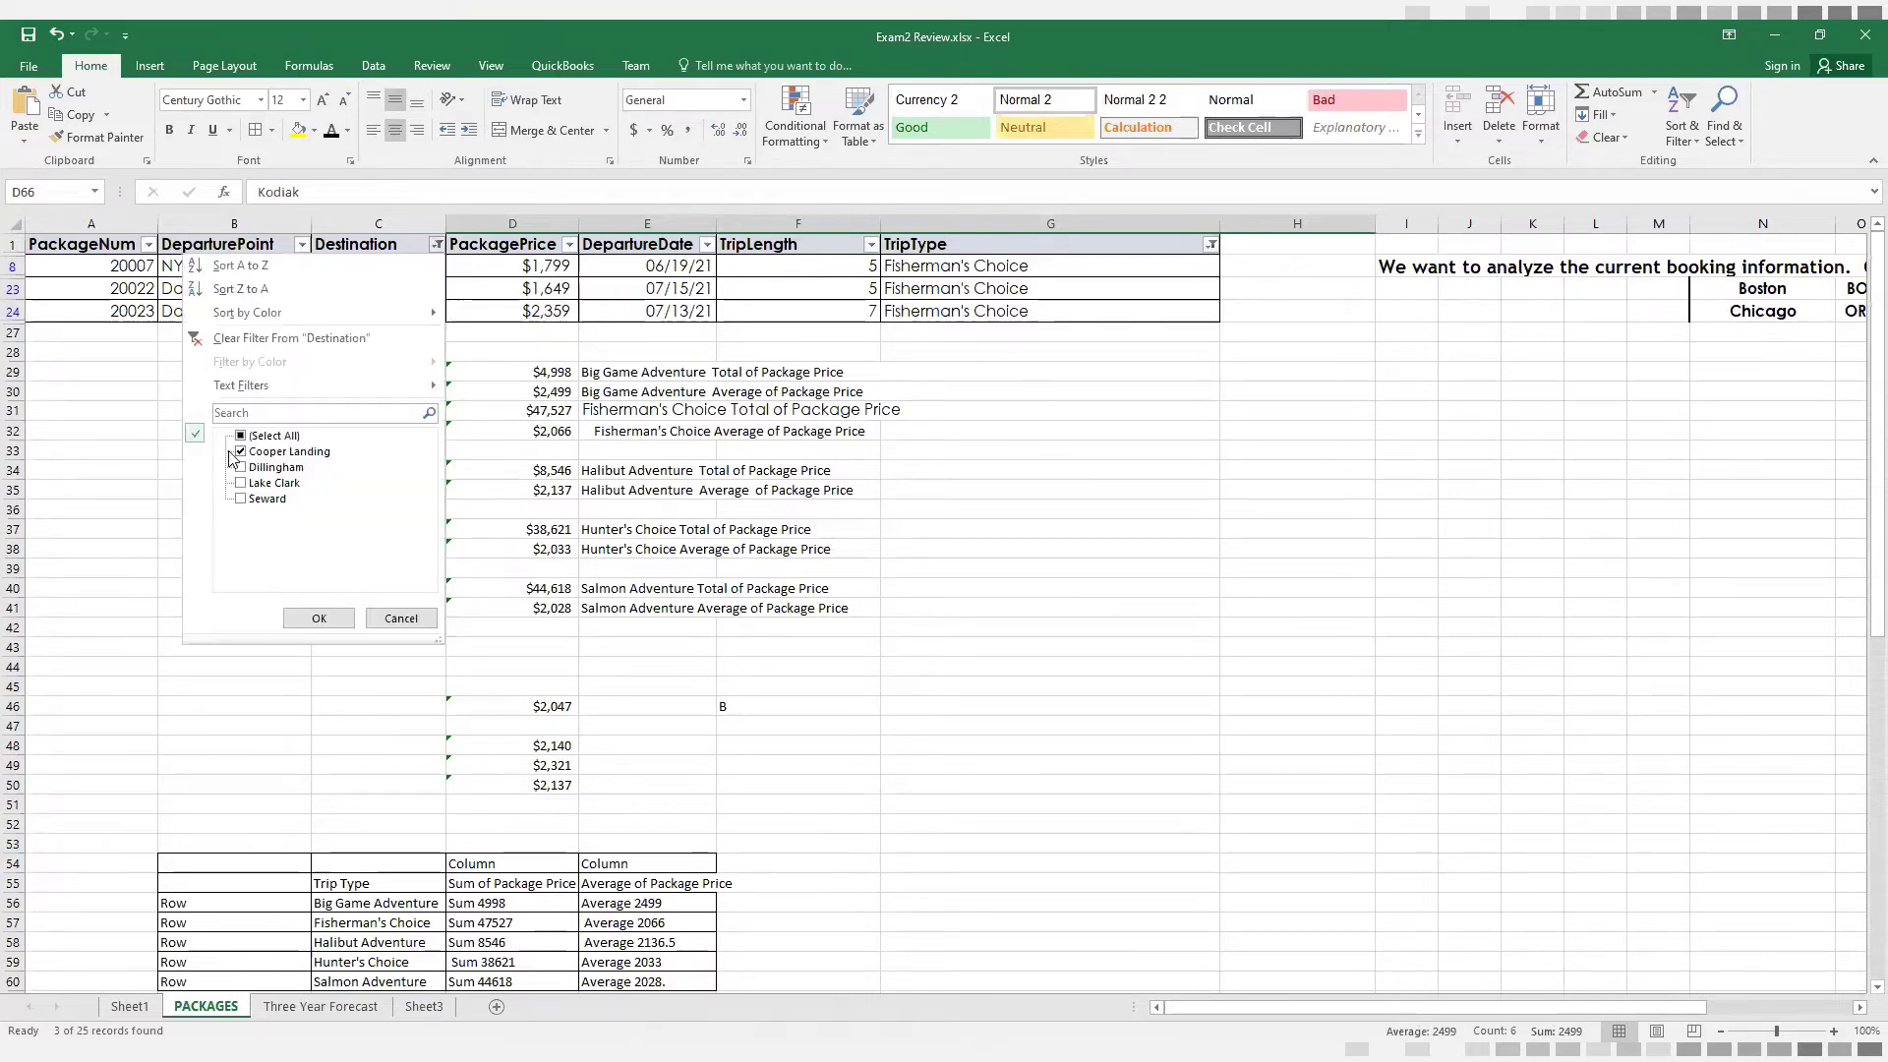
{"action": "left_click", "coordinate": [241, 435]}
{"action": "left_click", "coordinate": [298, 615]}
{"action": "left_click", "coordinate": [1210, 244]}
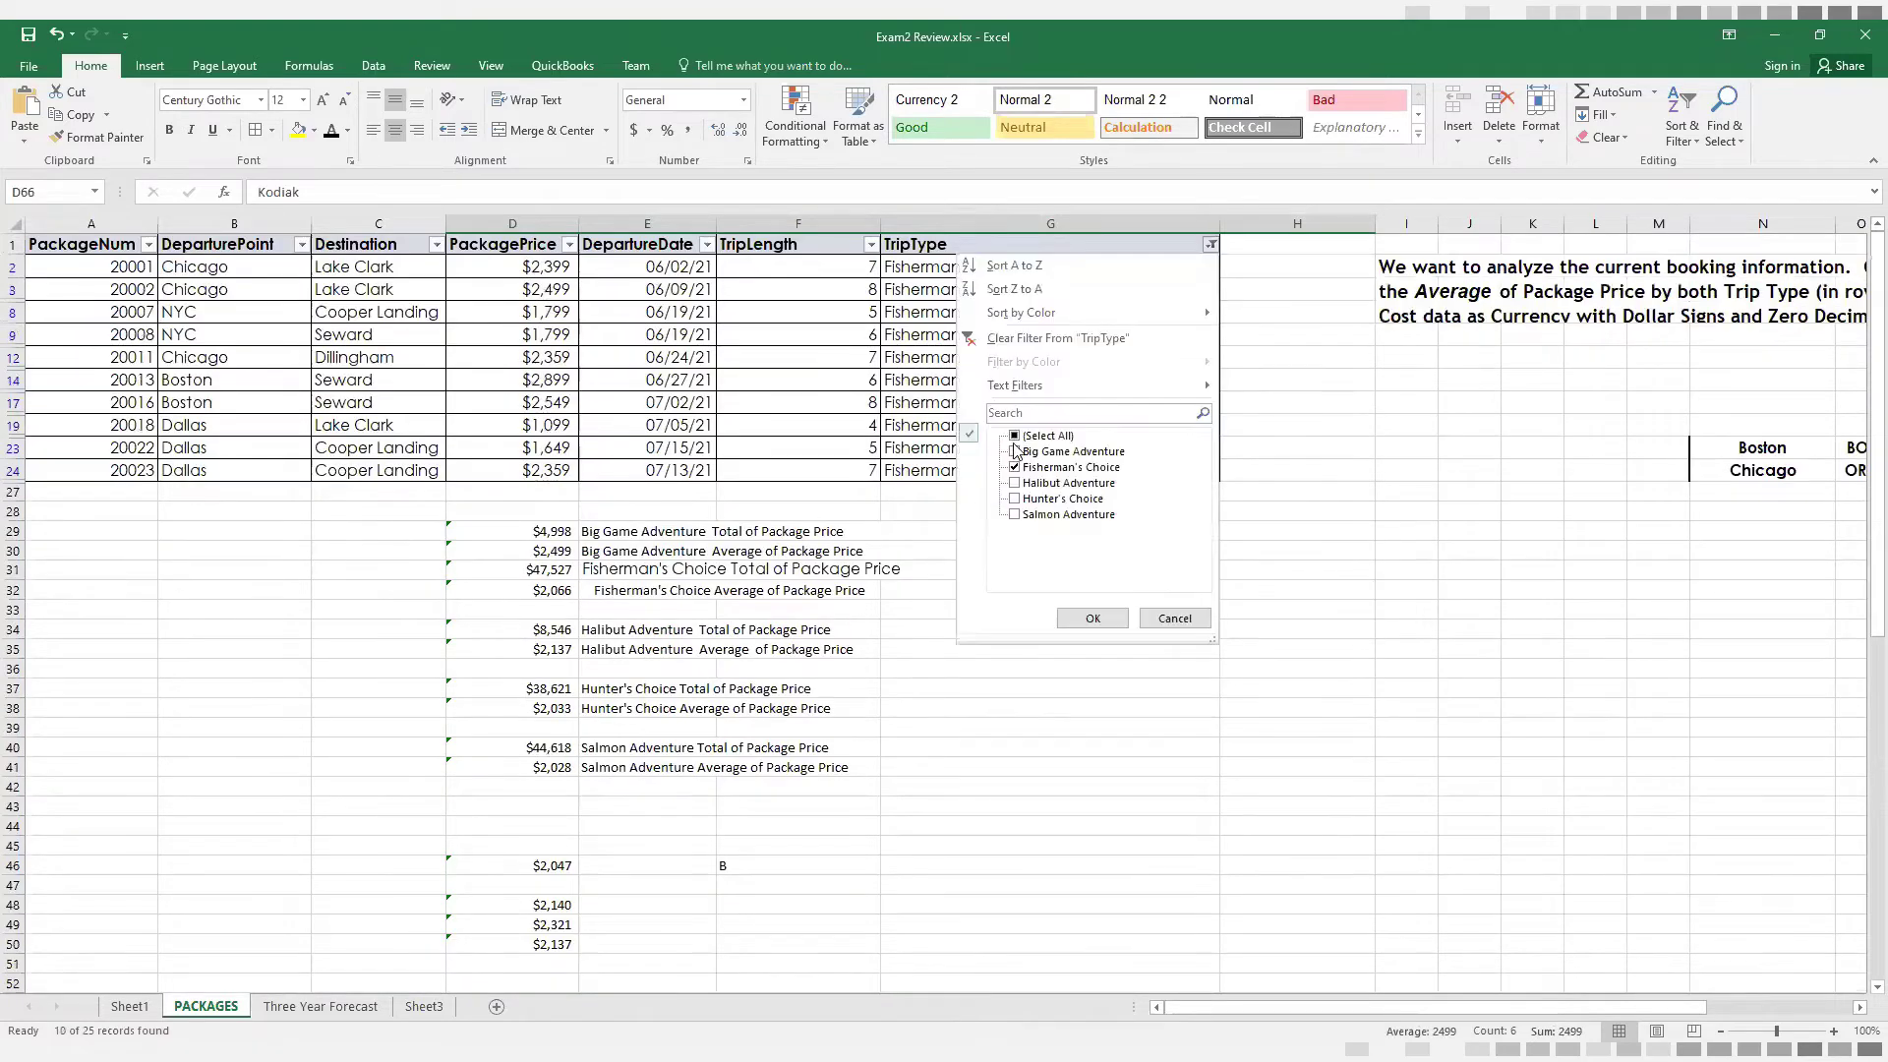
{"action": "left_click", "coordinate": [1045, 436]}
{"action": "key", "text": "Return"}
Create a PivotTable on a new worksheet from the package data in A1:G26, headers included
{"action": "left_click_drag", "start_coordinate": [76, 246], "coordinate": [1091, 812]}
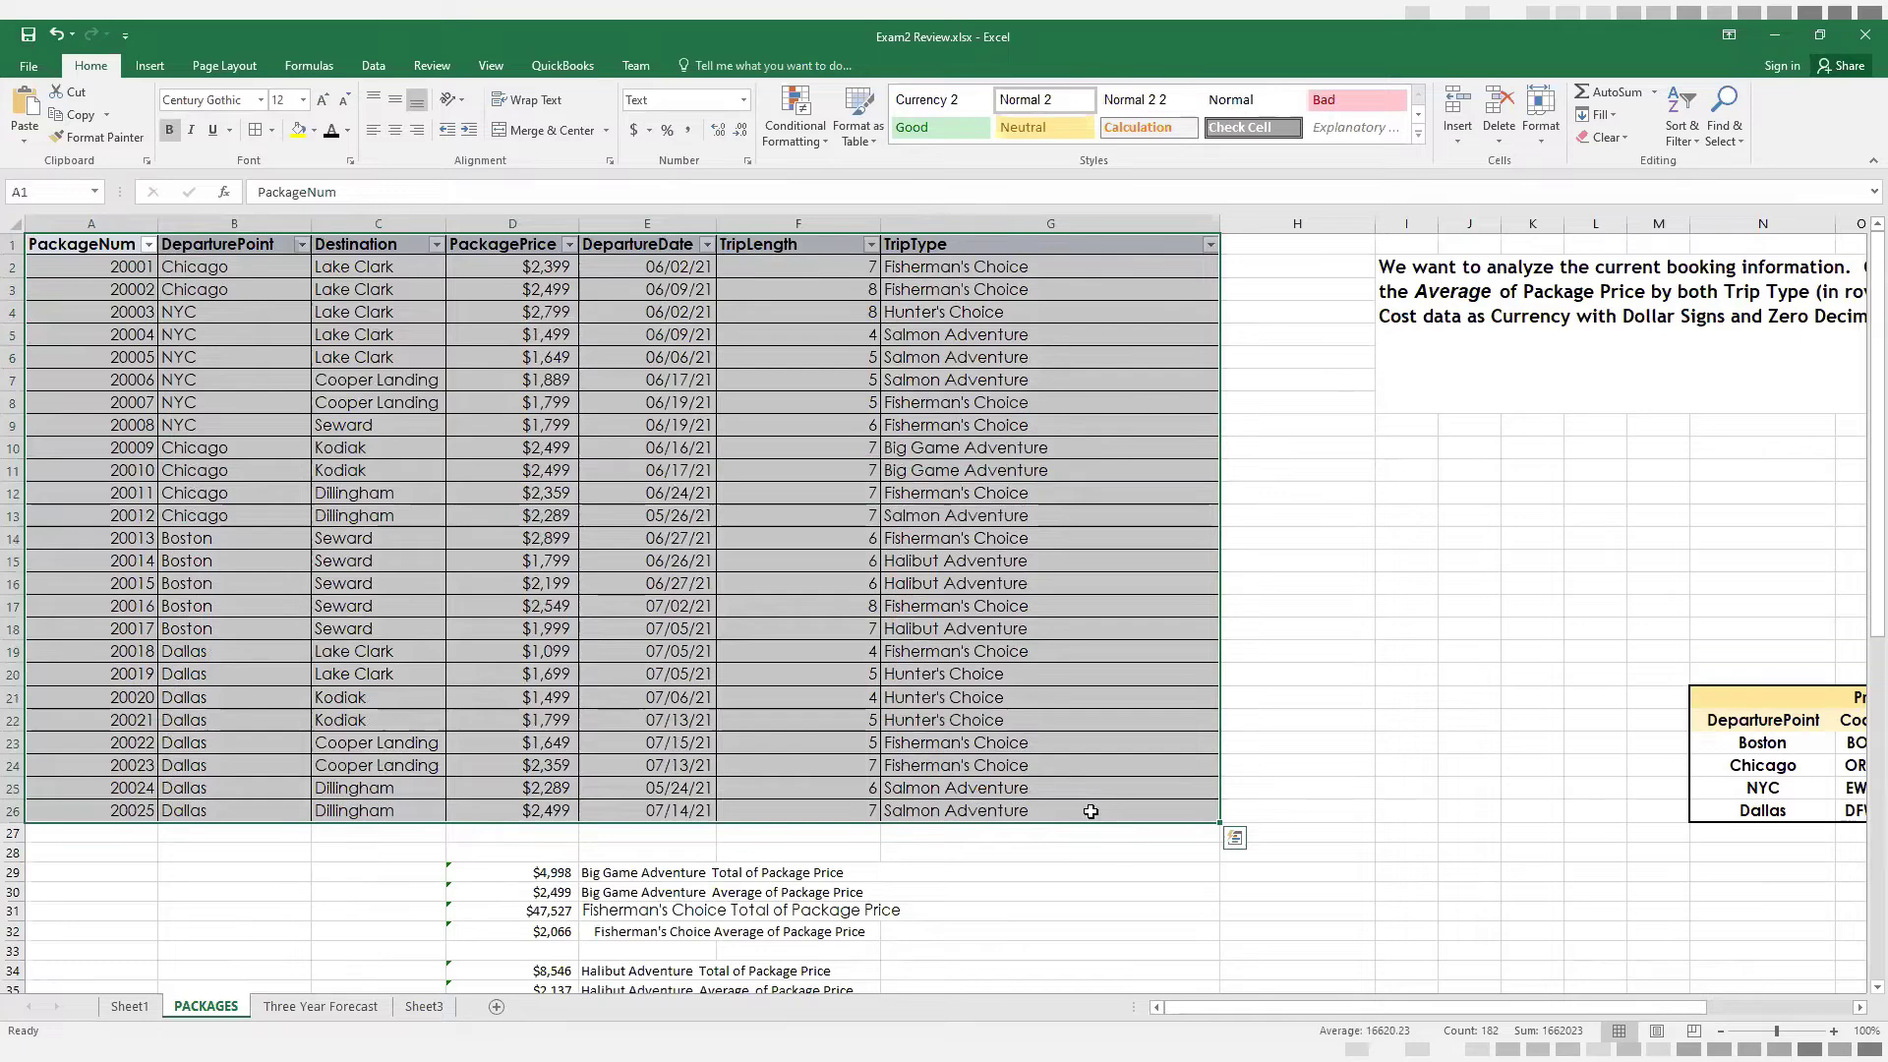
{"action": "left_click", "coordinate": [154, 69]}
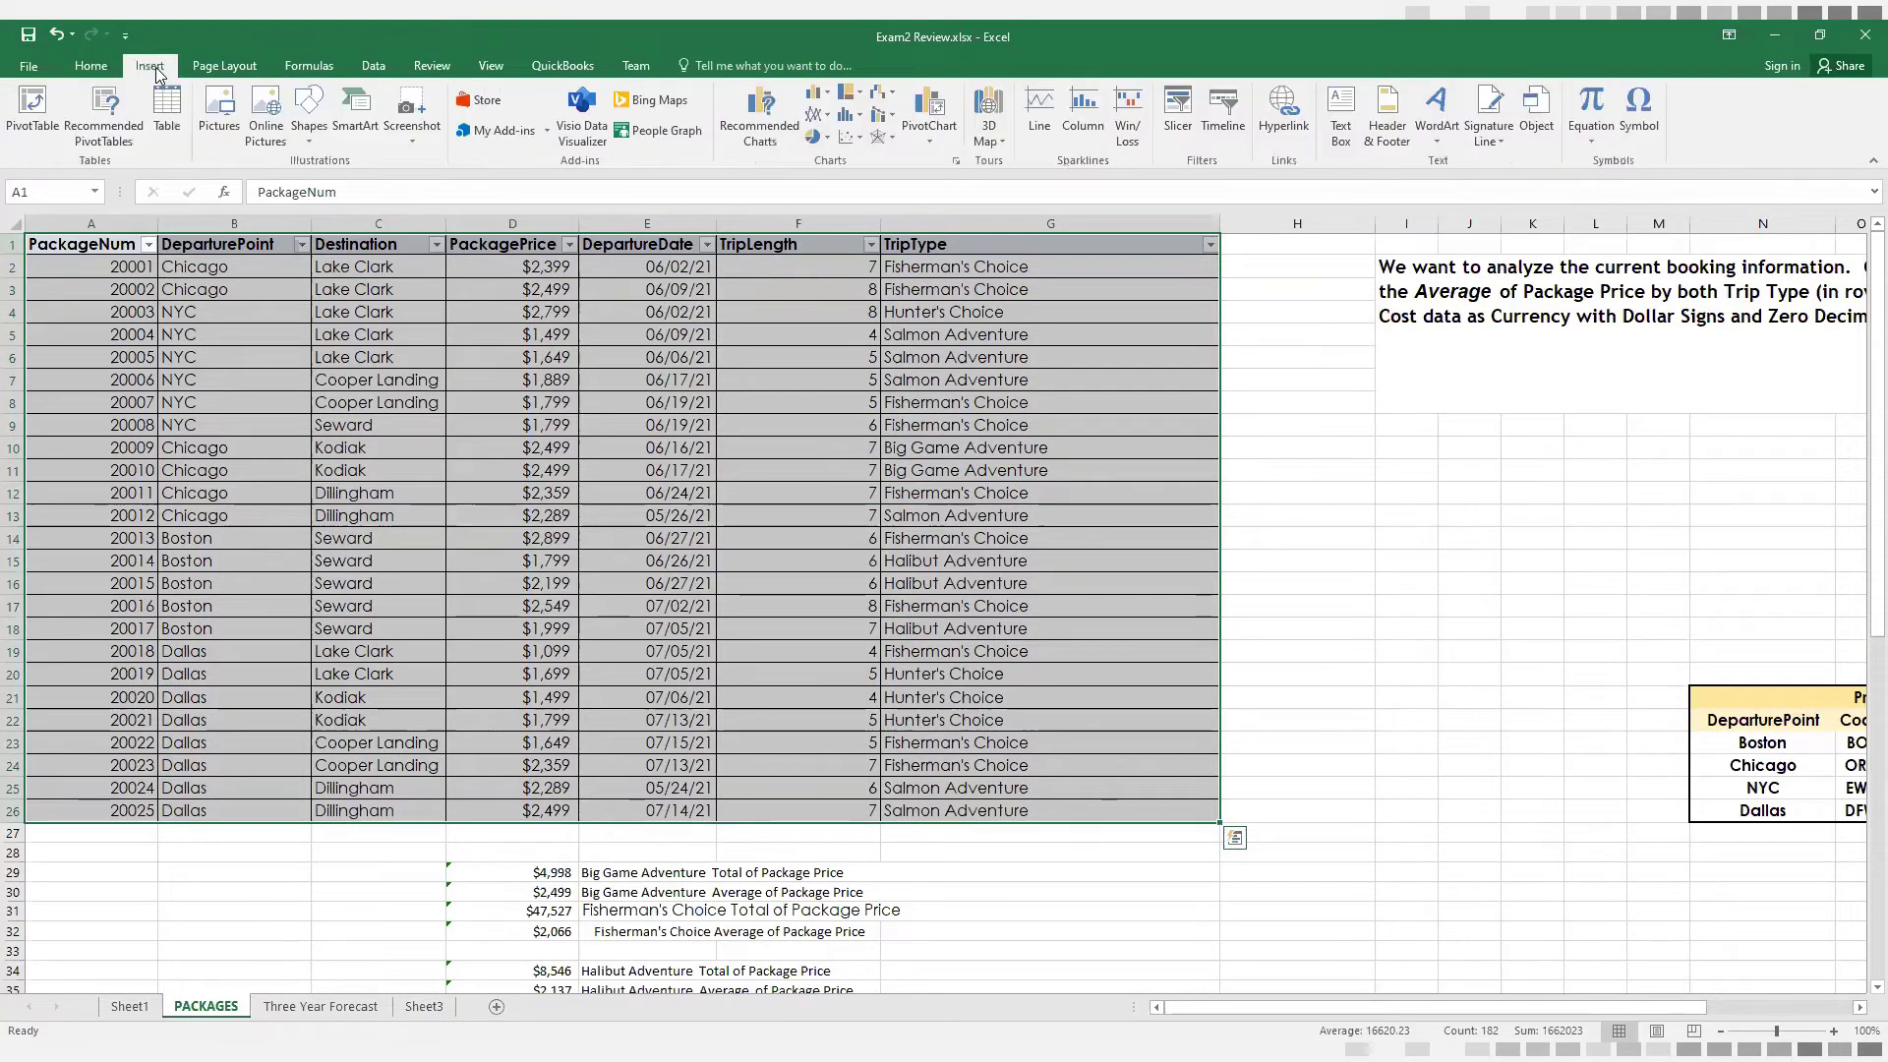
{"action": "left_click", "coordinate": [32, 102]}
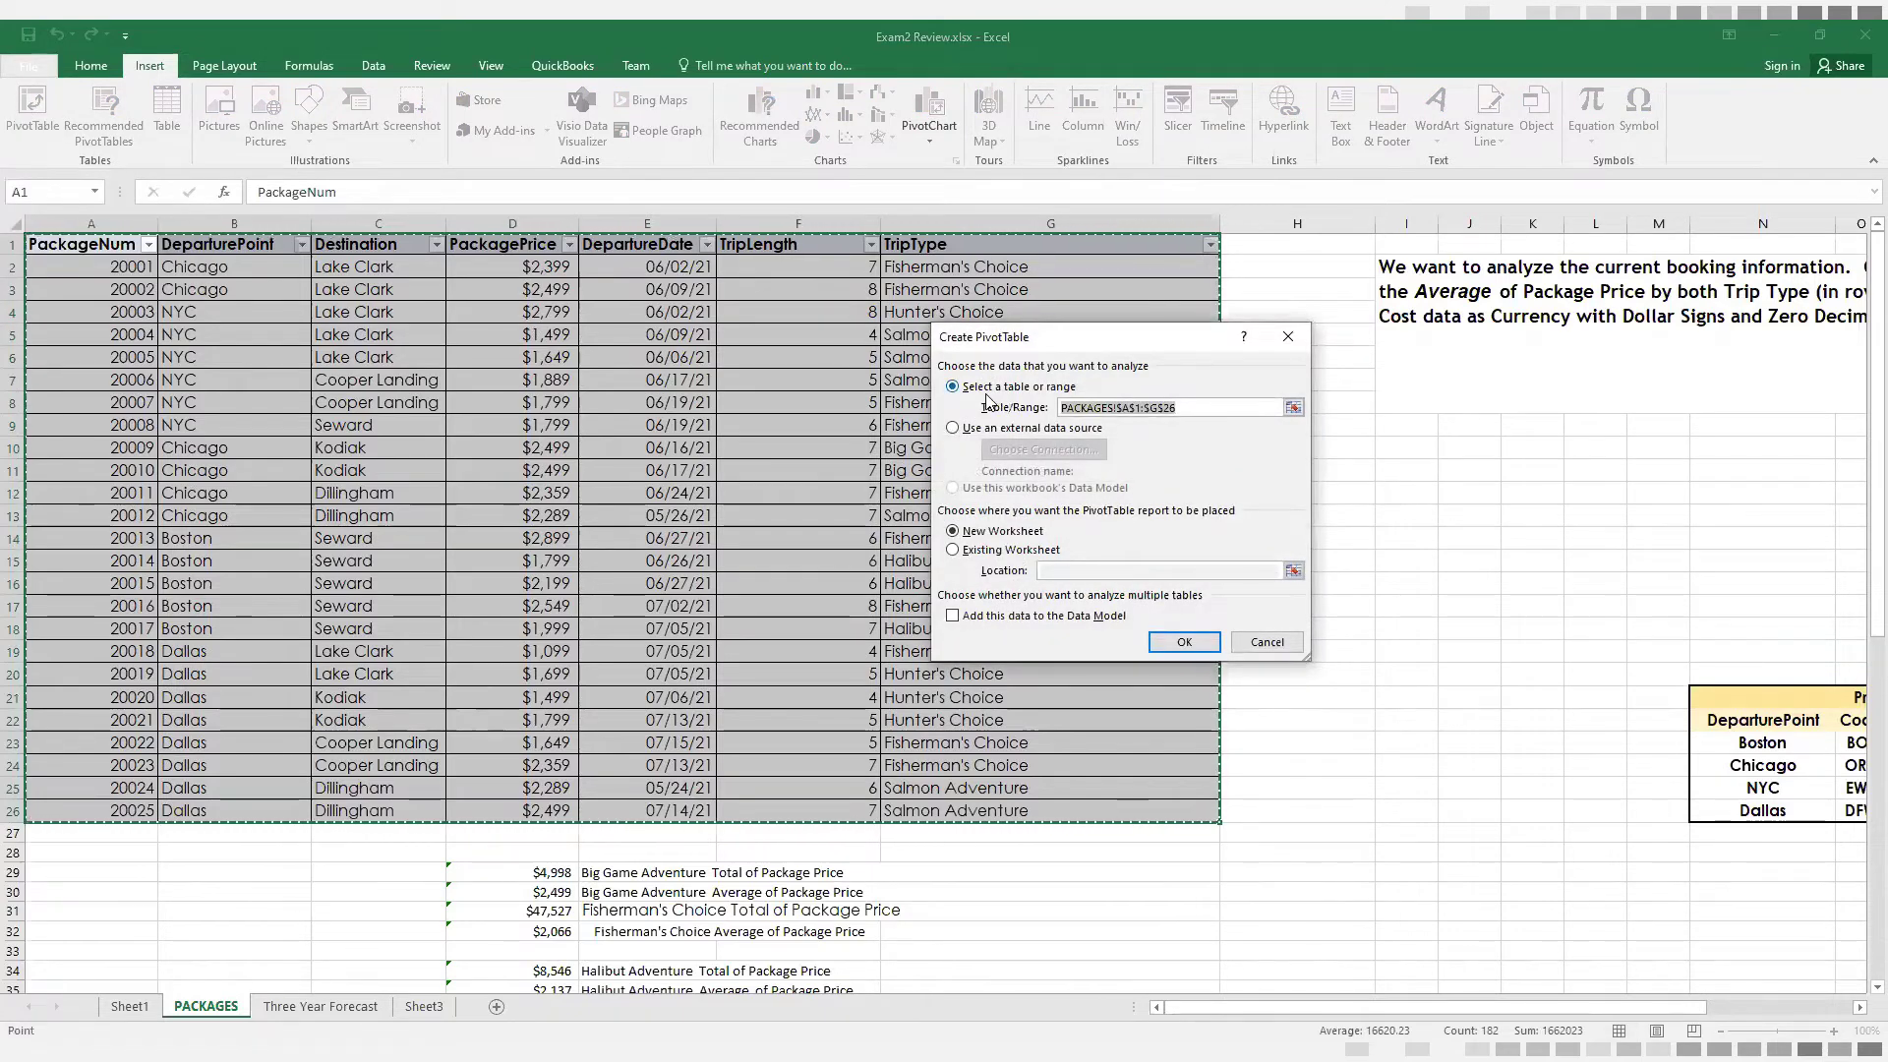
{"action": "left_click", "coordinate": [1187, 641]}
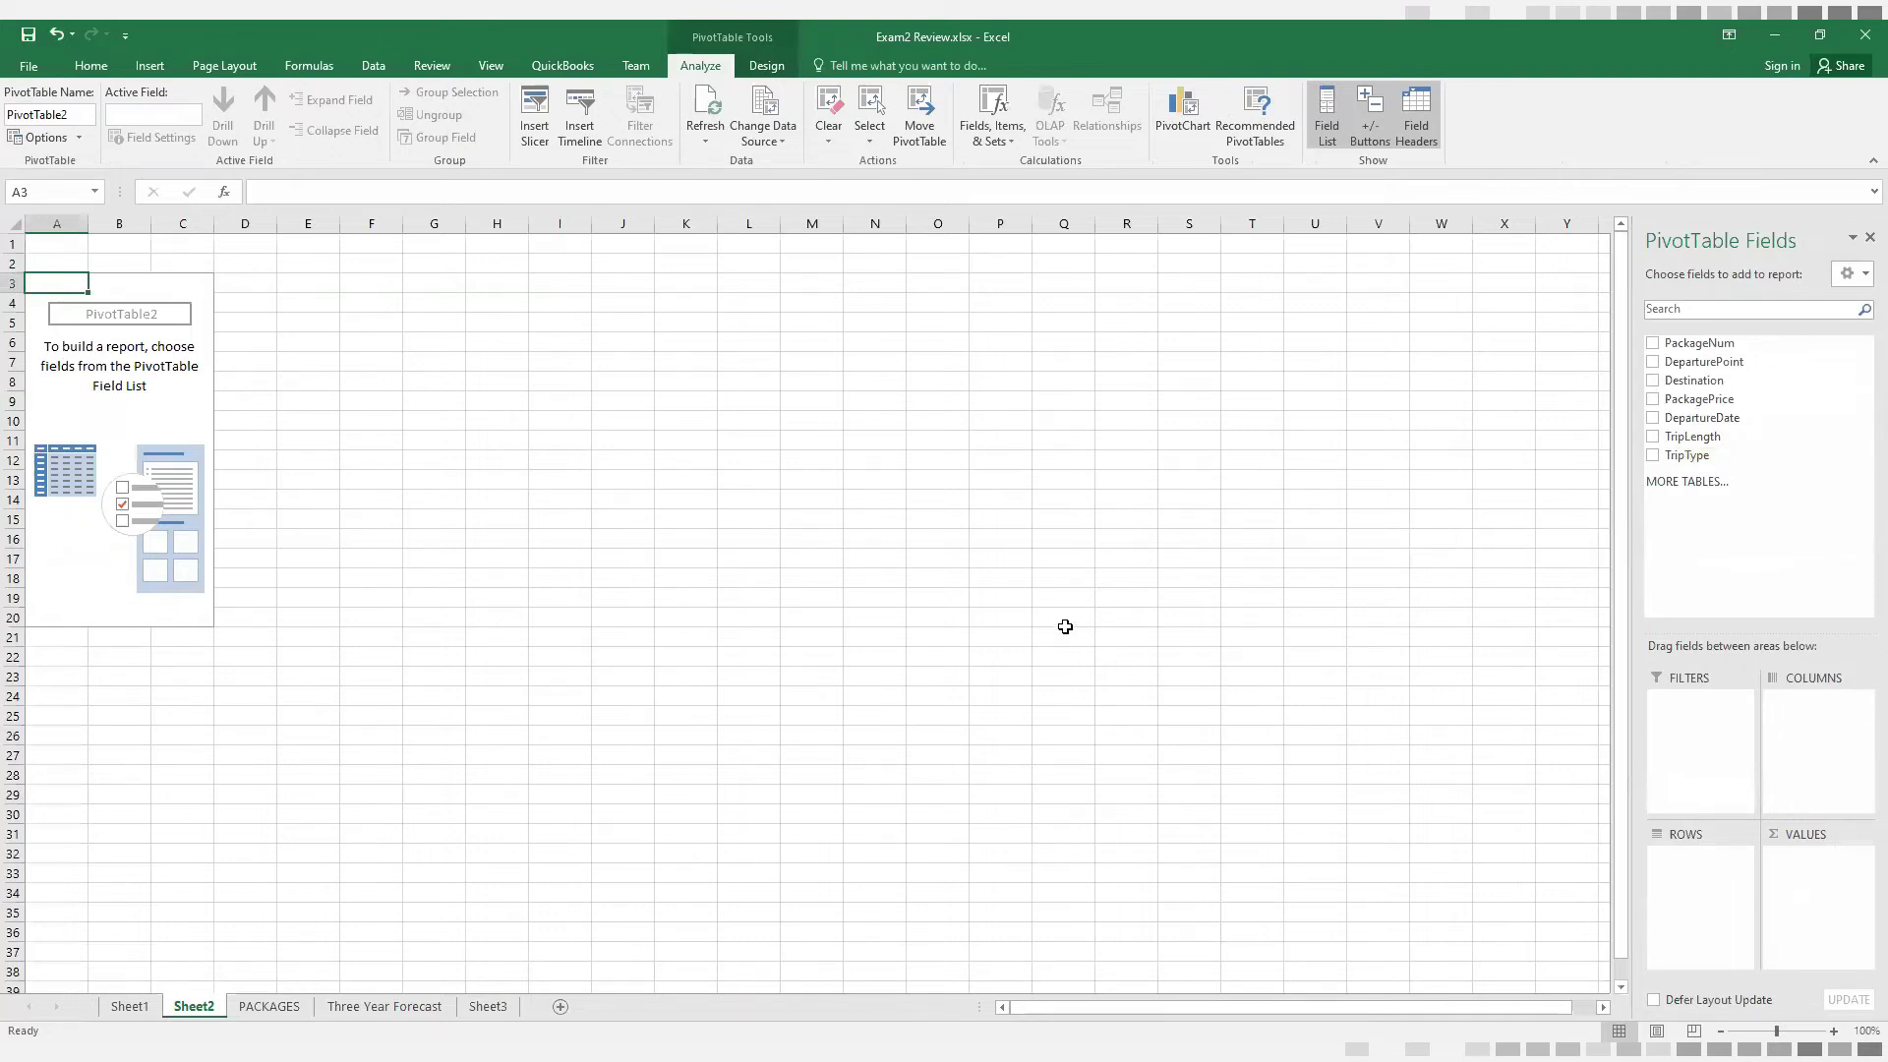
Return to the PACKAGES sheet and compare the Trip Type summary table's rows and columns with the PackagePrice values in D2:D26
{"action": "left_click", "coordinate": [261, 1008]}
{"action": "scroll", "coordinate": [1036, 806], "scroll_direction": "down", "scroll_amount": 11}
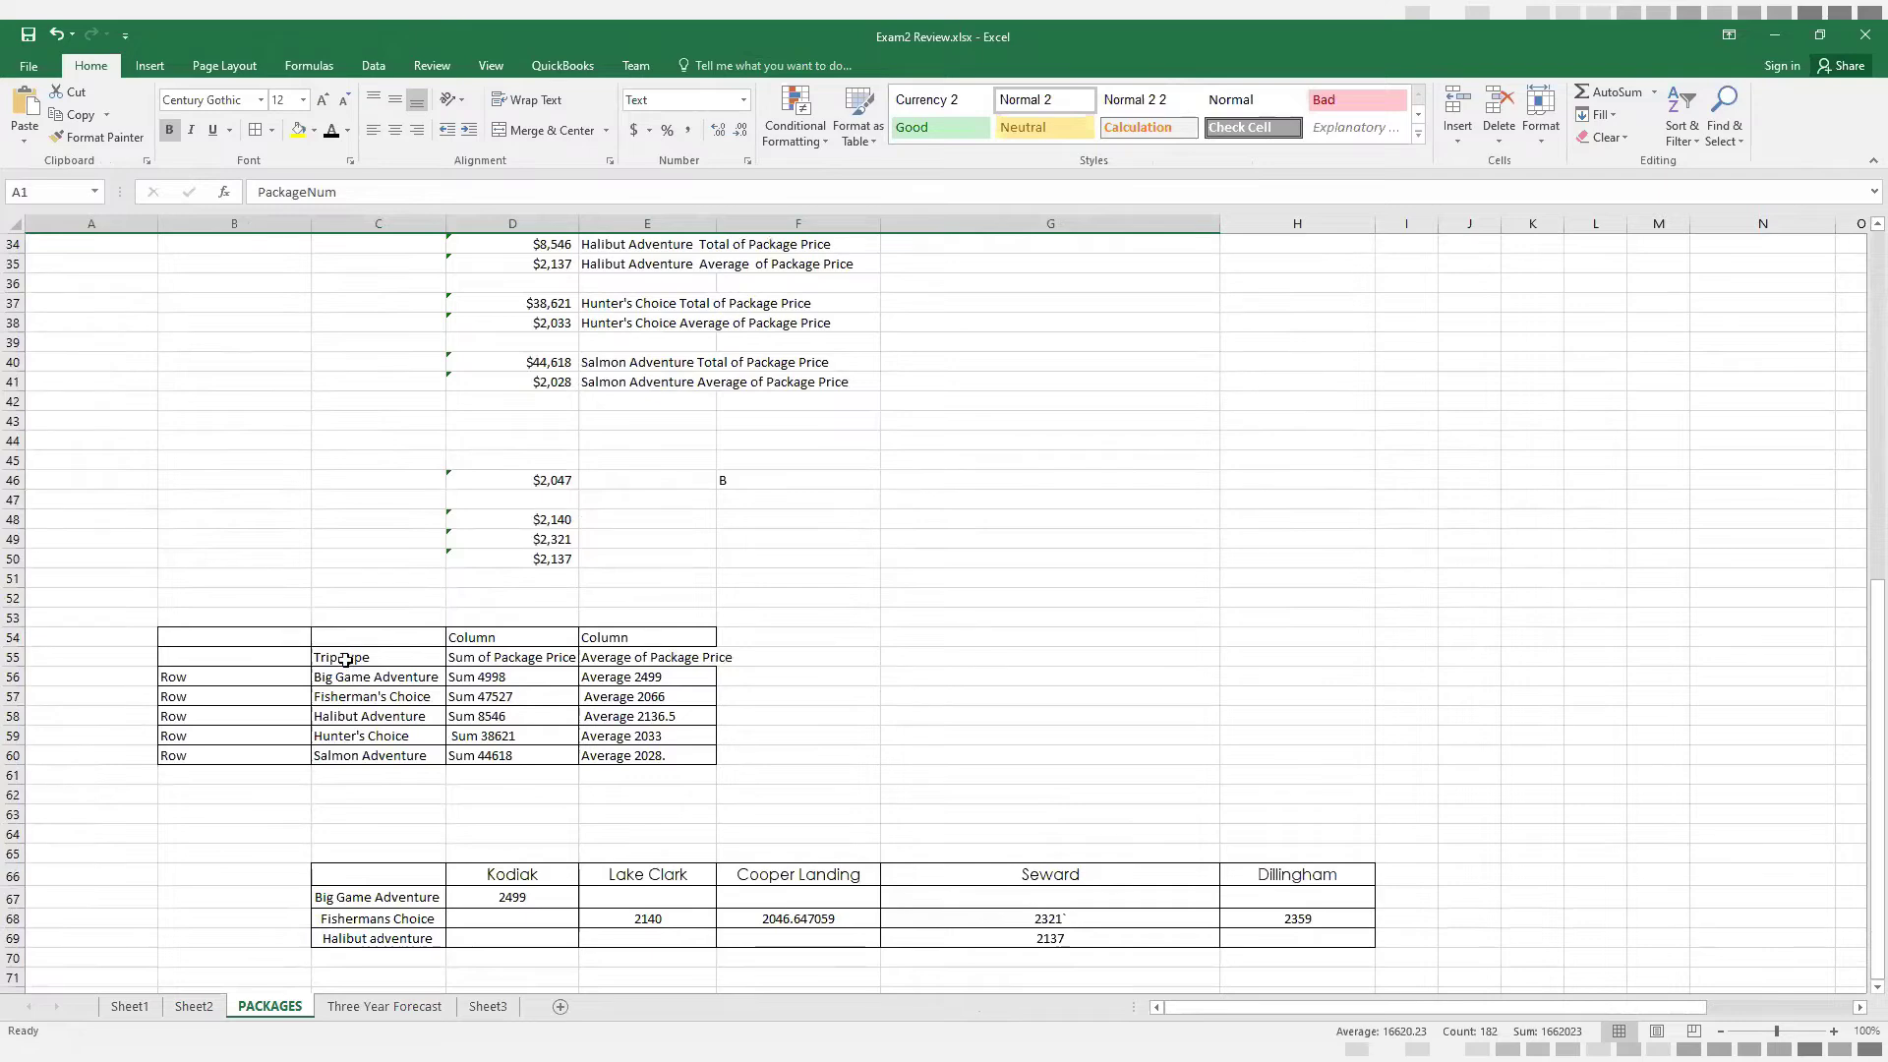
{"action": "left_click", "coordinate": [345, 659]}
{"action": "left_click", "coordinate": [345, 674]}
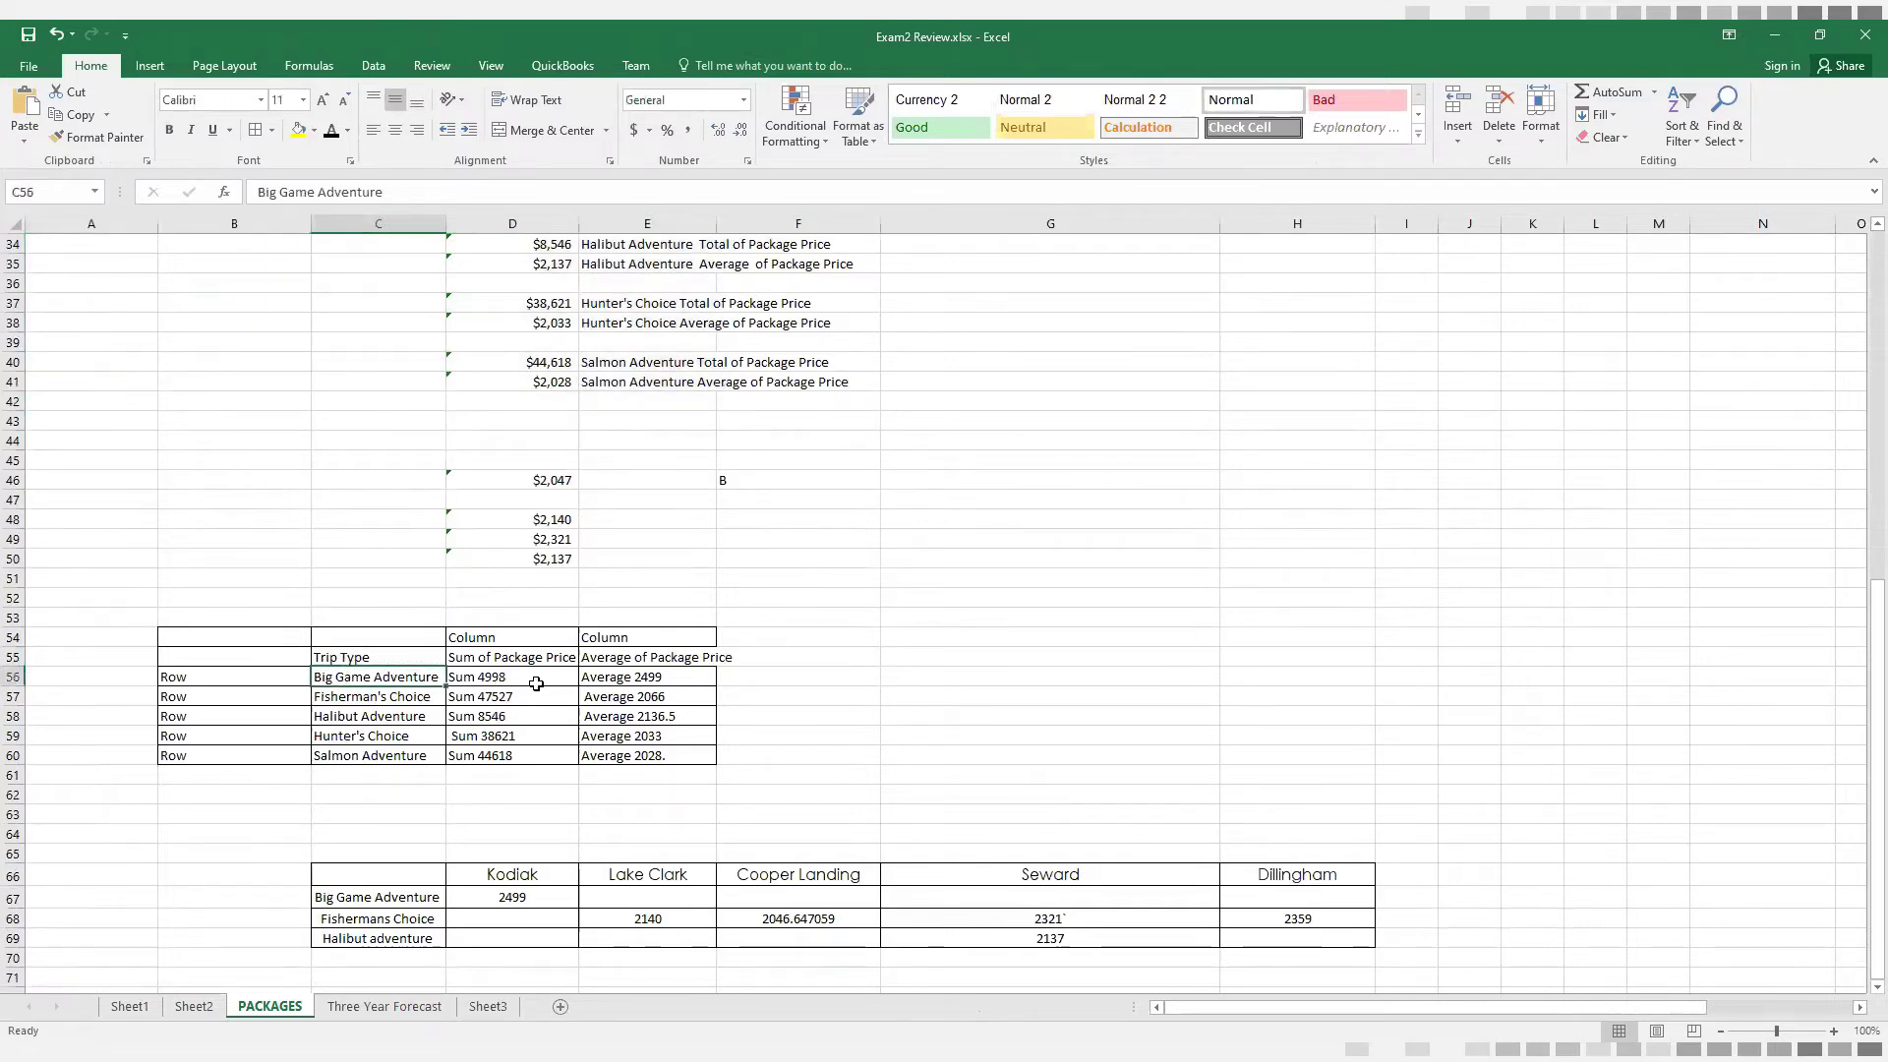
{"action": "left_click", "coordinate": [503, 657]}
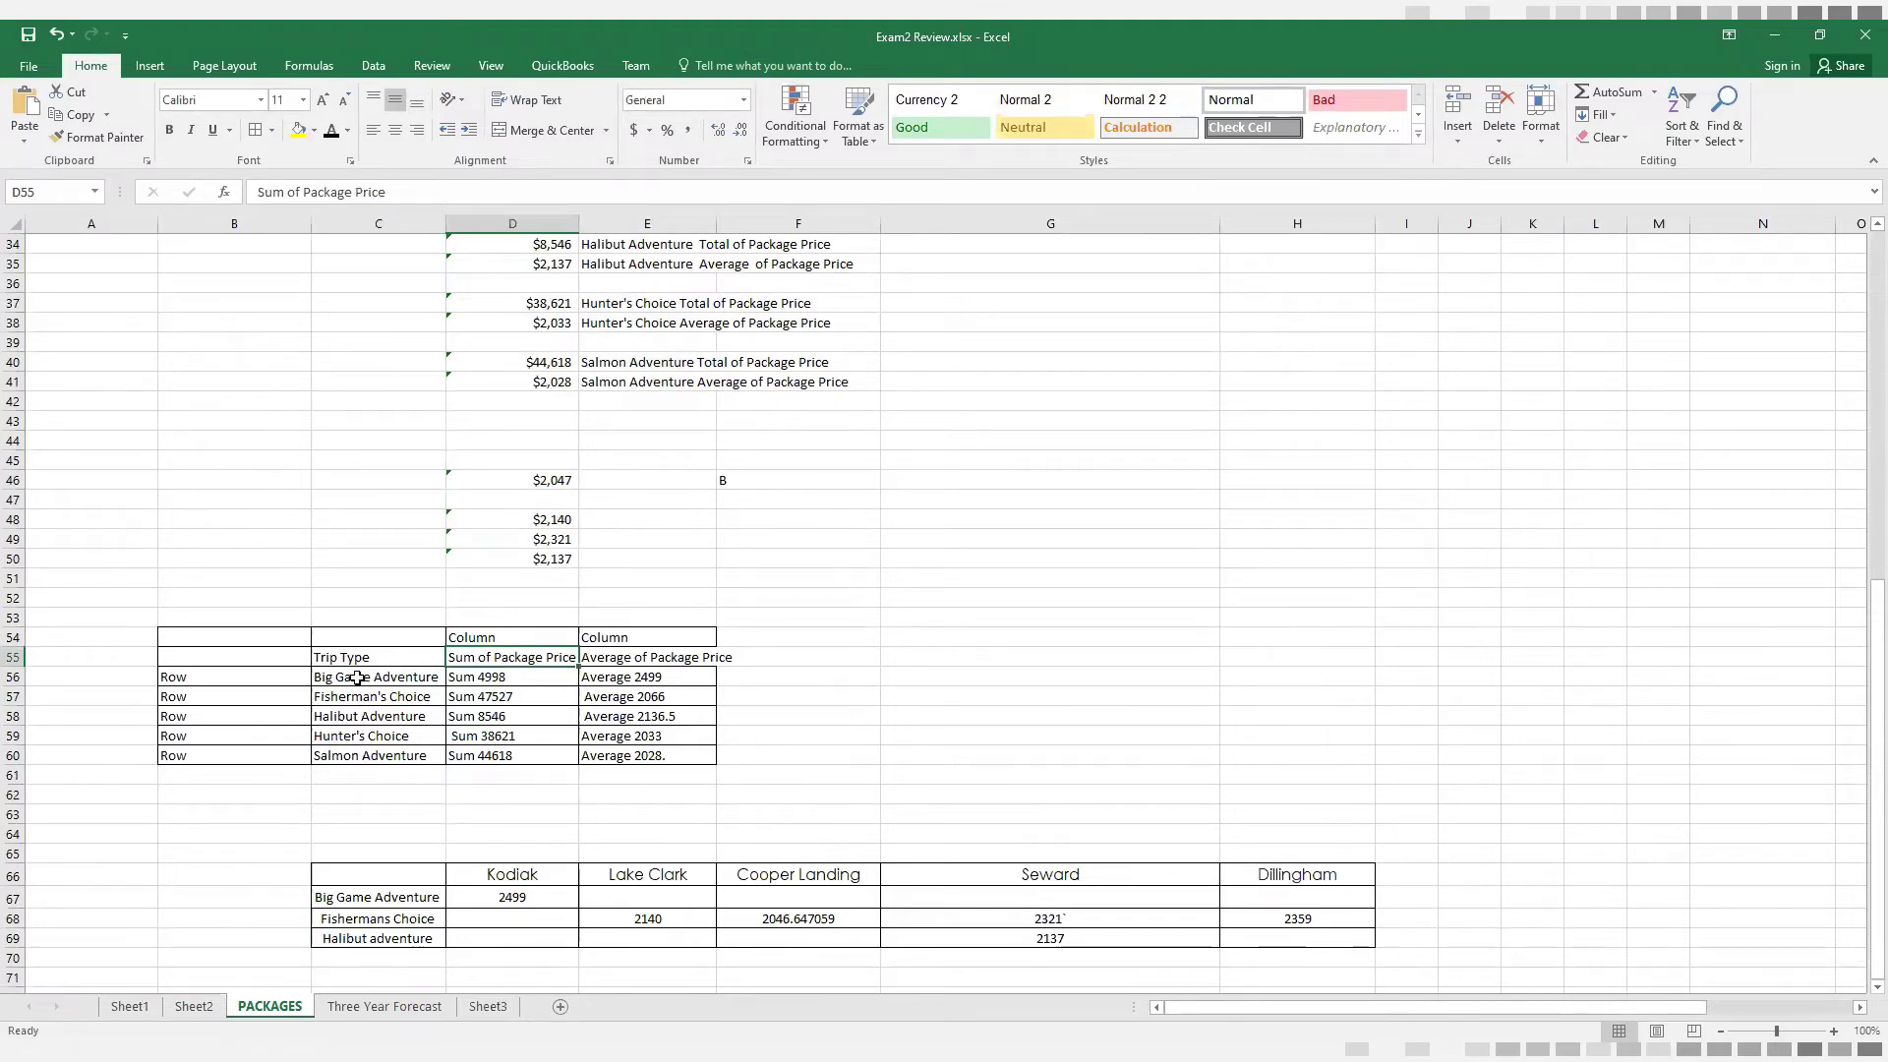
{"action": "left_click_drag", "start_coordinate": [357, 676], "coordinate": [357, 752]}
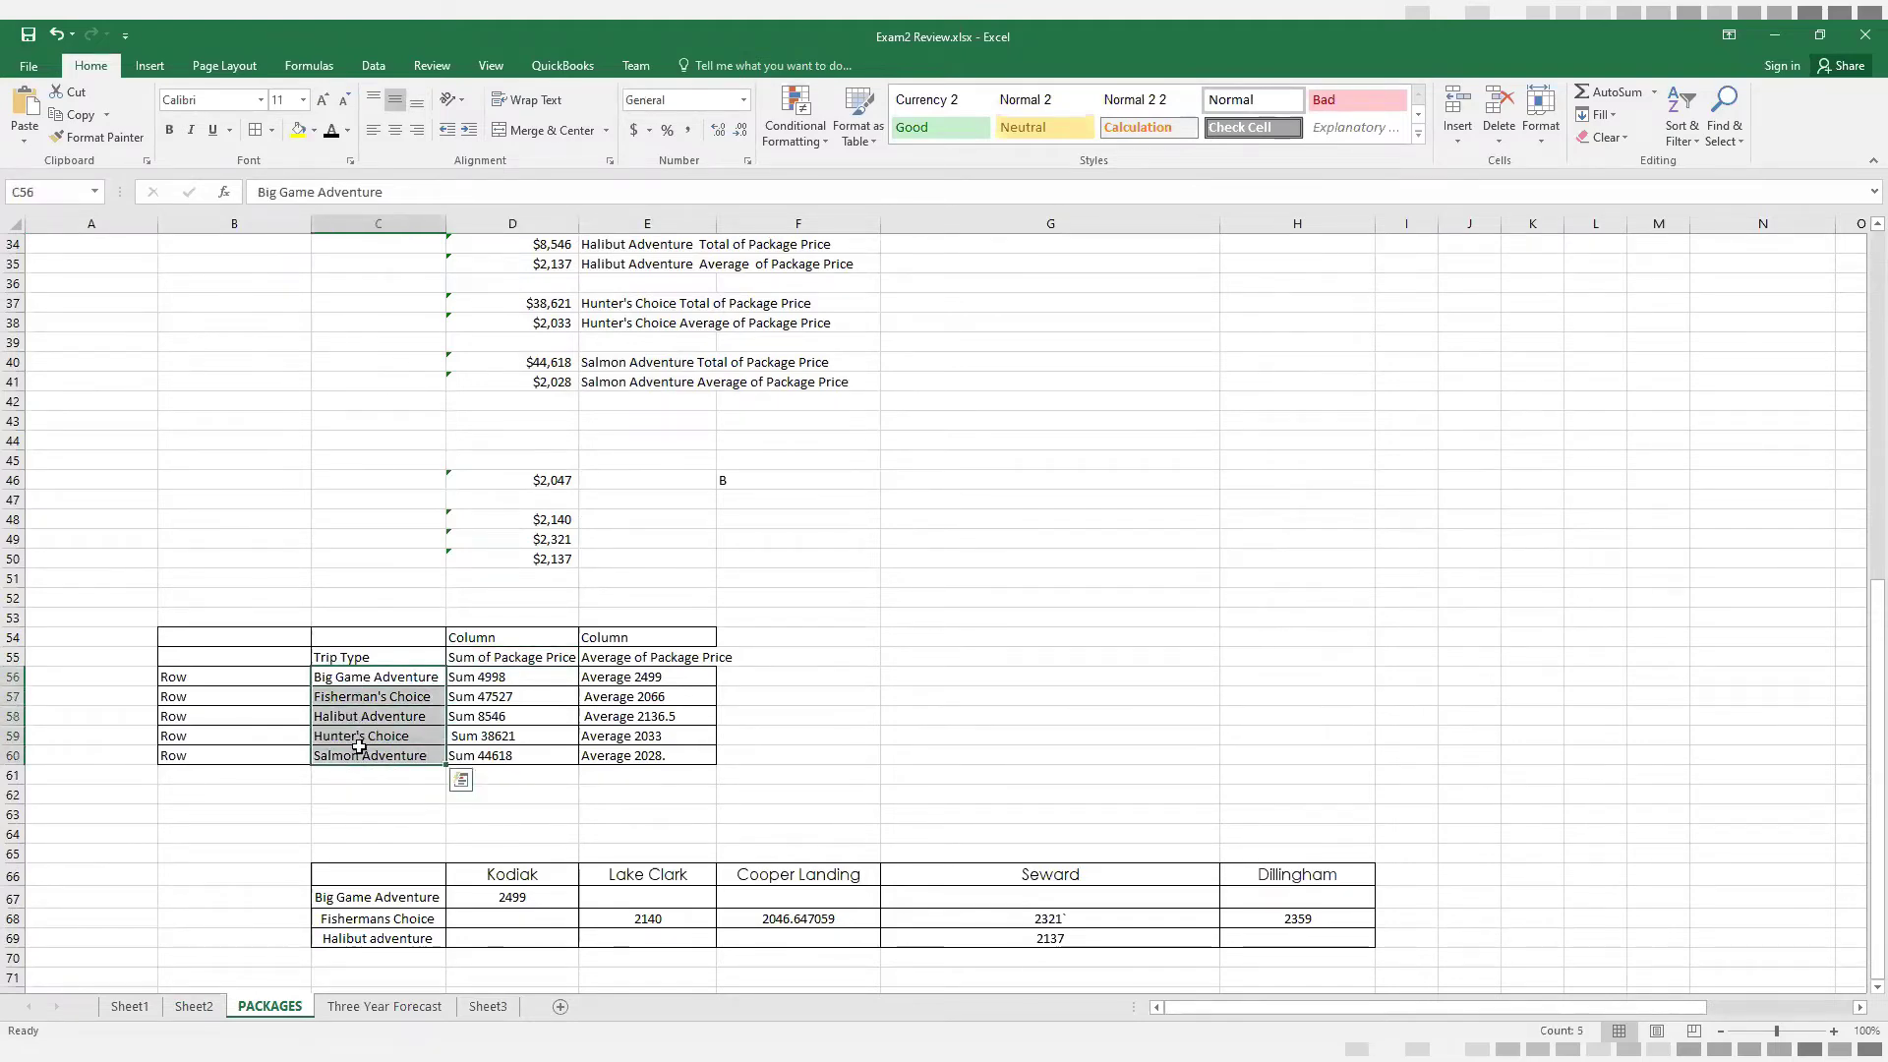
{"action": "left_click", "coordinate": [477, 660]}
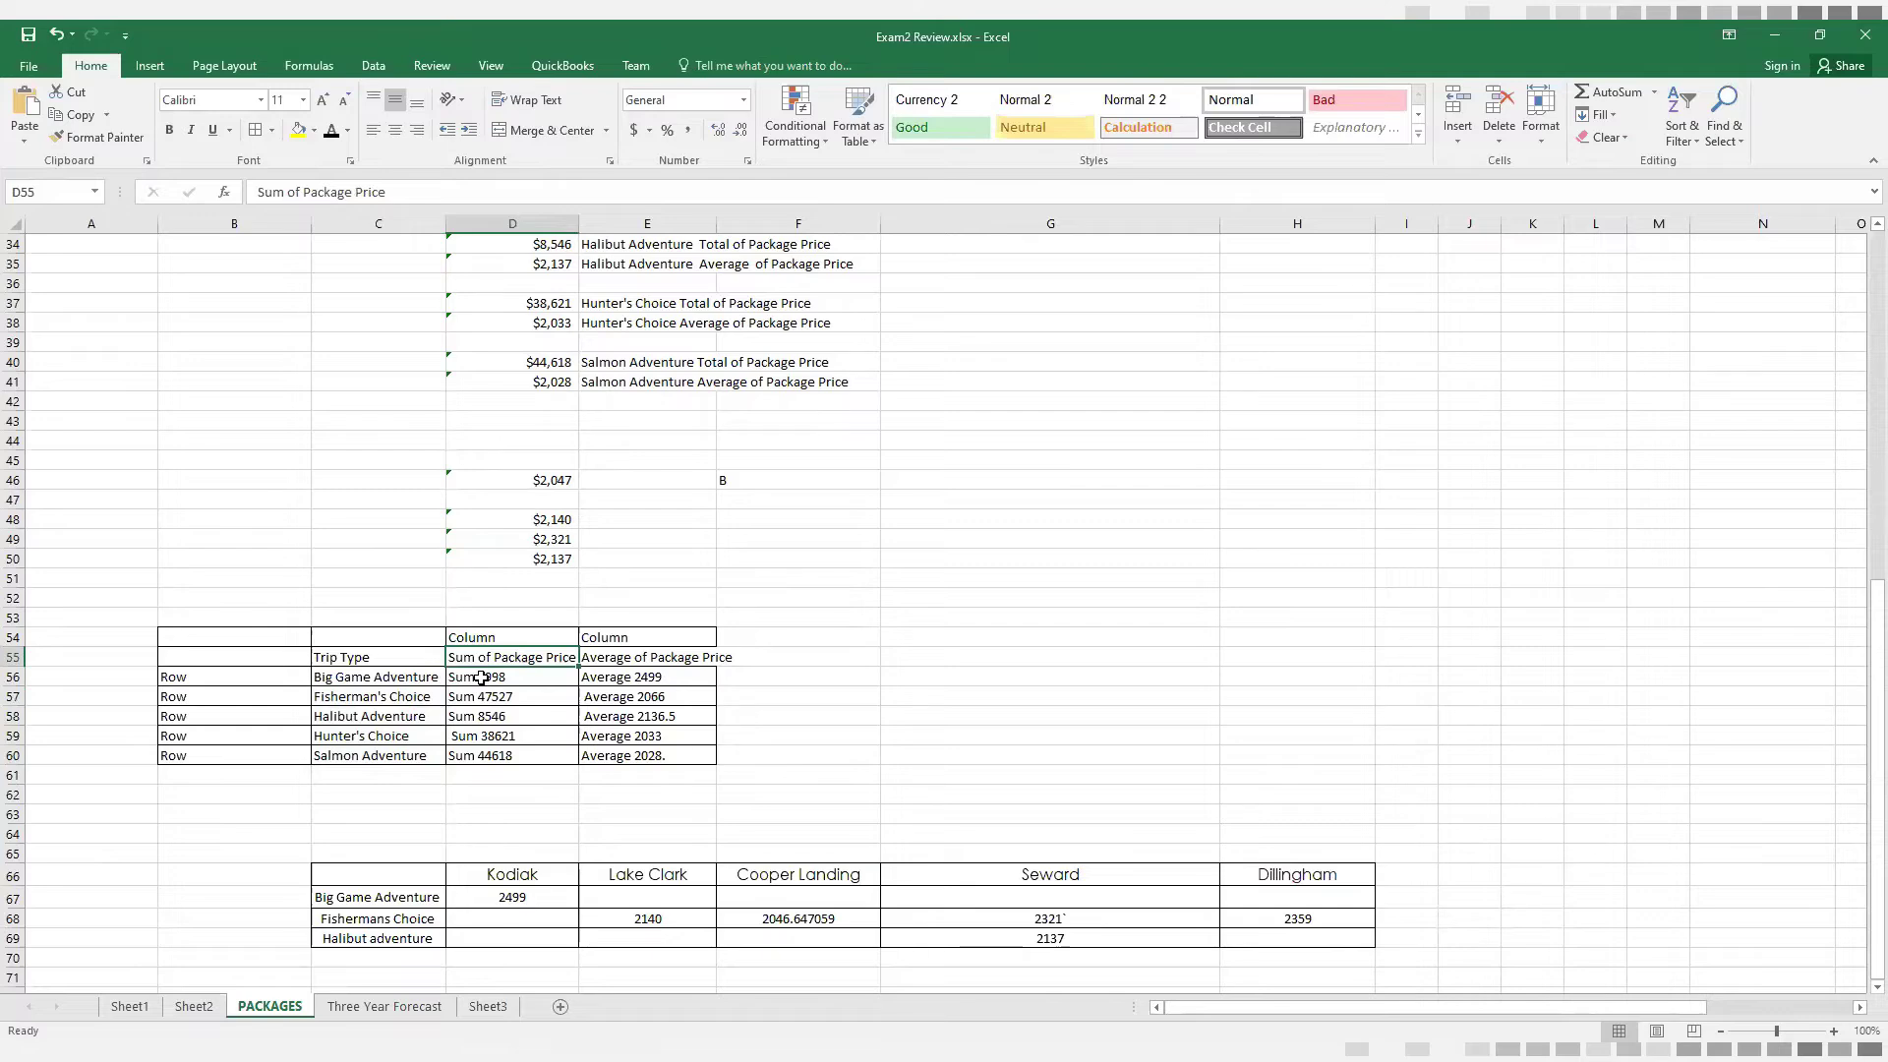
{"action": "left_click", "coordinate": [481, 677]}
{"action": "scroll", "coordinate": [719, 637], "scroll_direction": "up", "scroll_amount": 11}
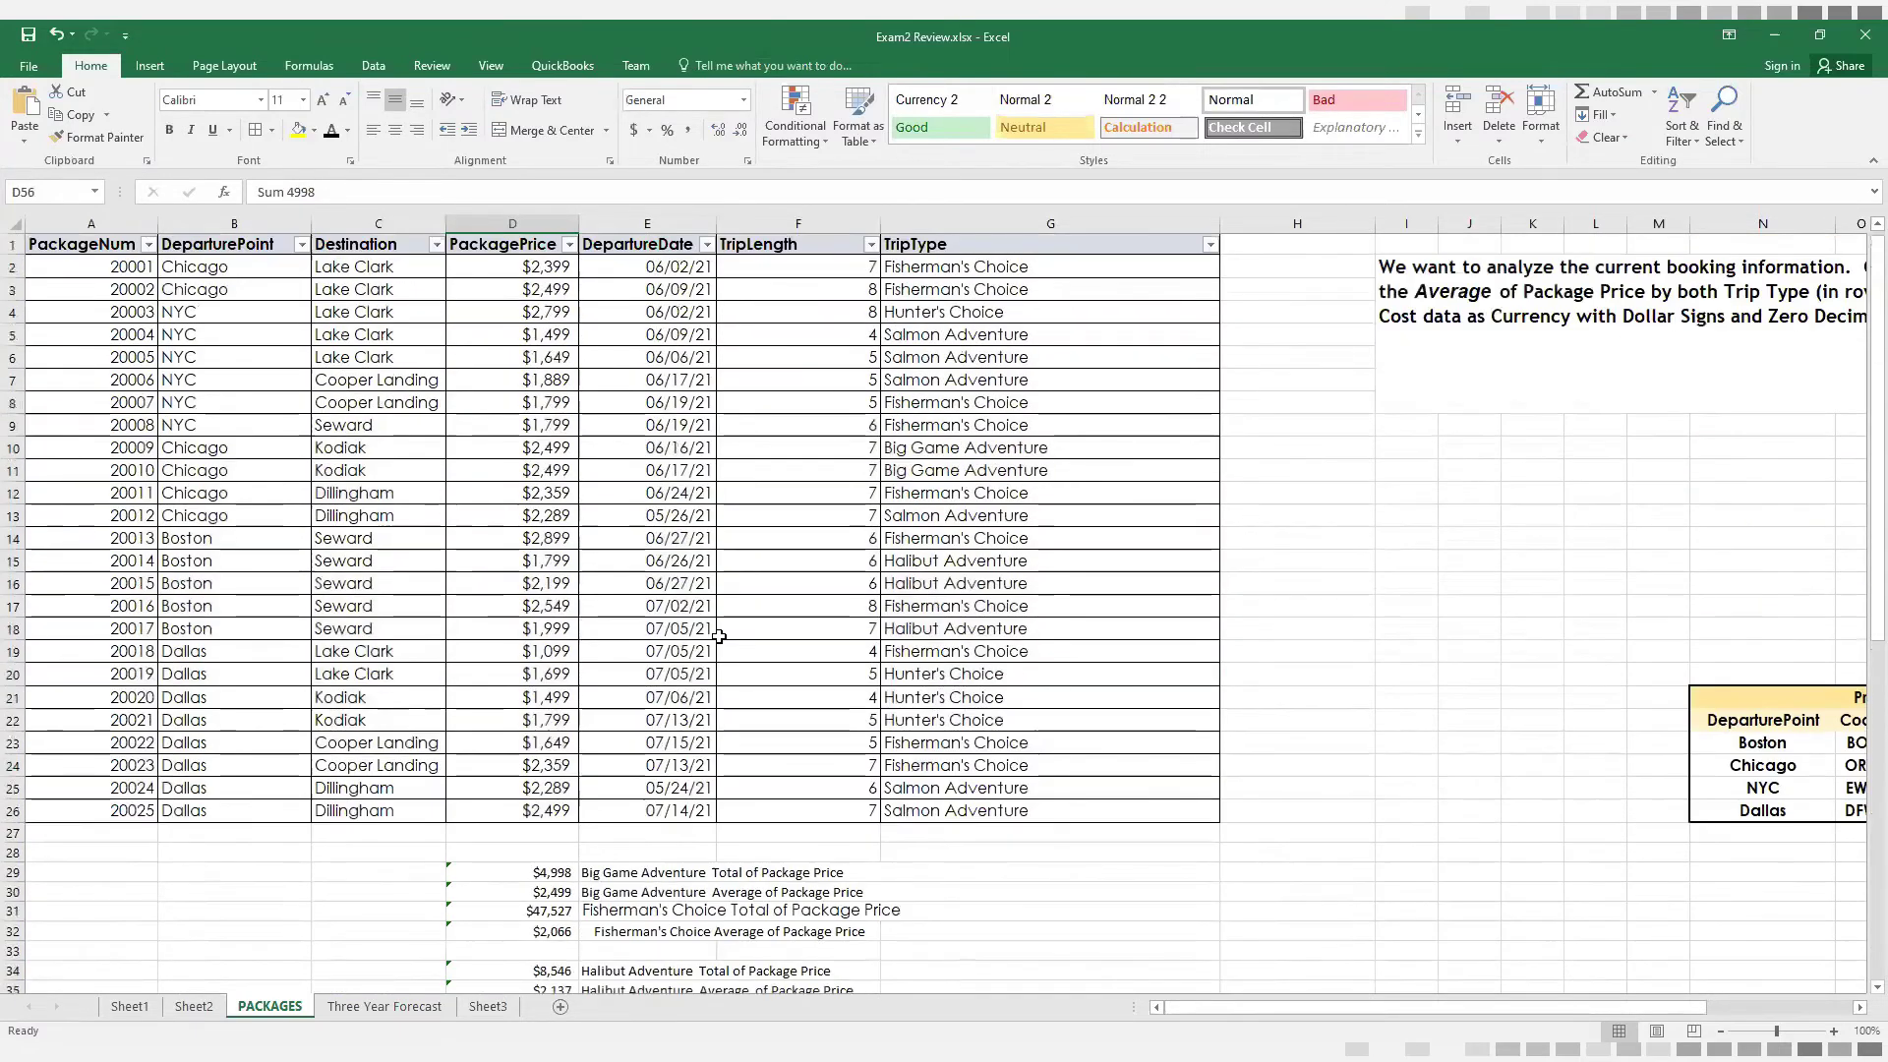
{"action": "left_click_drag", "start_coordinate": [522, 267], "coordinate": [512, 812]}
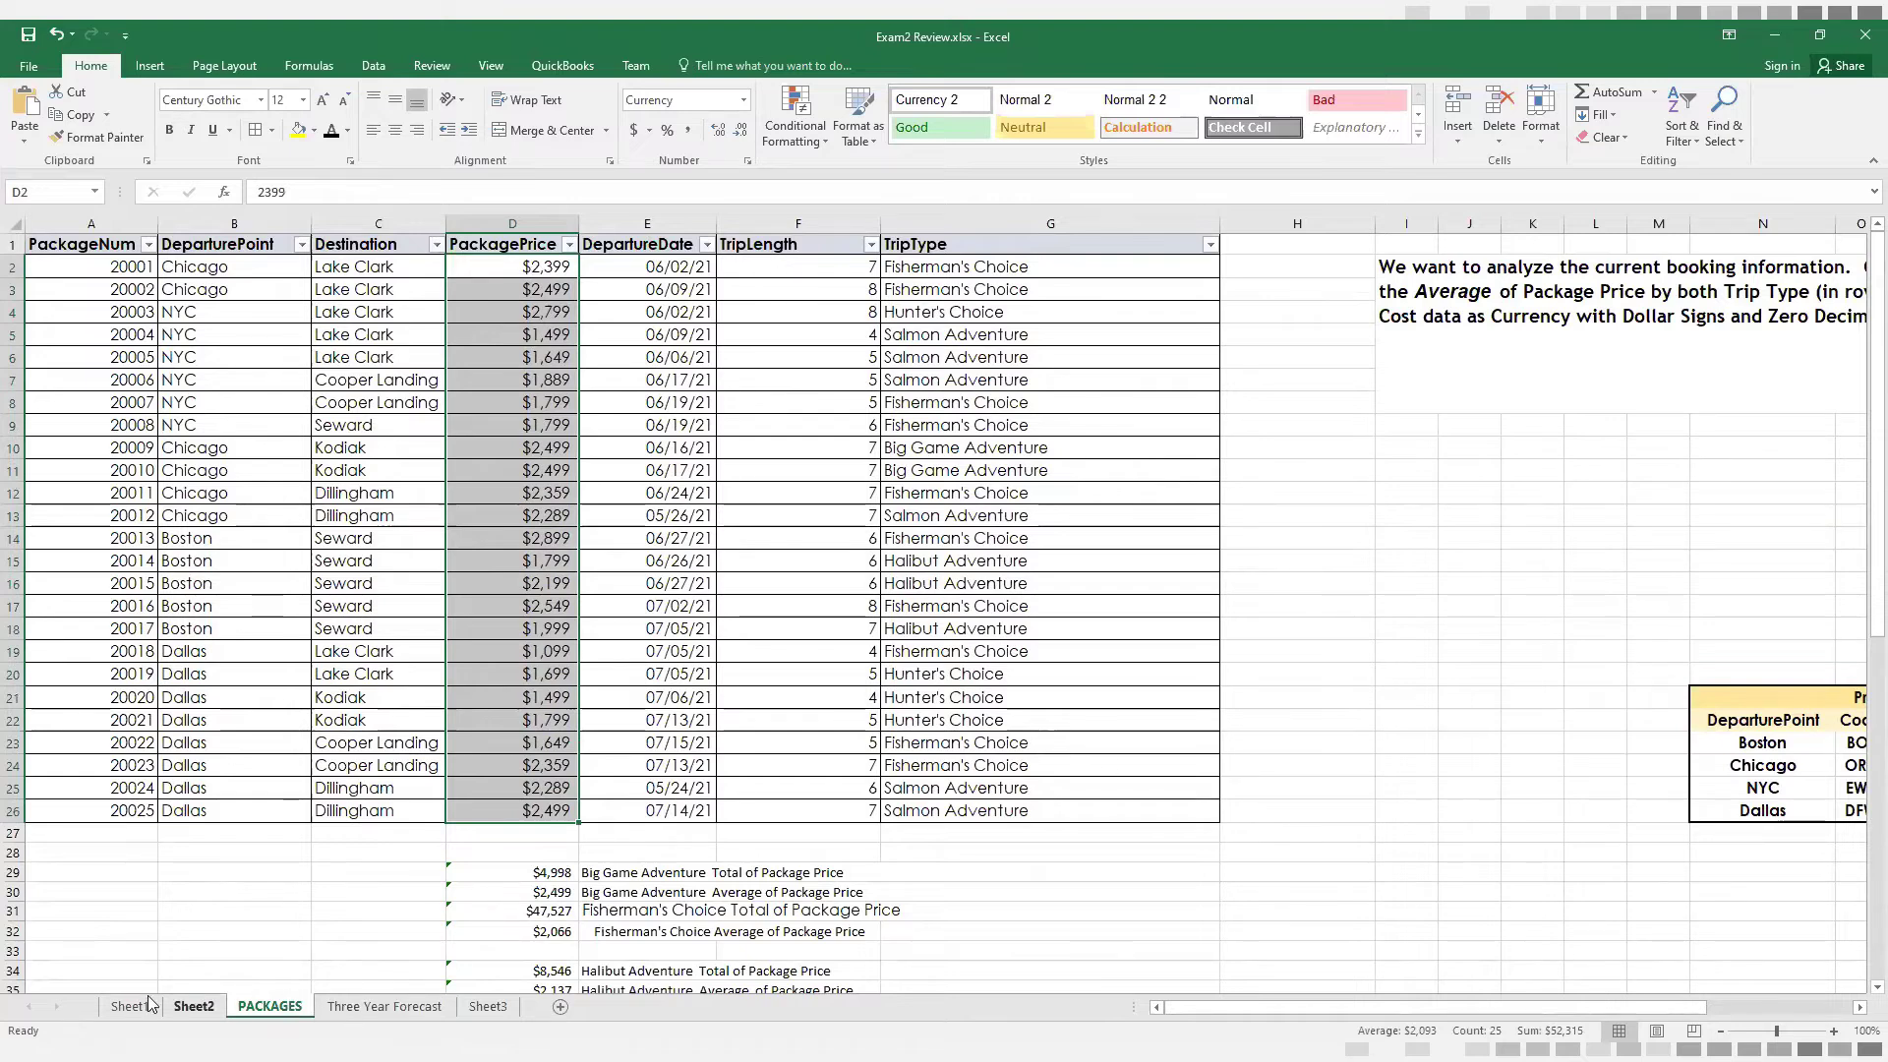
View the finished PivotTable on Sheet1 up close, examining the average PackagePrice by TripType and Destination
{"action": "left_click", "coordinate": [128, 1007]}
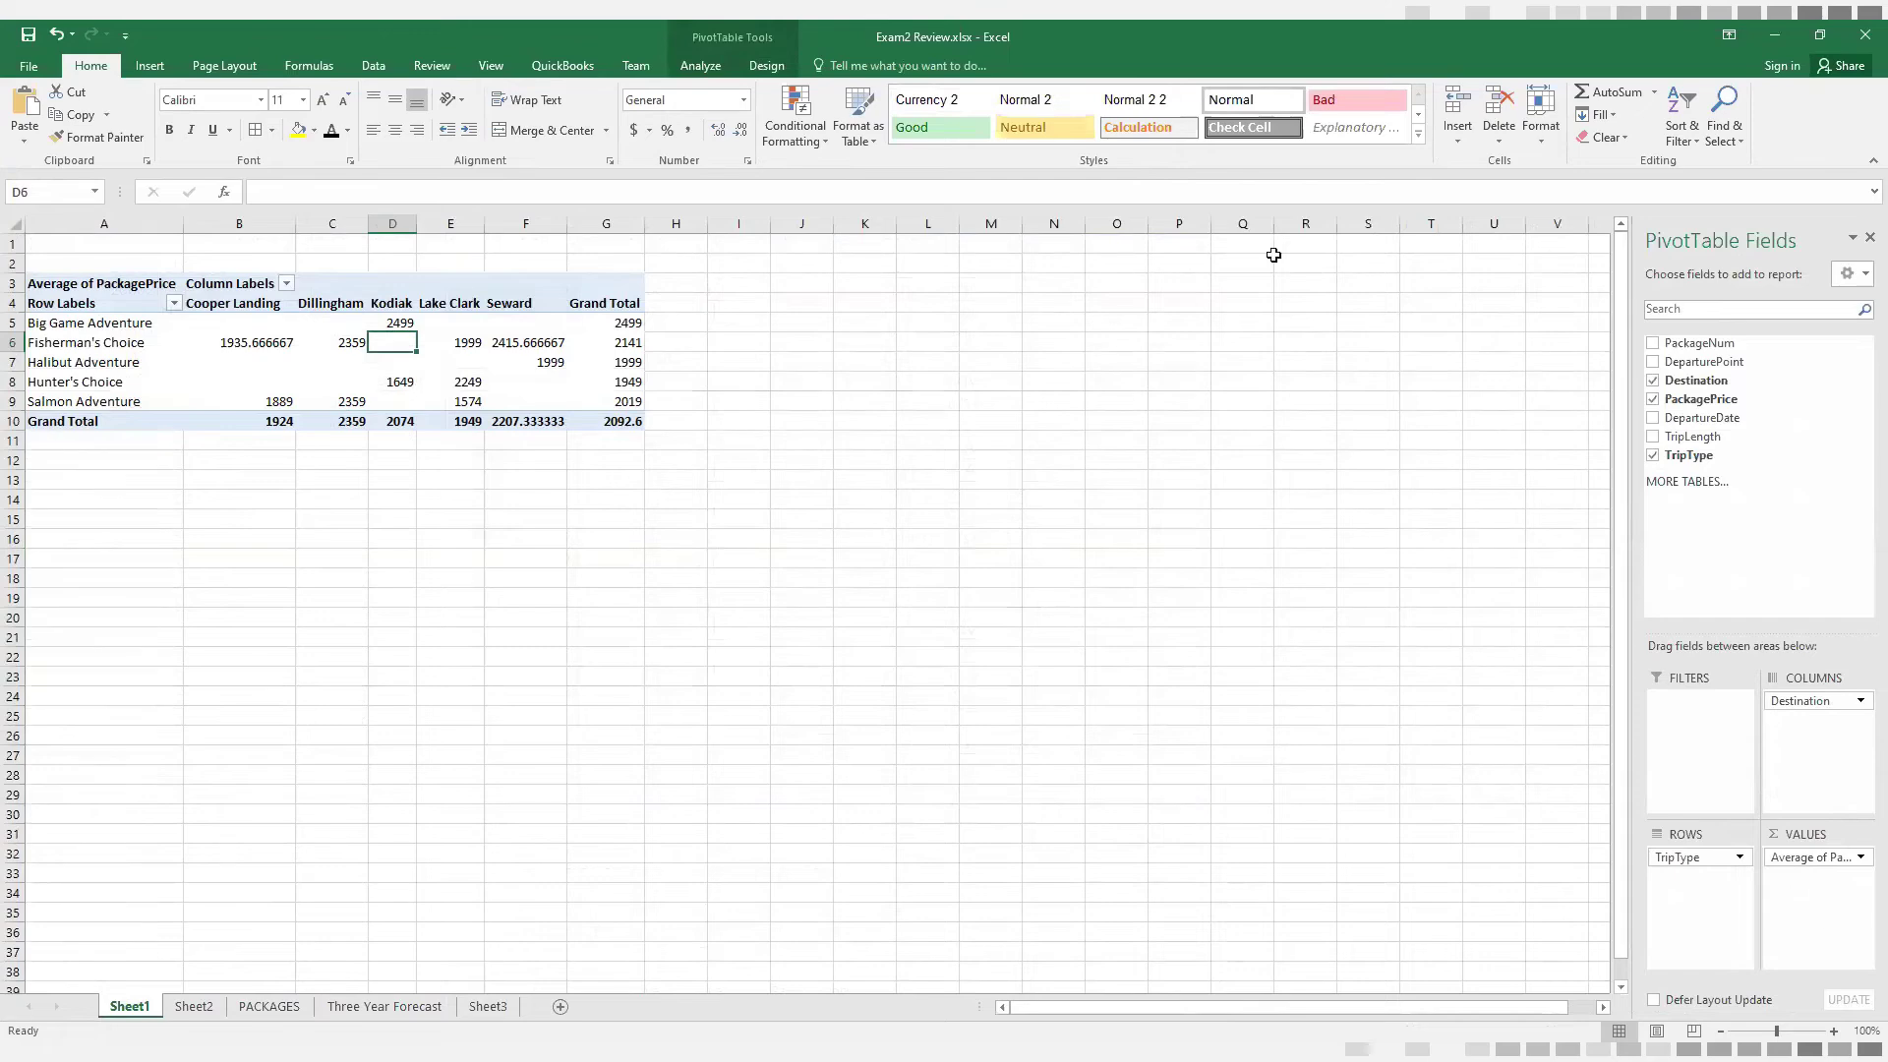
{"action": "left_click", "coordinate": [1796, 1029]}
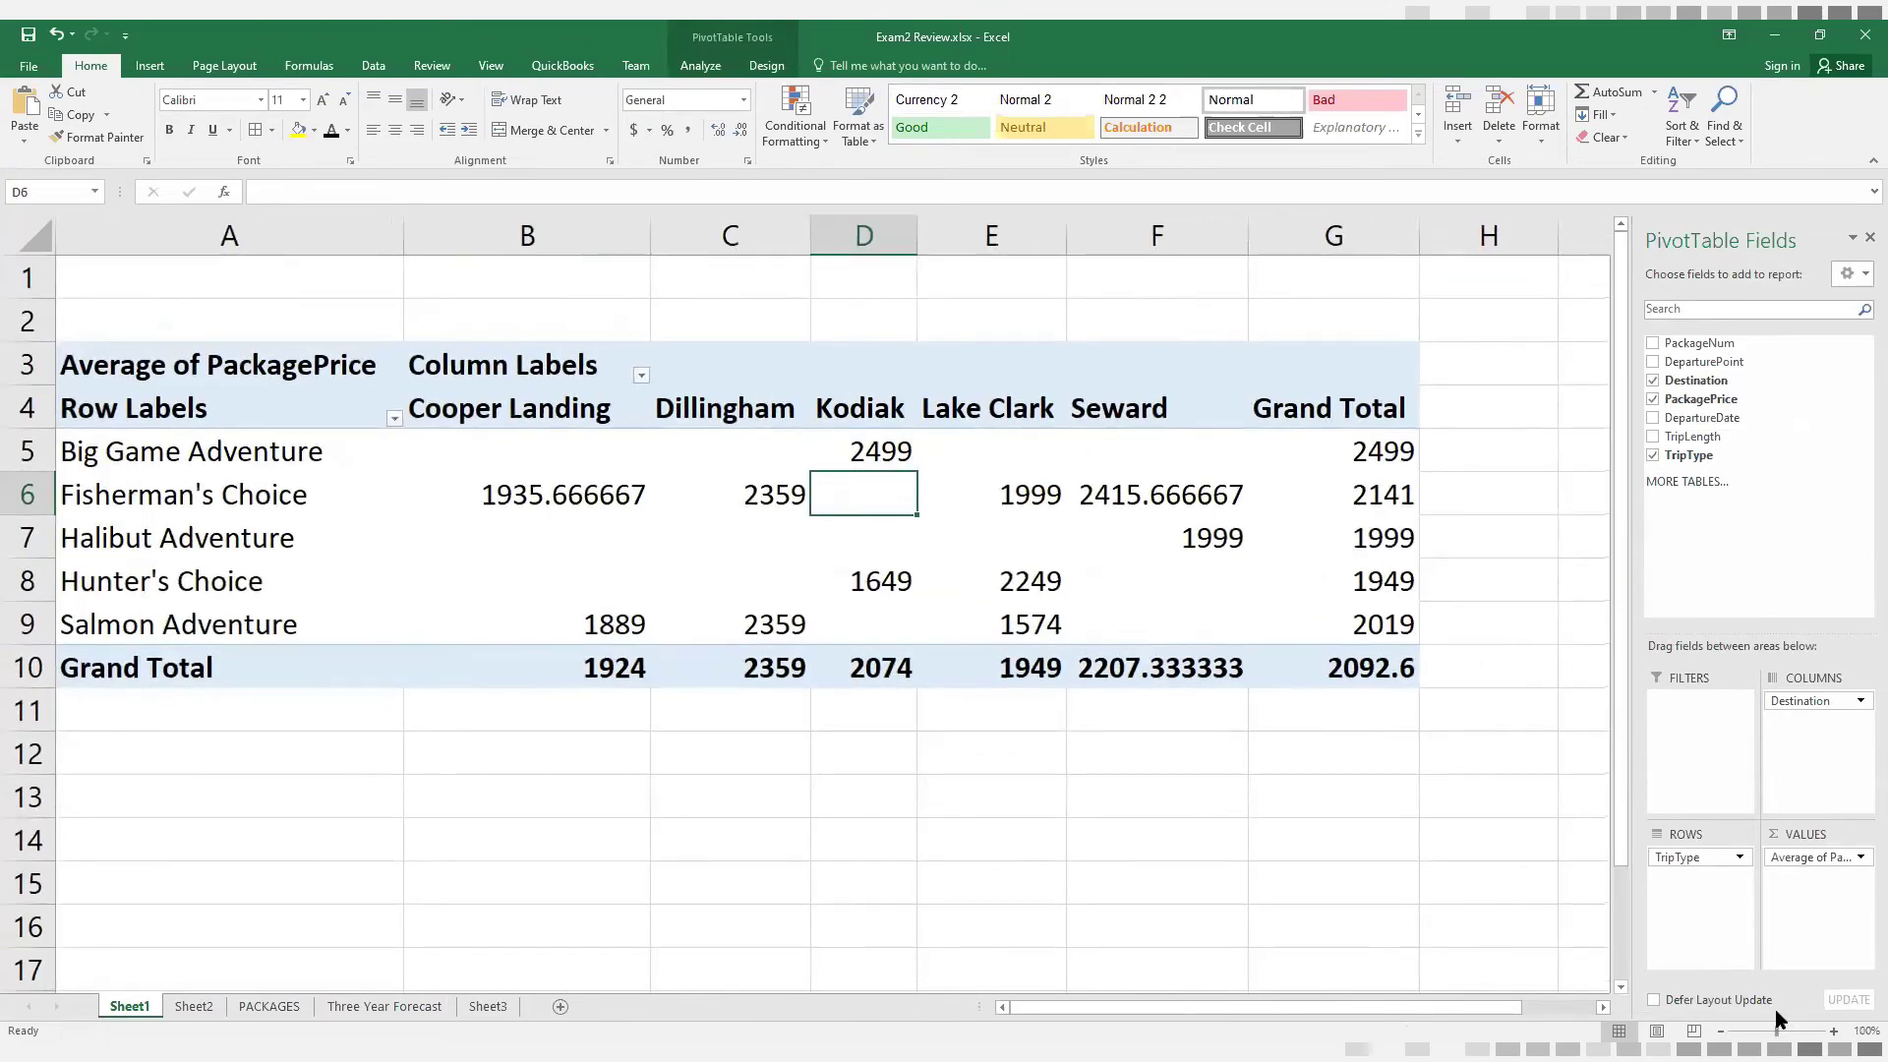
{"action": "left_click", "coordinate": [1776, 1031]}
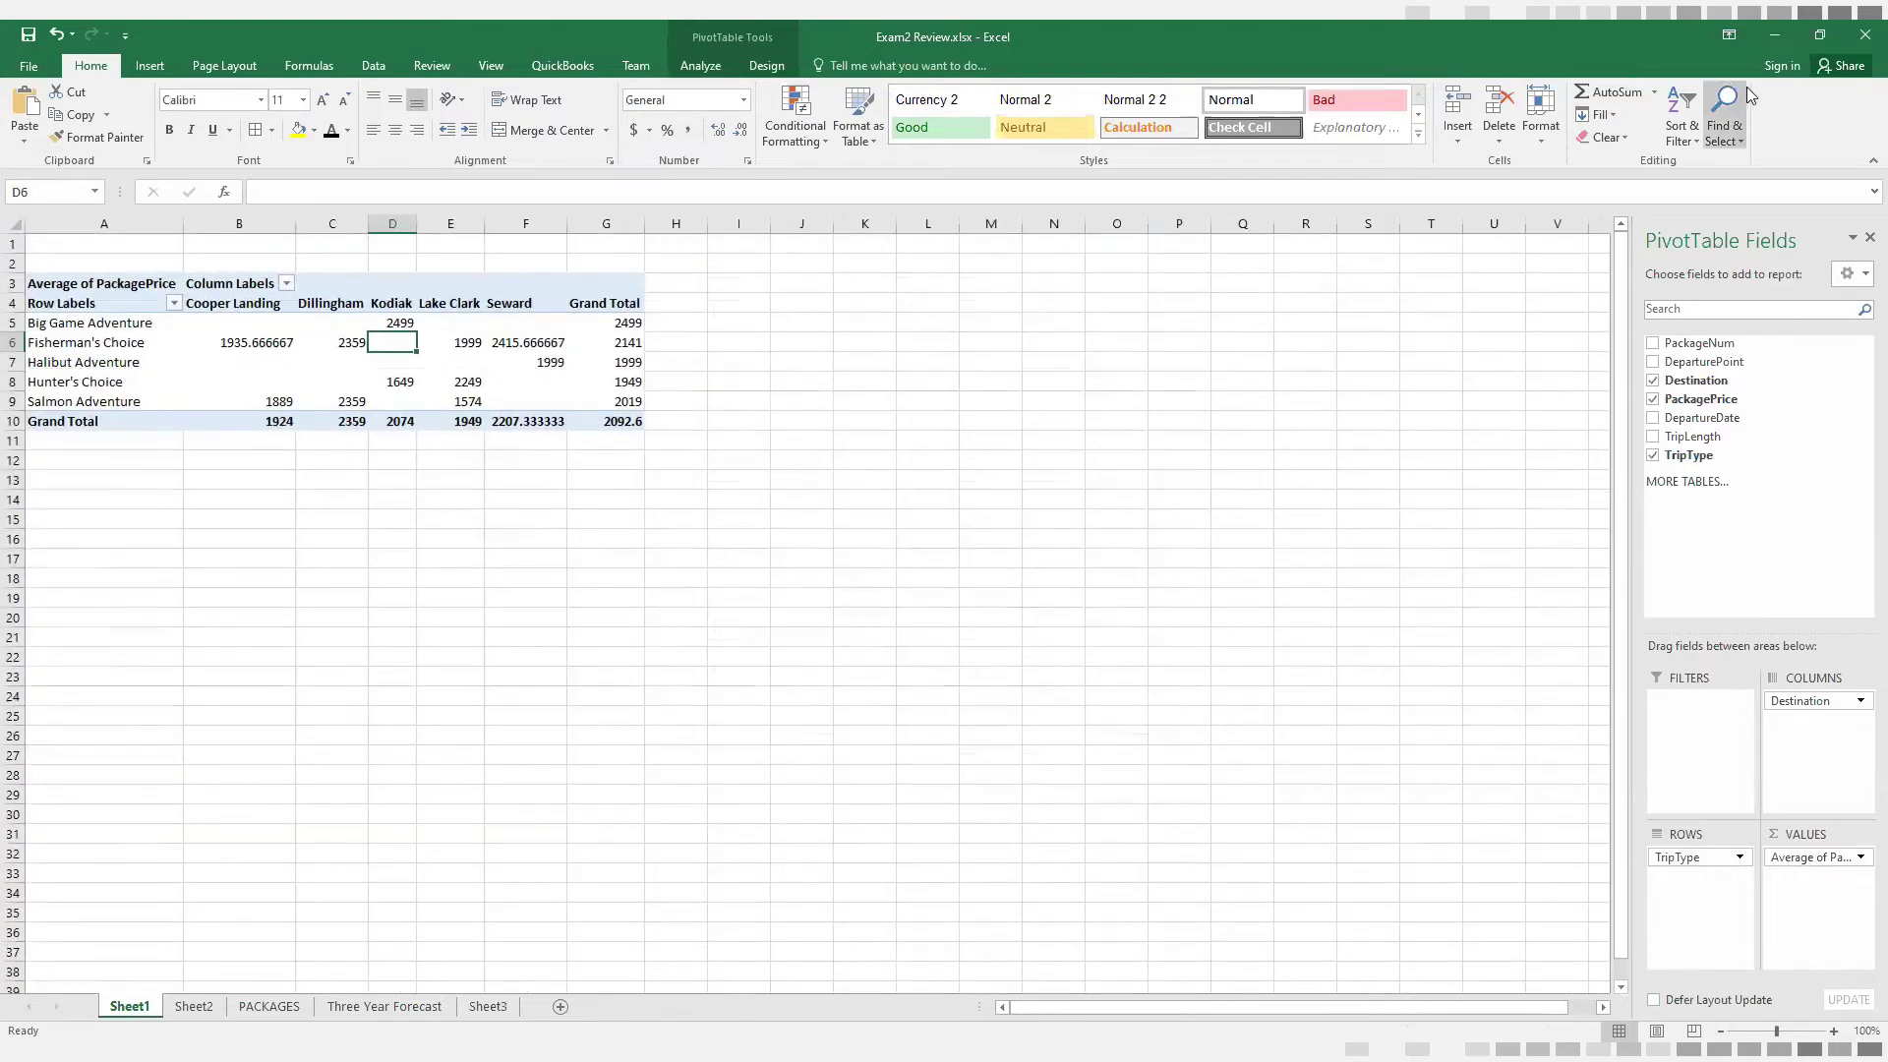
Restore the workbook window to a smaller size and widen the PivotTable Fields pane so its field areas have more room
{"action": "double_click", "coordinate": [1556, 49]}
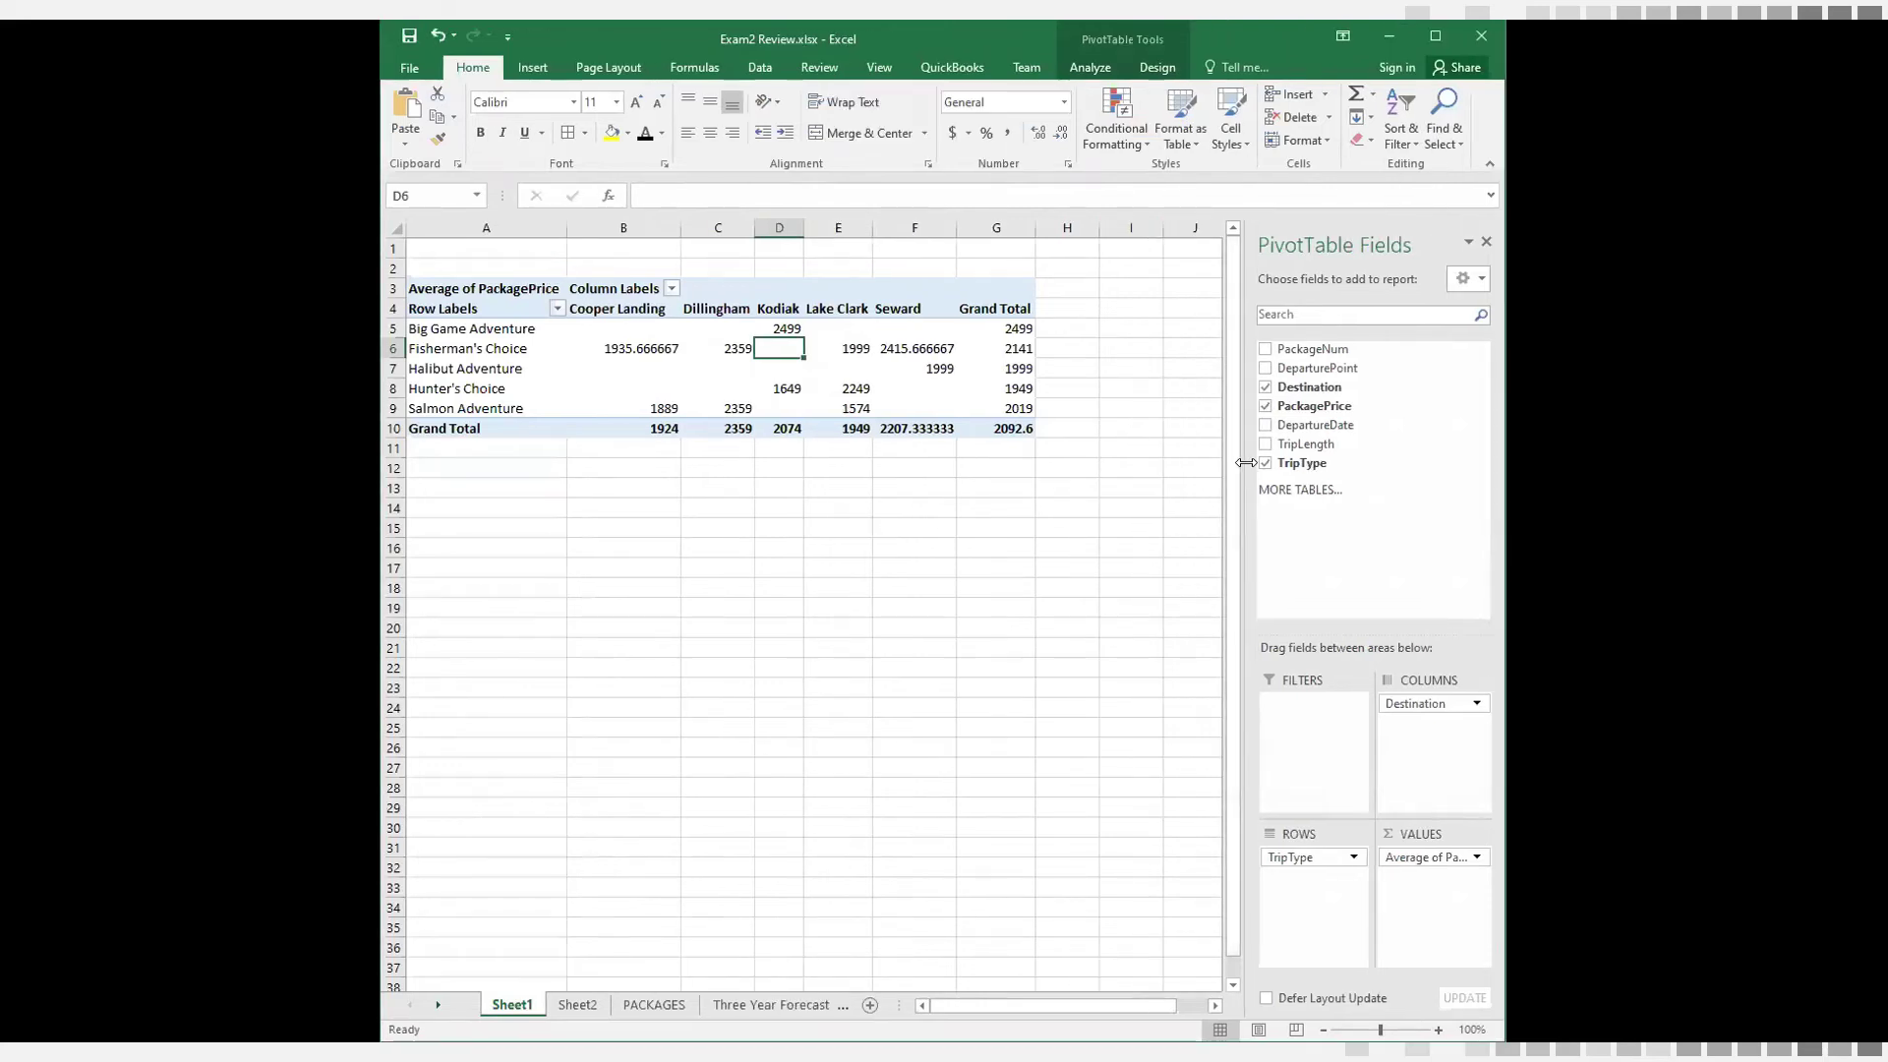
{"action": "left_click_drag", "start_coordinate": [1246, 463], "coordinate": [1060, 446]}
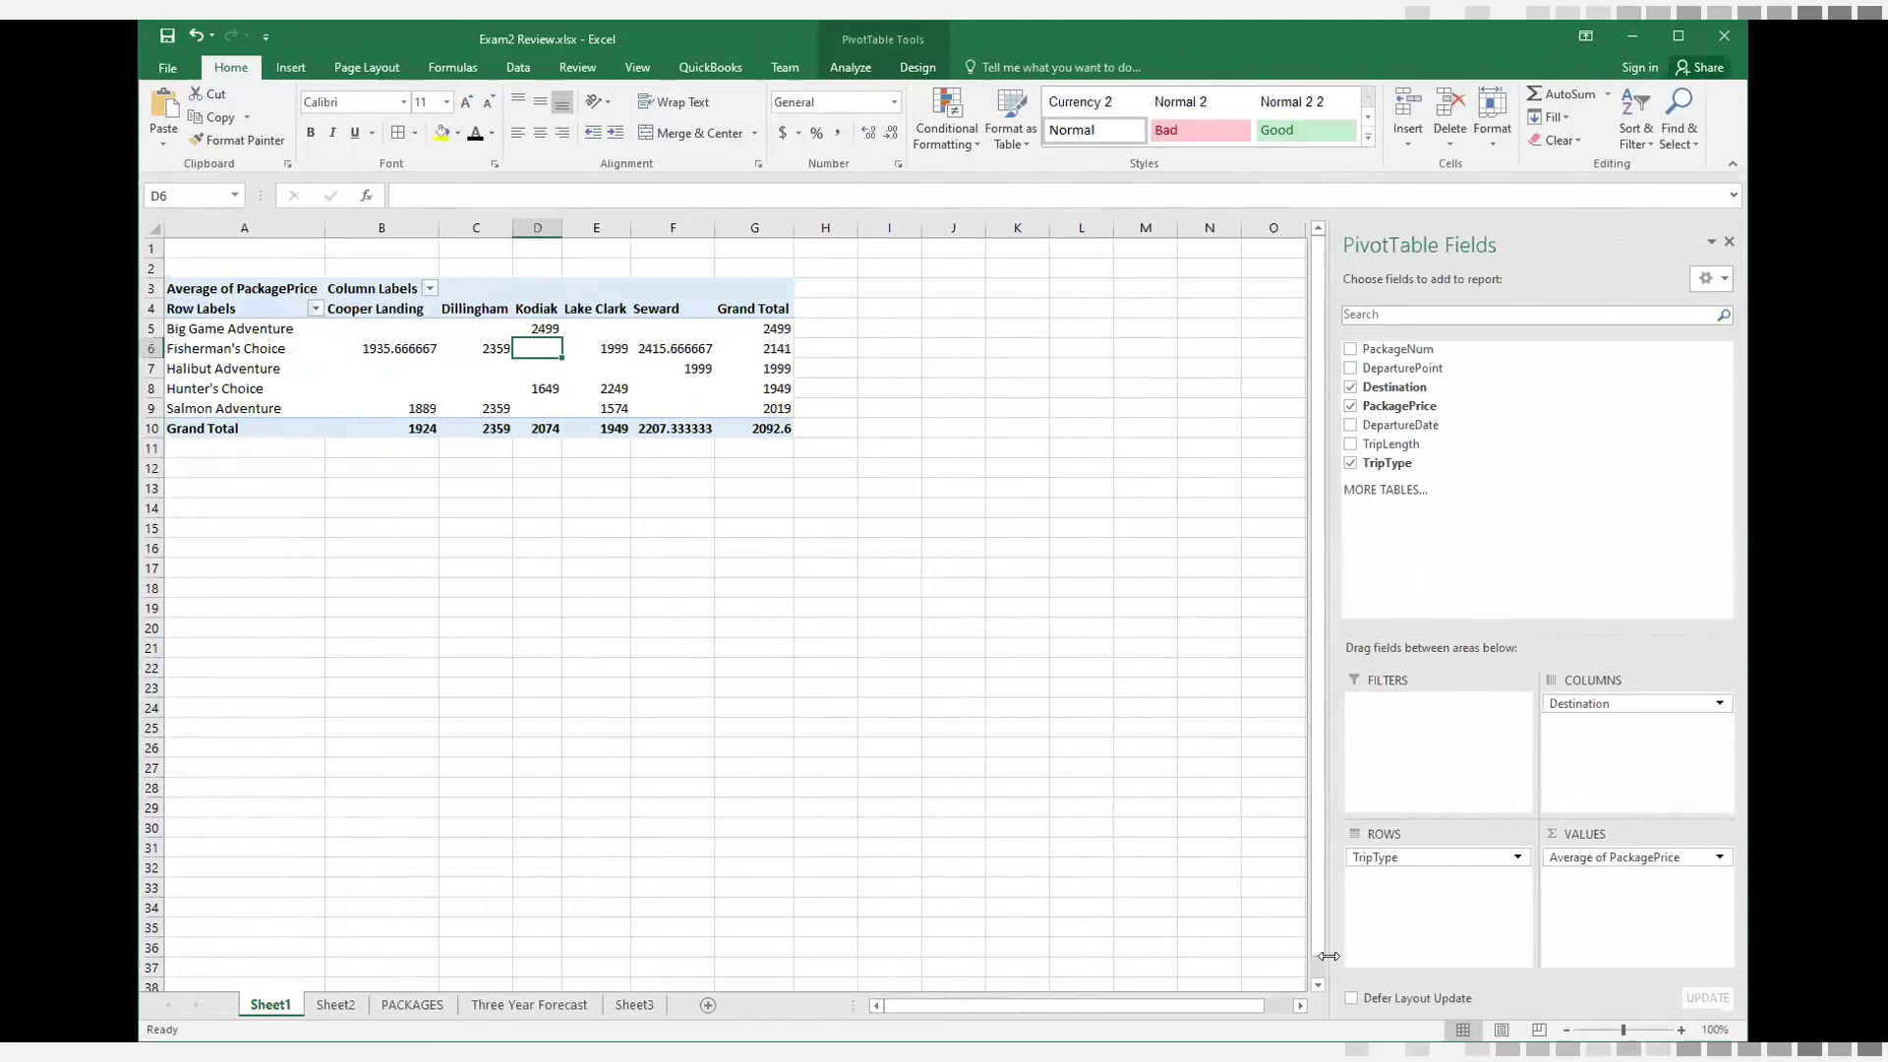
{"action": "left_click_drag", "start_coordinate": [1327, 956], "coordinate": [937, 883]}
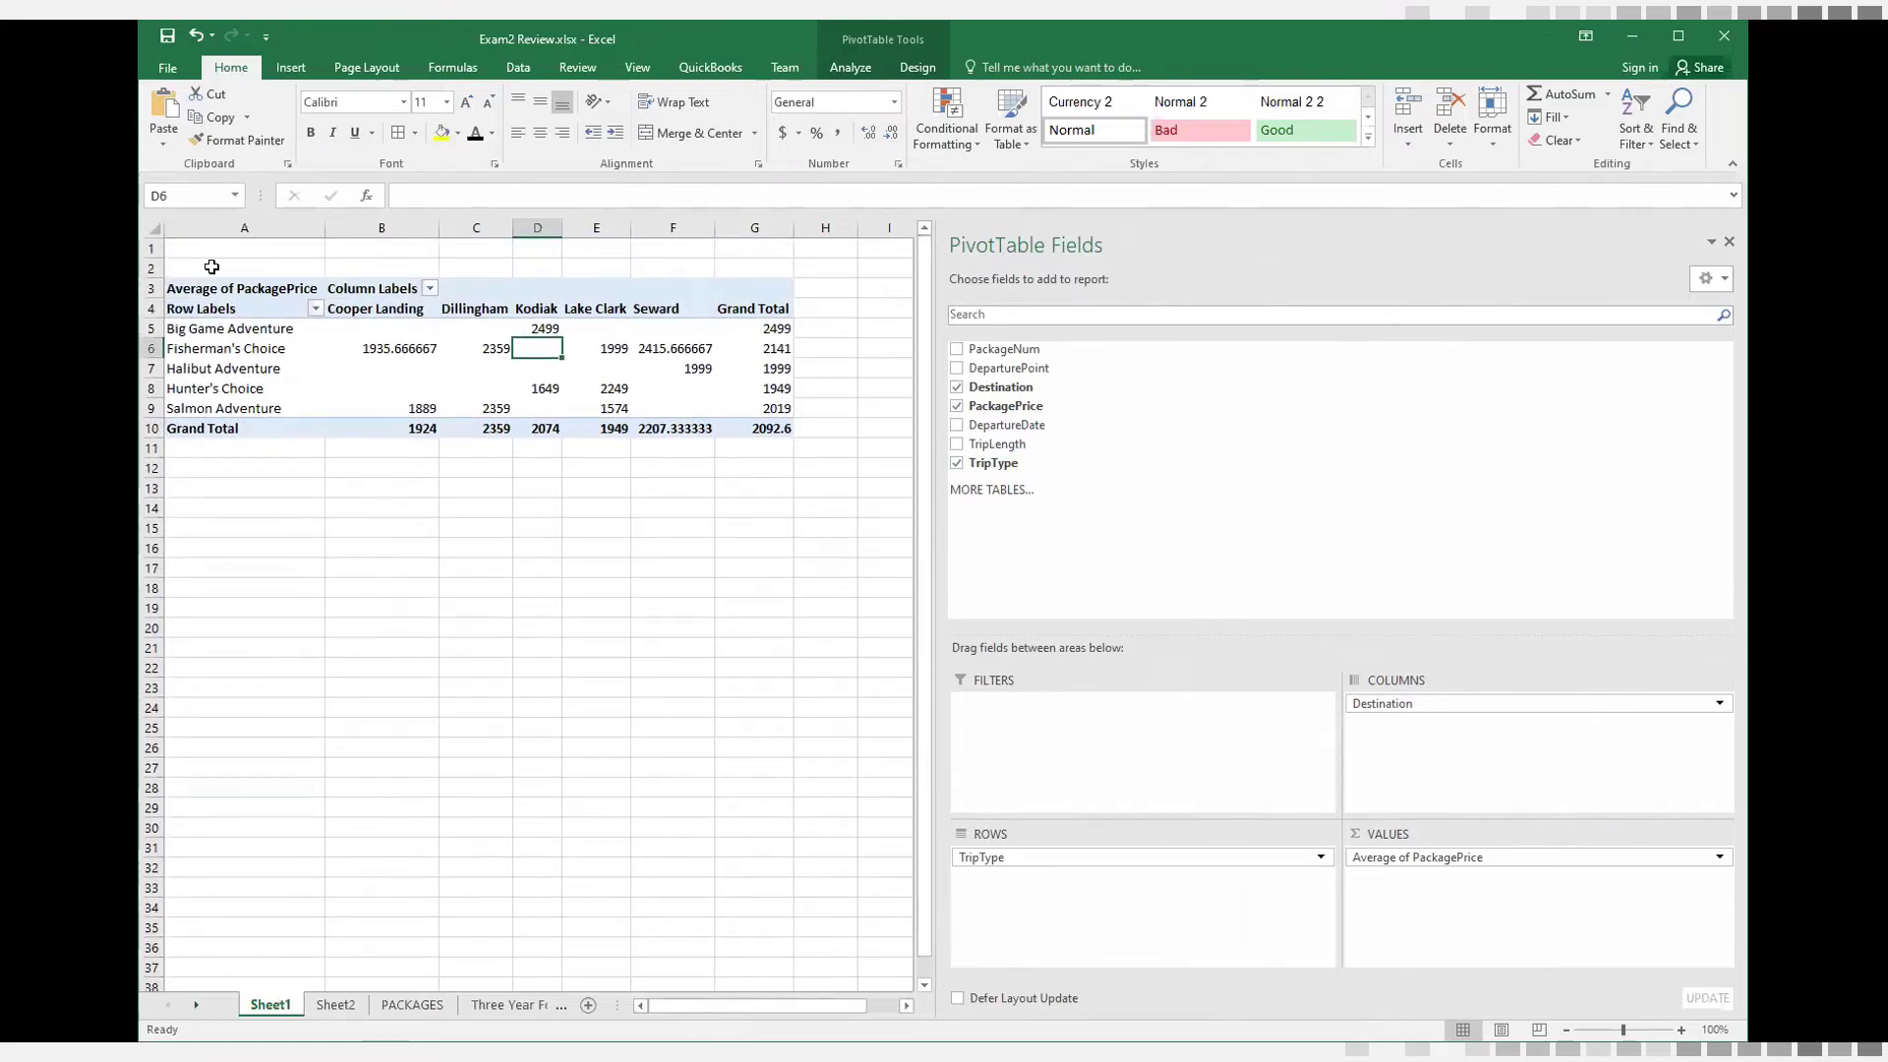
{"action": "left_click", "coordinate": [1001, 862]}
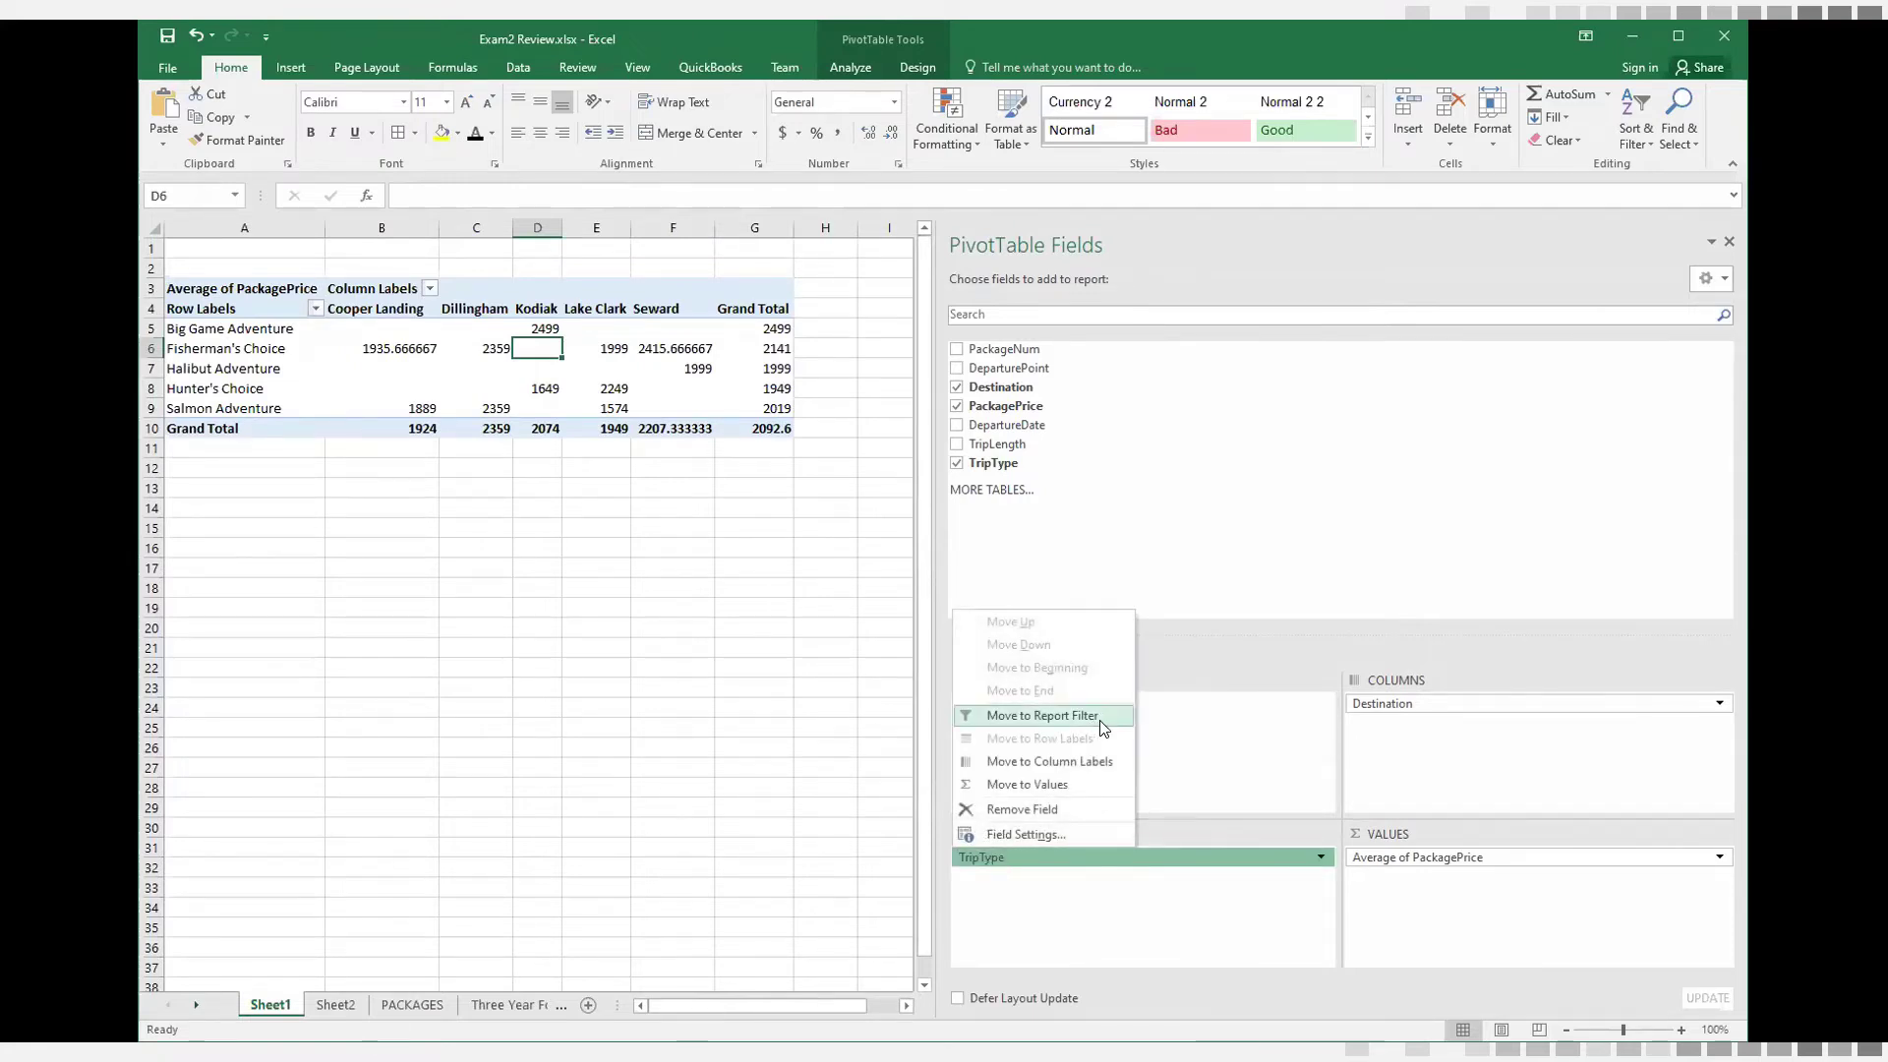
{"action": "left_click", "coordinate": [1228, 565]}
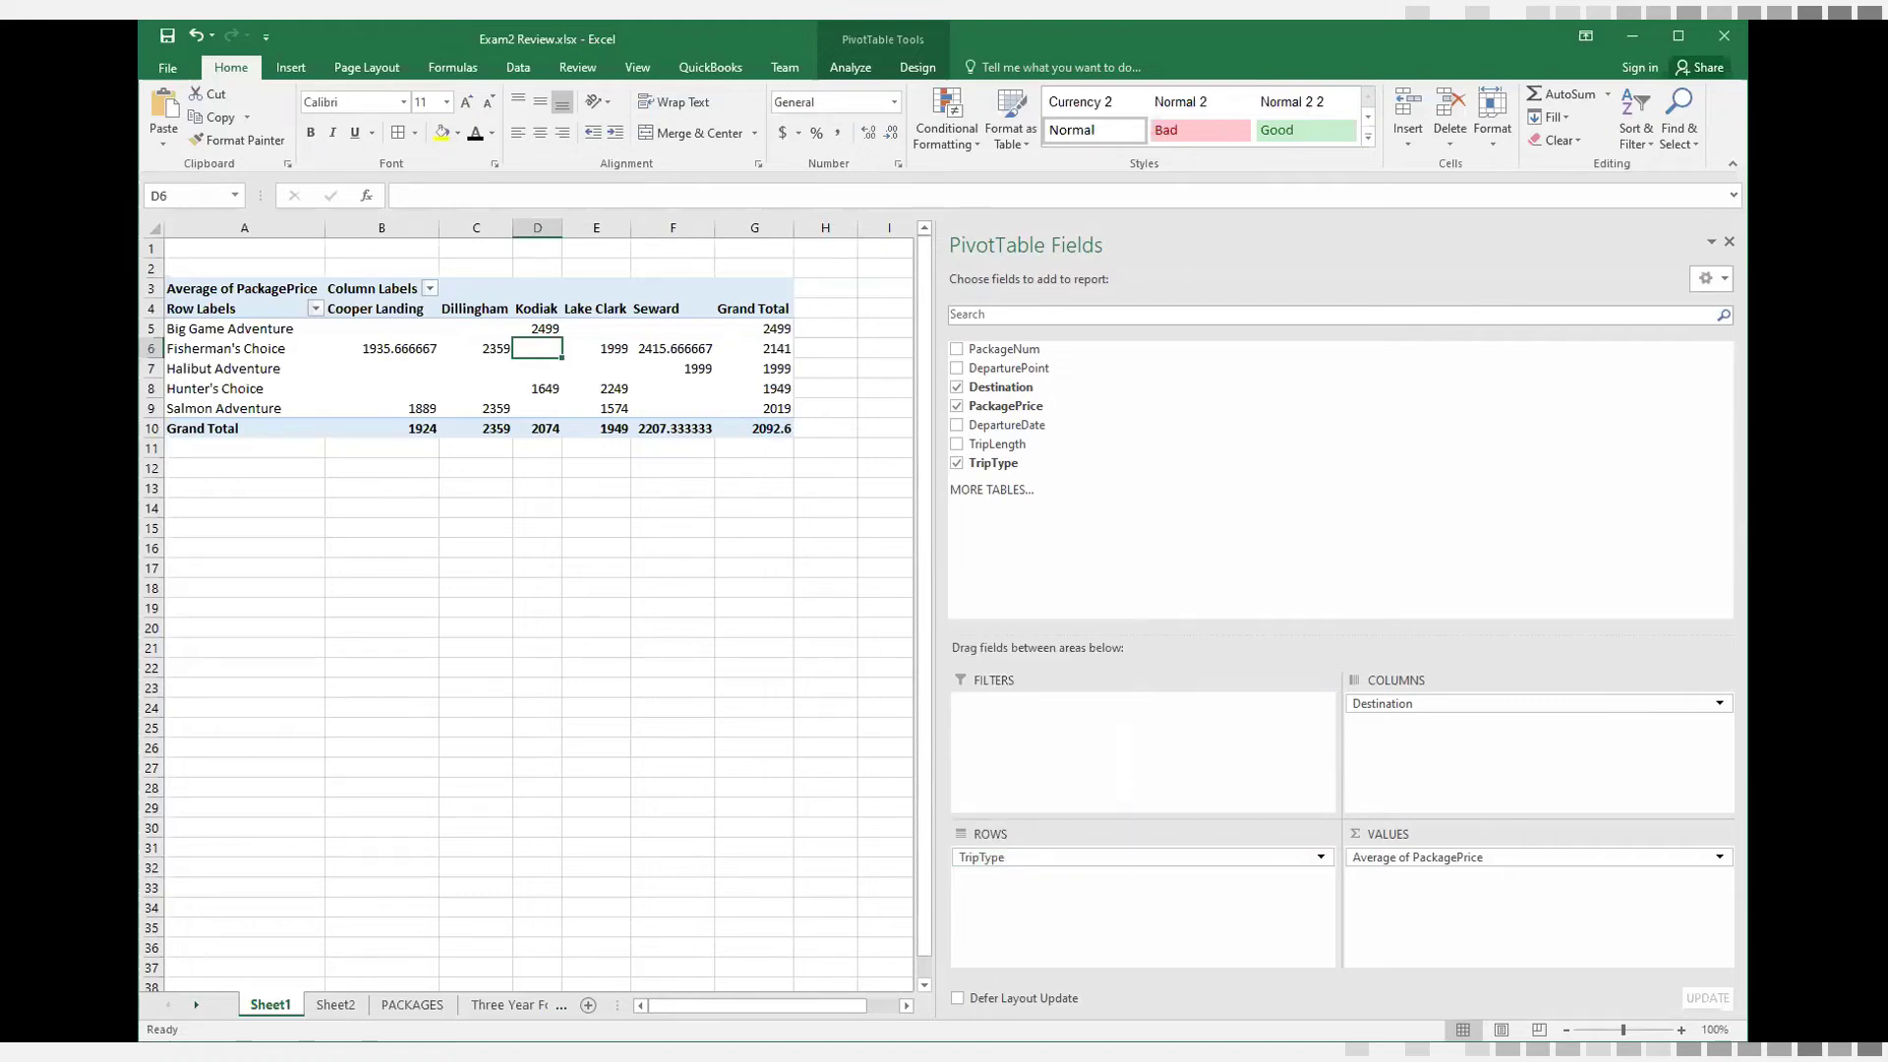
Permanently delete the Sheet1 worksheet containing the average PackagePrice PivotTable
{"action": "right_click", "coordinate": [288, 1008]}
{"action": "left_click", "coordinate": [374, 790]}
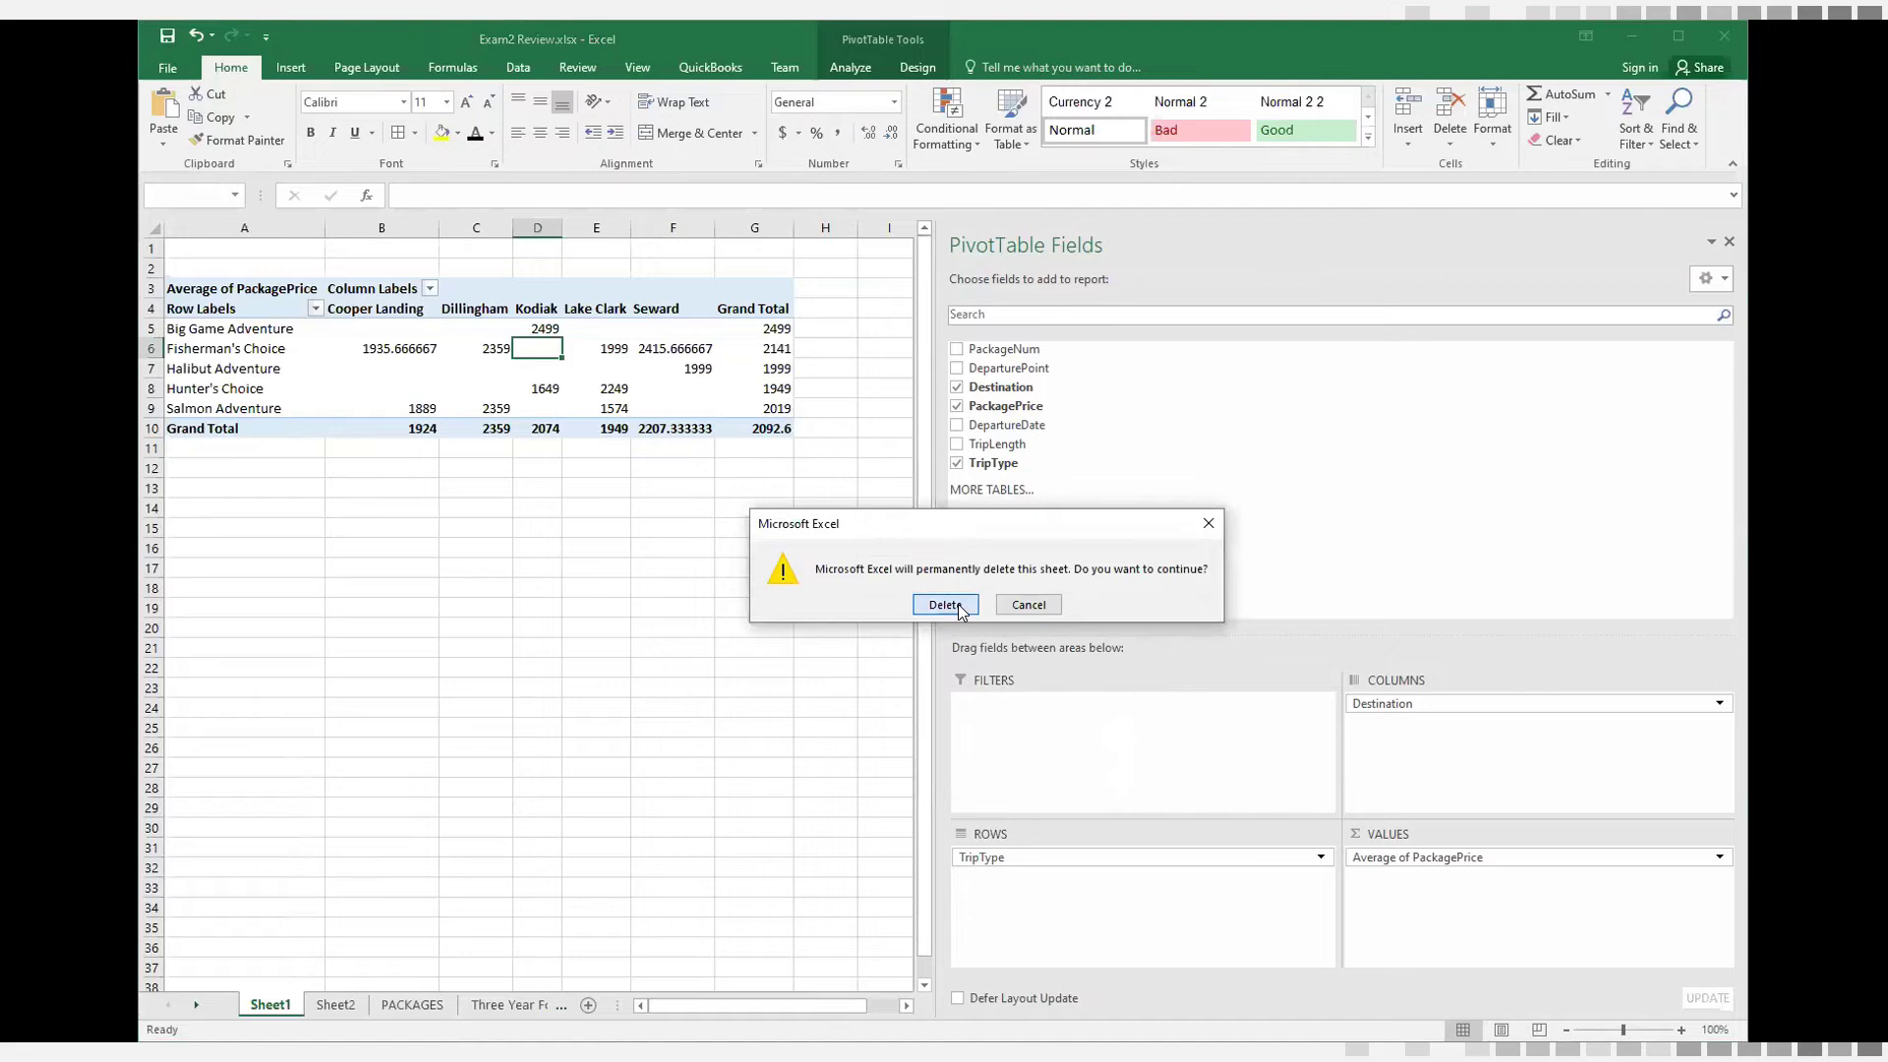
{"action": "left_click", "coordinate": [945, 605]}
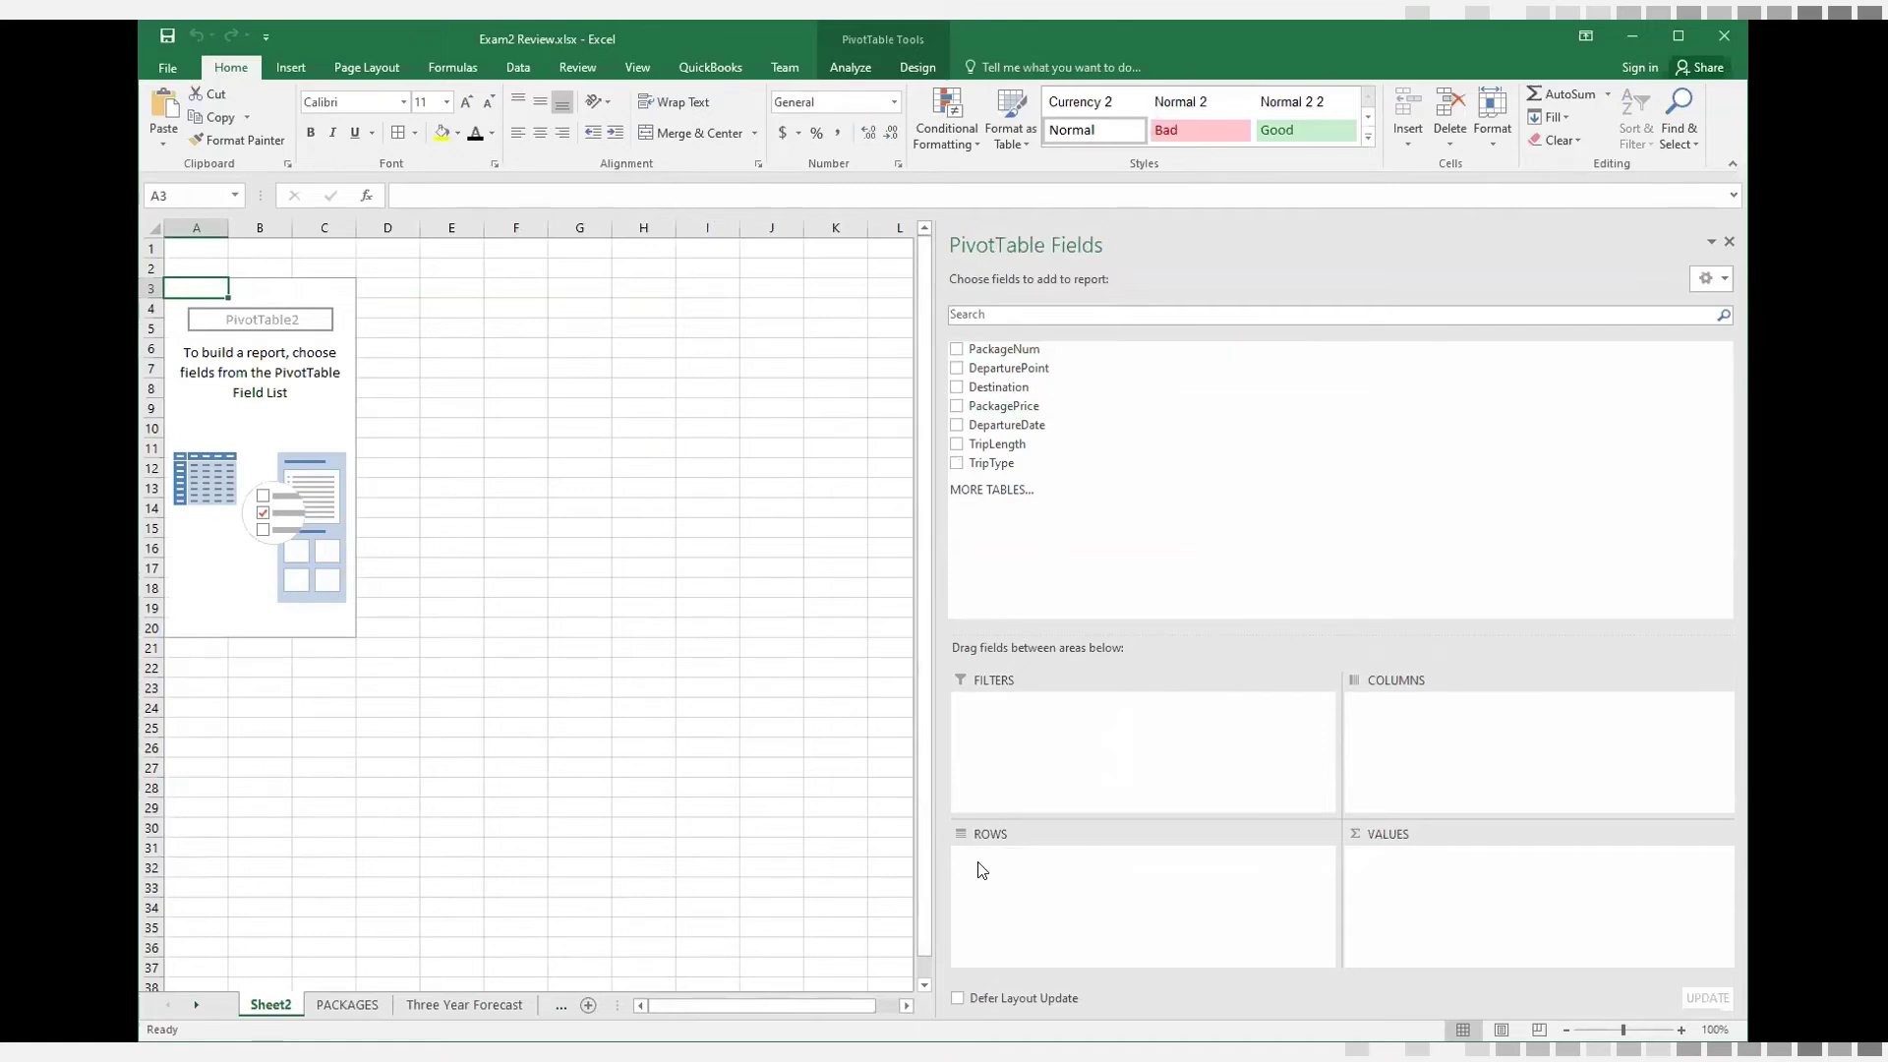
Review the trip type rows on PACKAGES, and in the Sheet2 PivotTable try TripType as columns before setting it as the row field
{"action": "left_click", "coordinate": [356, 1005]}
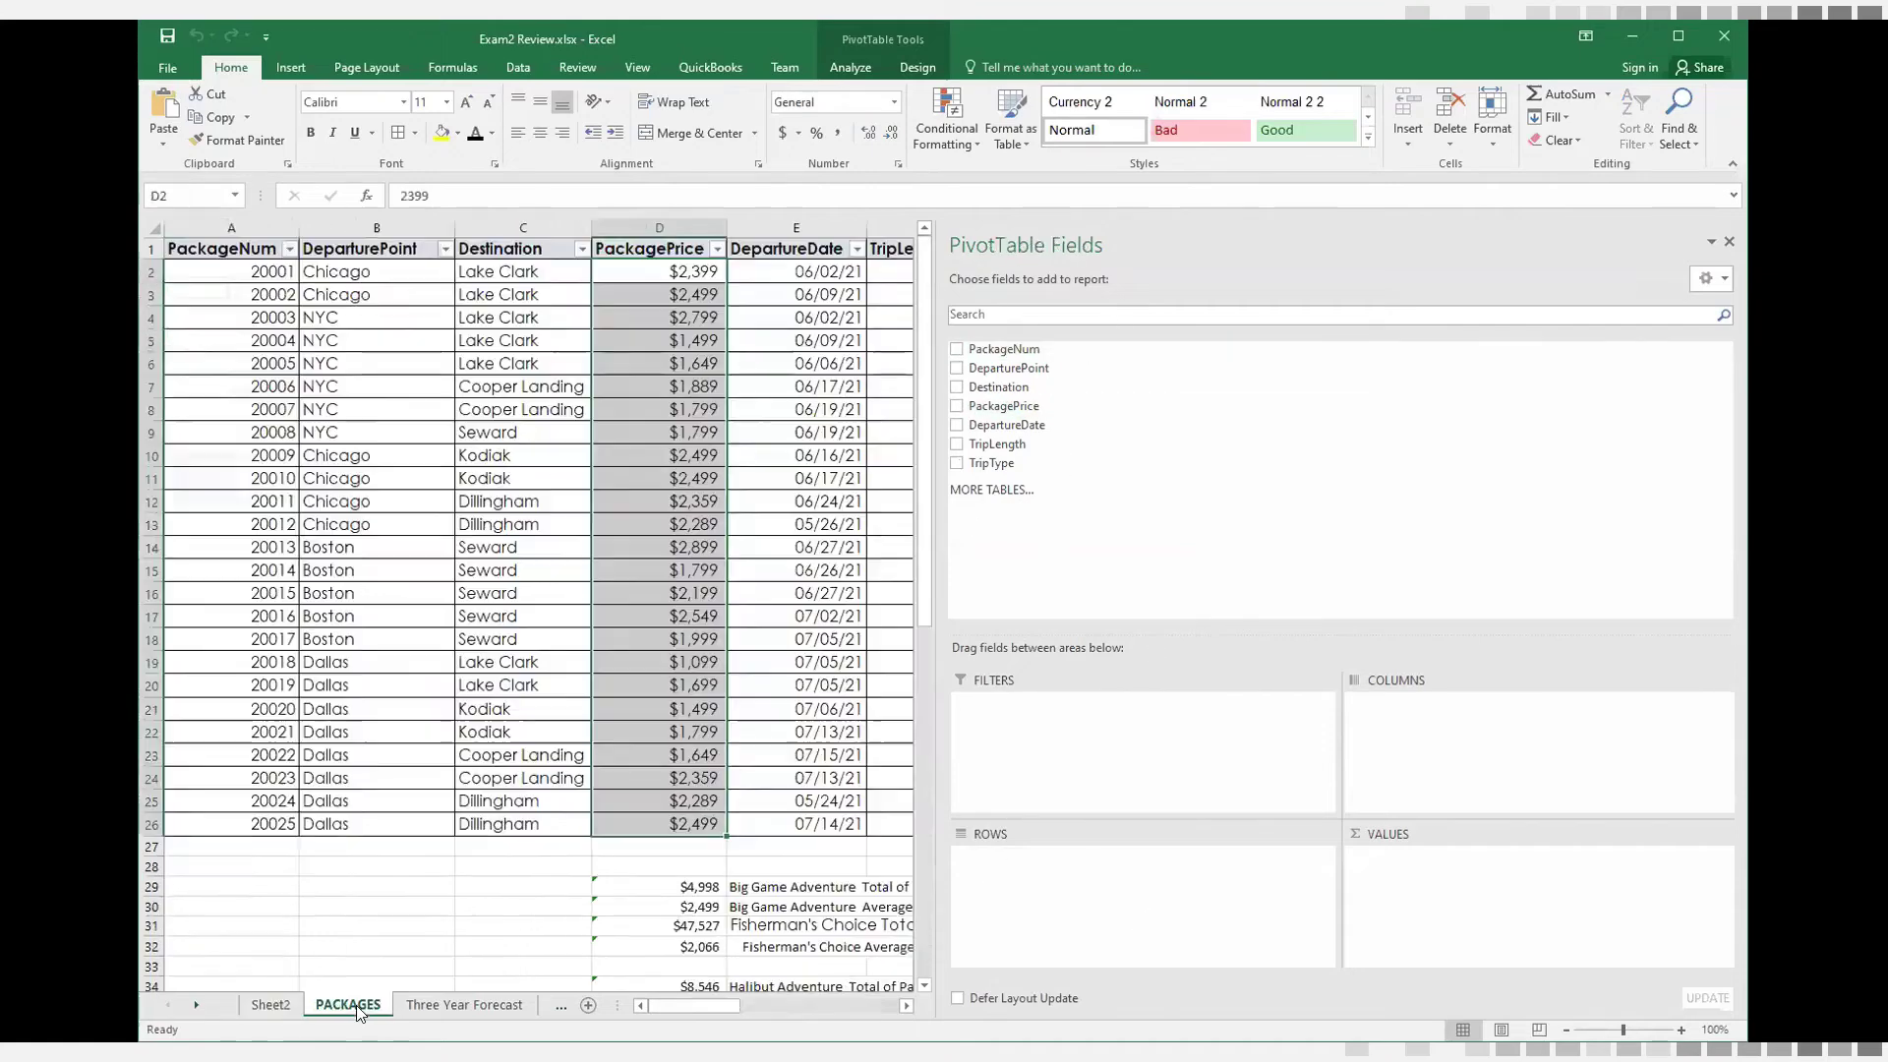
{"action": "scroll", "coordinate": [953, 959], "scroll_direction": "down", "scroll_amount": 11}
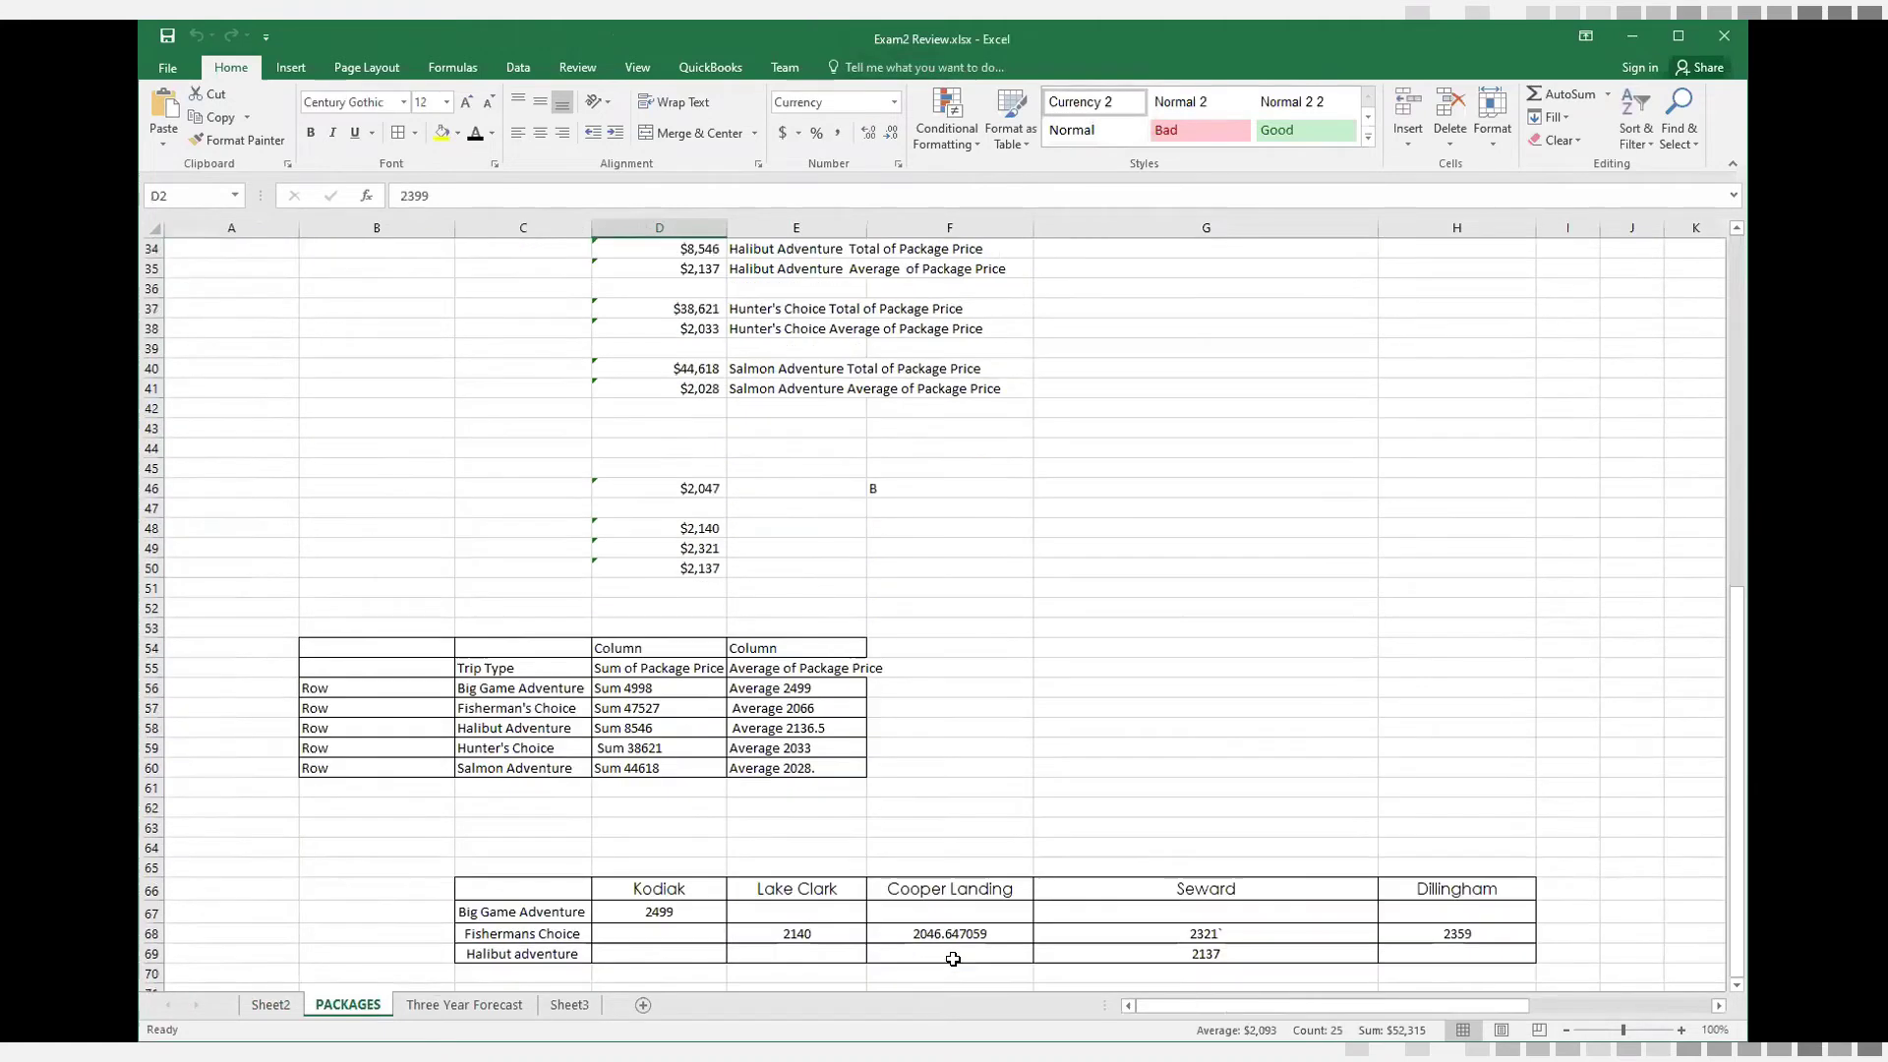
{"action": "left_click", "coordinate": [483, 670]}
{"action": "left_click_drag", "start_coordinate": [483, 689], "coordinate": [483, 758]}
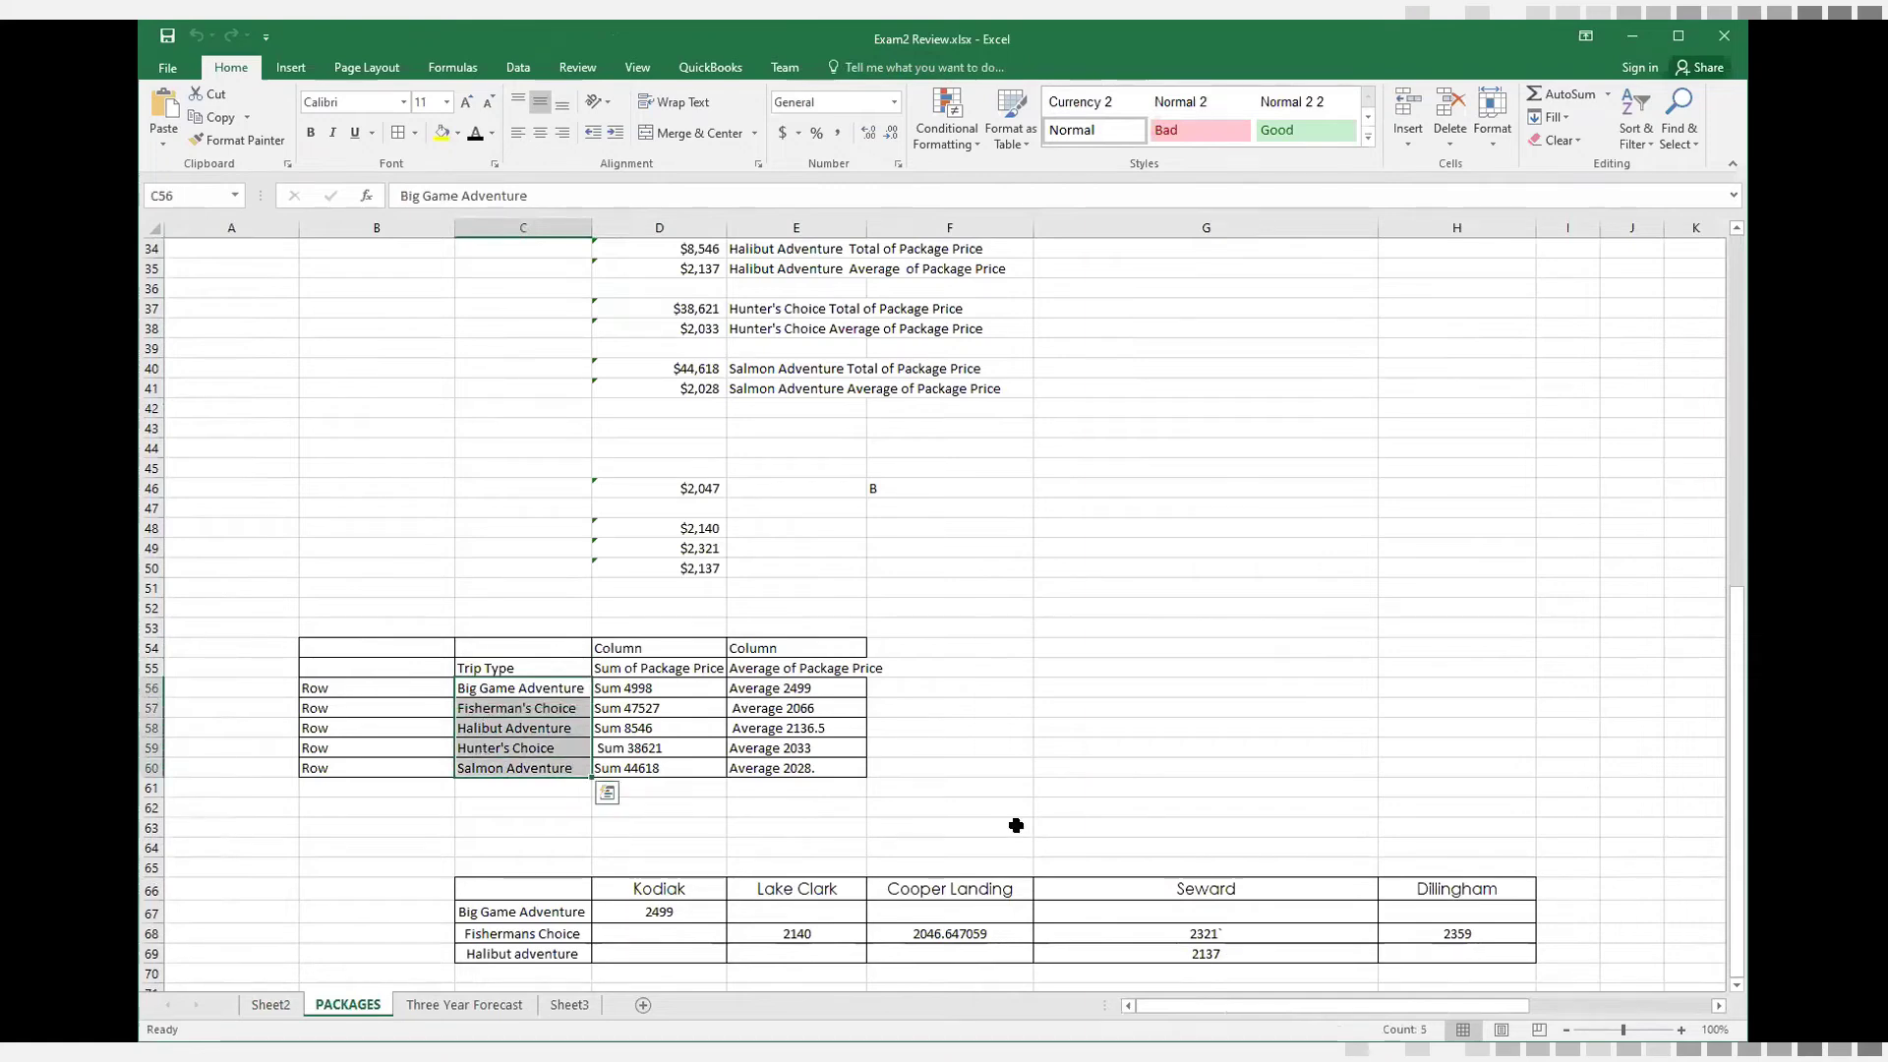
{"action": "left_click", "coordinate": [271, 1005]}
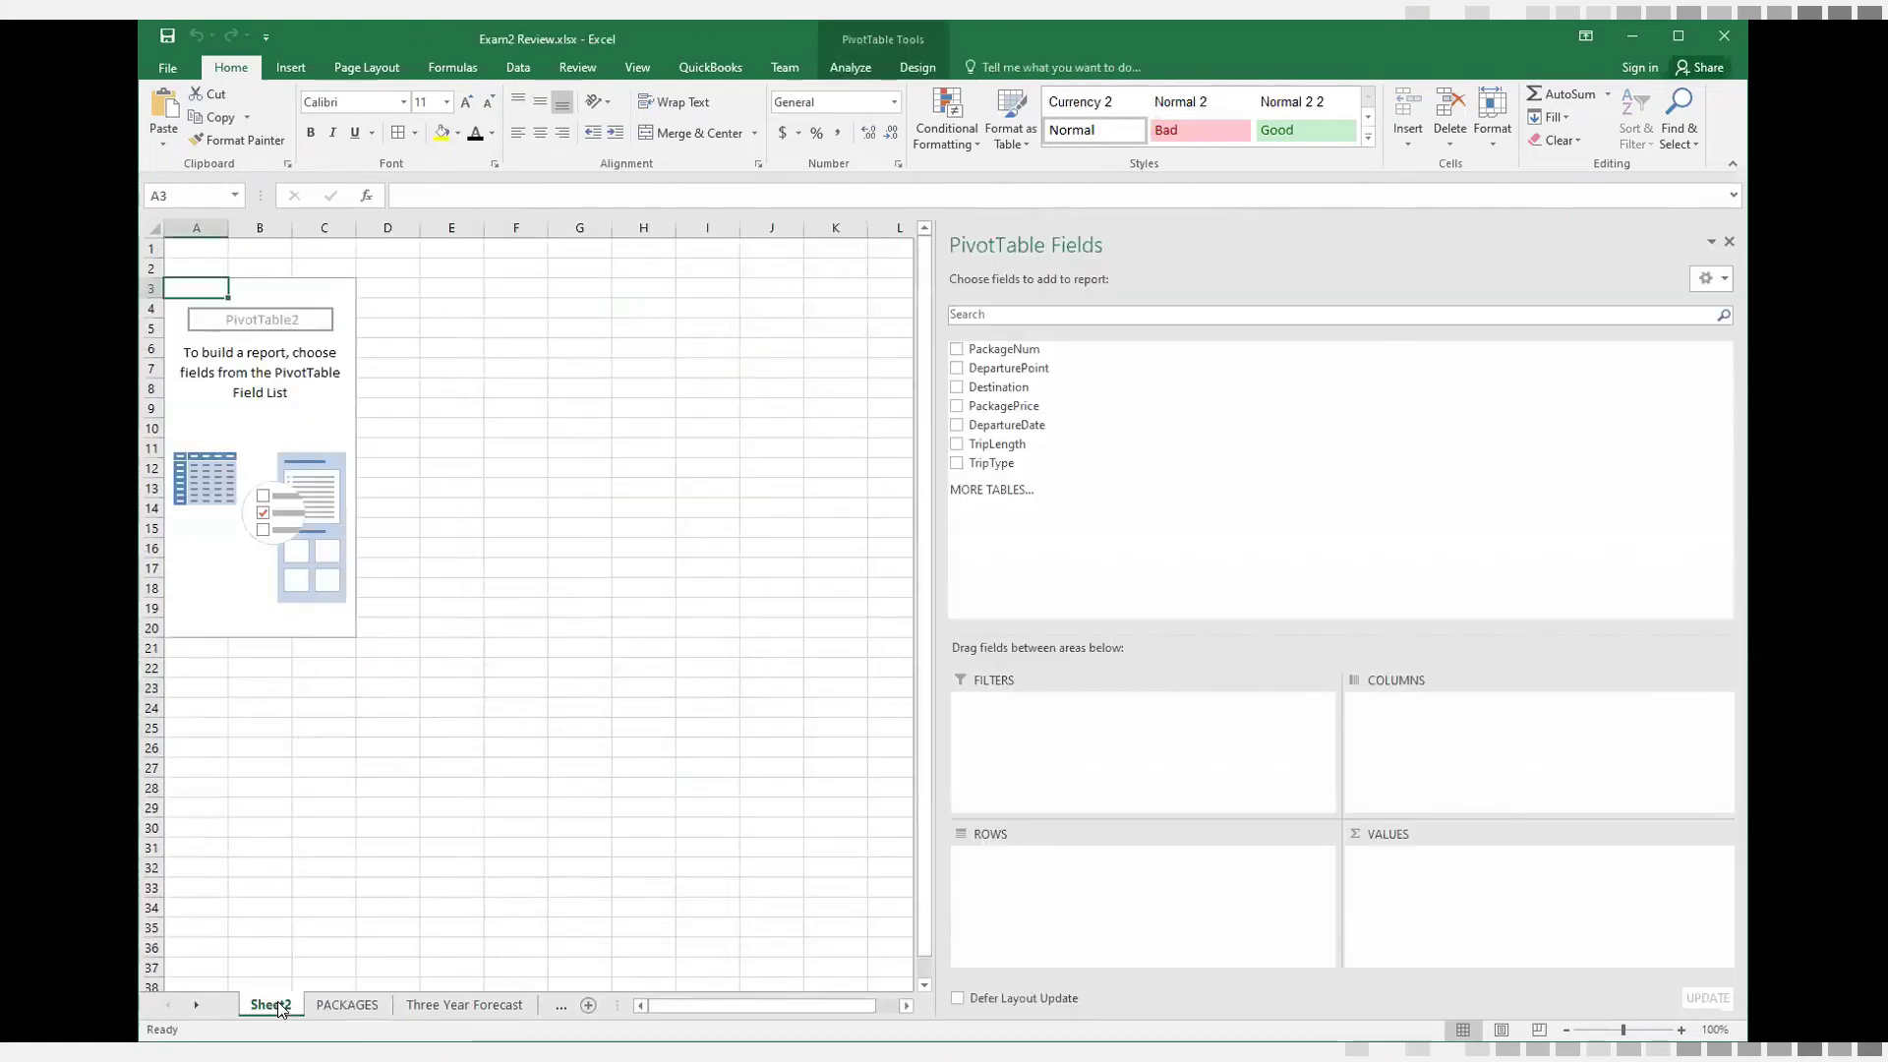
{"action": "left_click", "coordinate": [956, 462]}
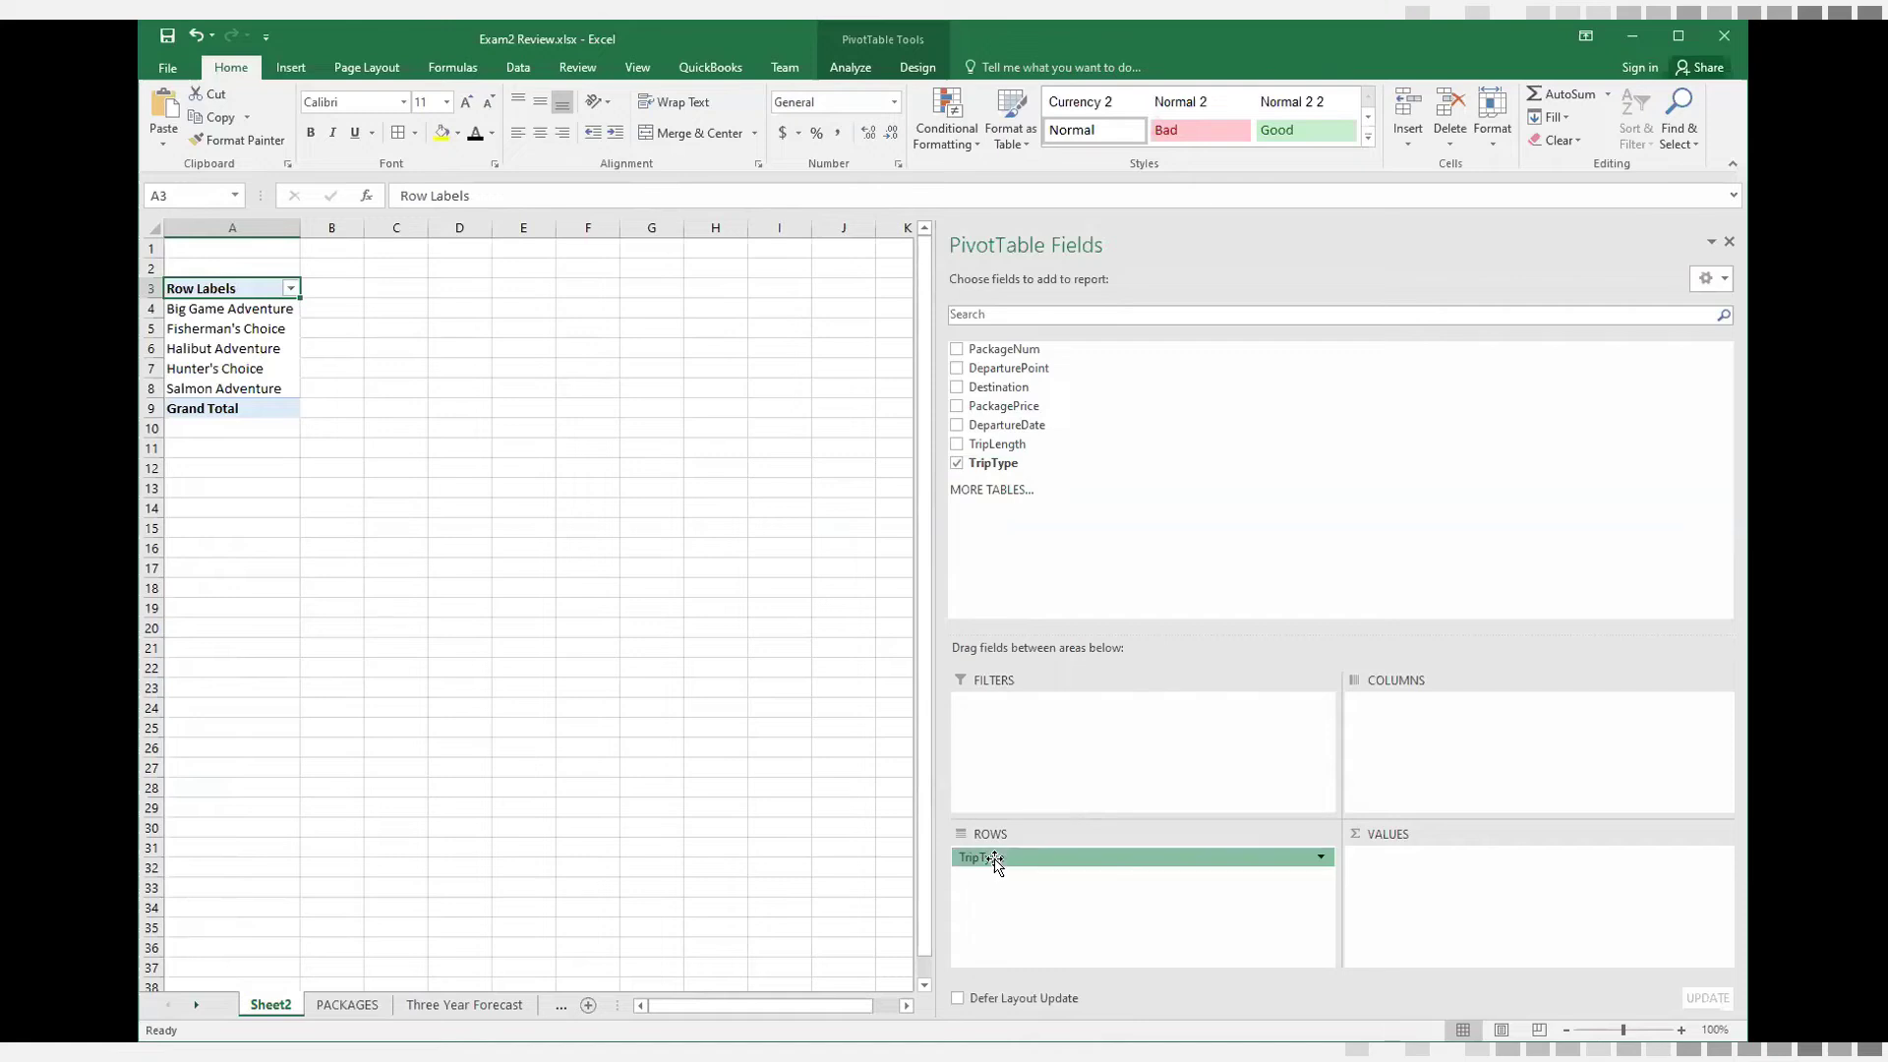
{"action": "left_click_drag", "start_coordinate": [991, 863], "coordinate": [1404, 710]}
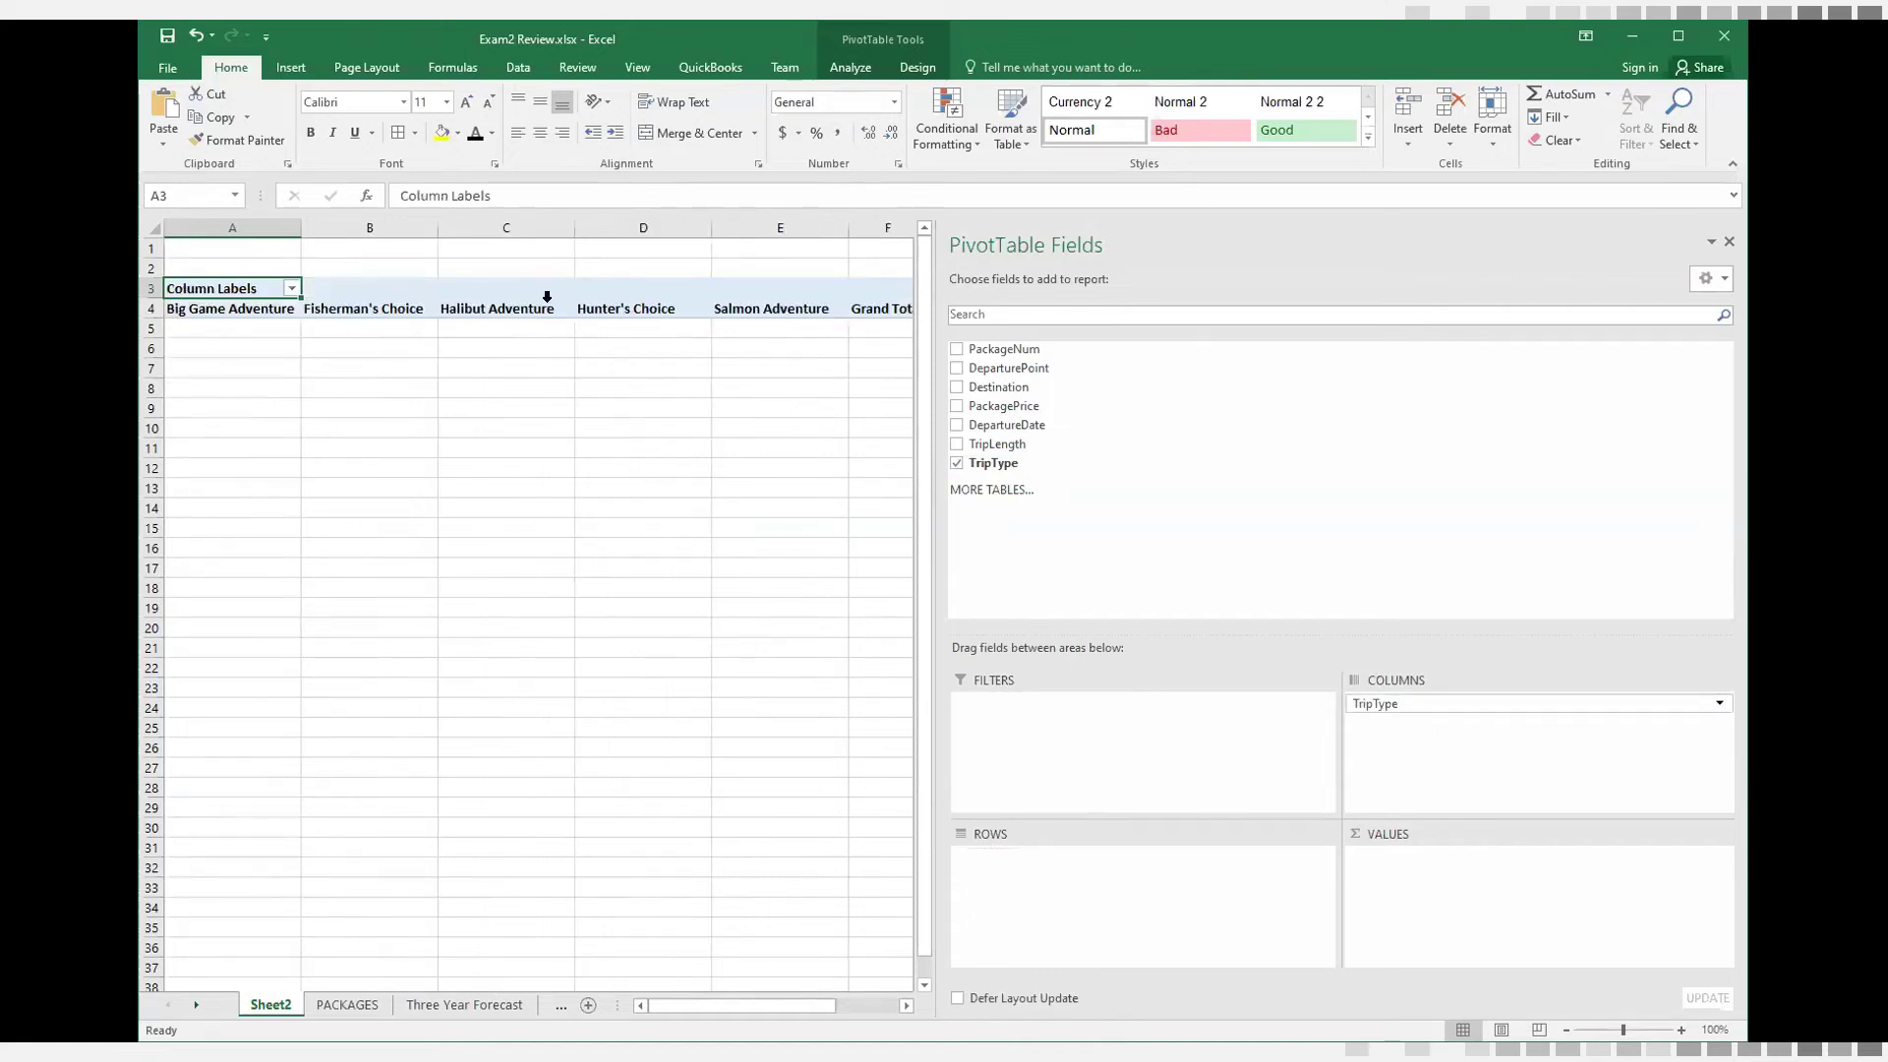
{"action": "left_click_drag", "start_coordinate": [1416, 708], "coordinate": [1034, 873]}
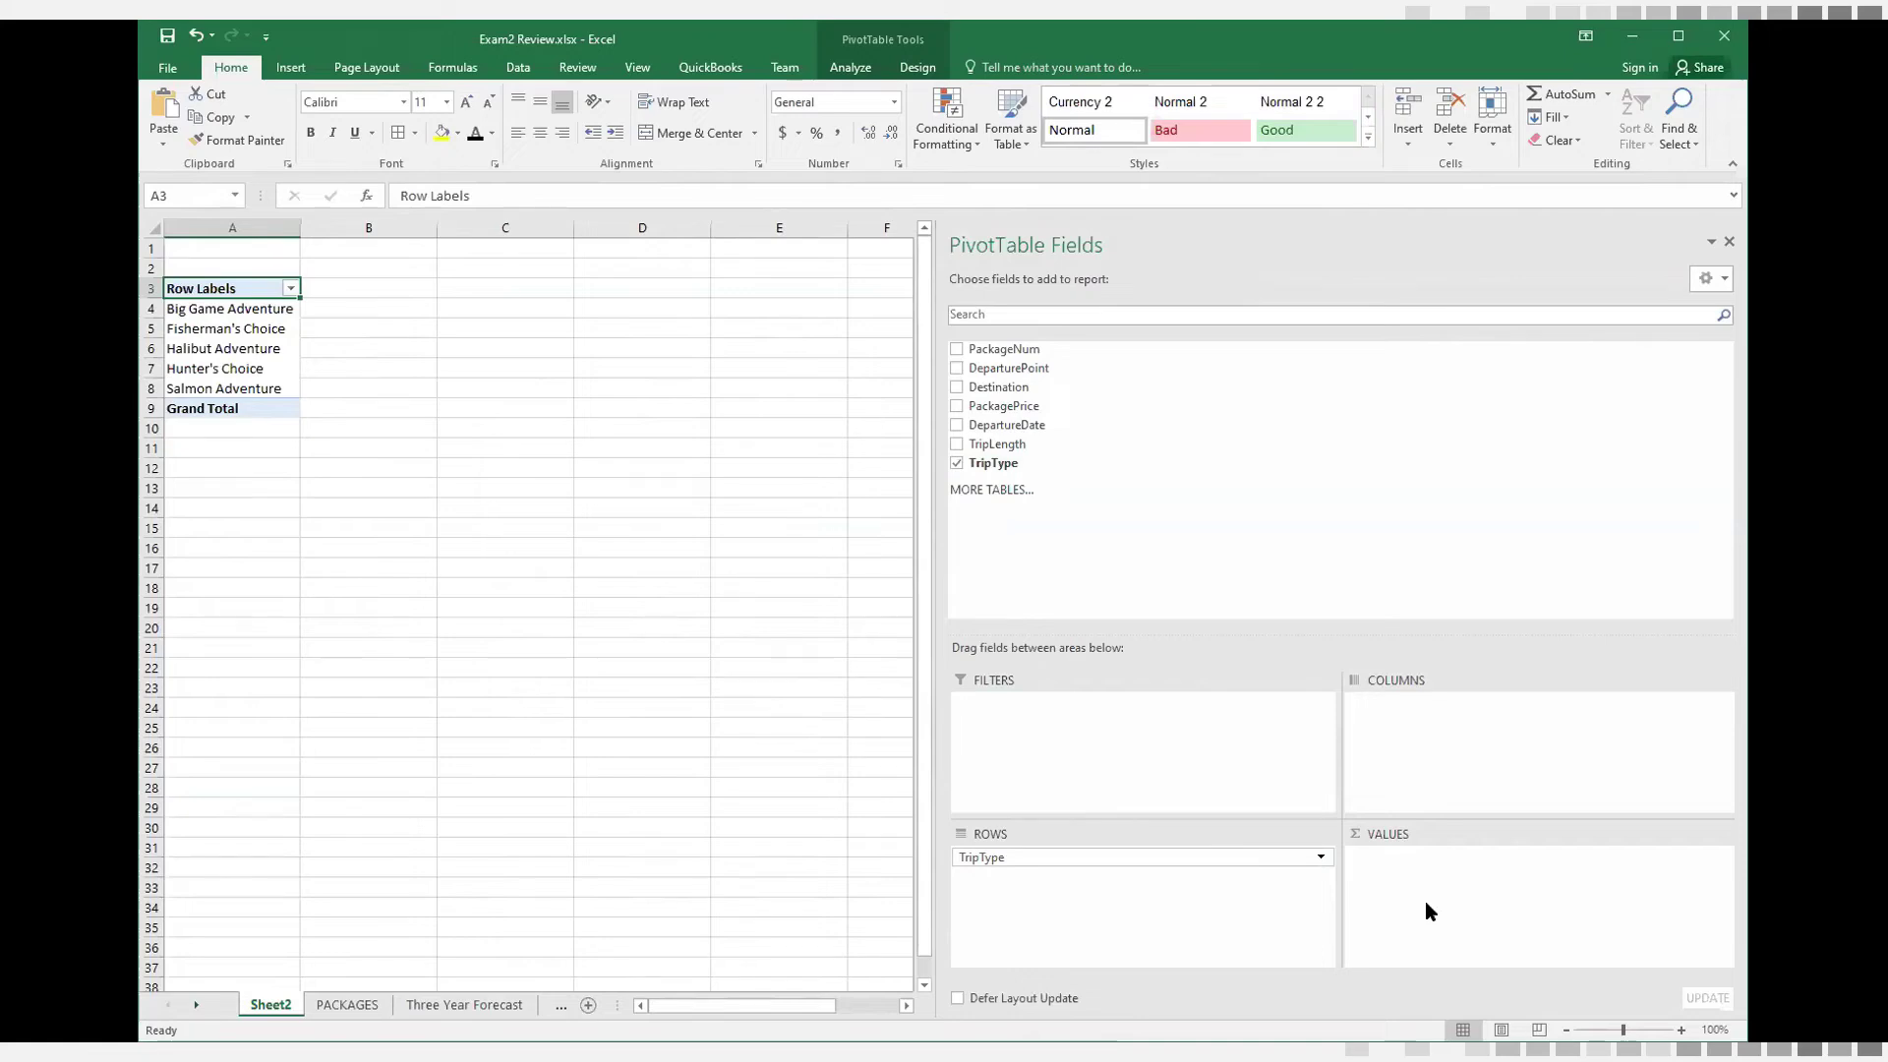
Check the Sum of Package Price column in the PACKAGES summary table, and add PackagePrice to the Sheet2 PivotTable as a summed value
{"action": "left_click", "coordinate": [354, 1006]}
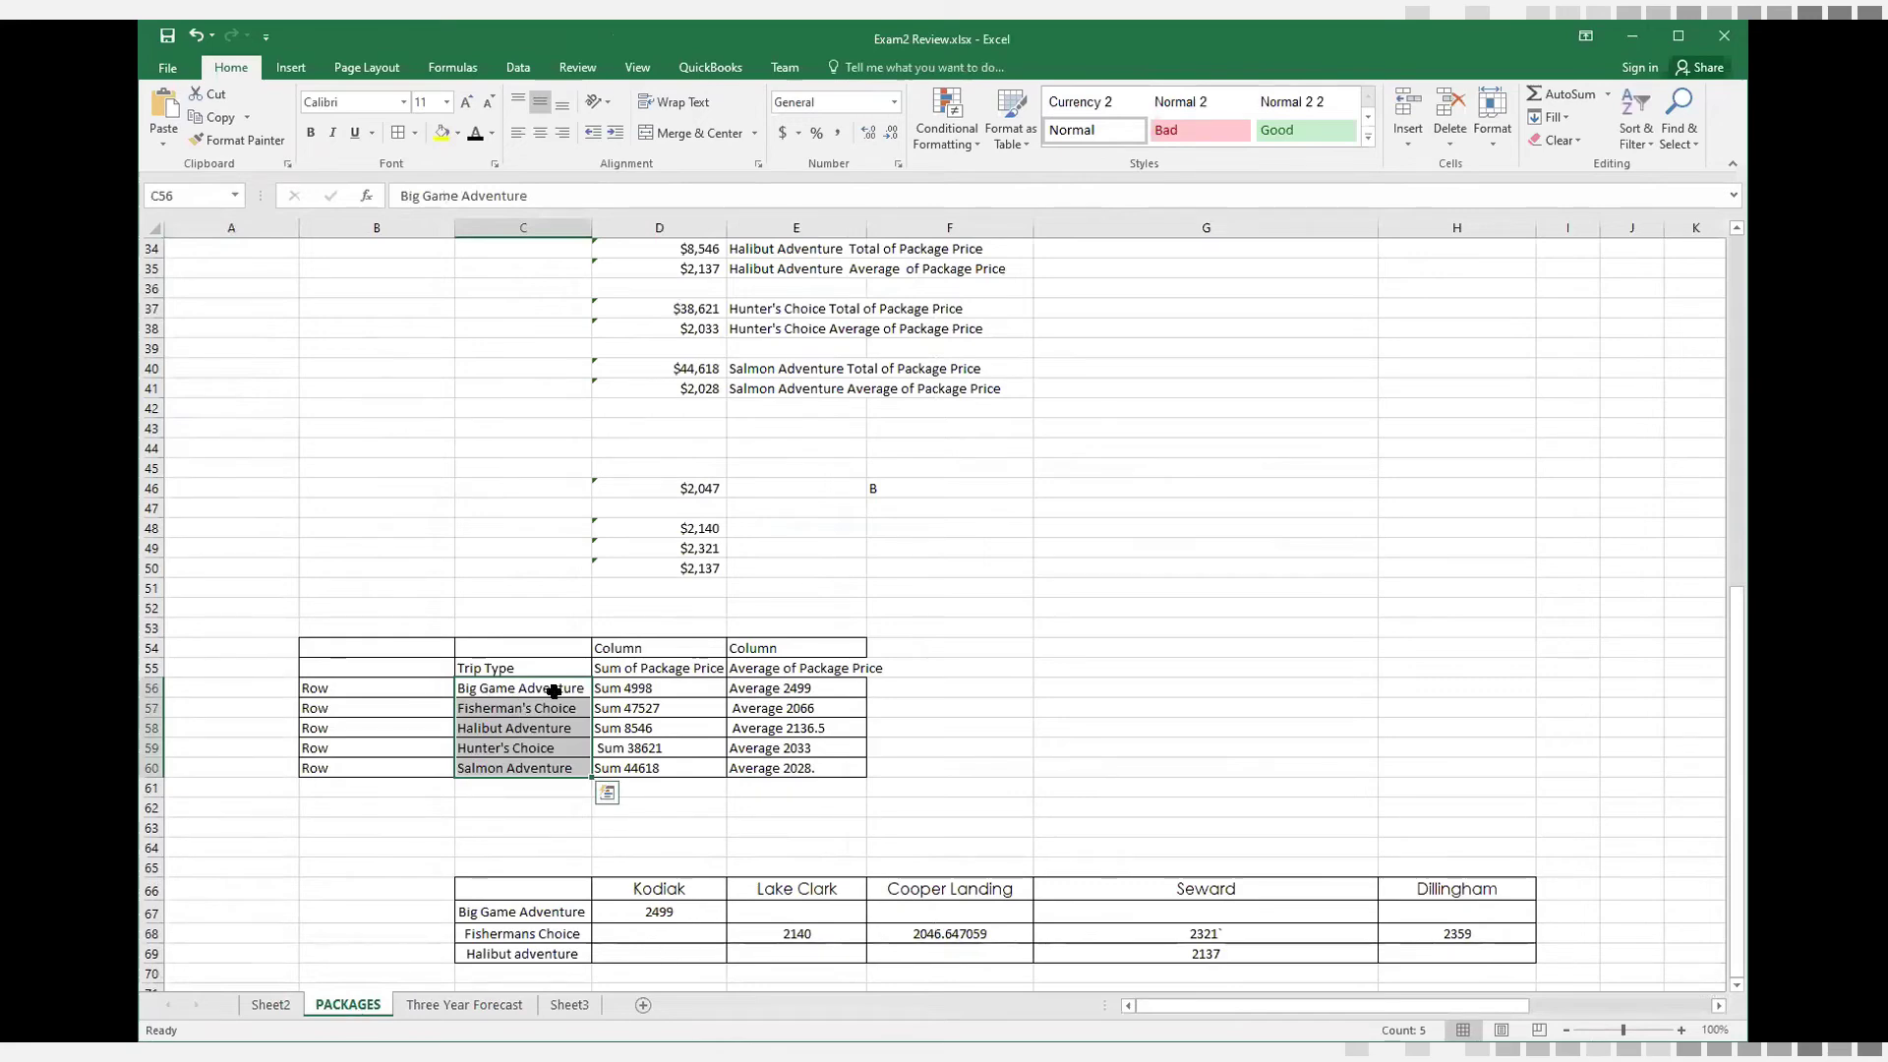
{"action": "left_click", "coordinate": [519, 687]}
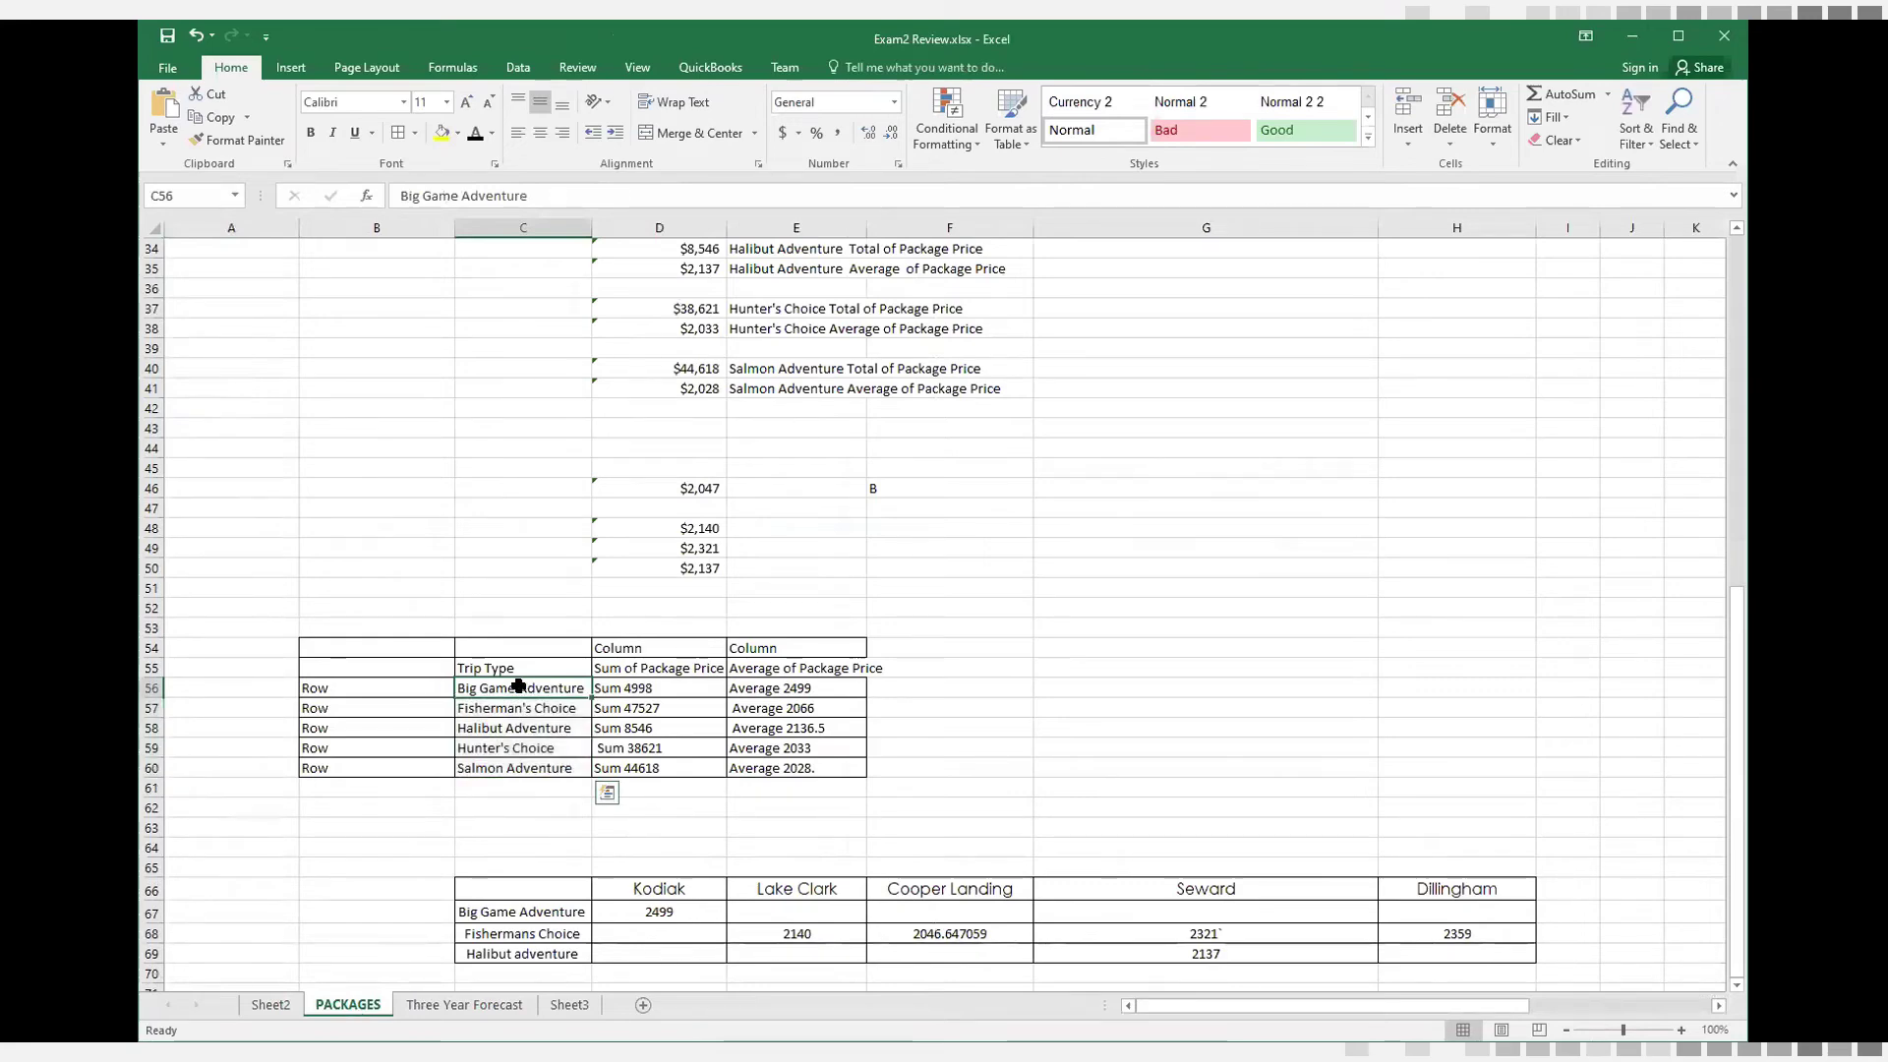
{"action": "left_click", "coordinate": [638, 687]}
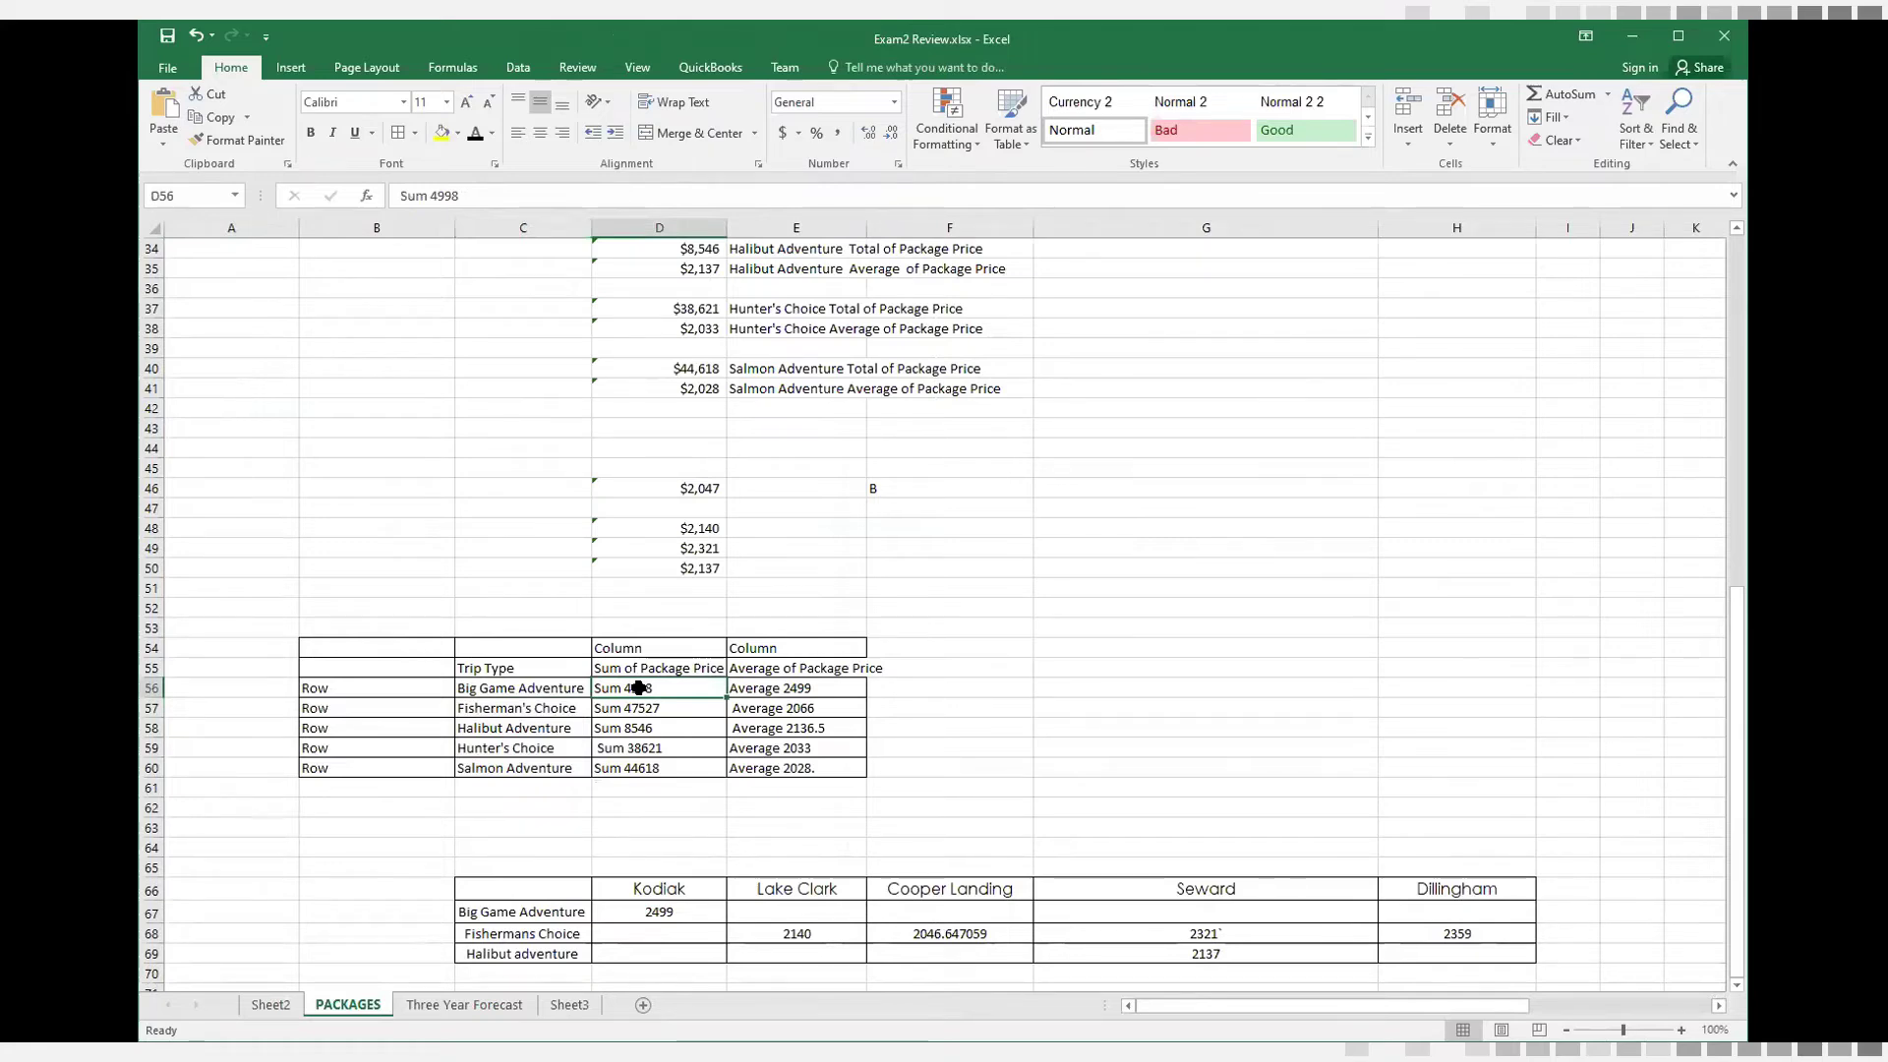
{"action": "left_click", "coordinate": [271, 1005]}
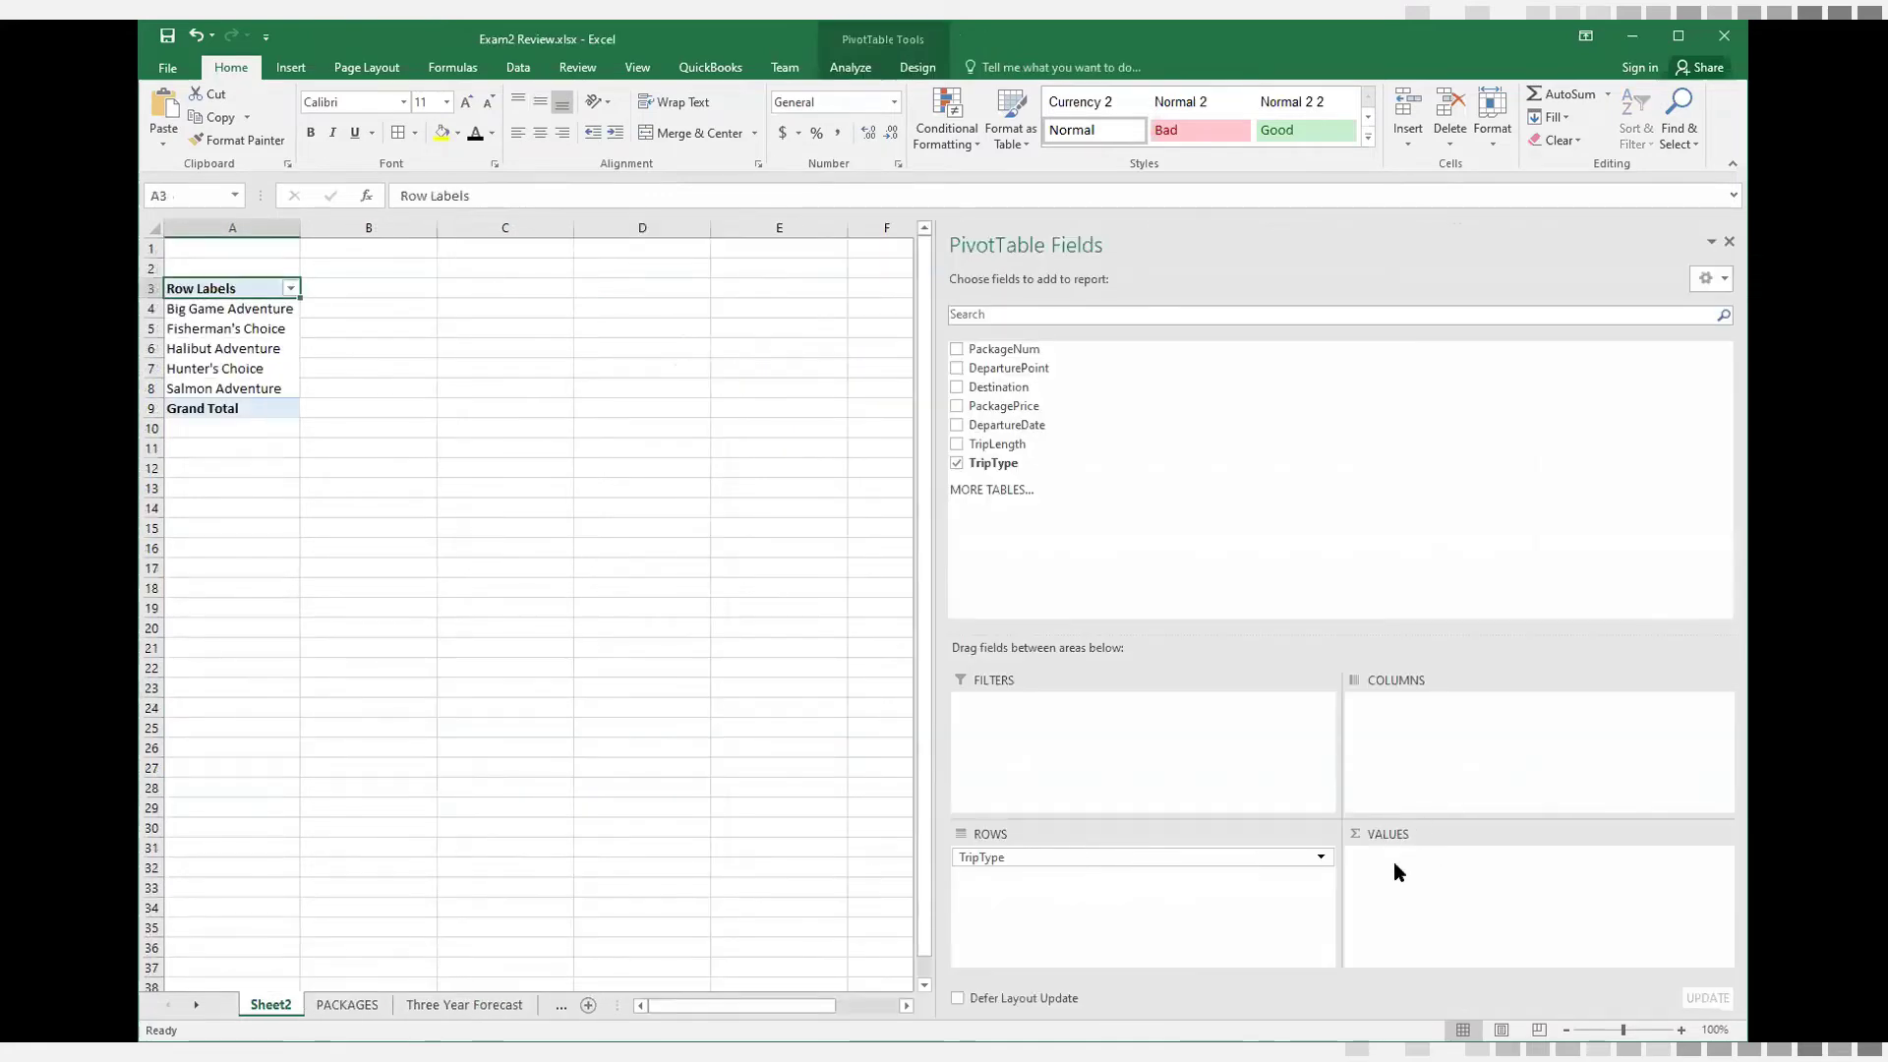
{"action": "left_click", "coordinate": [955, 406]}
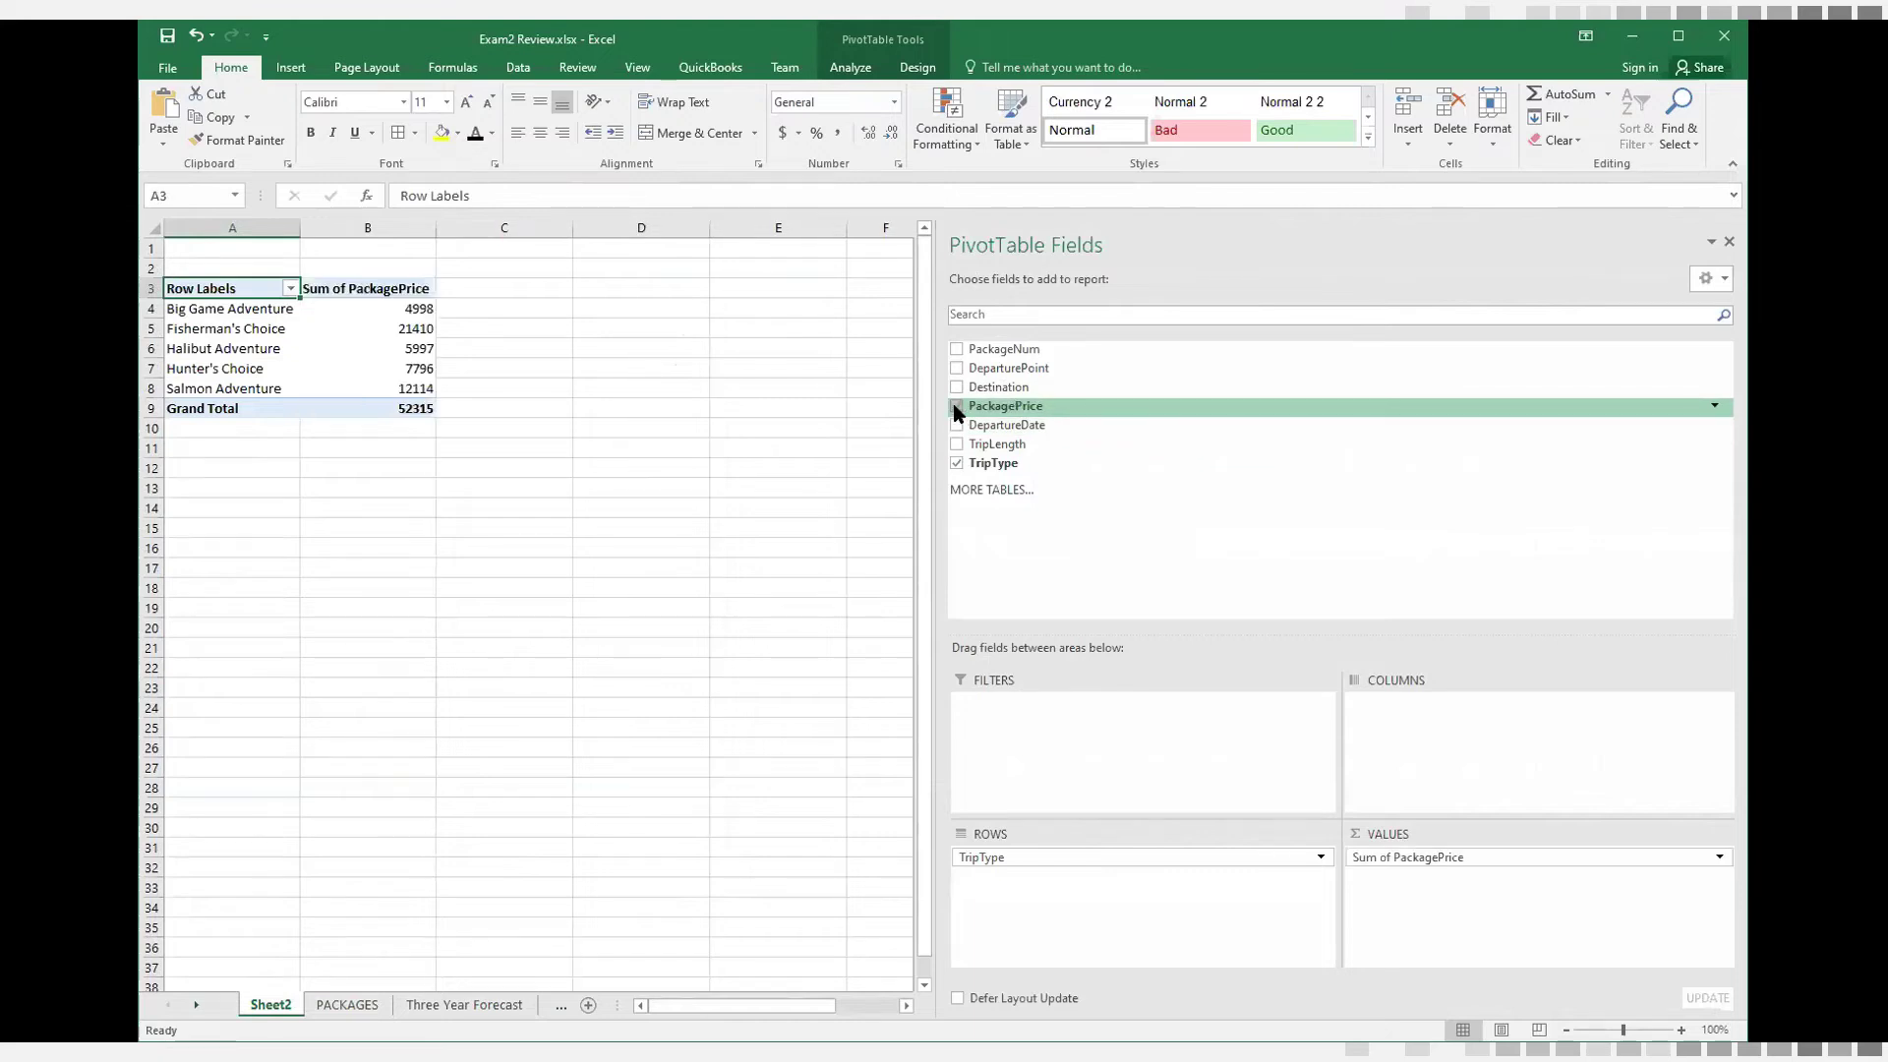
{"action": "left_click", "coordinate": [1435, 859]}
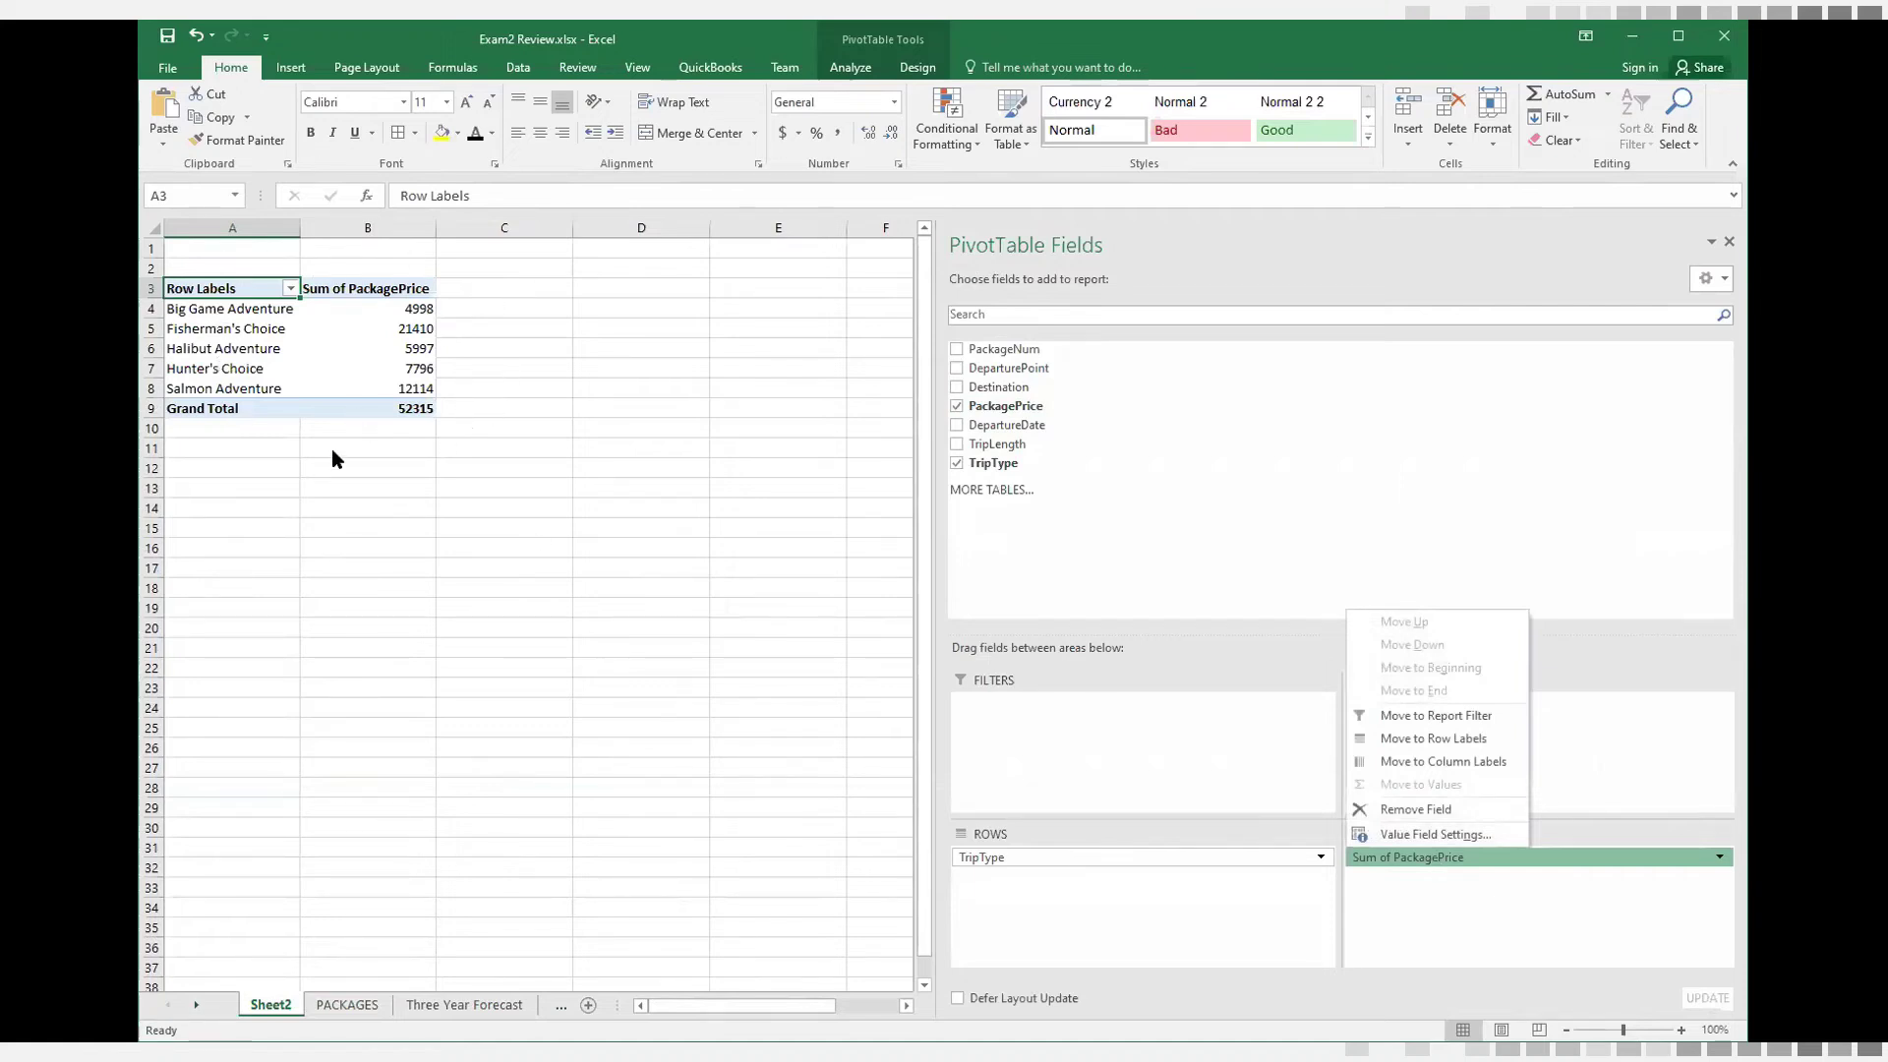
Examine the PivotTable's PackagePrice sums for Big Game Adventure, Fisherman's Choice and Halibut Adventure
{"action": "left_click", "coordinate": [204, 307]}
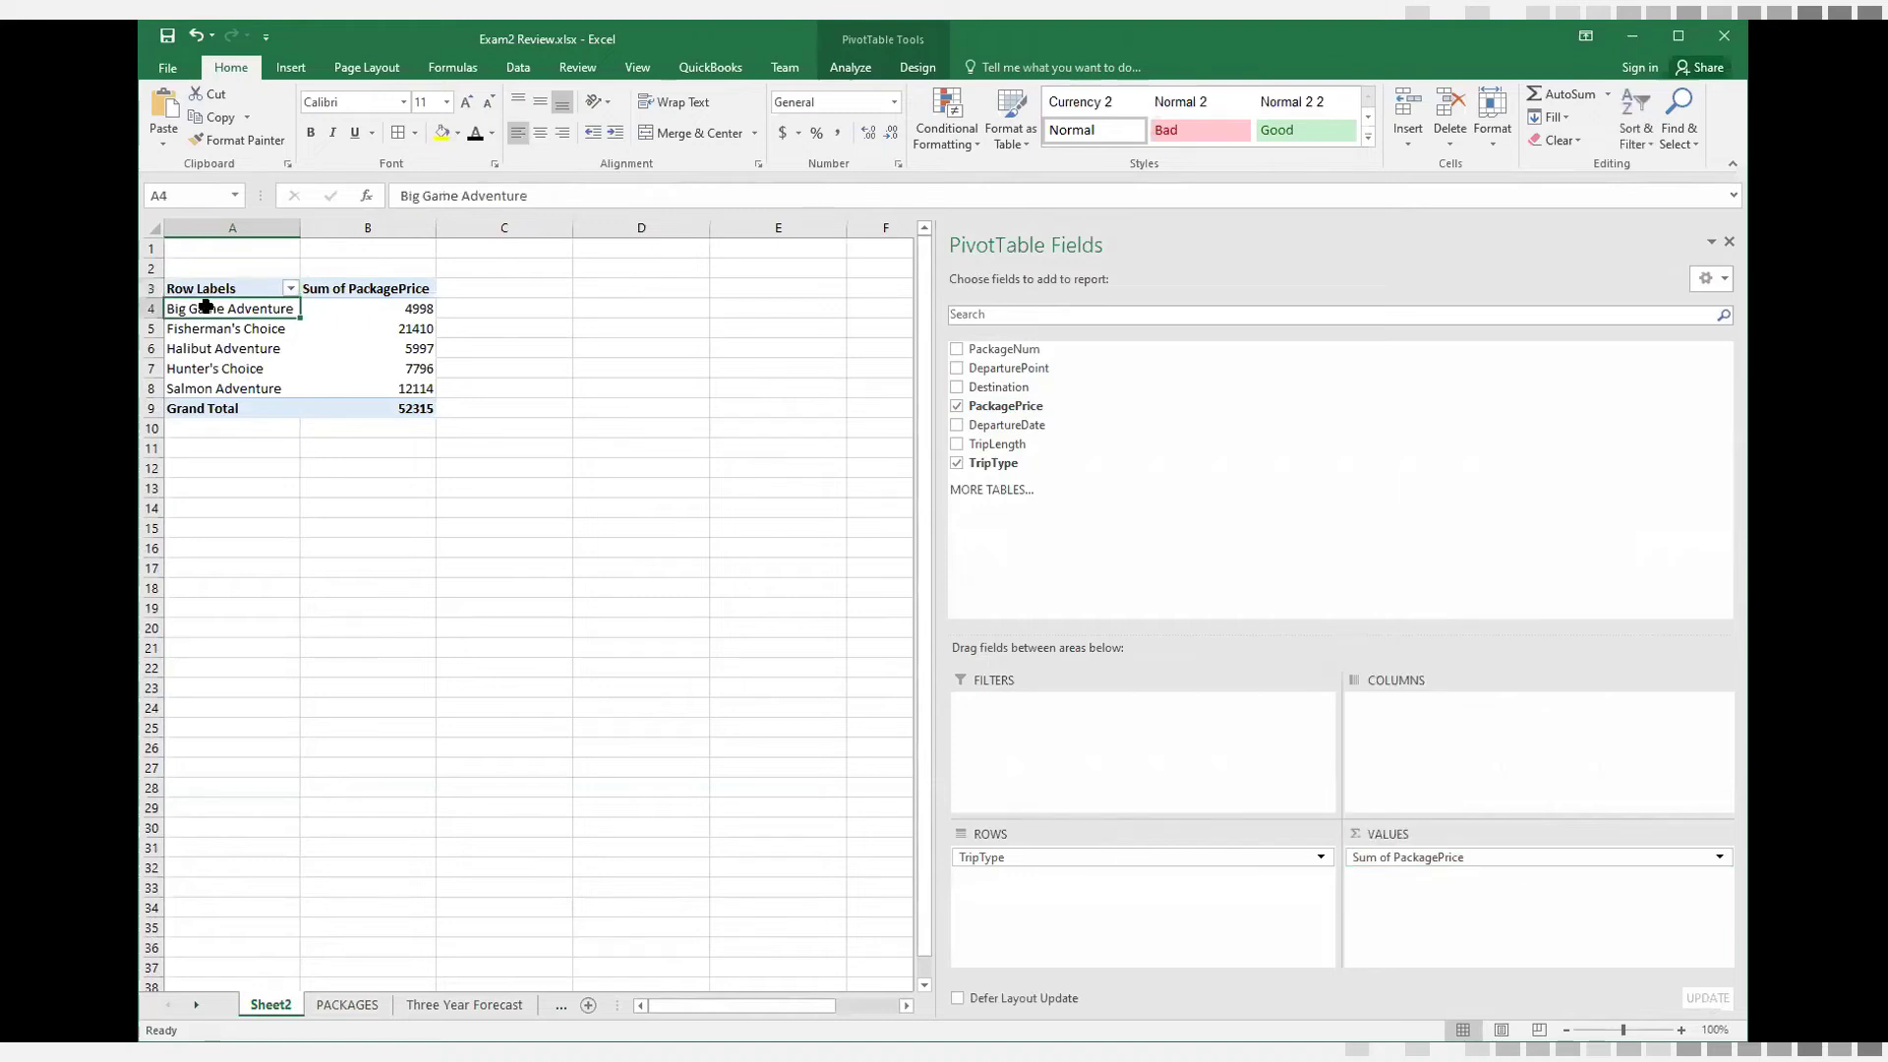
{"action": "left_click", "coordinate": [422, 307]}
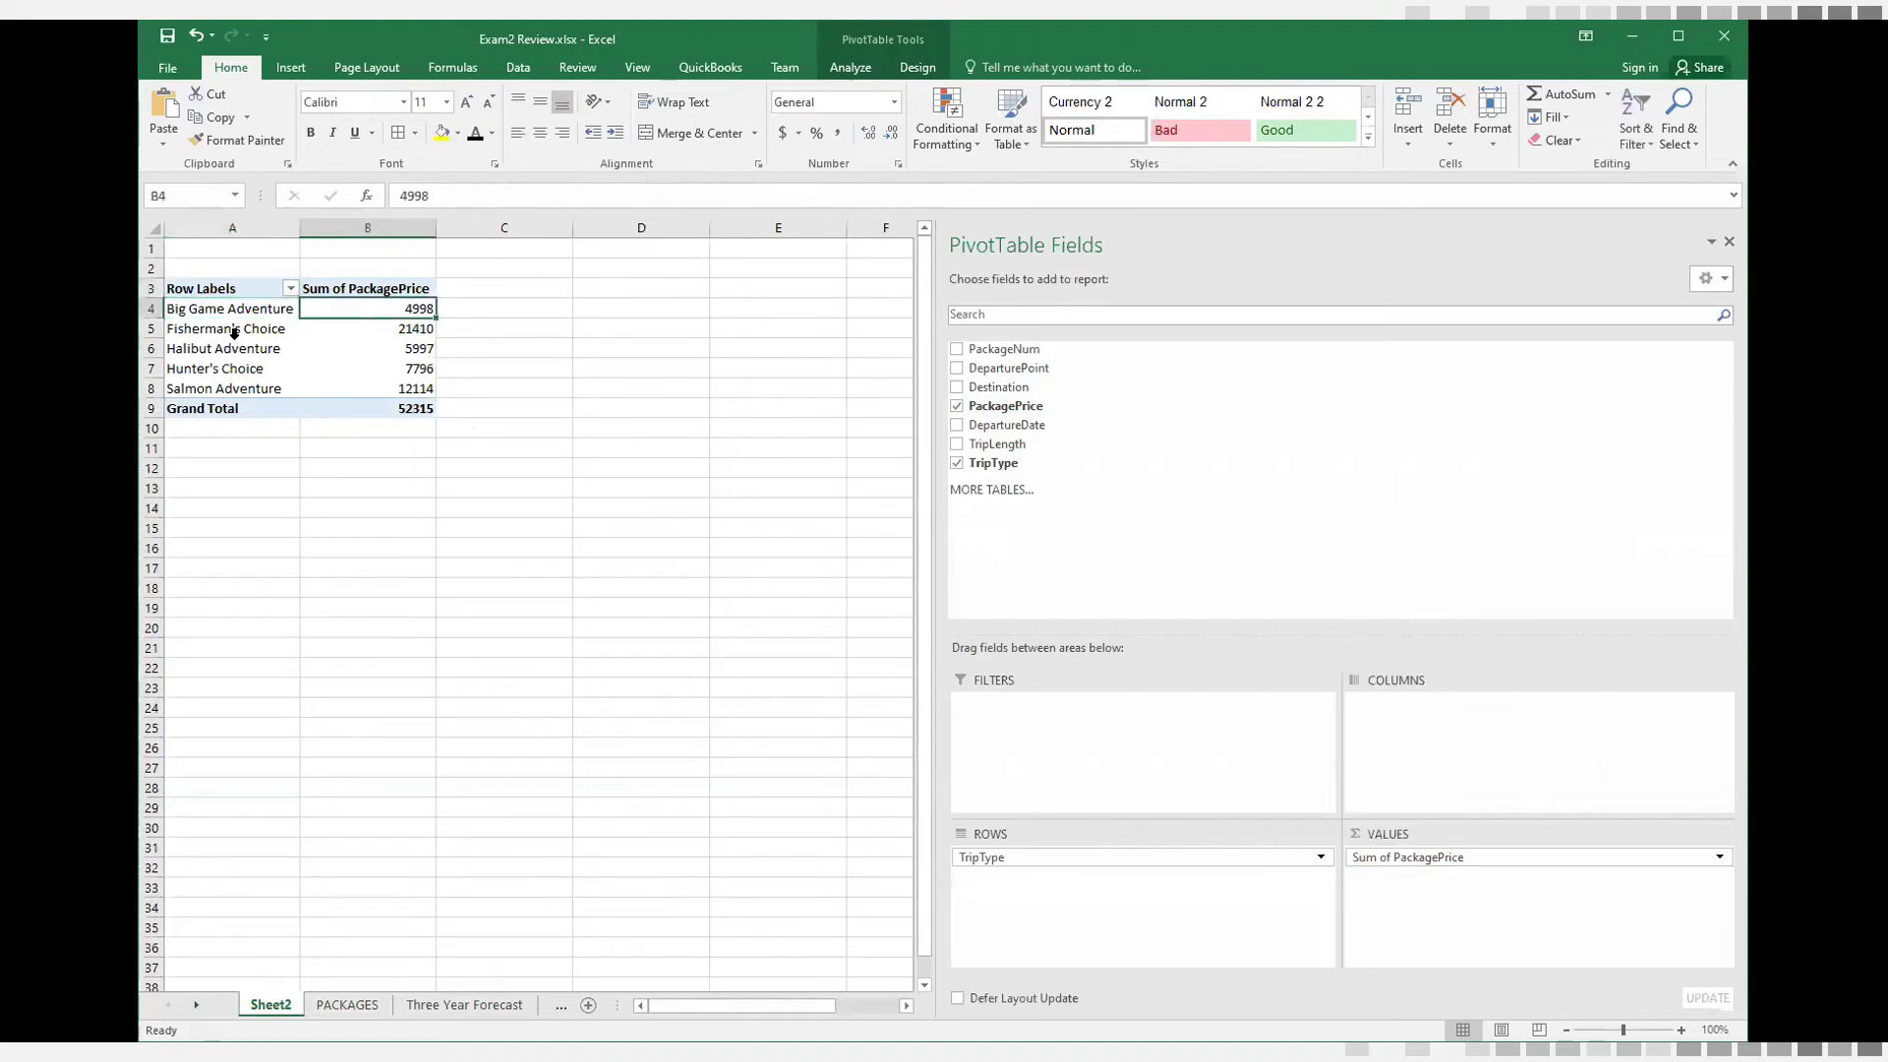
{"action": "left_click", "coordinate": [251, 335]}
{"action": "left_click", "coordinate": [385, 333]}
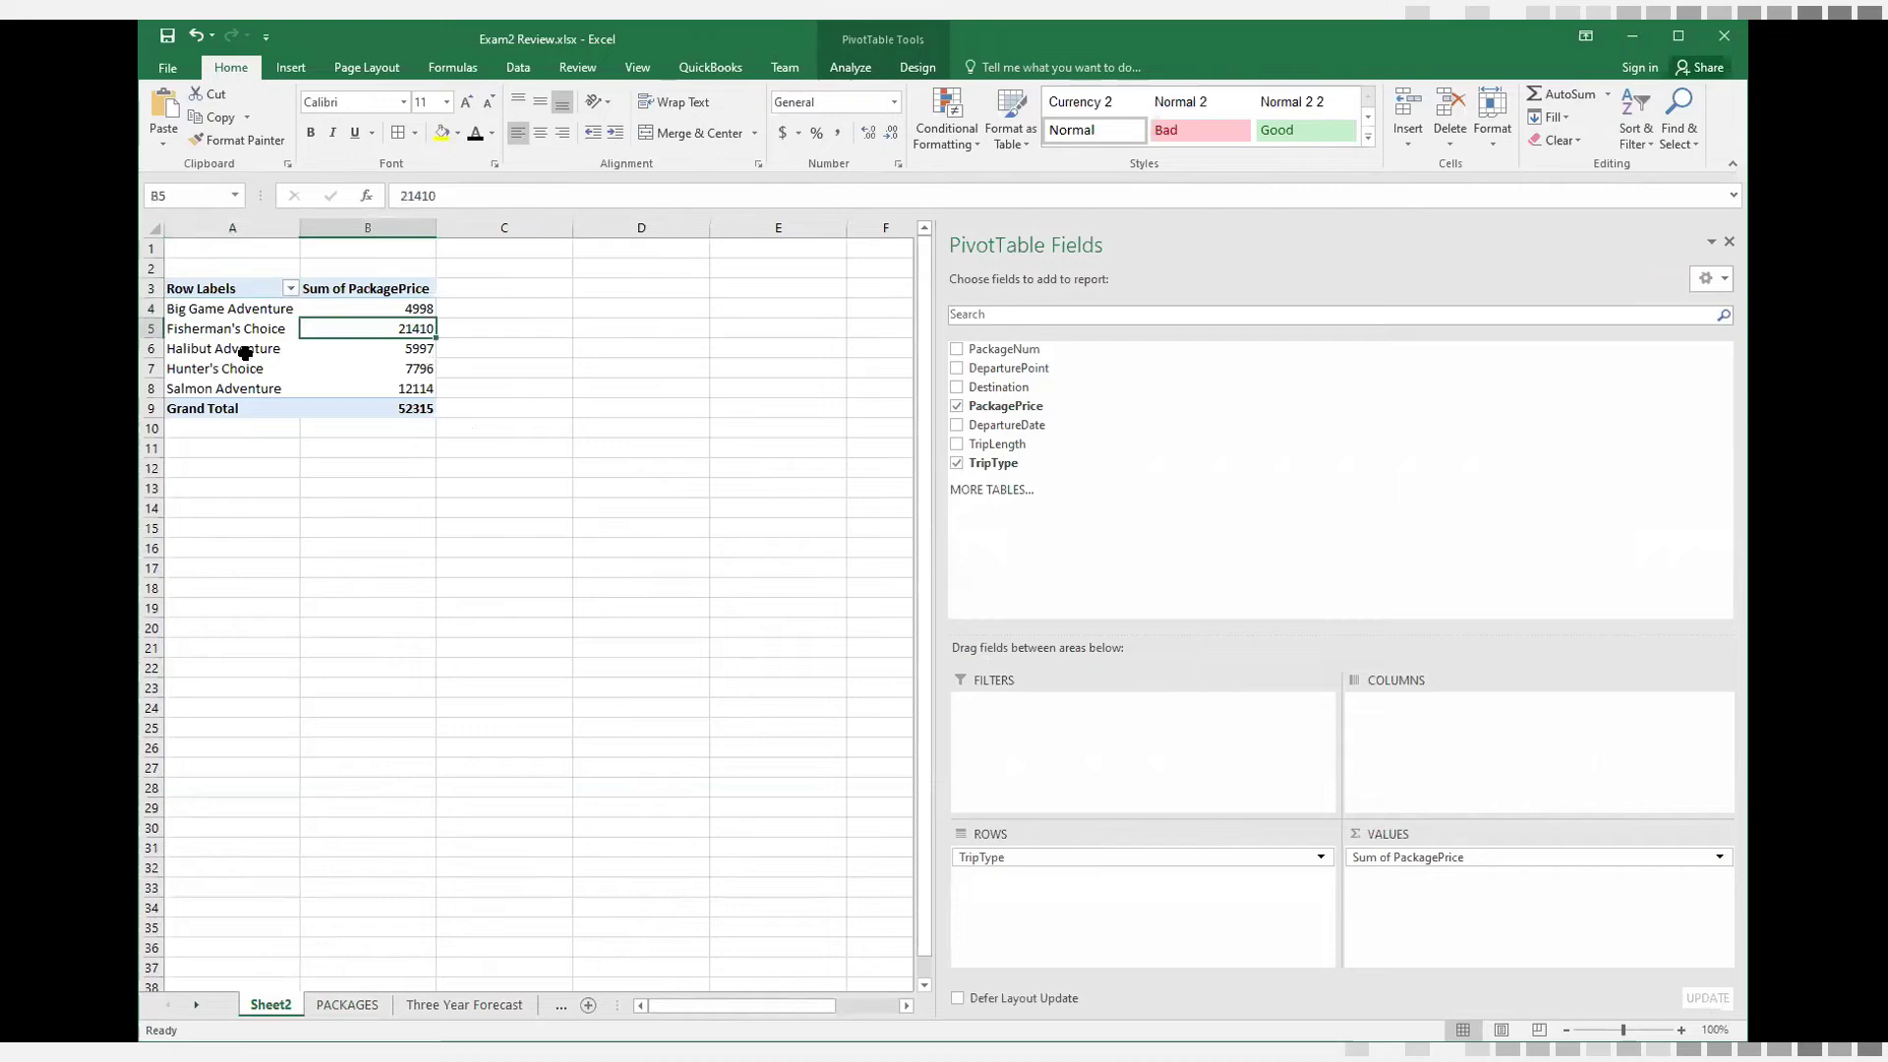
{"action": "left_click", "coordinate": [245, 352]}
{"action": "left_click", "coordinate": [377, 349]}
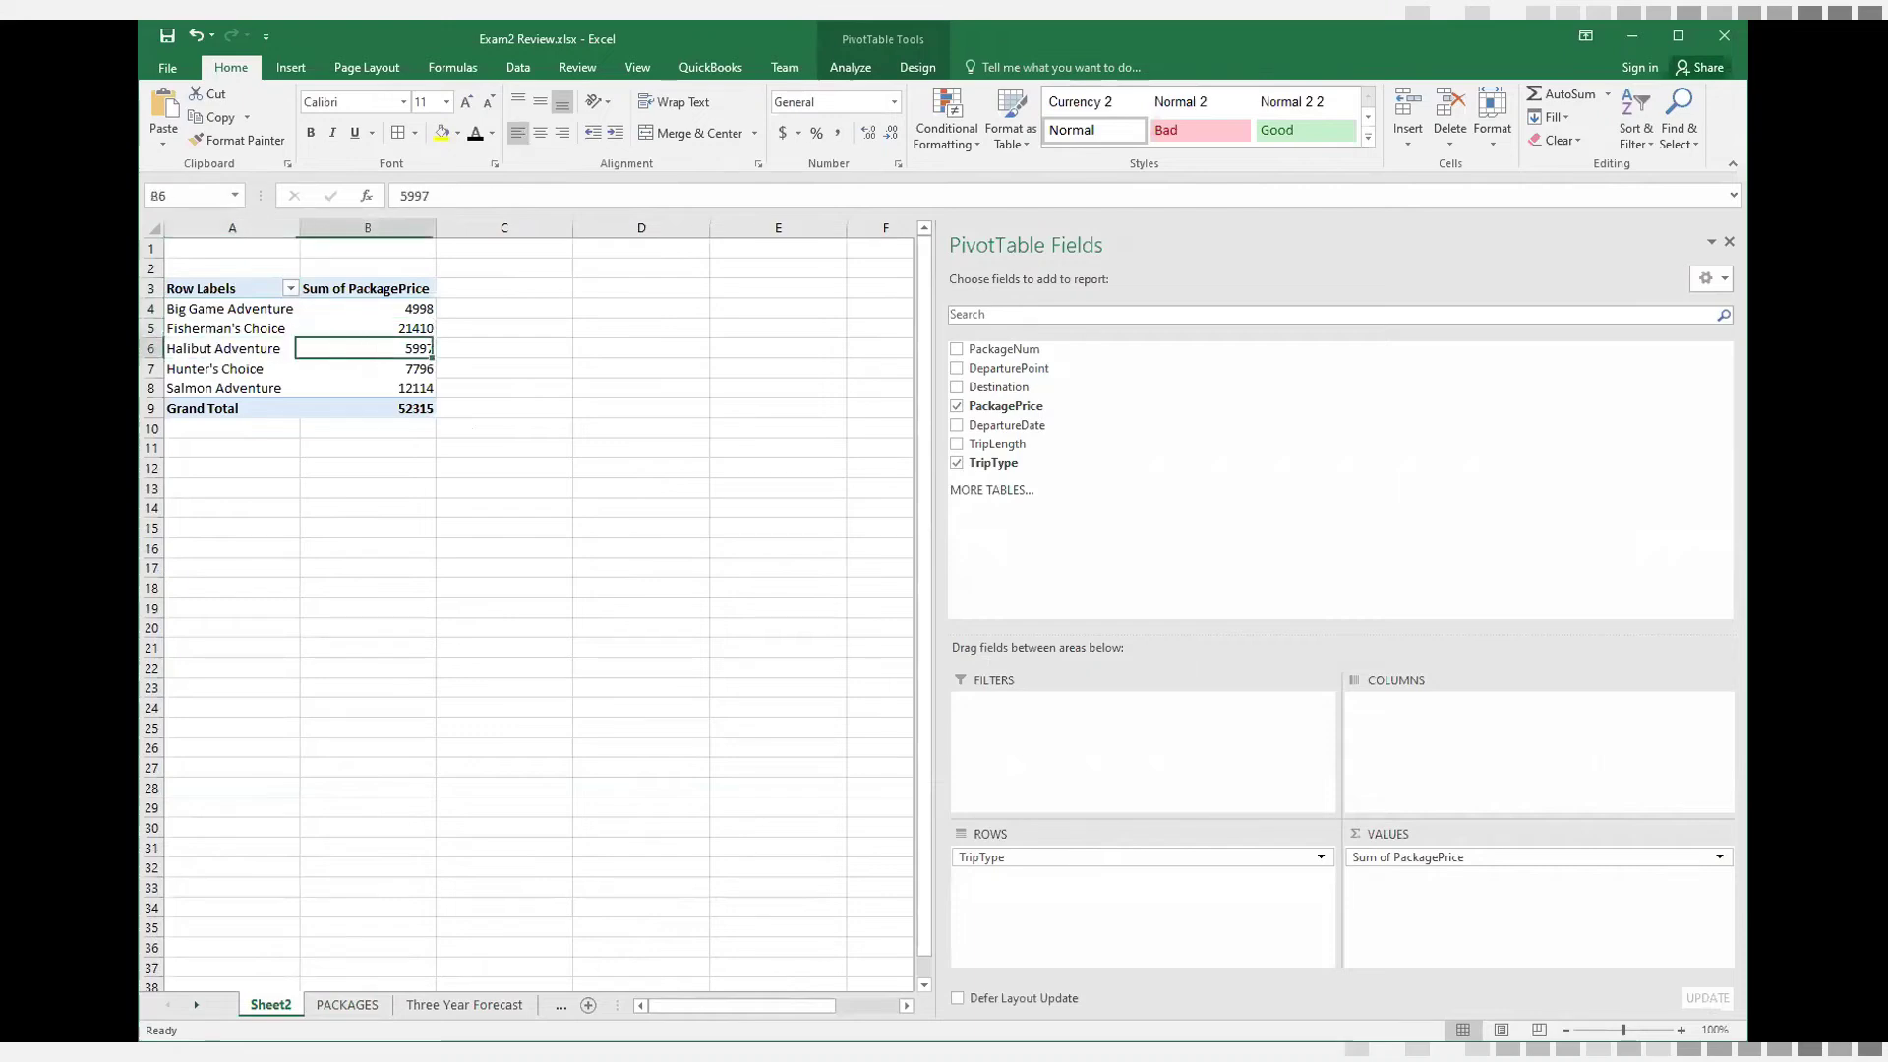
Filter the PACKAGES list to the Big Game Adventure trip type and select its package prices to check their sum
{"action": "left_click", "coordinate": [344, 1004]}
{"action": "scroll", "coordinate": [1183, 636], "scroll_direction": "up", "scroll_amount": 1}
{"action": "scroll", "coordinate": [1184, 636], "scroll_direction": "up", "scroll_amount": 11}
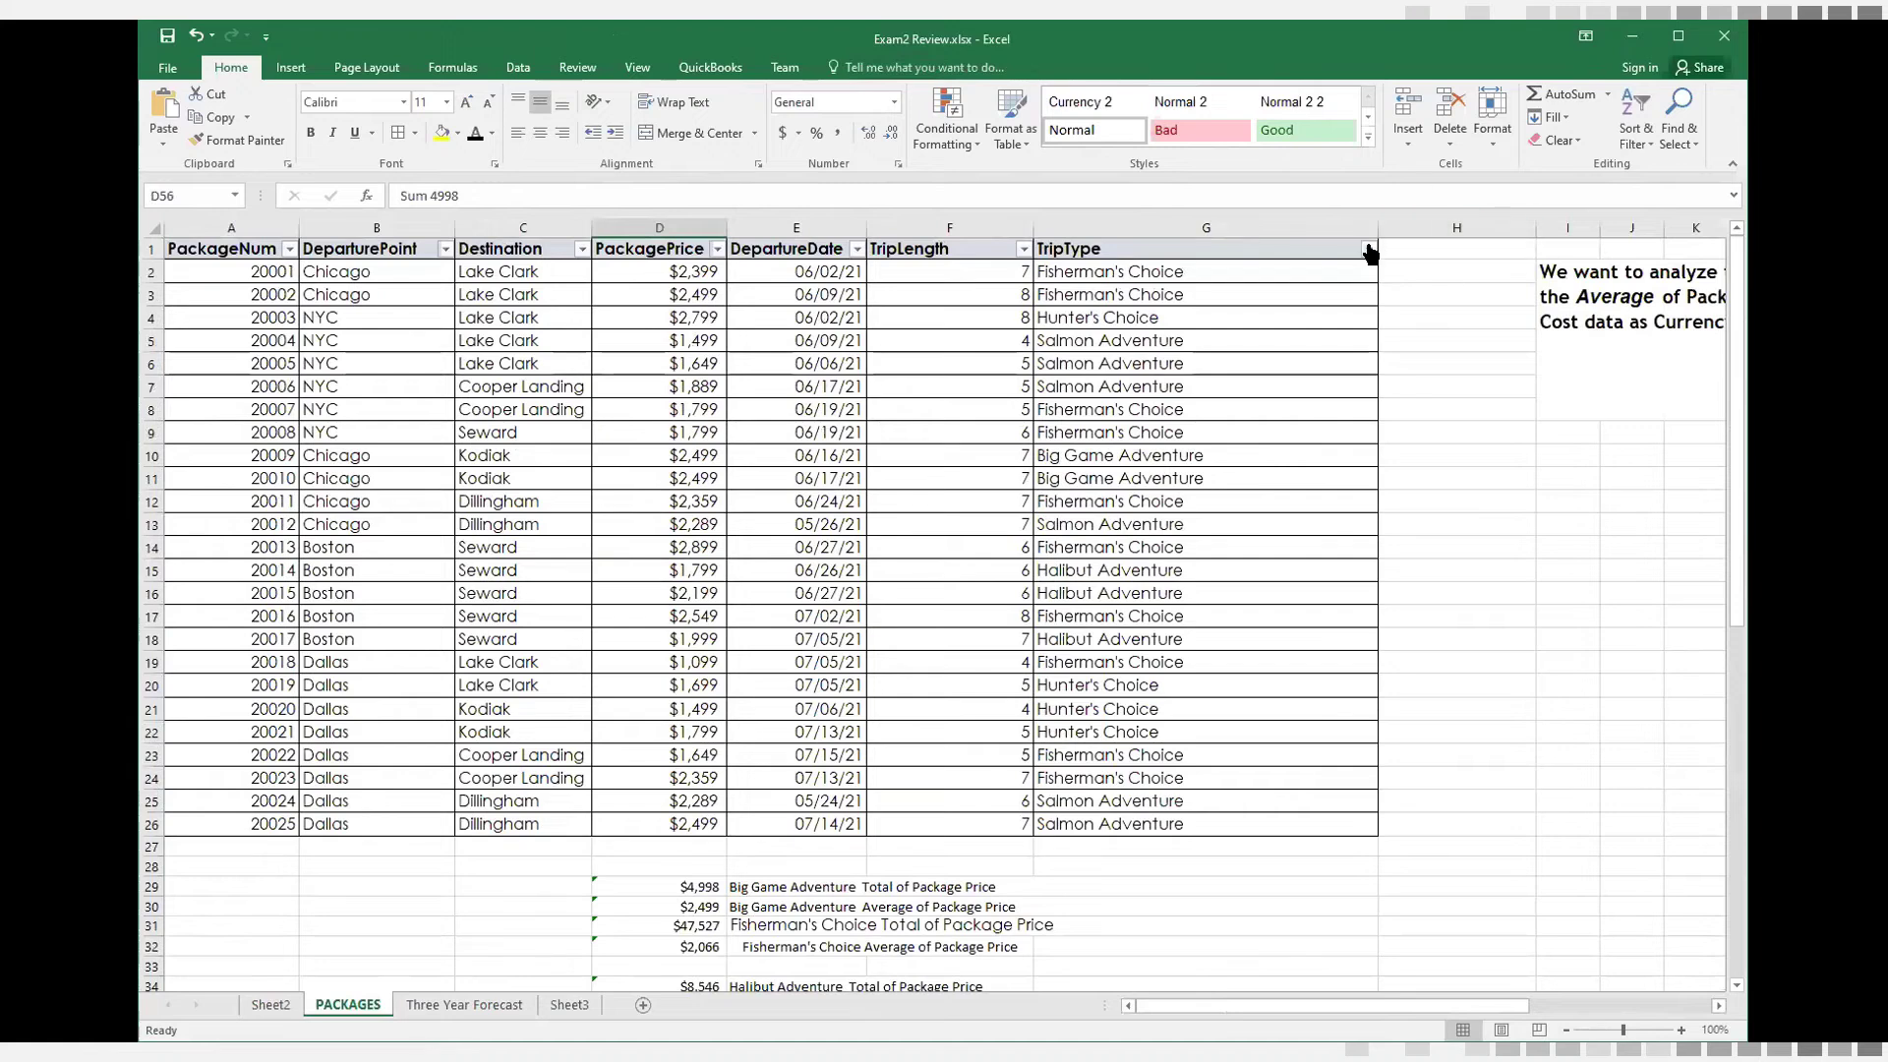
{"action": "left_click", "coordinate": [1369, 246]}
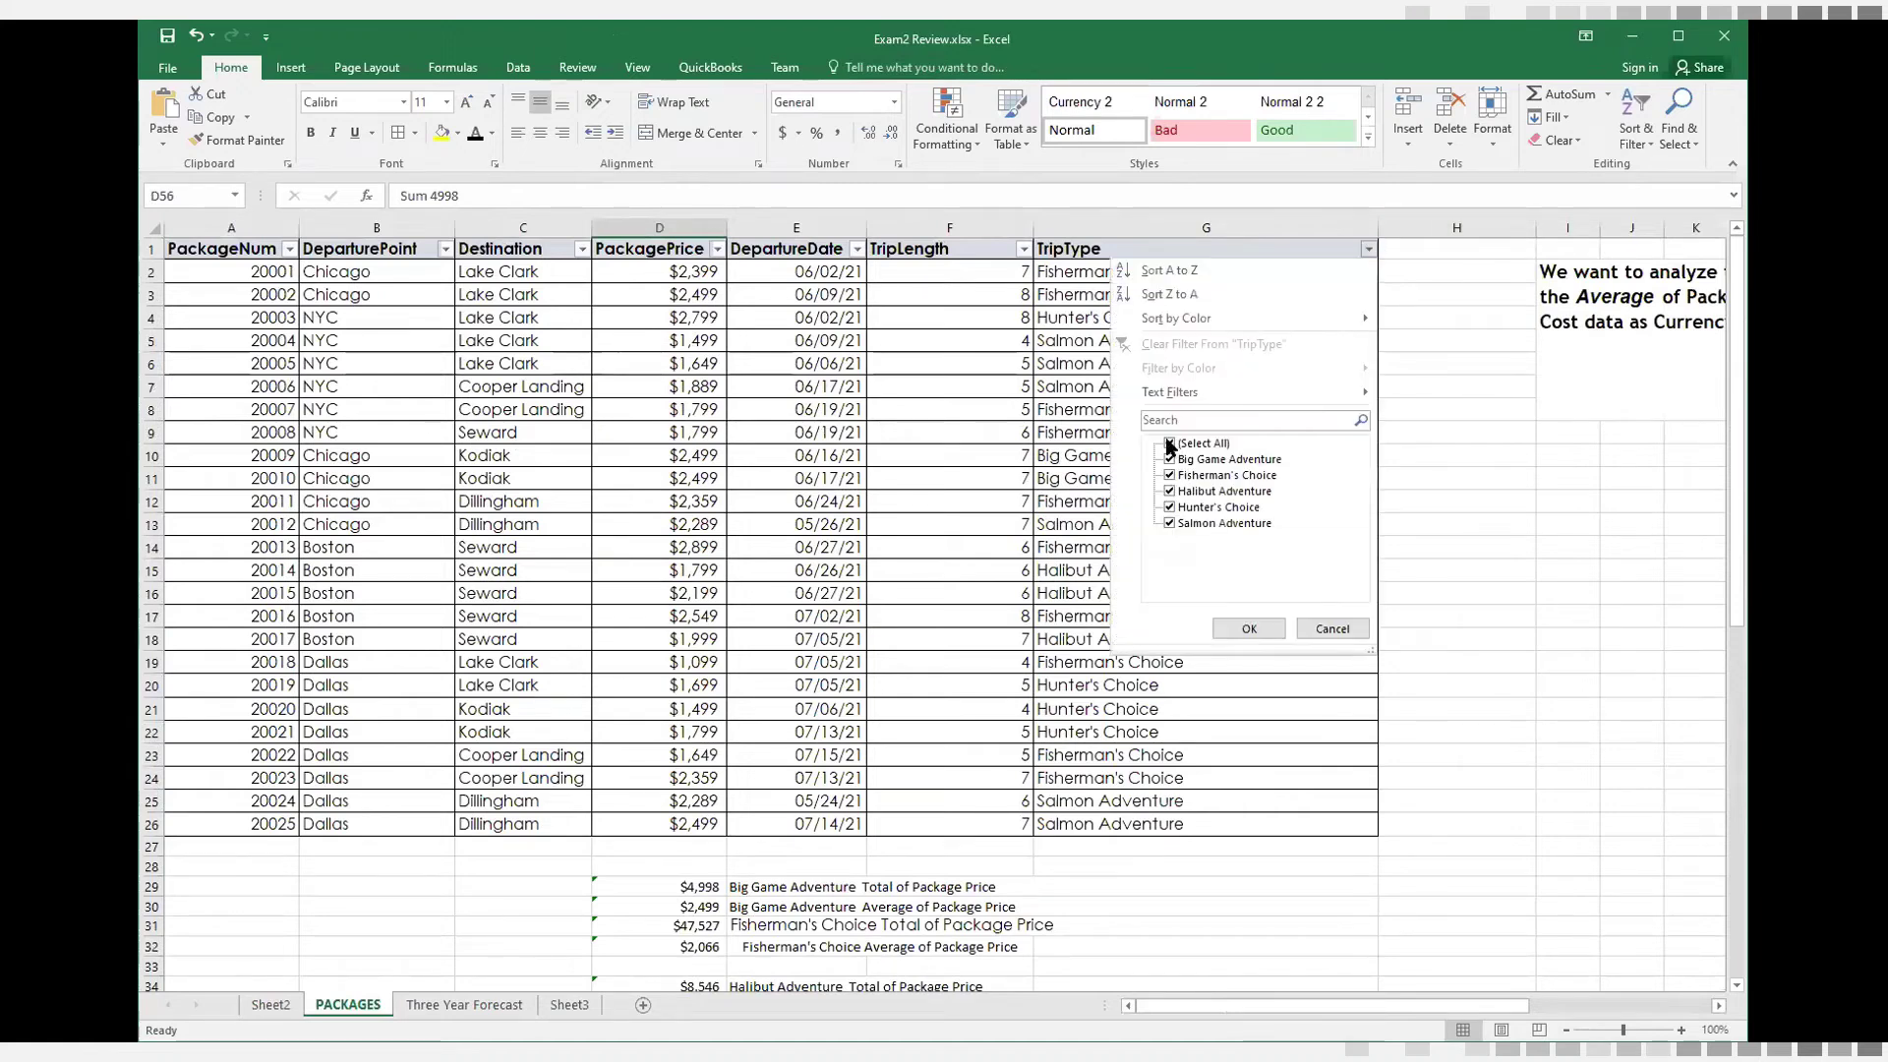
{"action": "left_click", "coordinate": [1169, 443]}
{"action": "left_click", "coordinate": [1168, 458]}
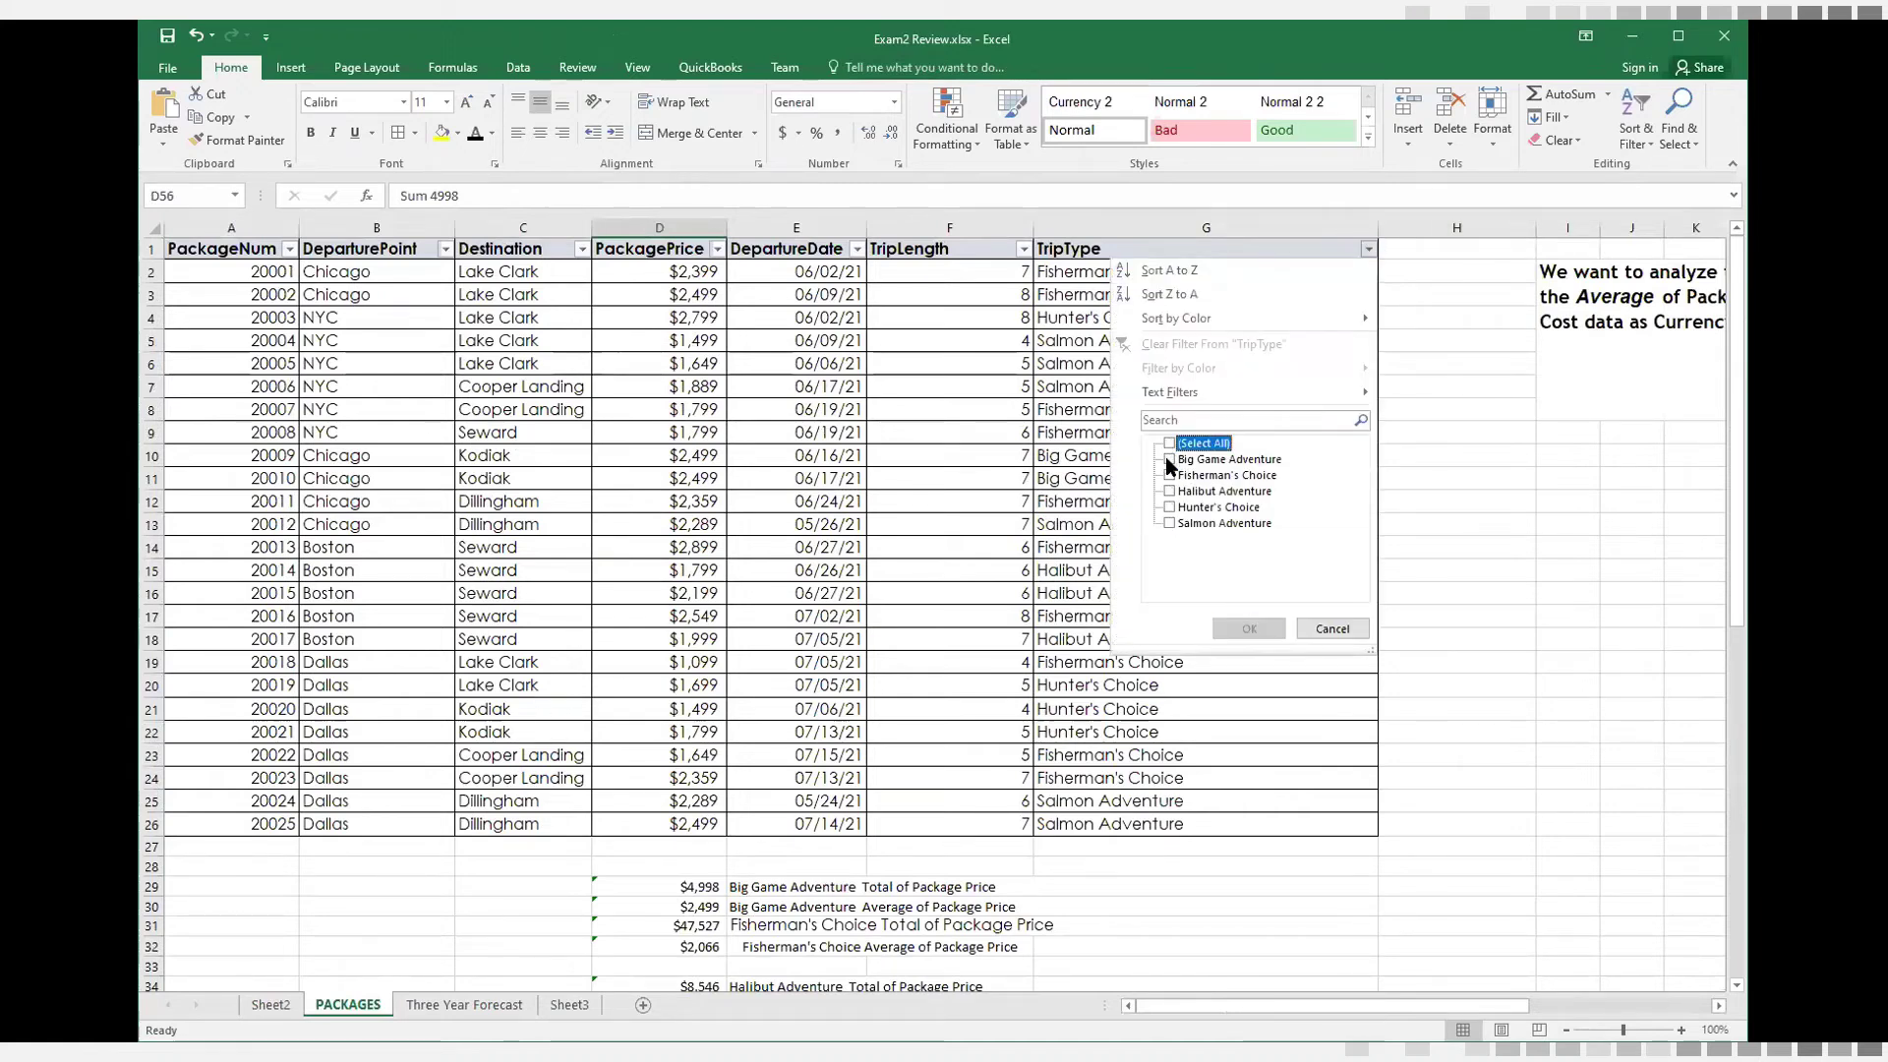
{"action": "left_click", "coordinate": [1248, 629]}
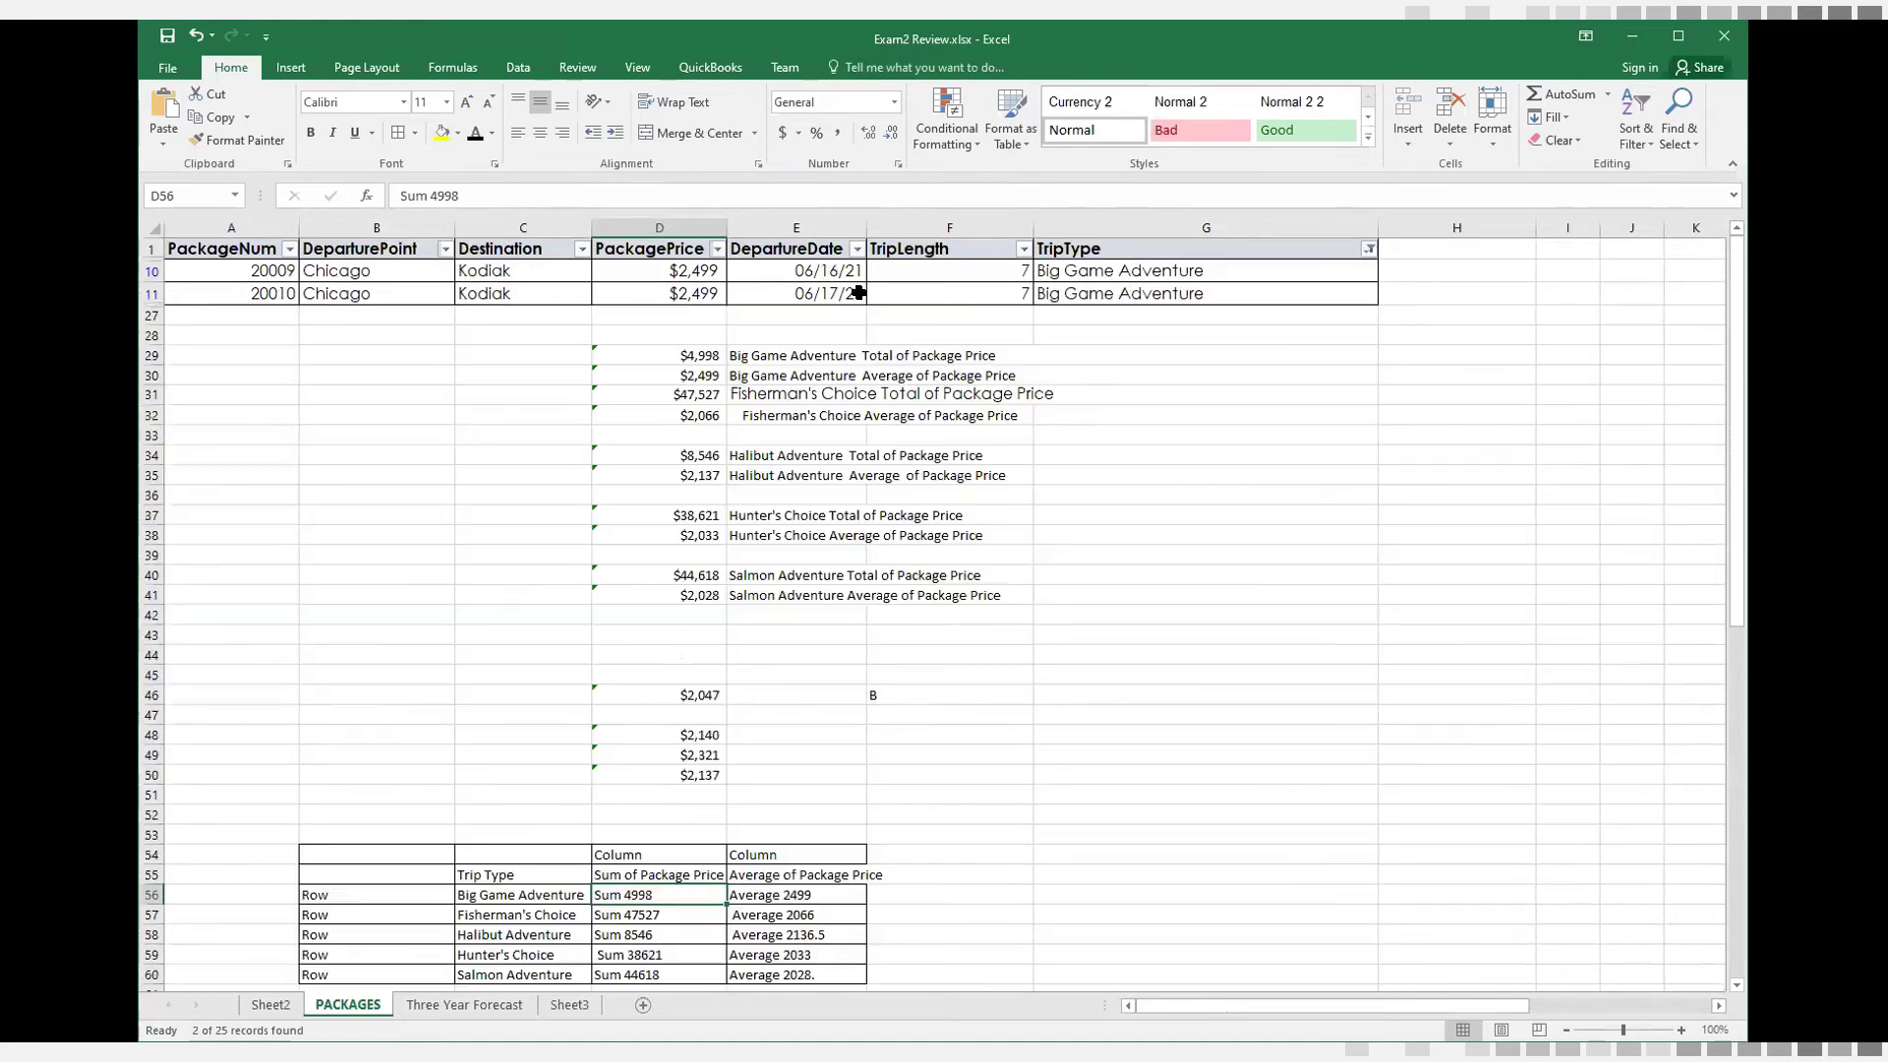
{"action": "left_click_drag", "start_coordinate": [699, 267], "coordinate": [688, 295]}
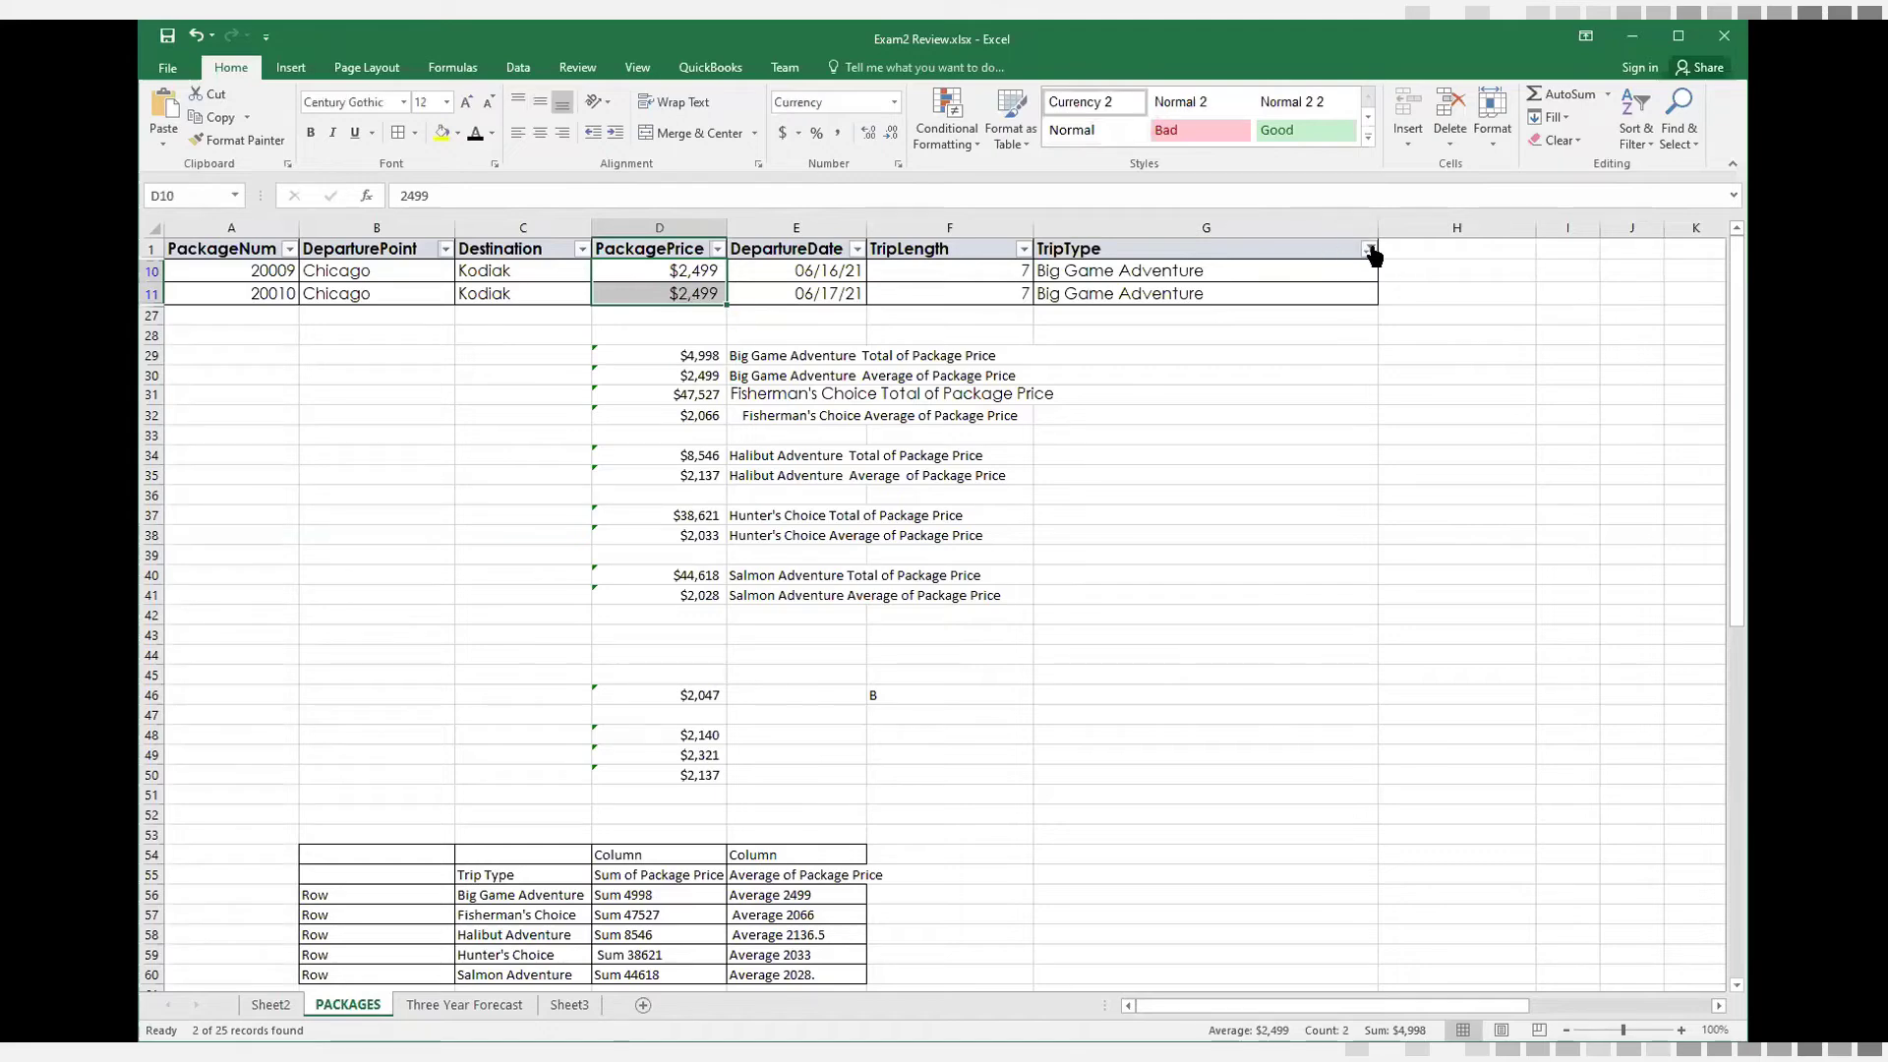
Switch the TripType filter to Fisherman's Choice only and select the filtered package prices to check their sum
{"action": "left_click", "coordinate": [1370, 250]}
{"action": "left_click", "coordinate": [1170, 459]}
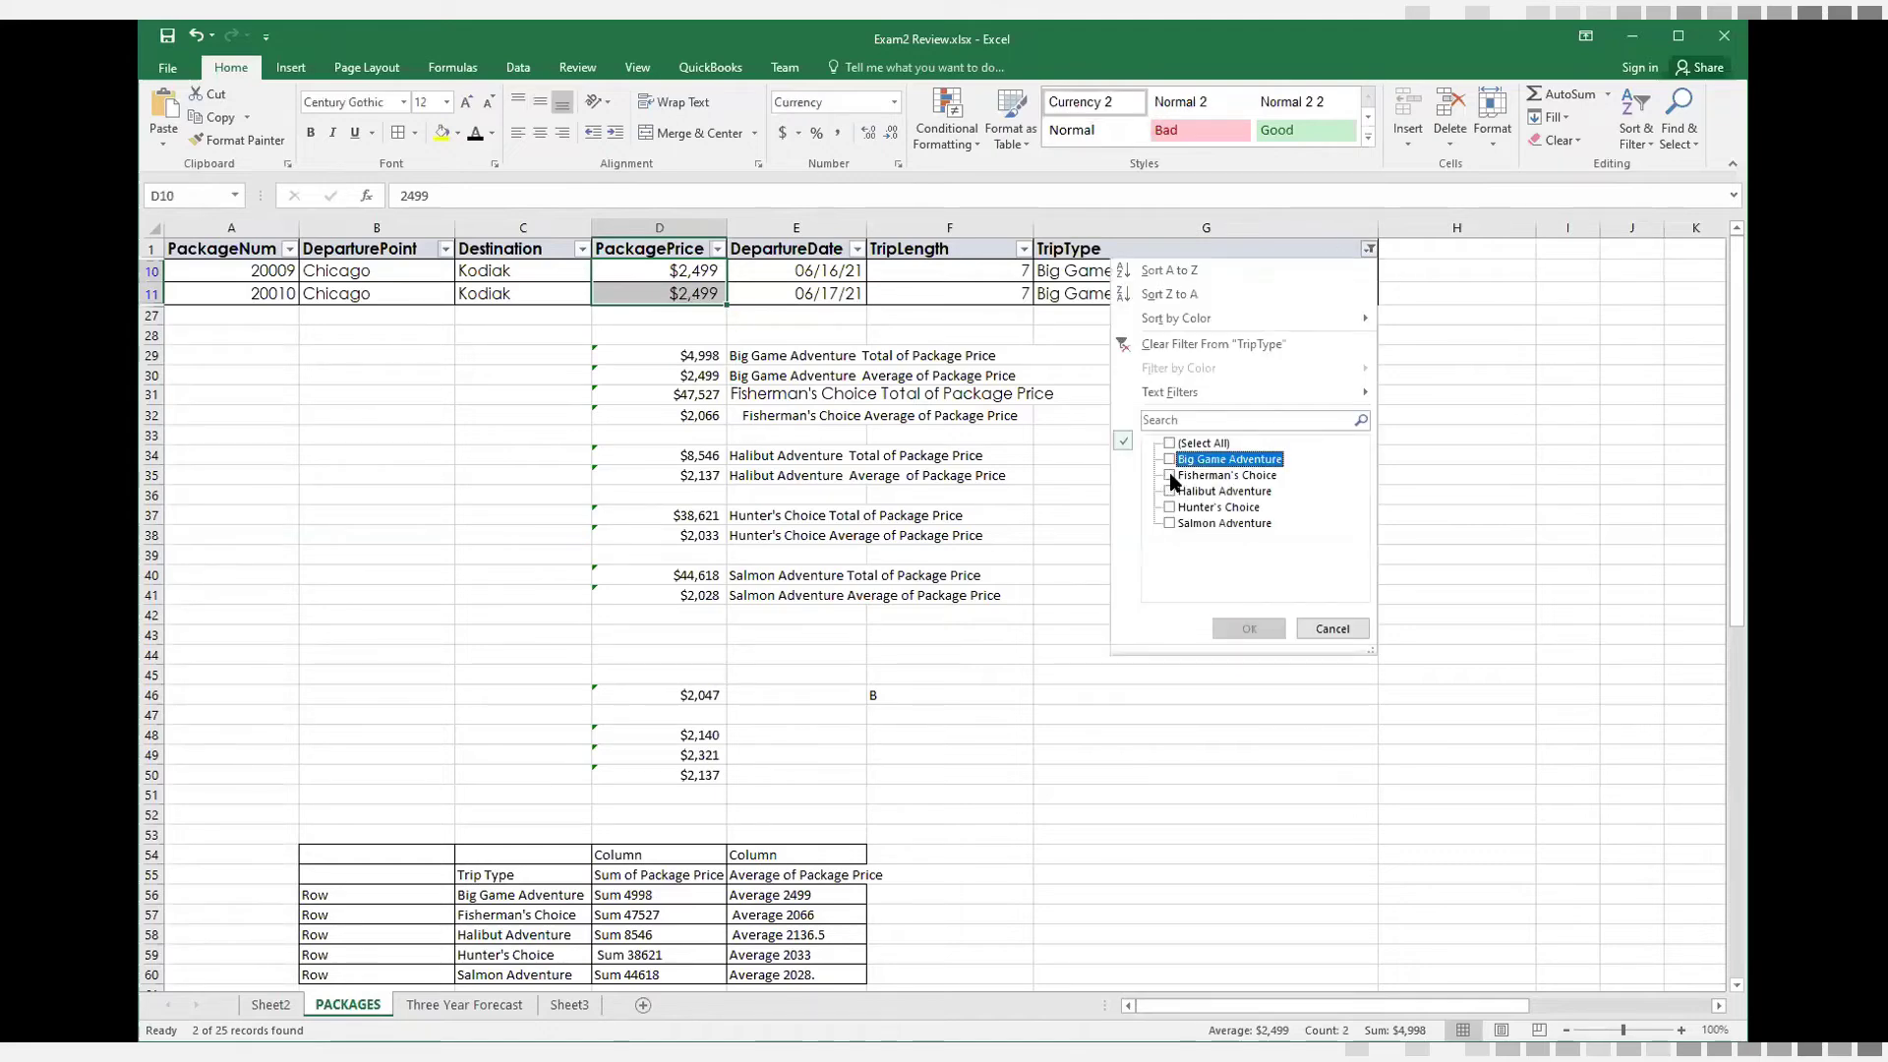
{"action": "left_click", "coordinate": [1170, 476]}
{"action": "left_click", "coordinate": [1249, 629]}
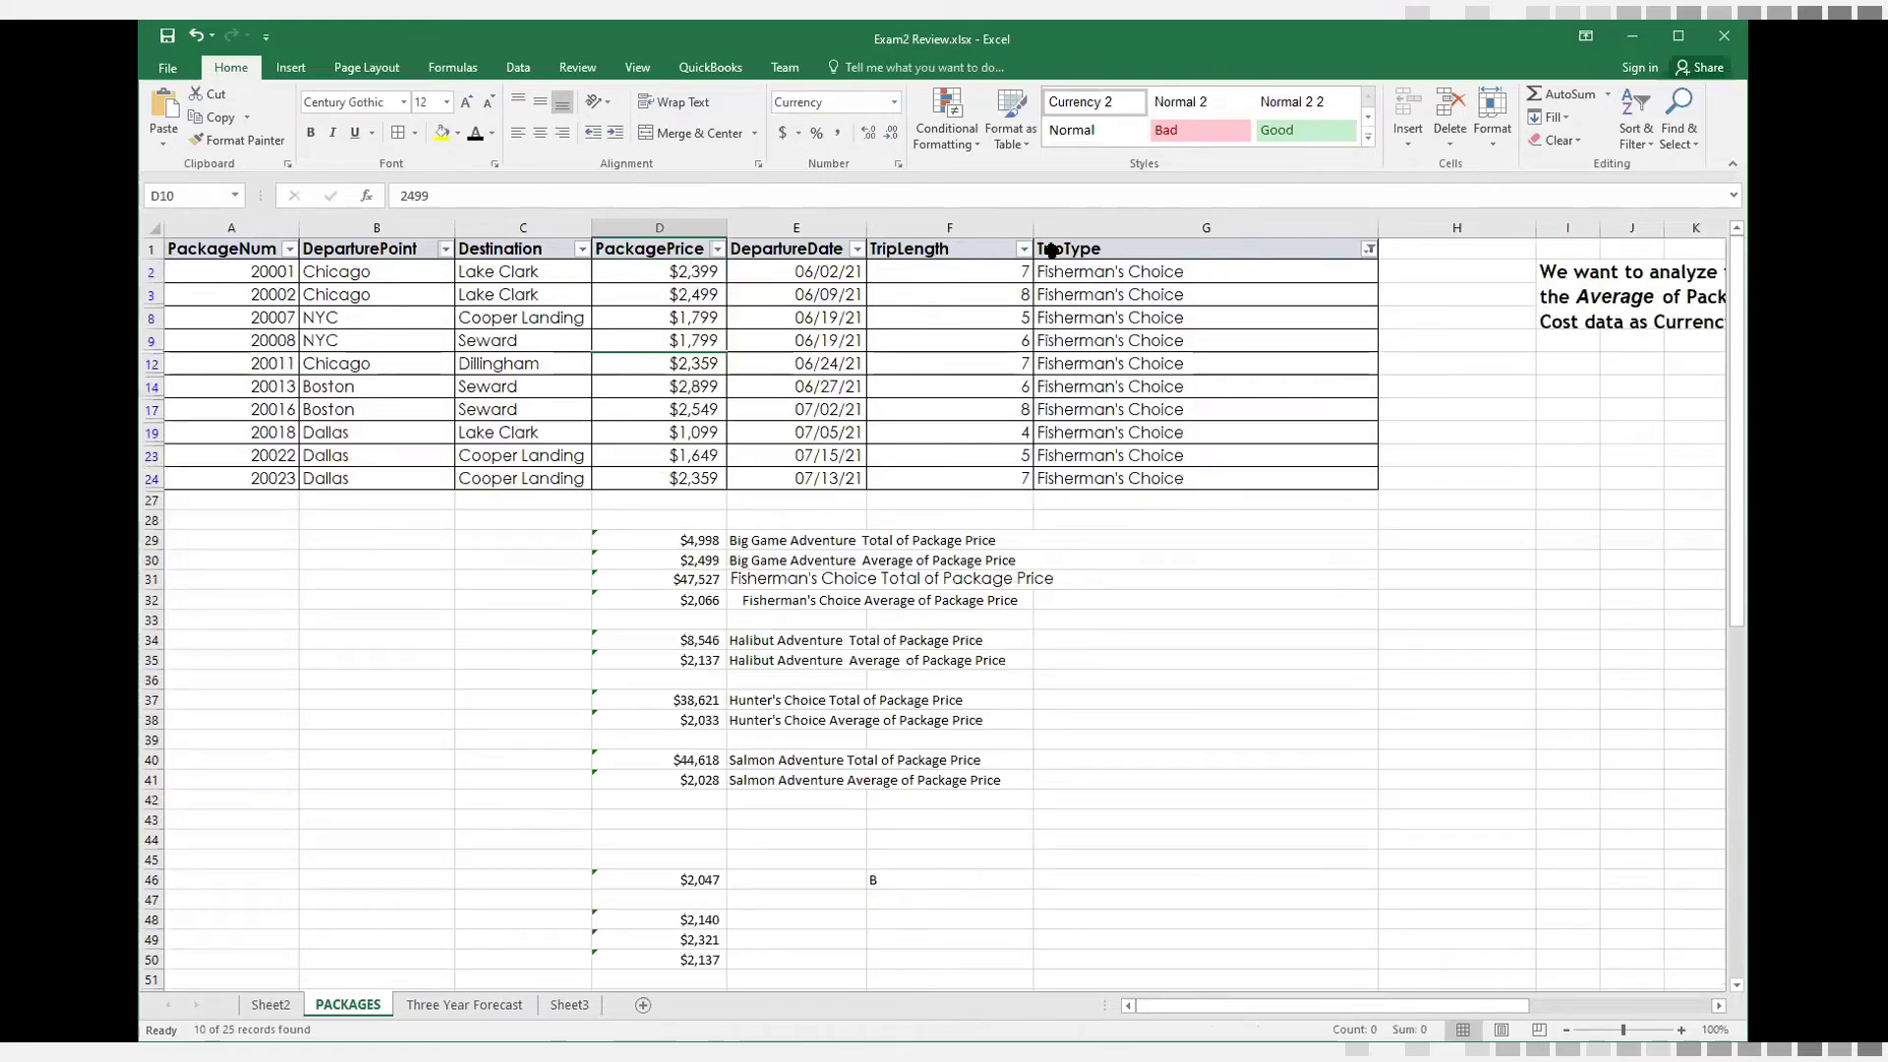
{"action": "left_click_drag", "start_coordinate": [706, 271], "coordinate": [688, 481]}
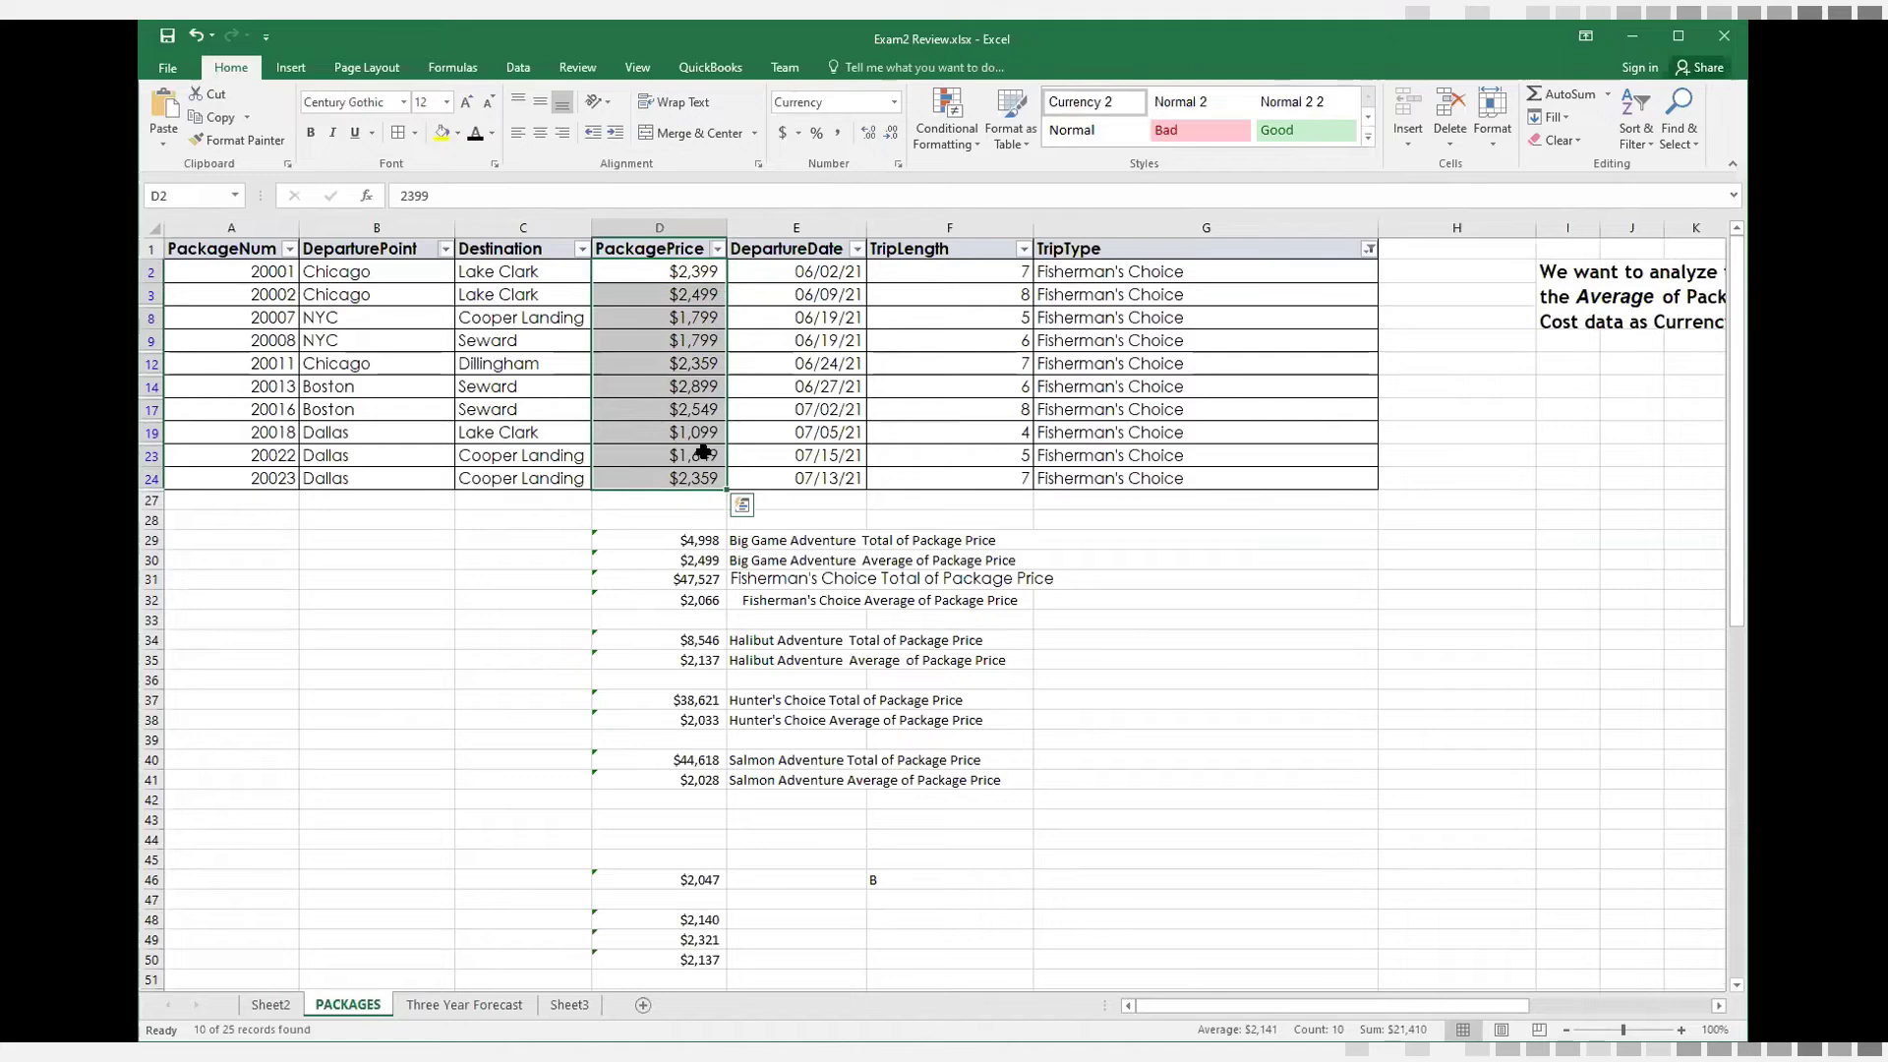
In the Sheet2 PivotTable, drill down into the Big Game Adventure sum to list its source records on a new sheet
{"action": "left_click", "coordinate": [262, 1007]}
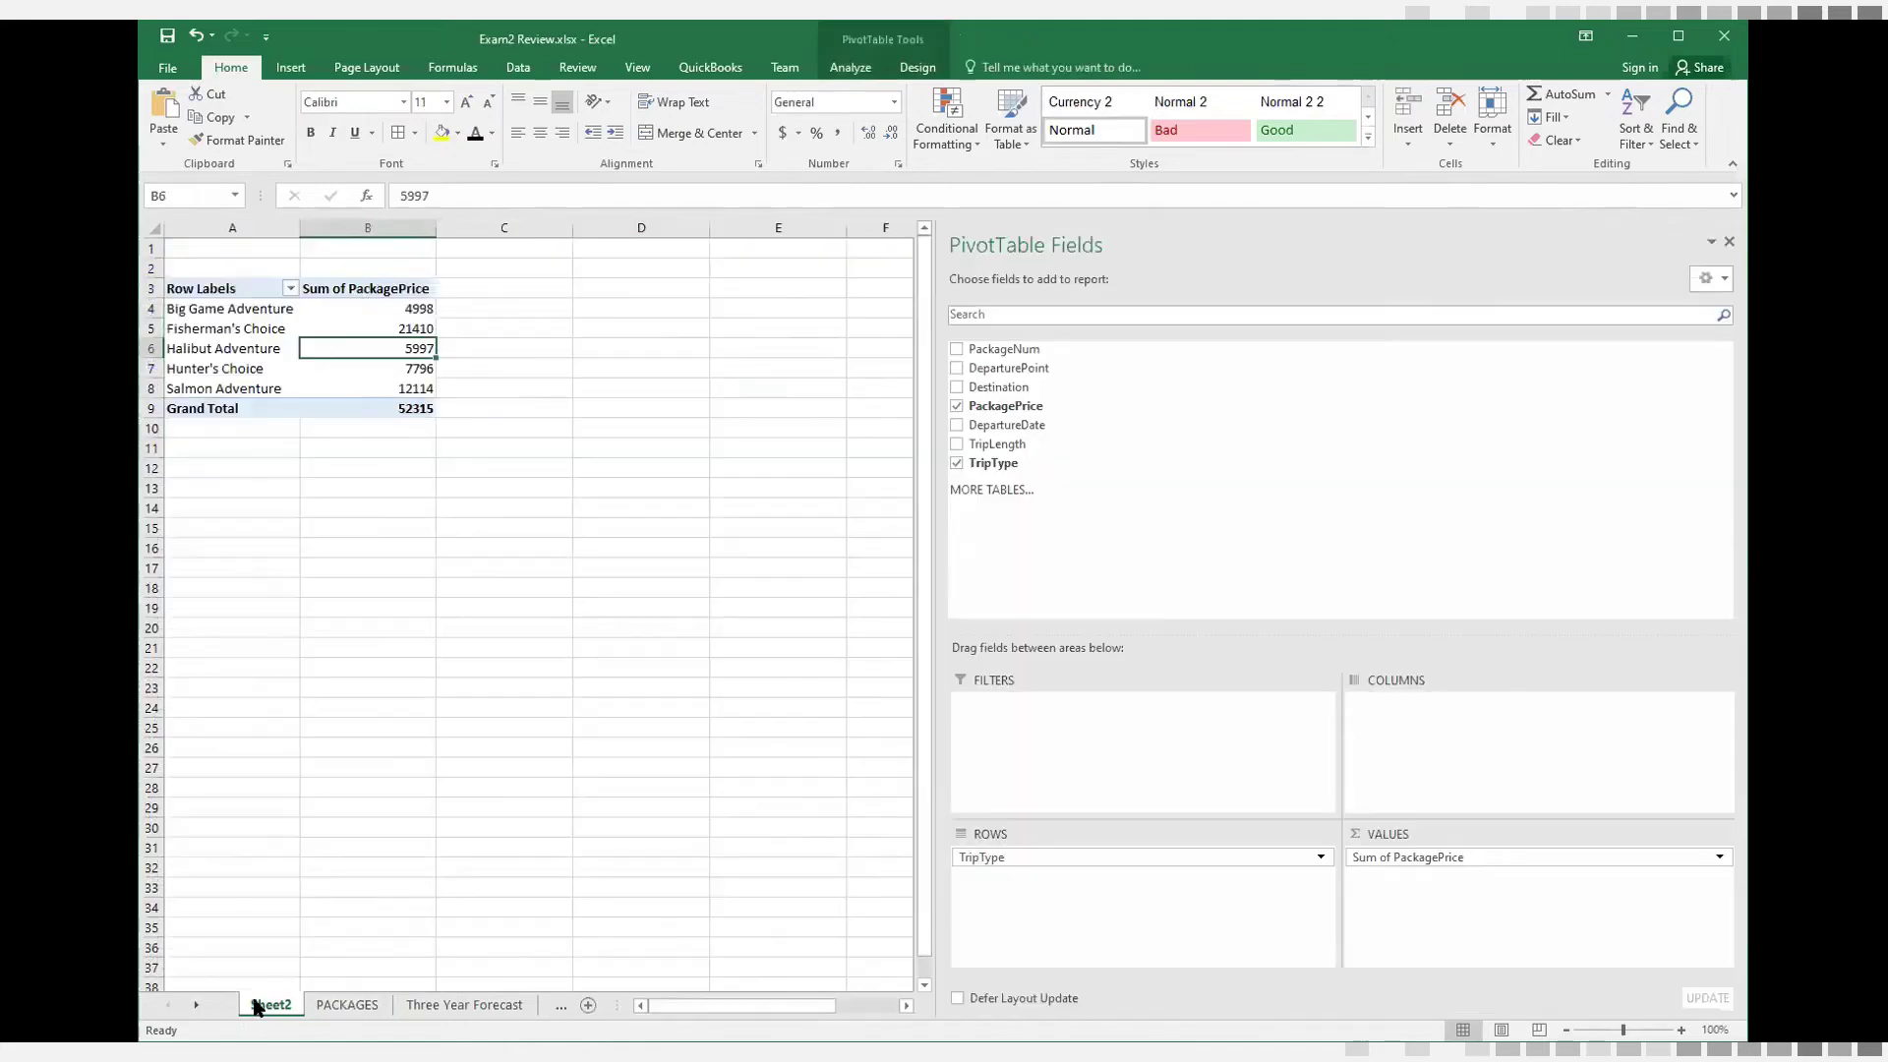
{"action": "left_click", "coordinate": [1452, 858]}
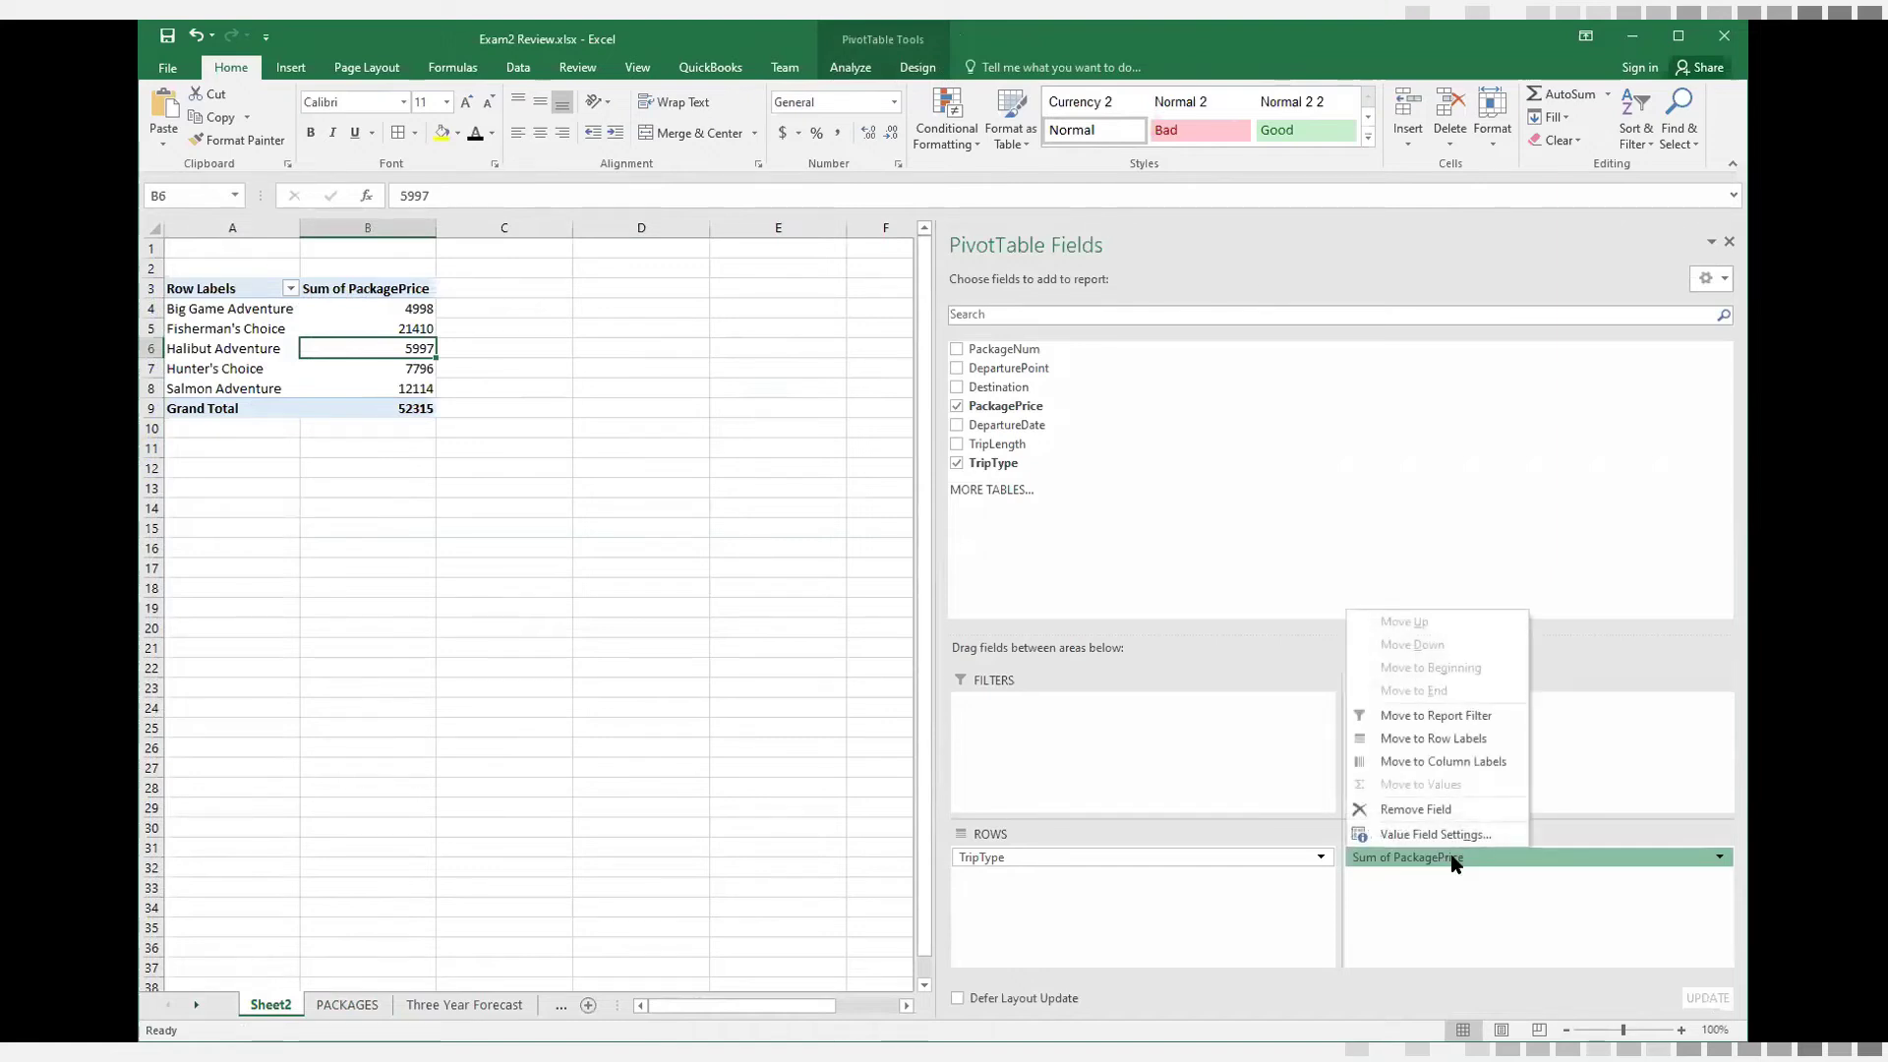
{"action": "left_click", "coordinate": [379, 311]}
{"action": "double_click", "coordinate": [382, 306]}
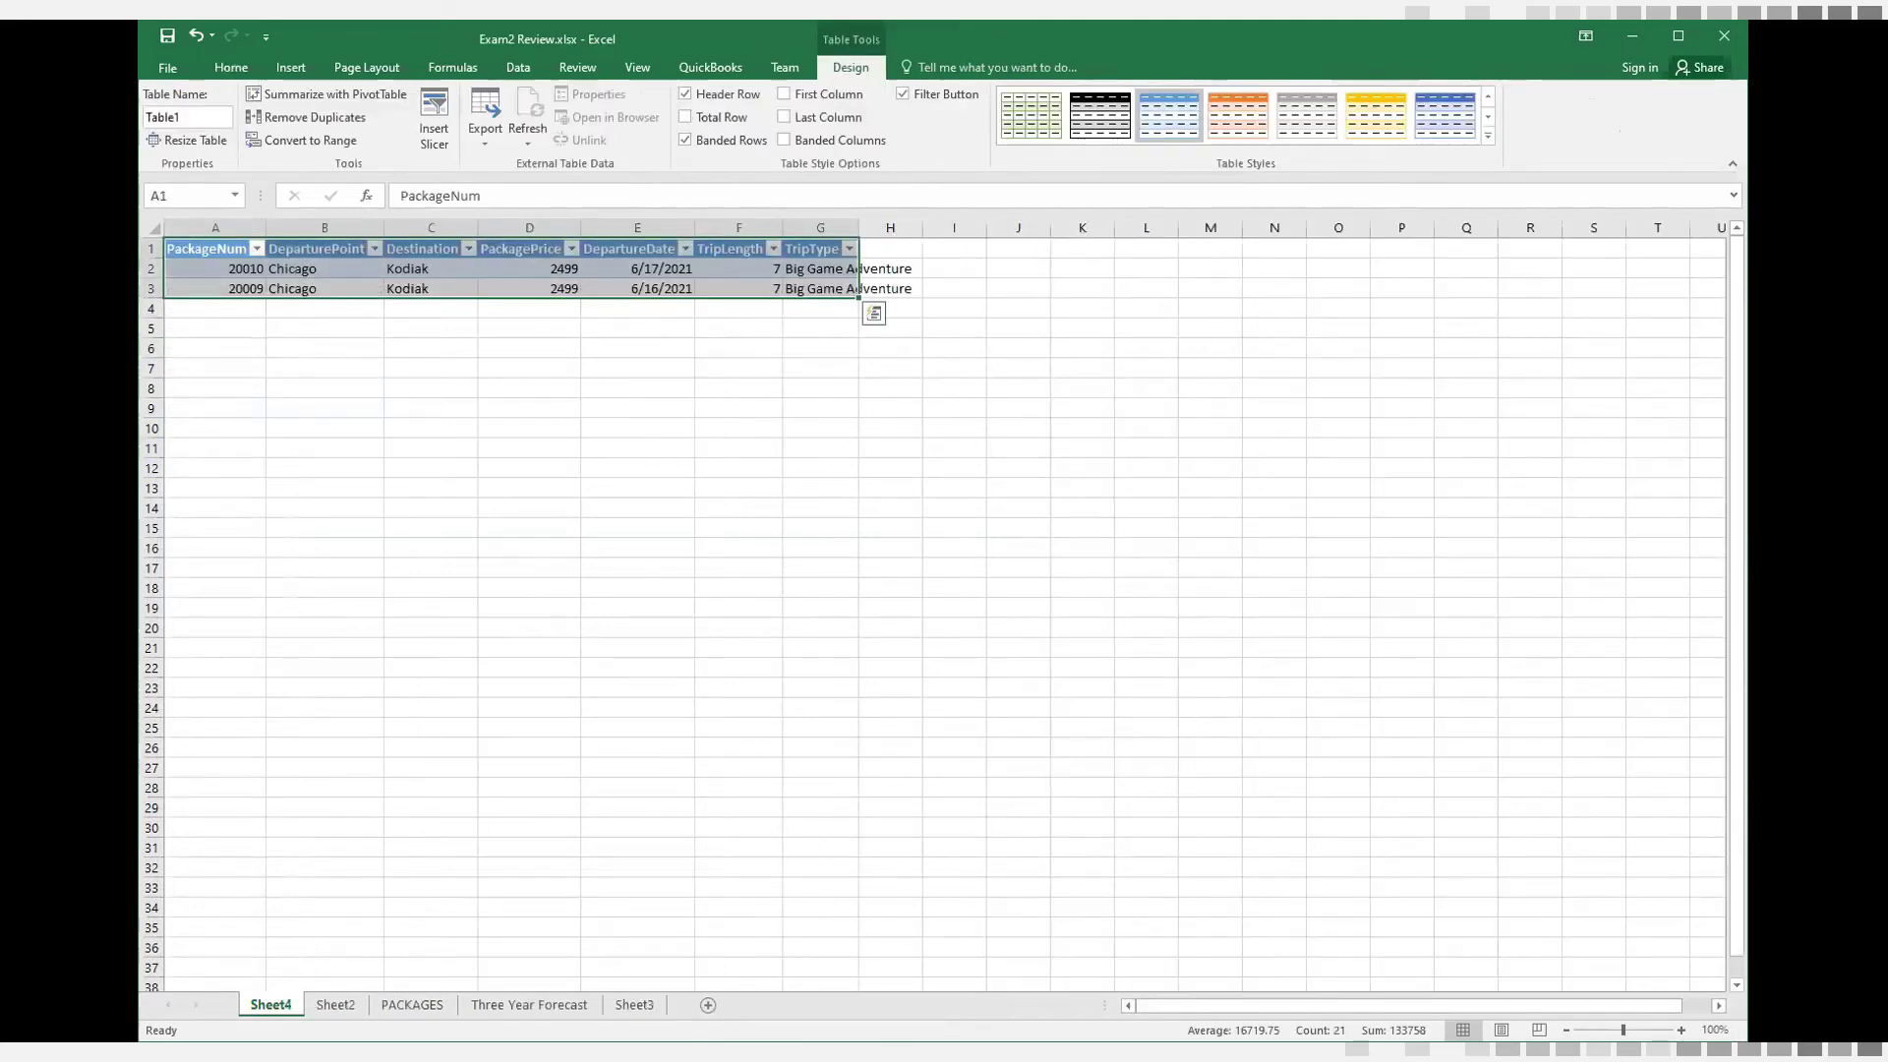
On the PACKAGES sheet, examine the trip type rows and destination headings of the summary grid starting at row 66
{"action": "left_click", "coordinate": [334, 1004]}
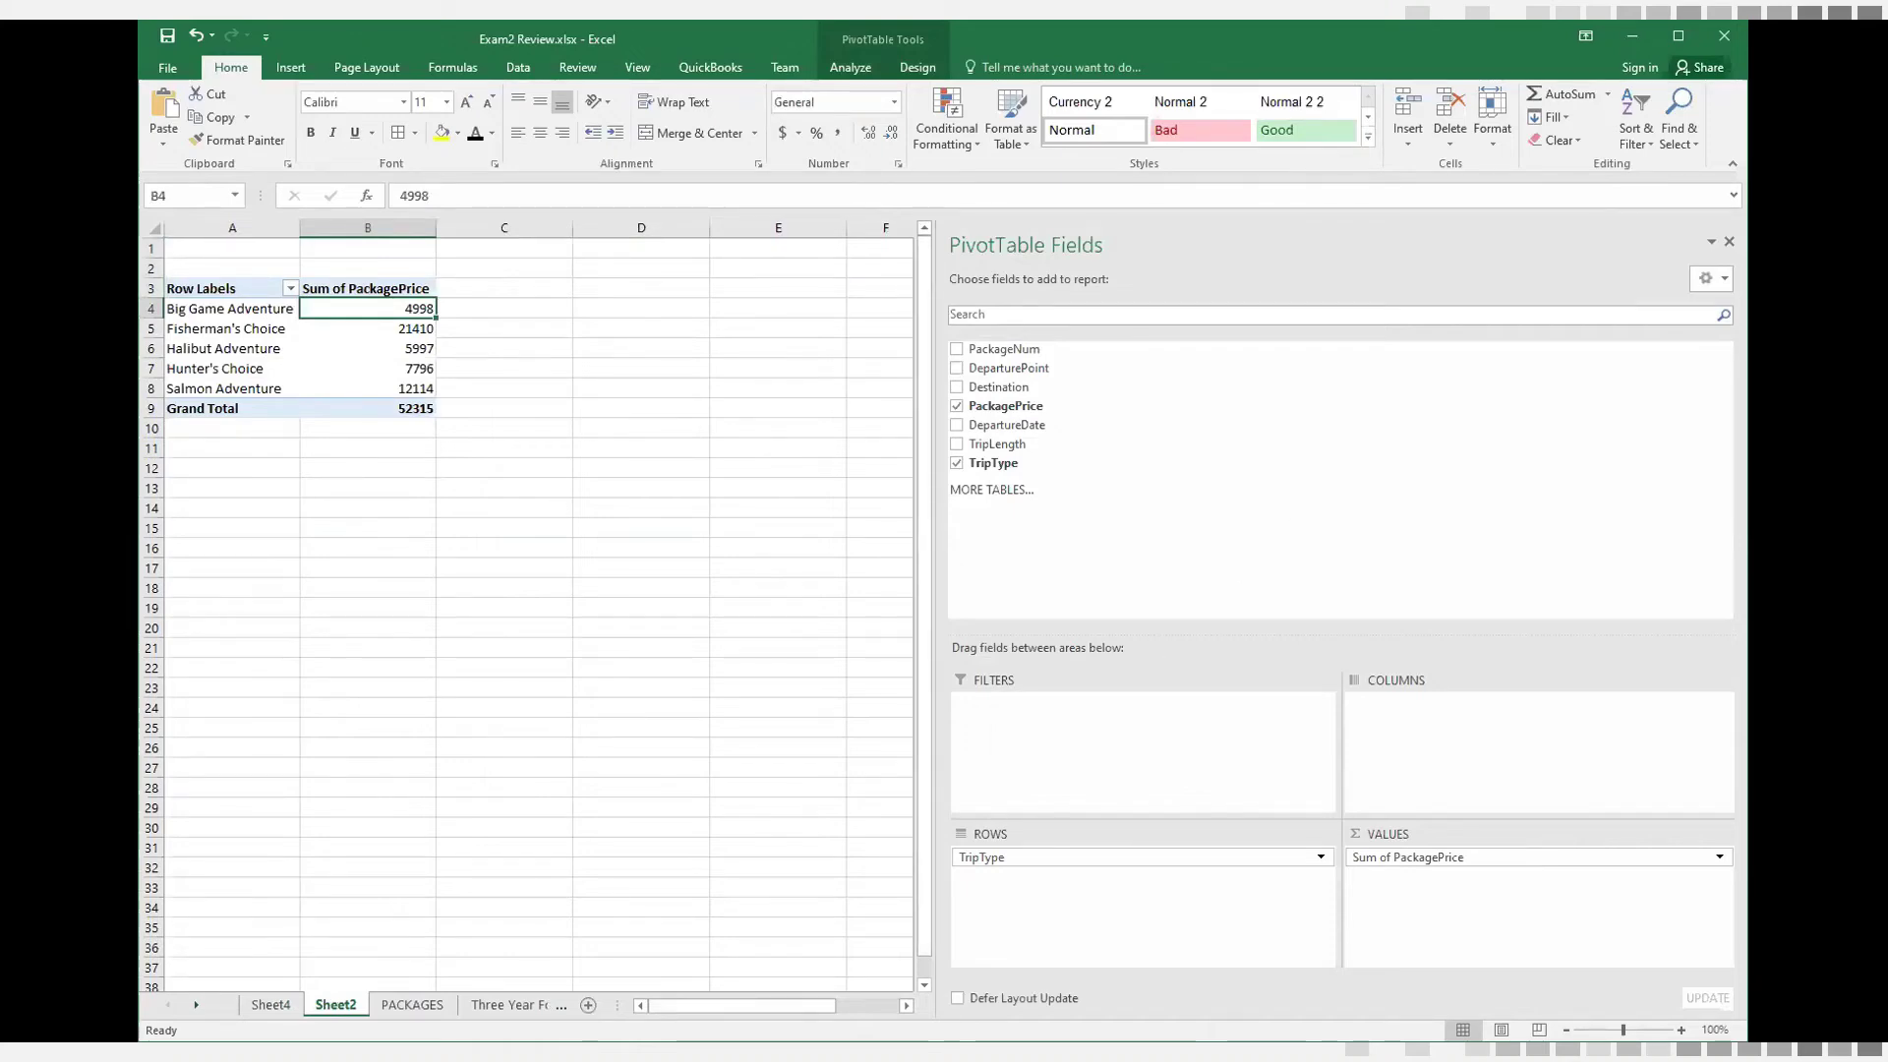
{"action": "left_click", "coordinate": [412, 1004]}
{"action": "scroll", "coordinate": [986, 890], "scroll_direction": "down", "scroll_amount": 12}
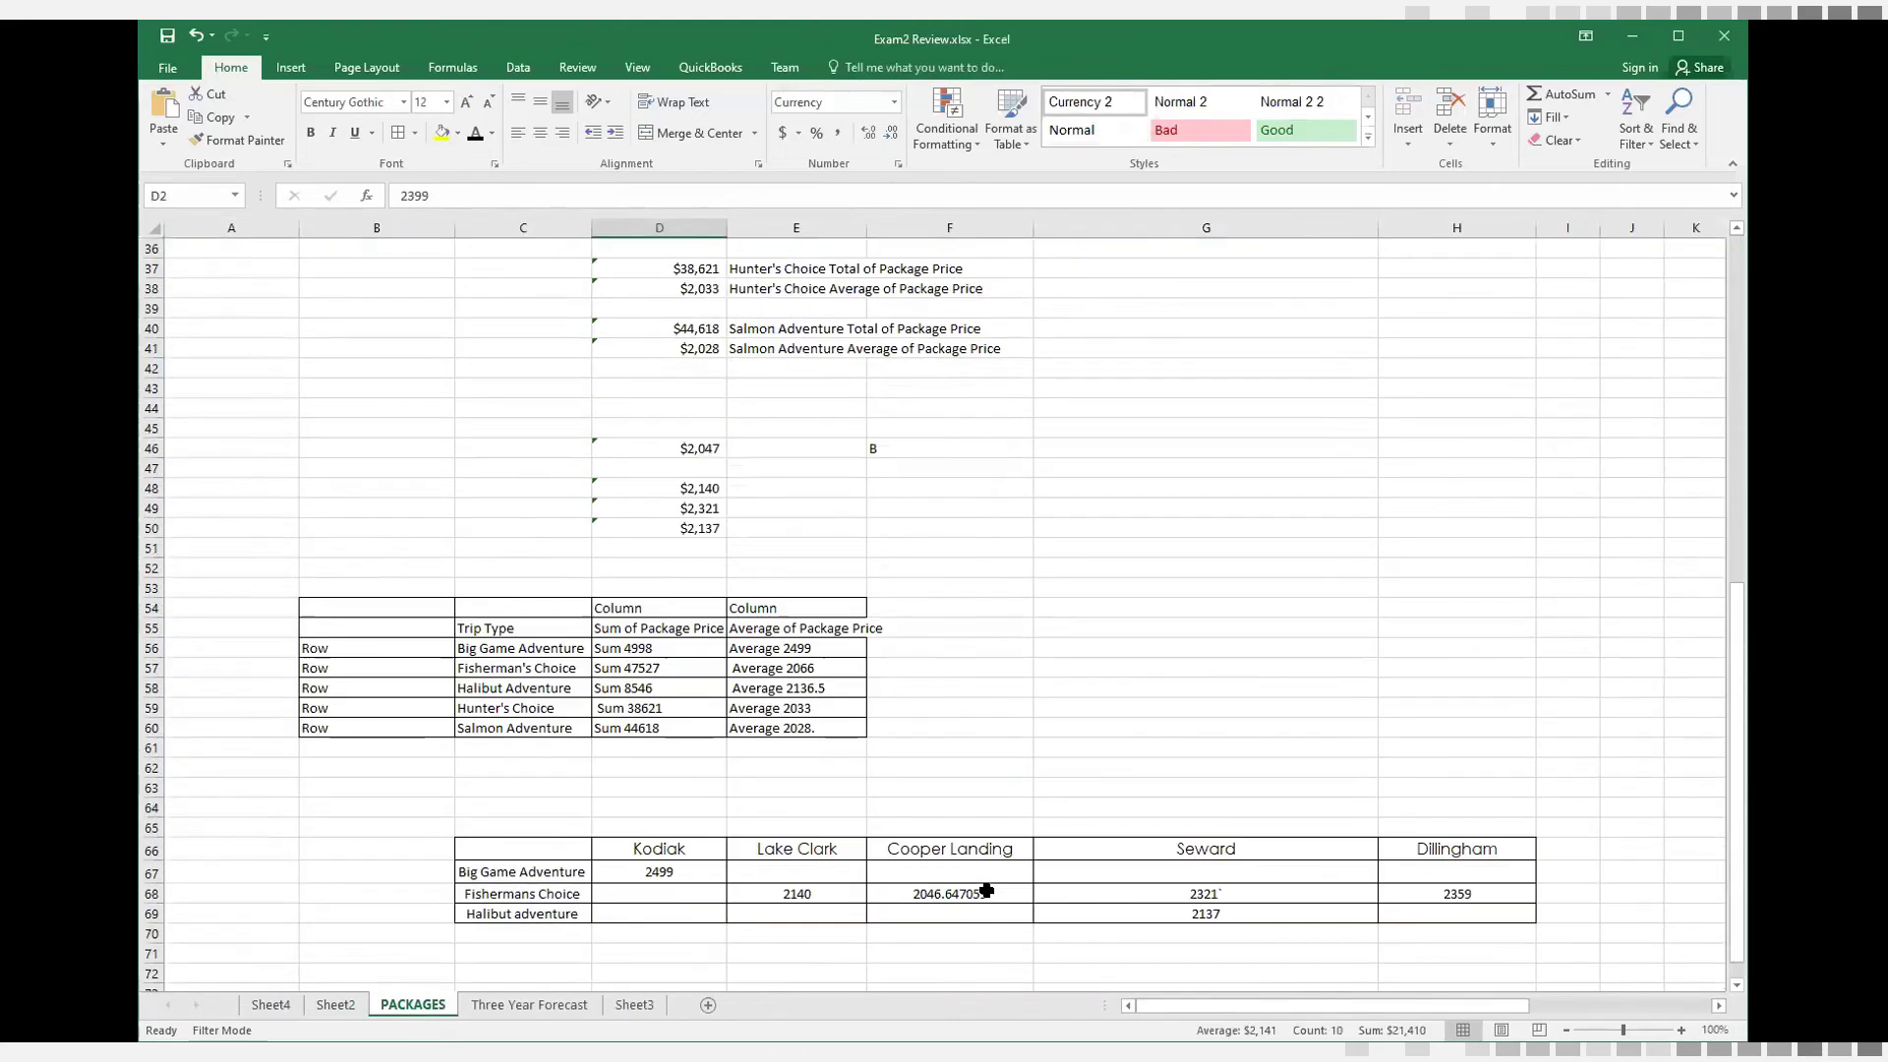
{"action": "scroll", "coordinate": [986, 890], "scroll_direction": "down", "scroll_amount": 3}
{"action": "left_click_drag", "start_coordinate": [486, 691], "coordinate": [479, 729]}
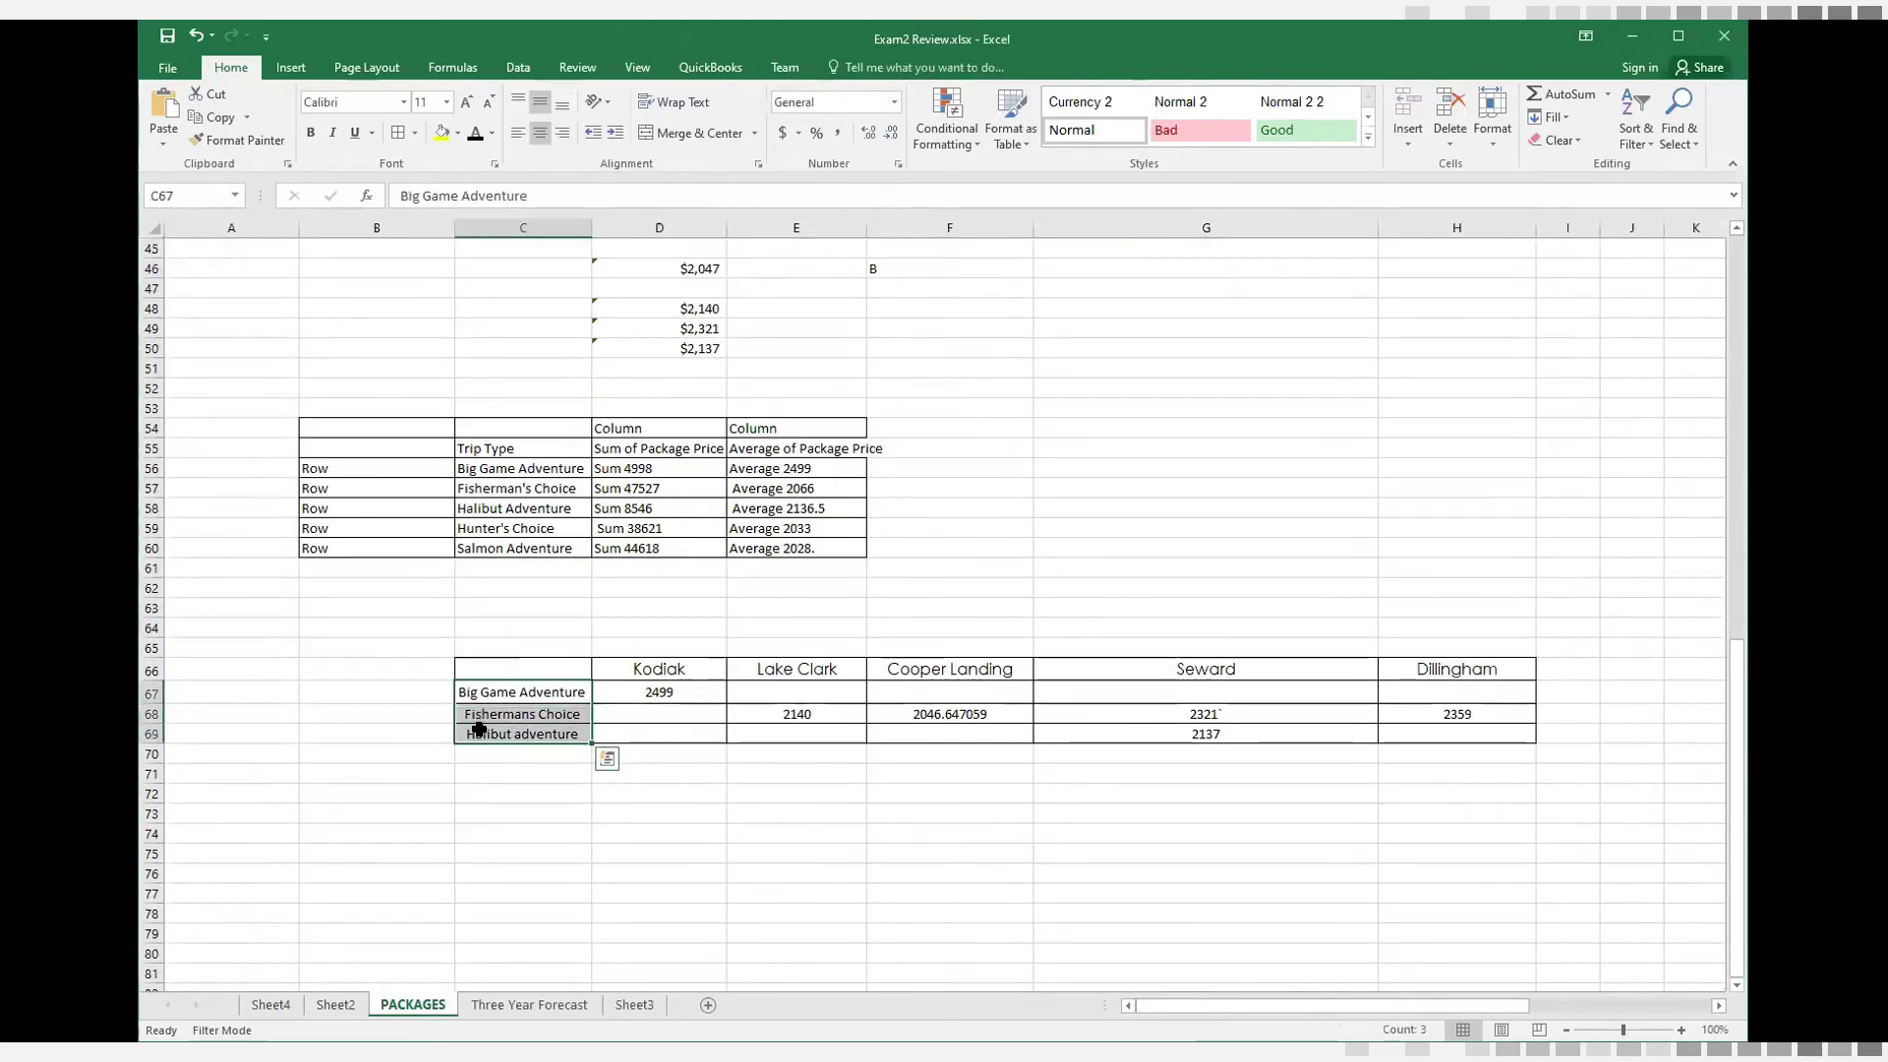
{"action": "left_click", "coordinate": [659, 669]}
{"action": "left_click", "coordinate": [791, 669]}
{"action": "left_click", "coordinate": [914, 668]}
{"action": "left_click", "coordinate": [1151, 672]}
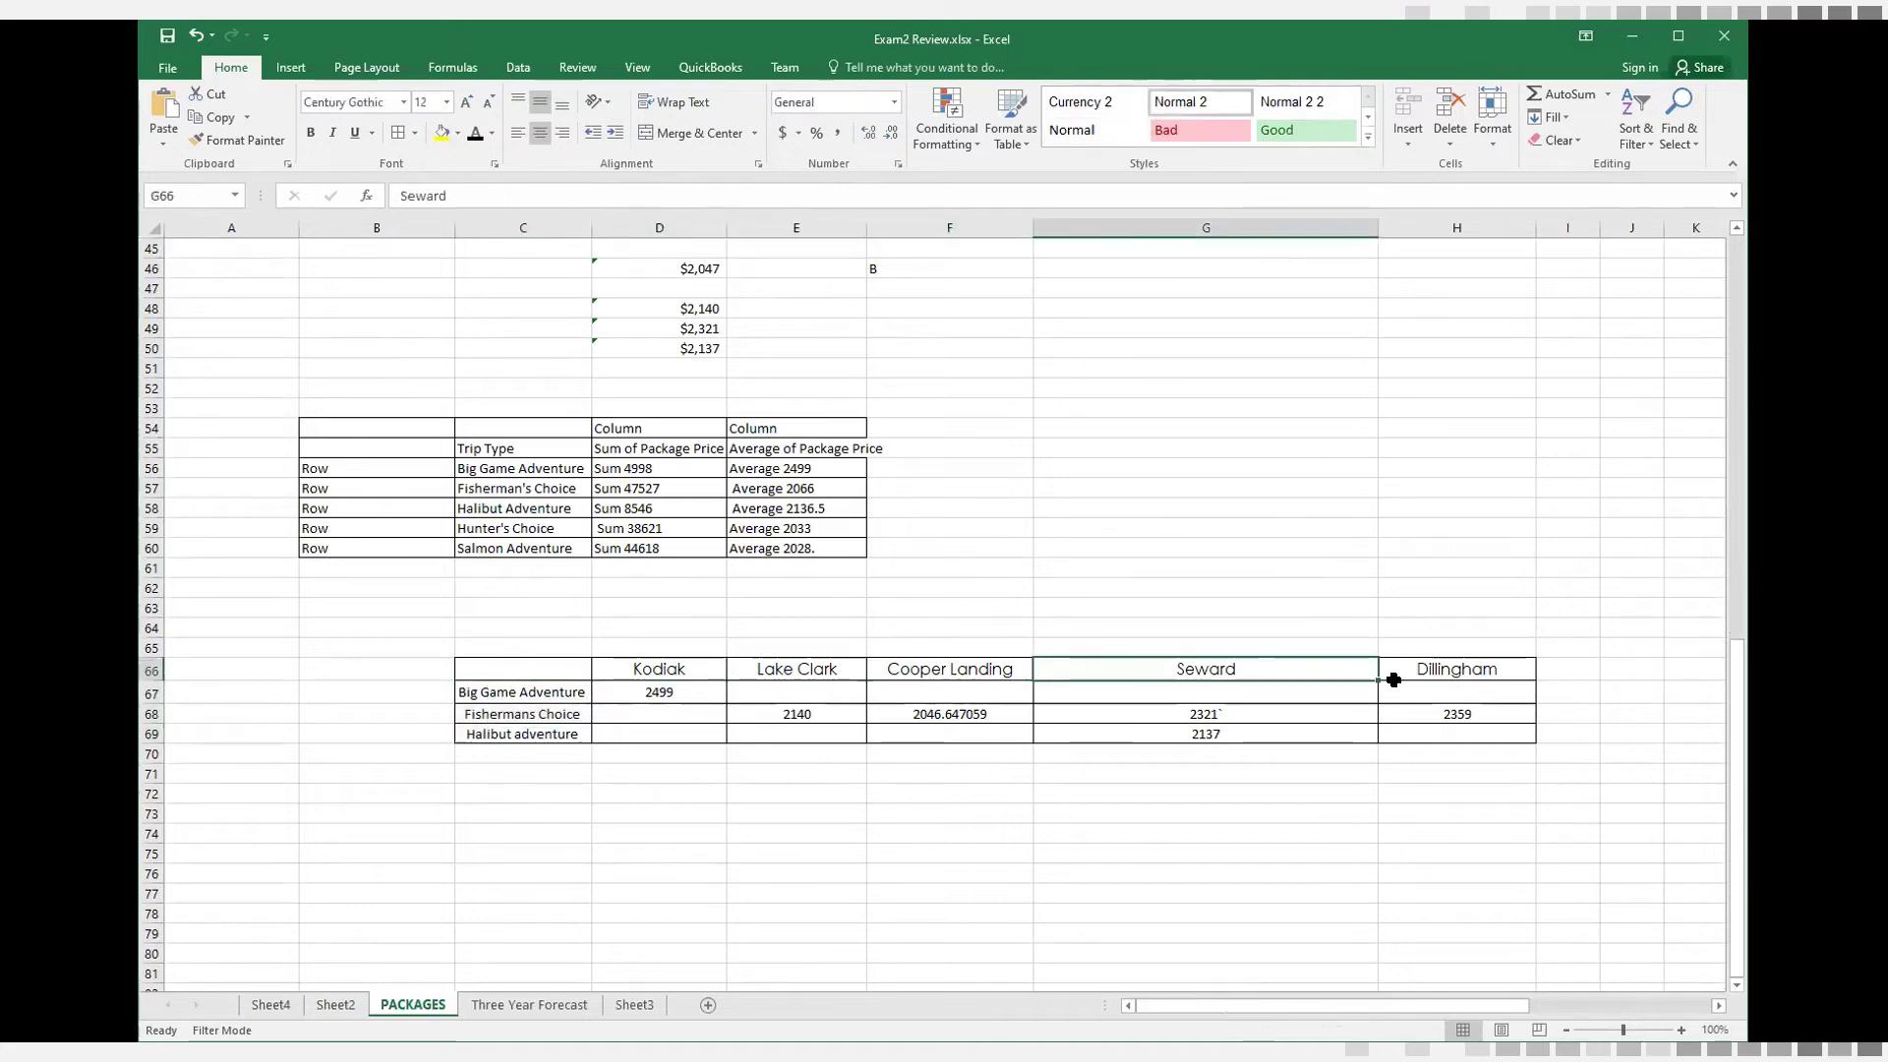
{"action": "left_click", "coordinate": [1396, 675]}
{"action": "left_click", "coordinate": [691, 667]}
{"action": "left_click", "coordinate": [813, 669]}
{"action": "left_click", "coordinate": [989, 669]}
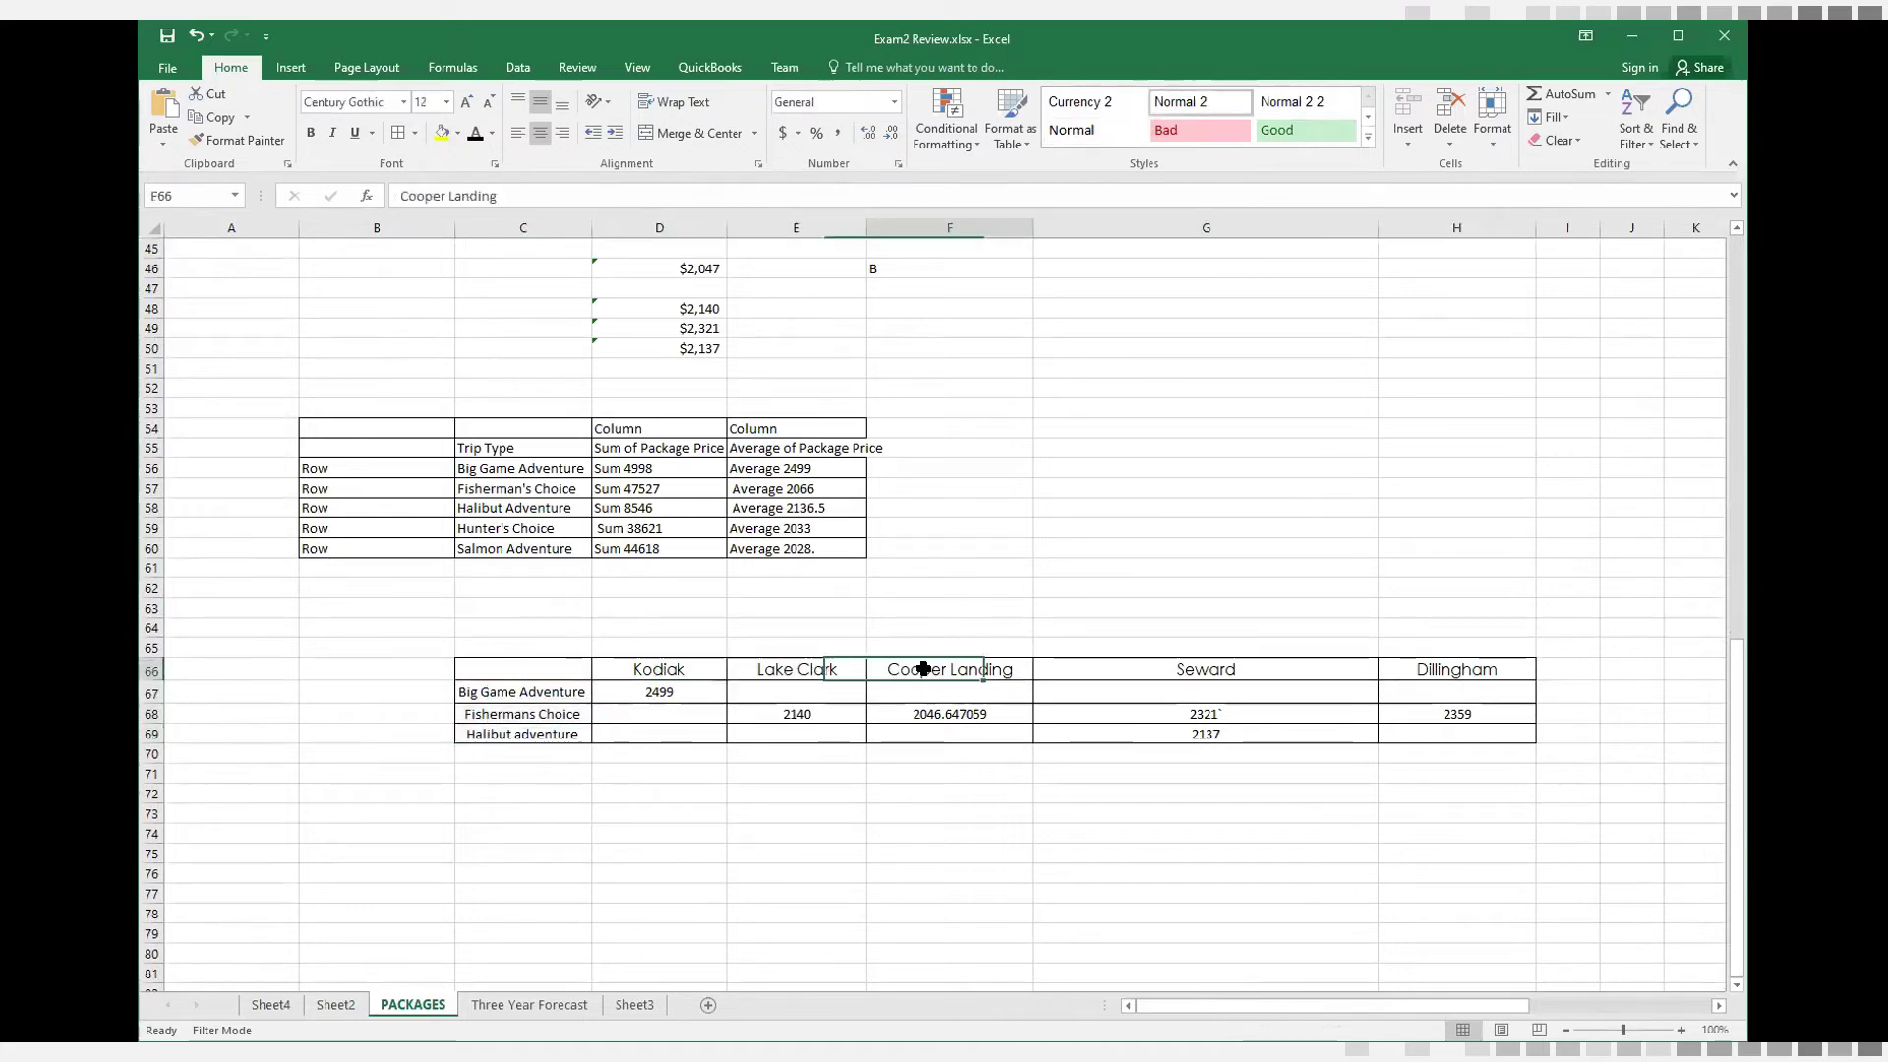
{"action": "left_click", "coordinate": [1147, 667]}
{"action": "left_click", "coordinate": [1431, 662]}
Compare the package list's Destination column with the summary grid's destination headings and its Big Game Adventure entry for Kodiak
{"action": "scroll", "coordinate": [1041, 568], "scroll_direction": "up", "scroll_amount": 15}
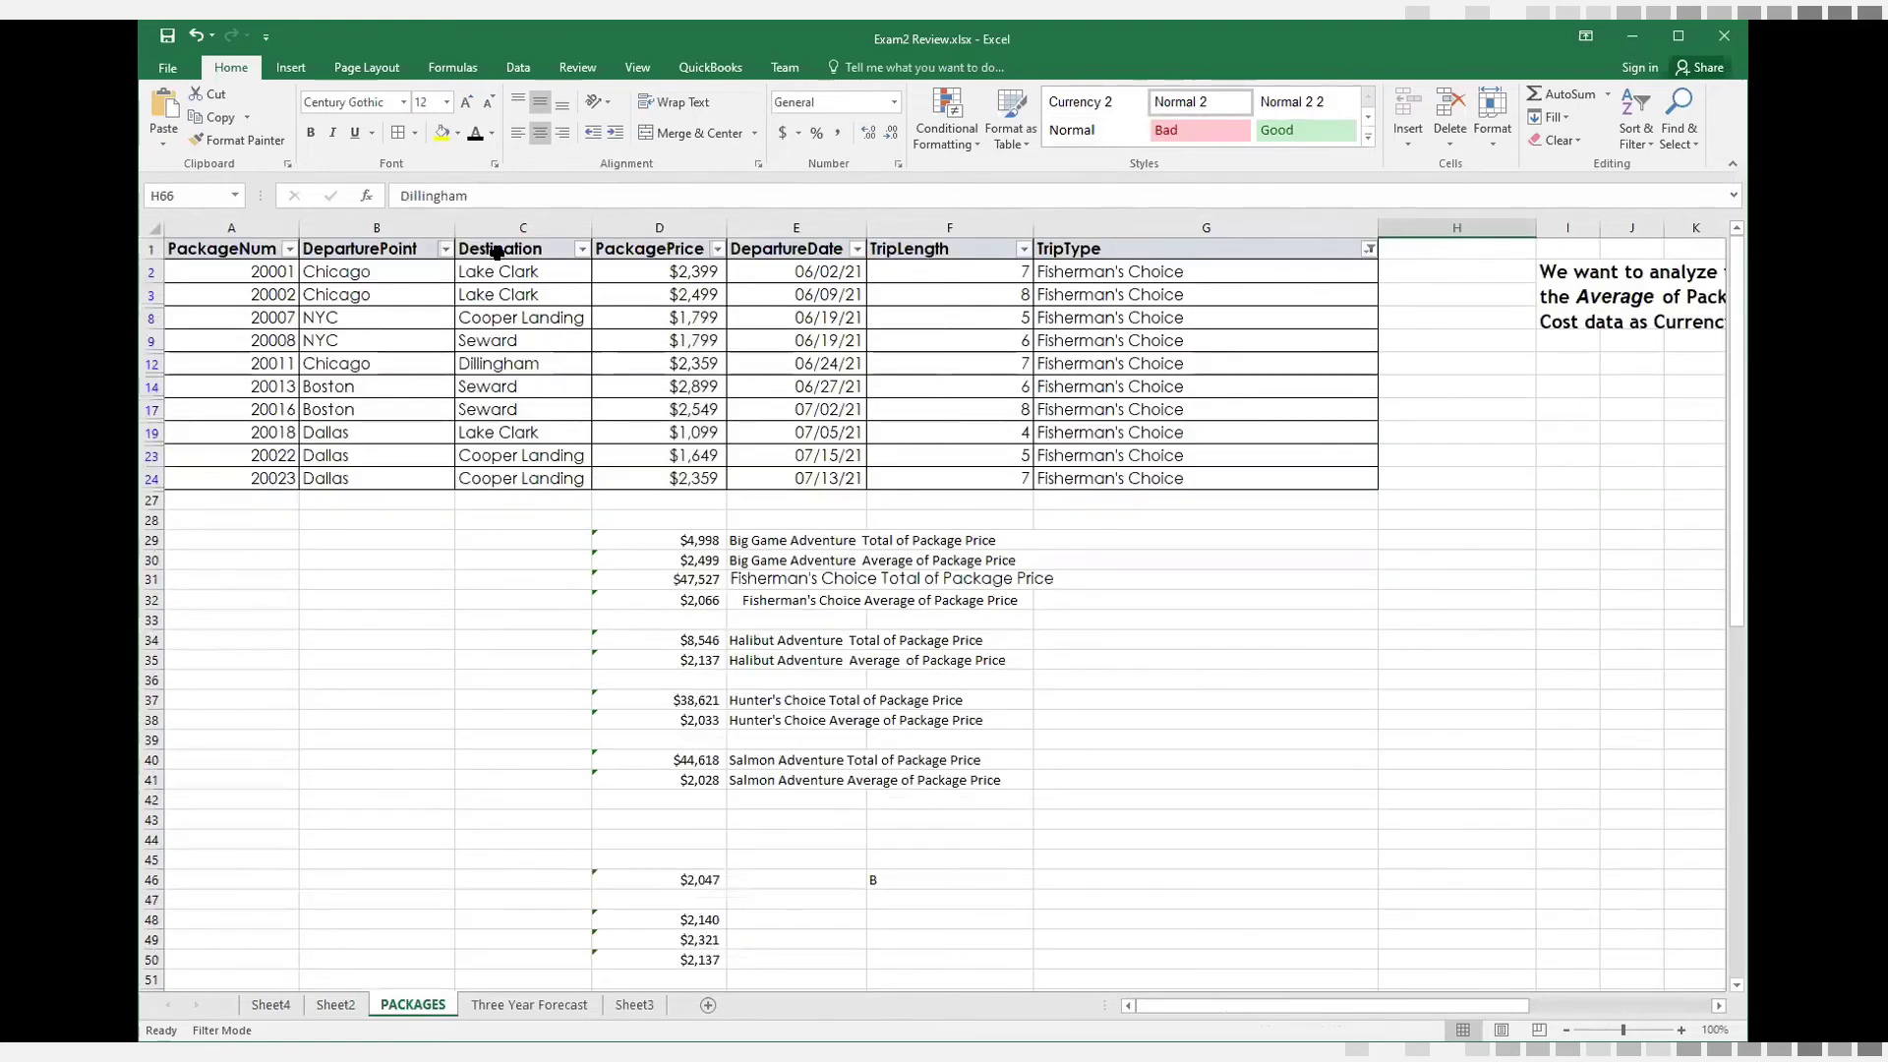
{"action": "left_click", "coordinate": [492, 249]}
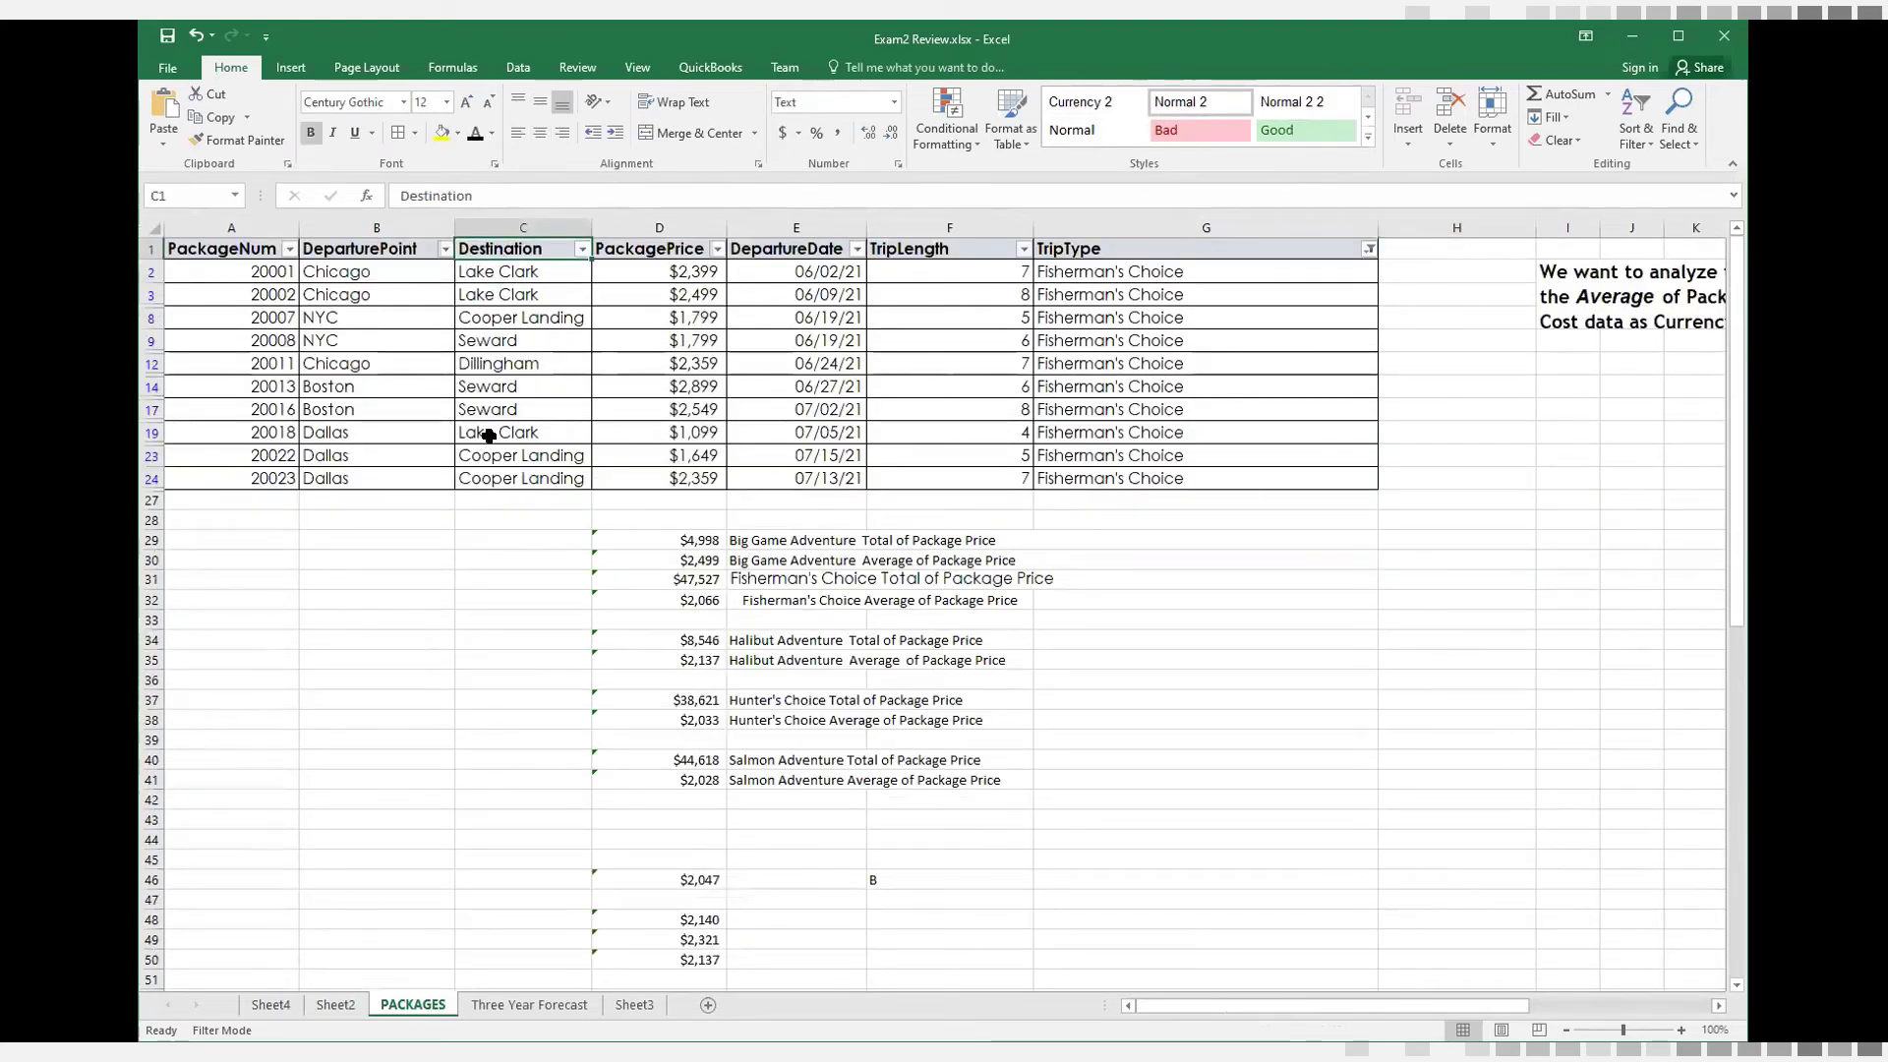
{"action": "scroll", "coordinate": [849, 754], "scroll_direction": "down", "scroll_amount": 5}
{"action": "scroll", "coordinate": [848, 755], "scroll_direction": "down", "scroll_amount": 6}
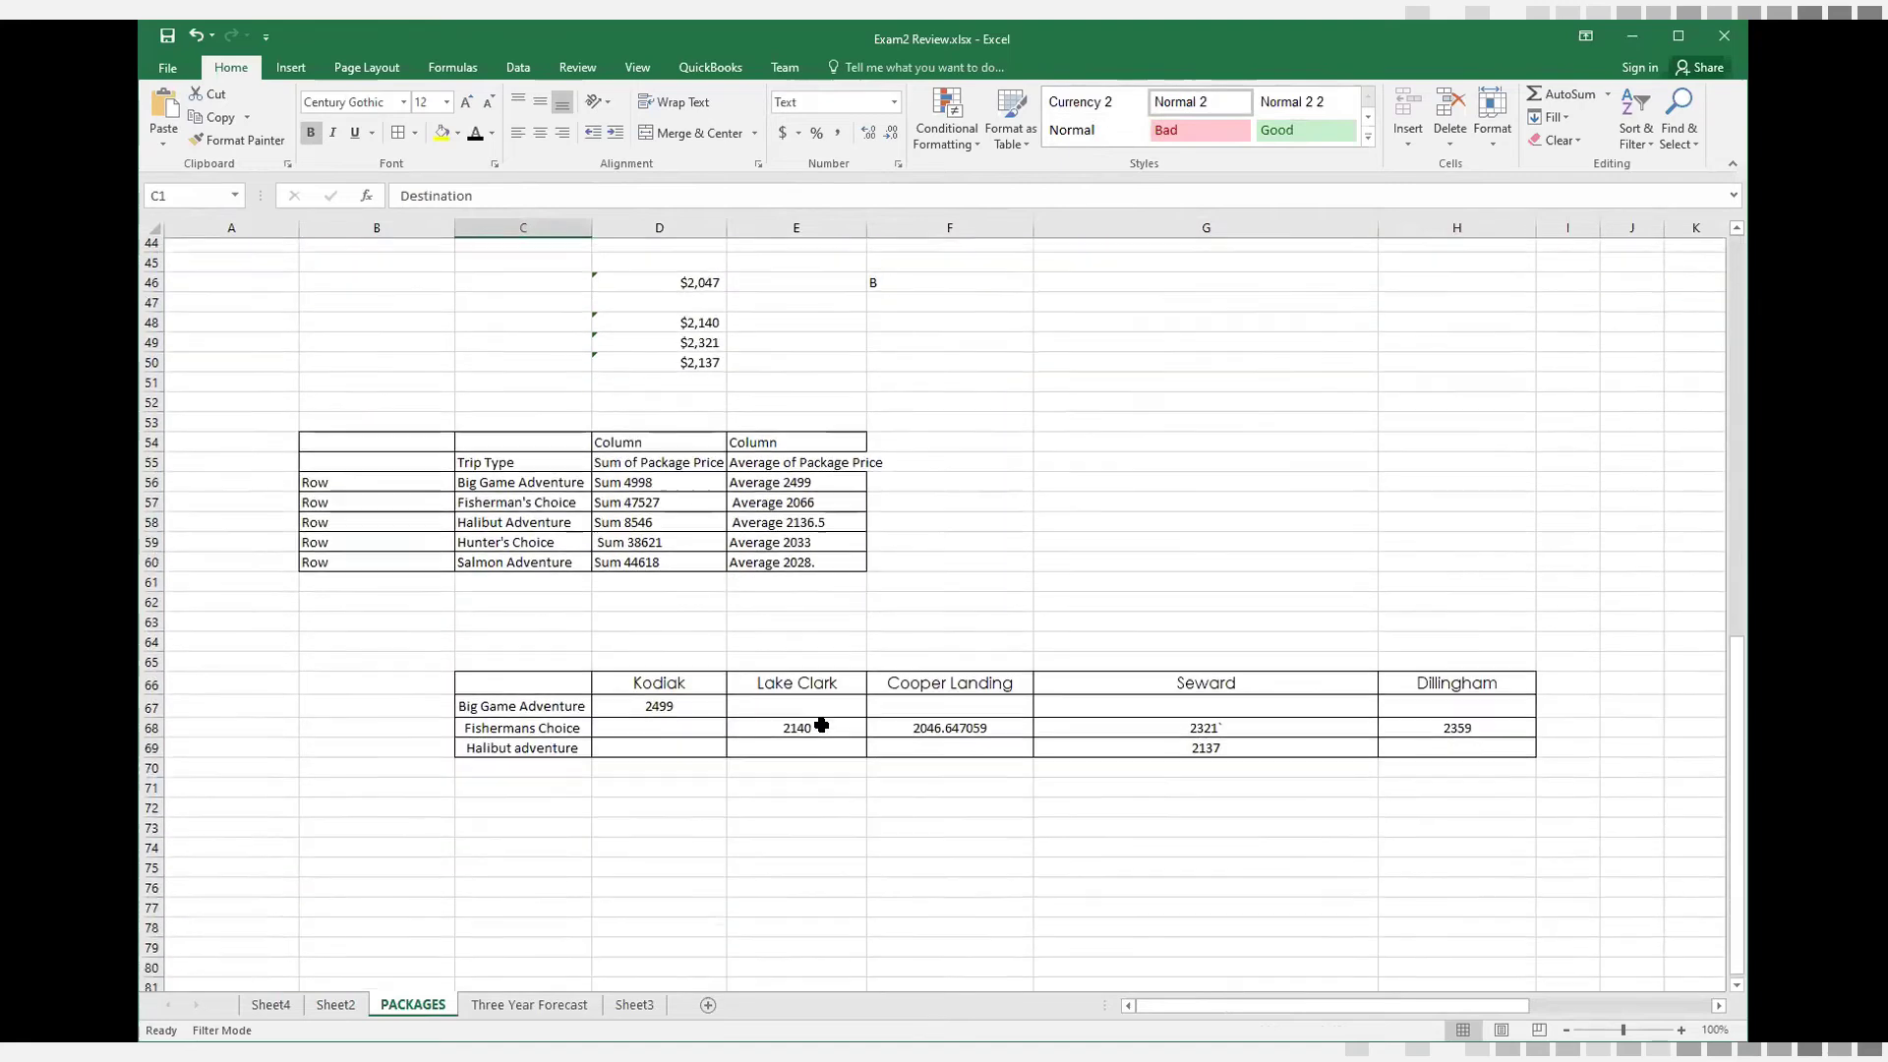
{"action": "left_click", "coordinate": [674, 669]}
{"action": "left_click", "coordinate": [776, 668]}
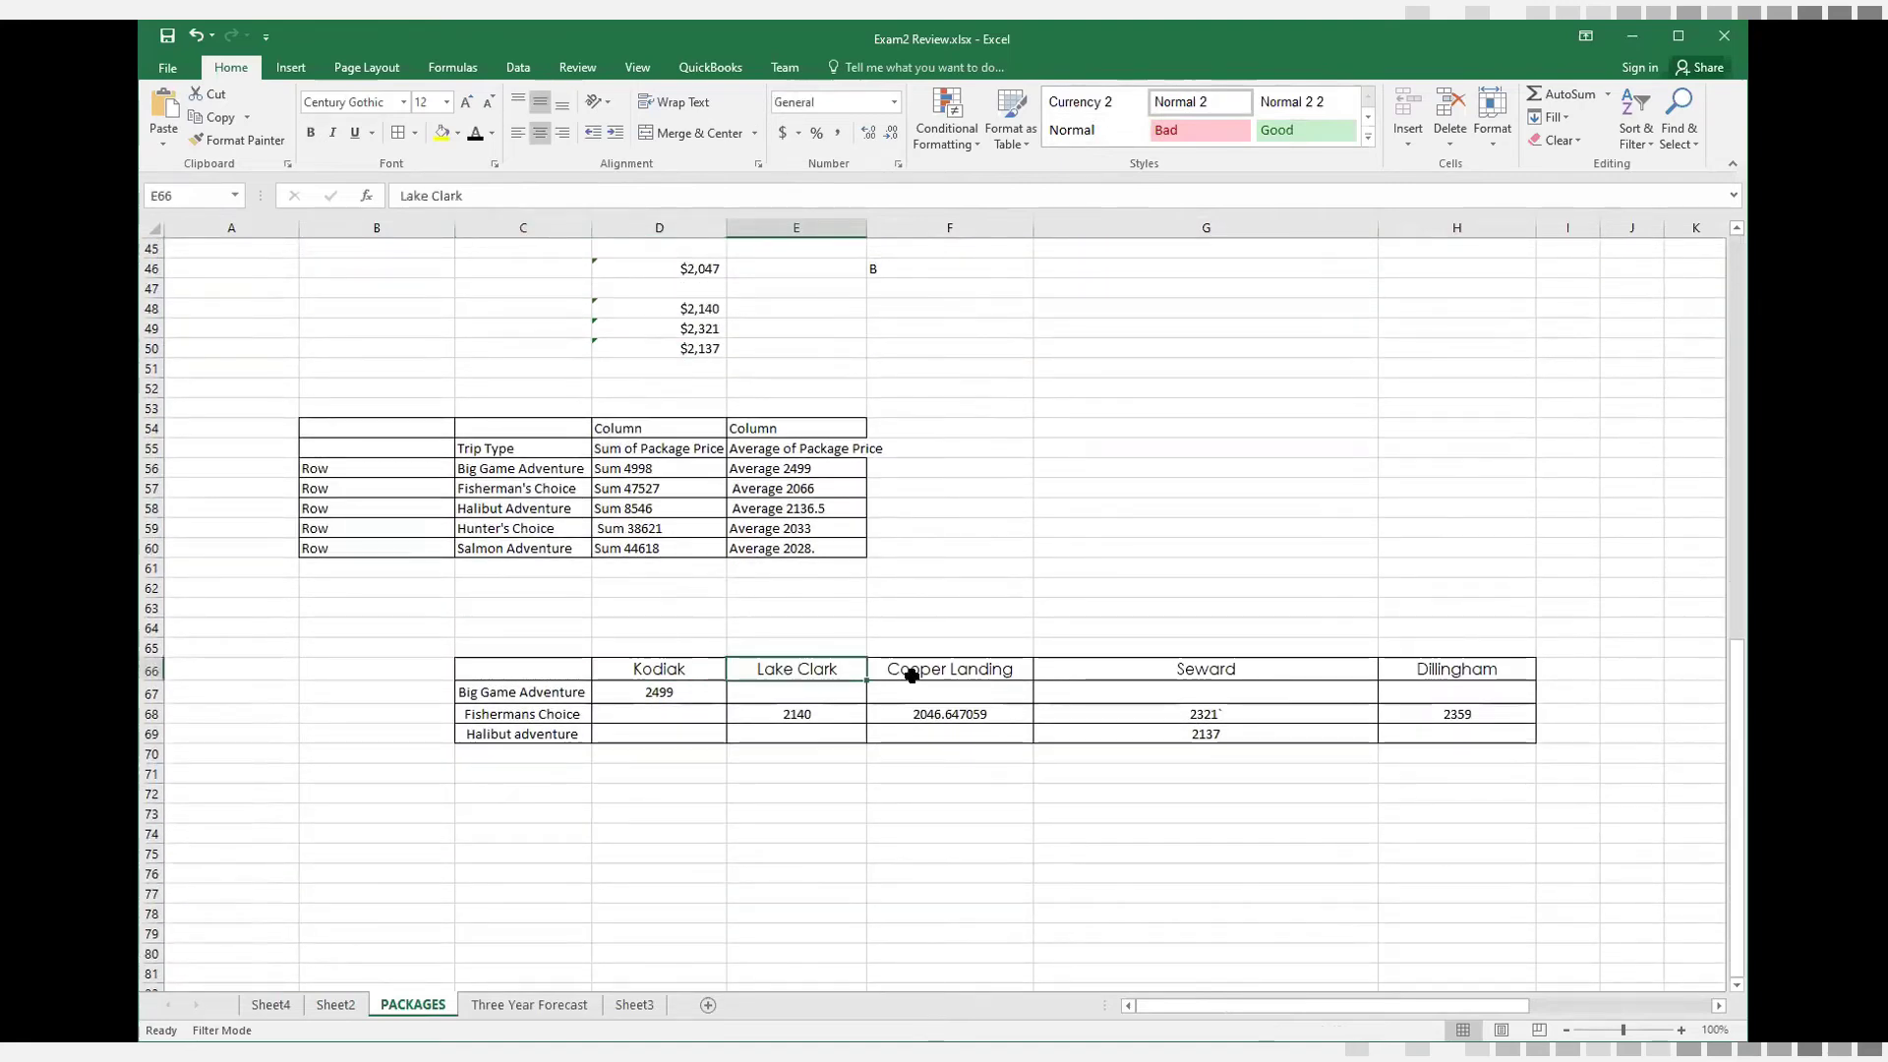
{"action": "left_click", "coordinate": [903, 677]}
{"action": "left_click", "coordinate": [1122, 679]}
{"action": "left_click", "coordinate": [1426, 679]}
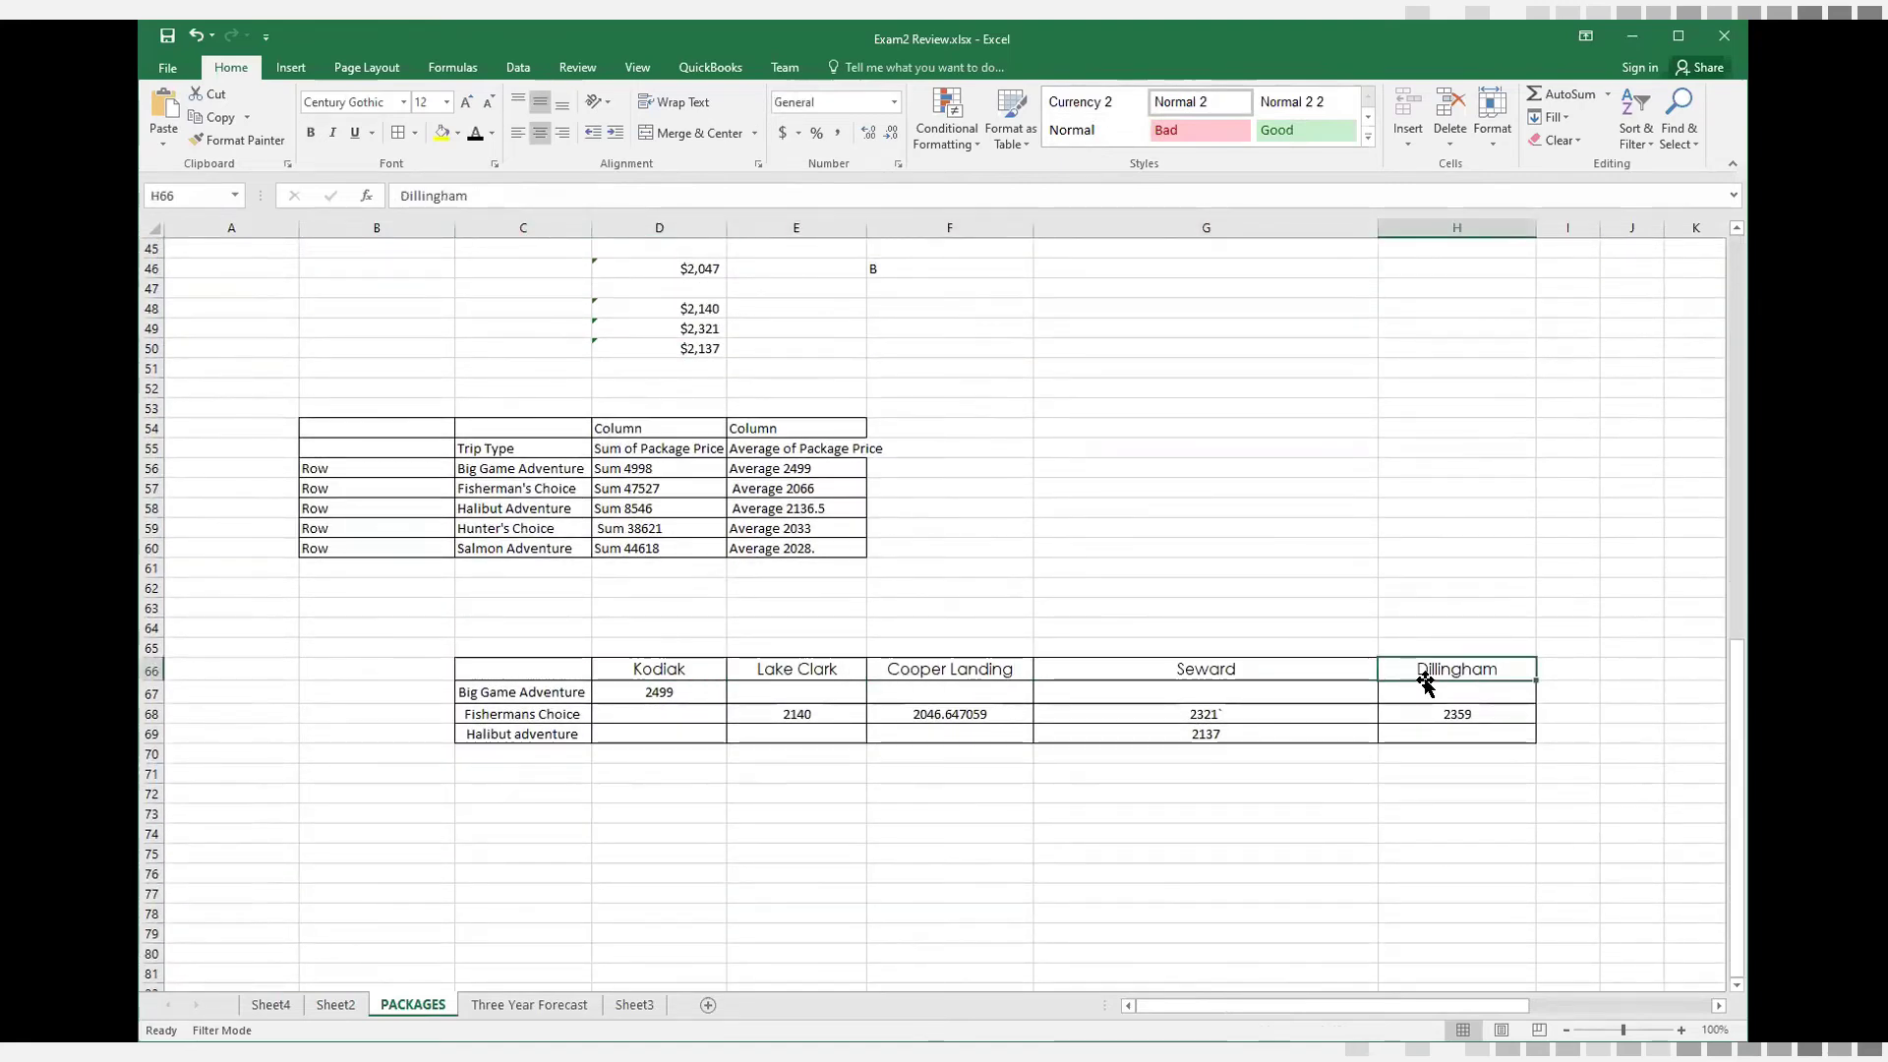
{"action": "left_click", "coordinate": [676, 693]}
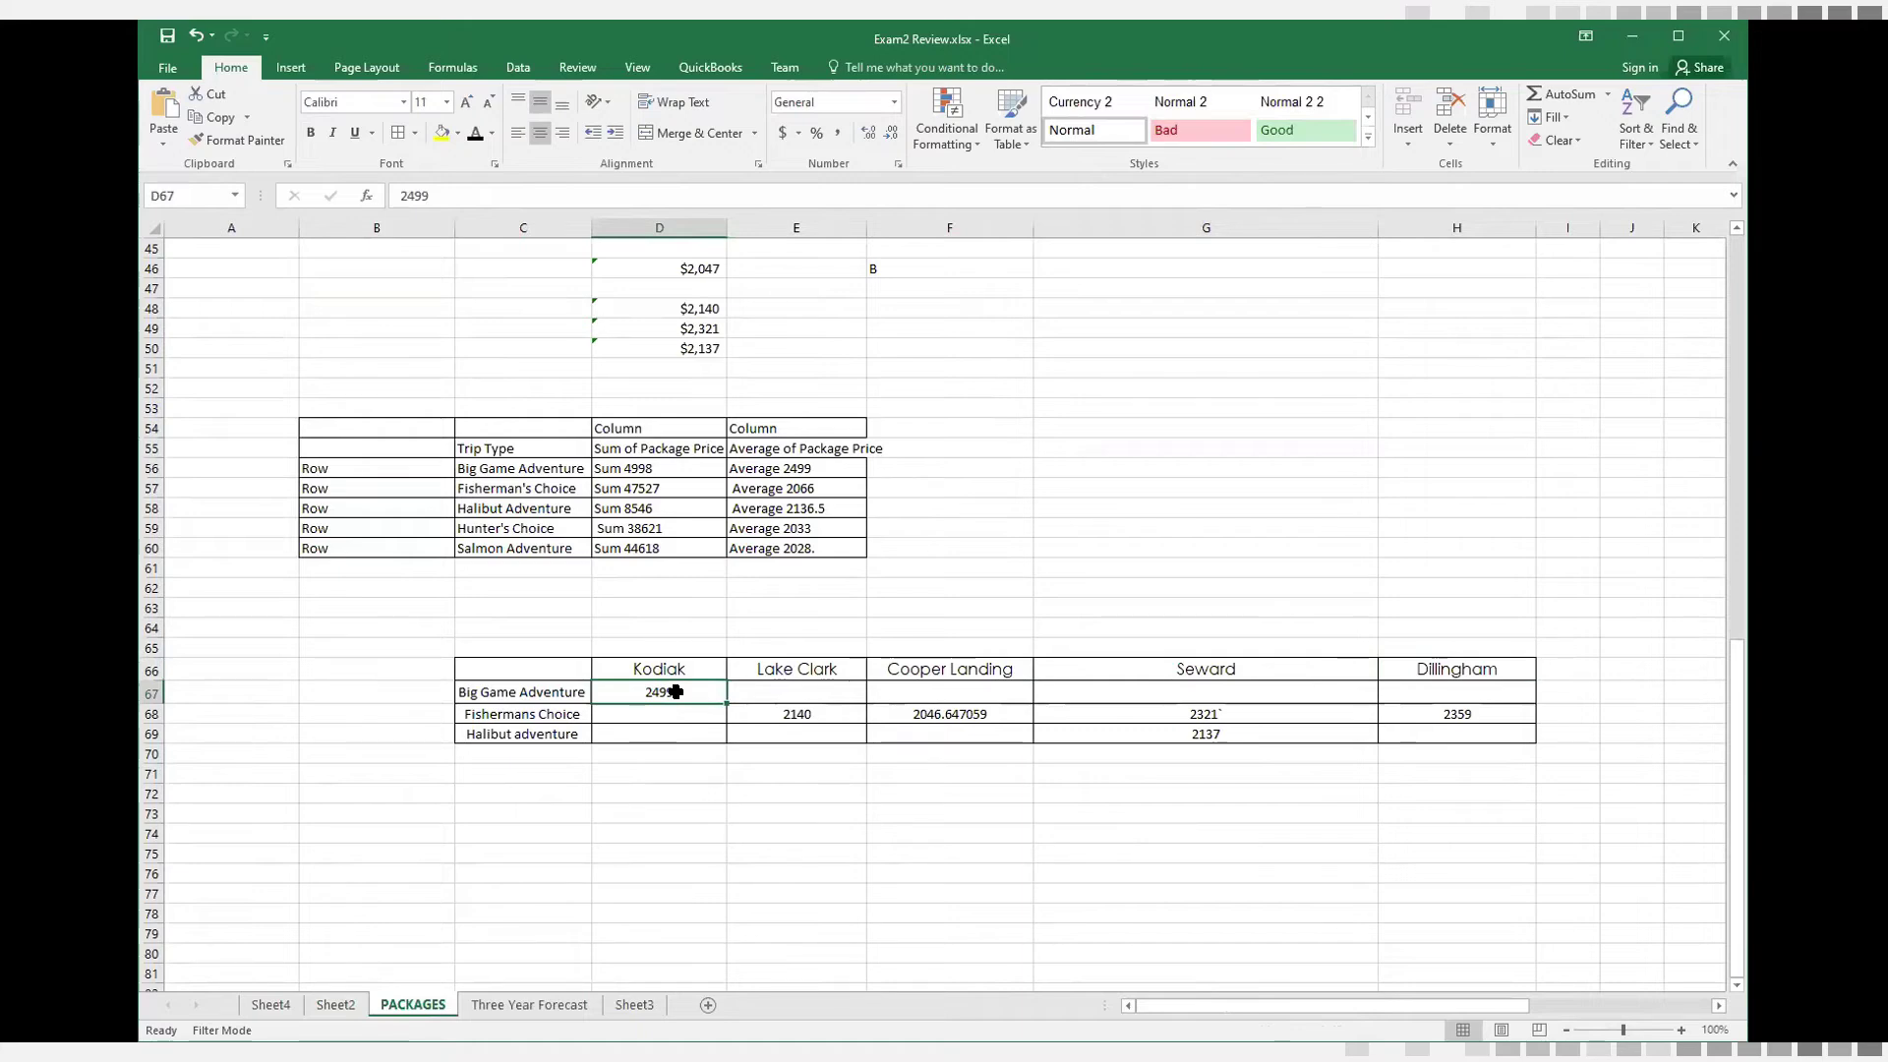
Add the Destination field to the Sheet2 PivotTable and place it in the columns area
{"action": "left_click", "coordinate": [335, 1005]}
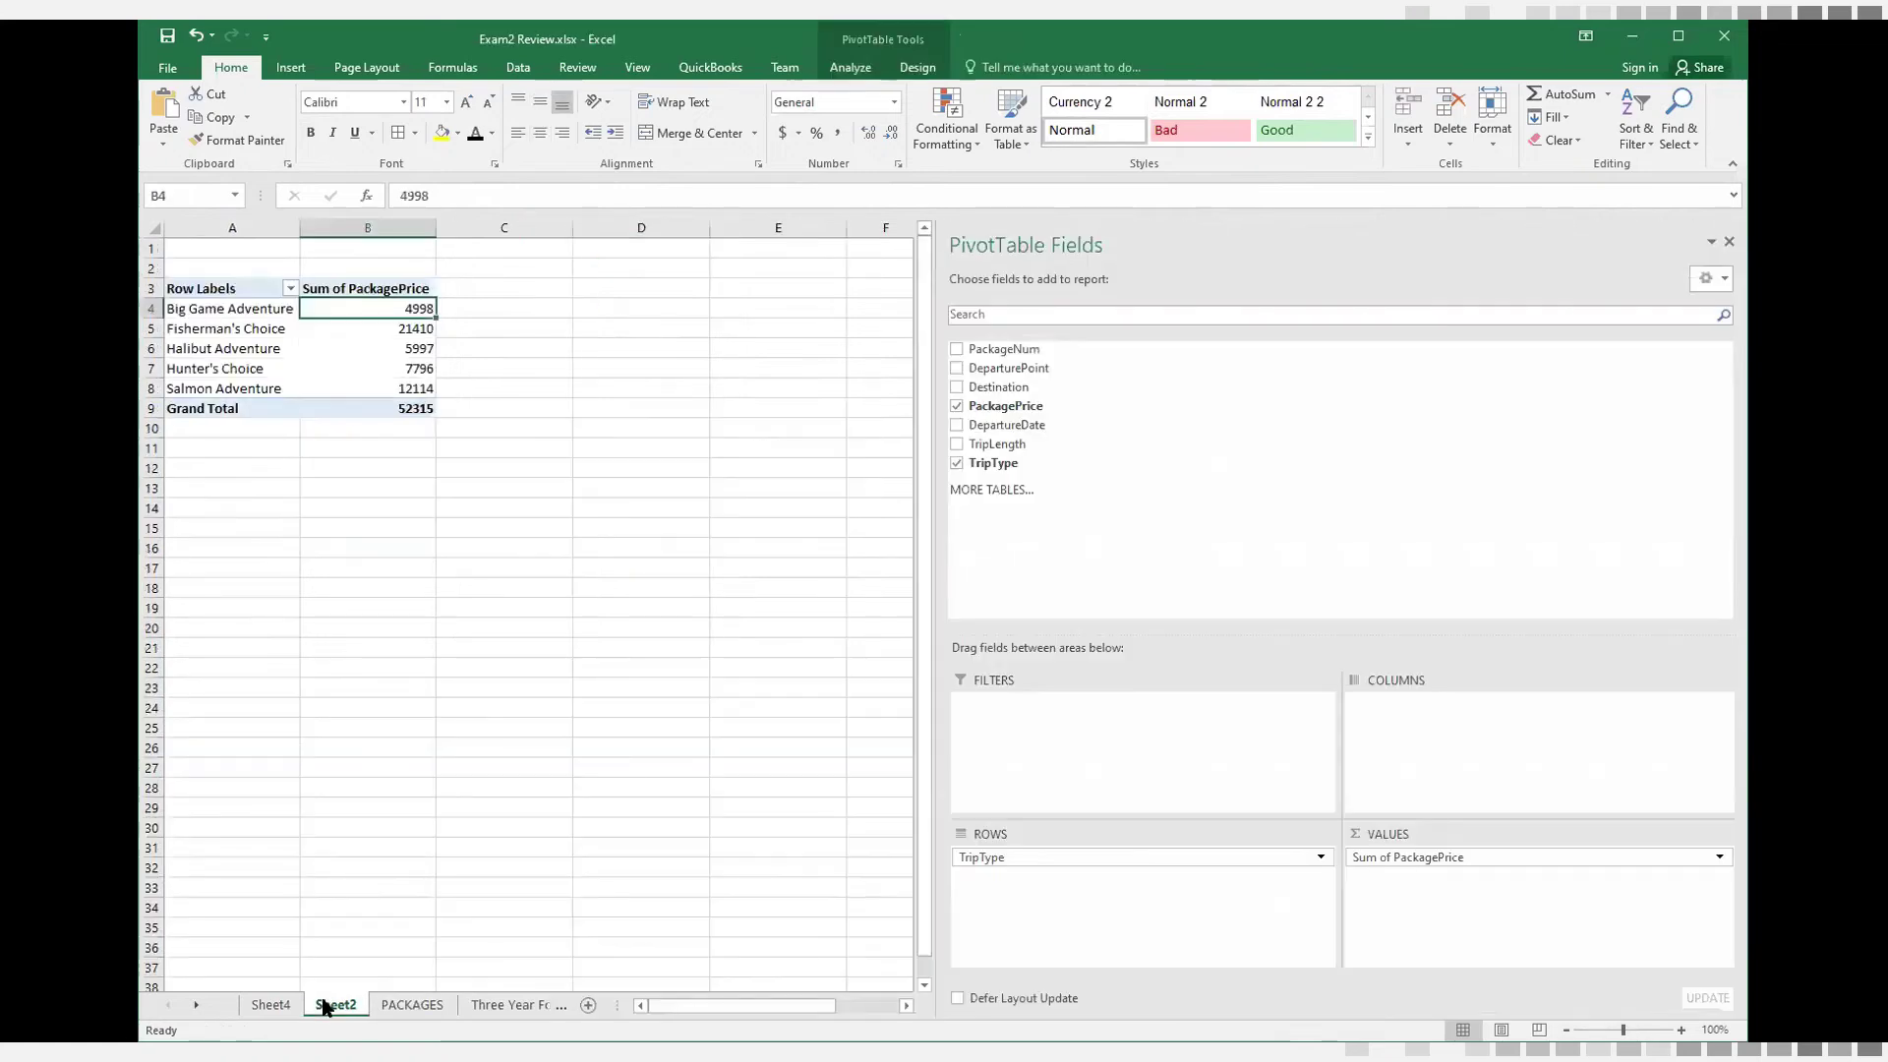
{"action": "left_click", "coordinate": [956, 386]}
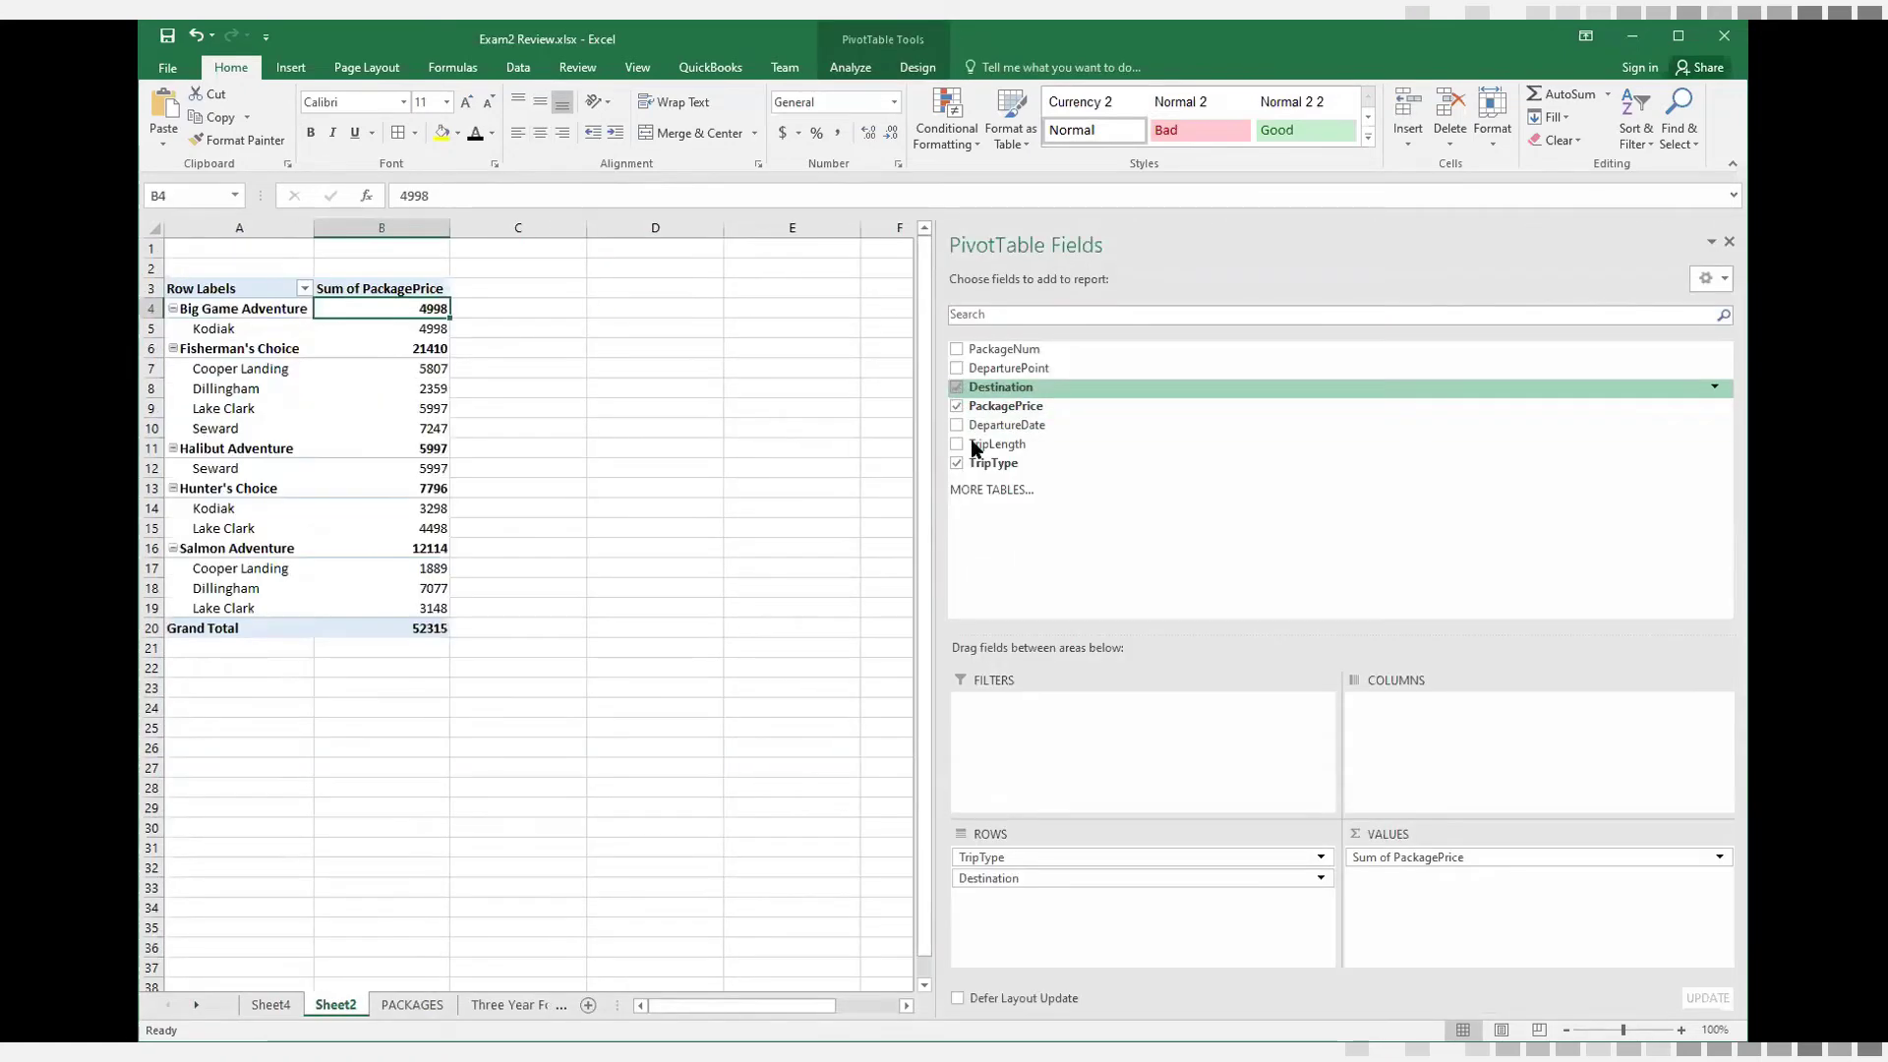
{"action": "left_click_drag", "start_coordinate": [1033, 877], "coordinate": [1416, 716]}
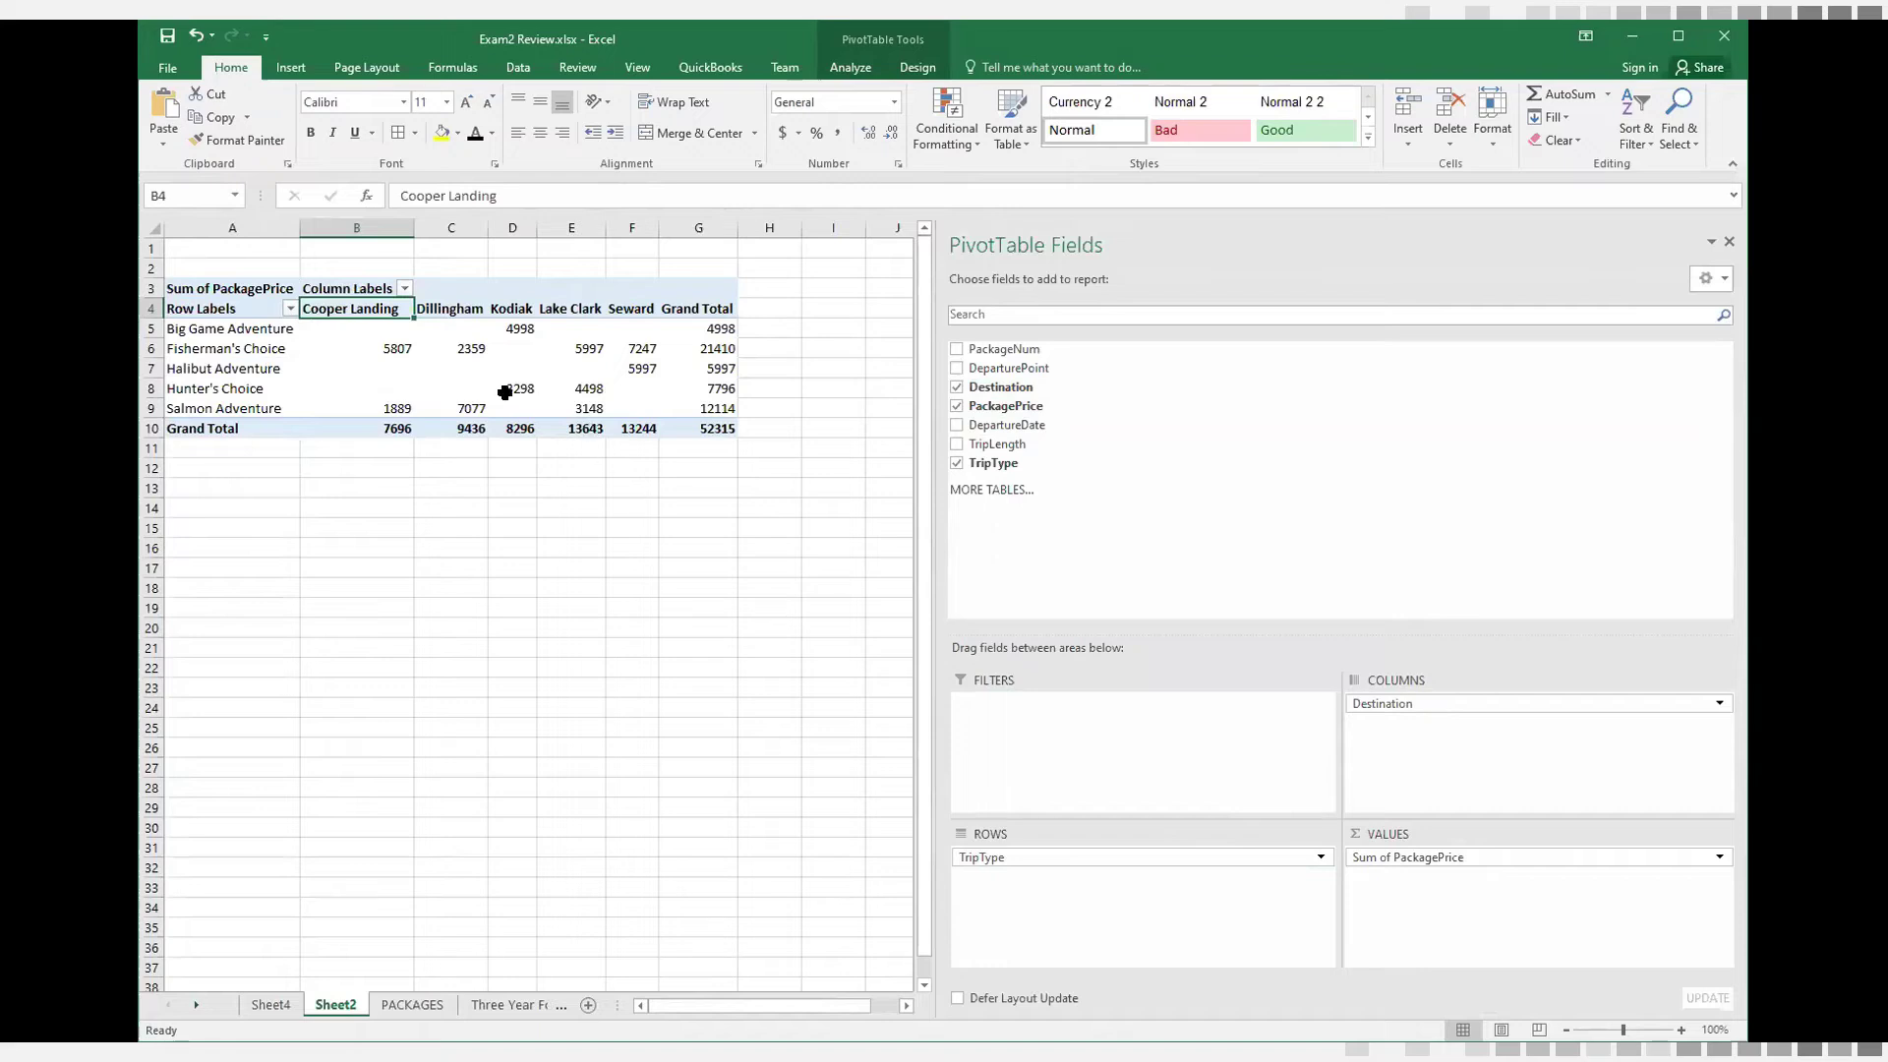
Examine the PivotTable's PackagePrice sums by destination for Big Game Adventure and Fisherman's Choice
{"action": "left_click", "coordinate": [390, 351]}
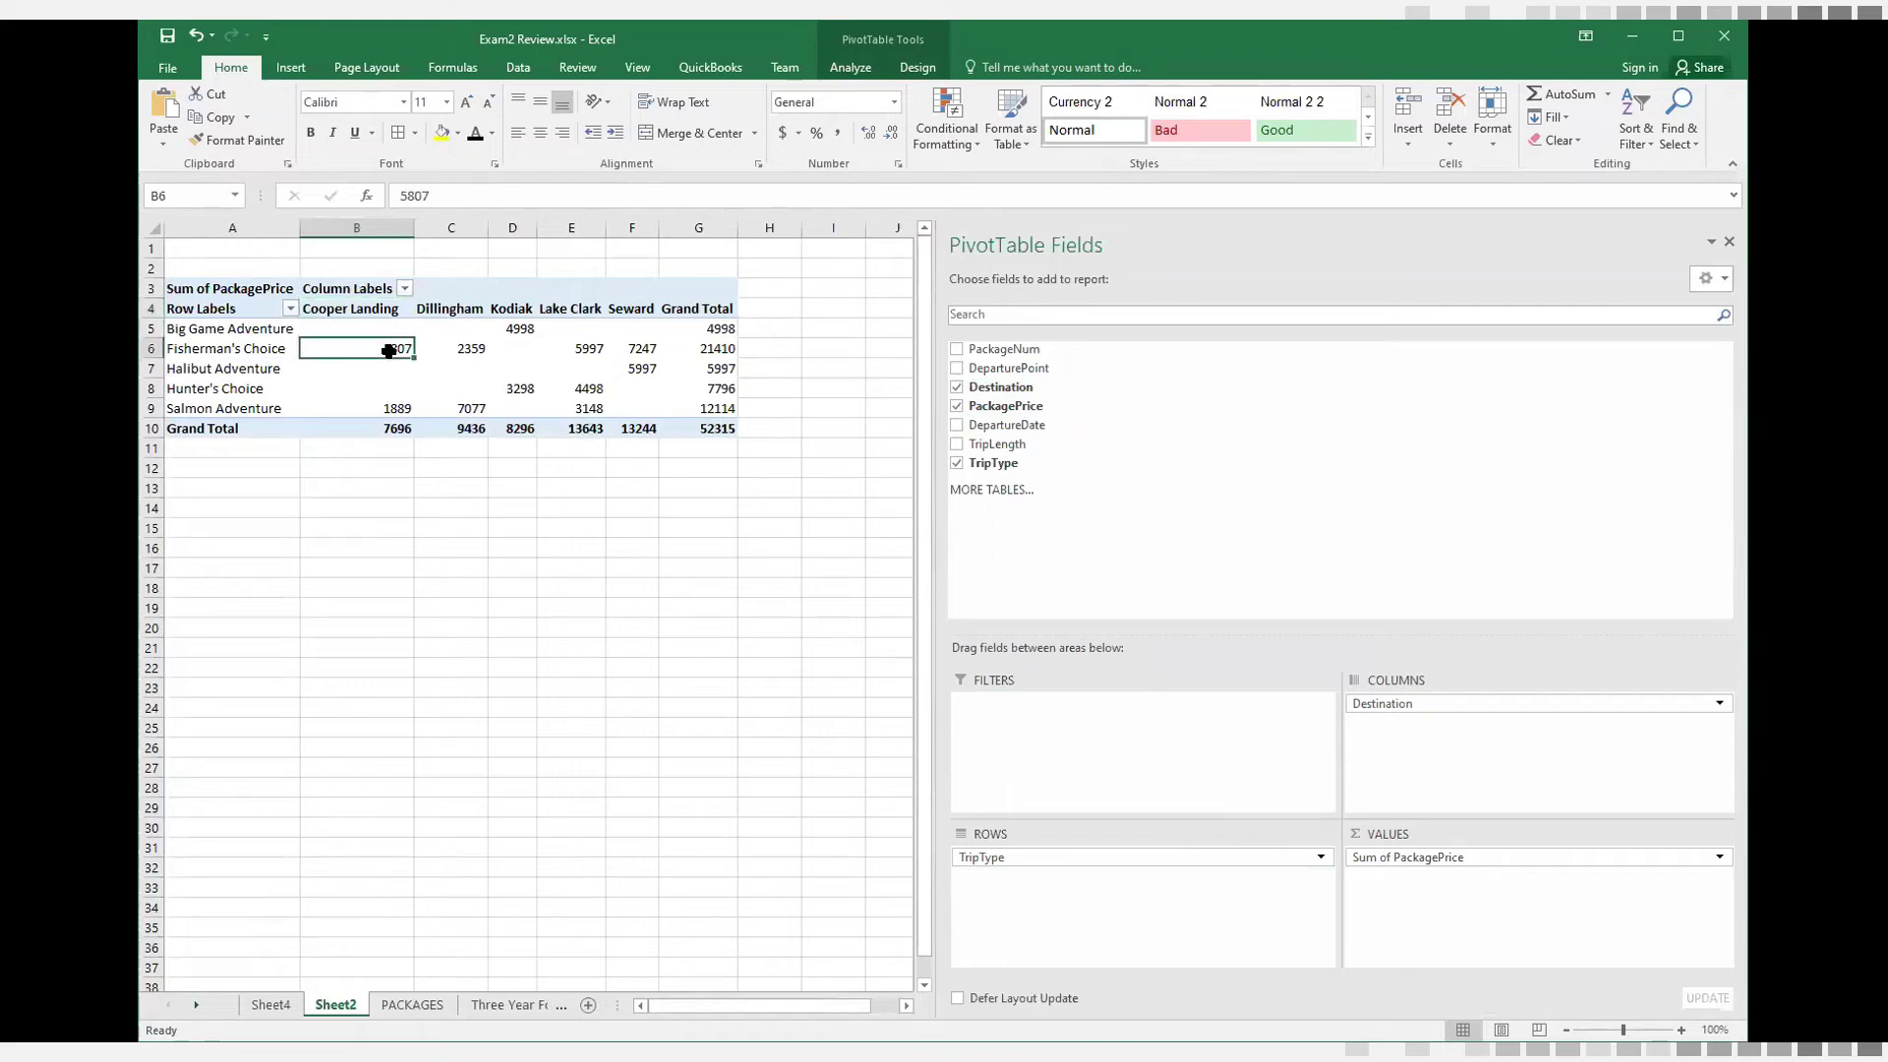
{"action": "left_click", "coordinate": [454, 350]}
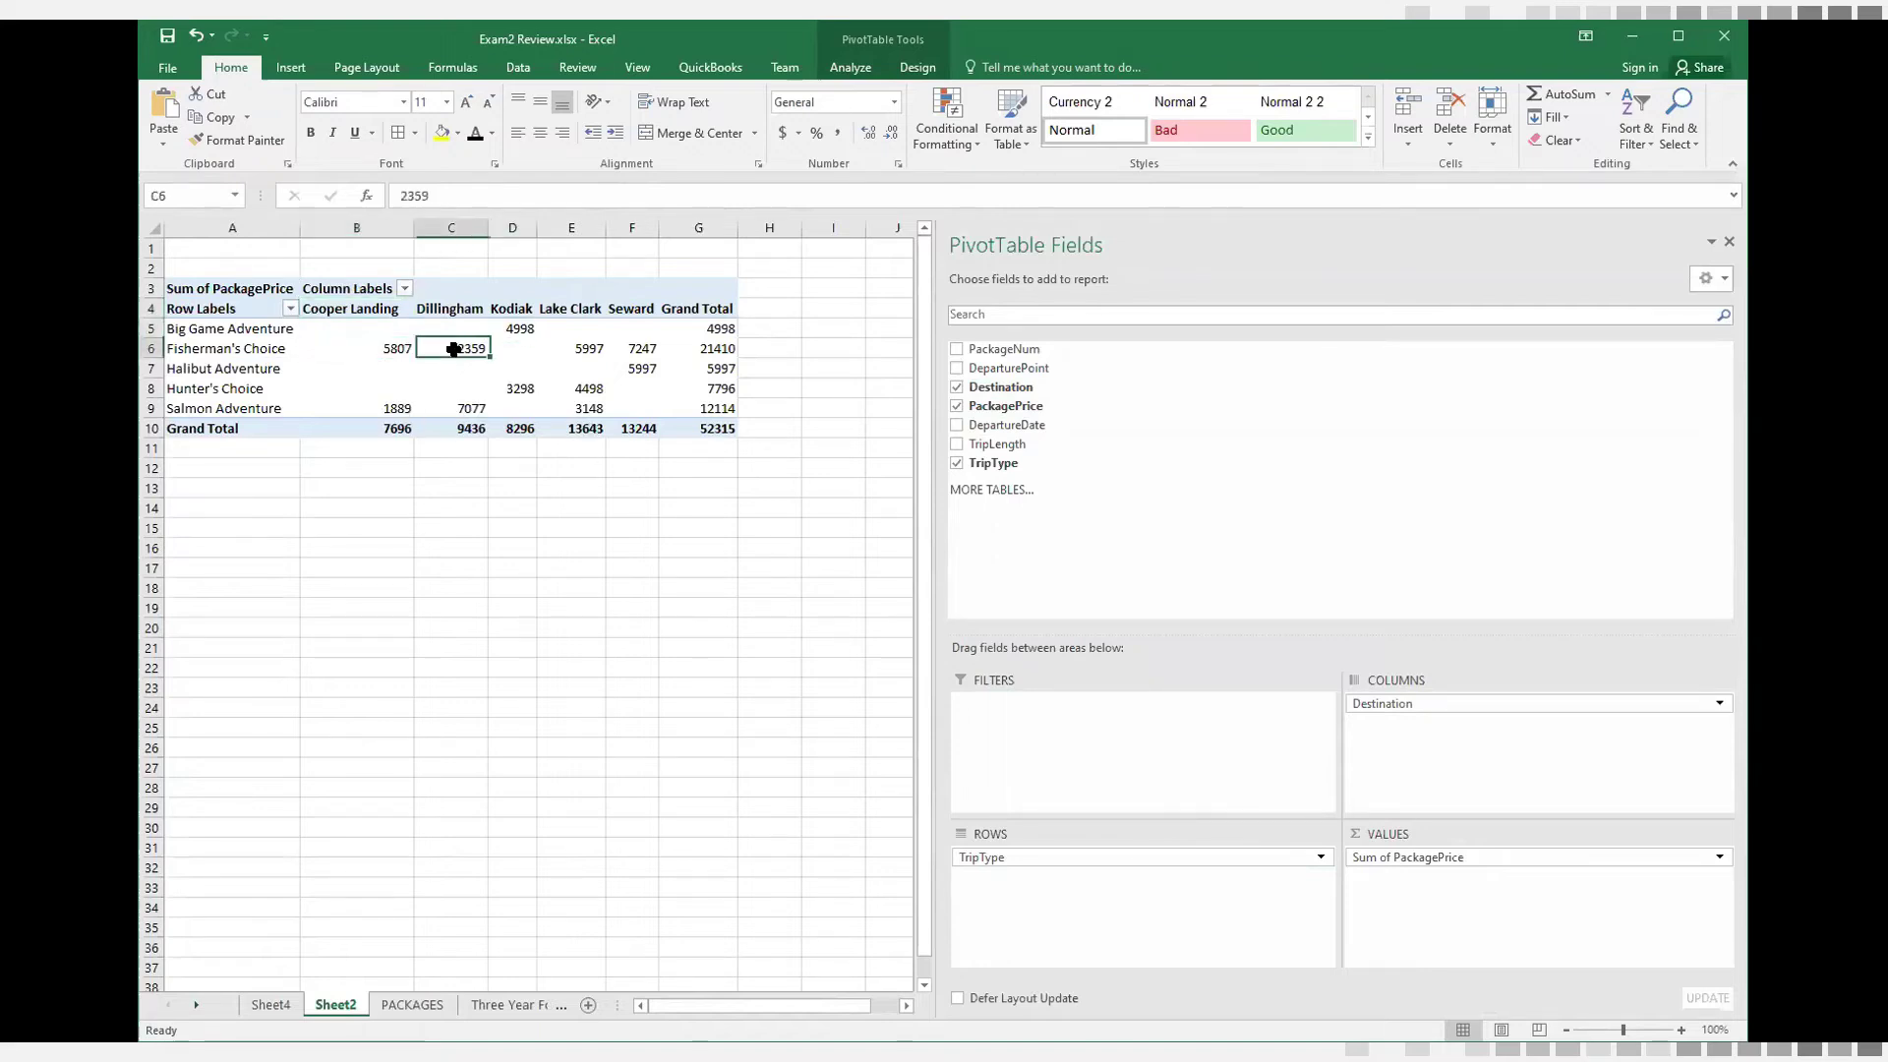
{"action": "left_click", "coordinate": [237, 329]}
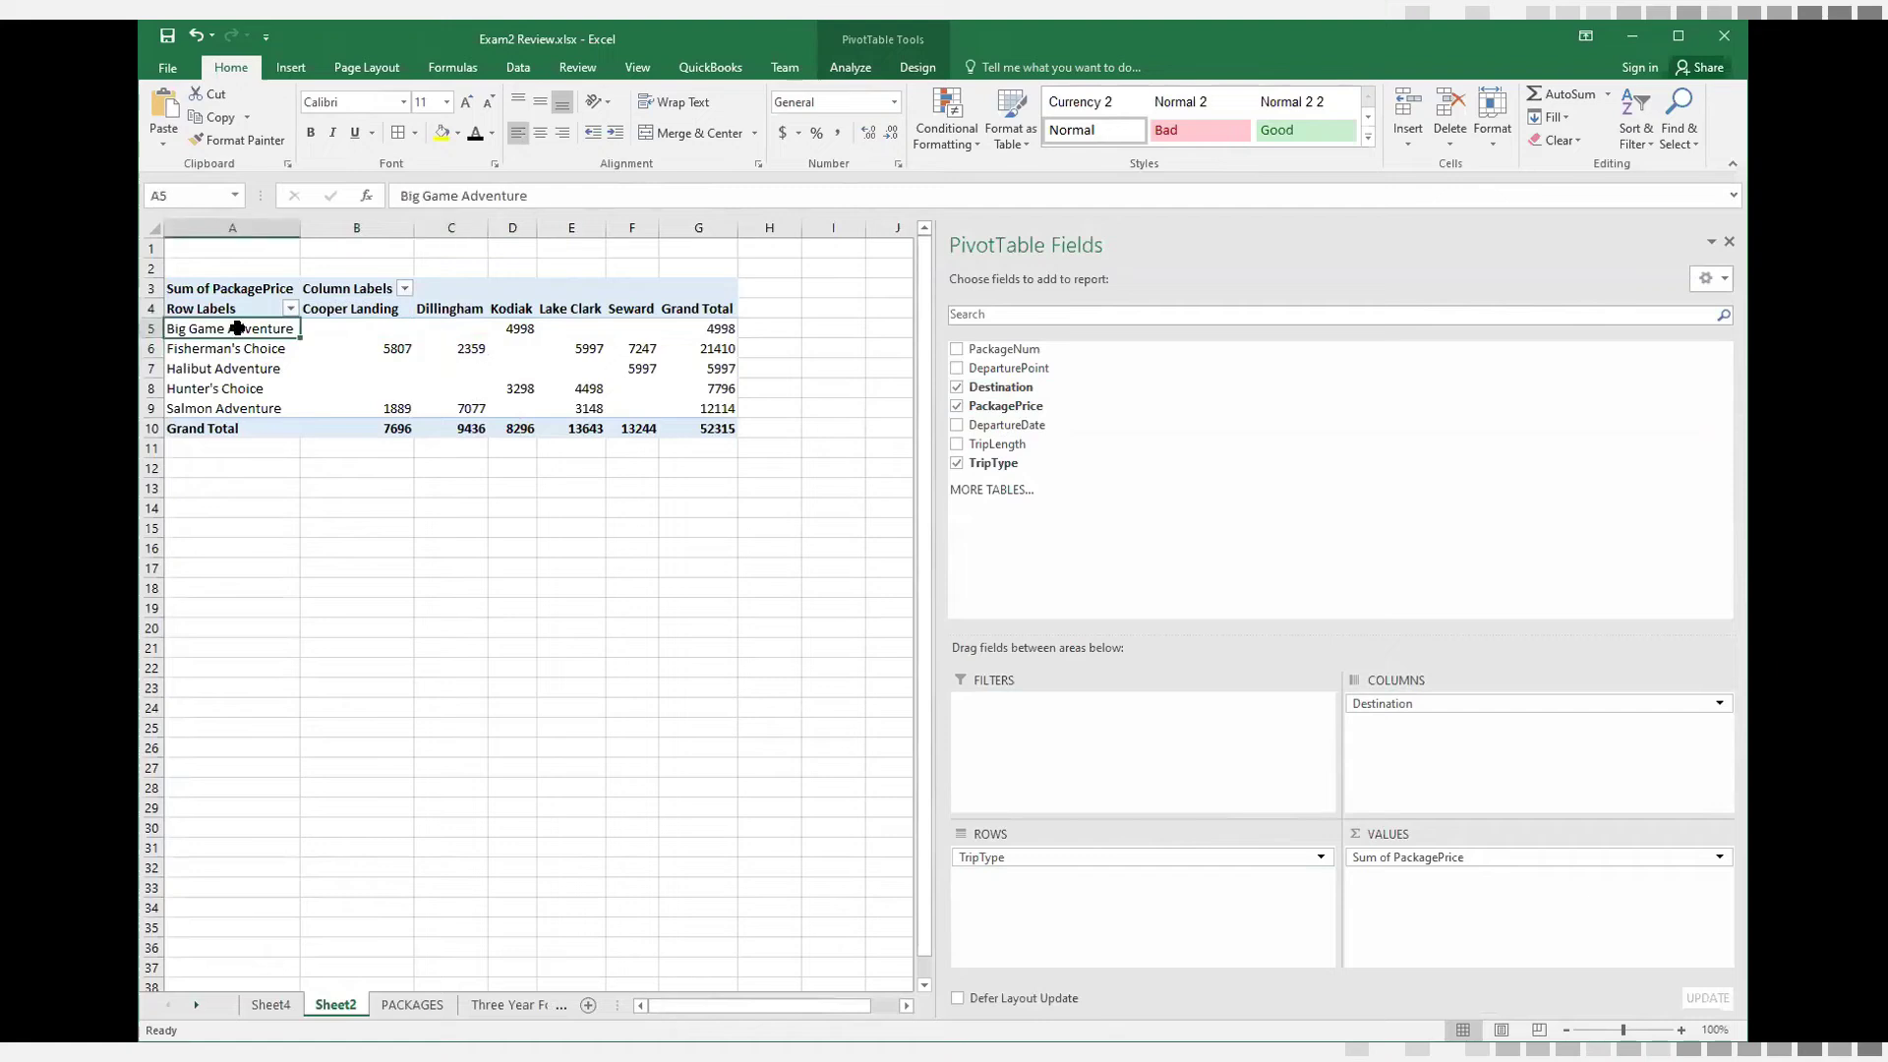
{"action": "left_click", "coordinate": [510, 328]}
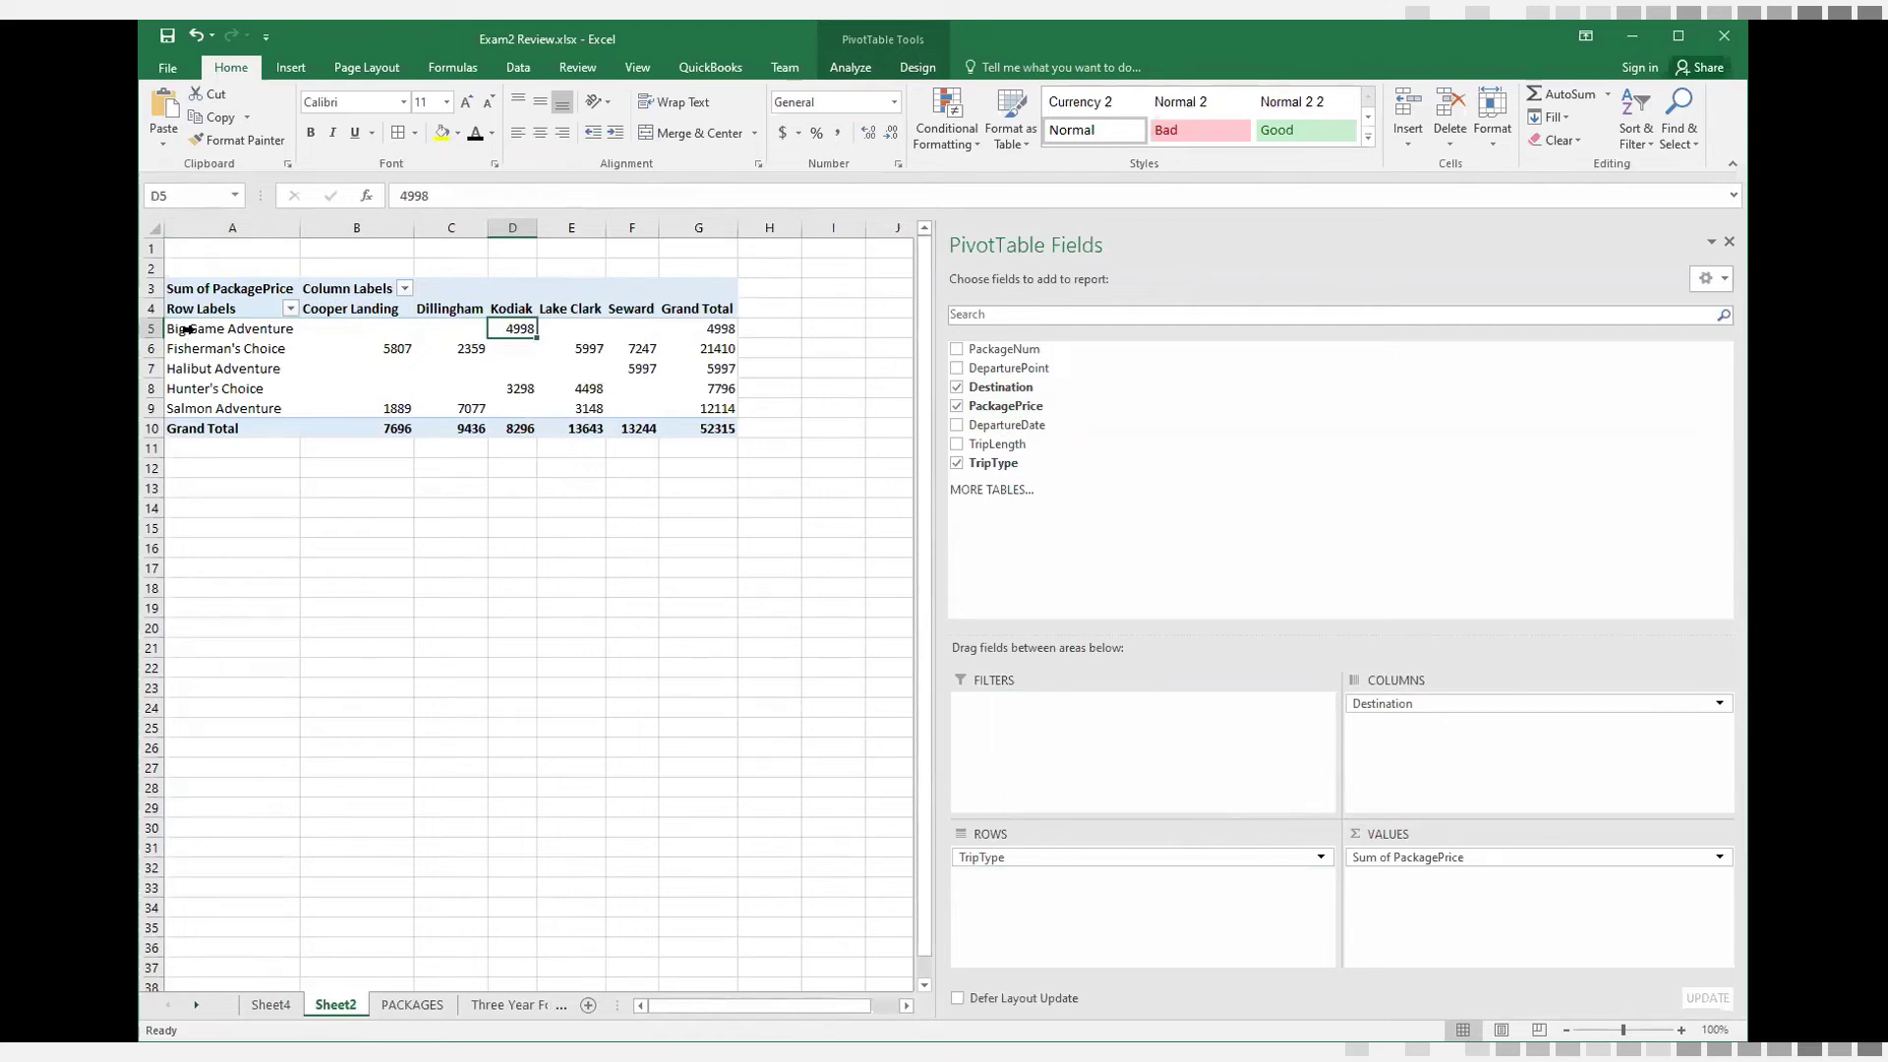
{"action": "mouse_move", "coordinate": [513, 331]}
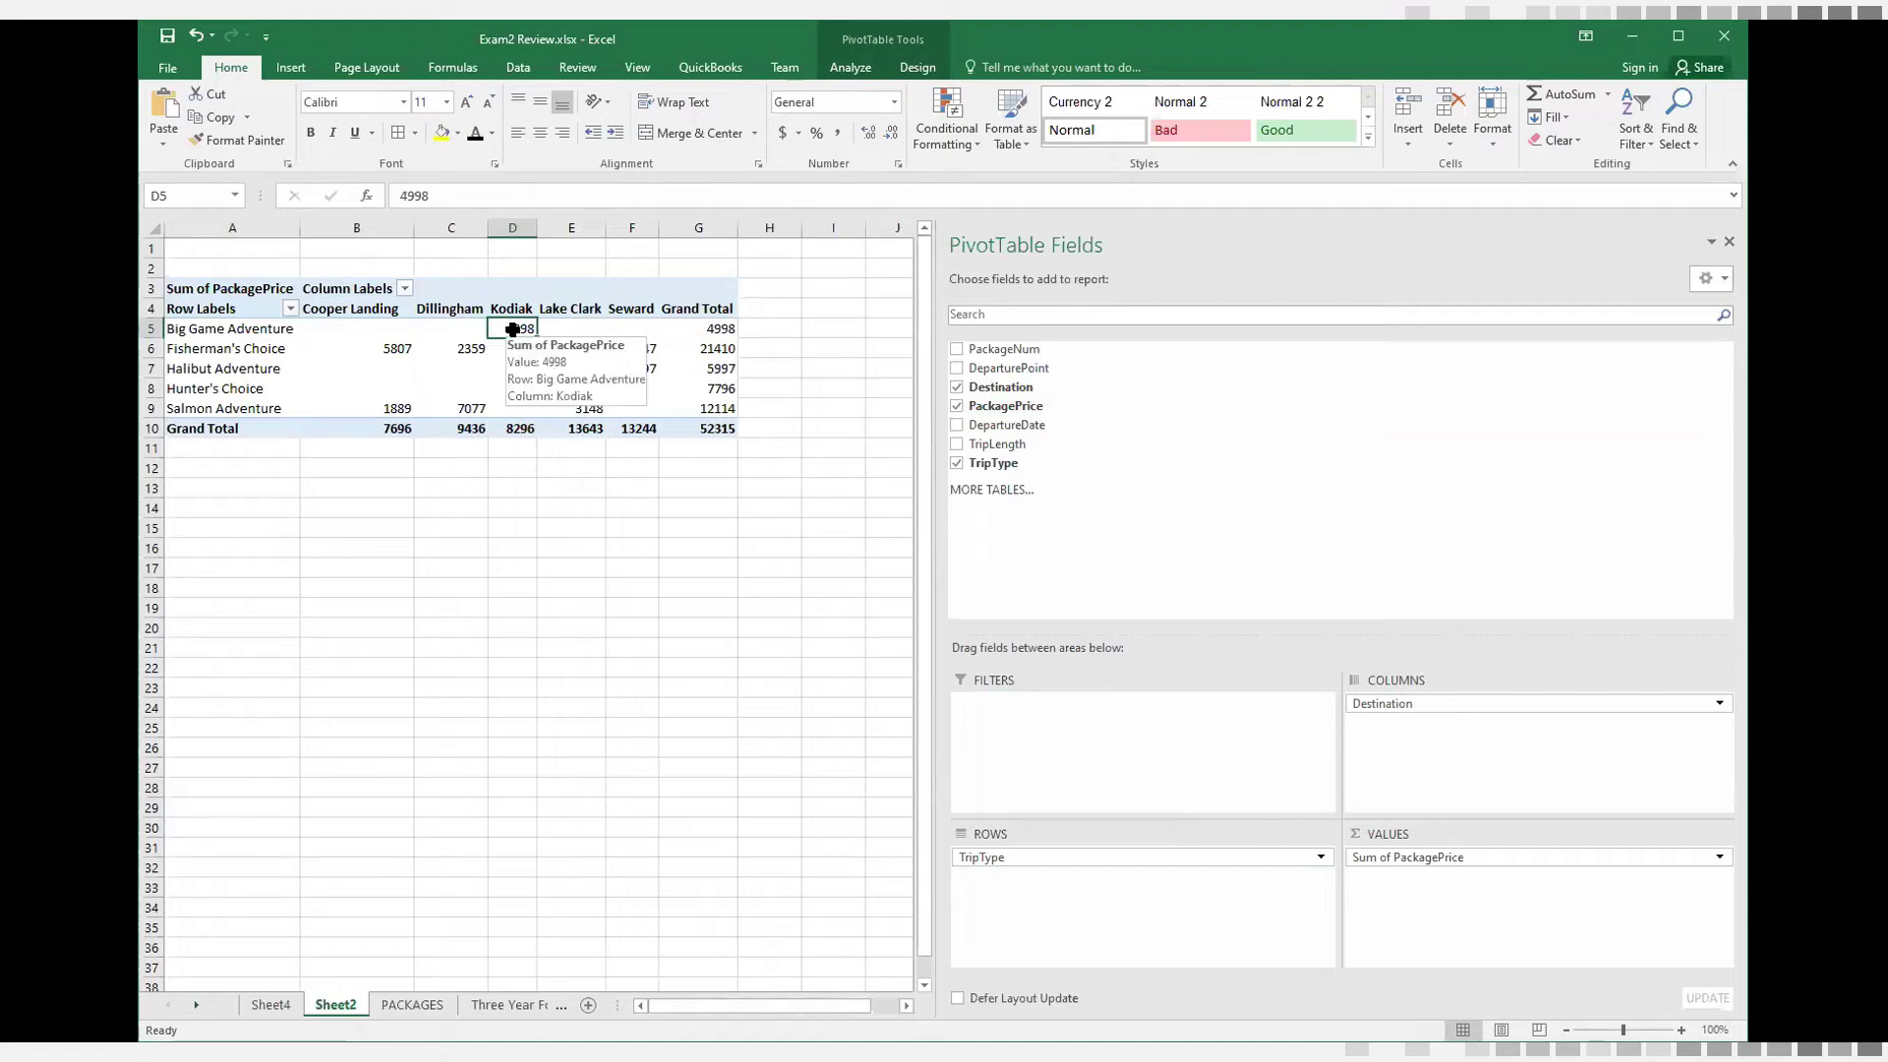
{"action": "left_click", "coordinate": [225, 352]}
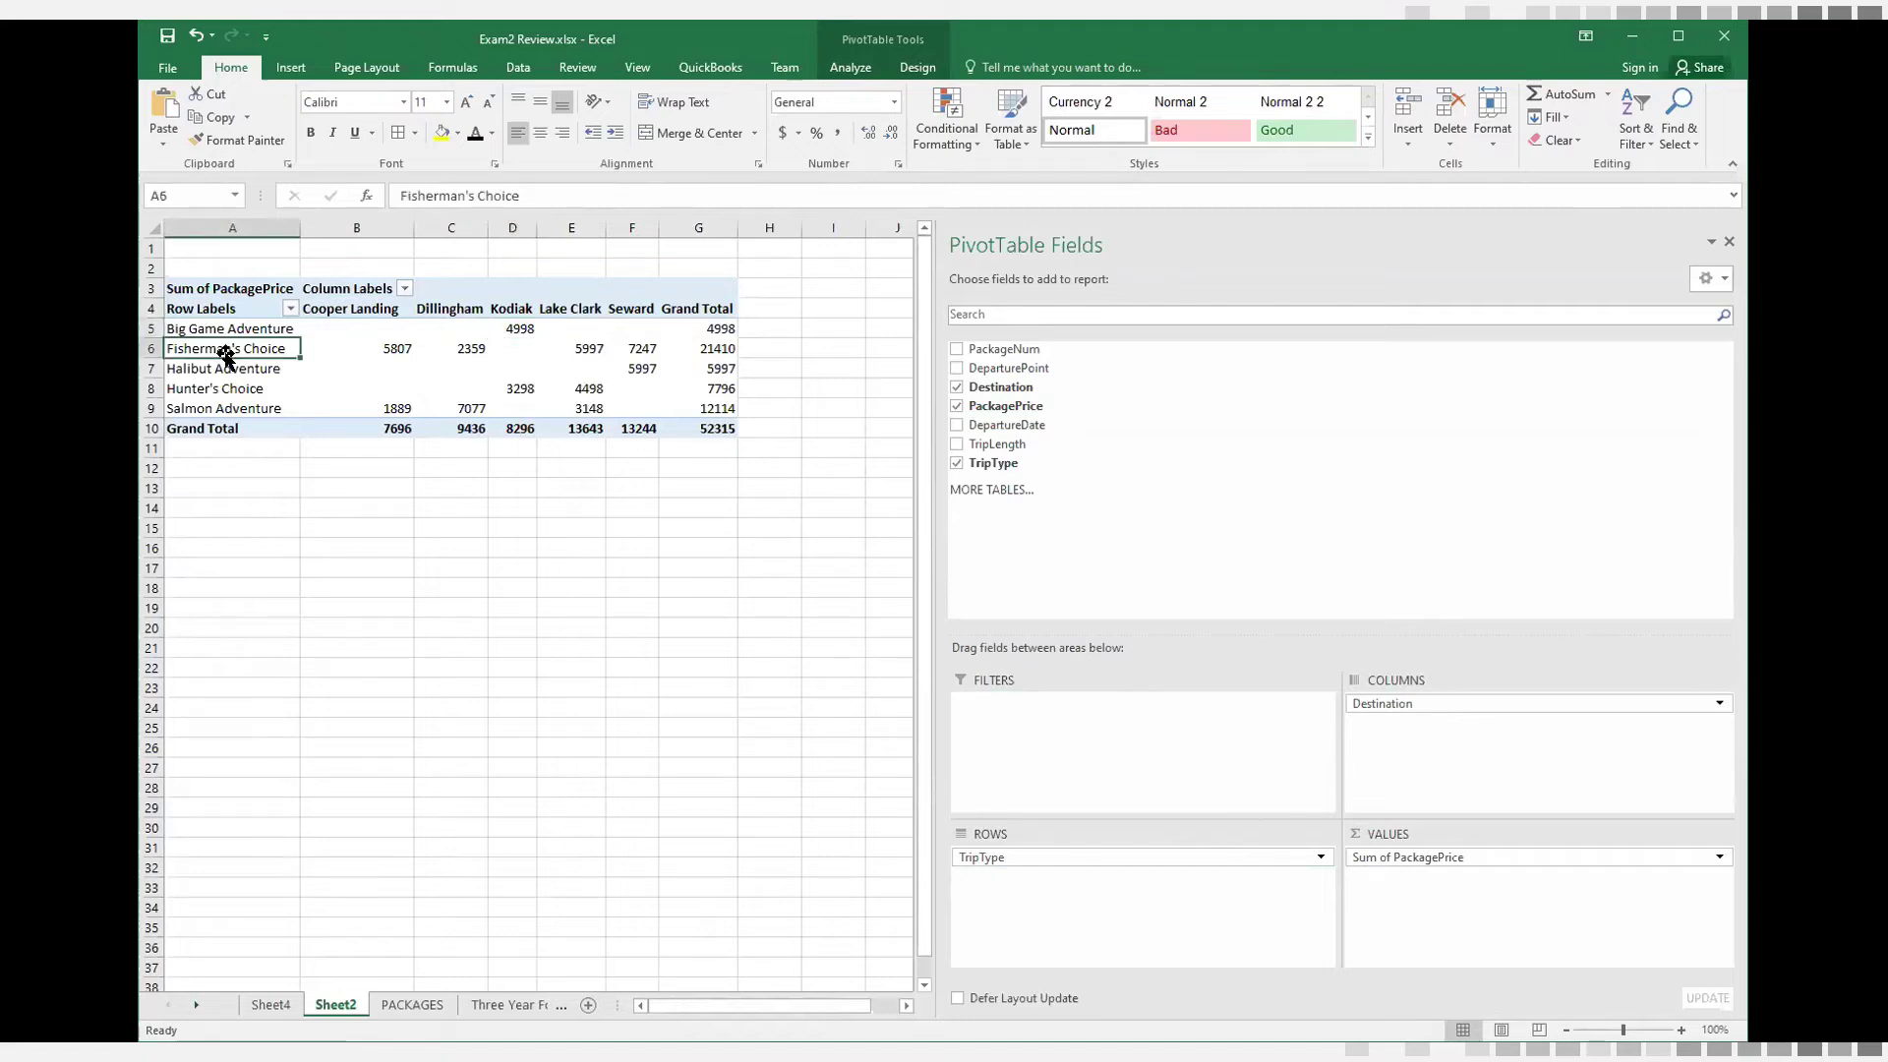
{"action": "left_click", "coordinate": [345, 348]}
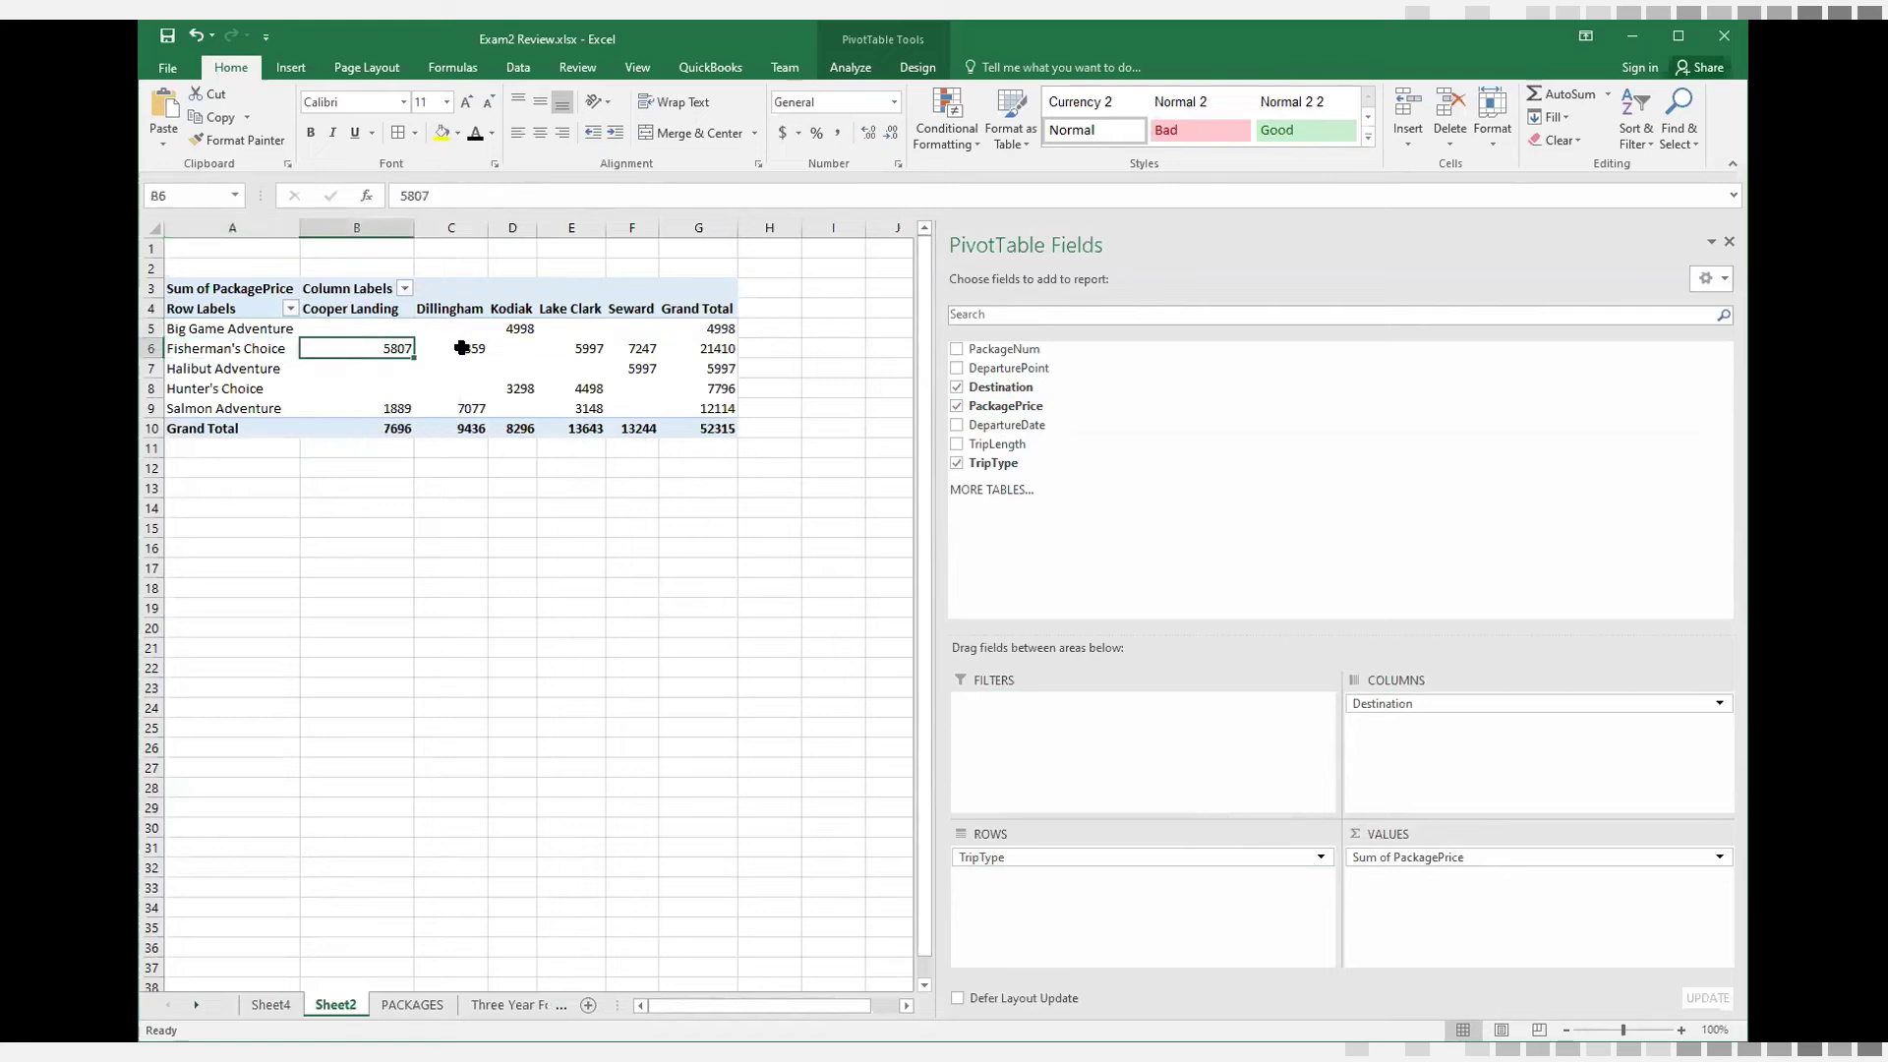
{"action": "left_click", "coordinate": [463, 348]}
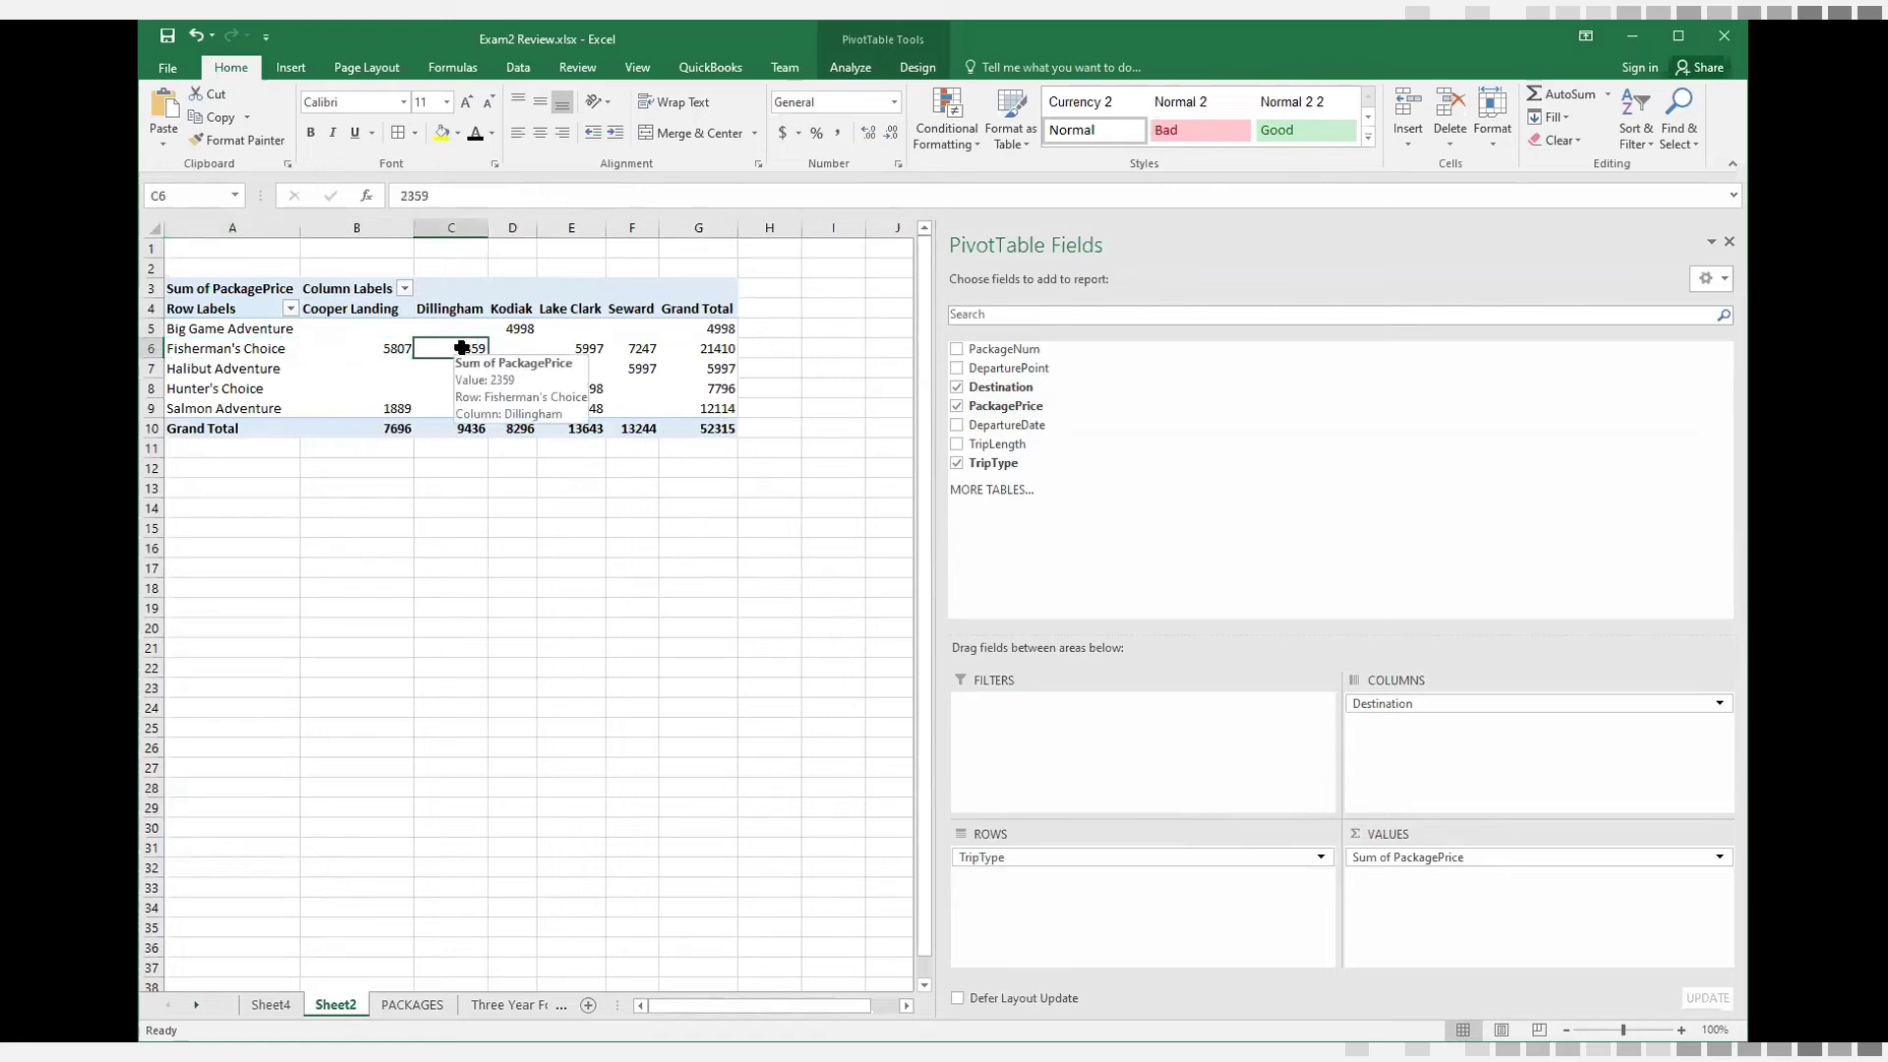
{"action": "left_click", "coordinate": [606, 348]}
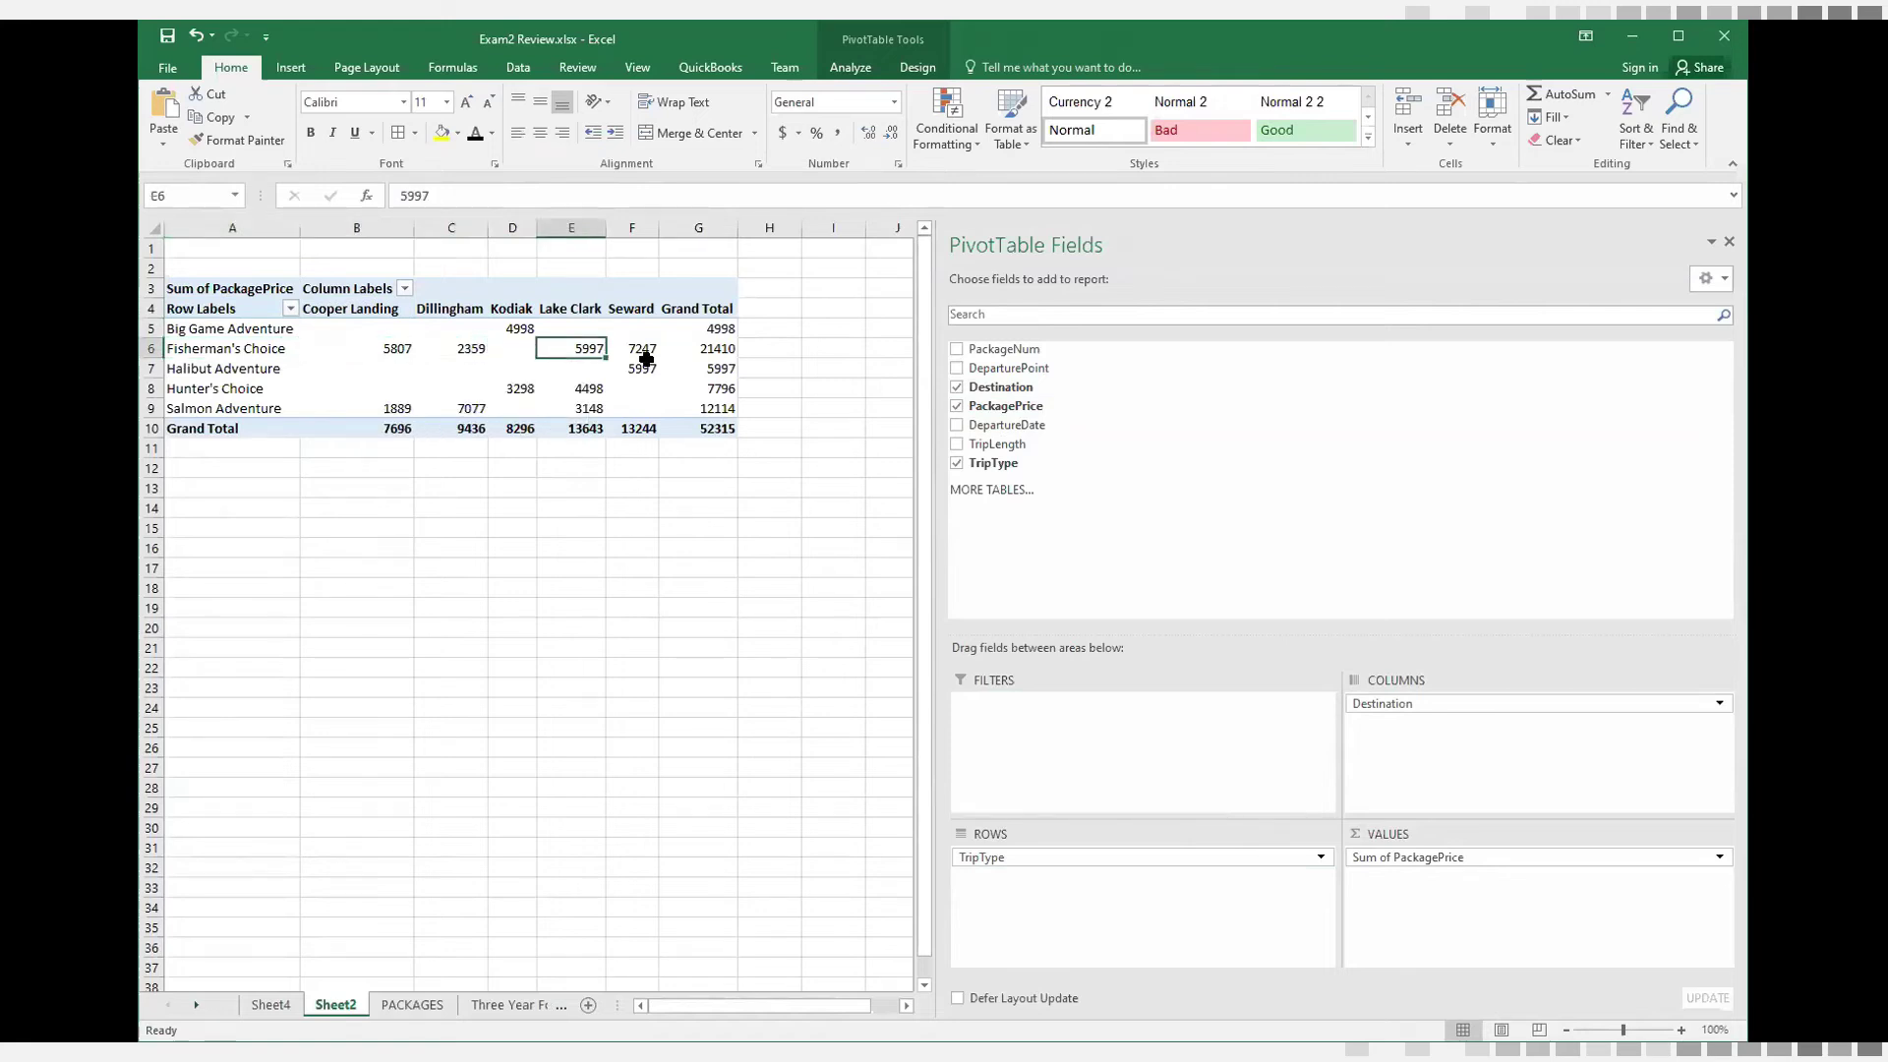
{"action": "left_click", "coordinate": [611, 349]}
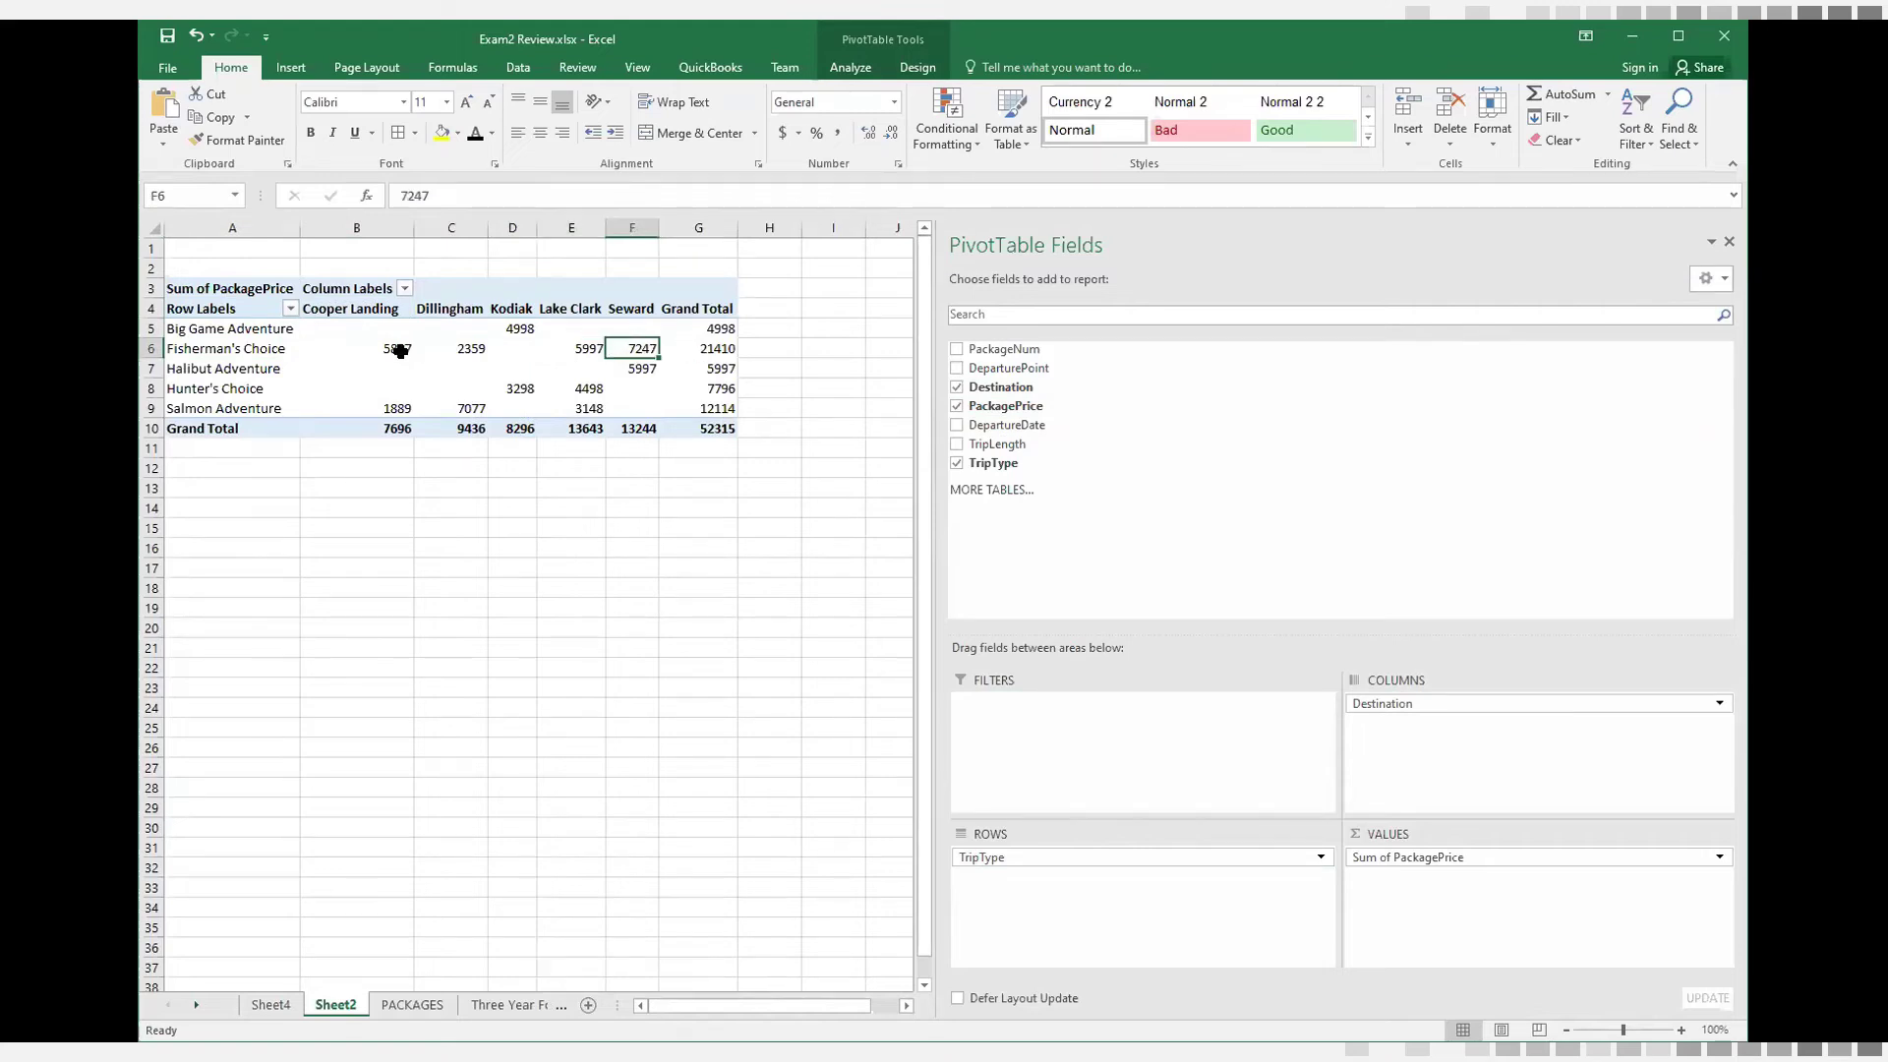
{"action": "left_click", "coordinate": [524, 327]}
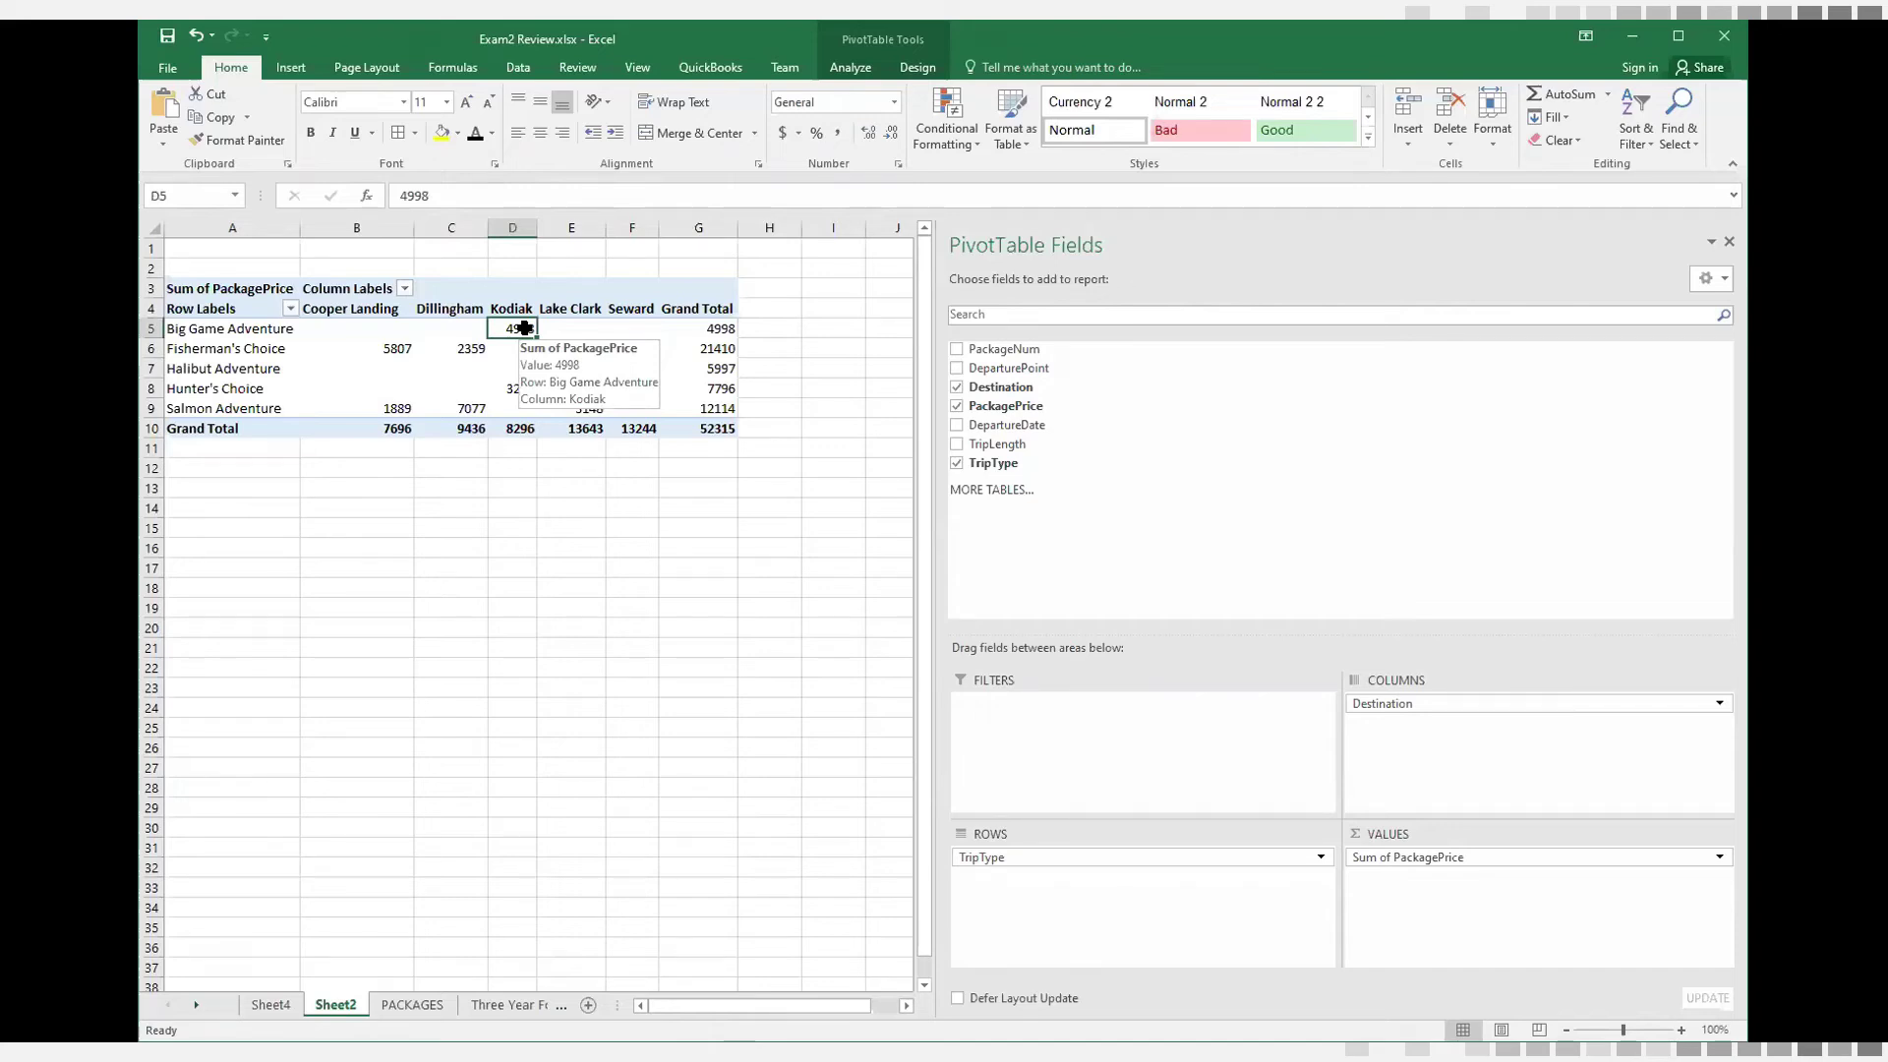
{"action": "left_click", "coordinate": [205, 354]}
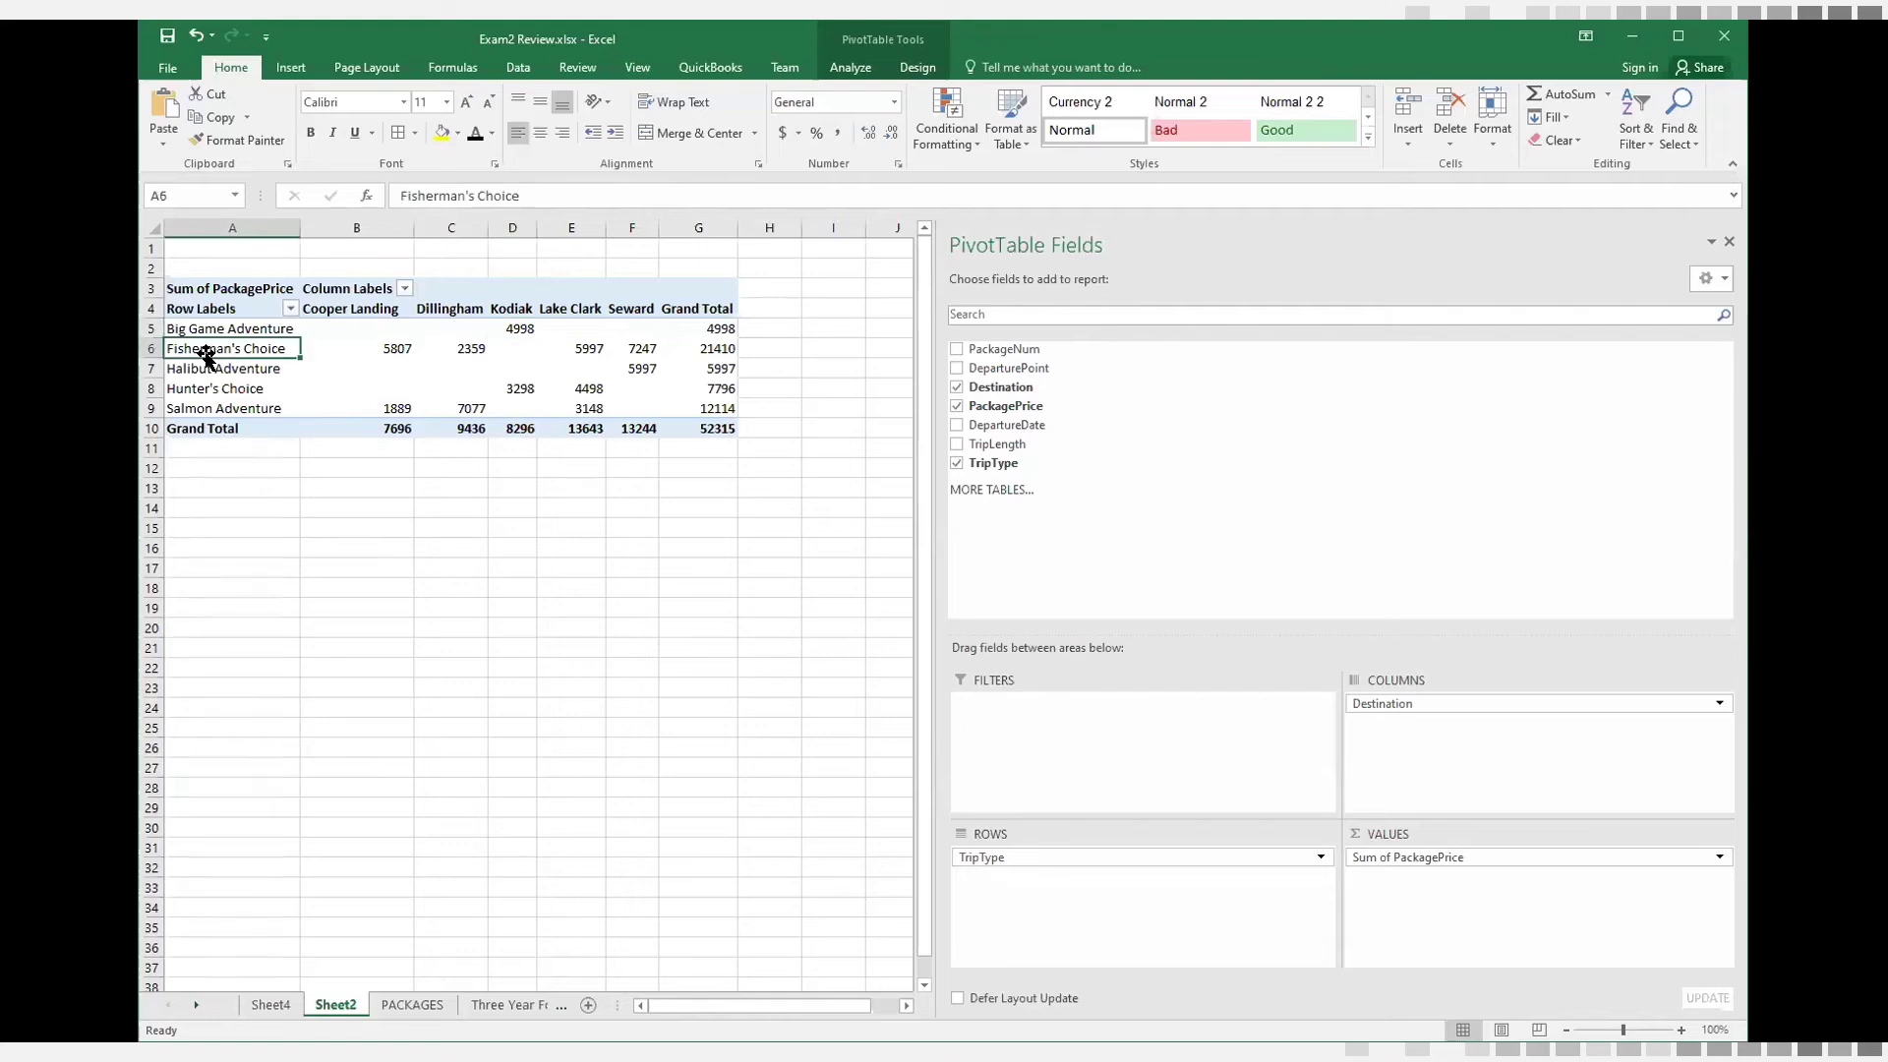
{"action": "left_click", "coordinate": [351, 353]}
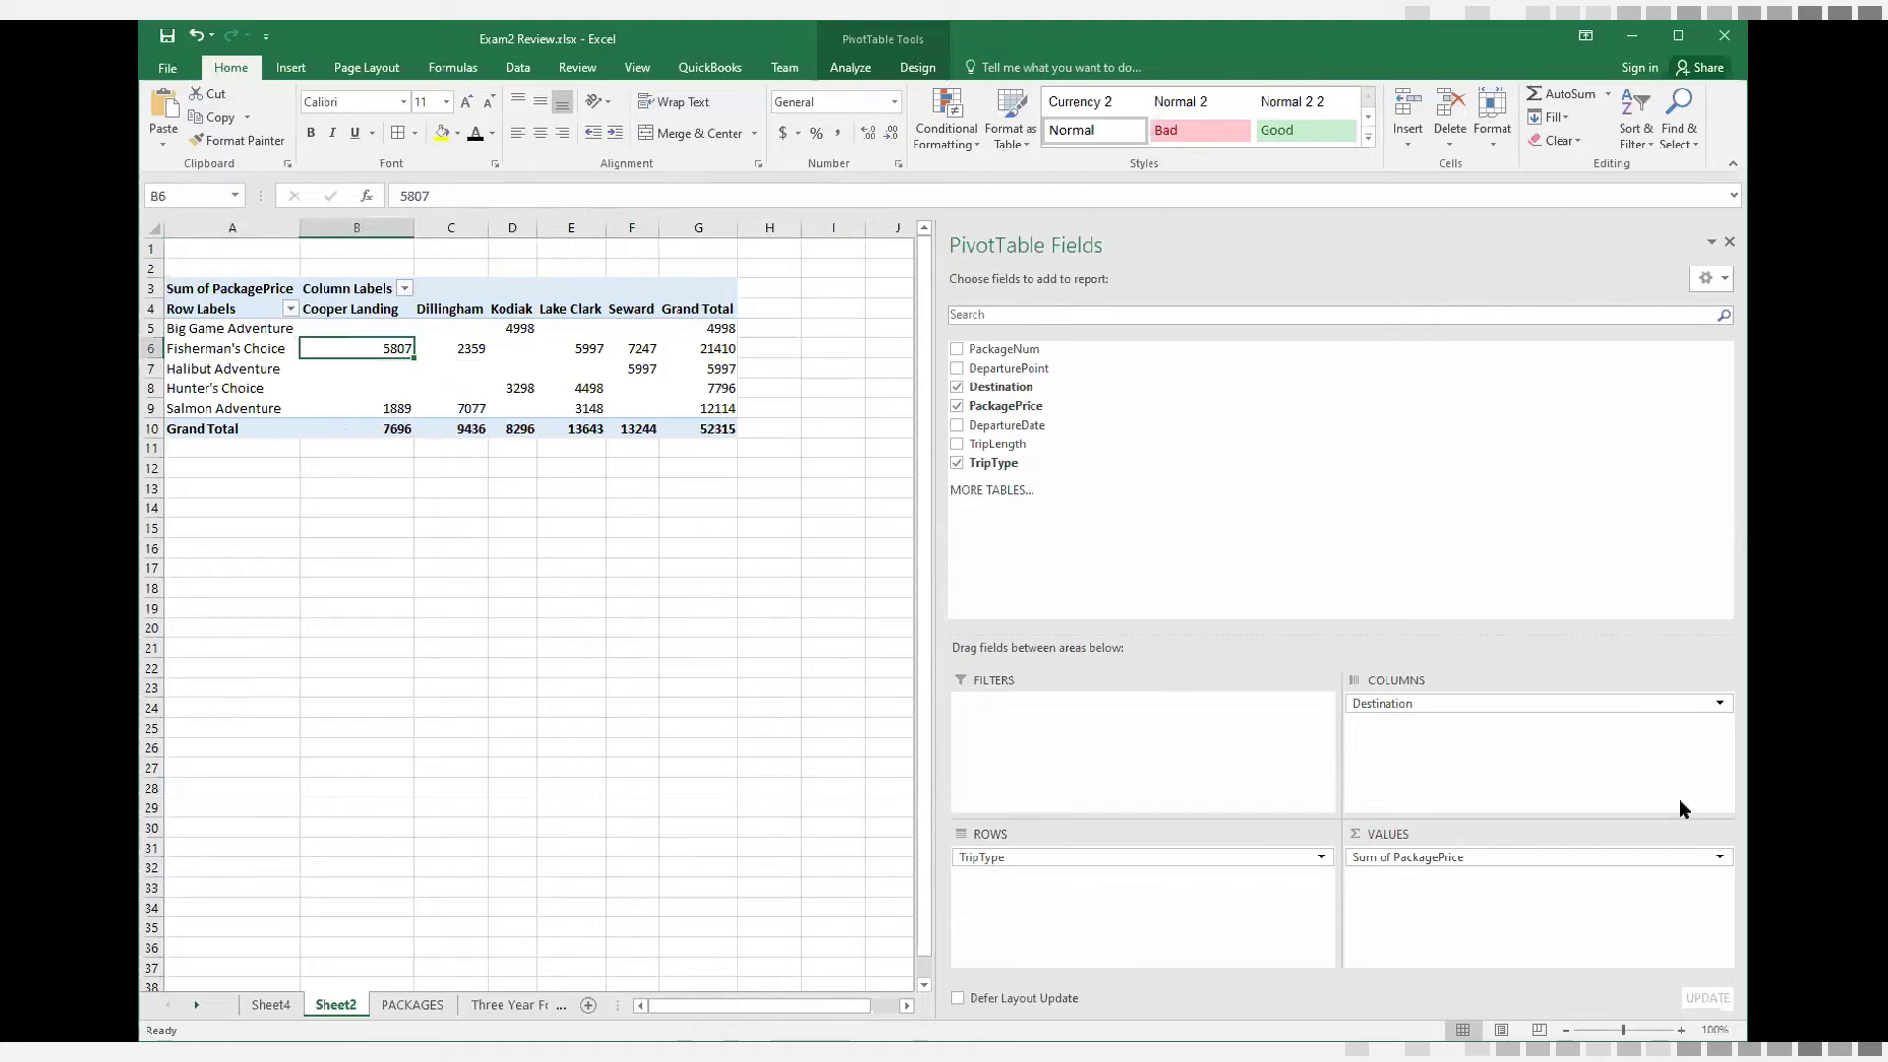
Change the PivotTable's PackagePrice value field to summarize by Average
{"action": "left_click", "coordinate": [1429, 858]}
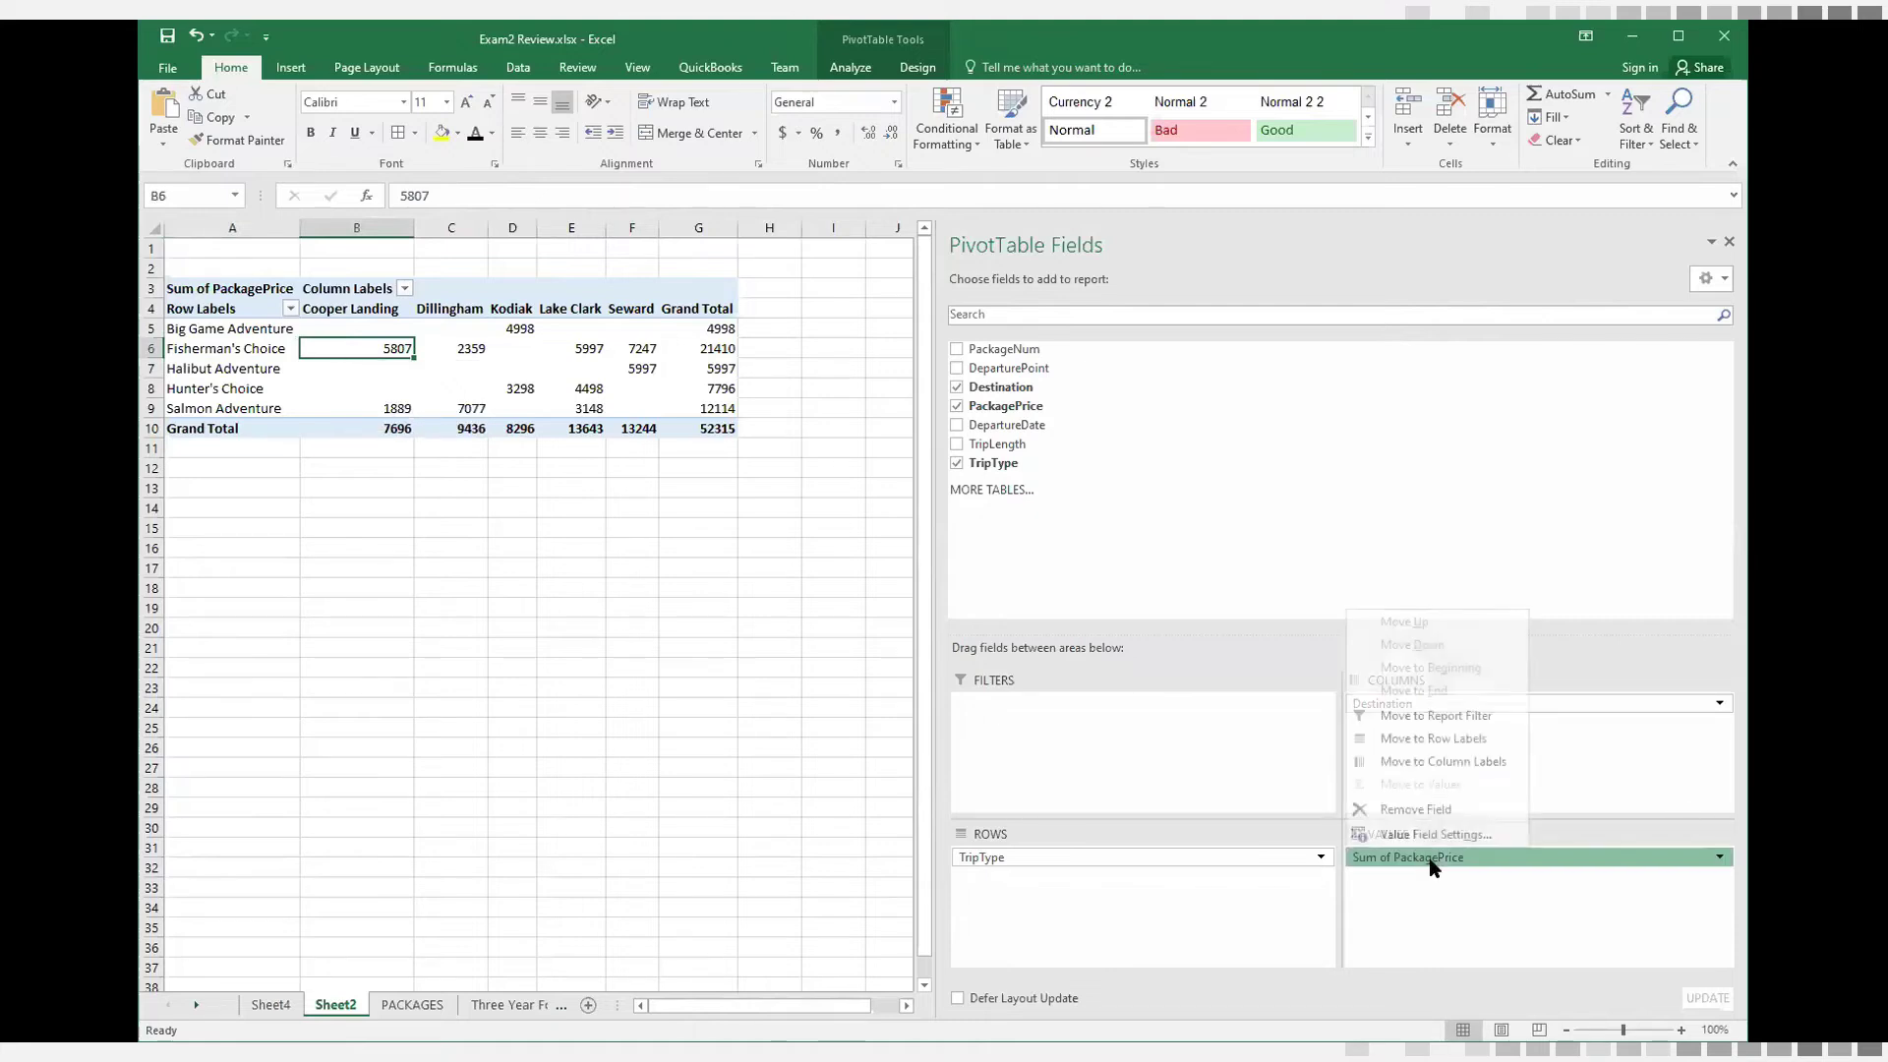
{"action": "left_click", "coordinate": [1722, 861]}
{"action": "left_click", "coordinate": [1721, 862]}
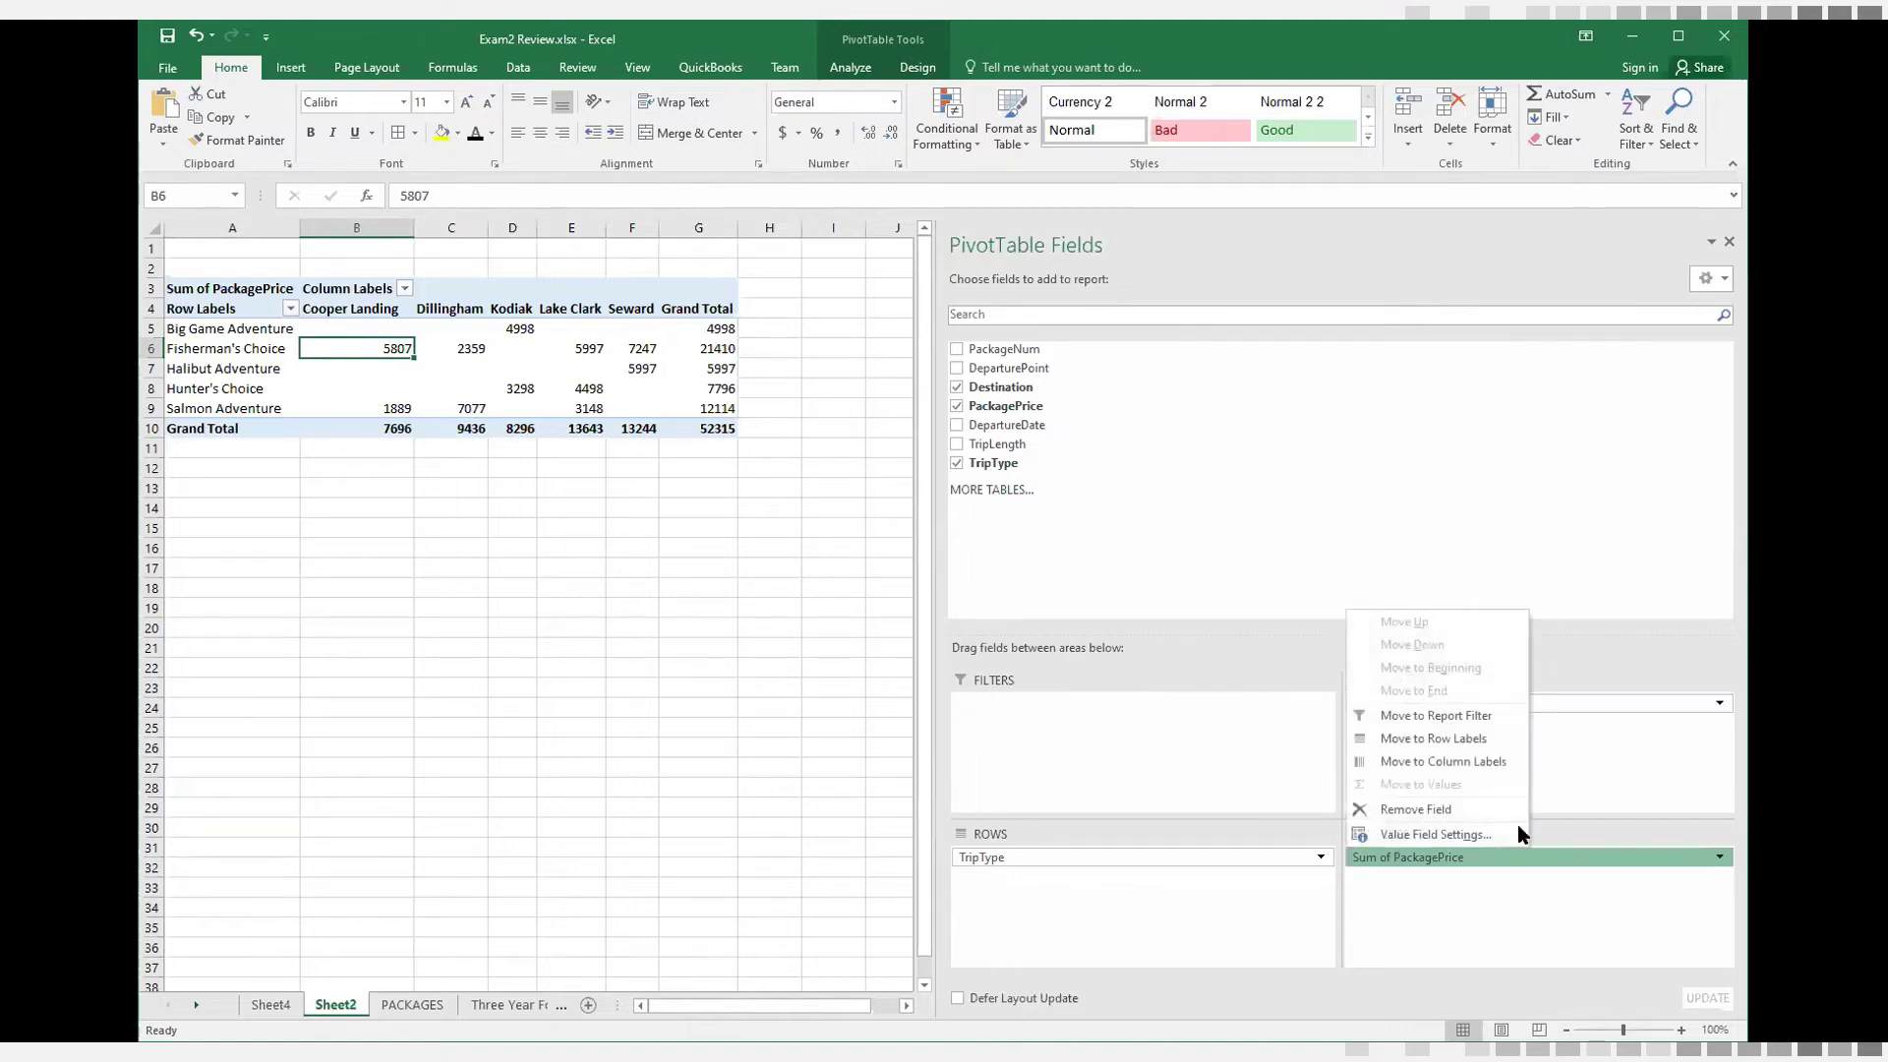
{"action": "left_click", "coordinate": [1471, 834]}
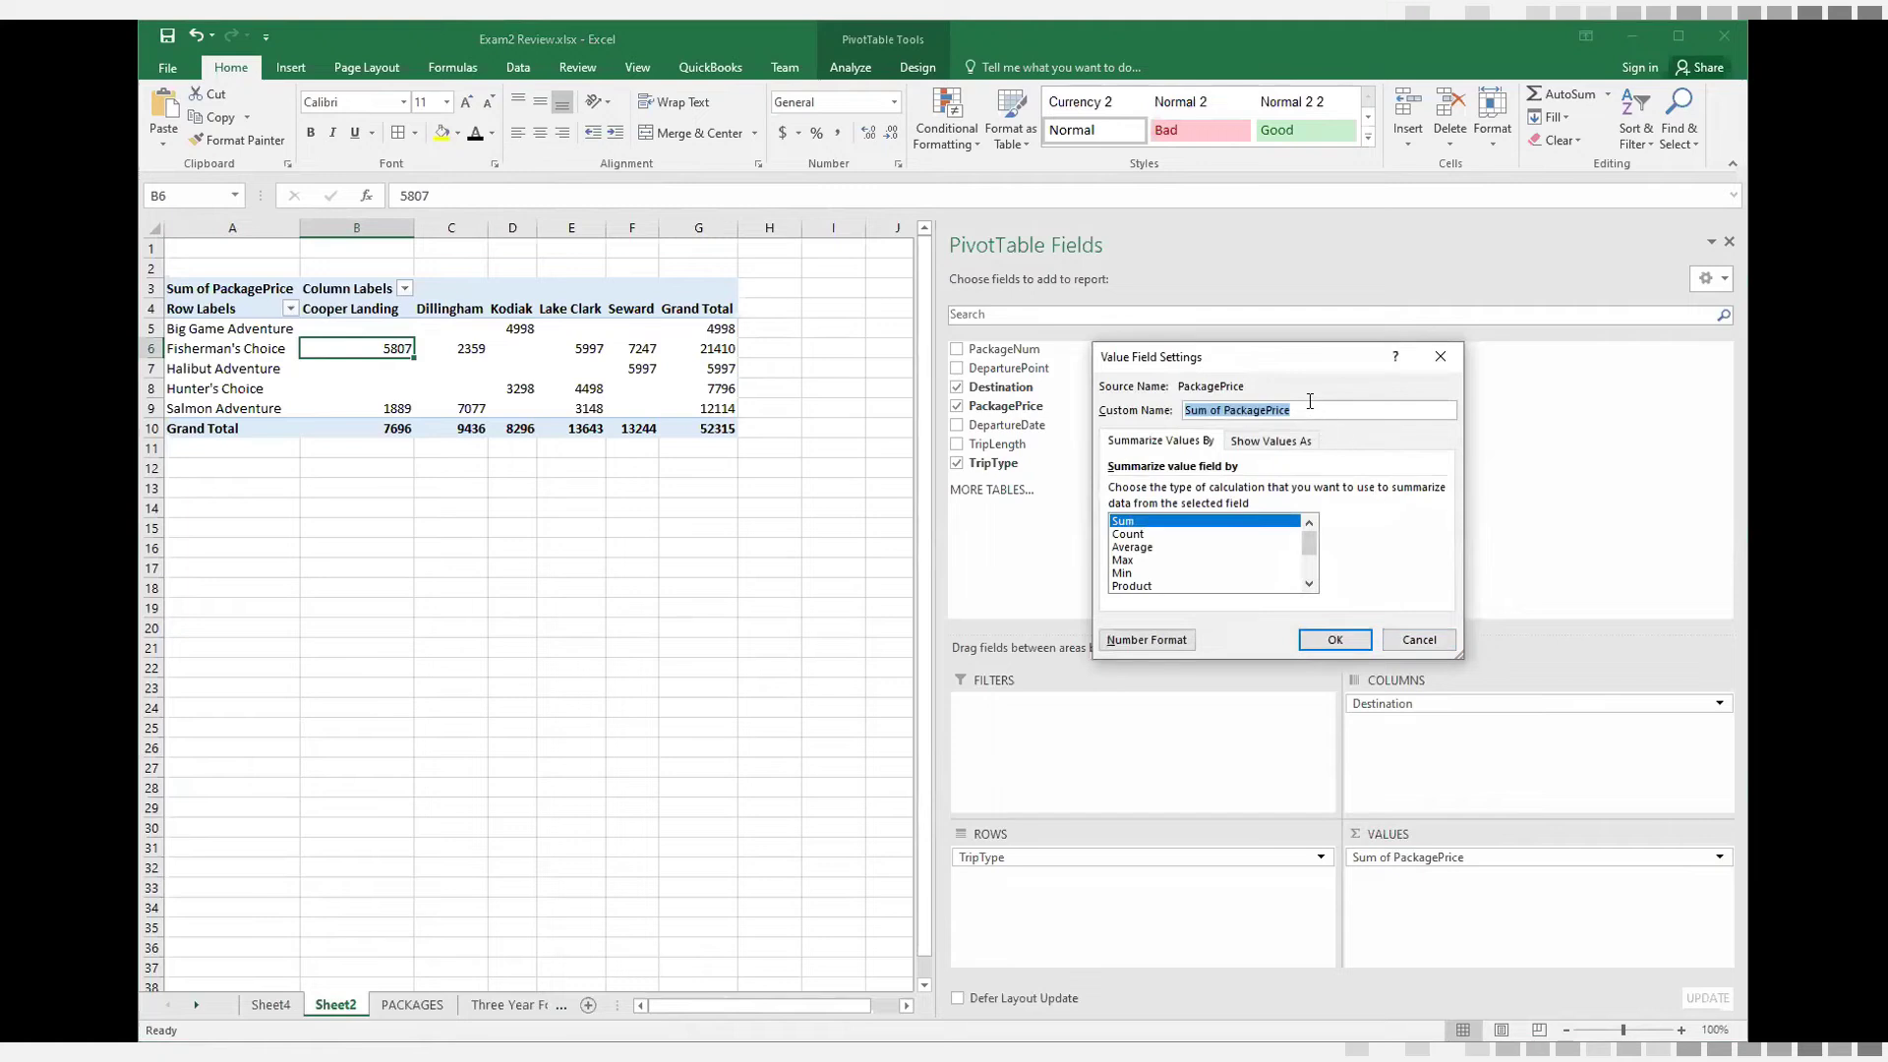
{"action": "left_click", "coordinate": [1133, 548]}
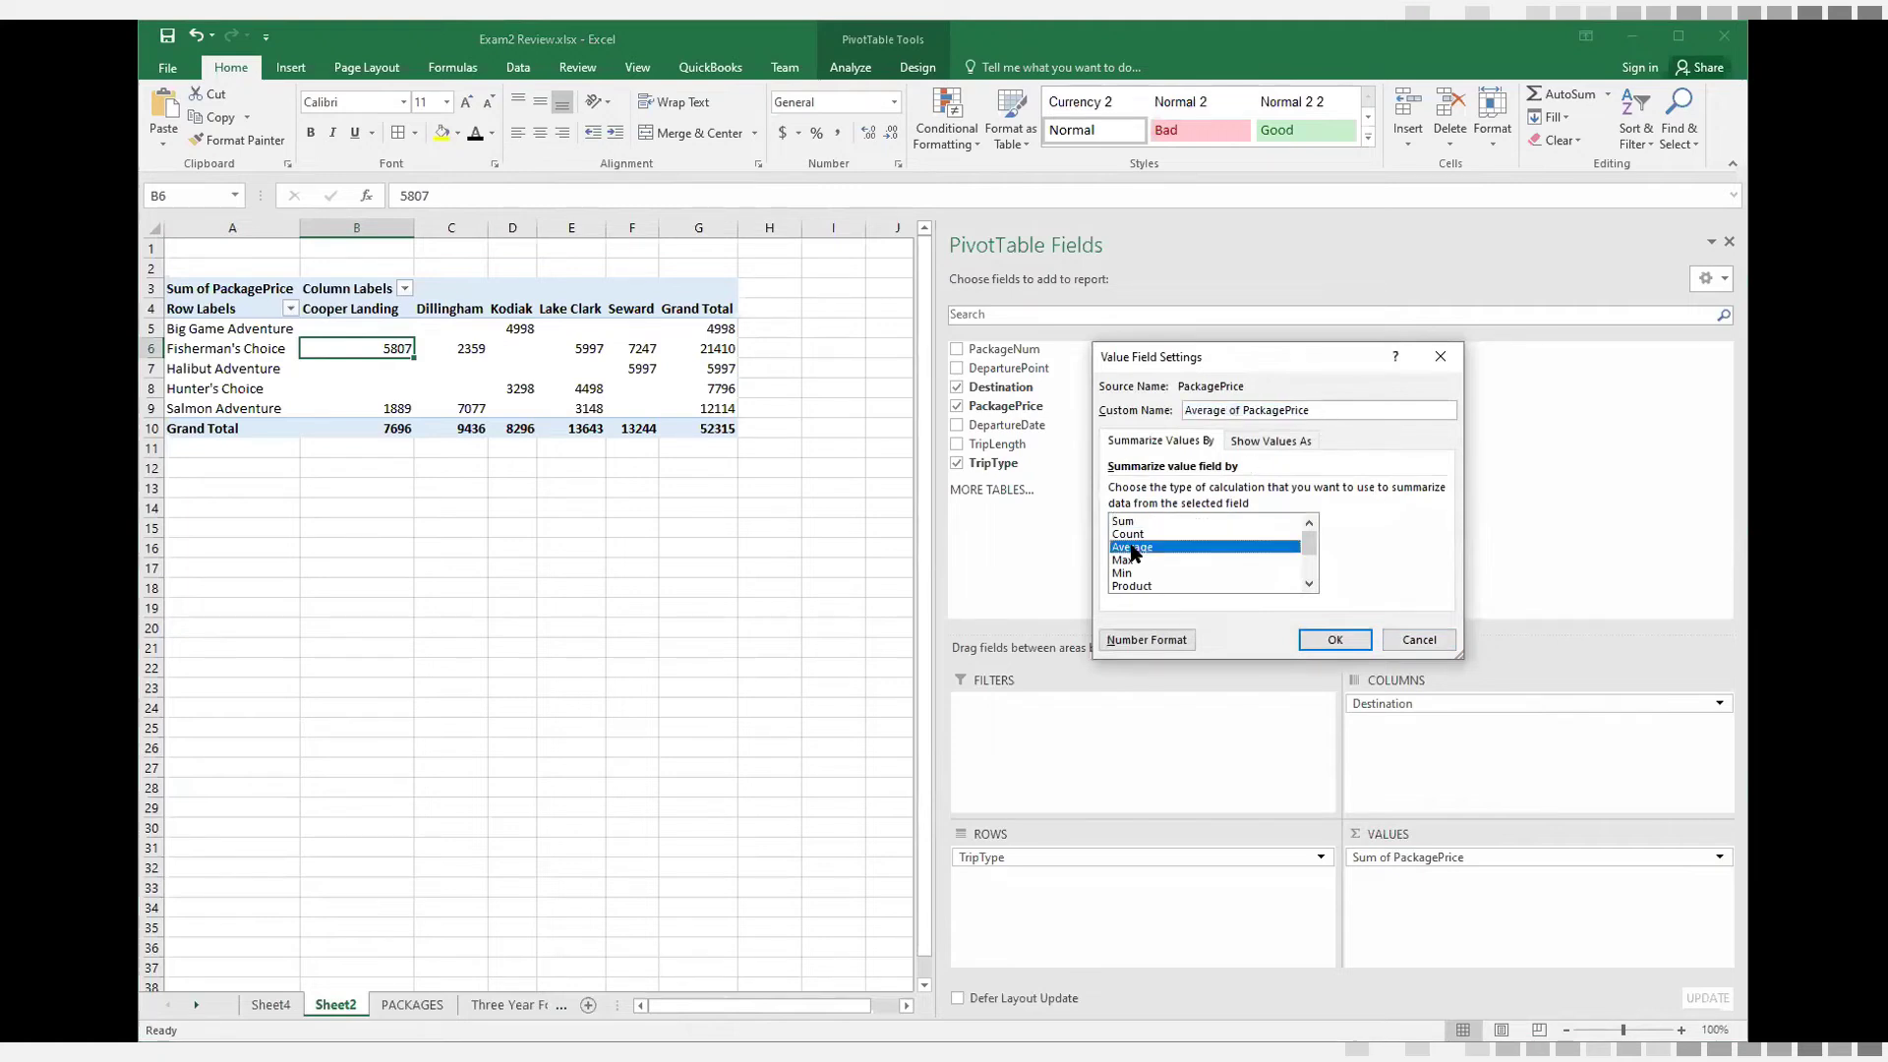
{"action": "left_click", "coordinate": [1334, 640]}
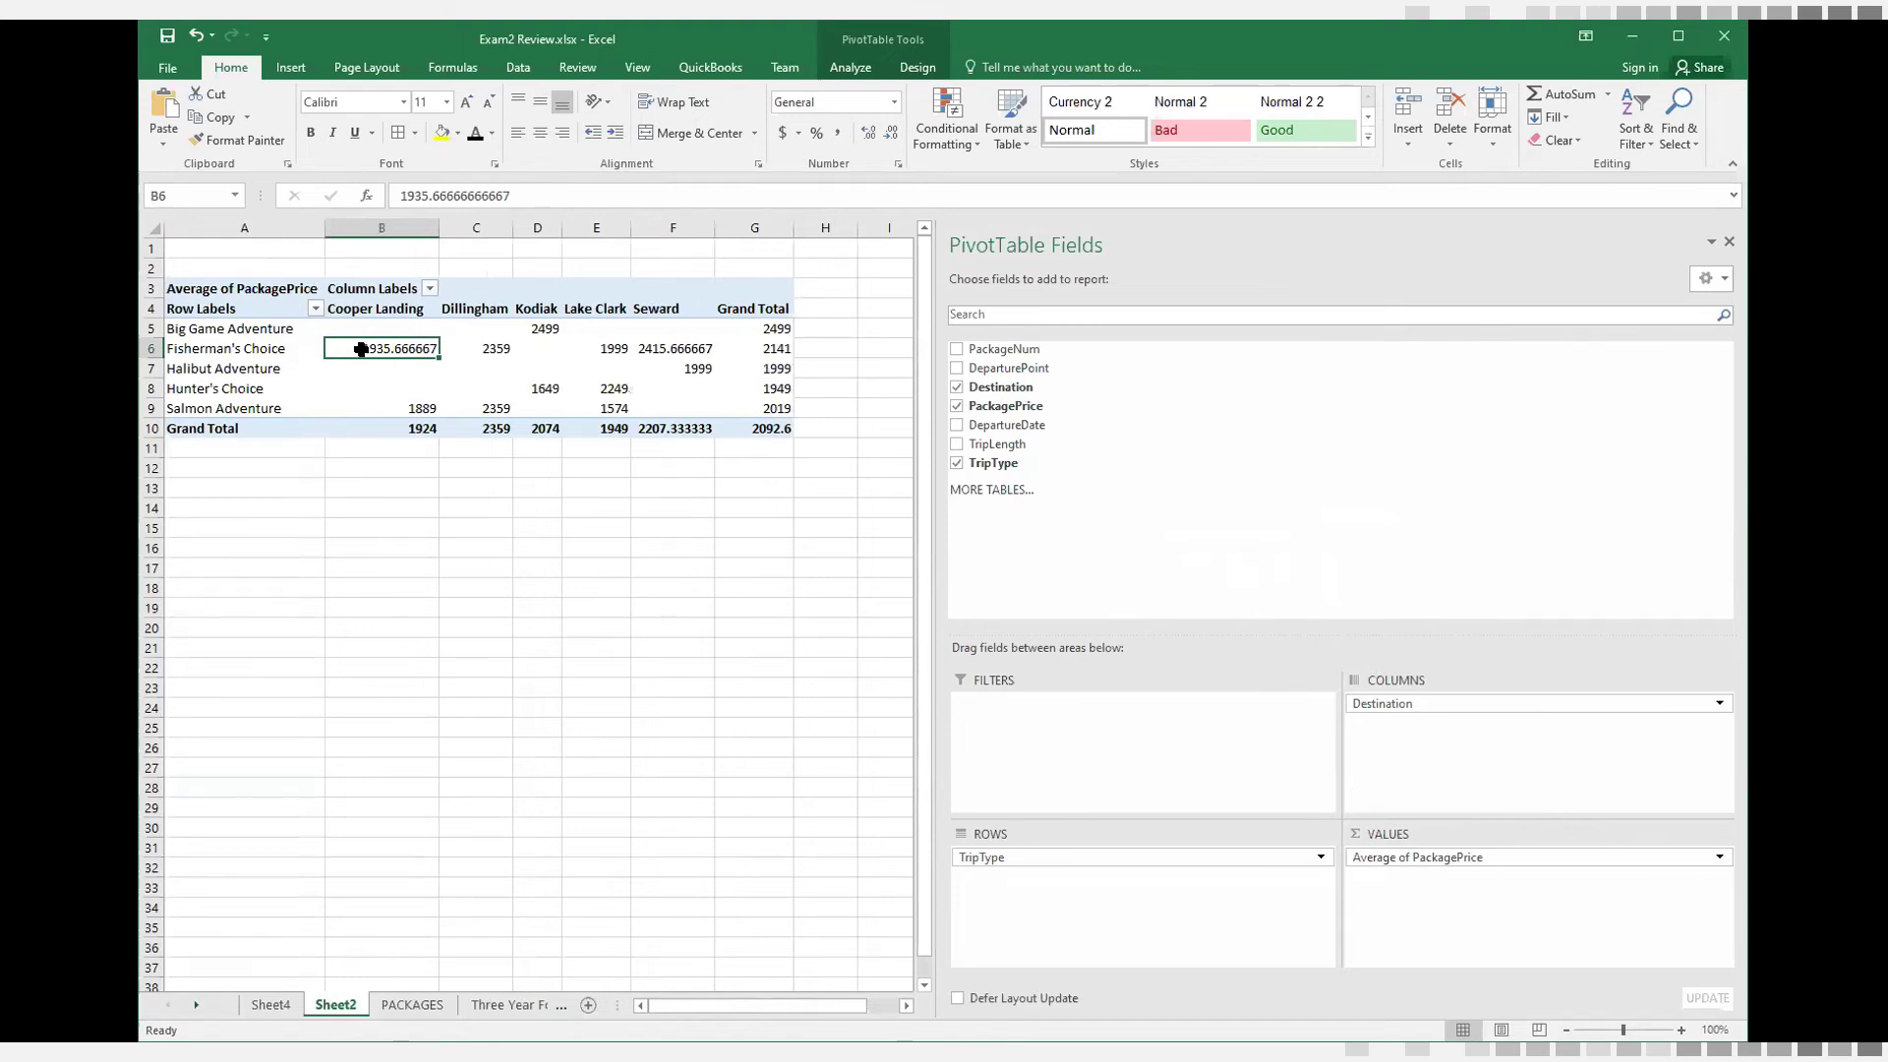
Examine the PivotTable's average prices for Fisherman's Choice in Cooper Landing and Dillingham and Big Game Adventure in Kodiak
{"action": "mouse_move", "coordinate": [361, 349]}
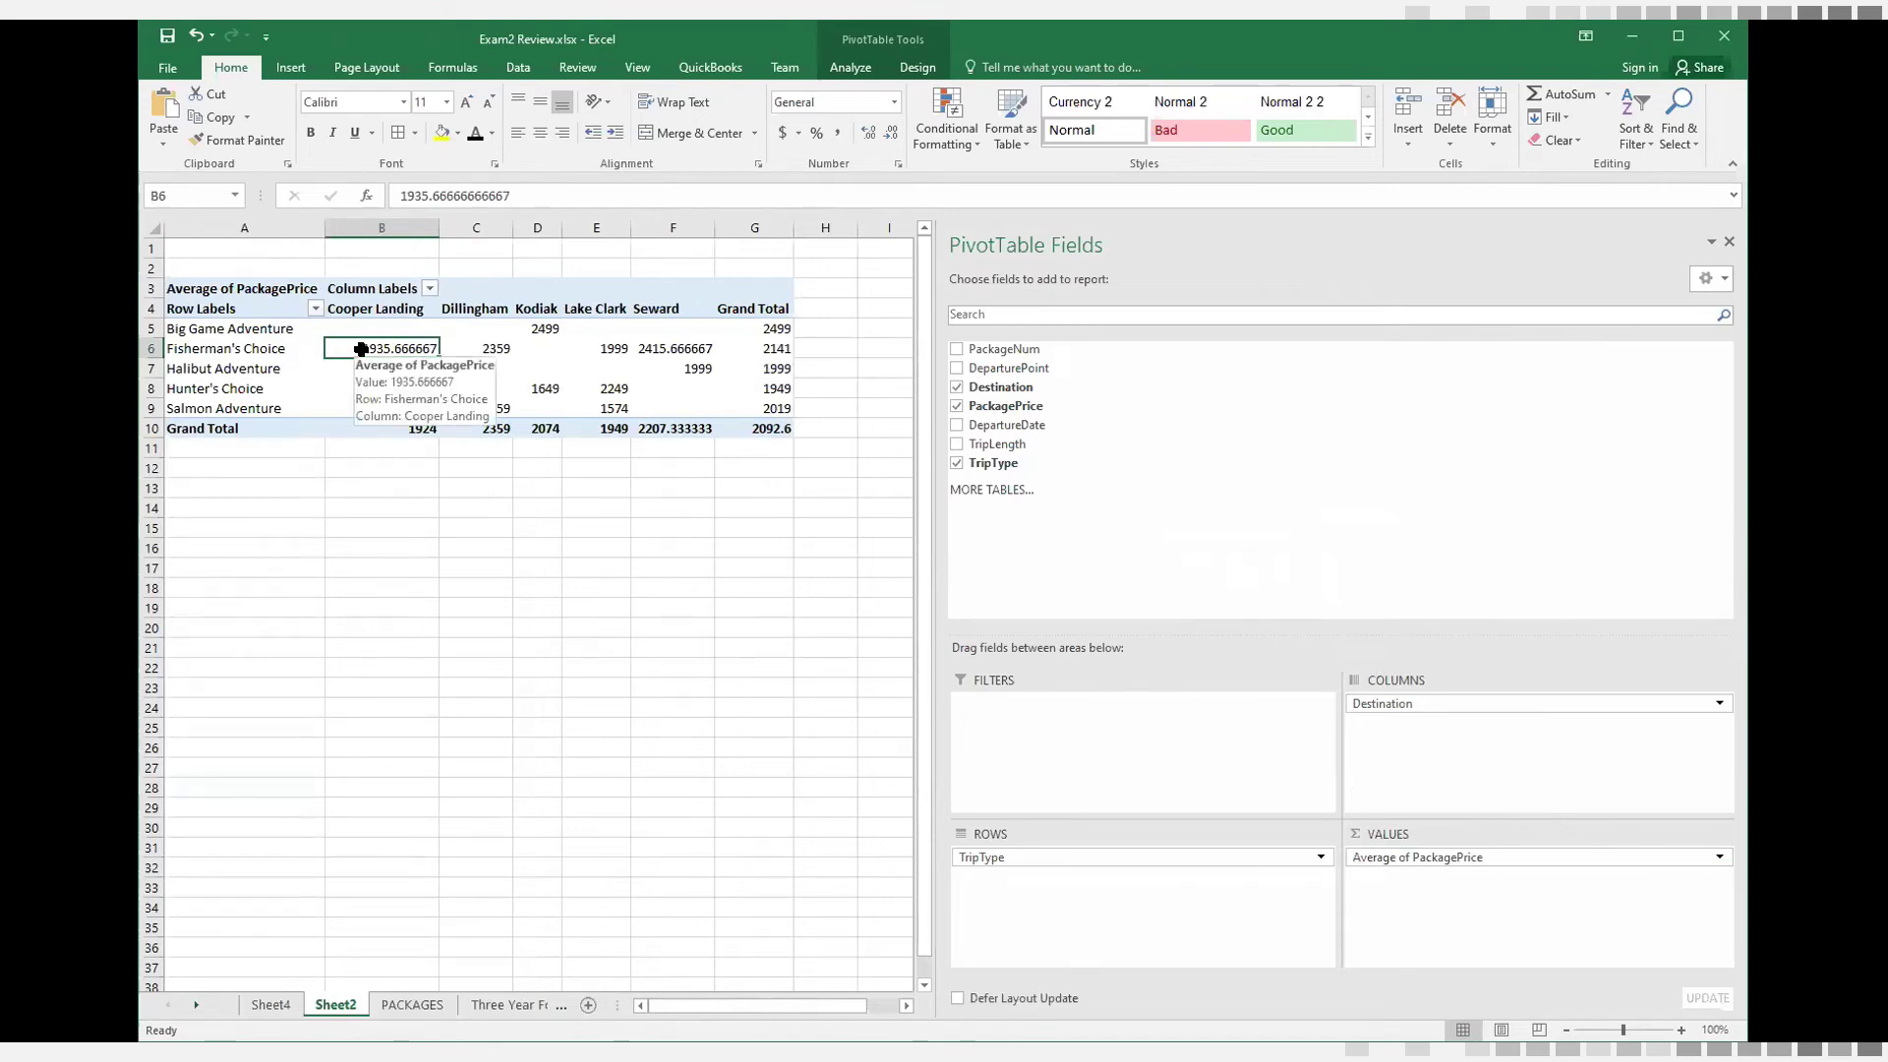
{"action": "left_click", "coordinate": [478, 350]}
{"action": "left_click", "coordinate": [540, 331]}
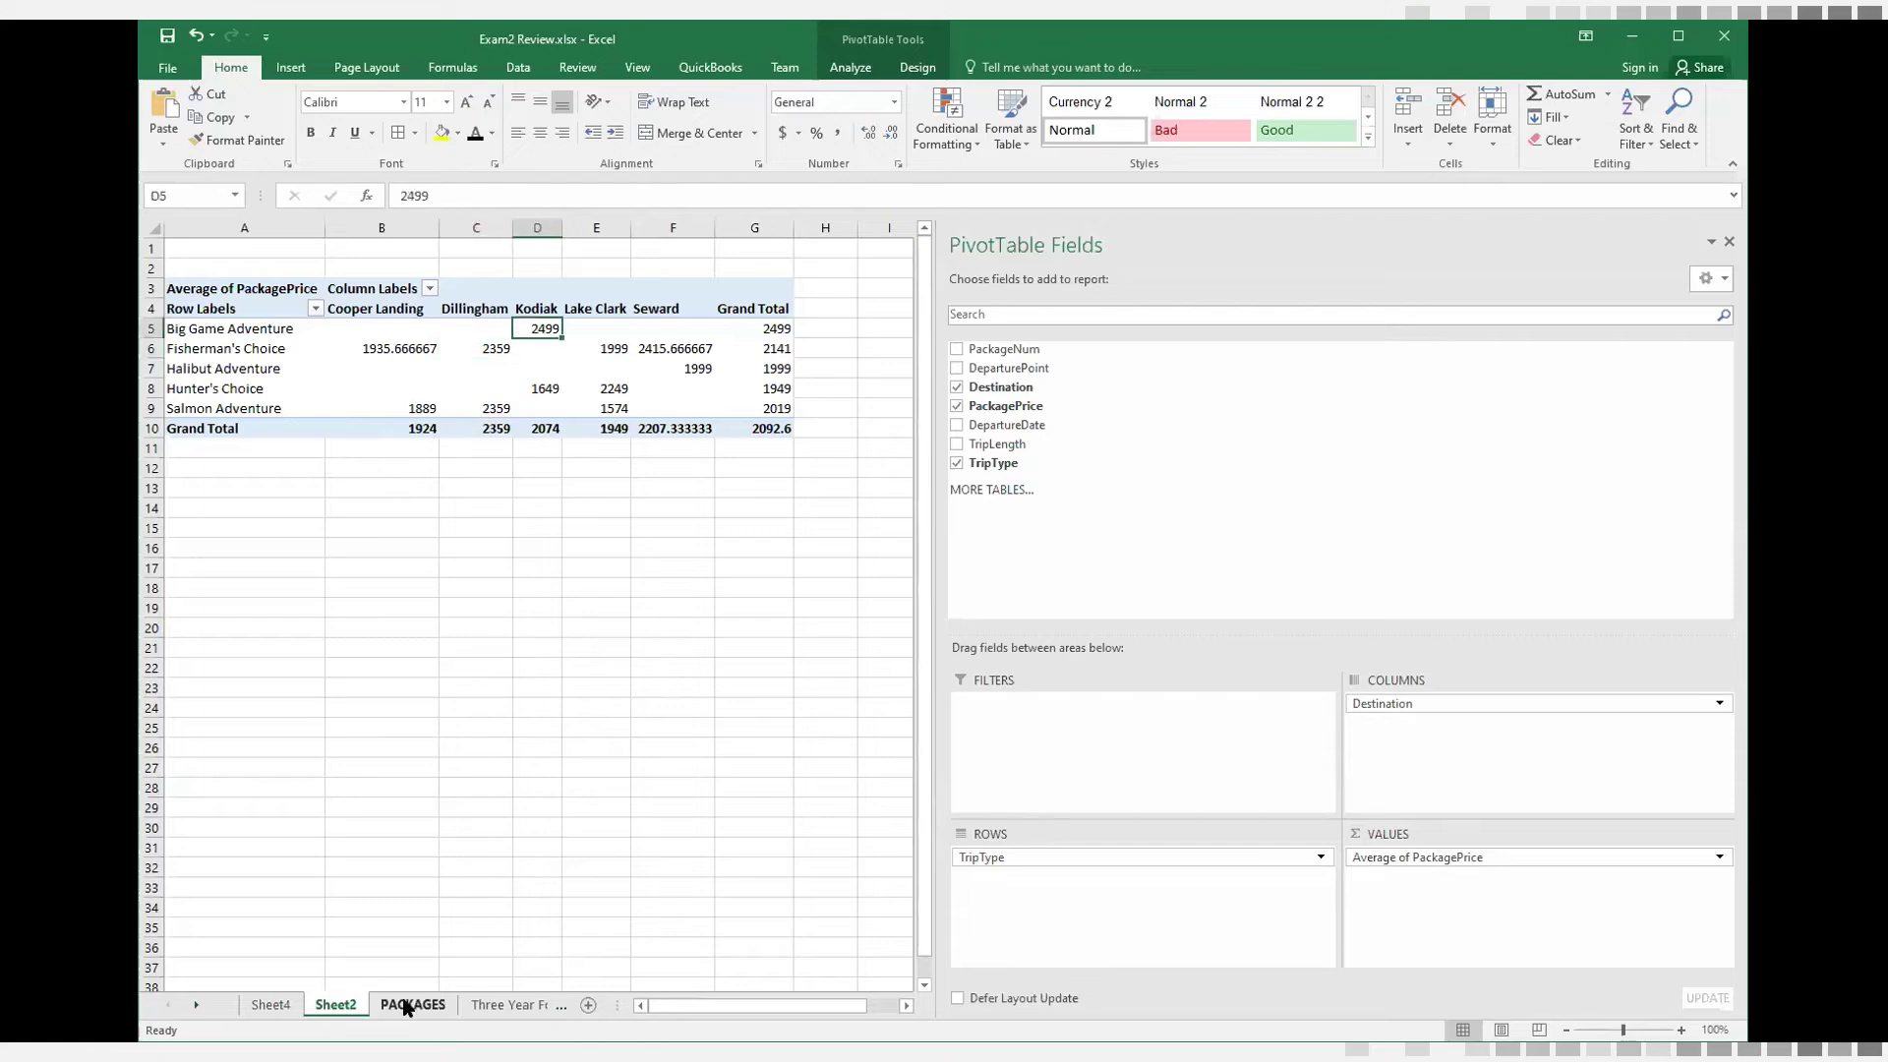
Filter the Destination column on the PACKAGES sheet to show only Cooper Landing among the Fisherman's Choice trips
{"action": "left_click", "coordinate": [403, 1005]}
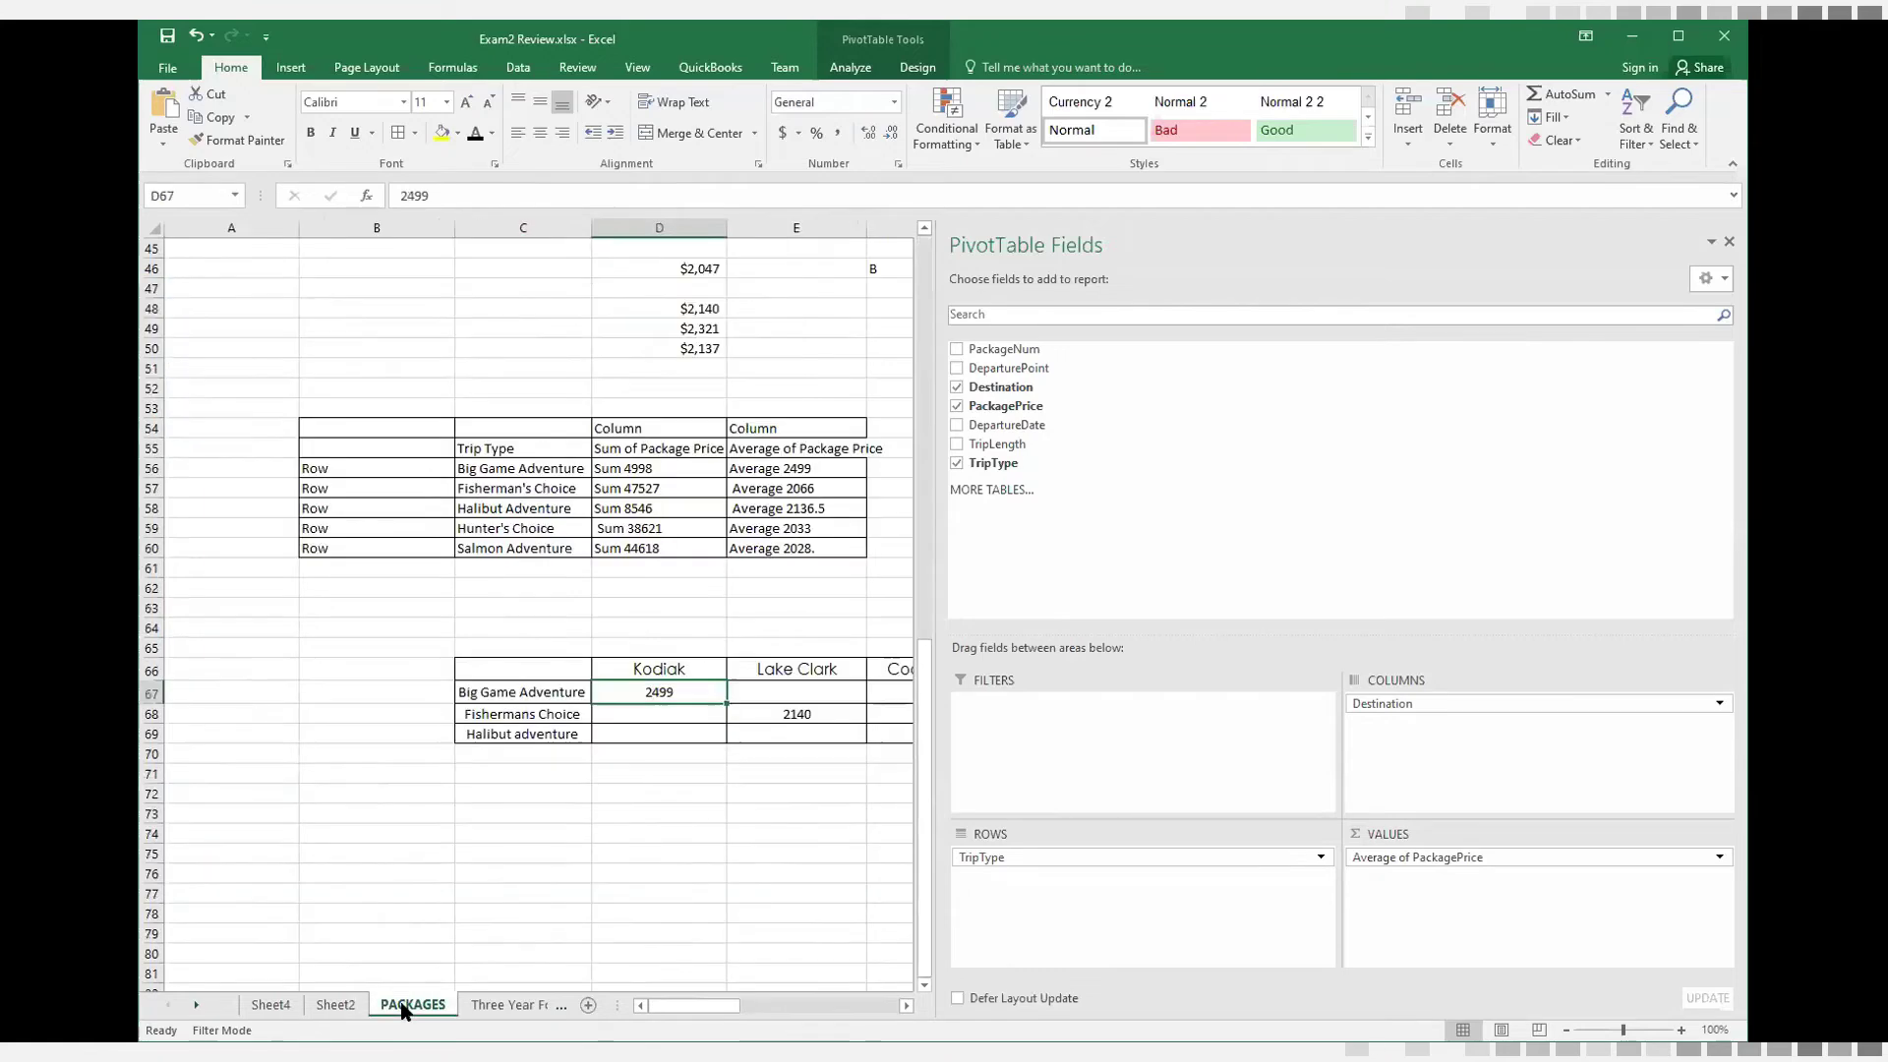
{"action": "scroll", "coordinate": [968, 434], "scroll_direction": "up", "scroll_amount": 8}
{"action": "scroll", "coordinate": [969, 434], "scroll_direction": "up", "scroll_amount": 3}
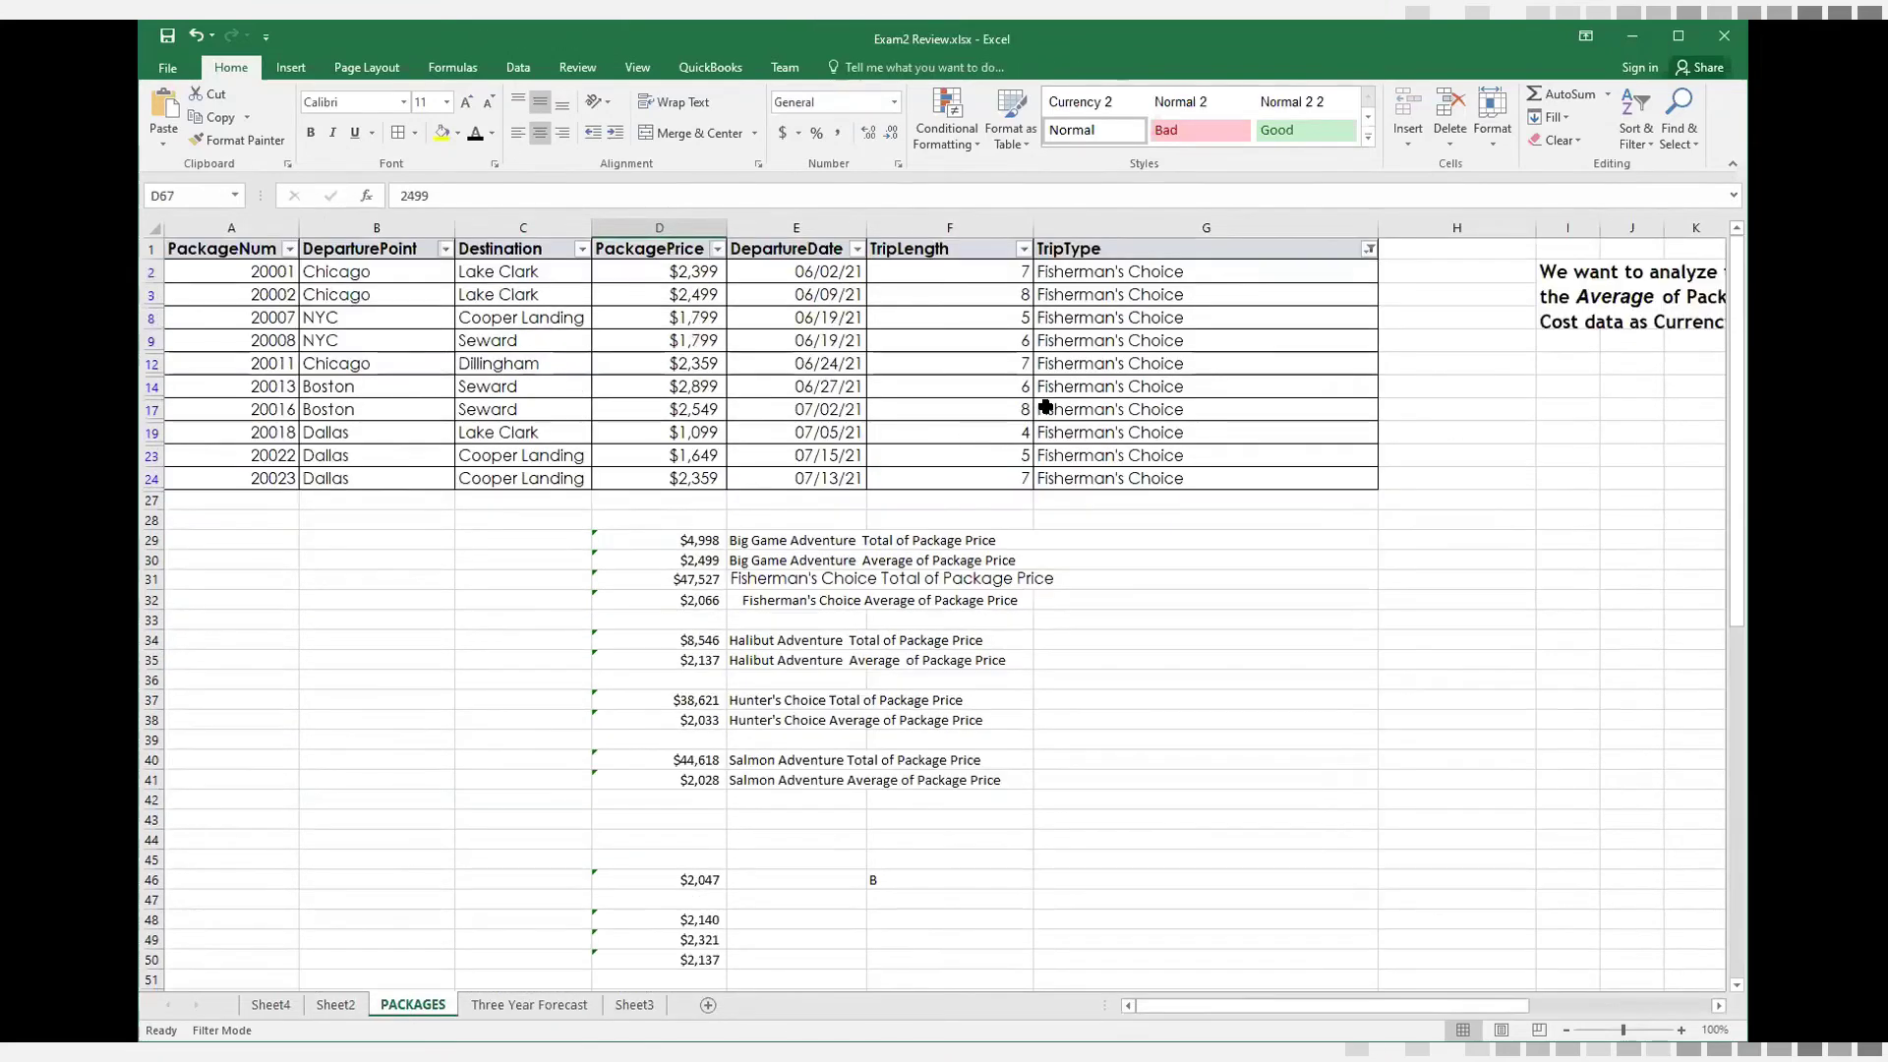
{"action": "left_click", "coordinate": [582, 251]}
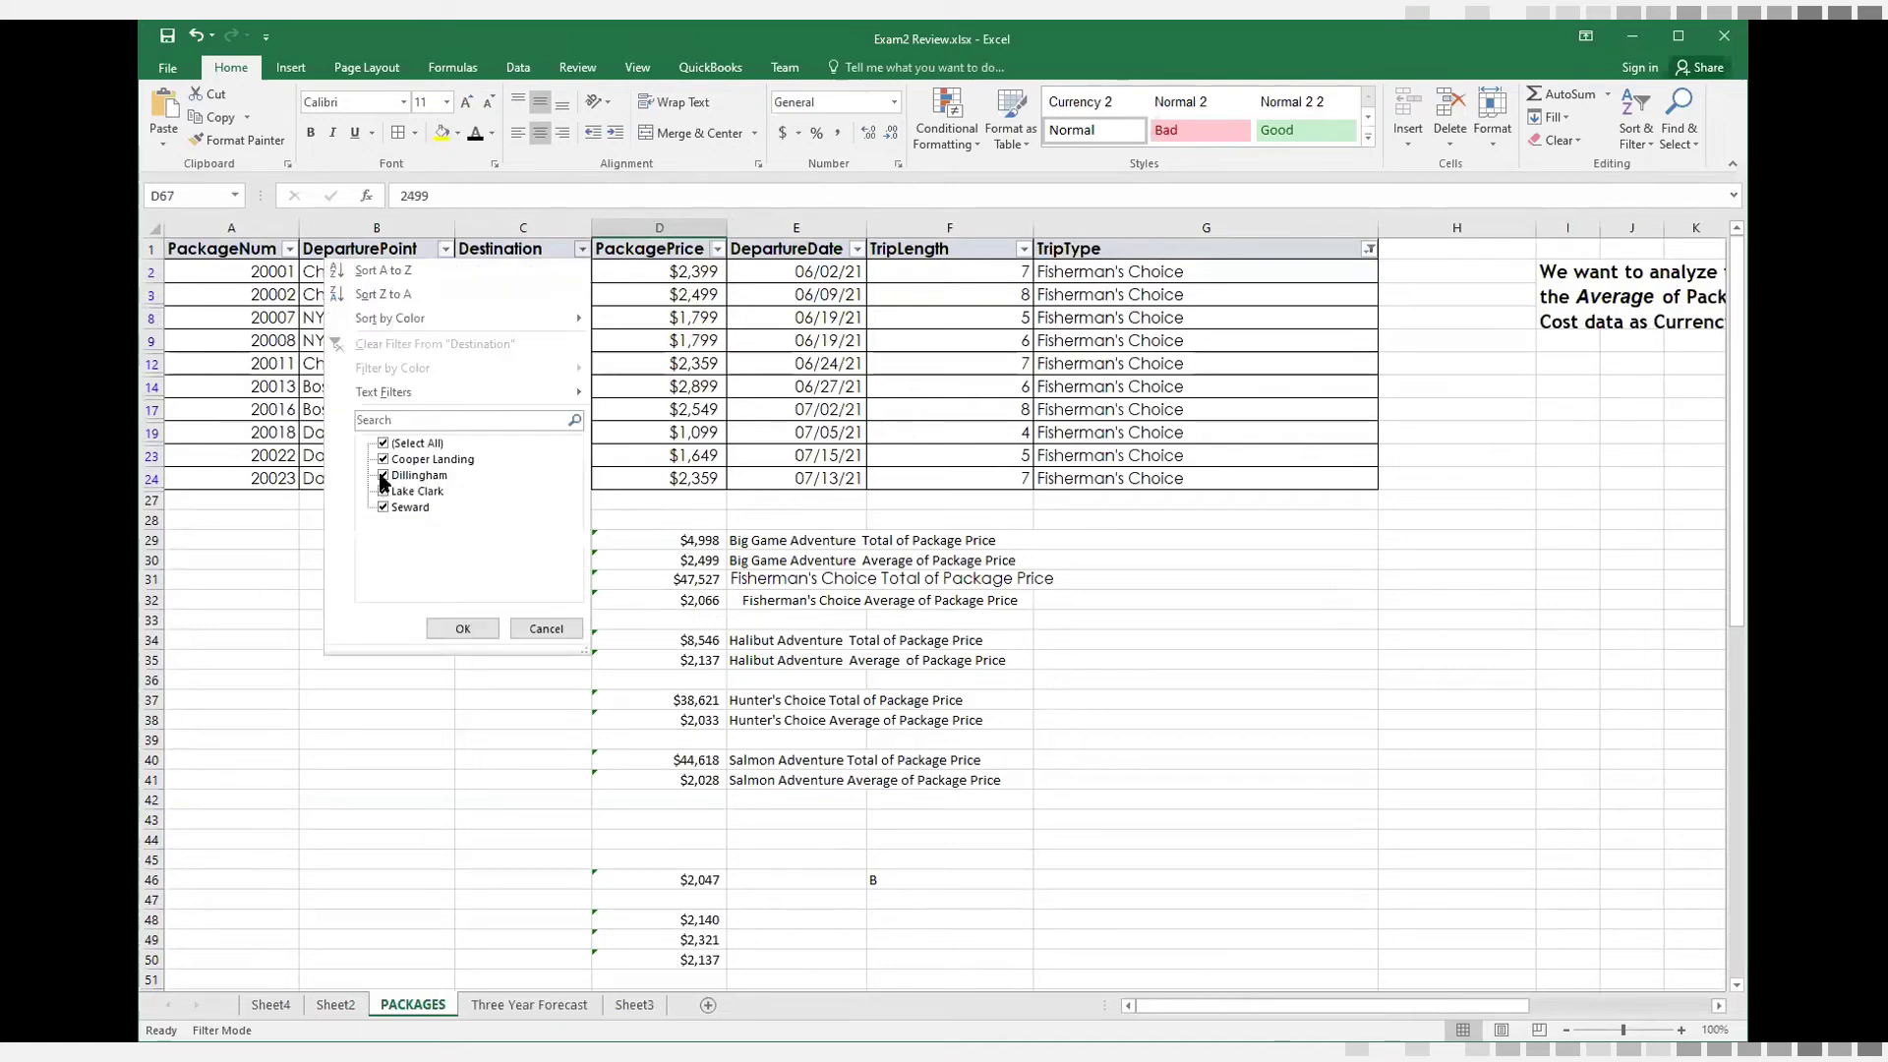
{"action": "left_click", "coordinate": [383, 461]}
{"action": "left_click", "coordinate": [384, 444]}
{"action": "left_click", "coordinate": [384, 444]}
{"action": "left_click", "coordinate": [383, 459]}
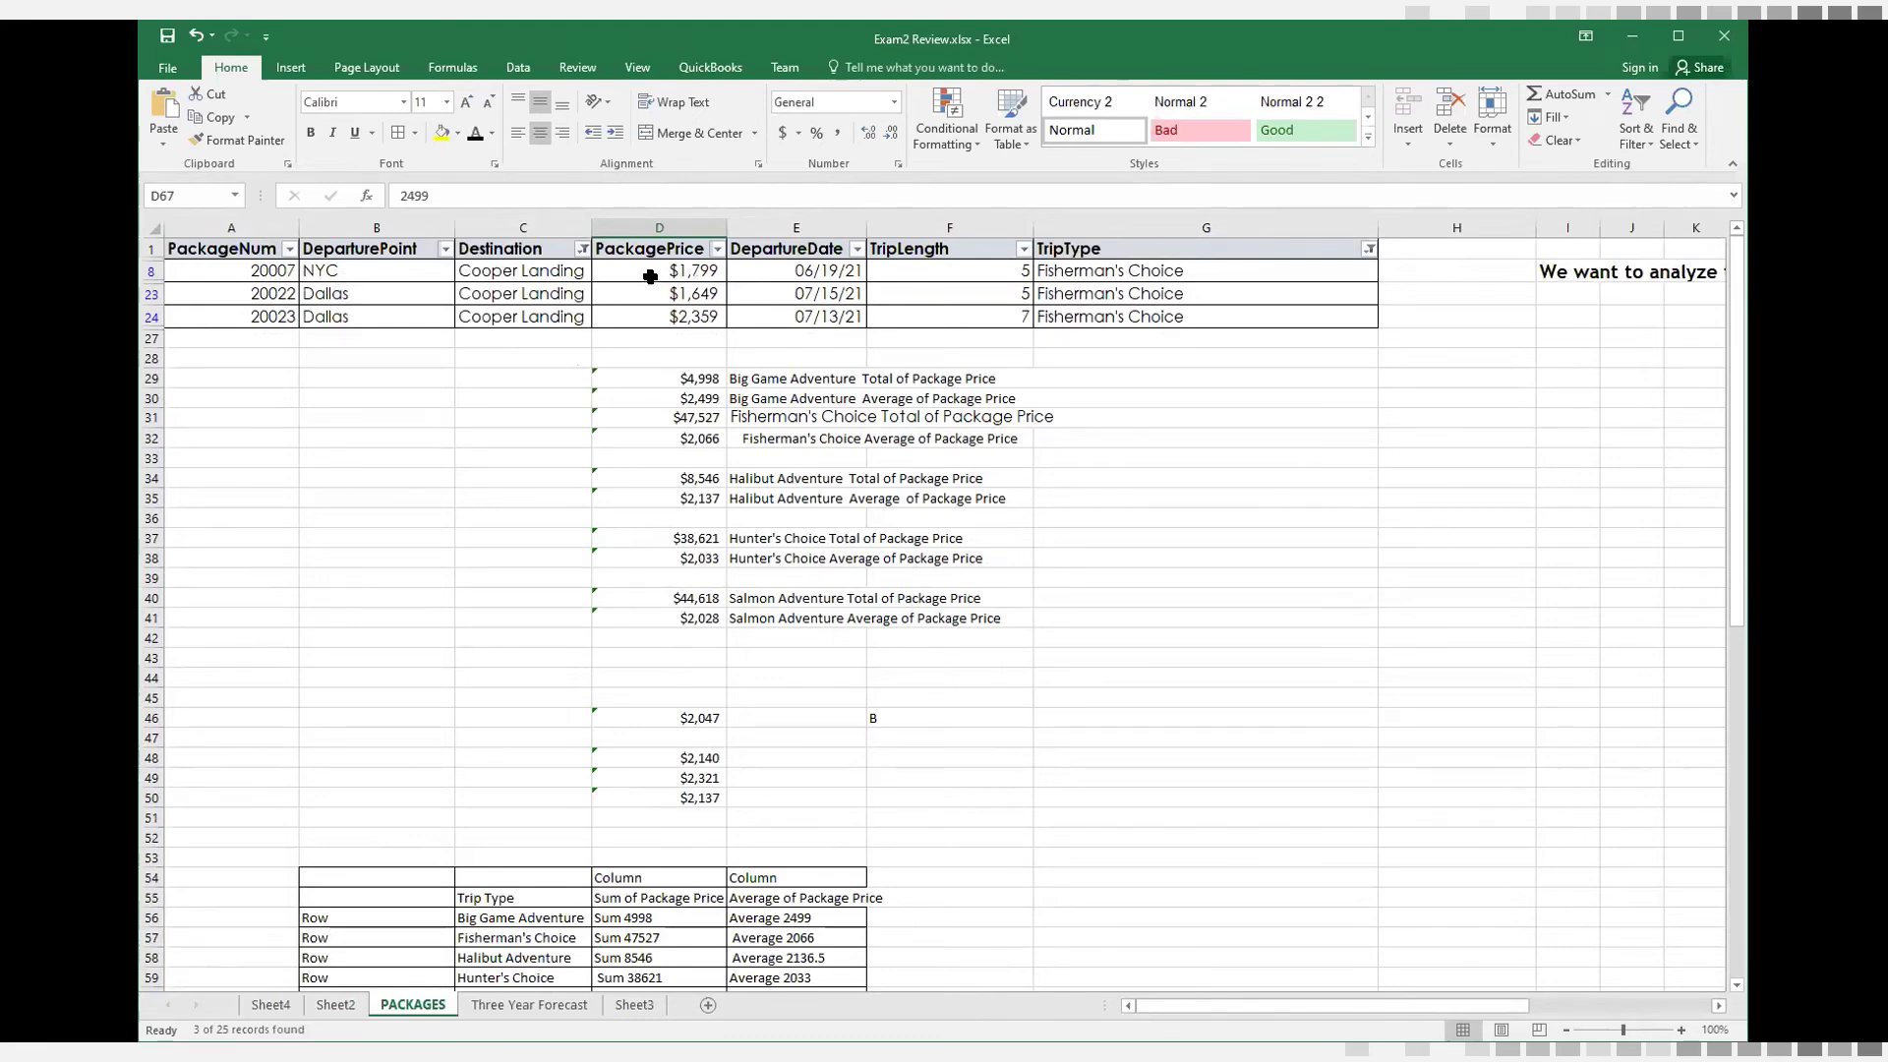
Compare the average of the filtered Cooper Landing package prices with the Fisherman's Choice average in the Sheet2 PivotTable
{"action": "left_click_drag", "start_coordinate": [650, 272], "coordinate": [651, 313]}
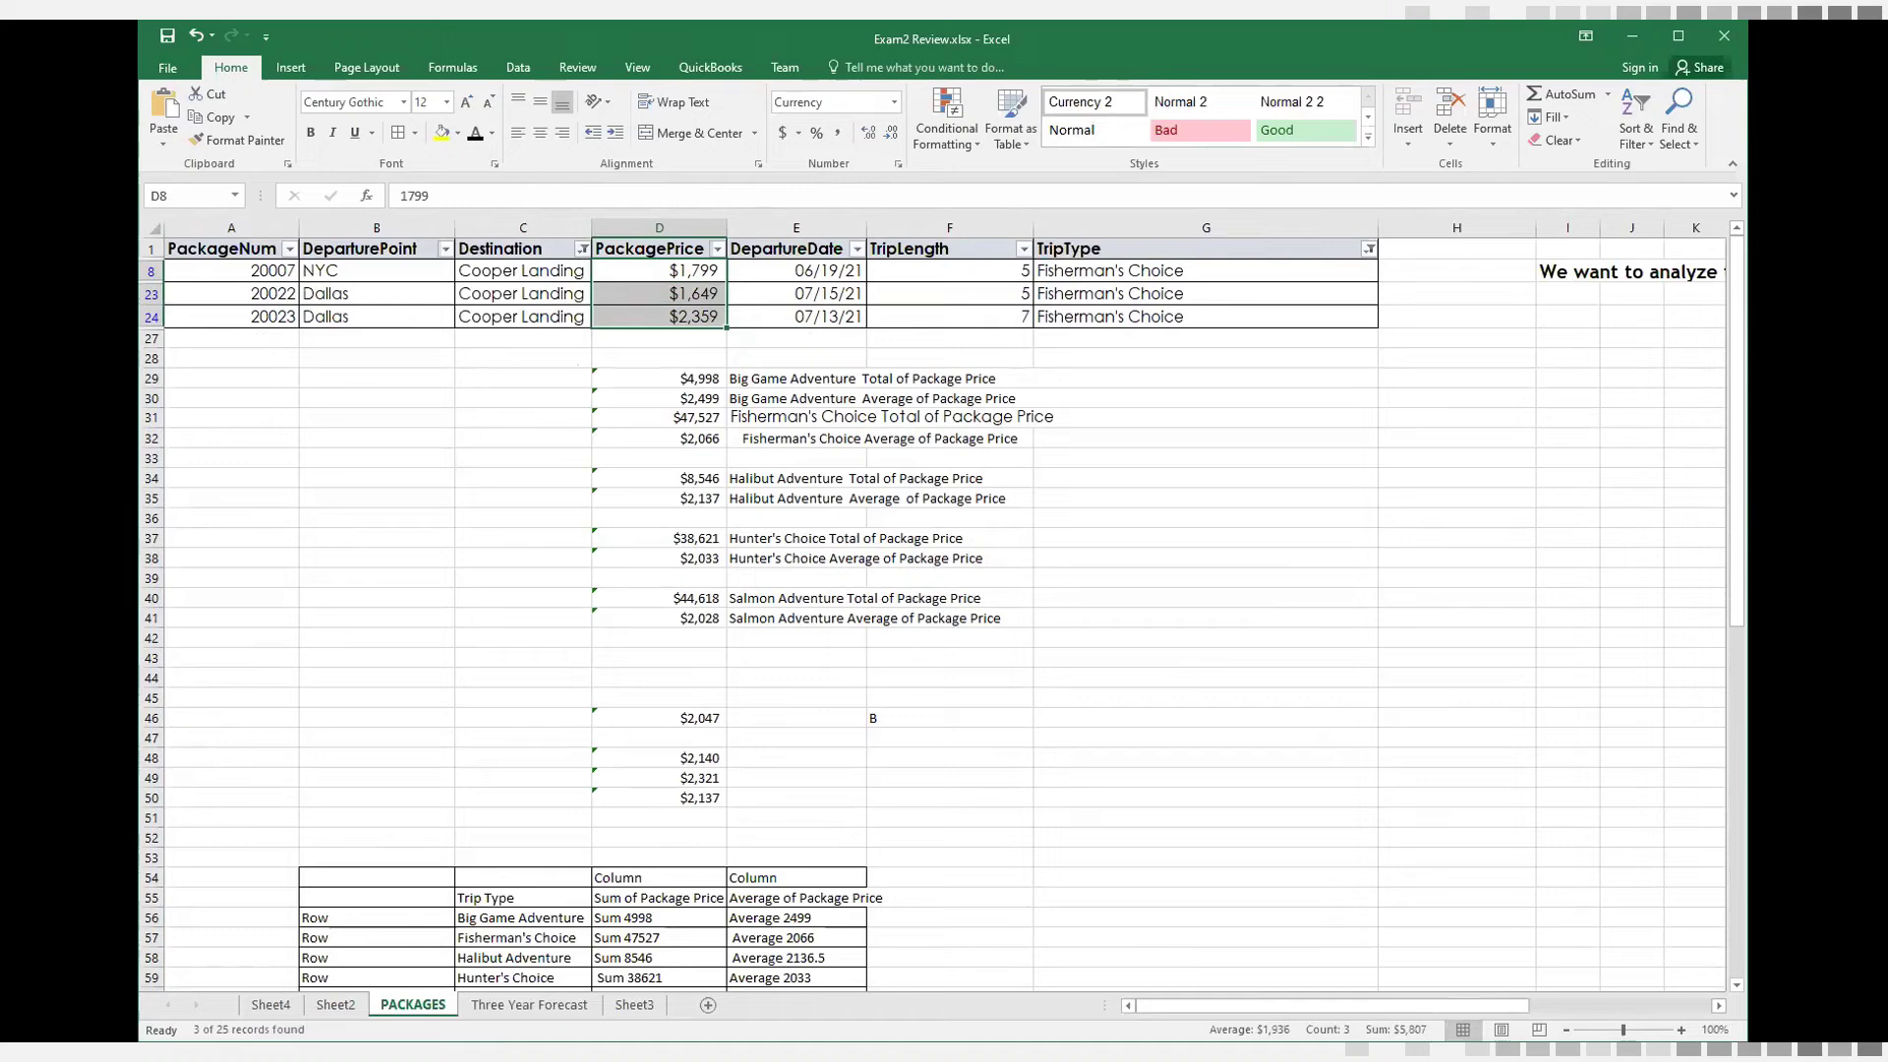
{"action": "left_click", "coordinate": [336, 1004]}
{"action": "left_click", "coordinate": [231, 349]}
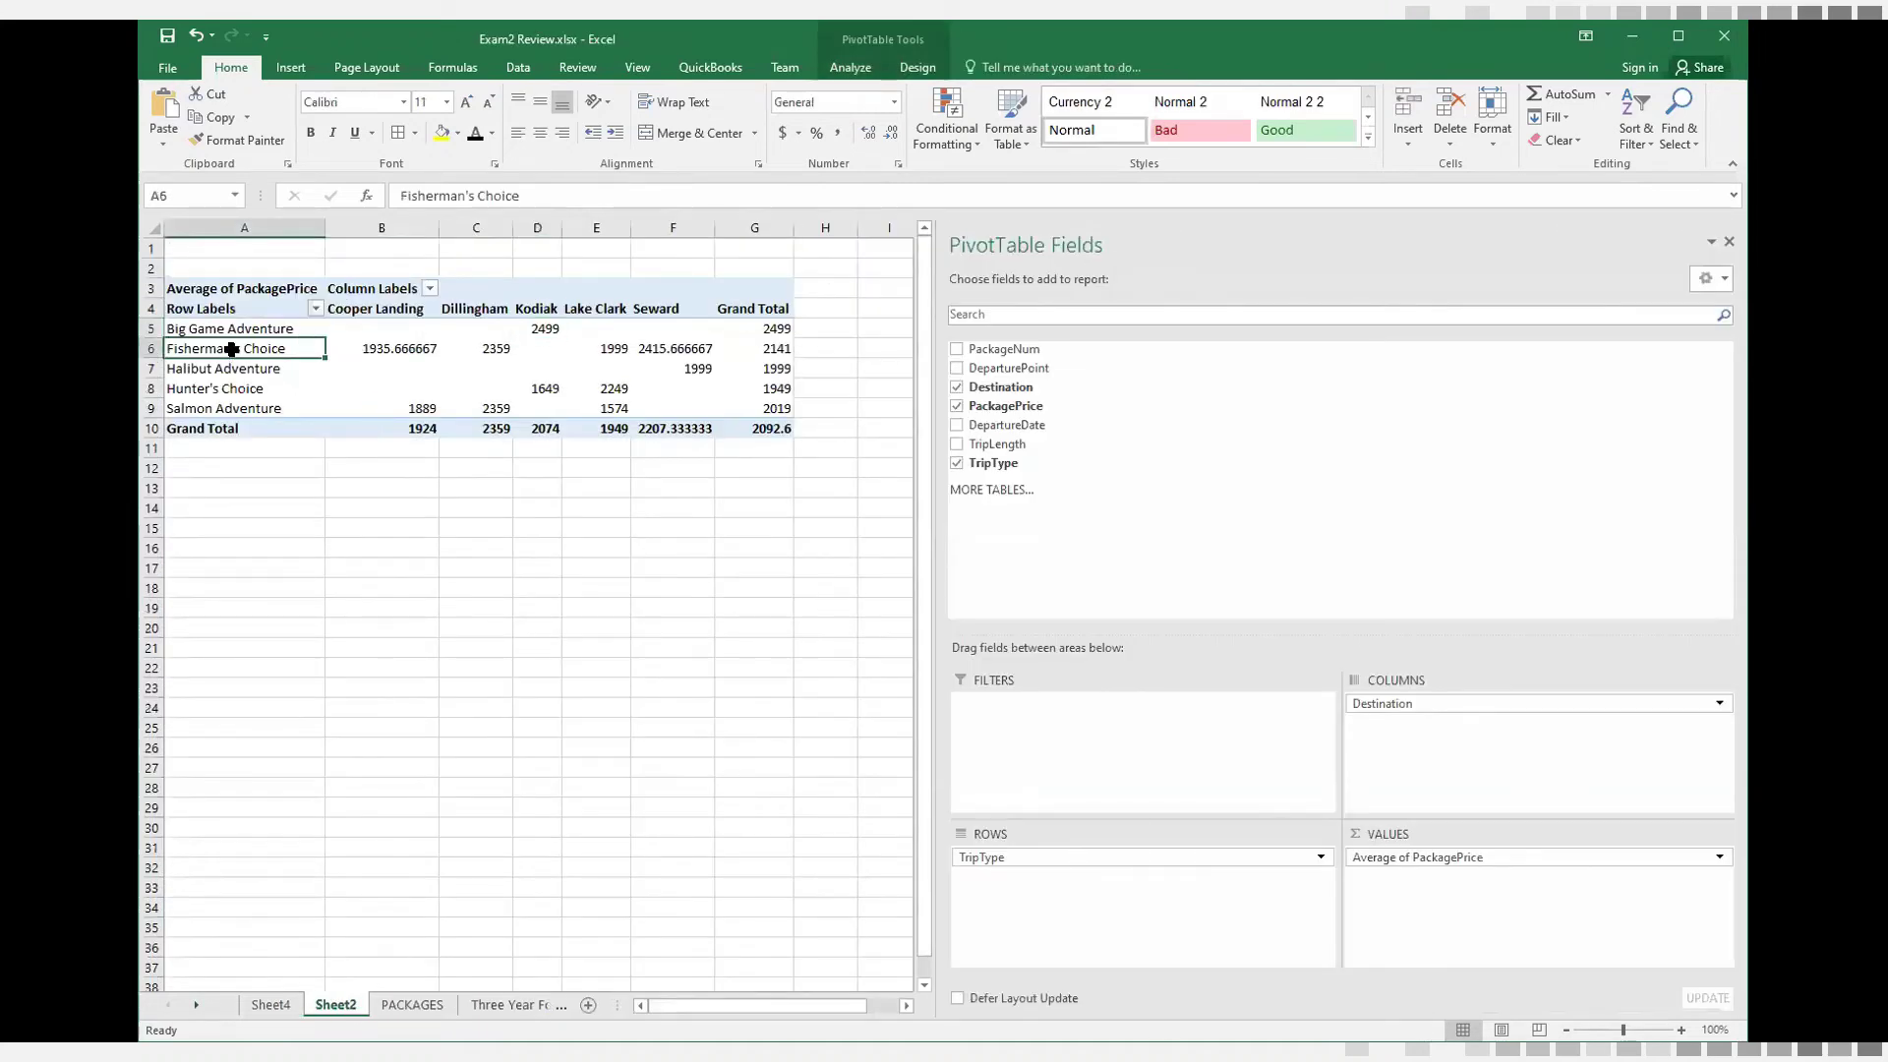
{"action": "left_click", "coordinate": [423, 349]}
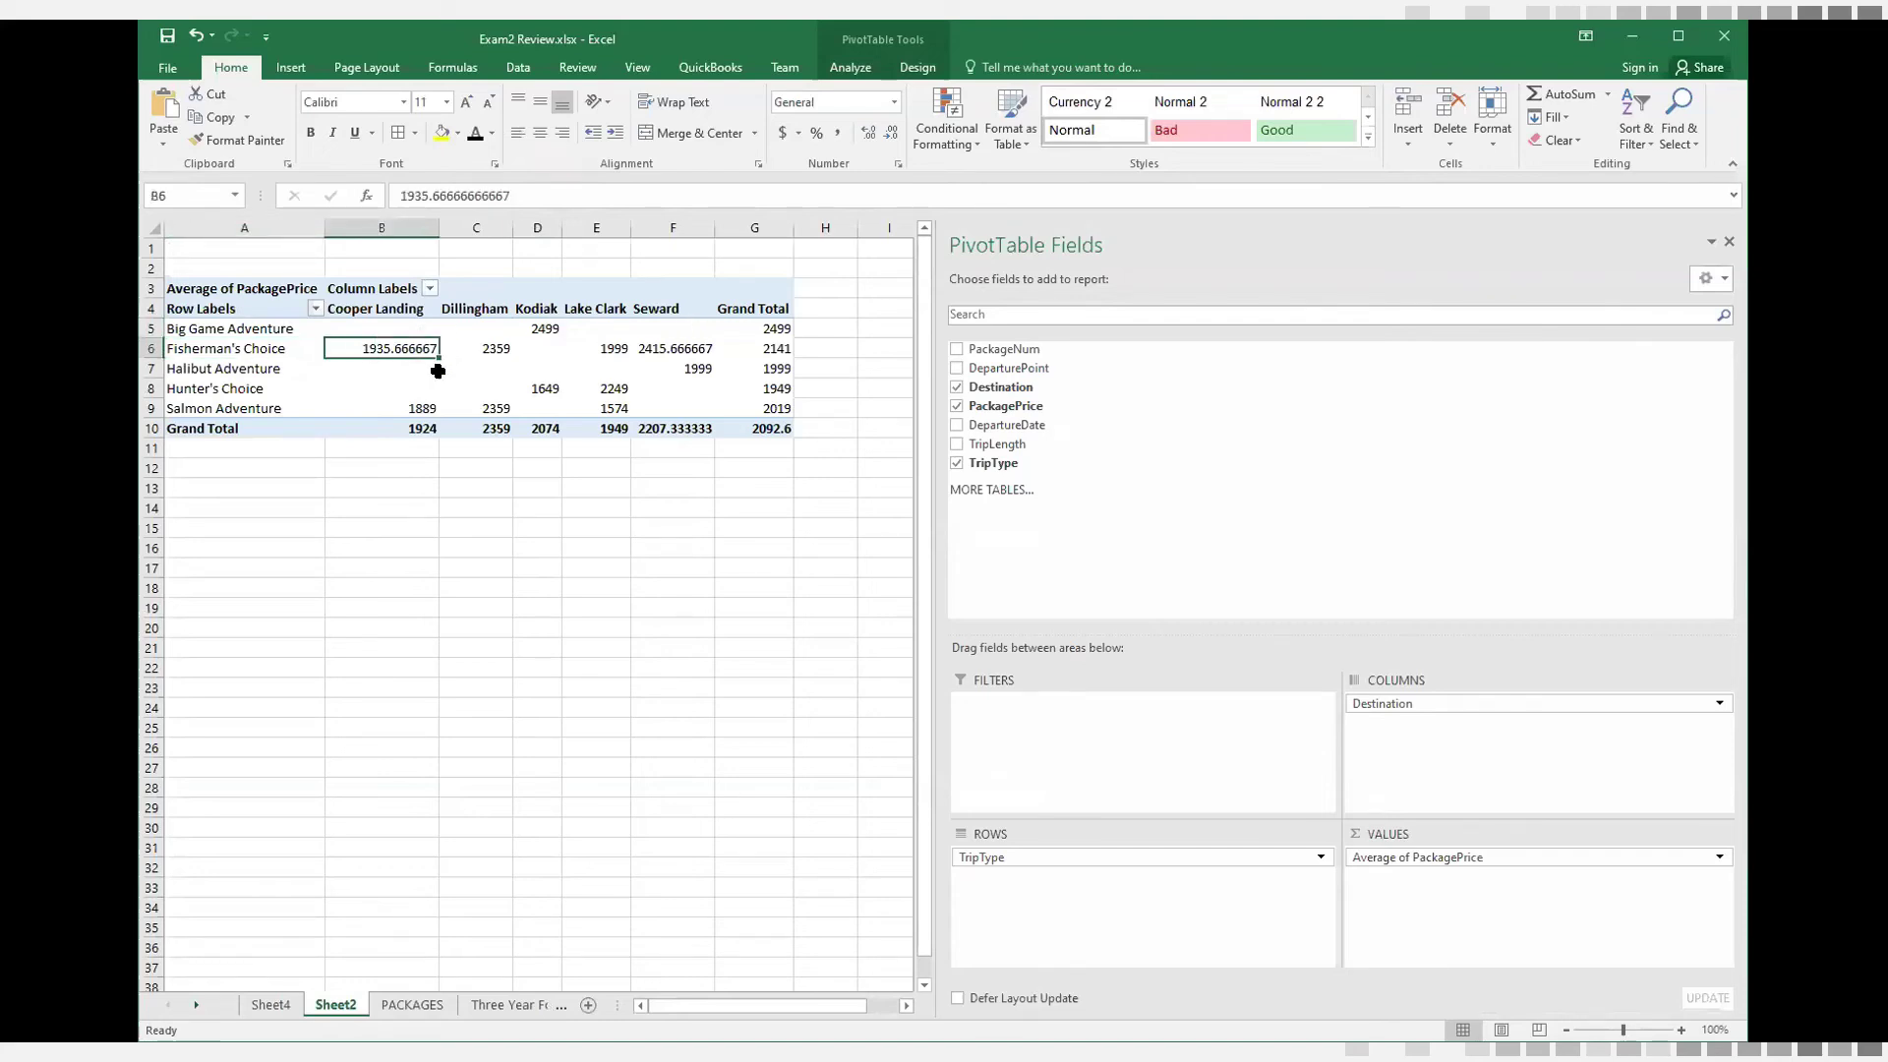
{"action": "mouse_move", "coordinate": [438, 371]}
Reset the Destination and TripType filters on the PACKAGES sheet to show all values
{"action": "left_click", "coordinate": [412, 1004]}
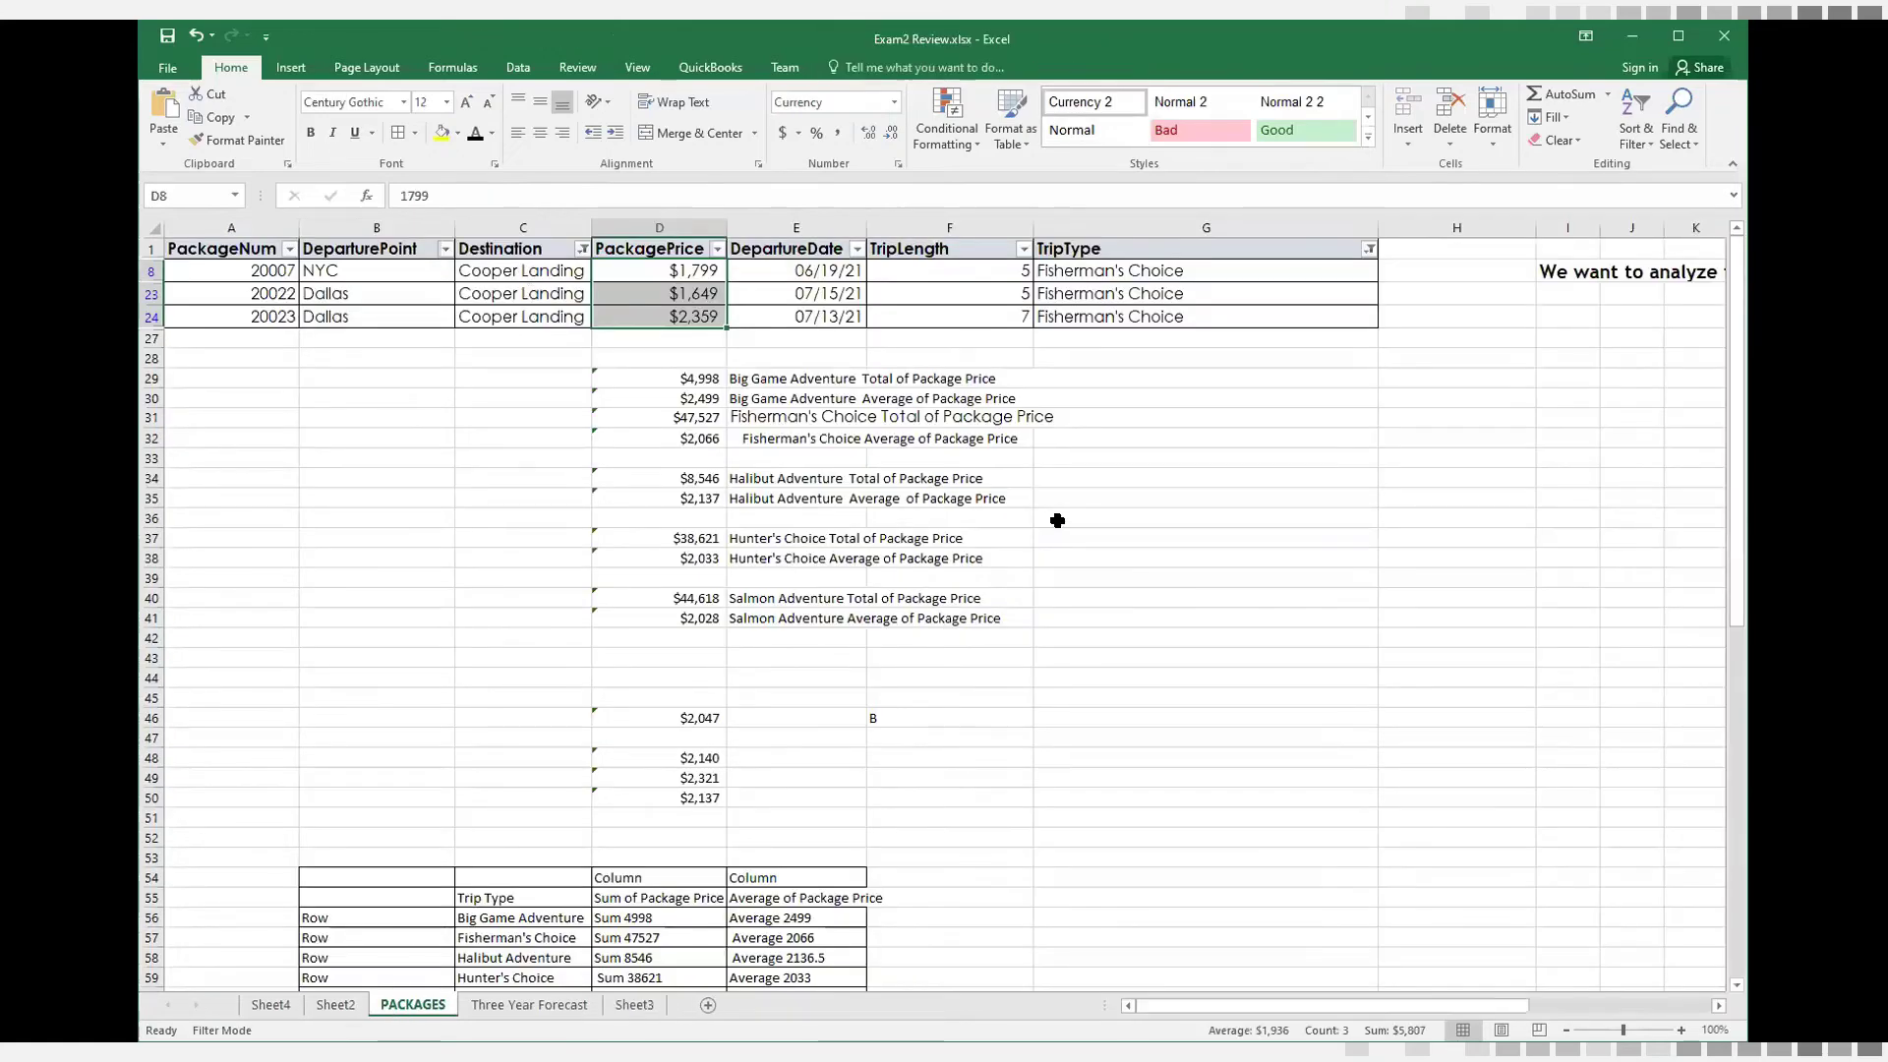
{"action": "left_click", "coordinate": [1367, 242]}
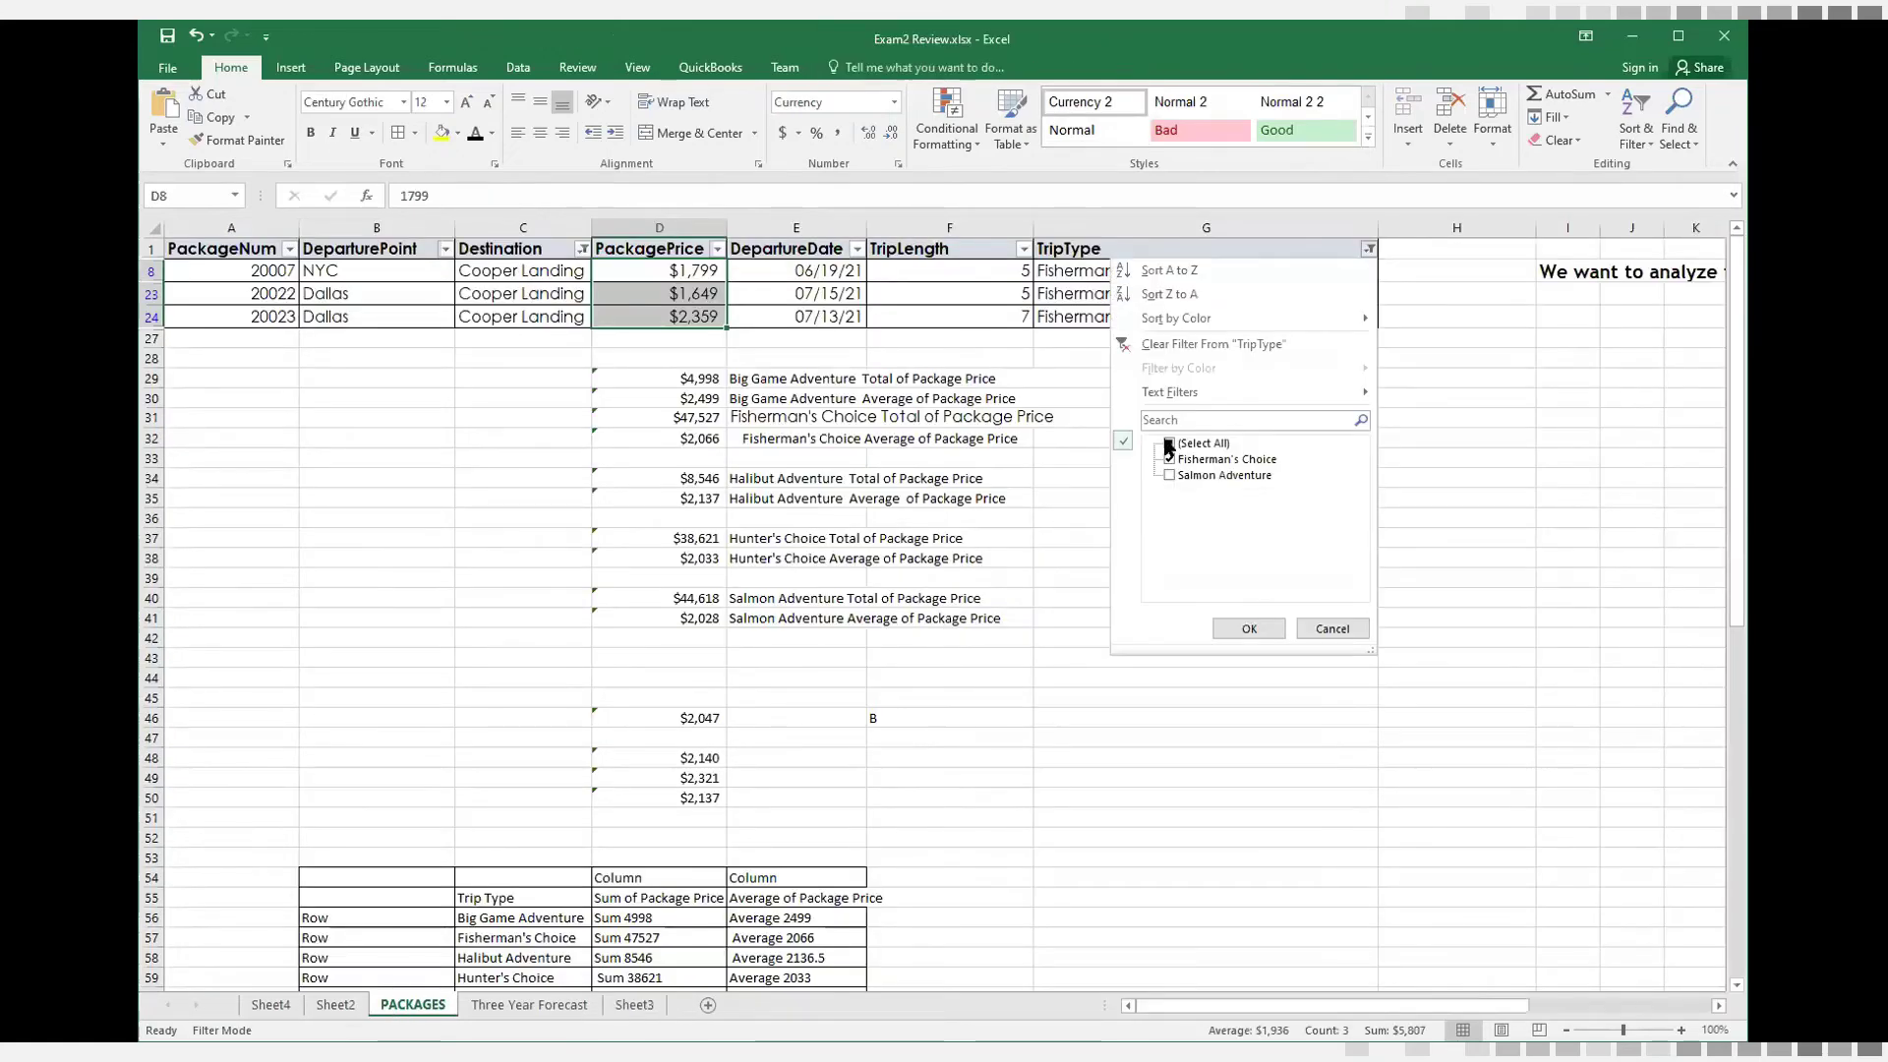
{"action": "left_click", "coordinate": [582, 245]}
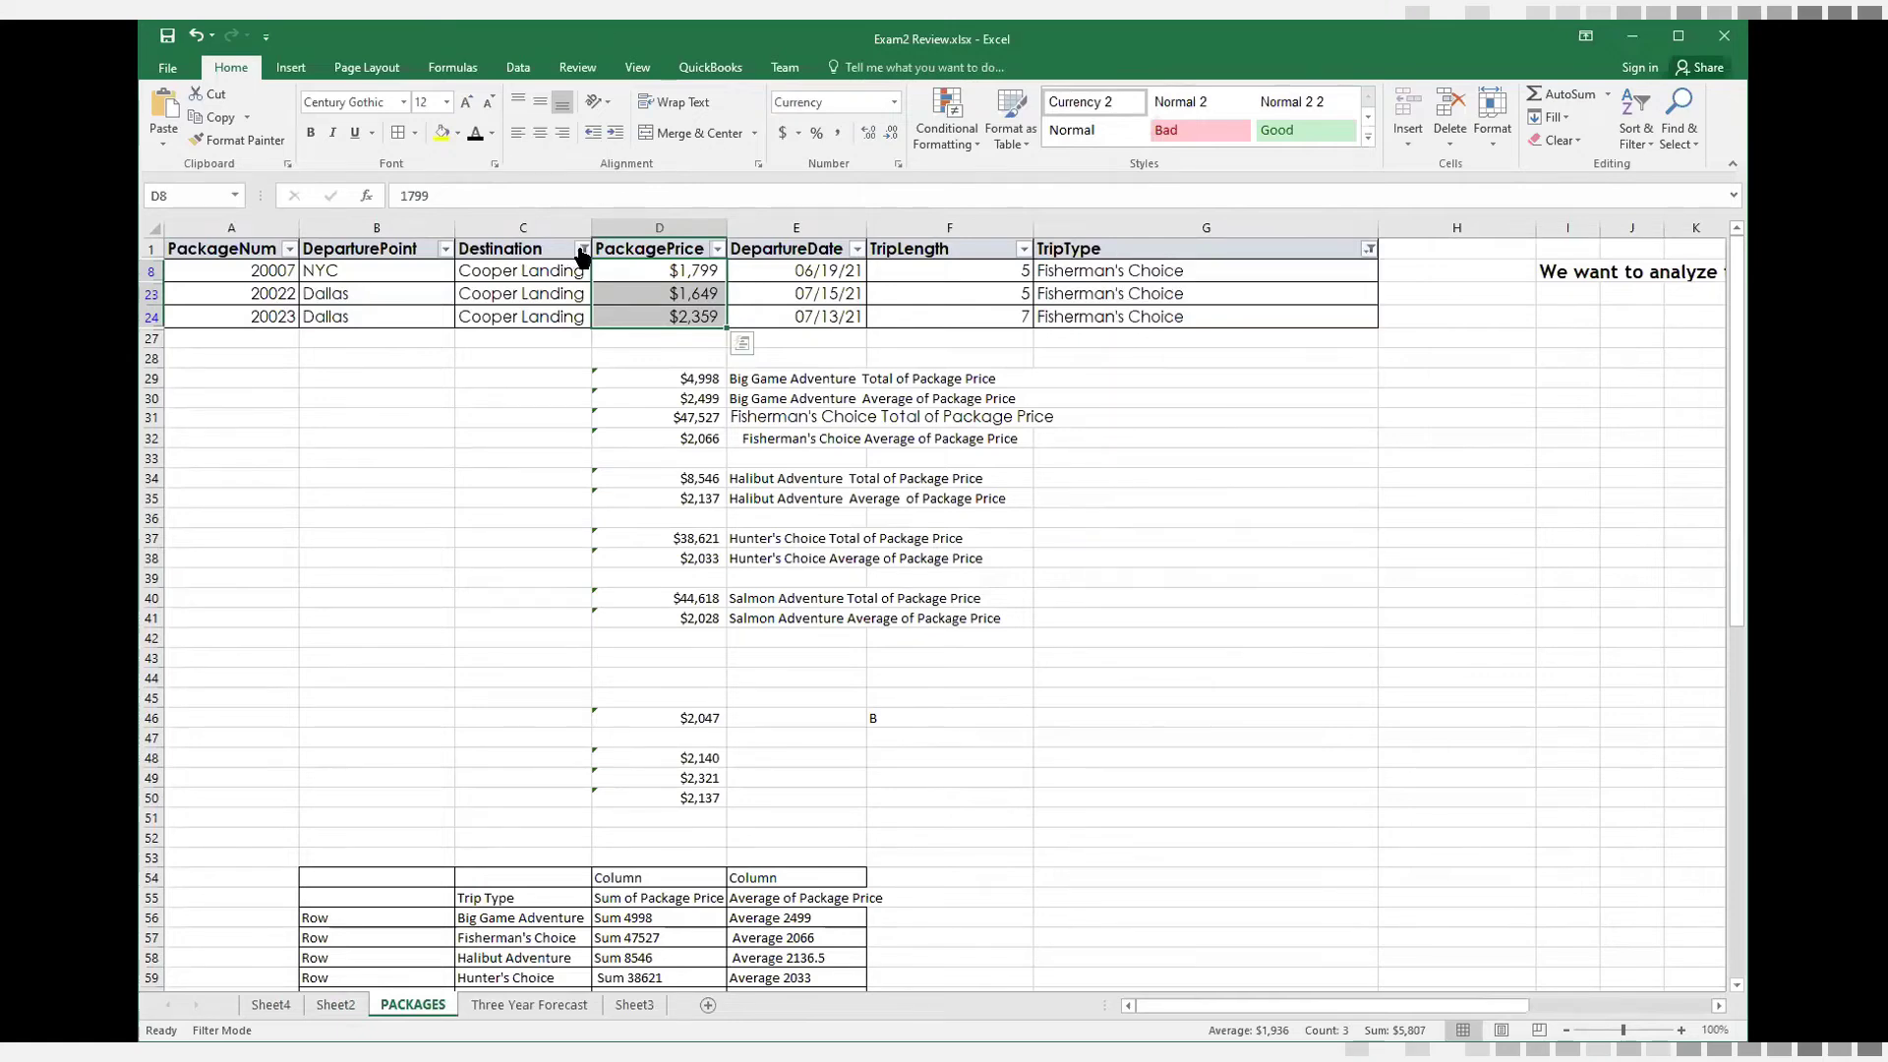
{"action": "left_click", "coordinate": [383, 443]}
{"action": "left_click", "coordinate": [430, 634]}
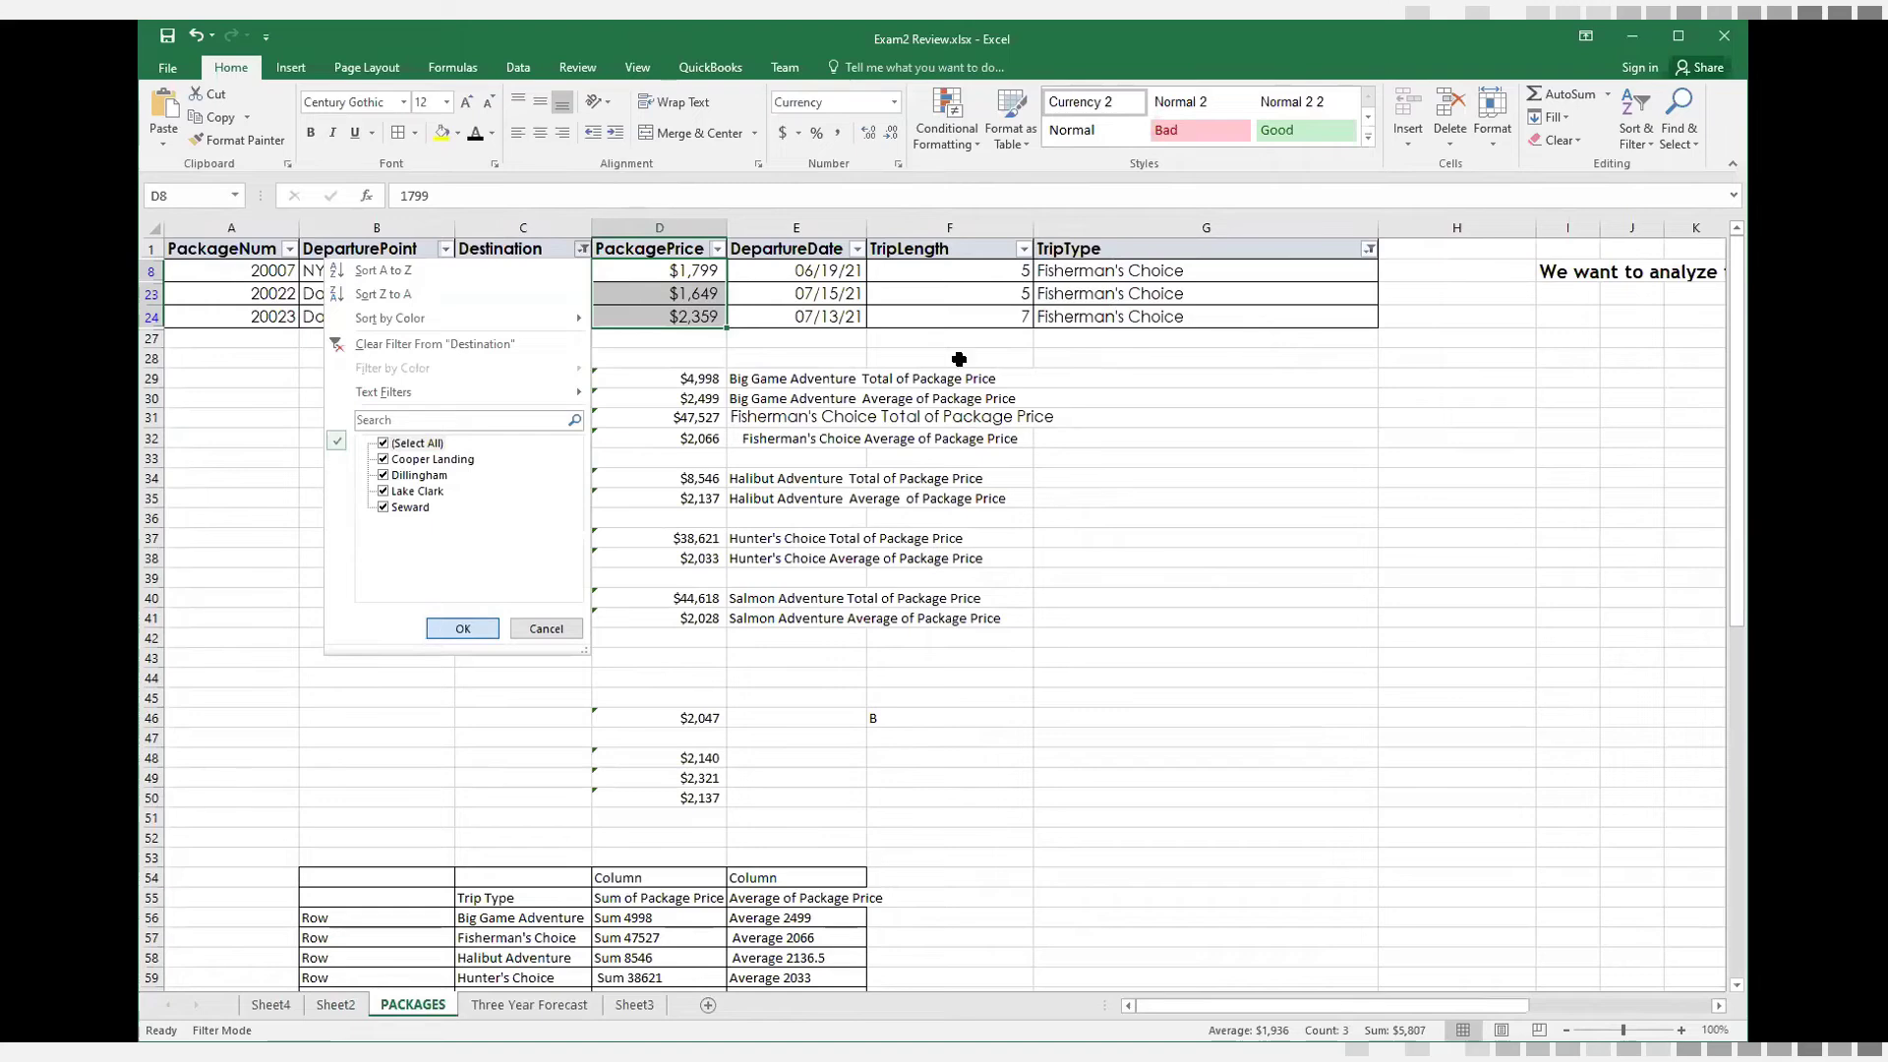
{"action": "left_click", "coordinate": [1371, 249]}
{"action": "left_click", "coordinate": [1169, 443]}
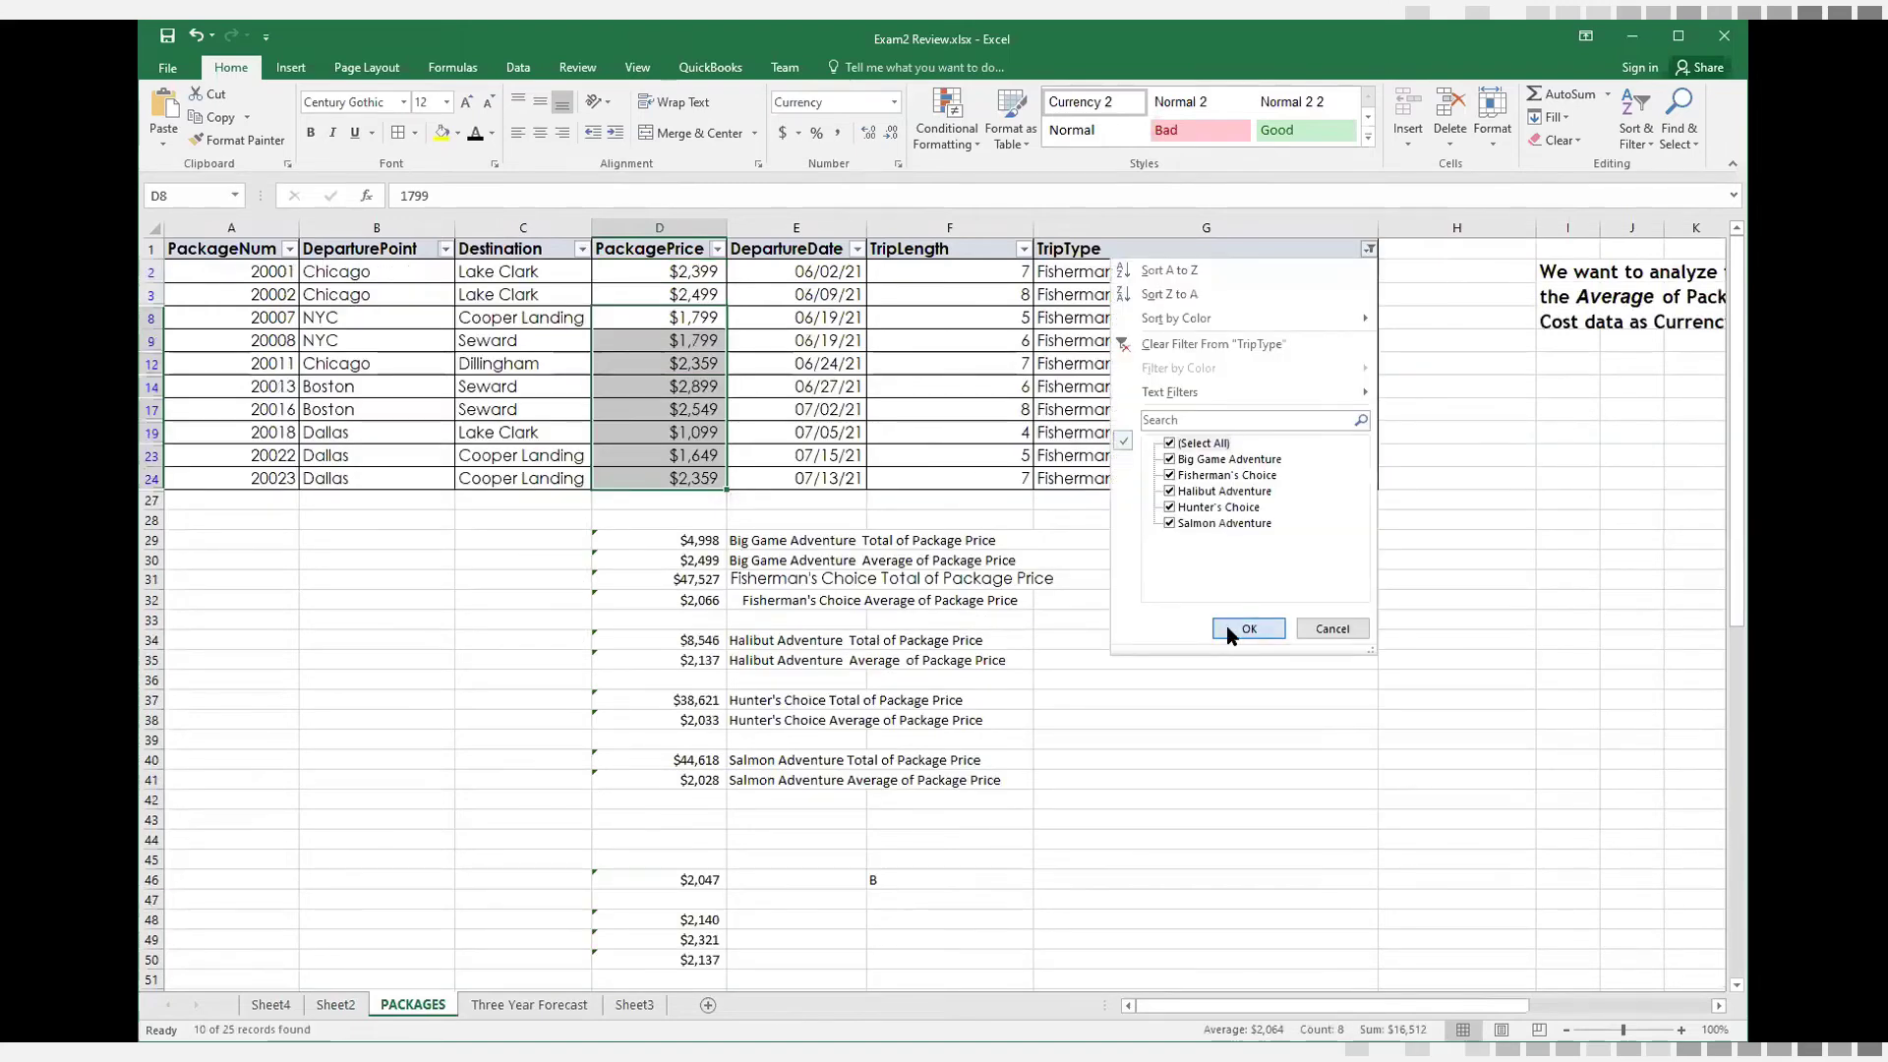
{"action": "left_click", "coordinate": [1227, 630]}
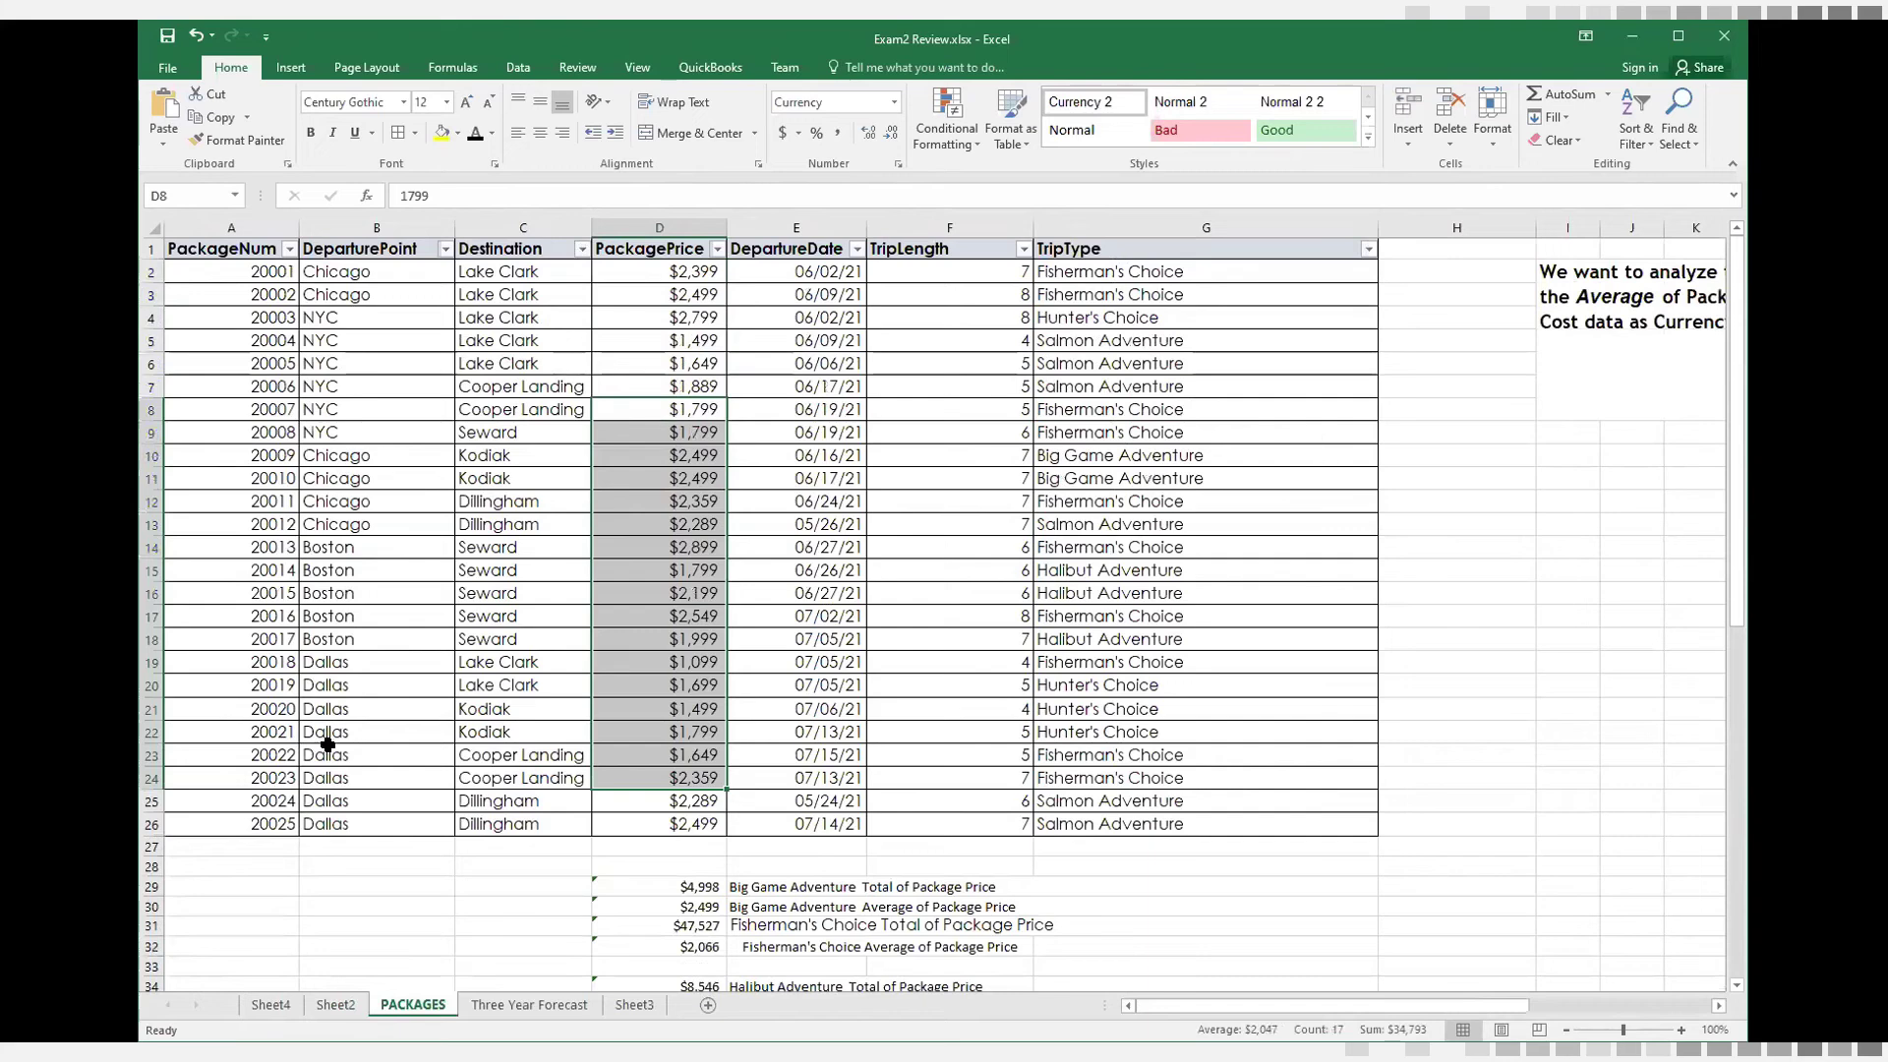
Examine the Sheet2 PivotTable's averages for Big Game Adventure in Kodiak and Fisherman's Choice in Cooper Landing and Dillingham
{"action": "left_click", "coordinate": [337, 1006]}
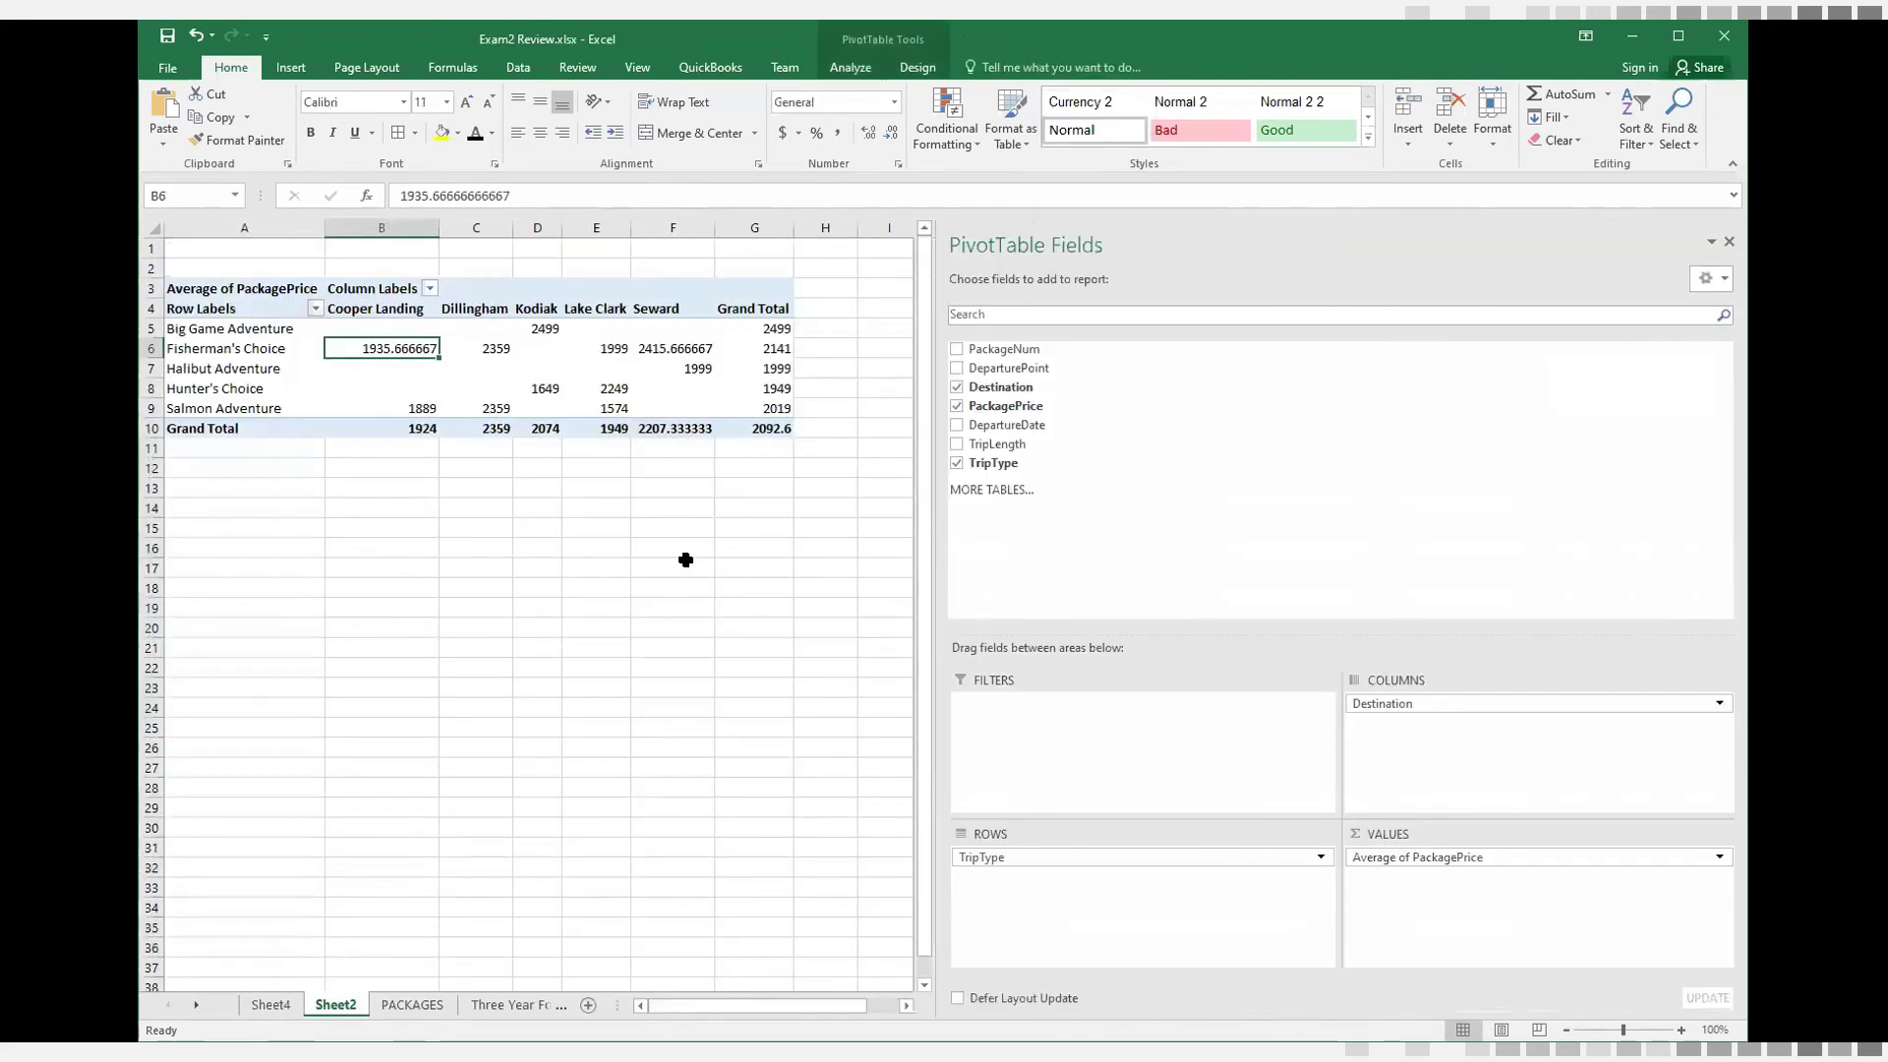
{"action": "left_click", "coordinate": [239, 329]}
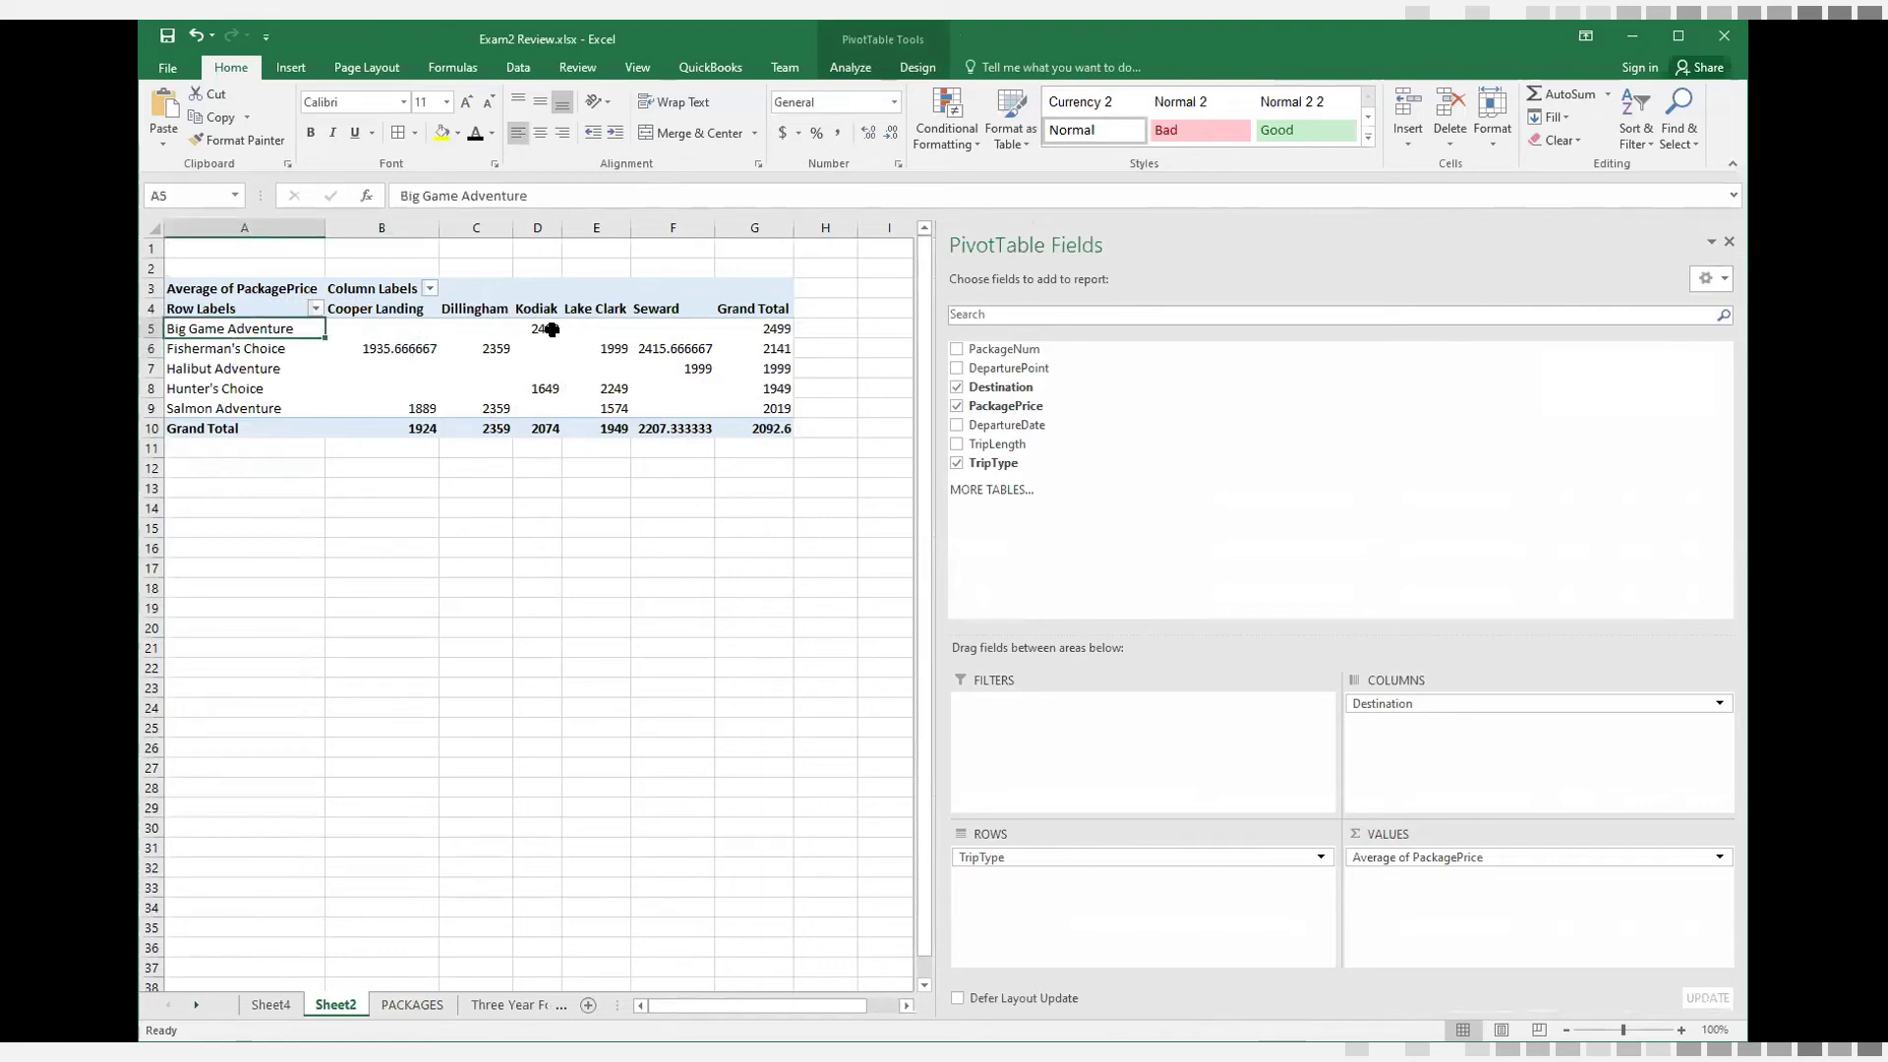
{"action": "left_click", "coordinate": [548, 329]}
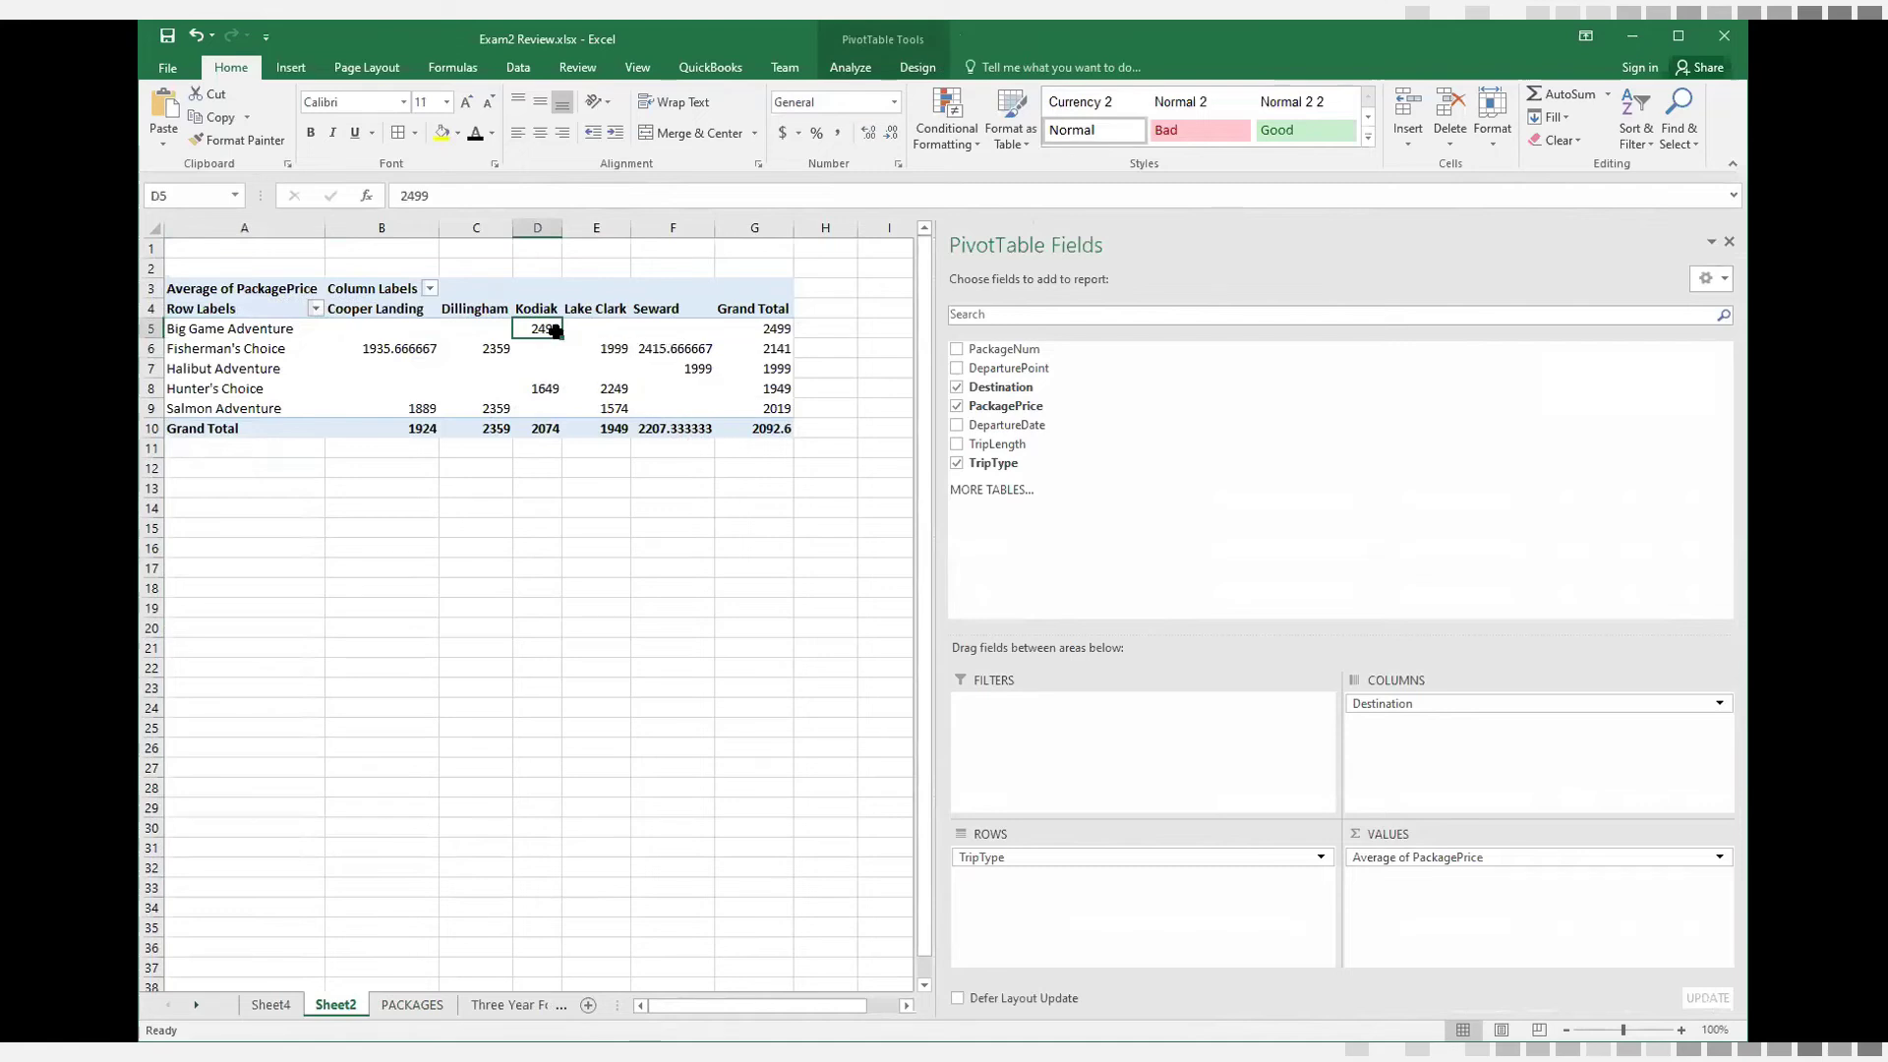
{"action": "mouse_move", "coordinate": [556, 331]}
{"action": "left_click", "coordinate": [381, 348]}
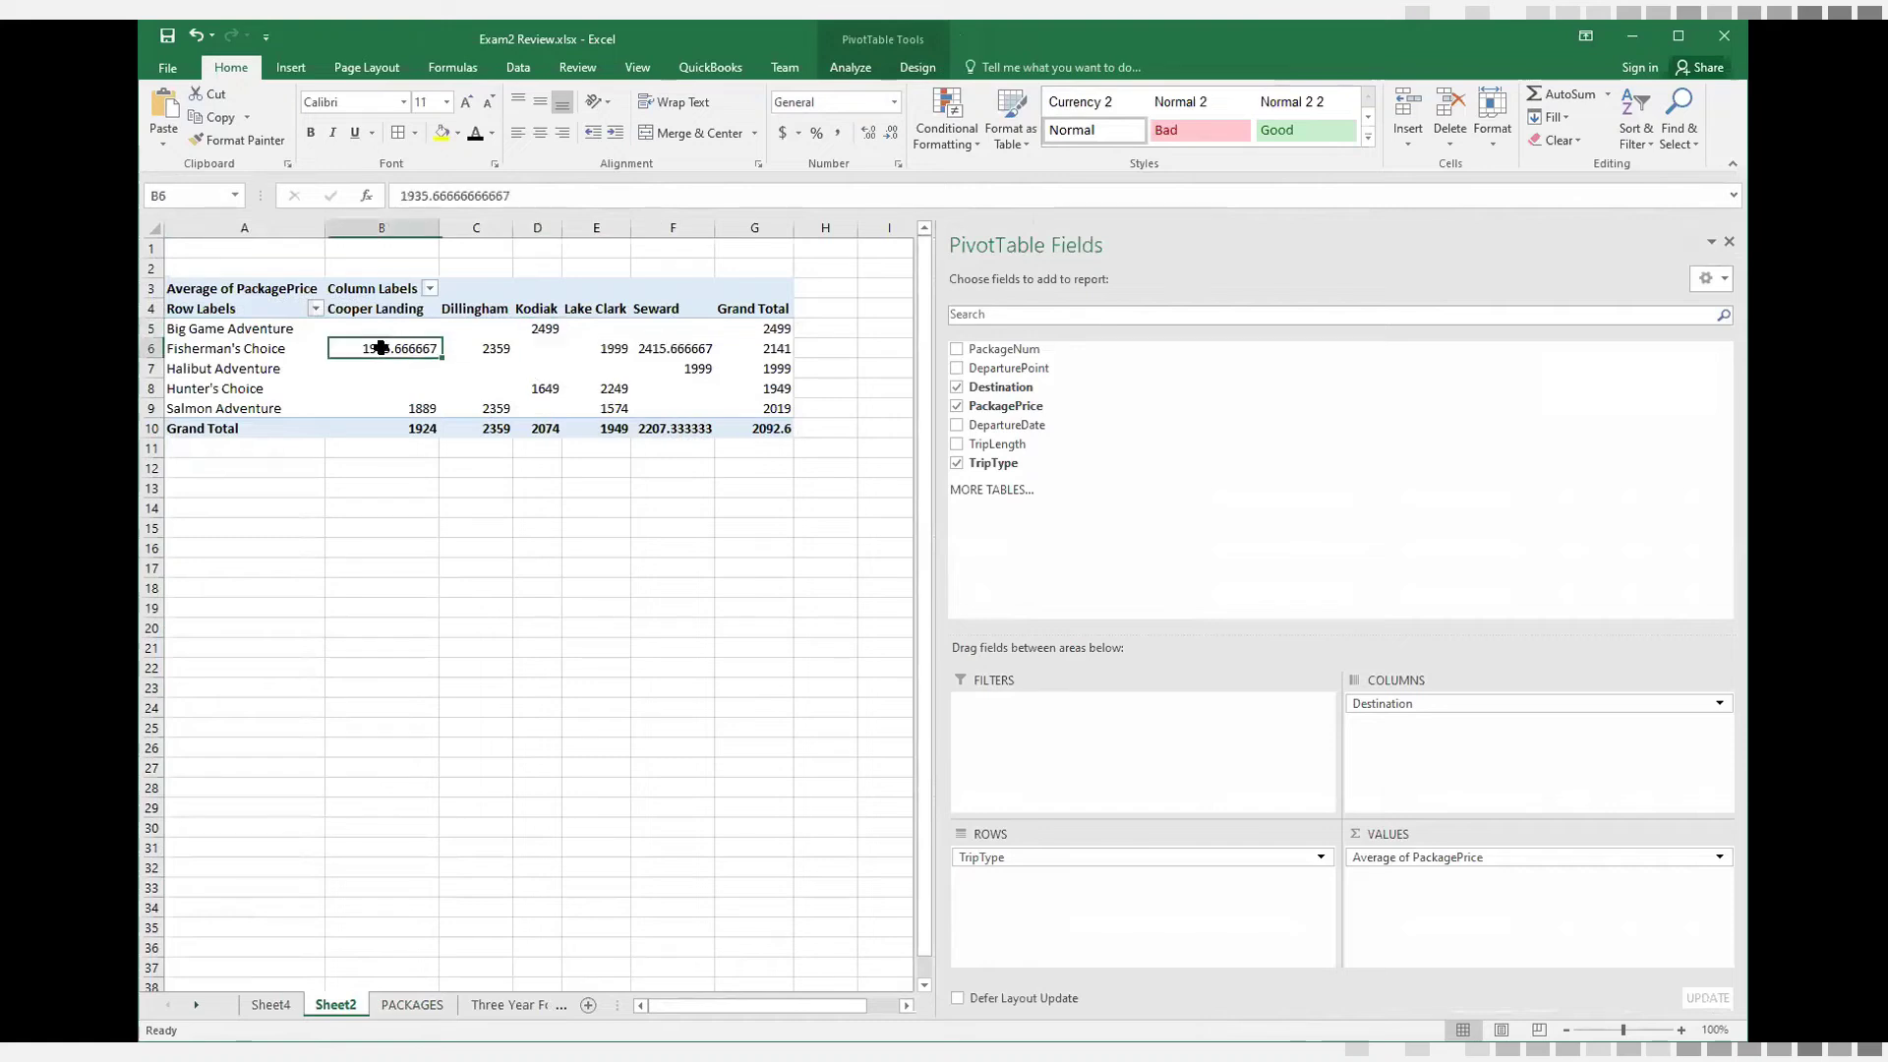
{"action": "left_click", "coordinate": [230, 350]}
{"action": "left_click", "coordinate": [382, 350]}
{"action": "left_click", "coordinate": [486, 350]}
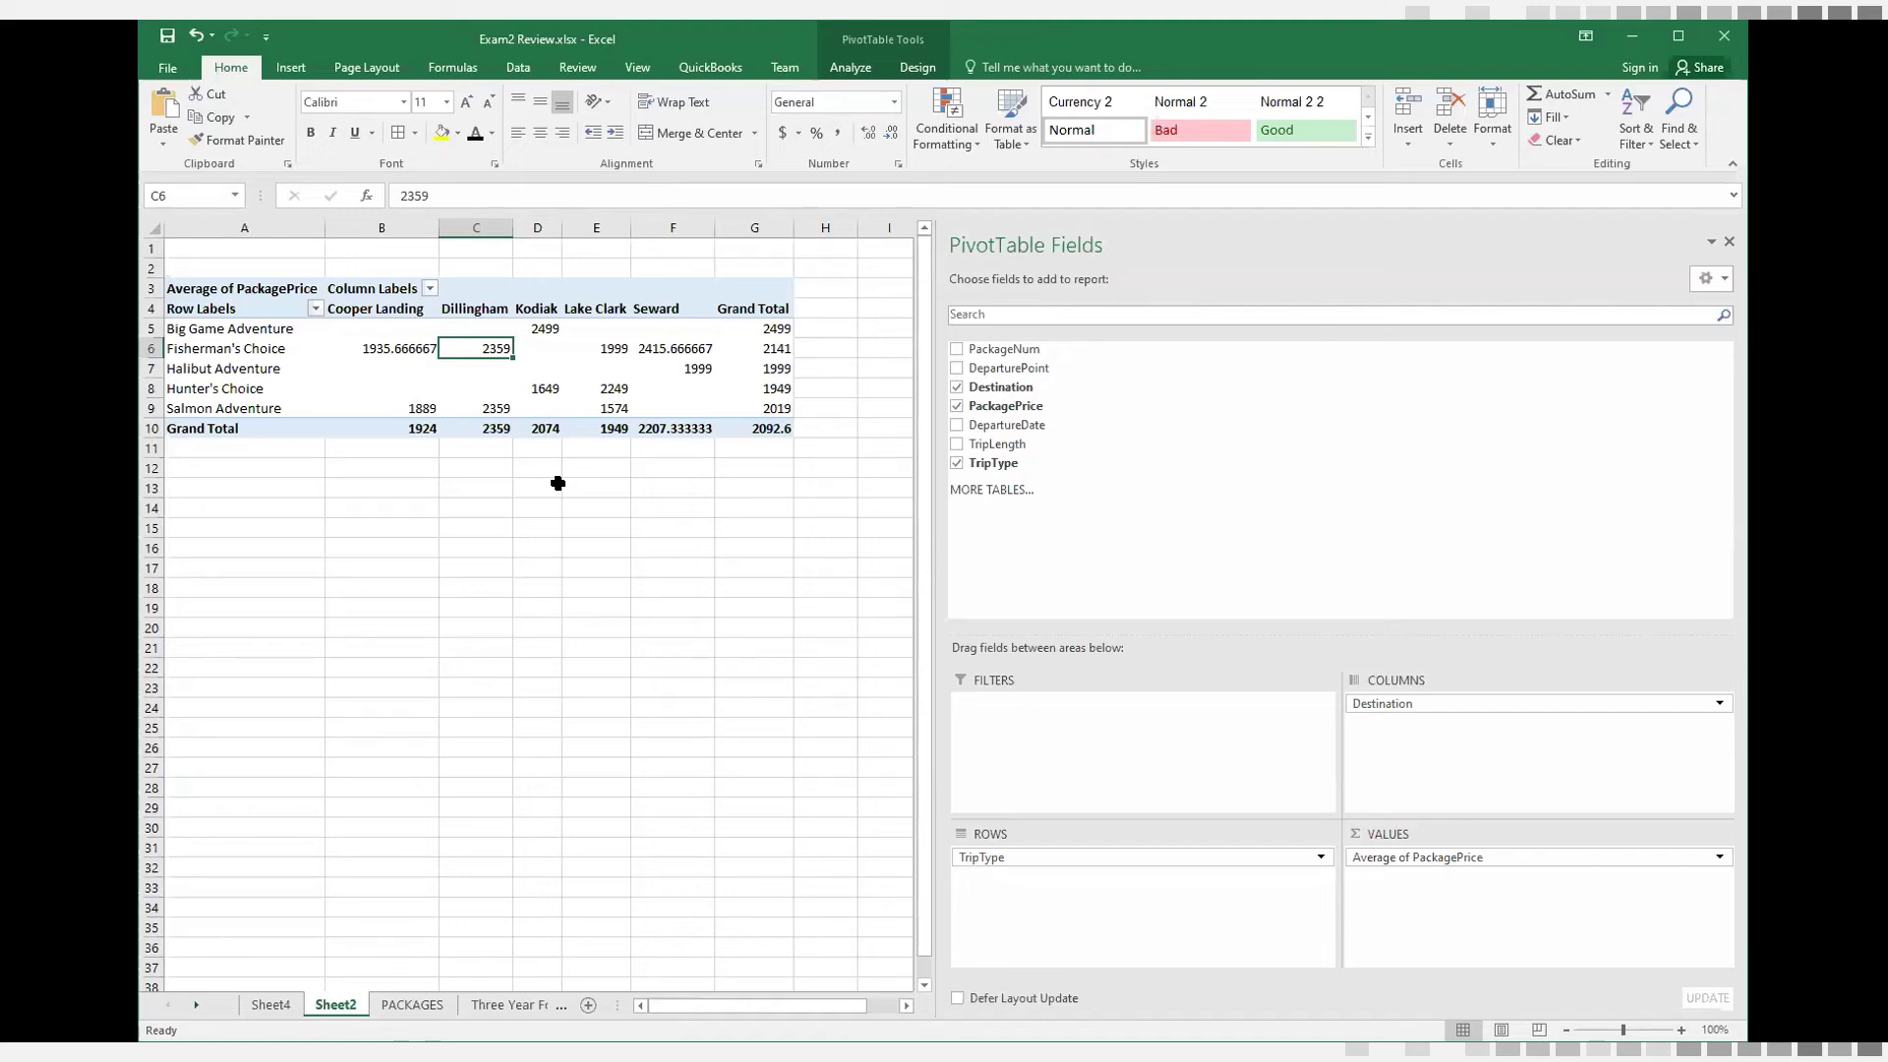
Change the PivotTable's PackagePrice value field to summarize by Sum
{"action": "left_click", "coordinate": [1719, 858]}
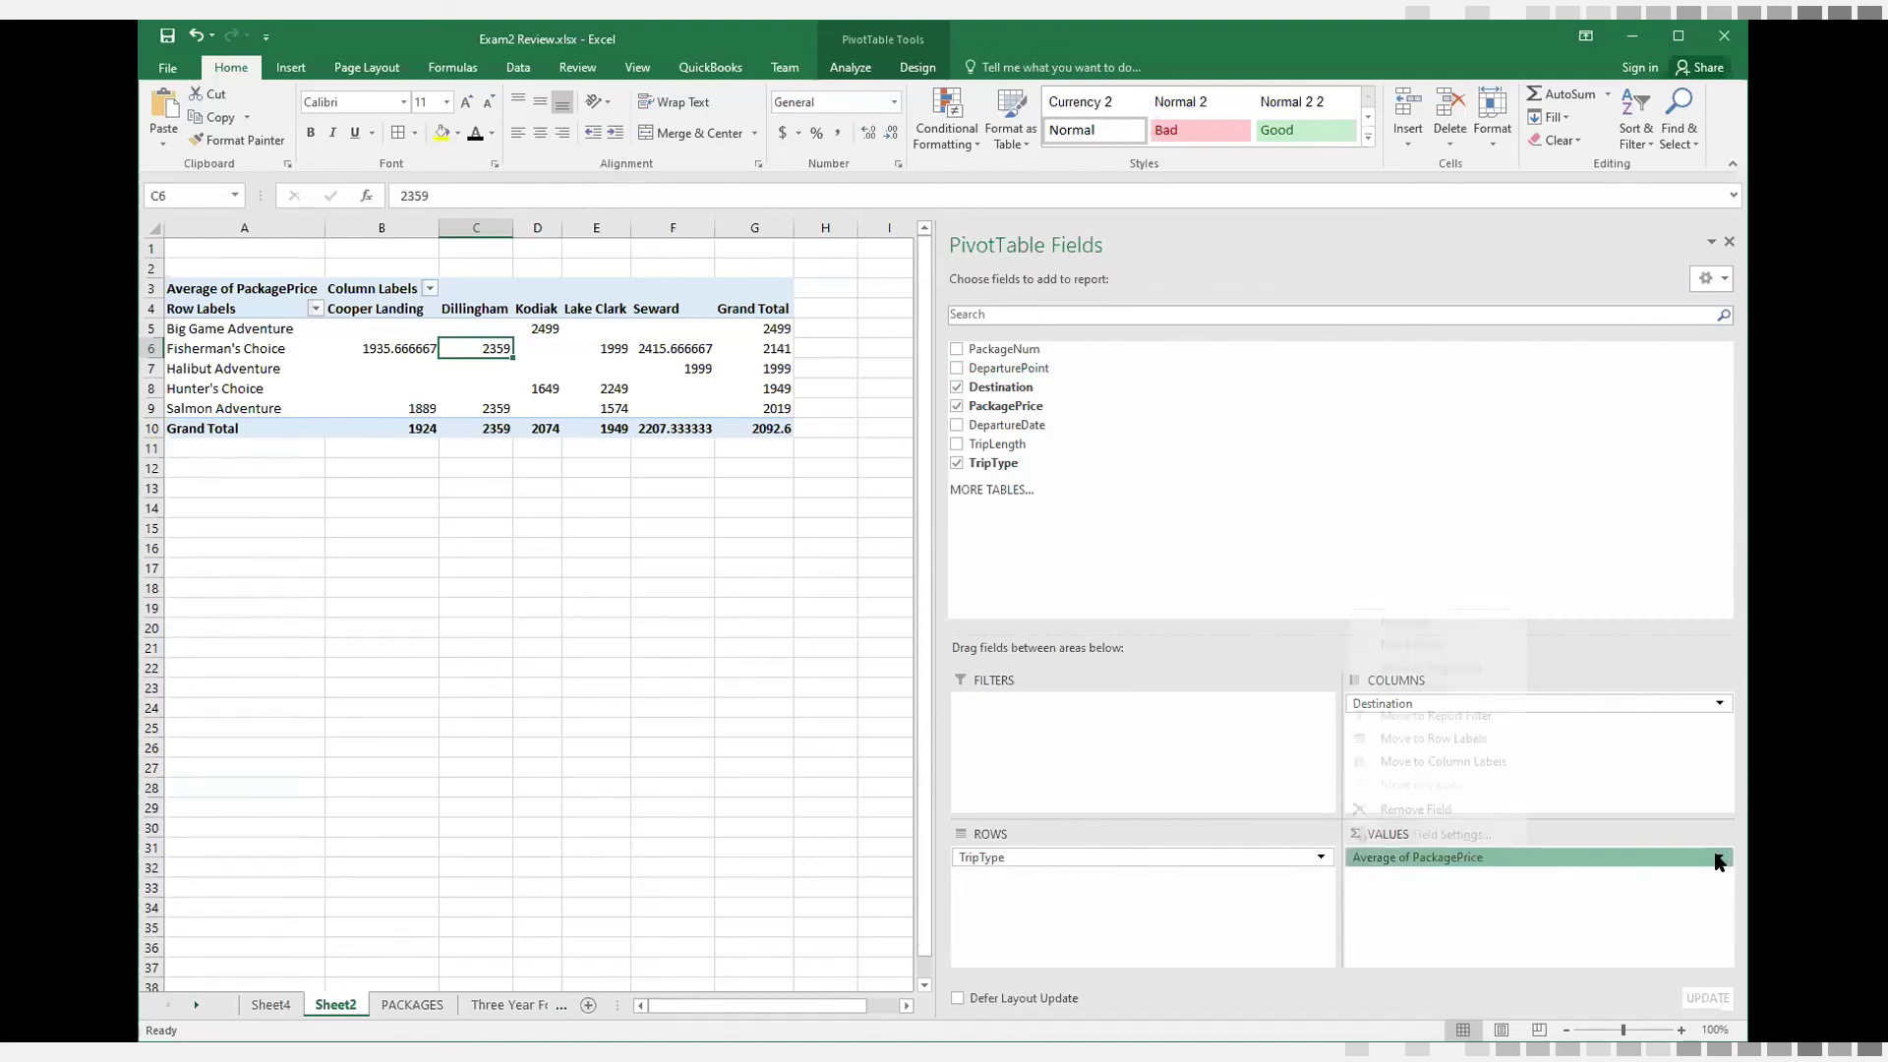
{"action": "left_click", "coordinate": [1432, 835]}
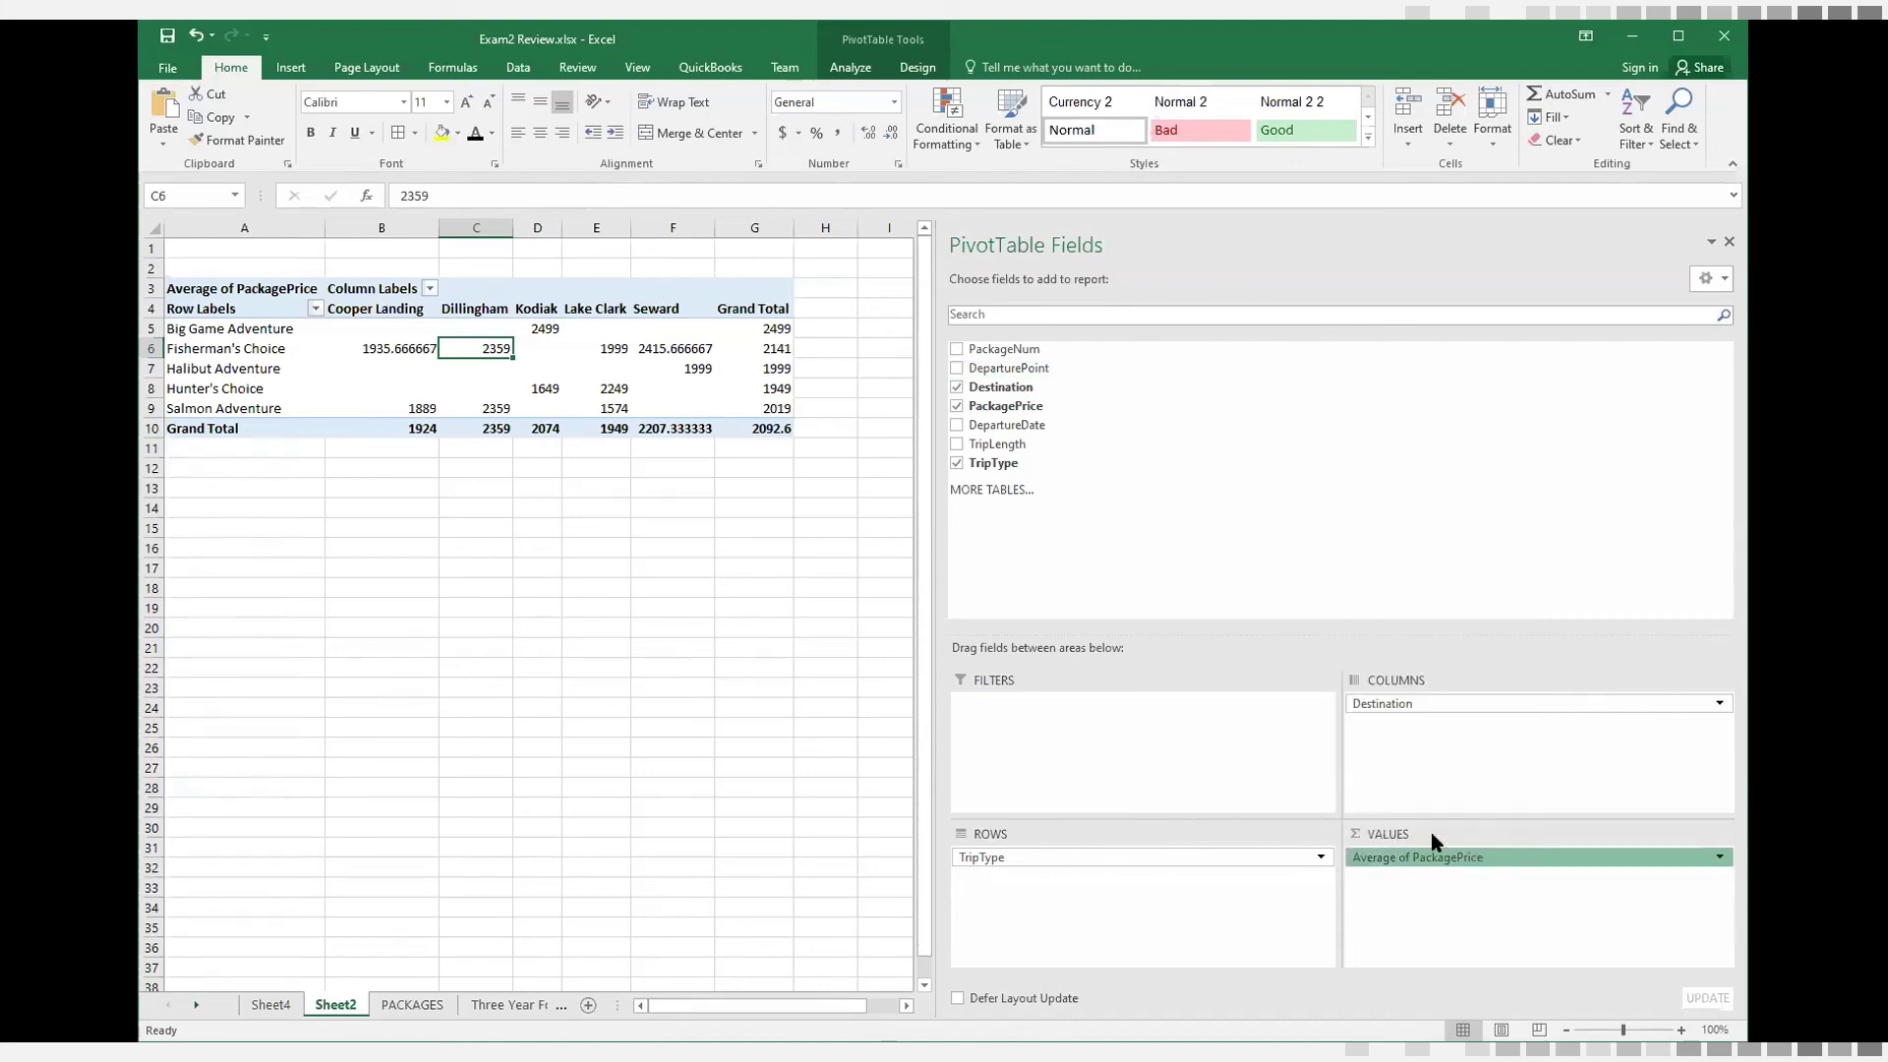
{"action": "left_click", "coordinate": [1141, 521]}
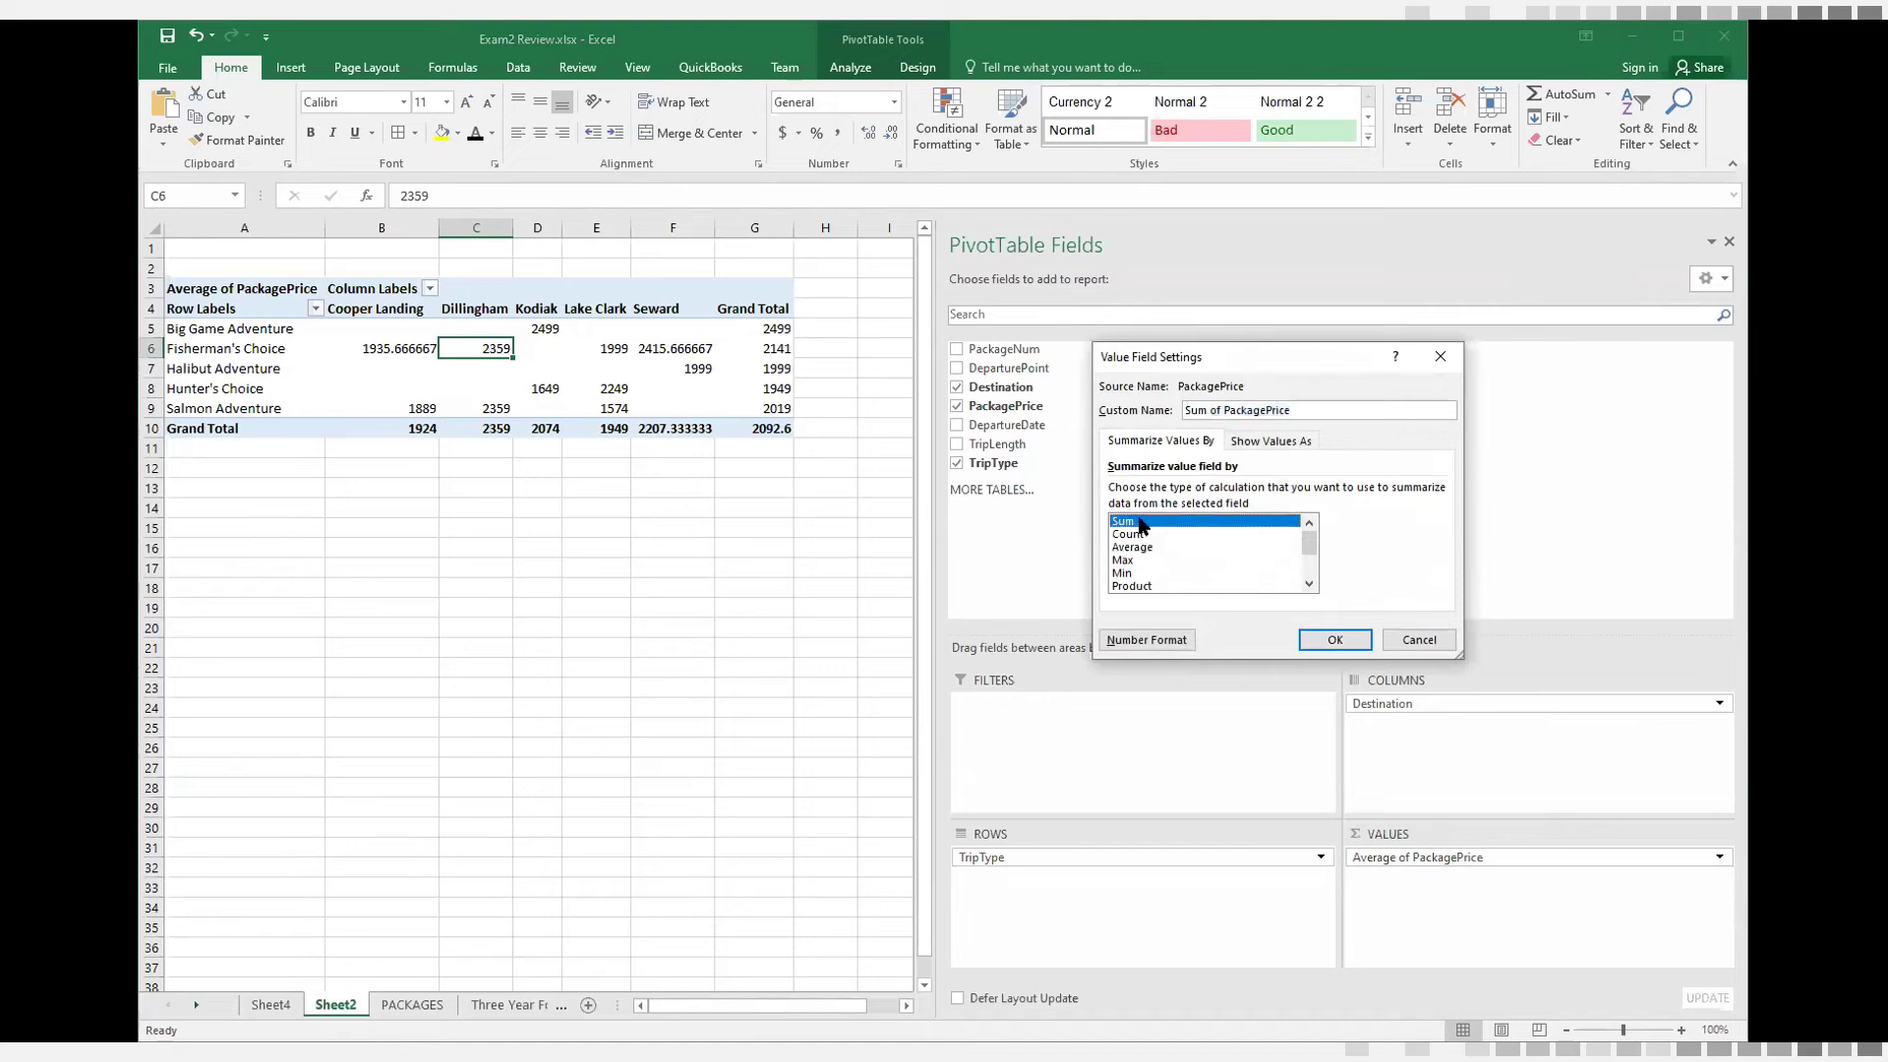
{"action": "left_click", "coordinate": [1339, 640]}
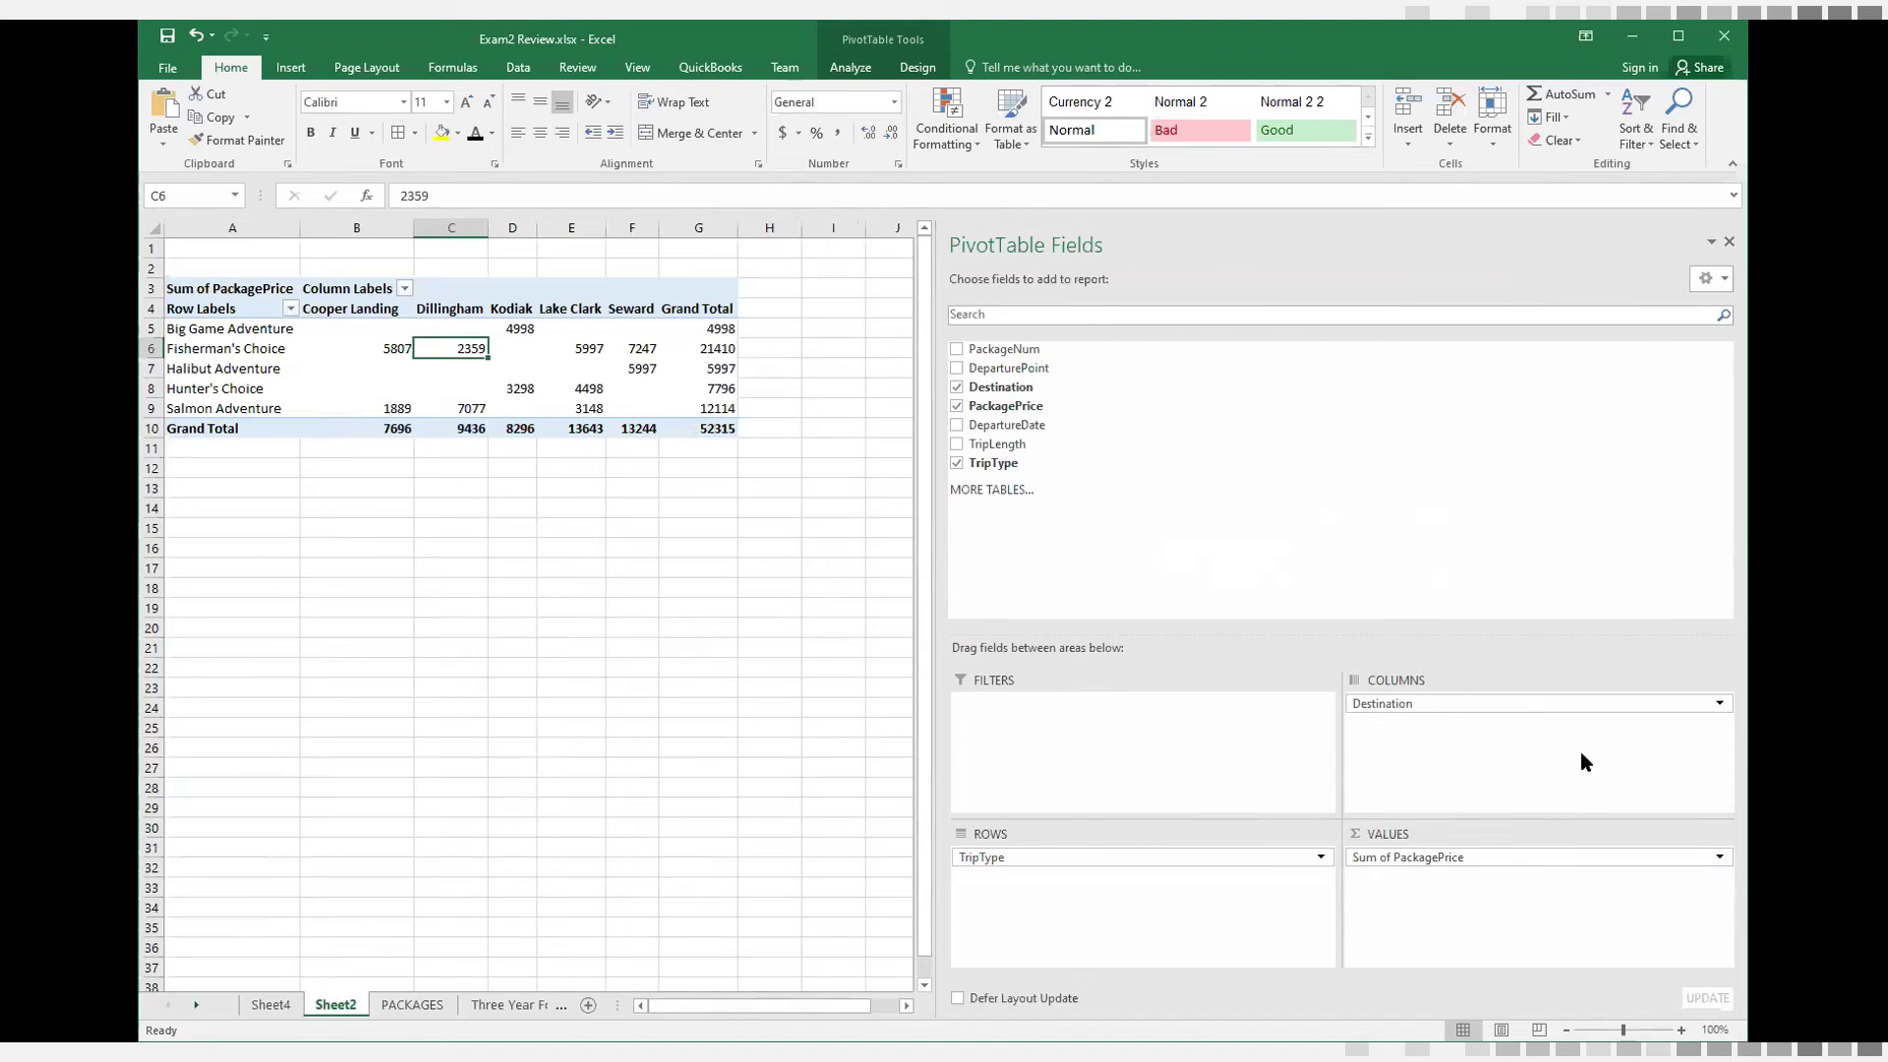
Set the PivotTable's PackagePrice value field back to summarize by Average
{"action": "left_click", "coordinate": [1721, 857]}
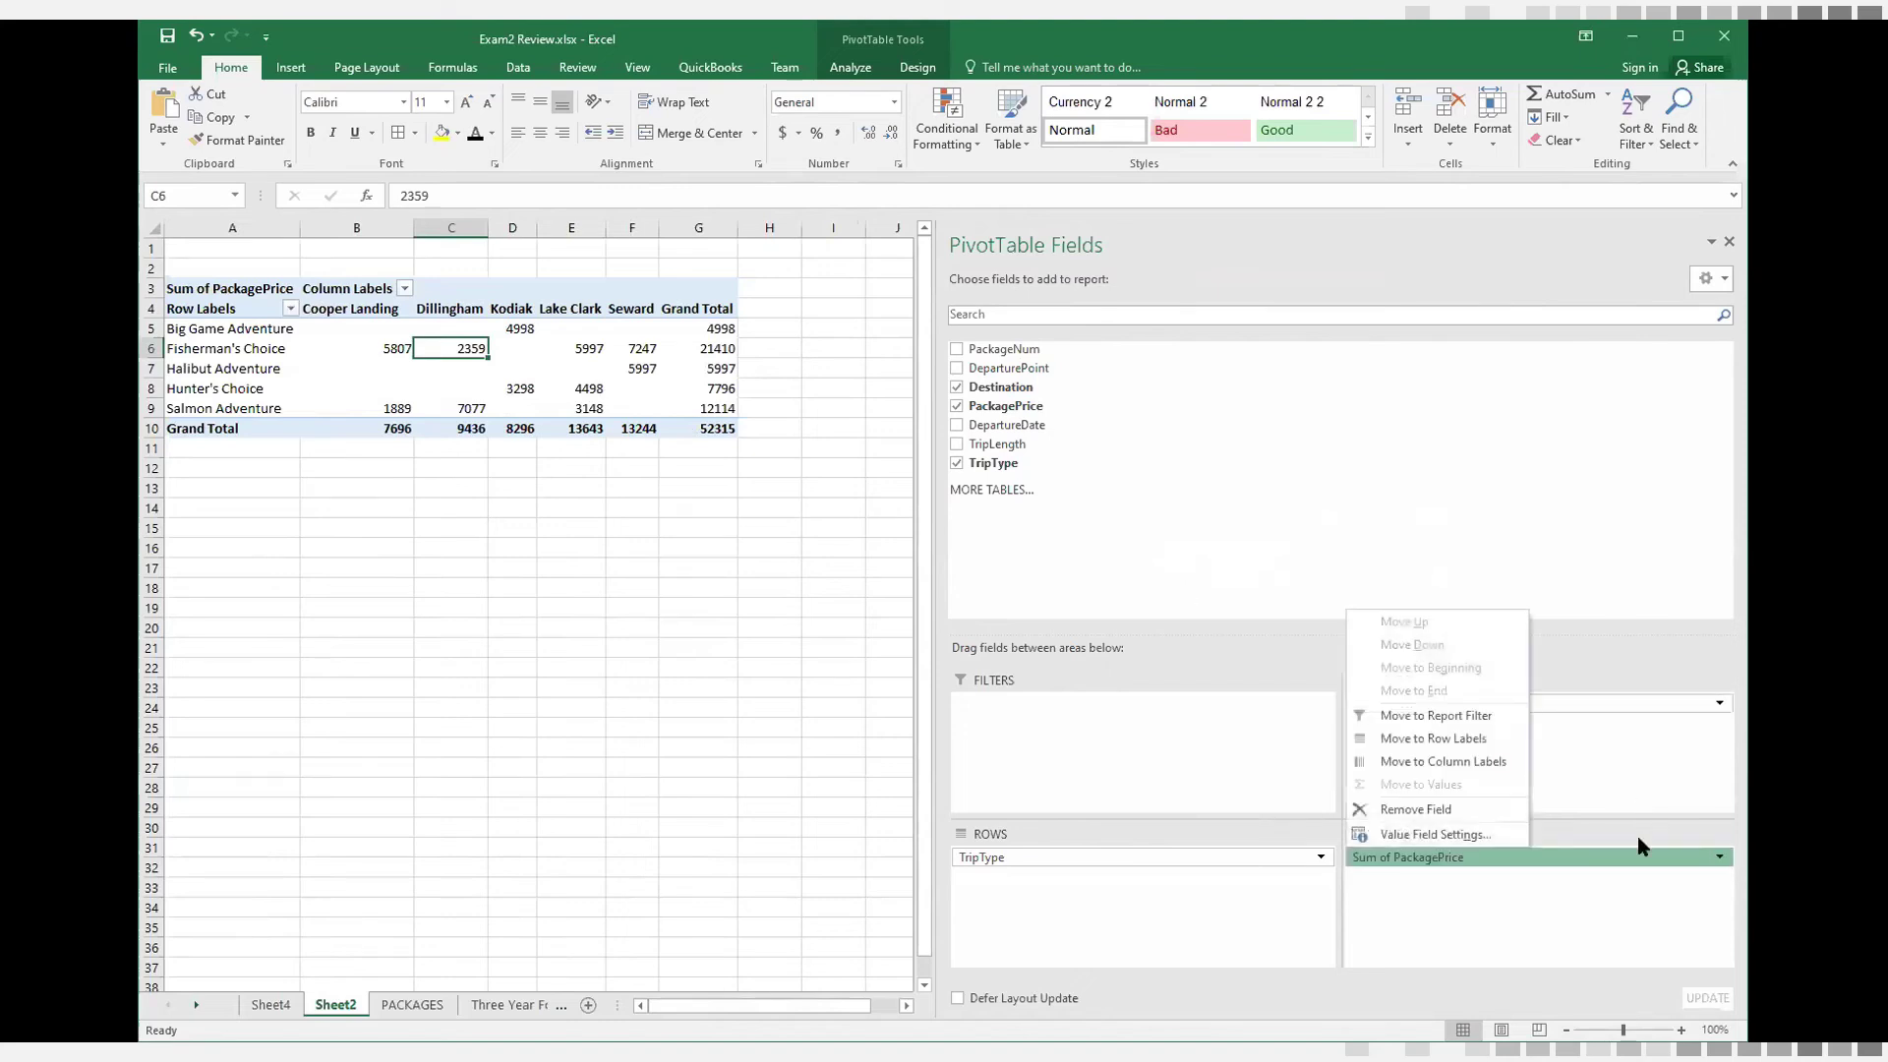
{"action": "left_click", "coordinate": [1463, 835]}
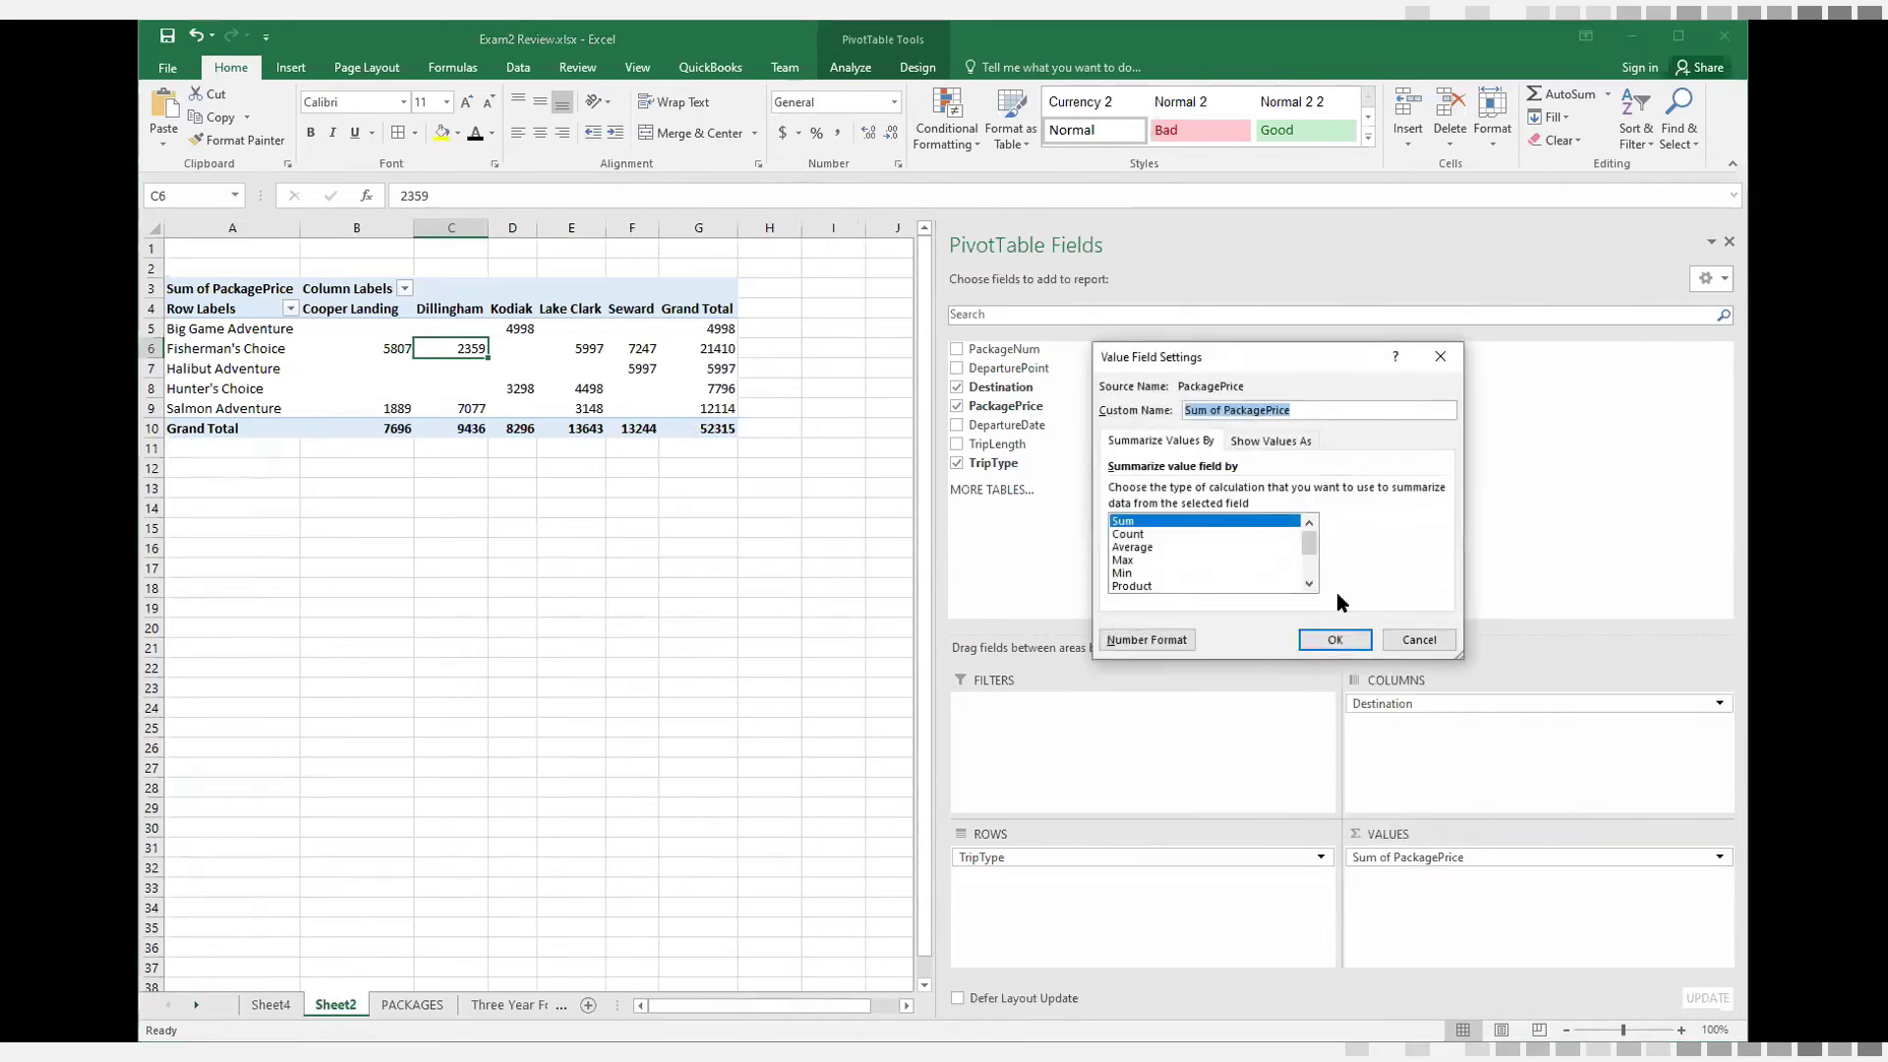
{"action": "left_click", "coordinate": [1135, 547]}
{"action": "left_click", "coordinate": [1323, 636]}
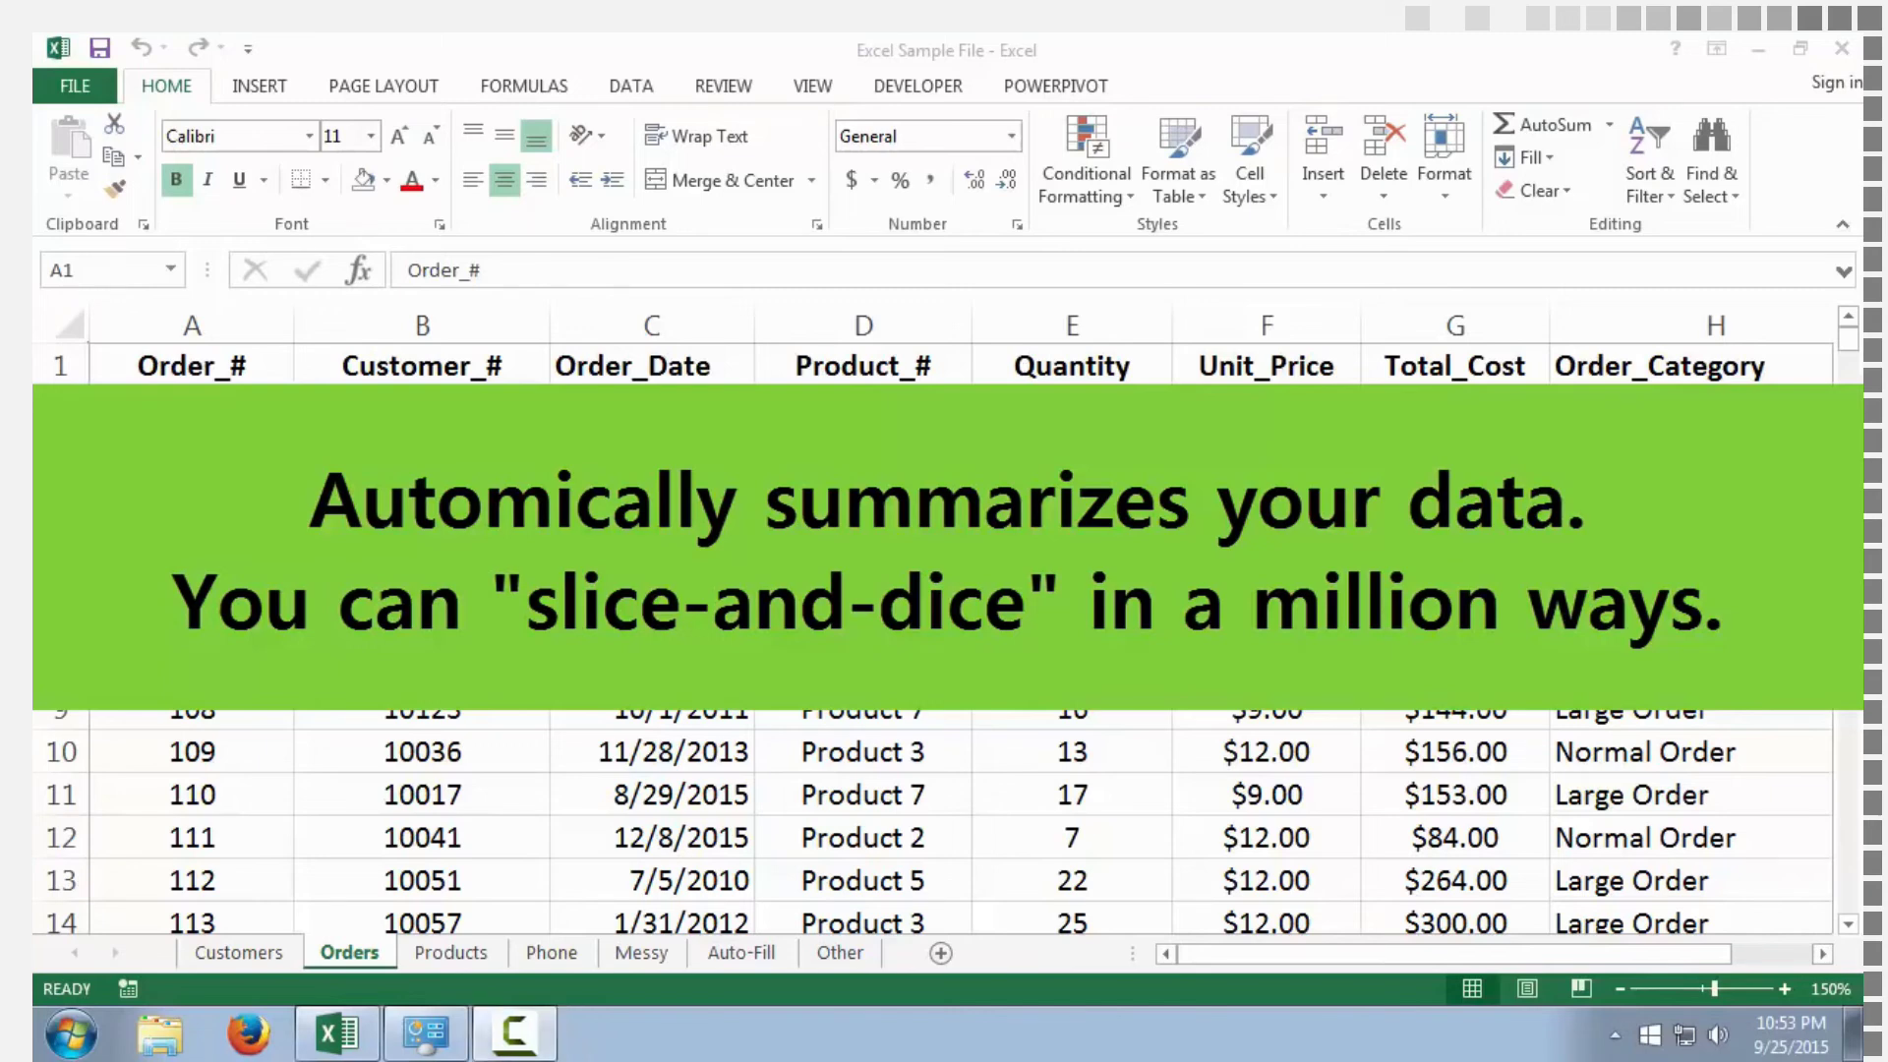
Preview the recommended PivotTables for the Orders data, including Sum of Total_Cost by Order_Category, and dismiss them without inserting one
{"action": "left_click", "coordinate": [189, 372]}
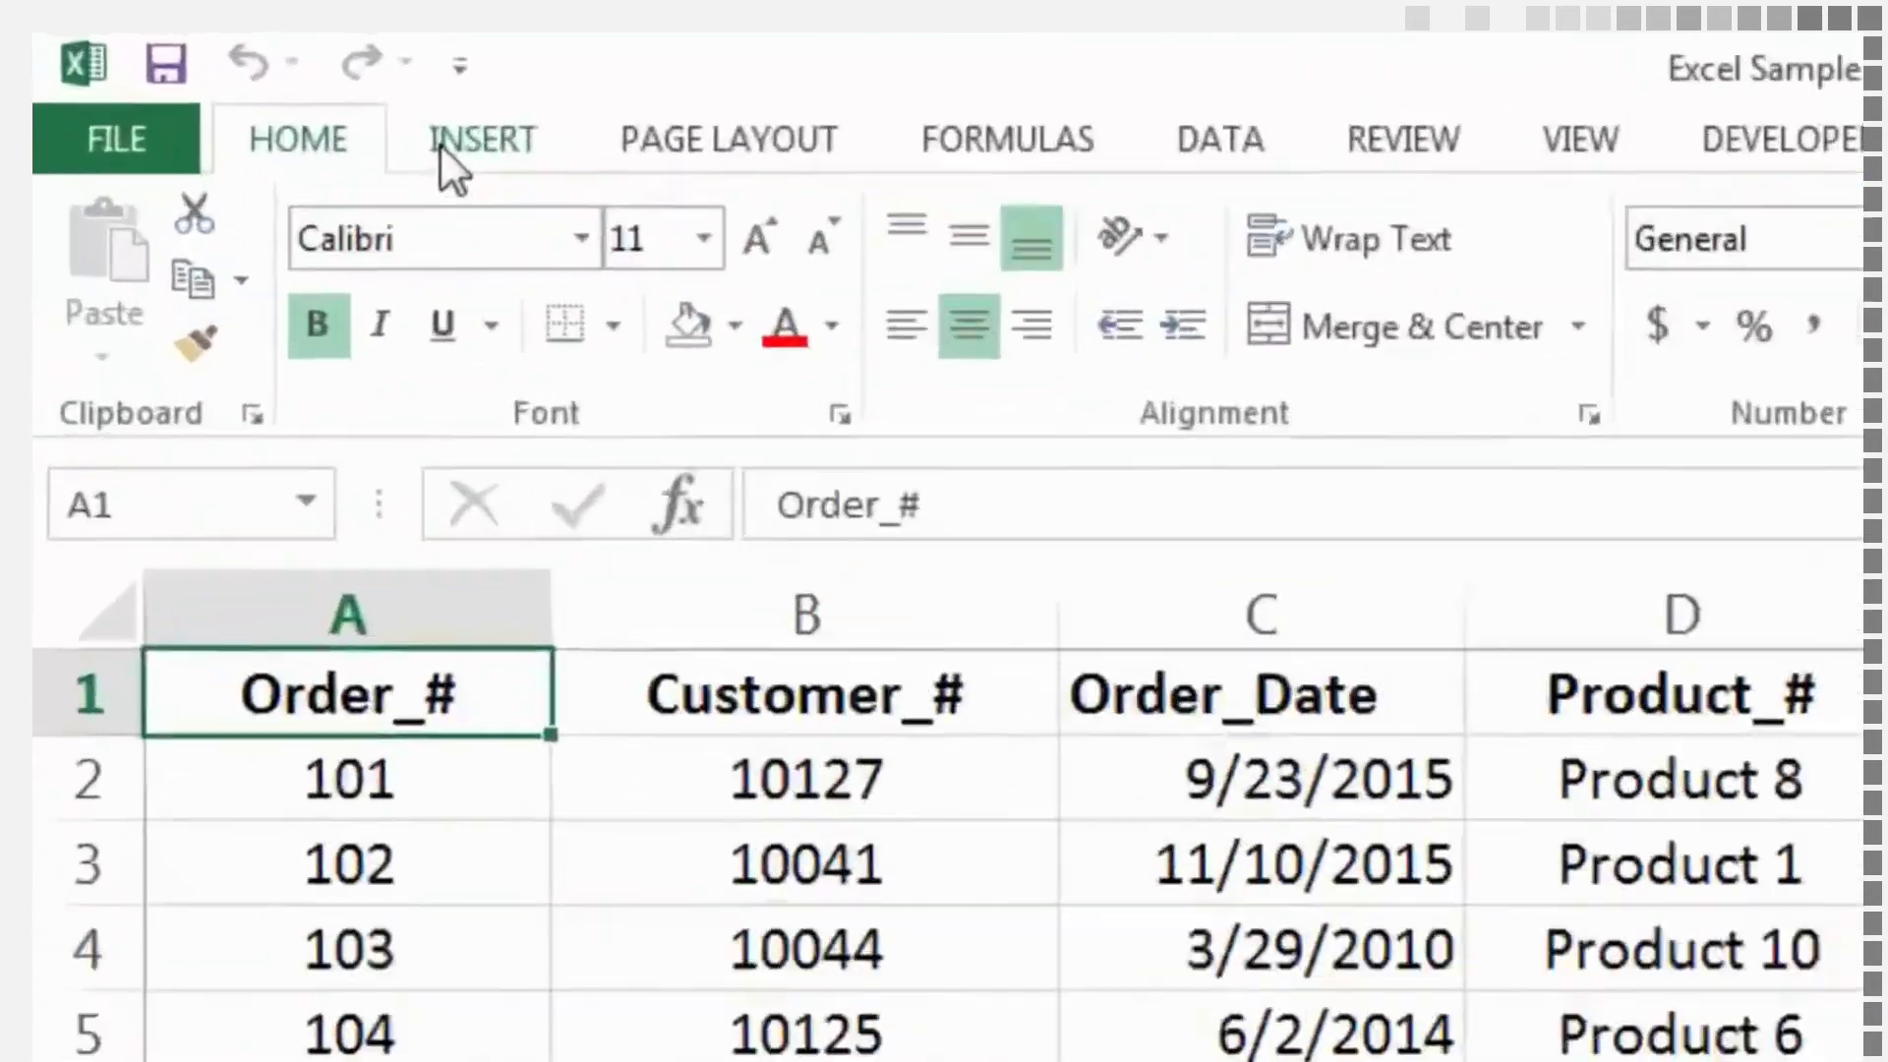
{"action": "left_click", "coordinate": [245, 99]}
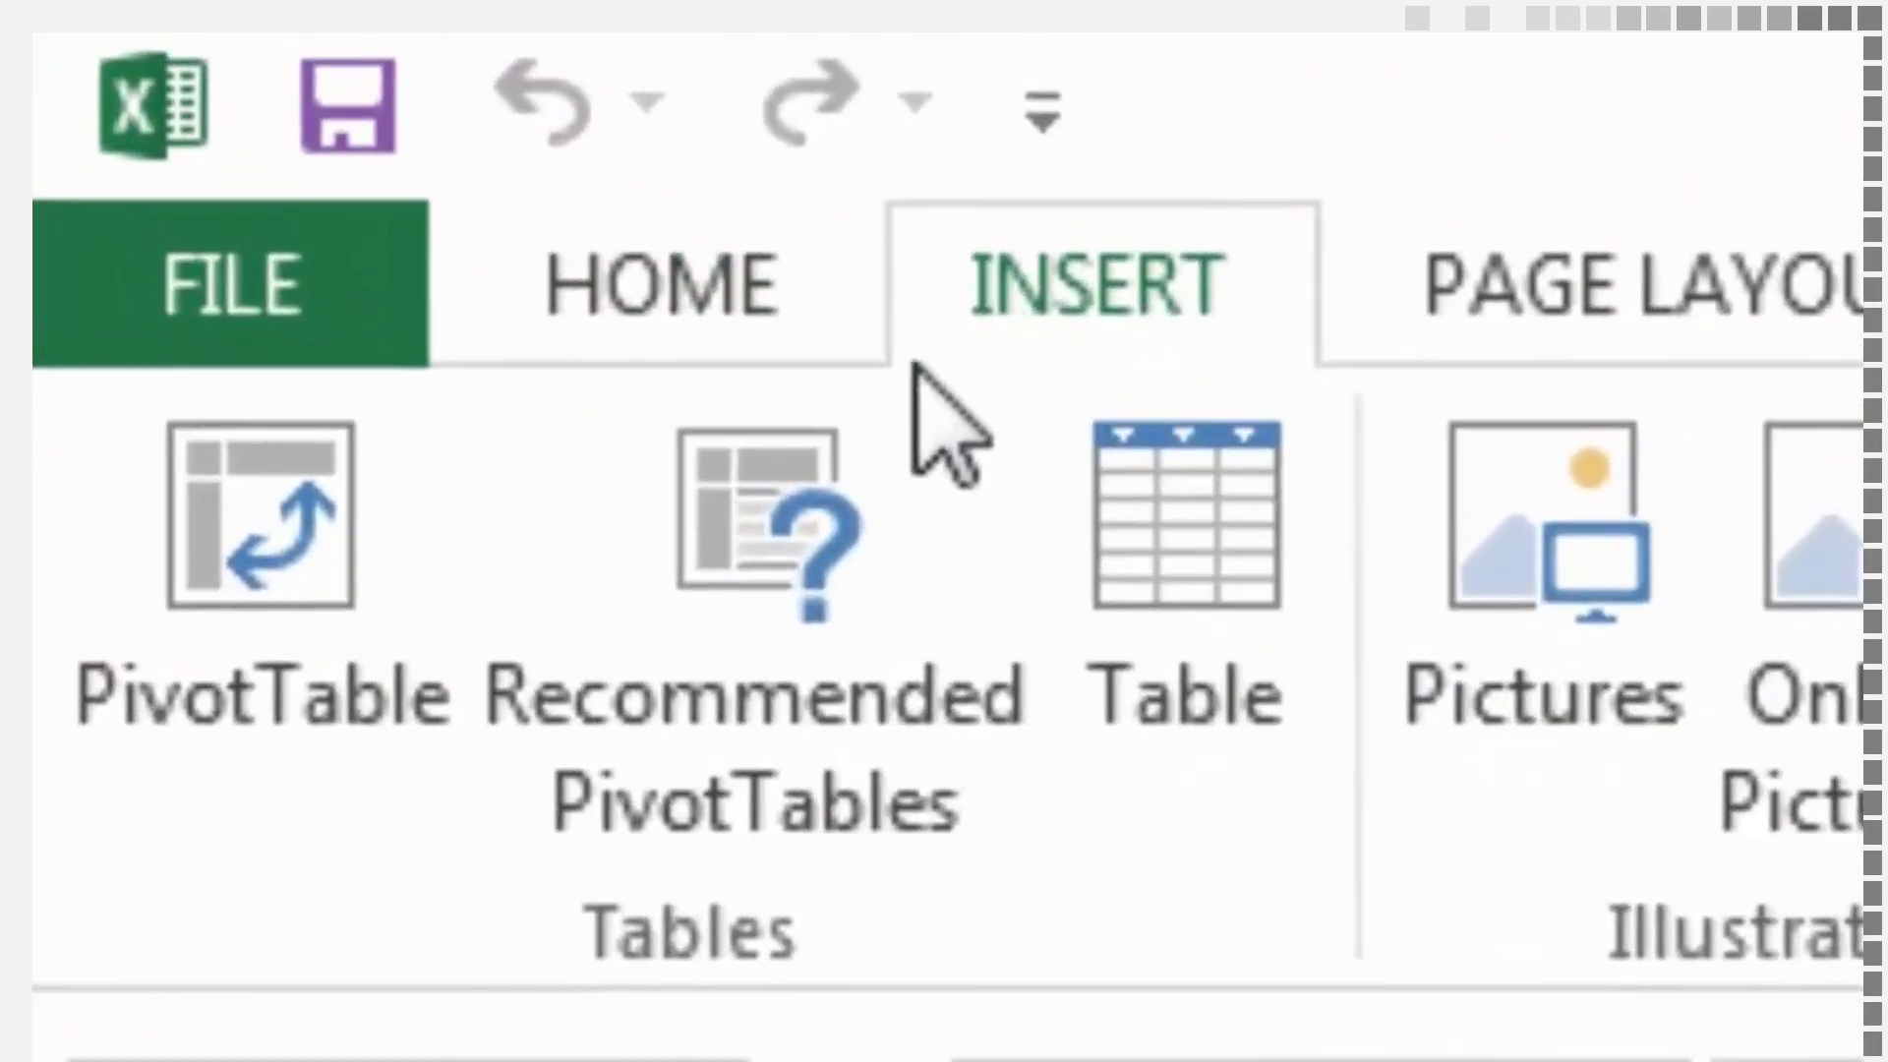
{"action": "left_click", "coordinate": [345, 600]}
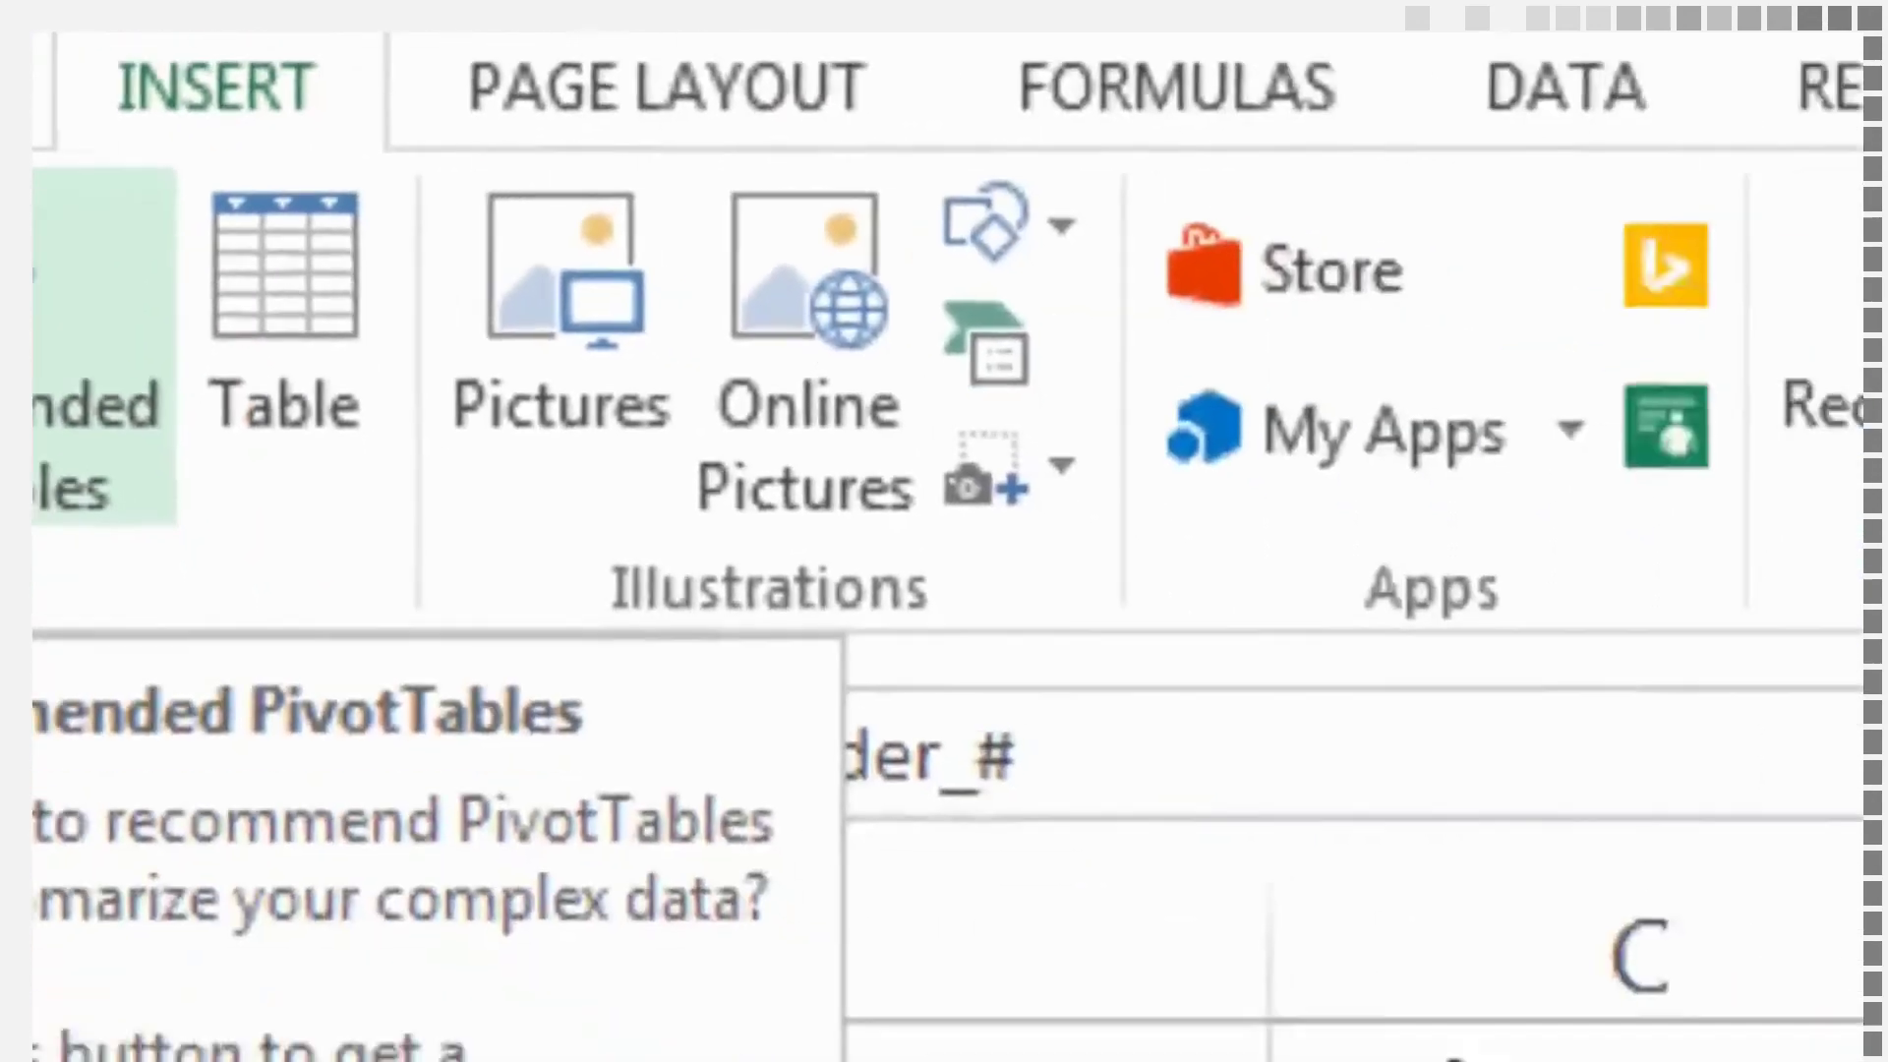
{"action": "left_click", "coordinate": [688, 621]}
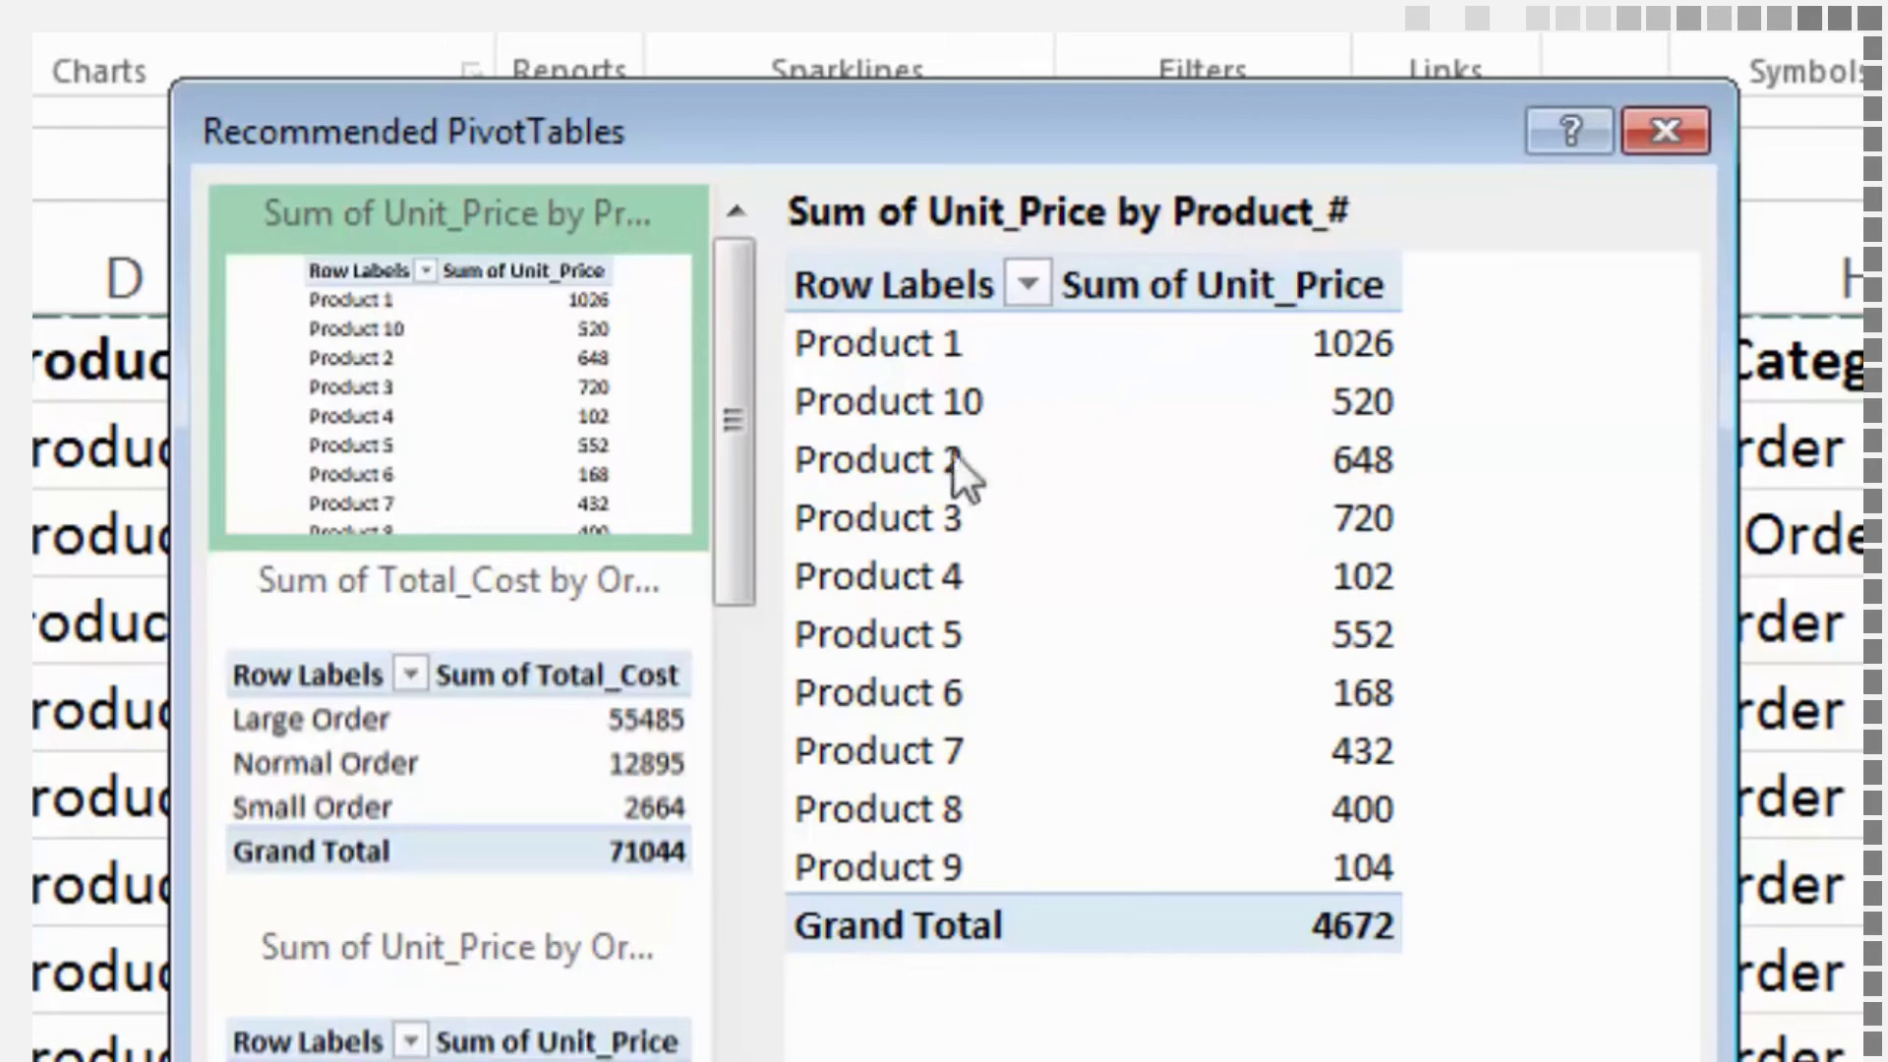
{"action": "left_click", "coordinate": [516, 722]}
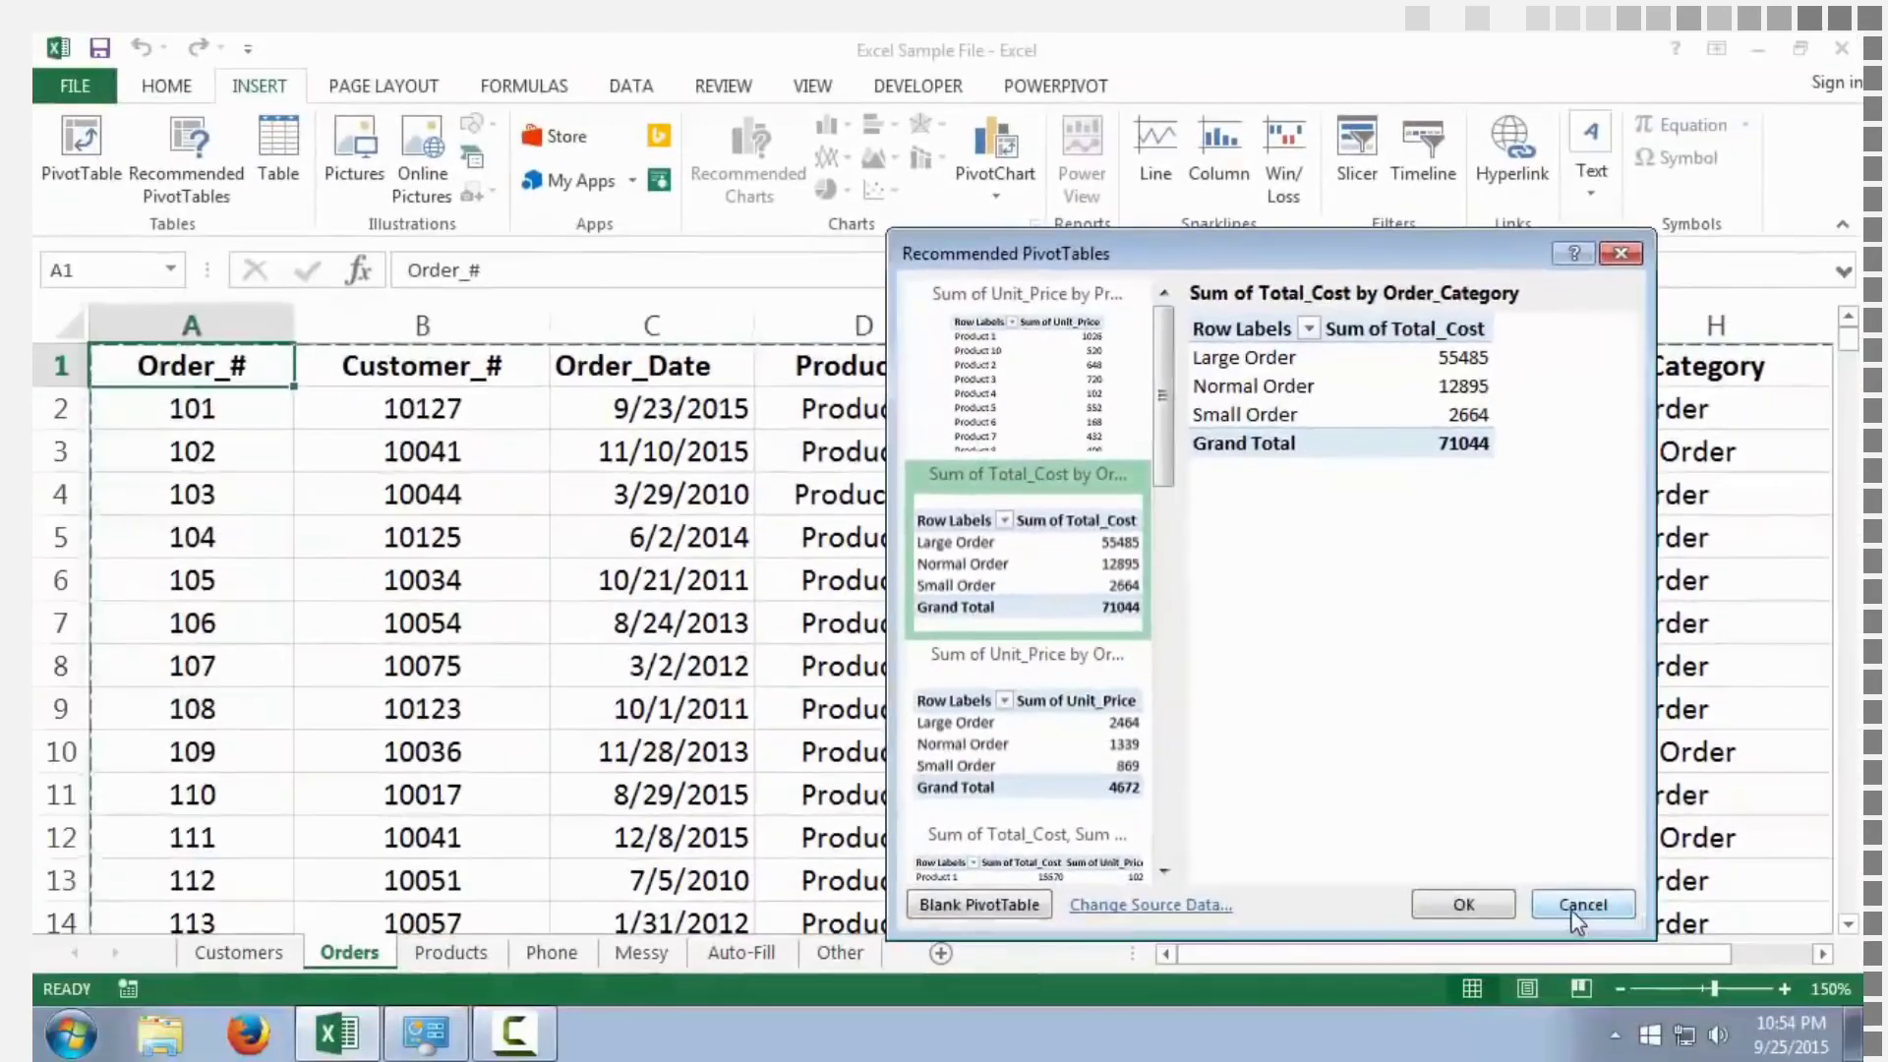
{"action": "left_click", "coordinate": [1579, 1038]}
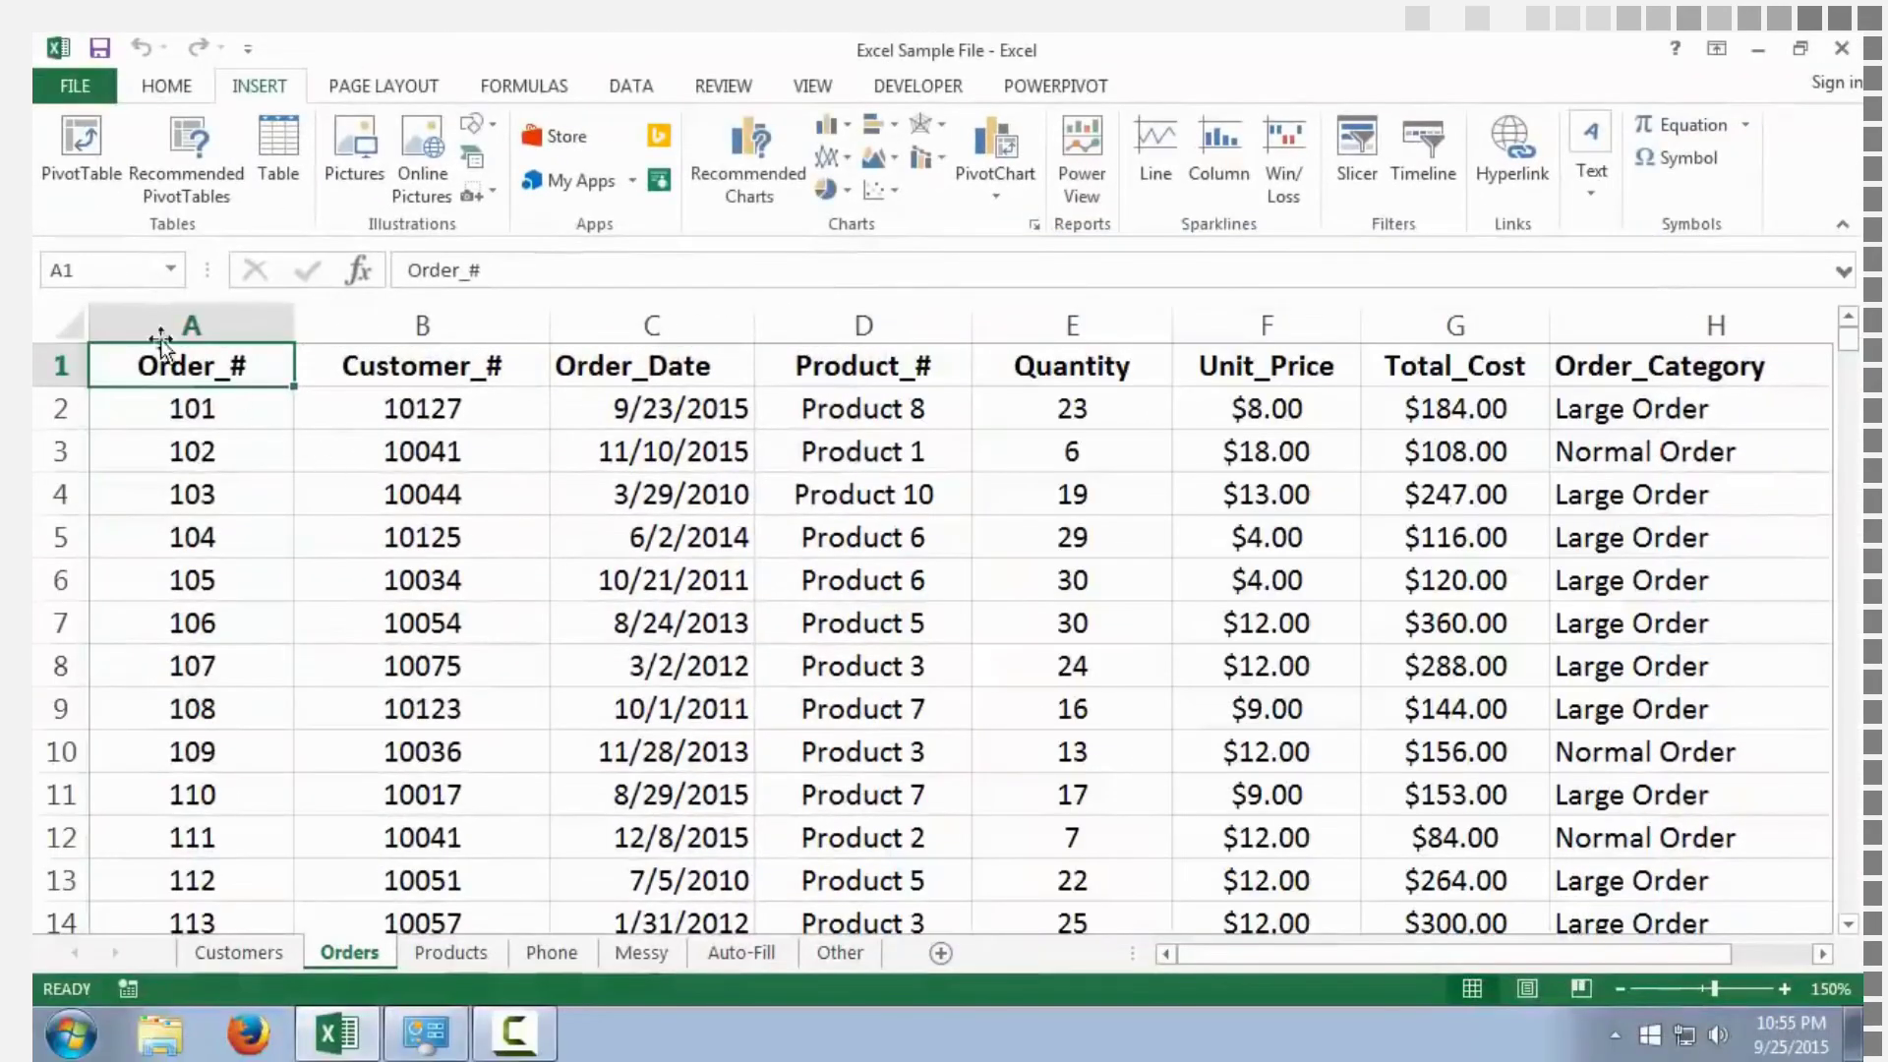
Create a PivotTable from Orders!$A$1:$H$501 on a new worksheet and add the Total_Cost field as a sum
{"action": "left_click", "coordinate": [79, 138]}
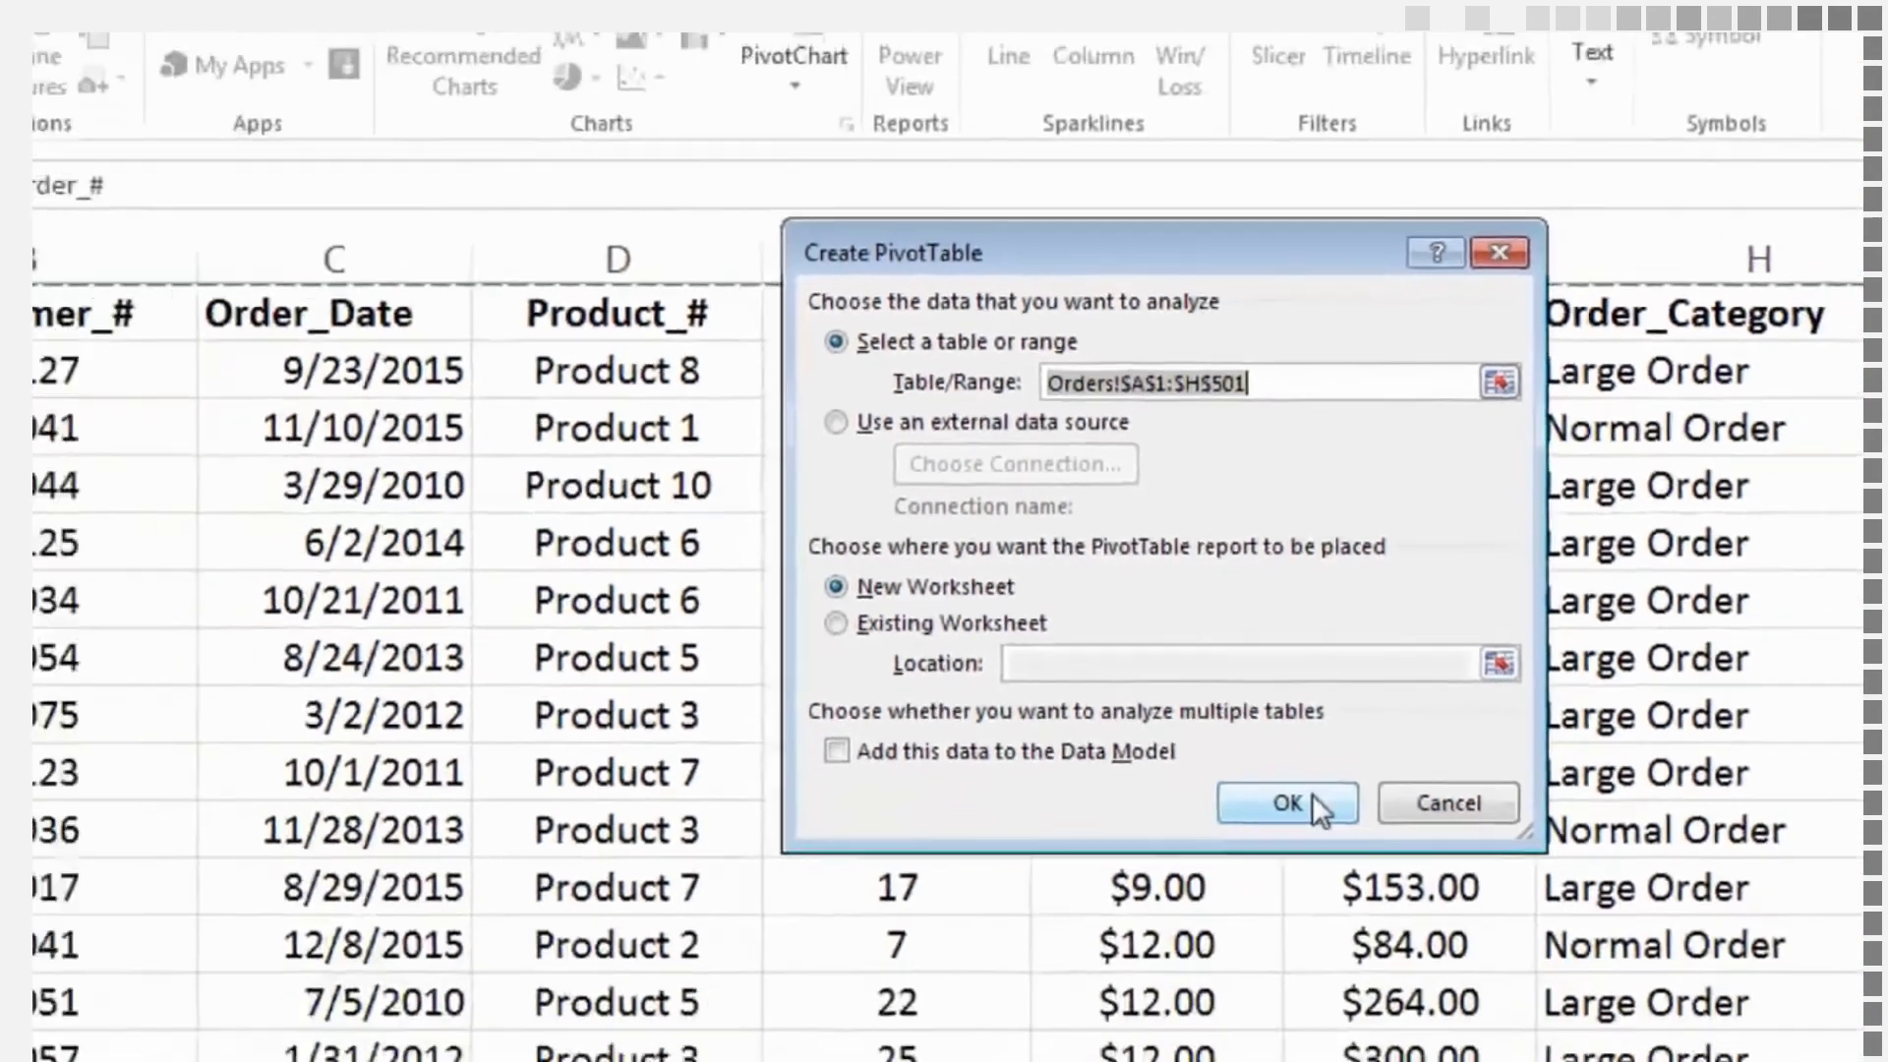
{"action": "left_click", "coordinate": [1196, 915]}
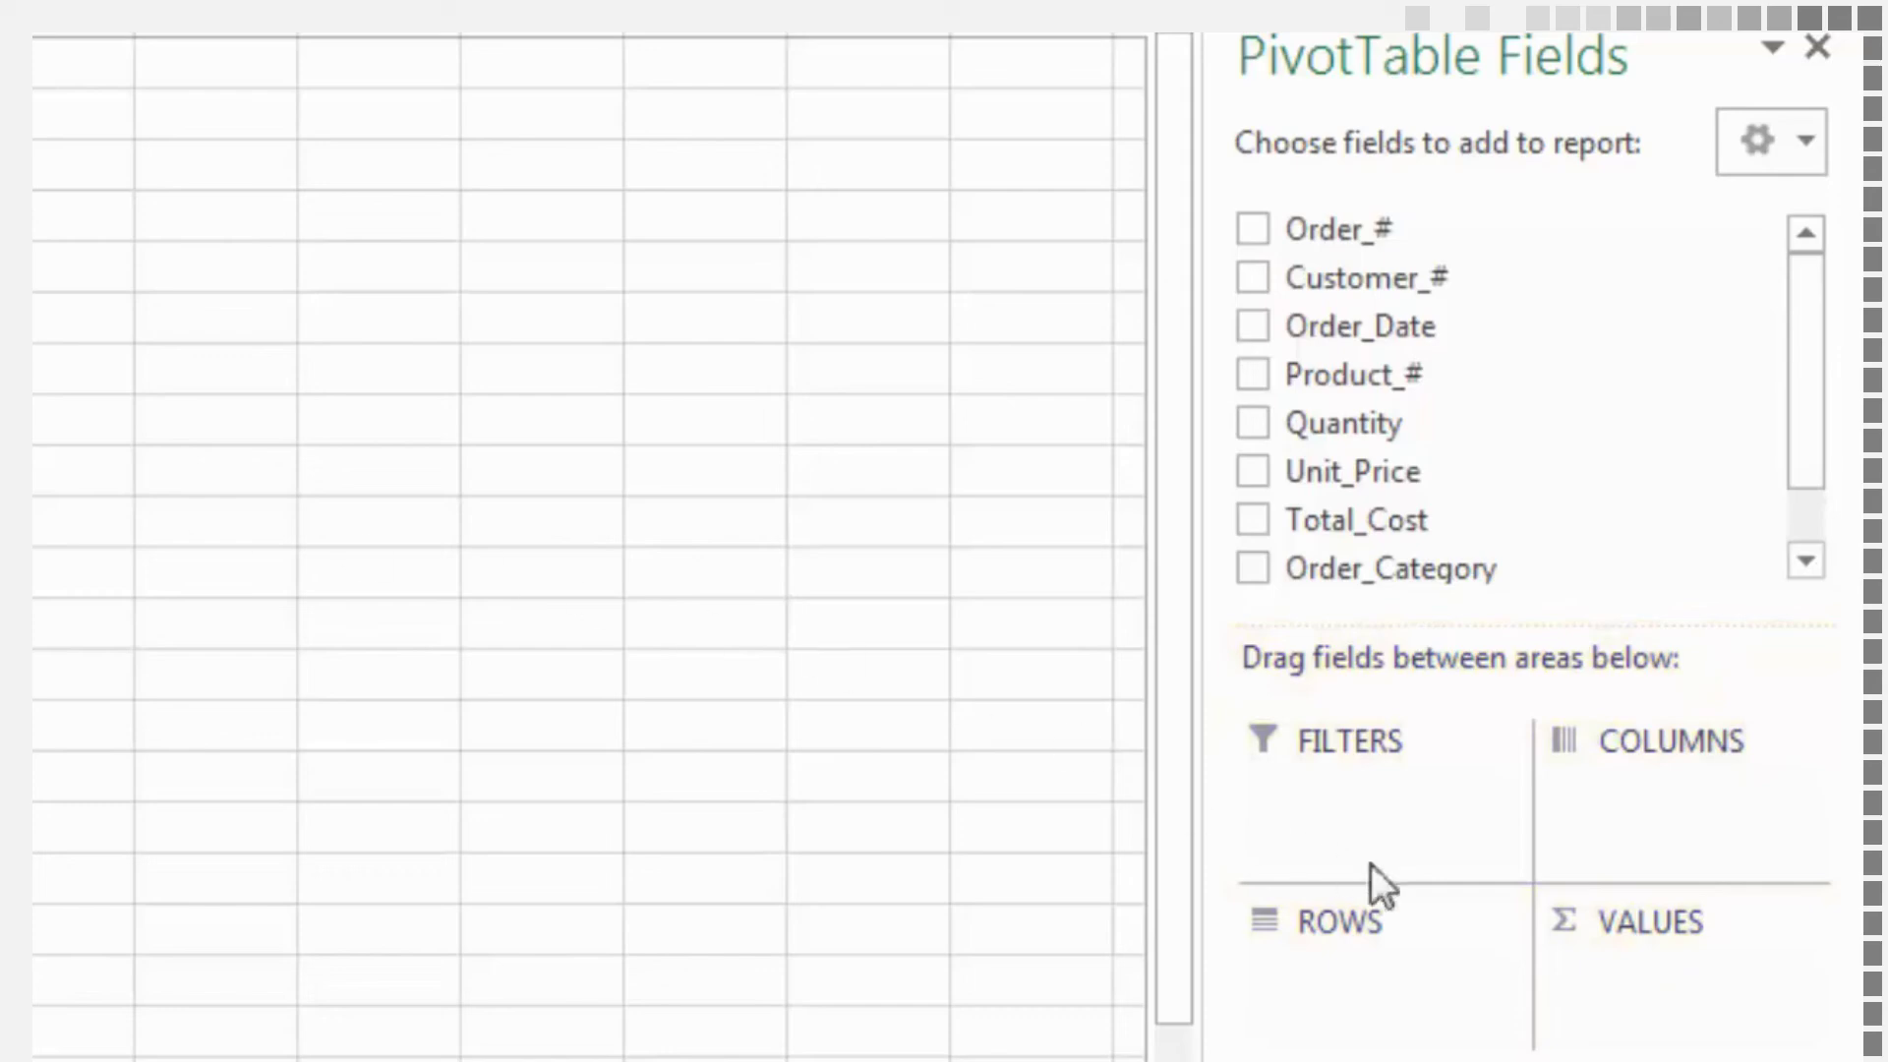
{"action": "scroll", "coordinate": [590, 547], "scroll_direction": "up", "scroll_amount": 2}
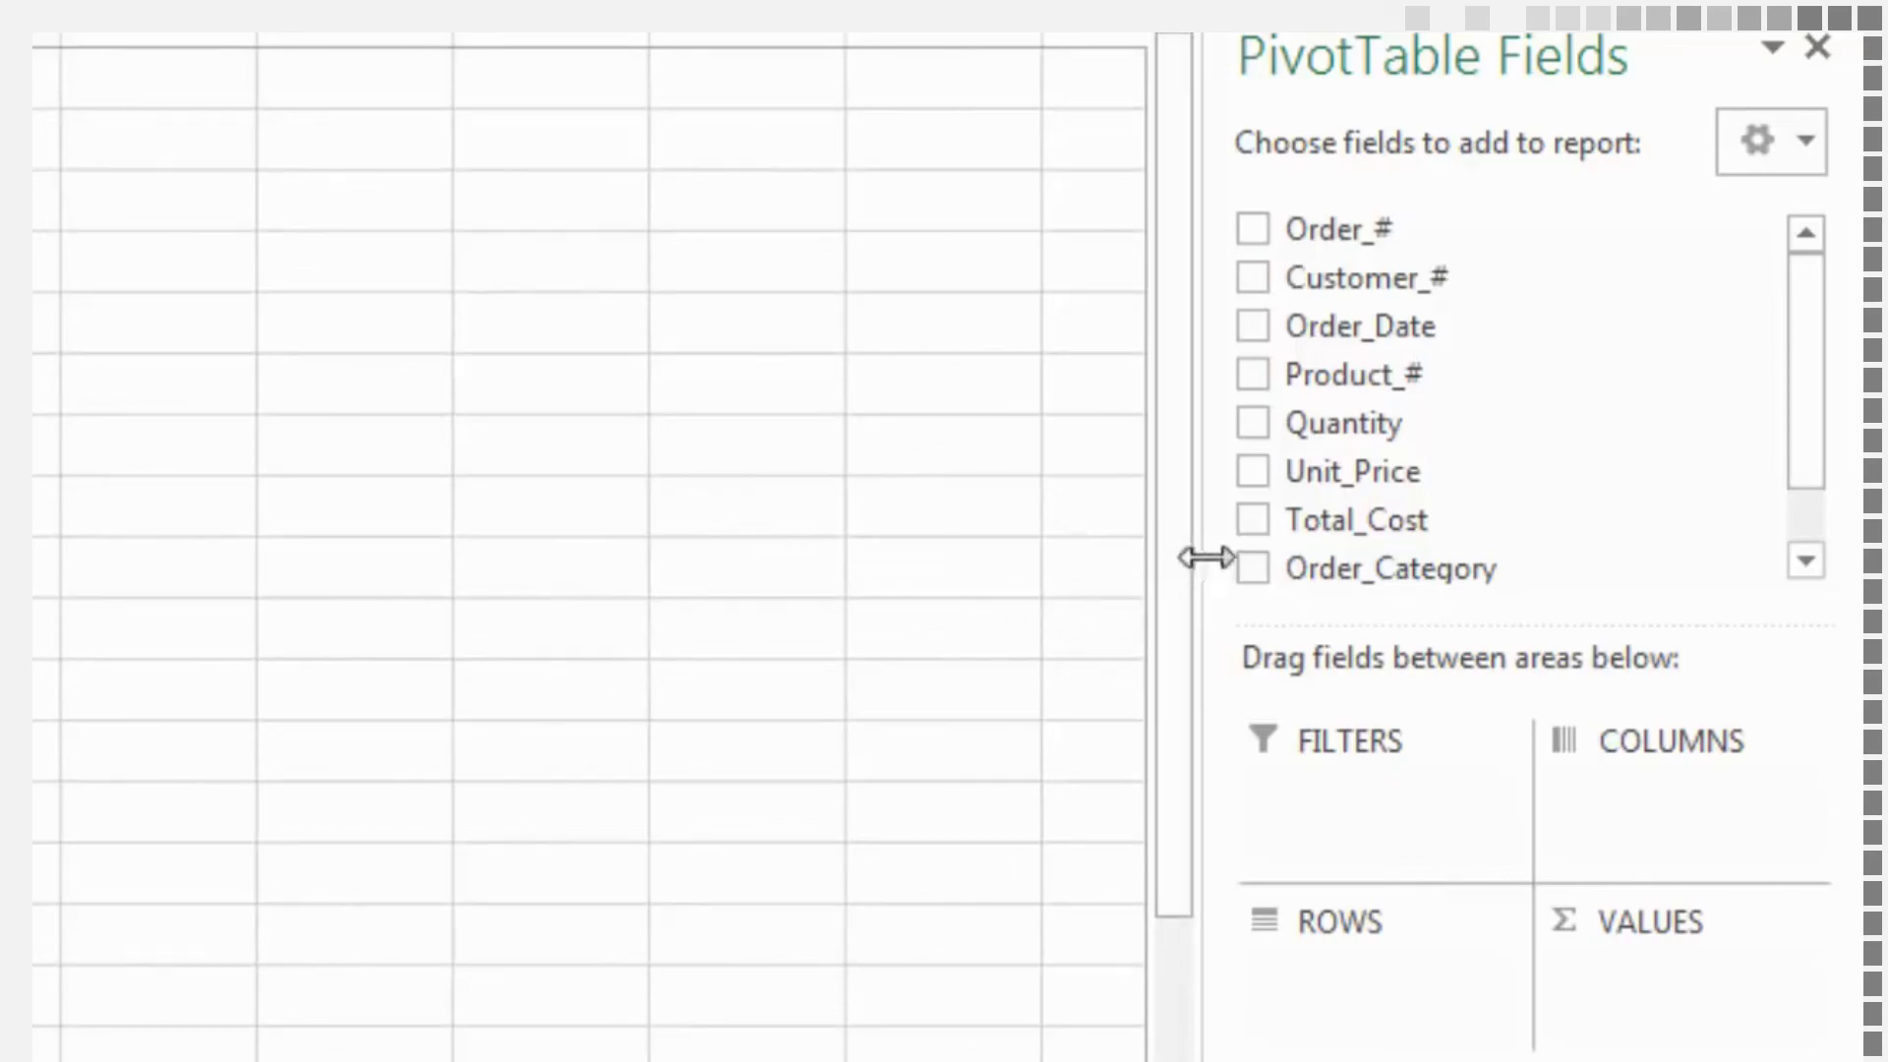
{"action": "left_click", "coordinate": [1254, 521]}
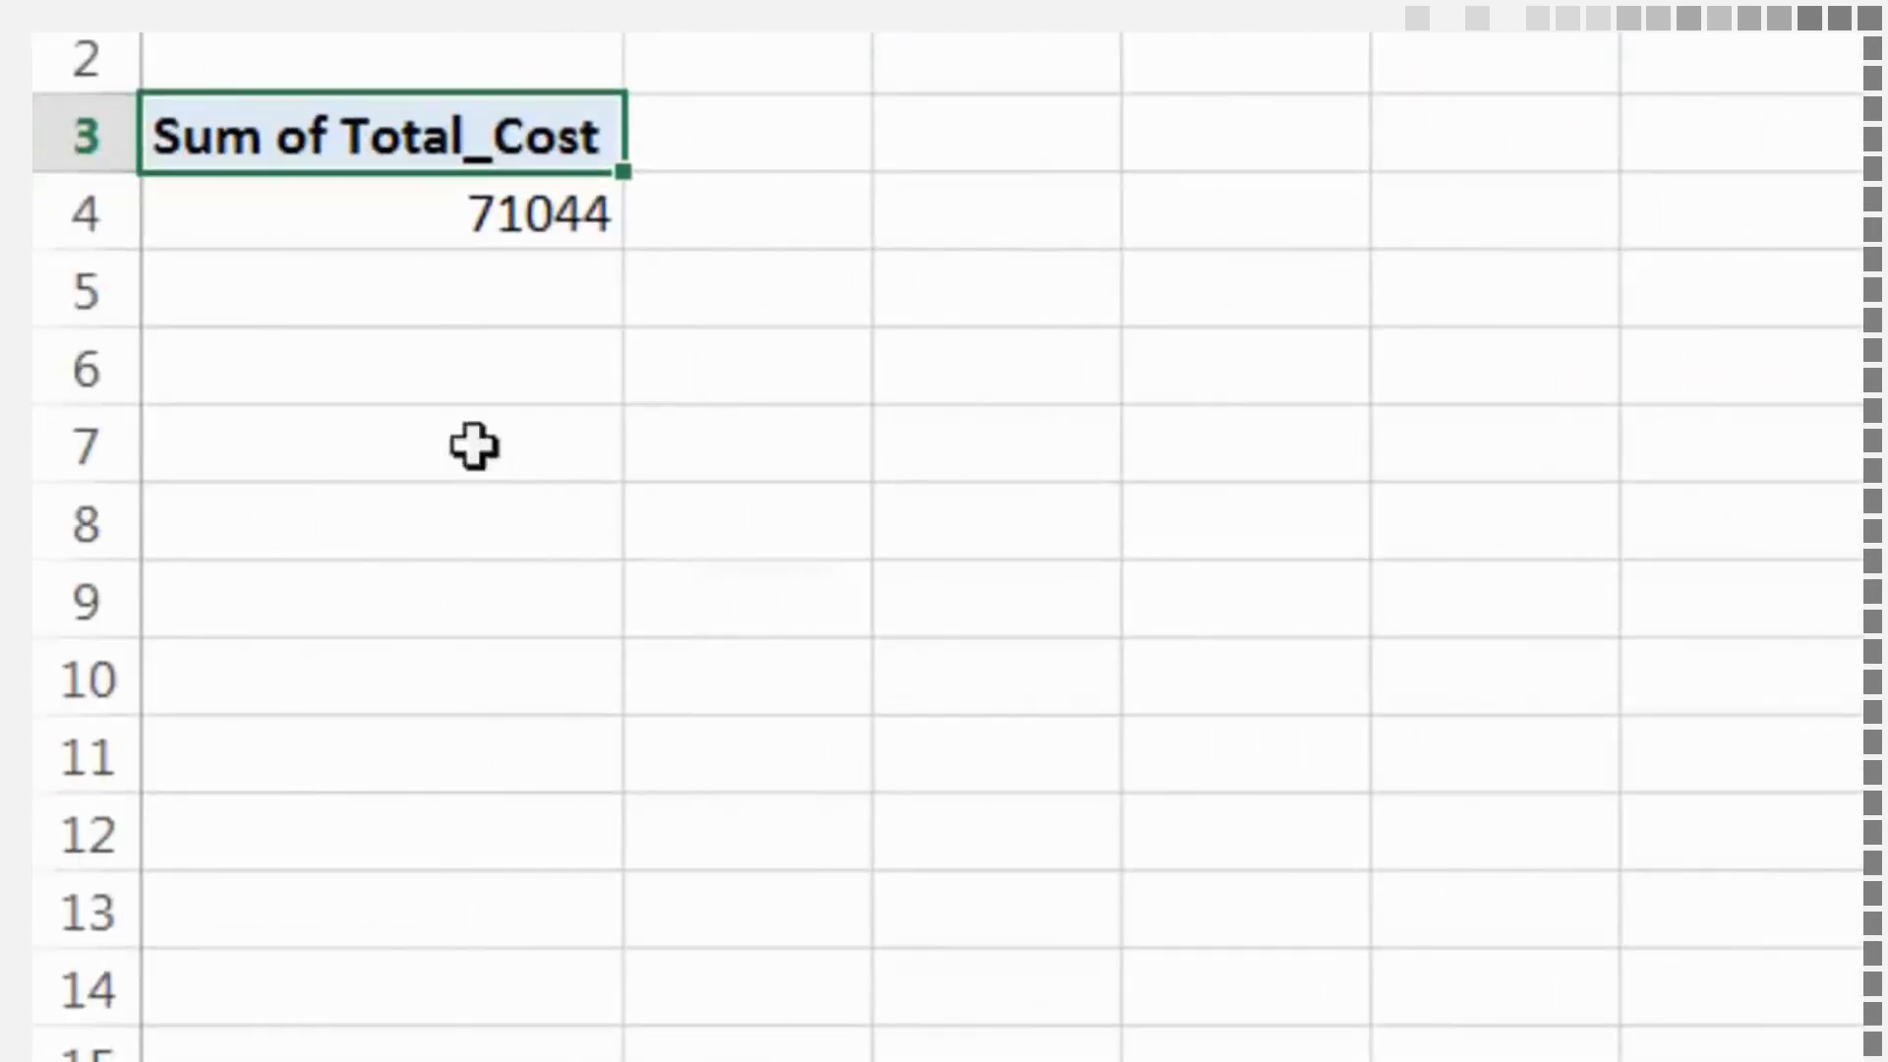
Add Order_Category to the PivotTable's Rows area, try it in the Columns area, and return it to Rows
{"action": "mouse_move", "coordinate": [405, 226]}
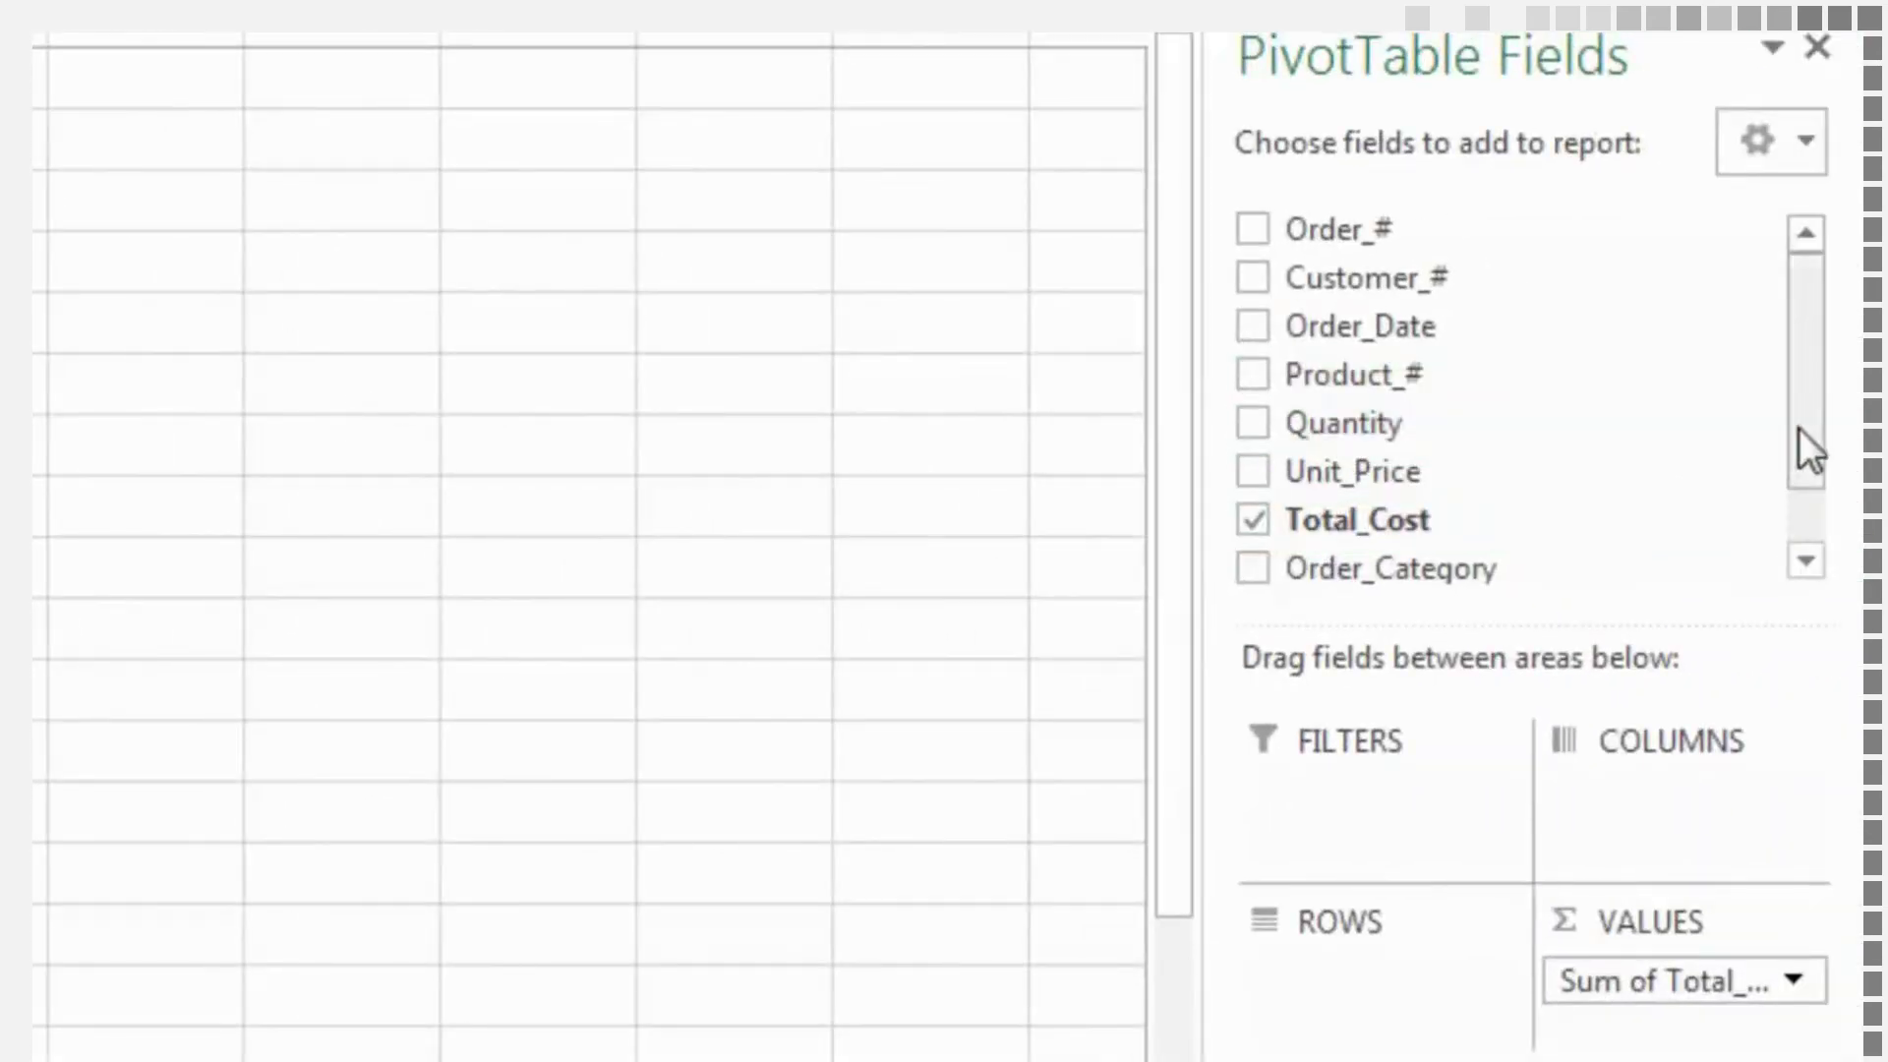
{"action": "left_click_drag", "start_coordinate": [1798, 428], "coordinate": [1798, 518]}
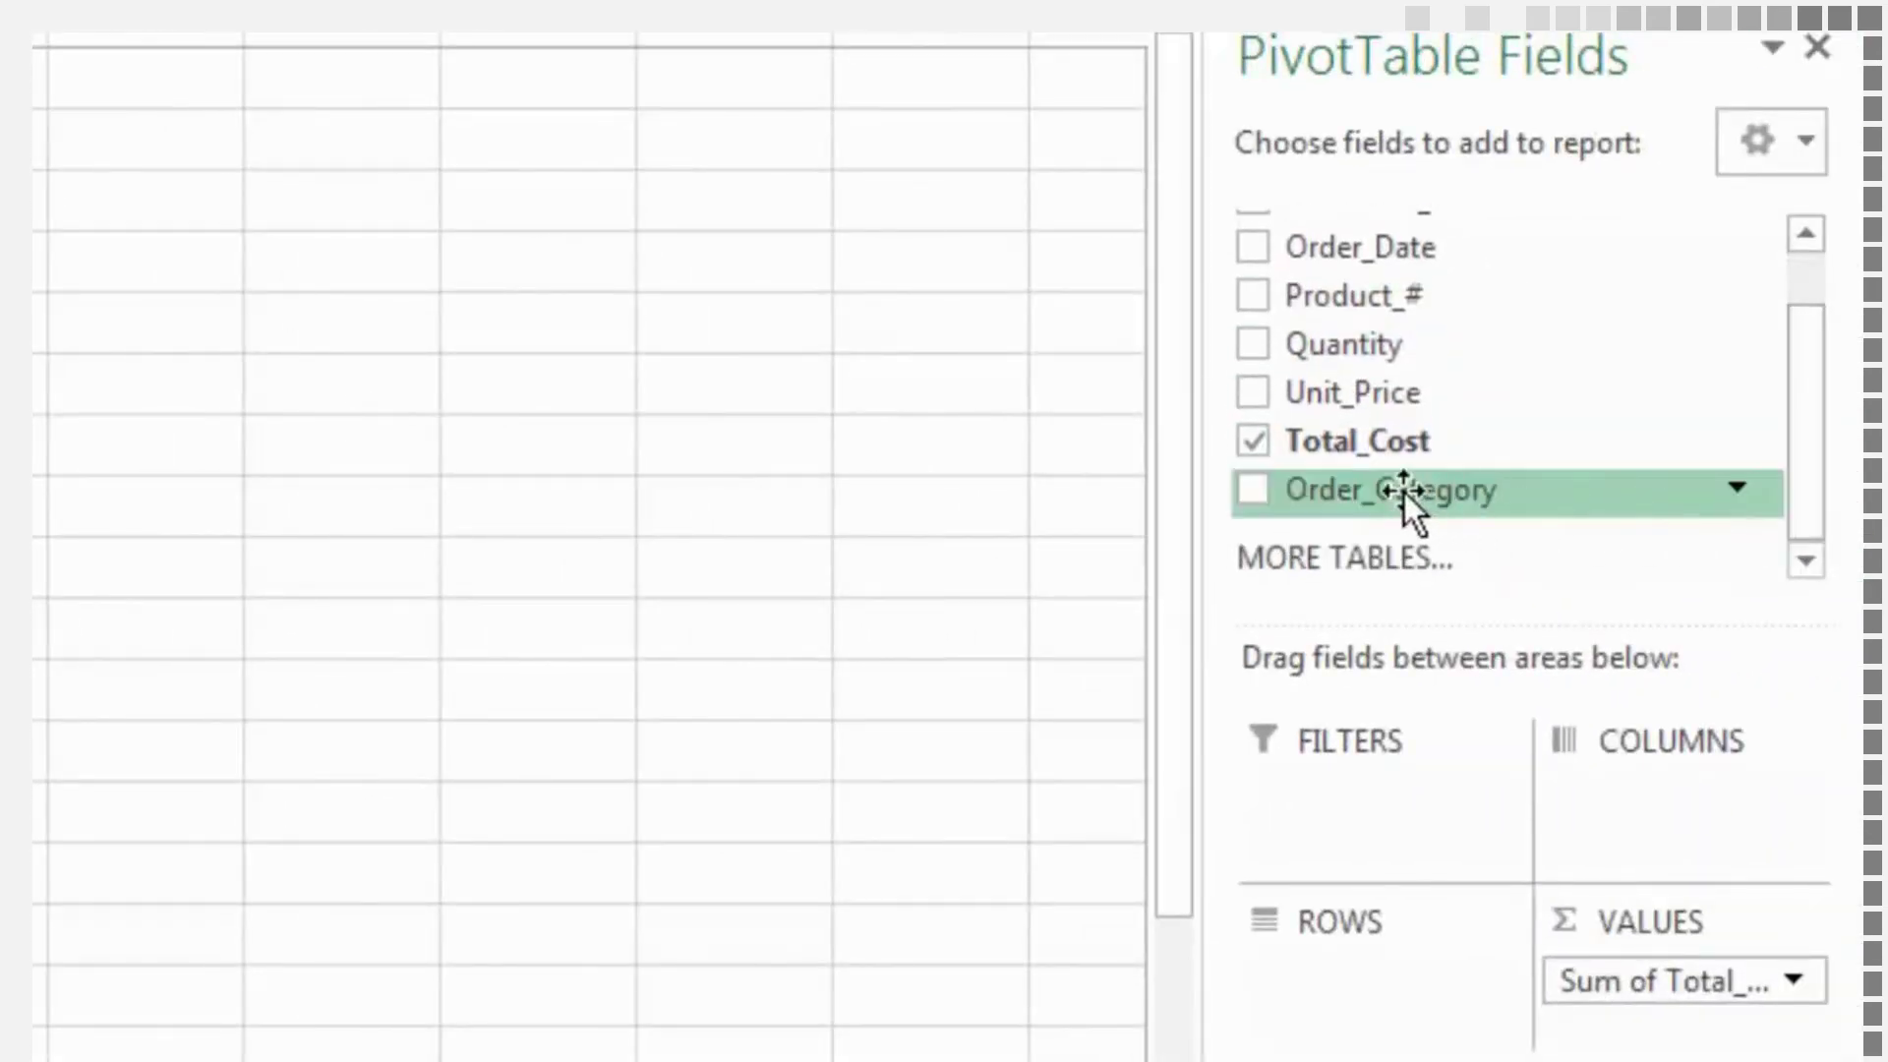
{"action": "left_click_drag", "start_coordinate": [1404, 493], "coordinate": [1371, 985]}
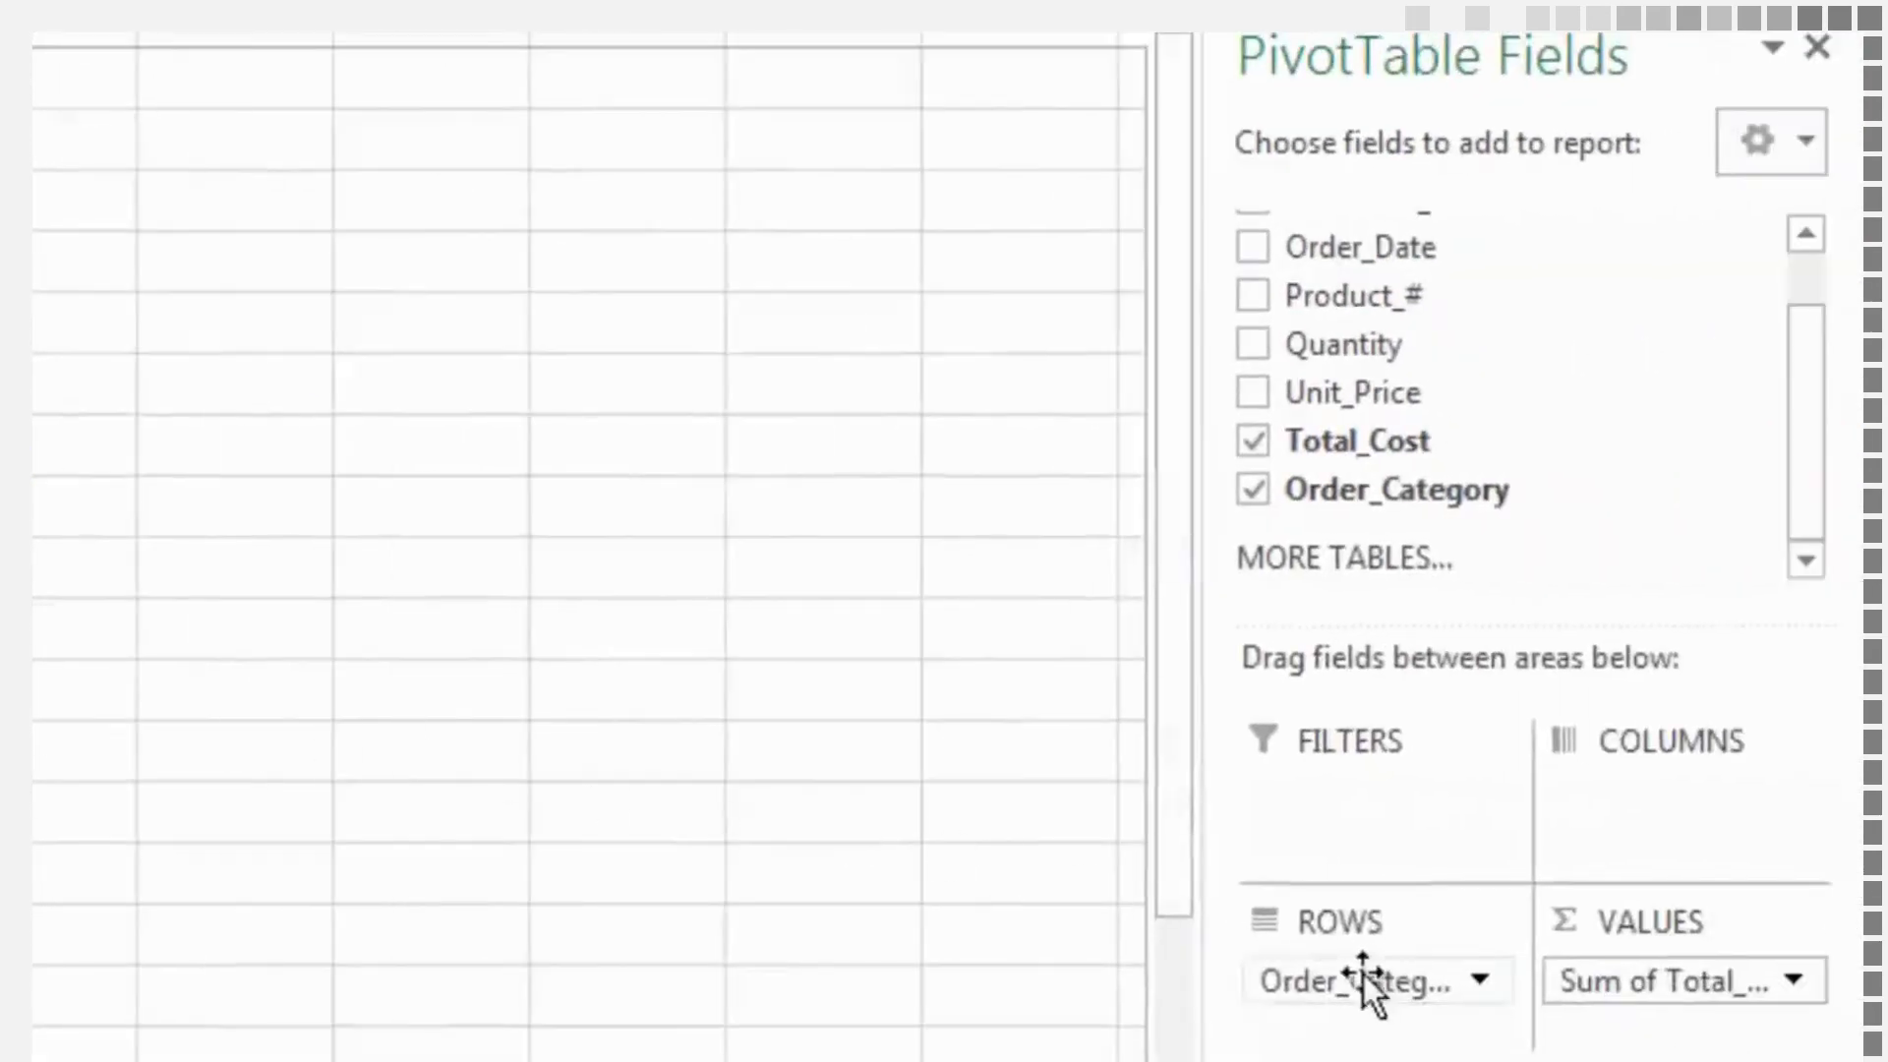
{"action": "left_click_drag", "start_coordinate": [1365, 975], "coordinate": [1649, 824]}
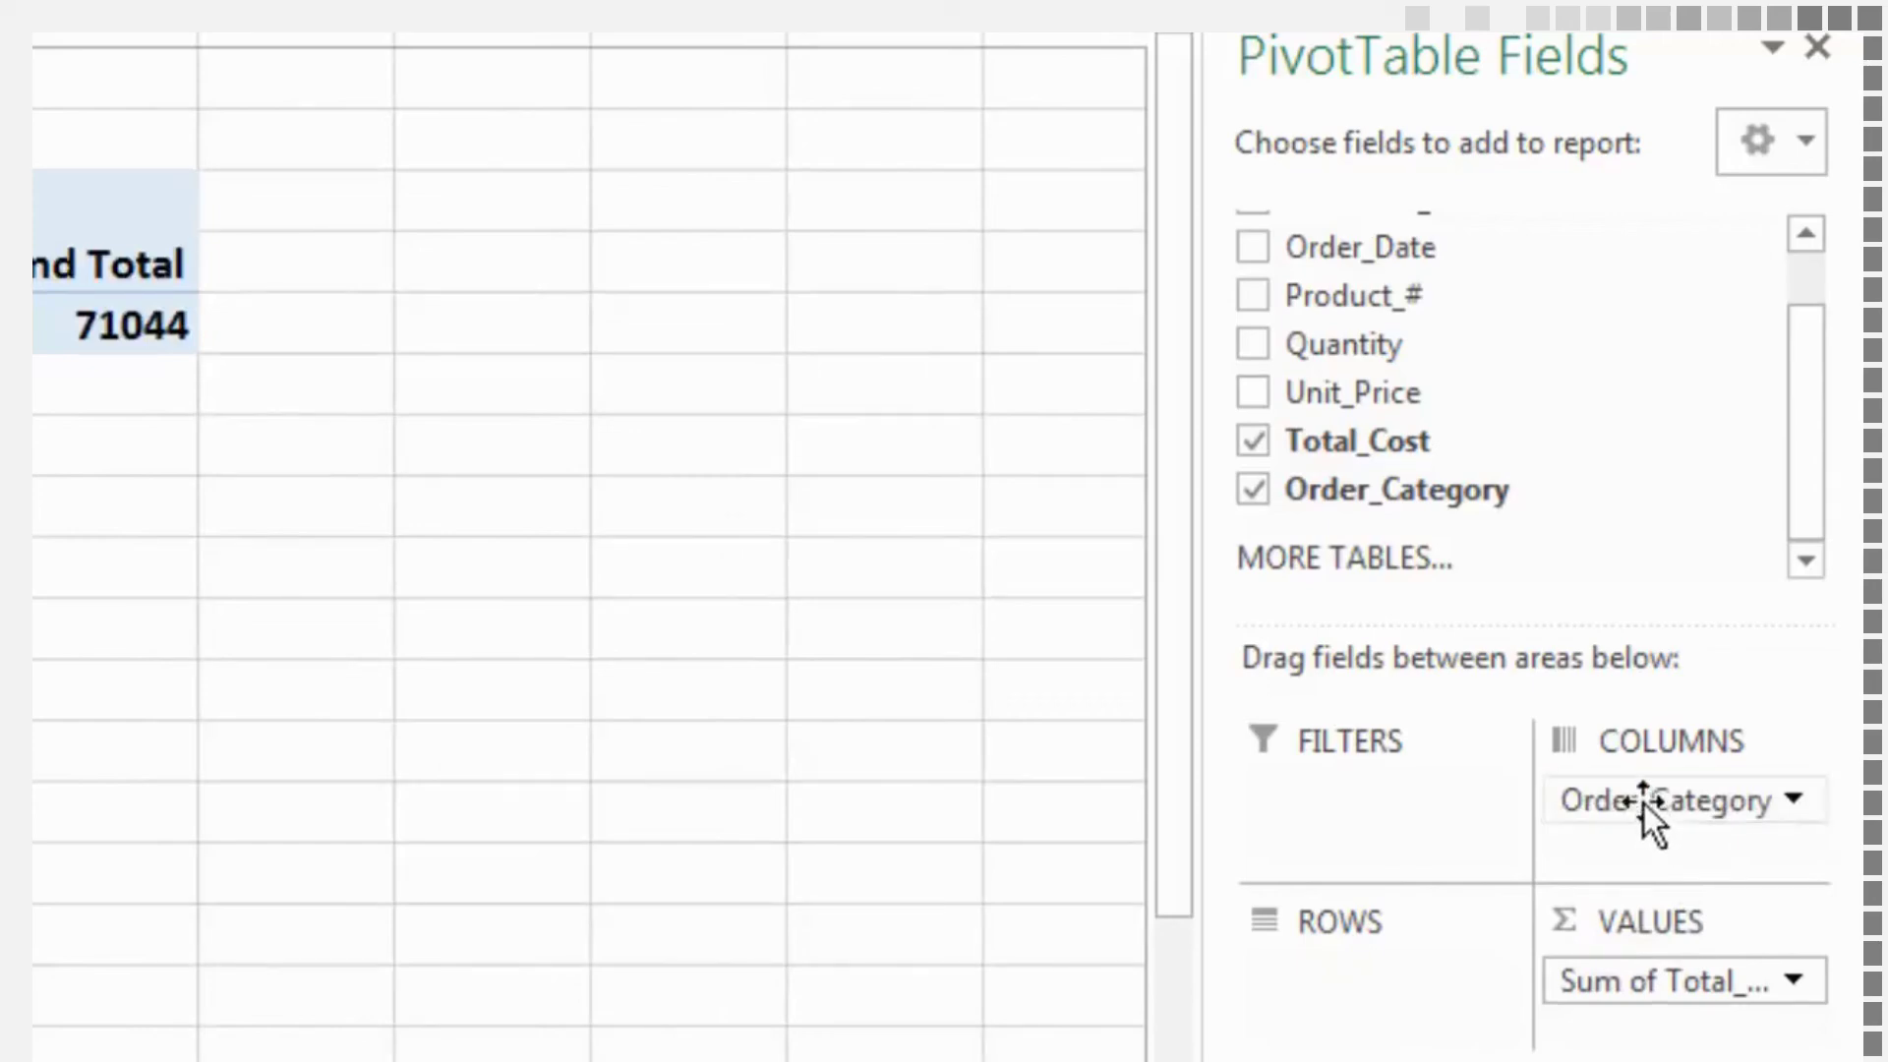
{"action": "left_click_drag", "start_coordinate": [1644, 804], "coordinate": [1361, 972]}
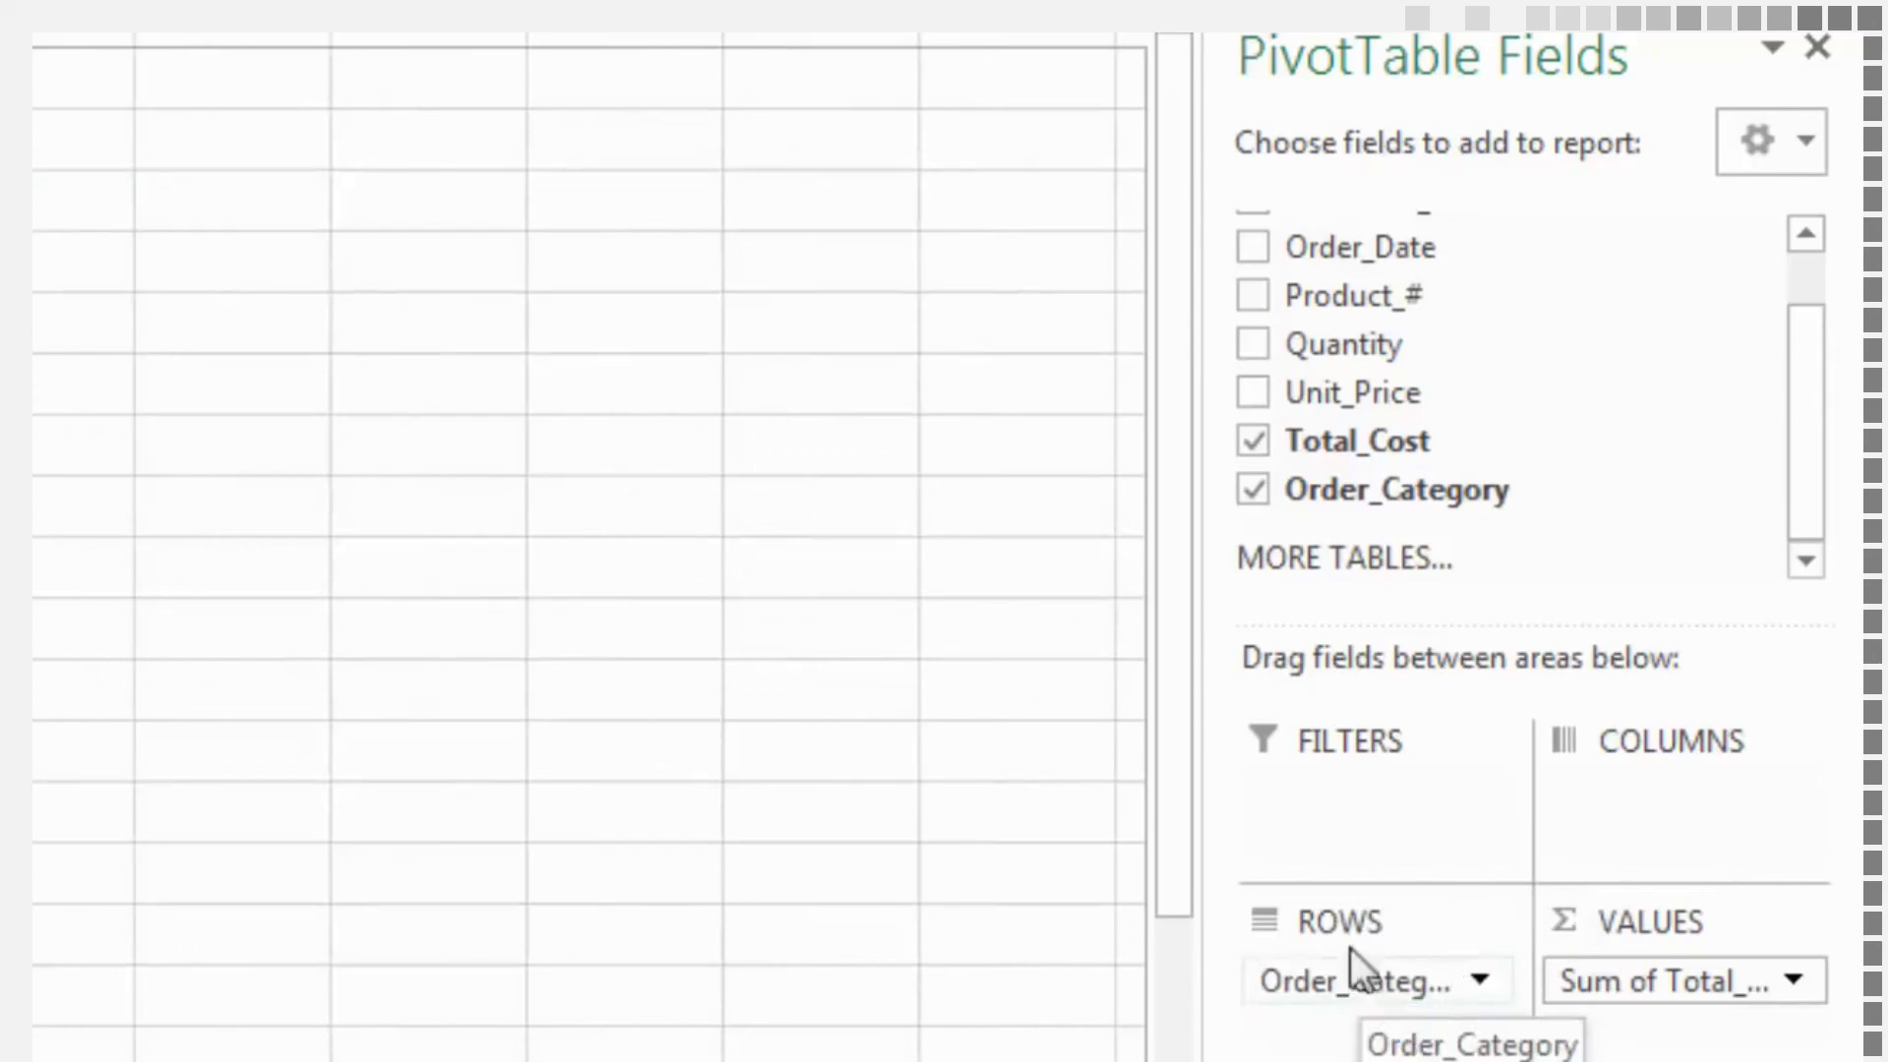
Try Product_# in place of Order_Category in the PivotTable's Rows area, and remove it again
{"action": "left_click", "coordinate": [1255, 489]}
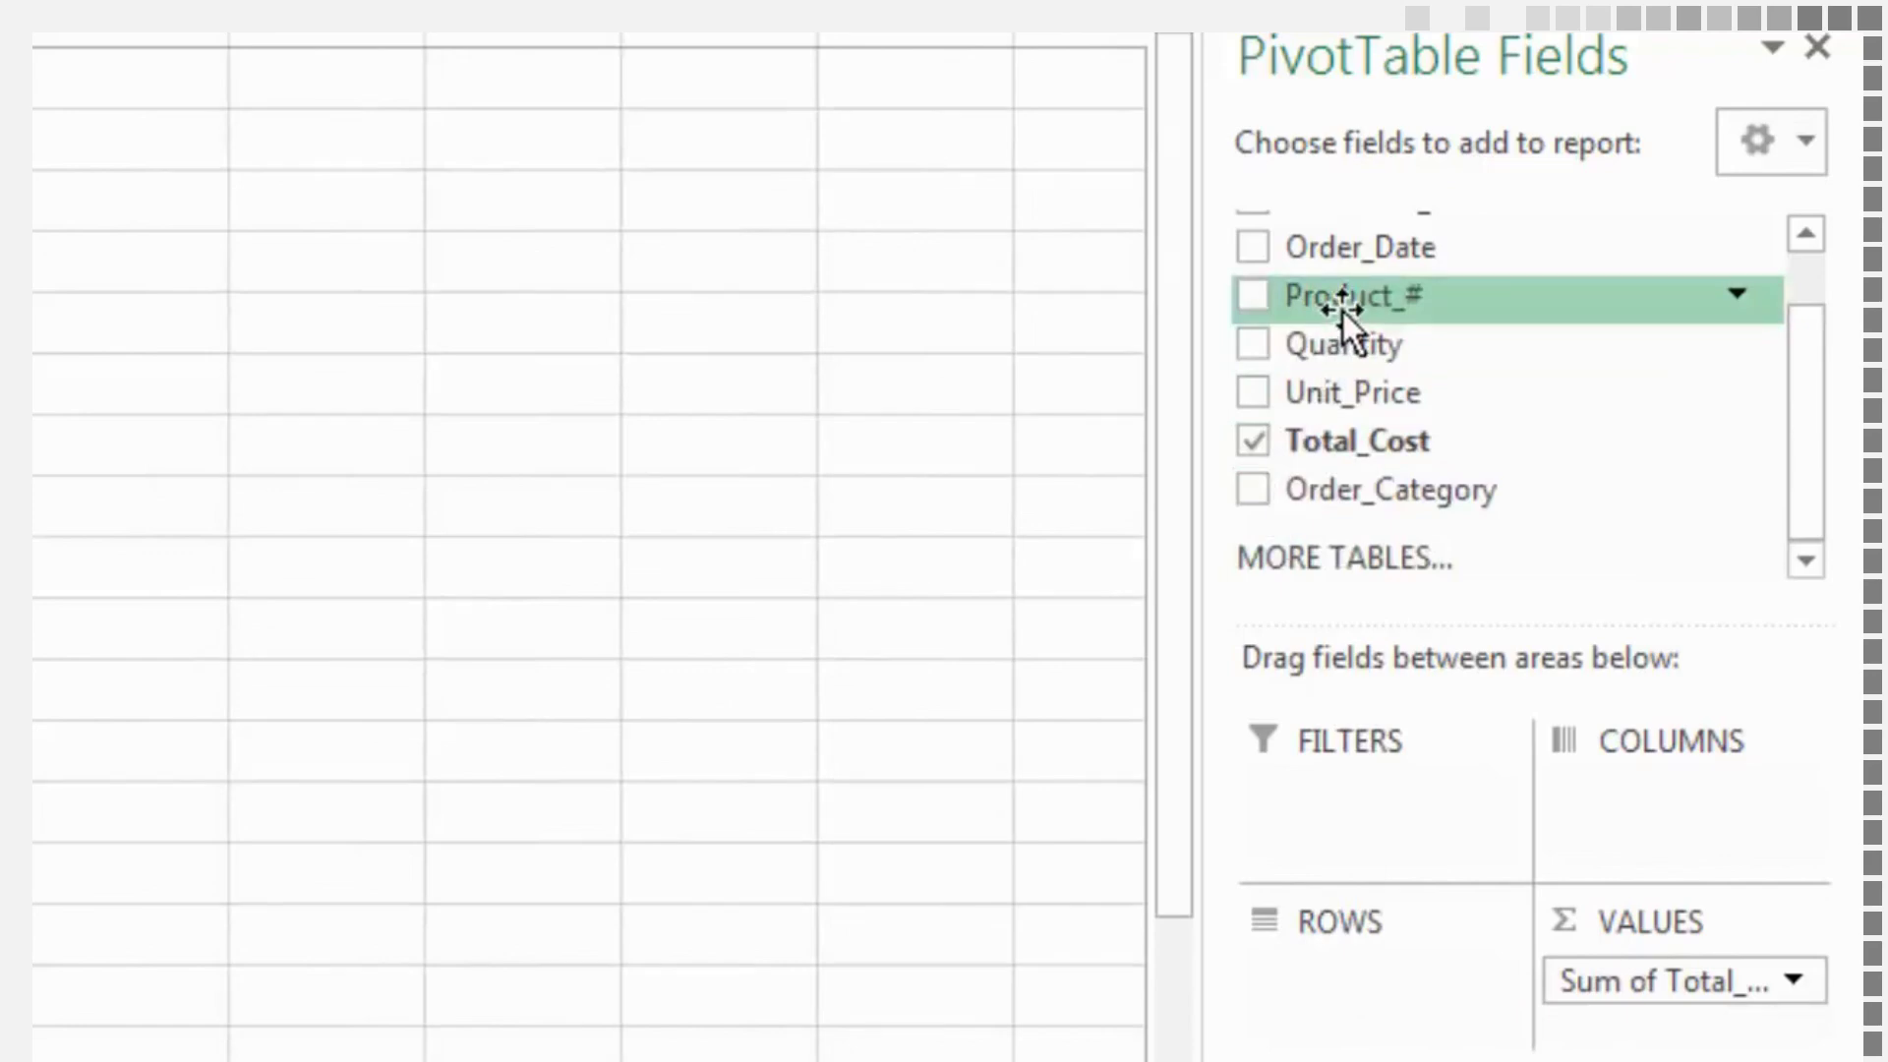
{"action": "left_click_drag", "start_coordinate": [1342, 310], "coordinate": [1322, 981]}
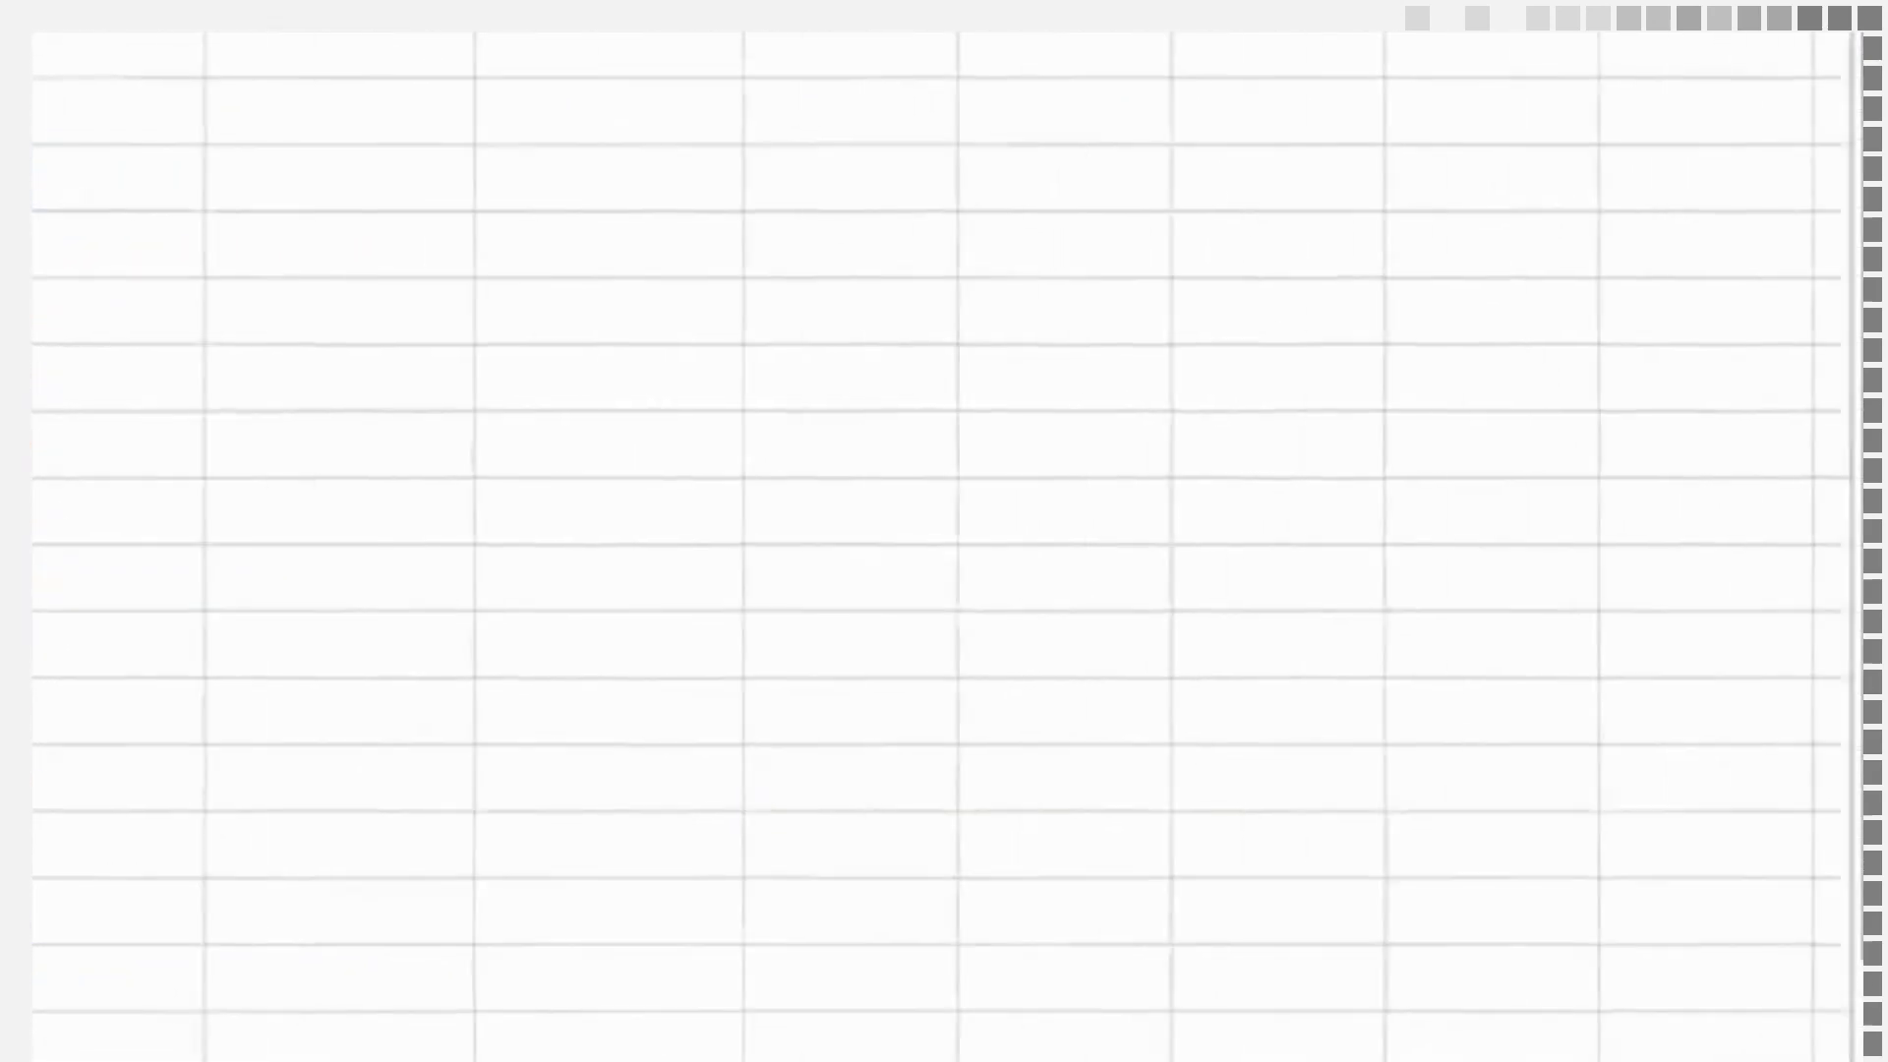
{"action": "left_click", "coordinate": [1255, 295]}
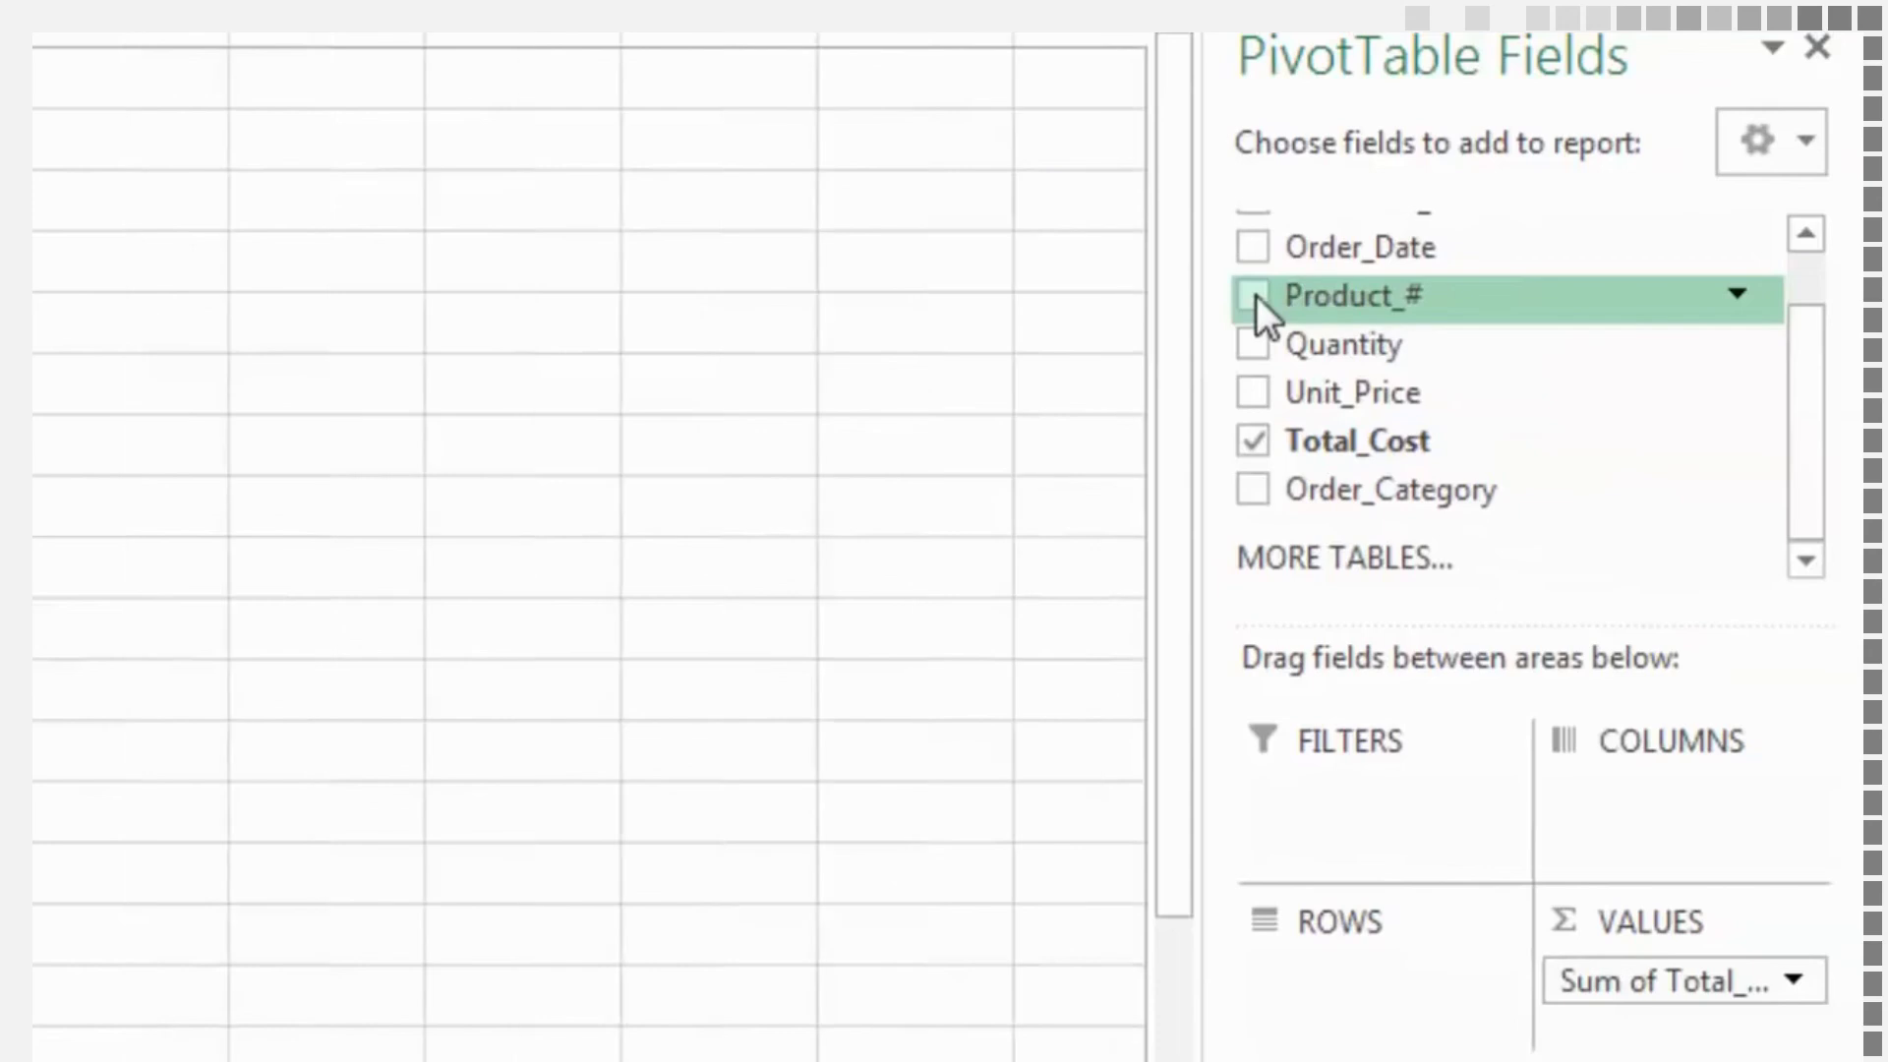
Replace Total_Cost with Quantity as the PivotTable's summed value, and add Product_# nested under Order_Category in Rows
{"action": "left_click", "coordinate": [1251, 443]}
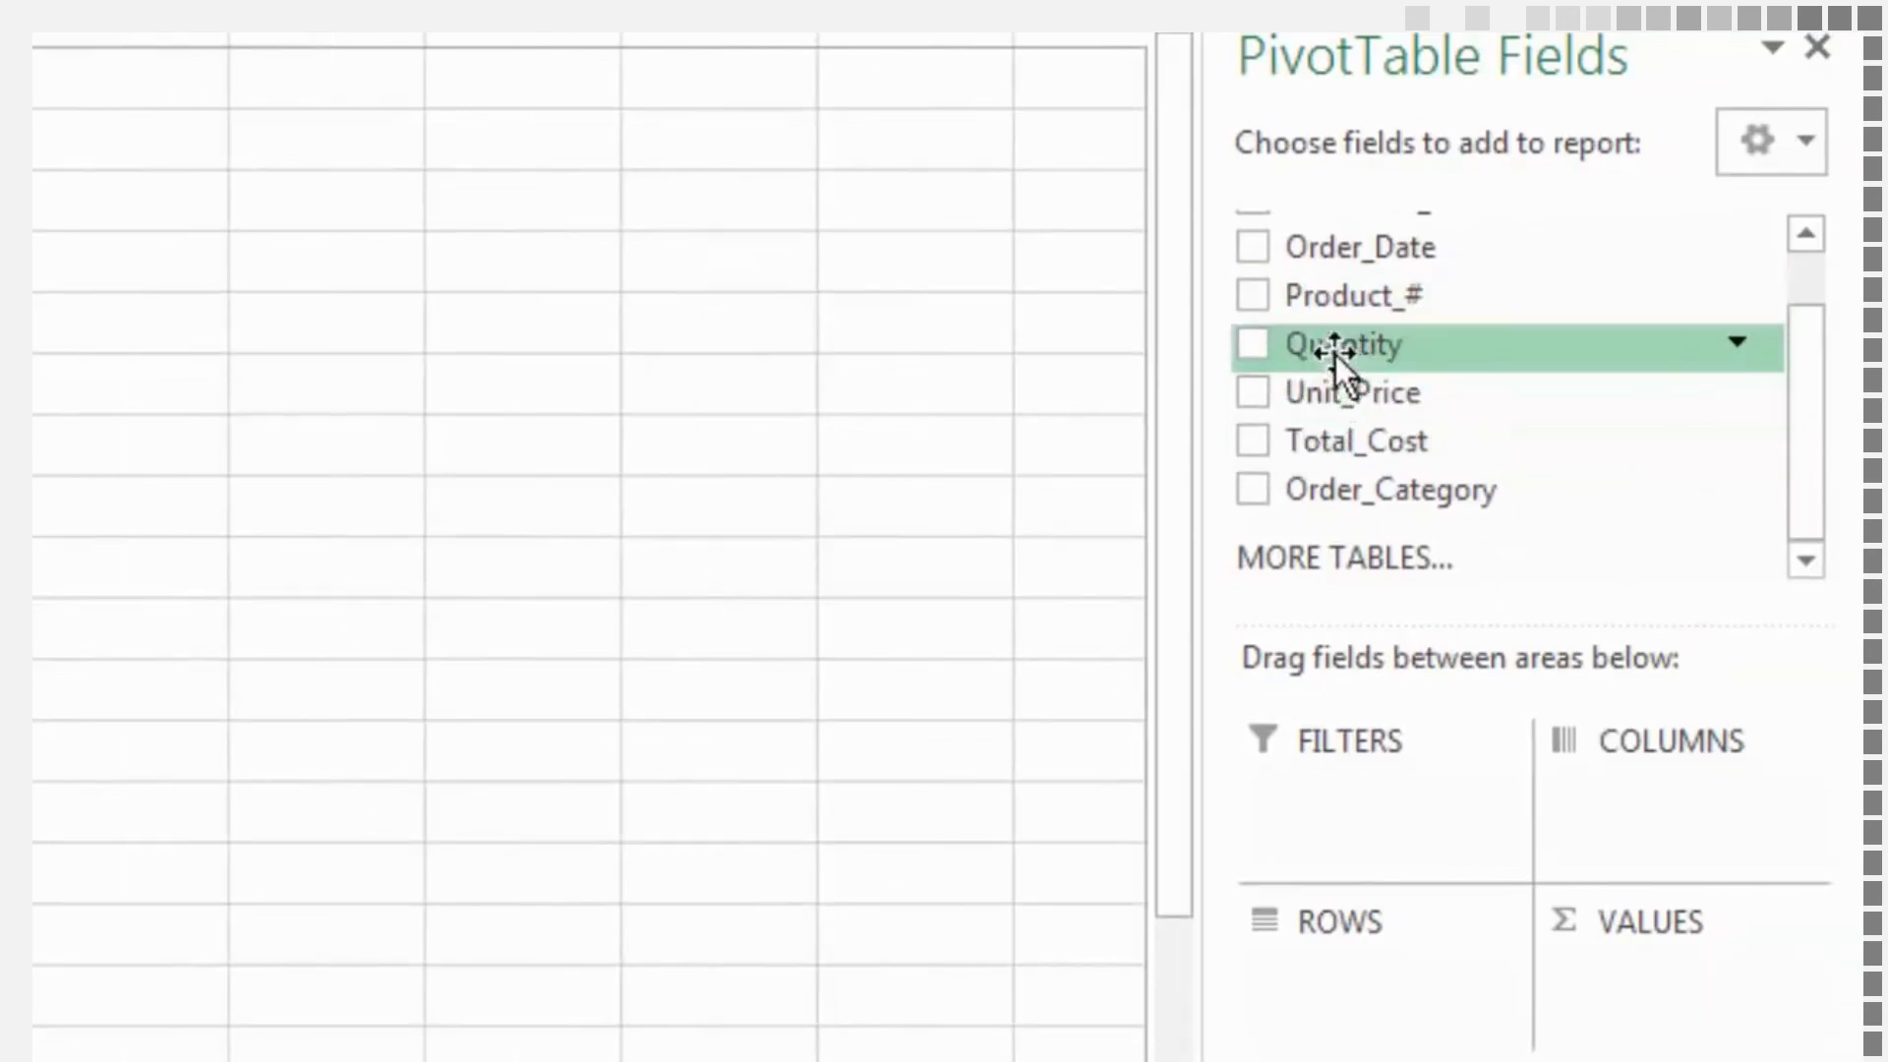
{"action": "left_click", "coordinate": [1249, 345]}
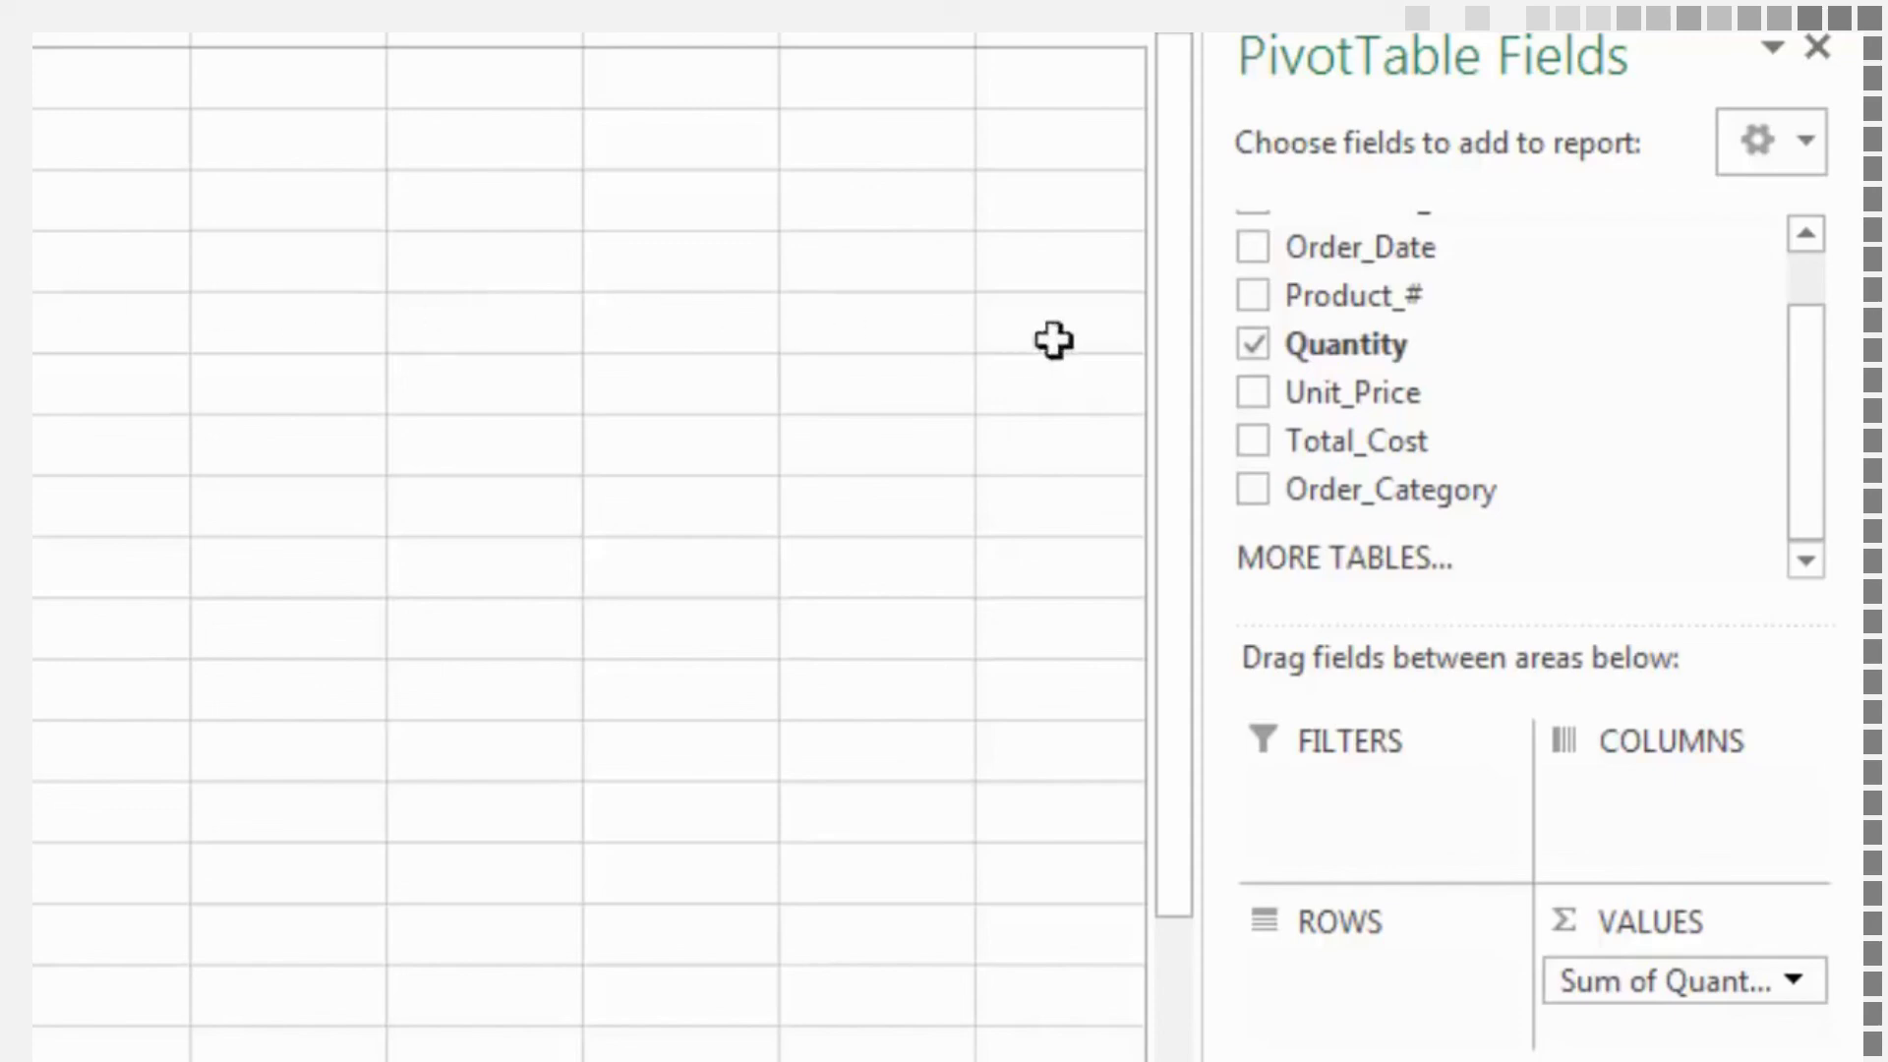
{"action": "left_click_drag", "start_coordinate": [1314, 307], "coordinate": [1337, 975]}
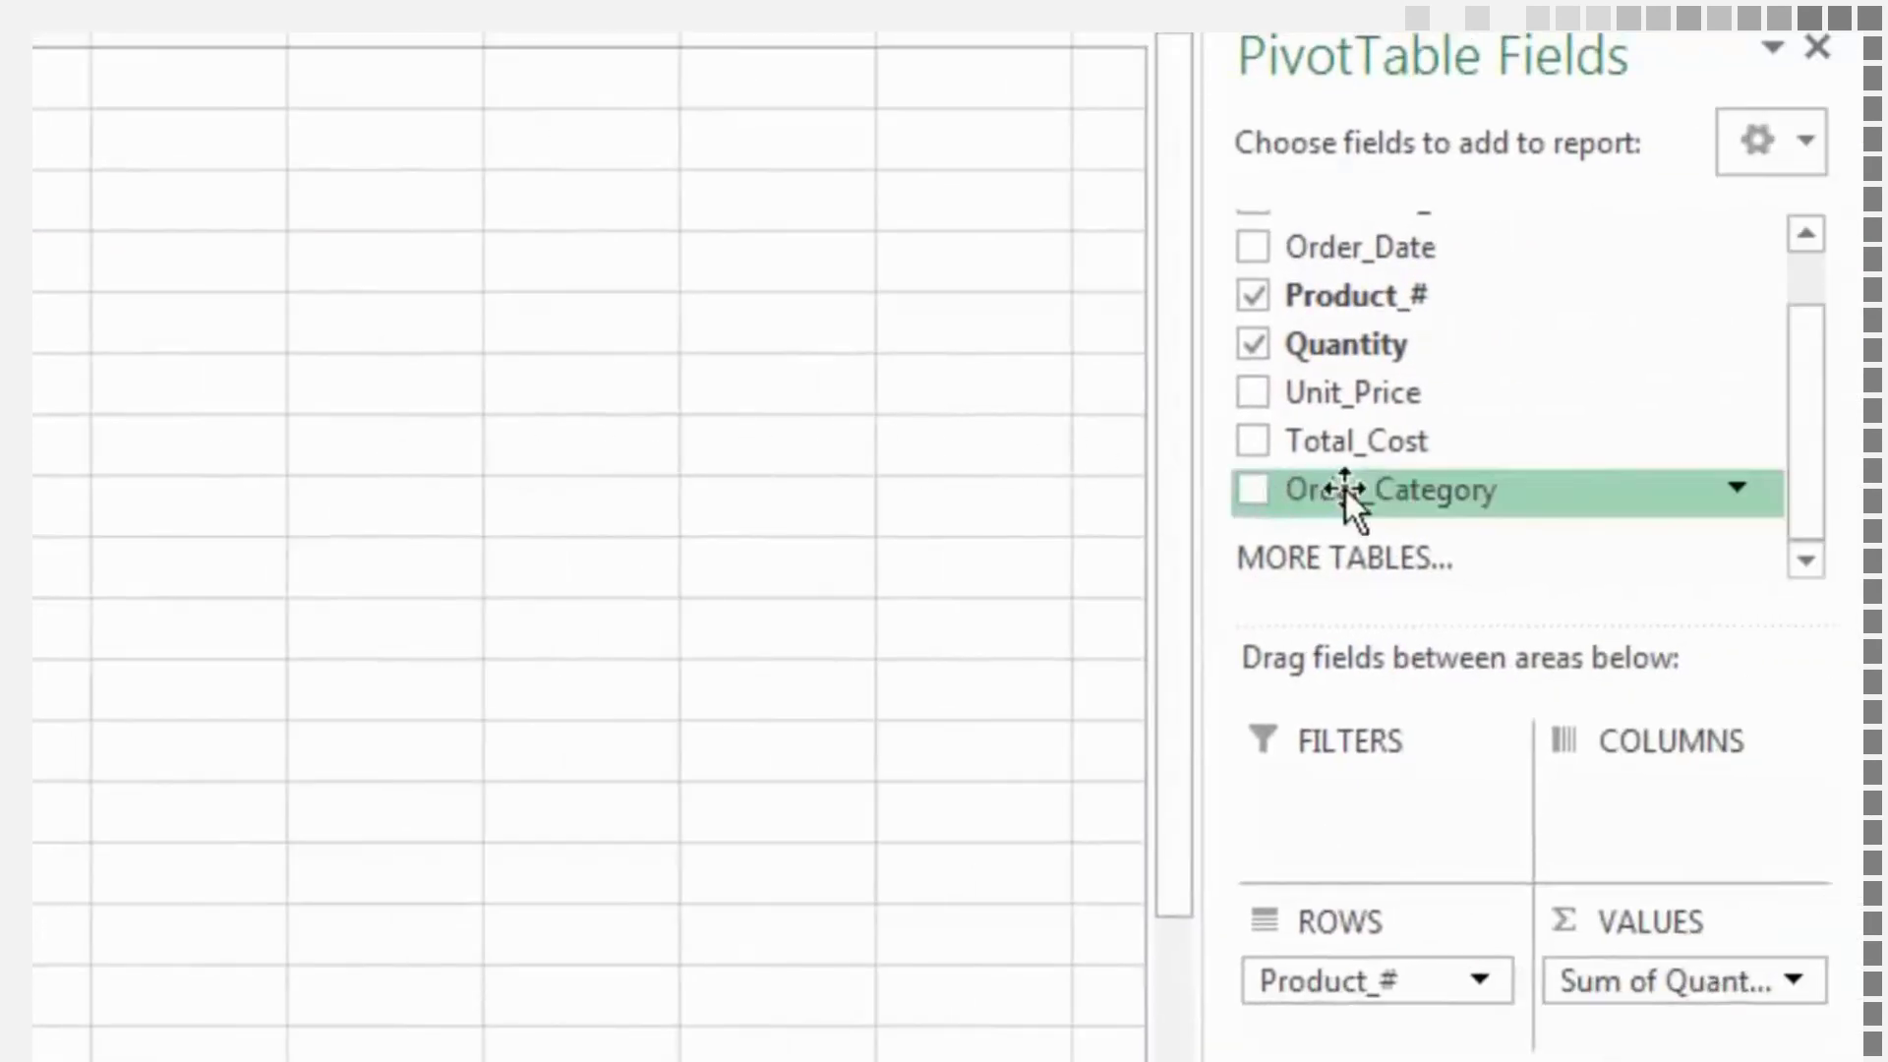
{"action": "left_click_drag", "start_coordinate": [1346, 489], "coordinate": [1353, 954]}
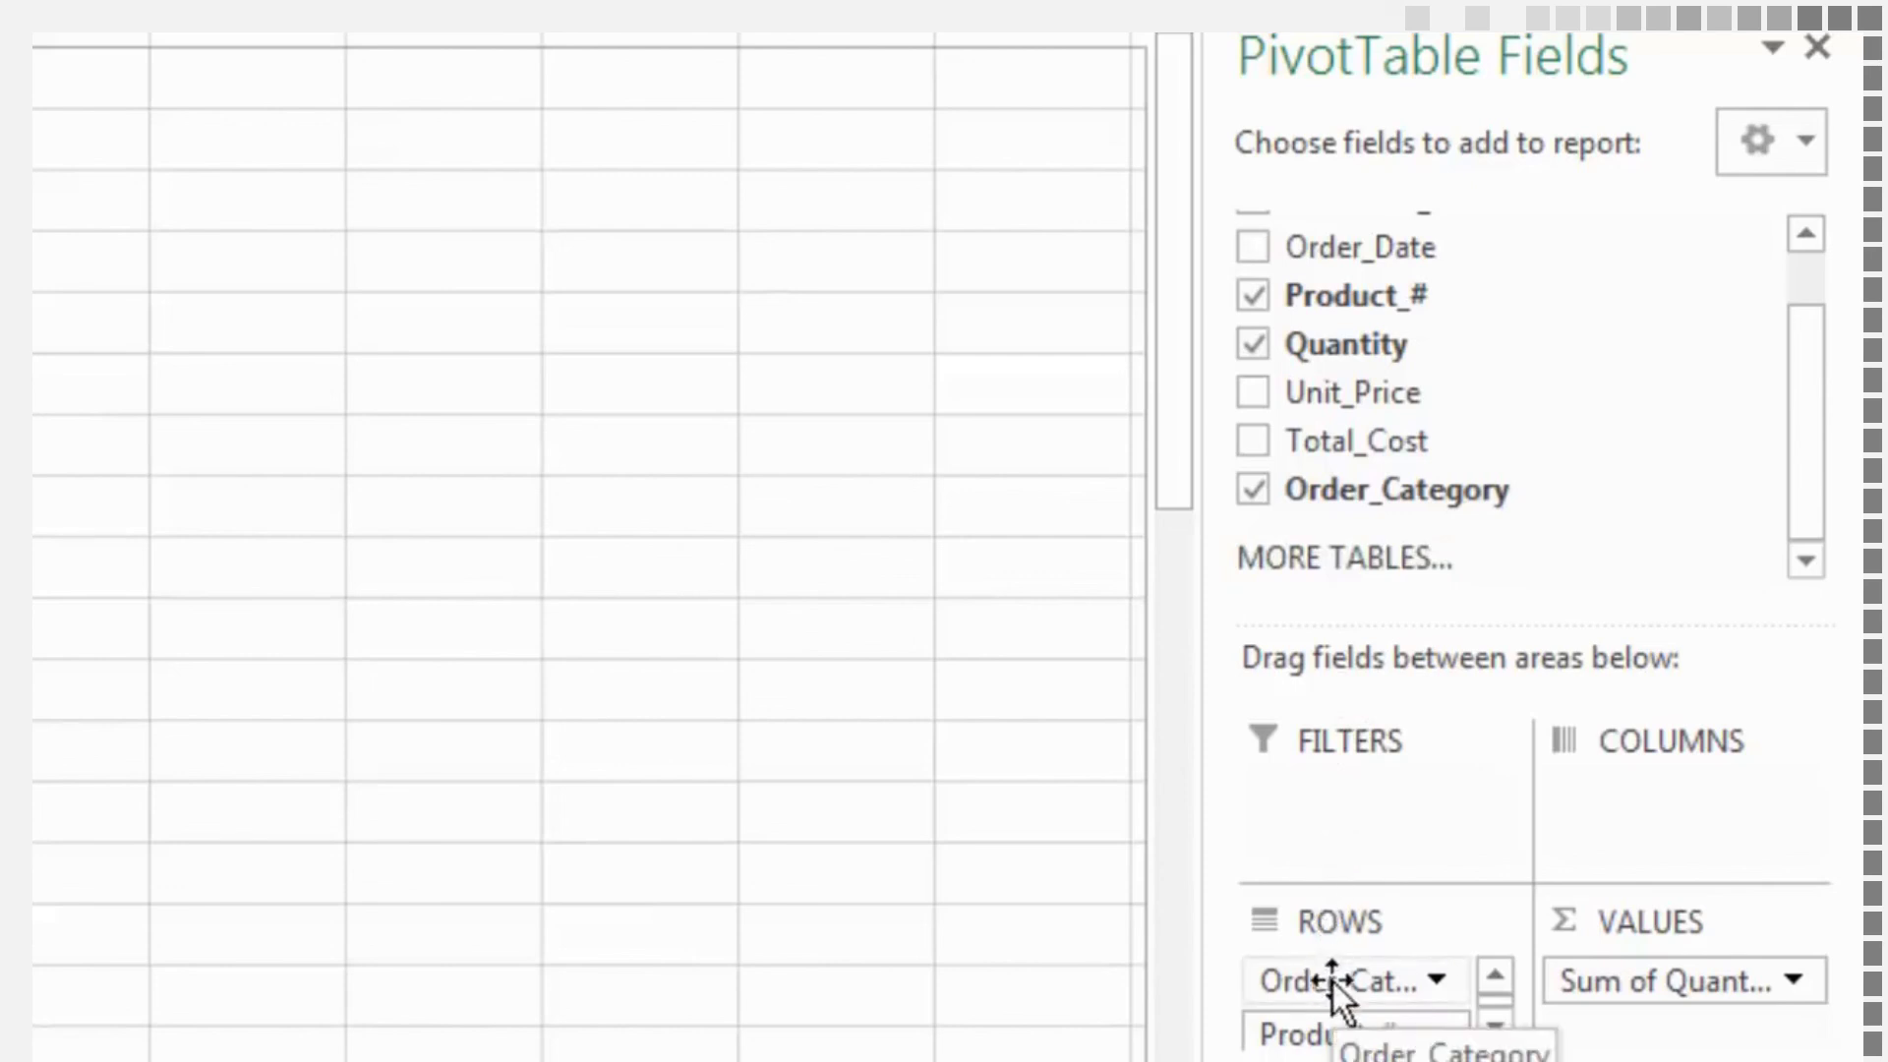
Try Order_Category in the PivotTable's Columns area, and move it on to the Filters area
{"action": "left_click_drag", "start_coordinate": [1332, 982], "coordinate": [1643, 799]}
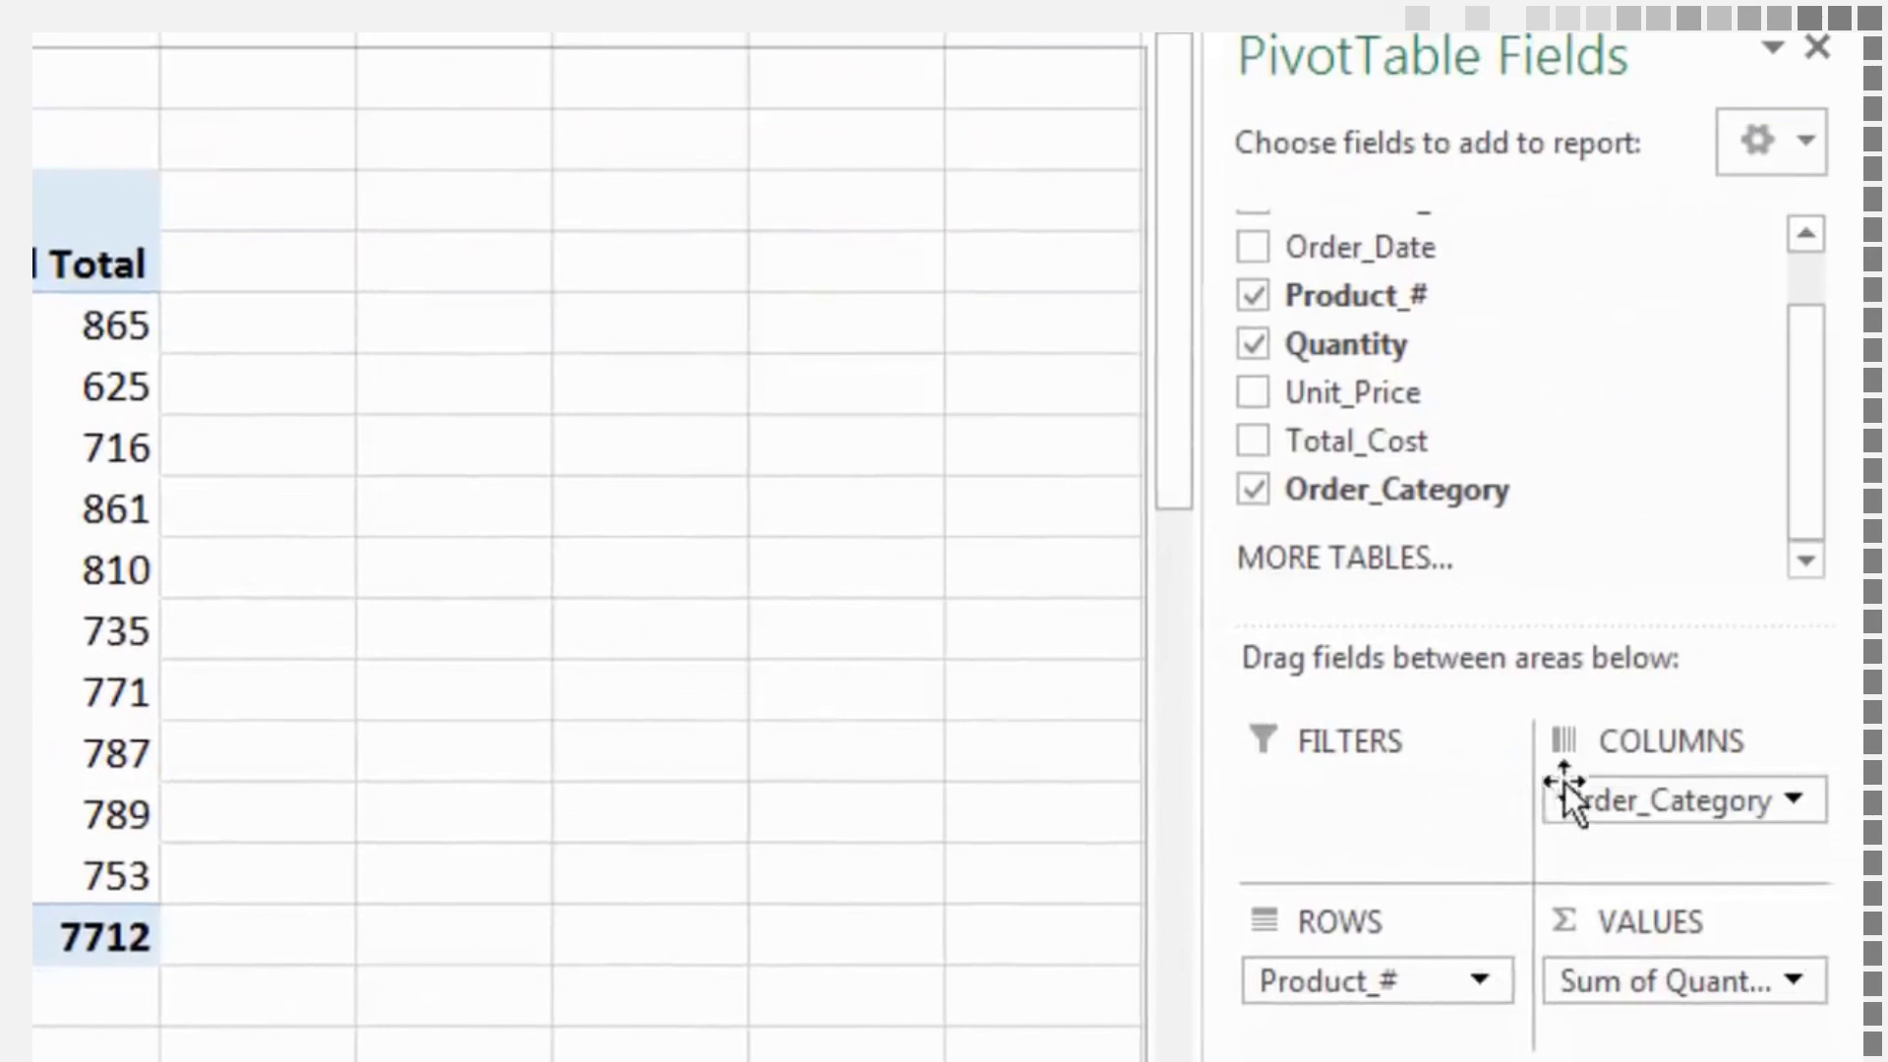
{"action": "left_click_drag", "start_coordinate": [1625, 797], "coordinate": [1378, 797]}
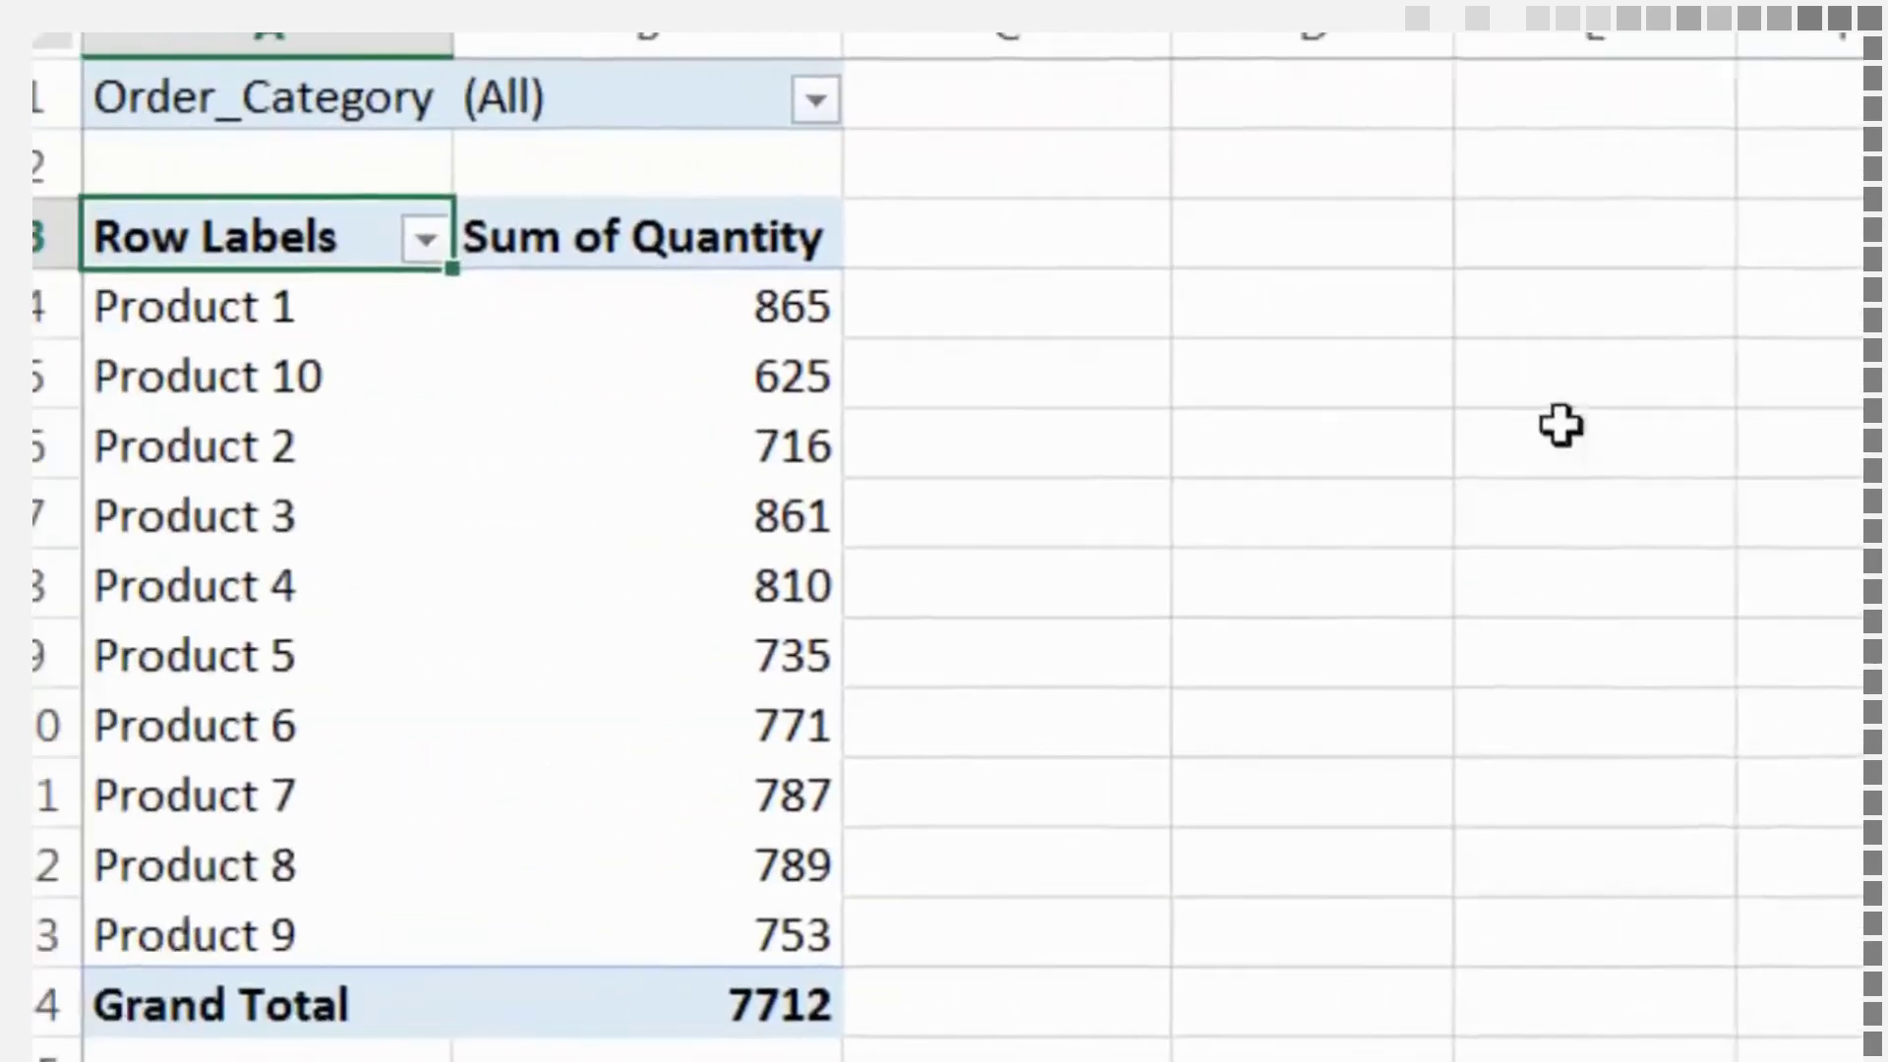
Filter the PivotTable's Order_Category report filter to only Normal Order and Small Order
{"action": "left_click", "coordinate": [856, 116]}
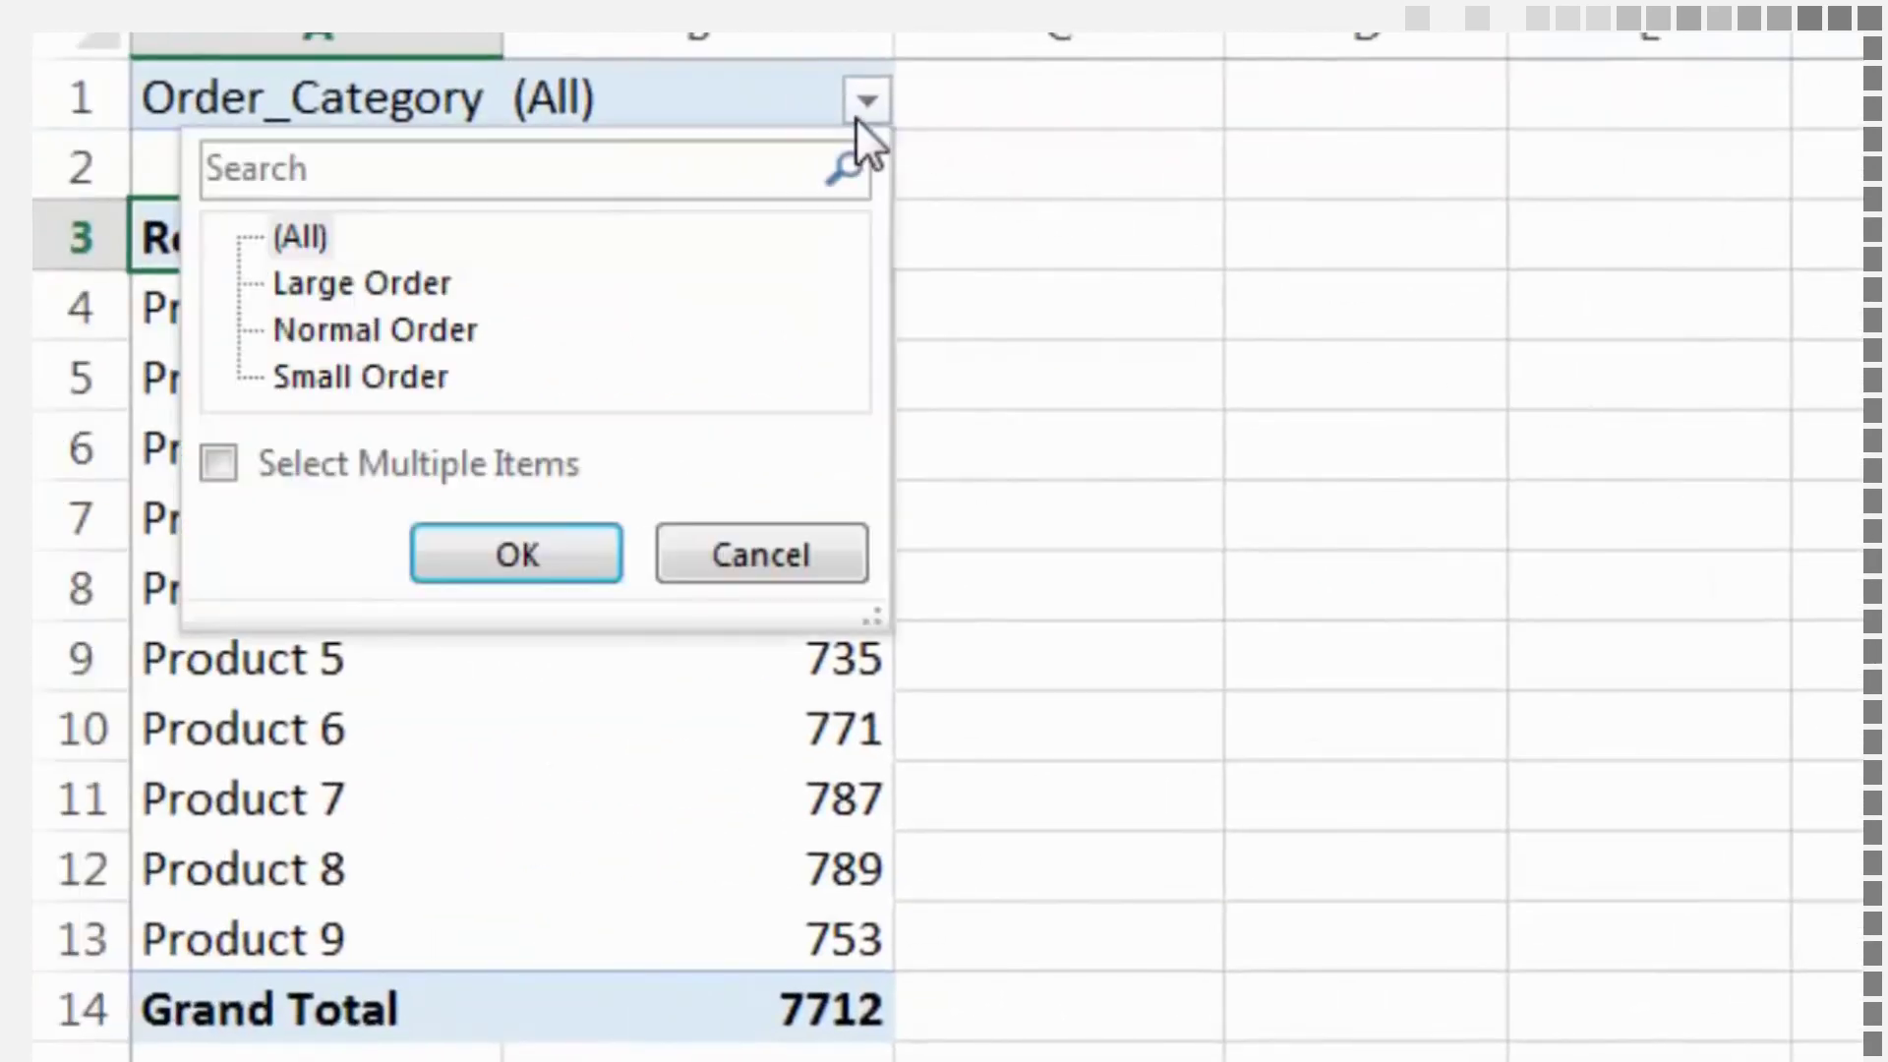
{"action": "left_click", "coordinate": [221, 466]}
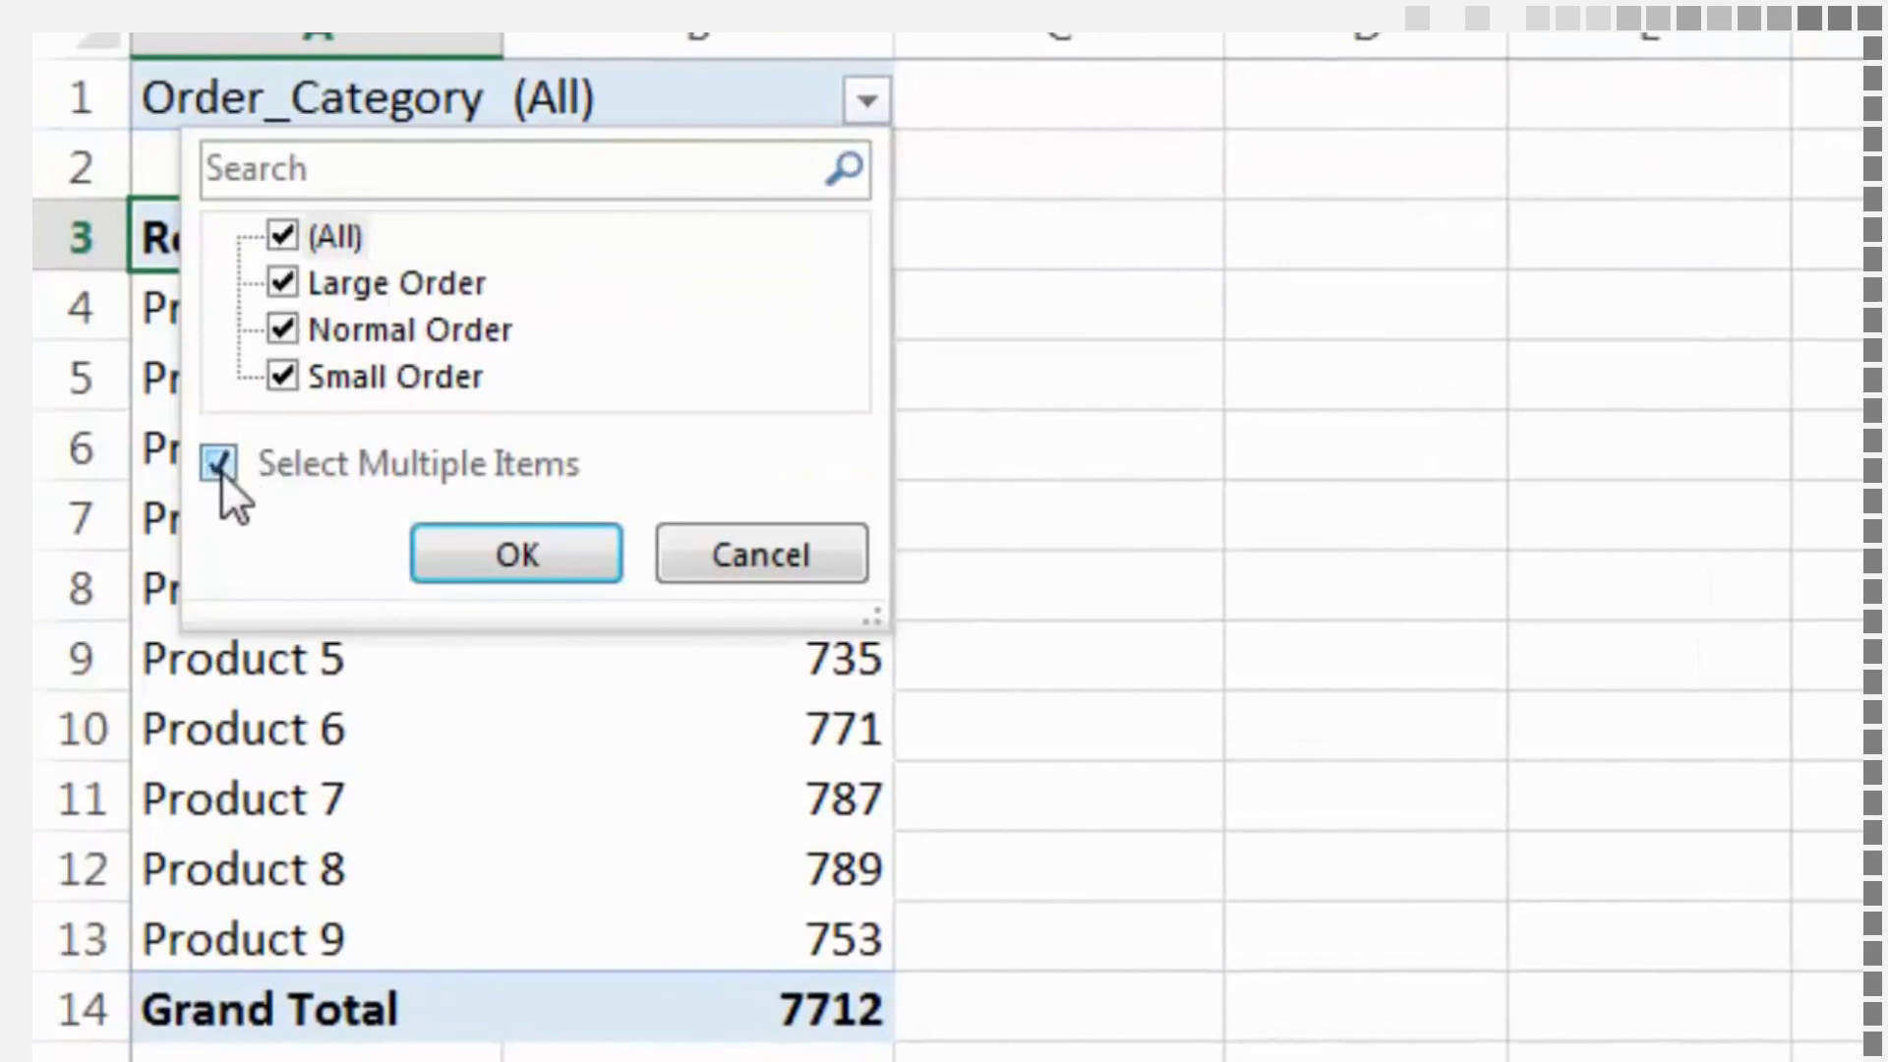
{"action": "left_click", "coordinate": [282, 239]}
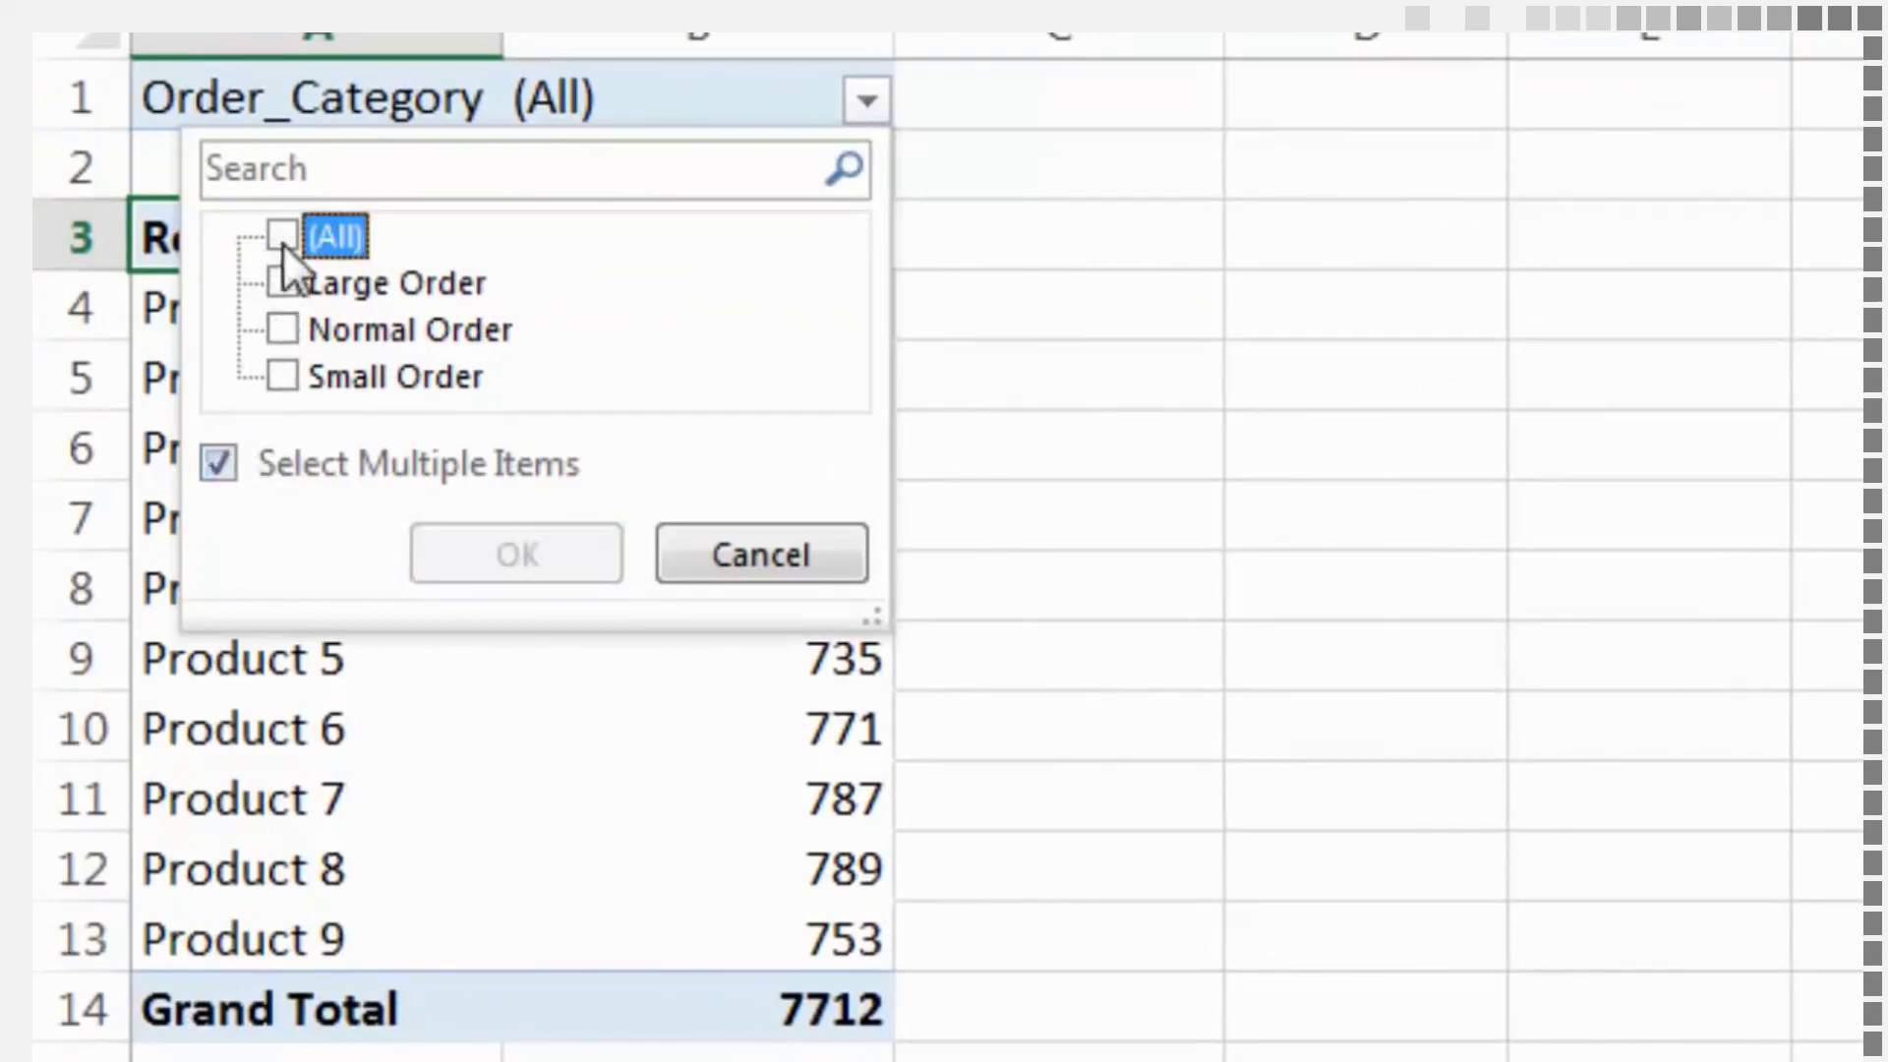
{"action": "left_click", "coordinate": [279, 374]}
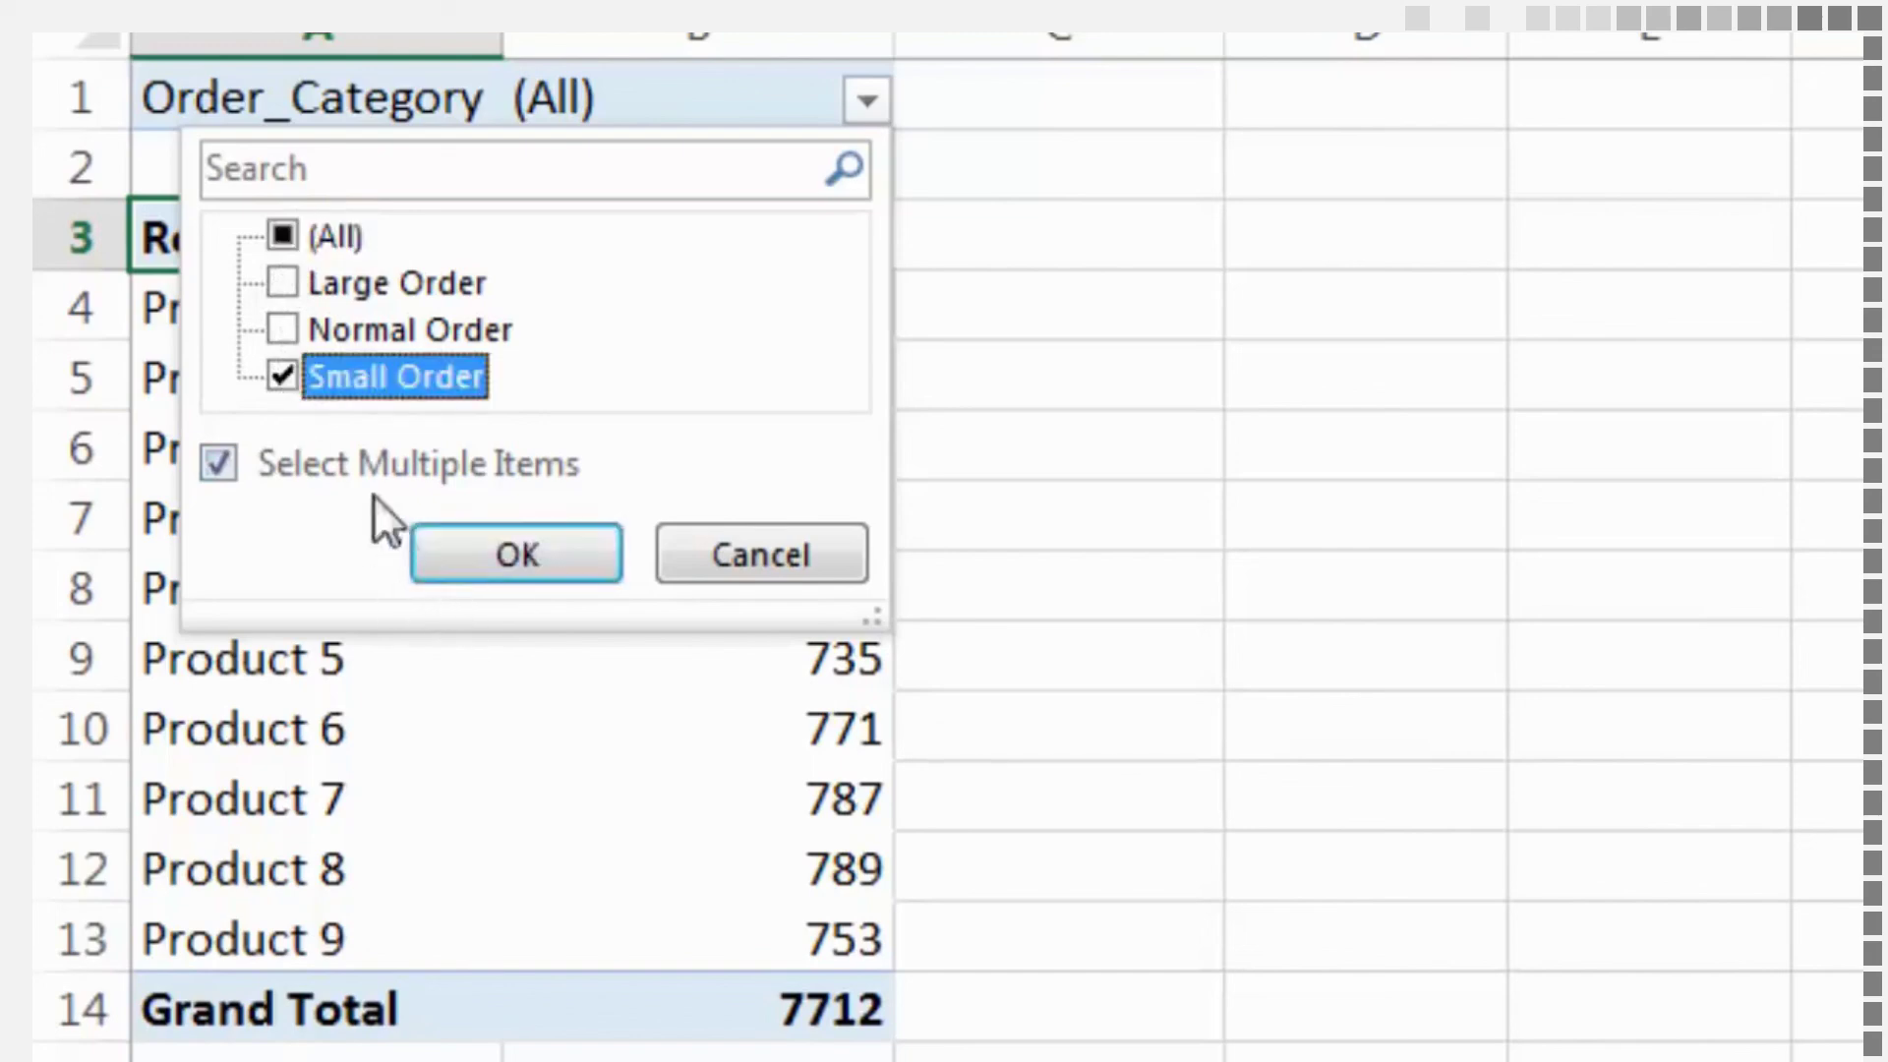
{"action": "left_click", "coordinate": [283, 329]}
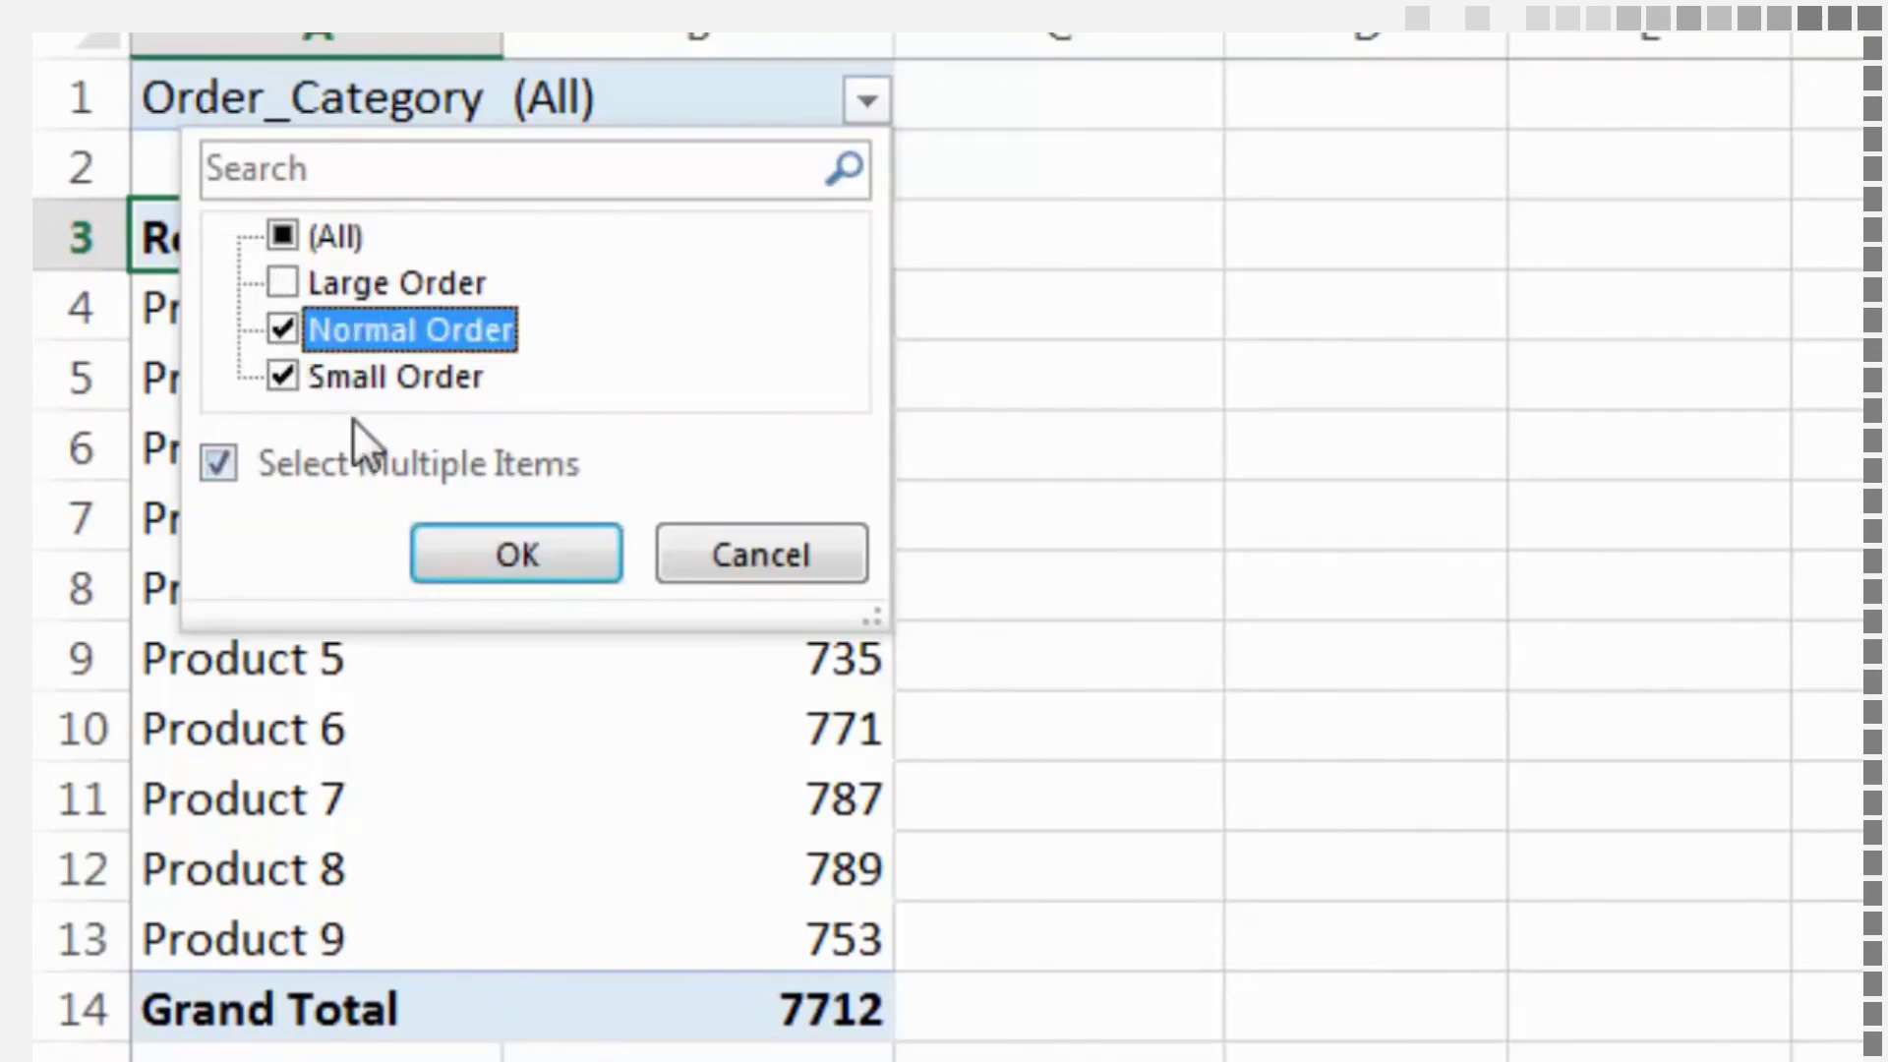
{"action": "left_click", "coordinate": [467, 536]}
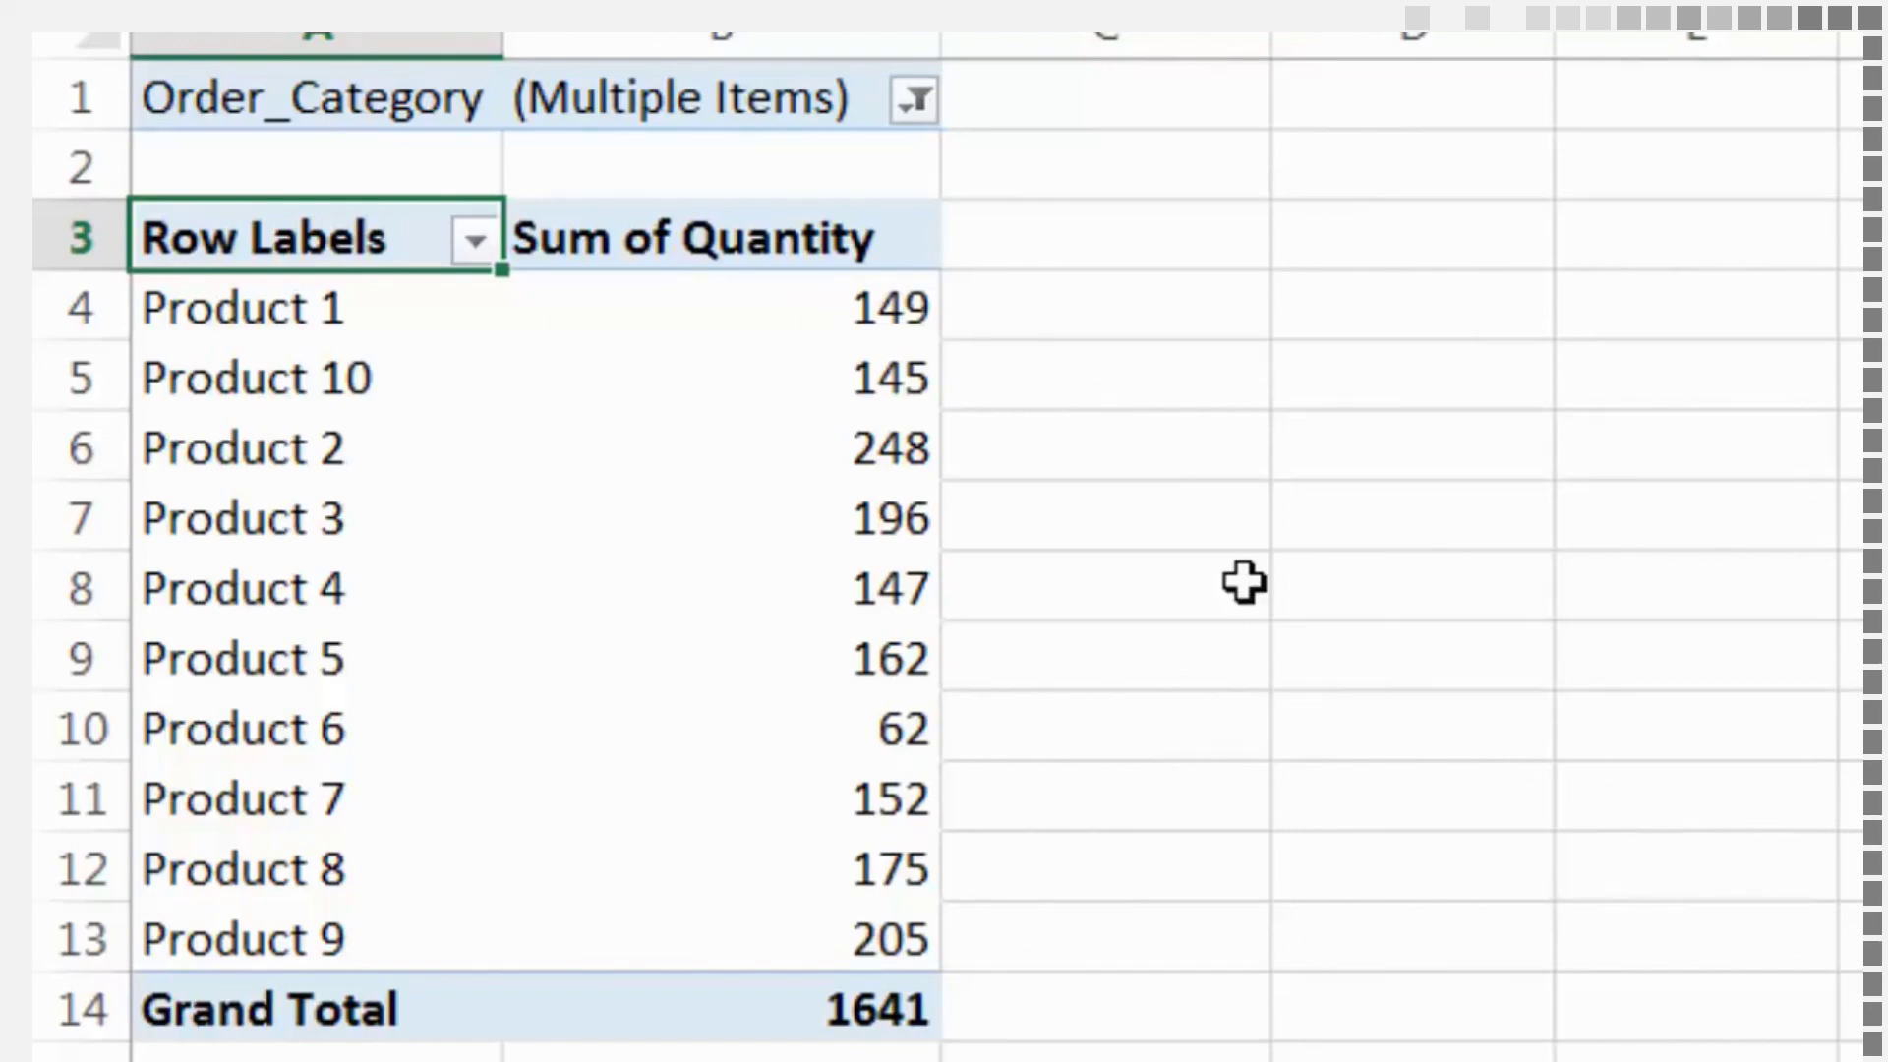
Reset the Order_Category report filter to (All) and move the field back to Rows above Product_#
{"action": "left_click", "coordinate": [916, 99]}
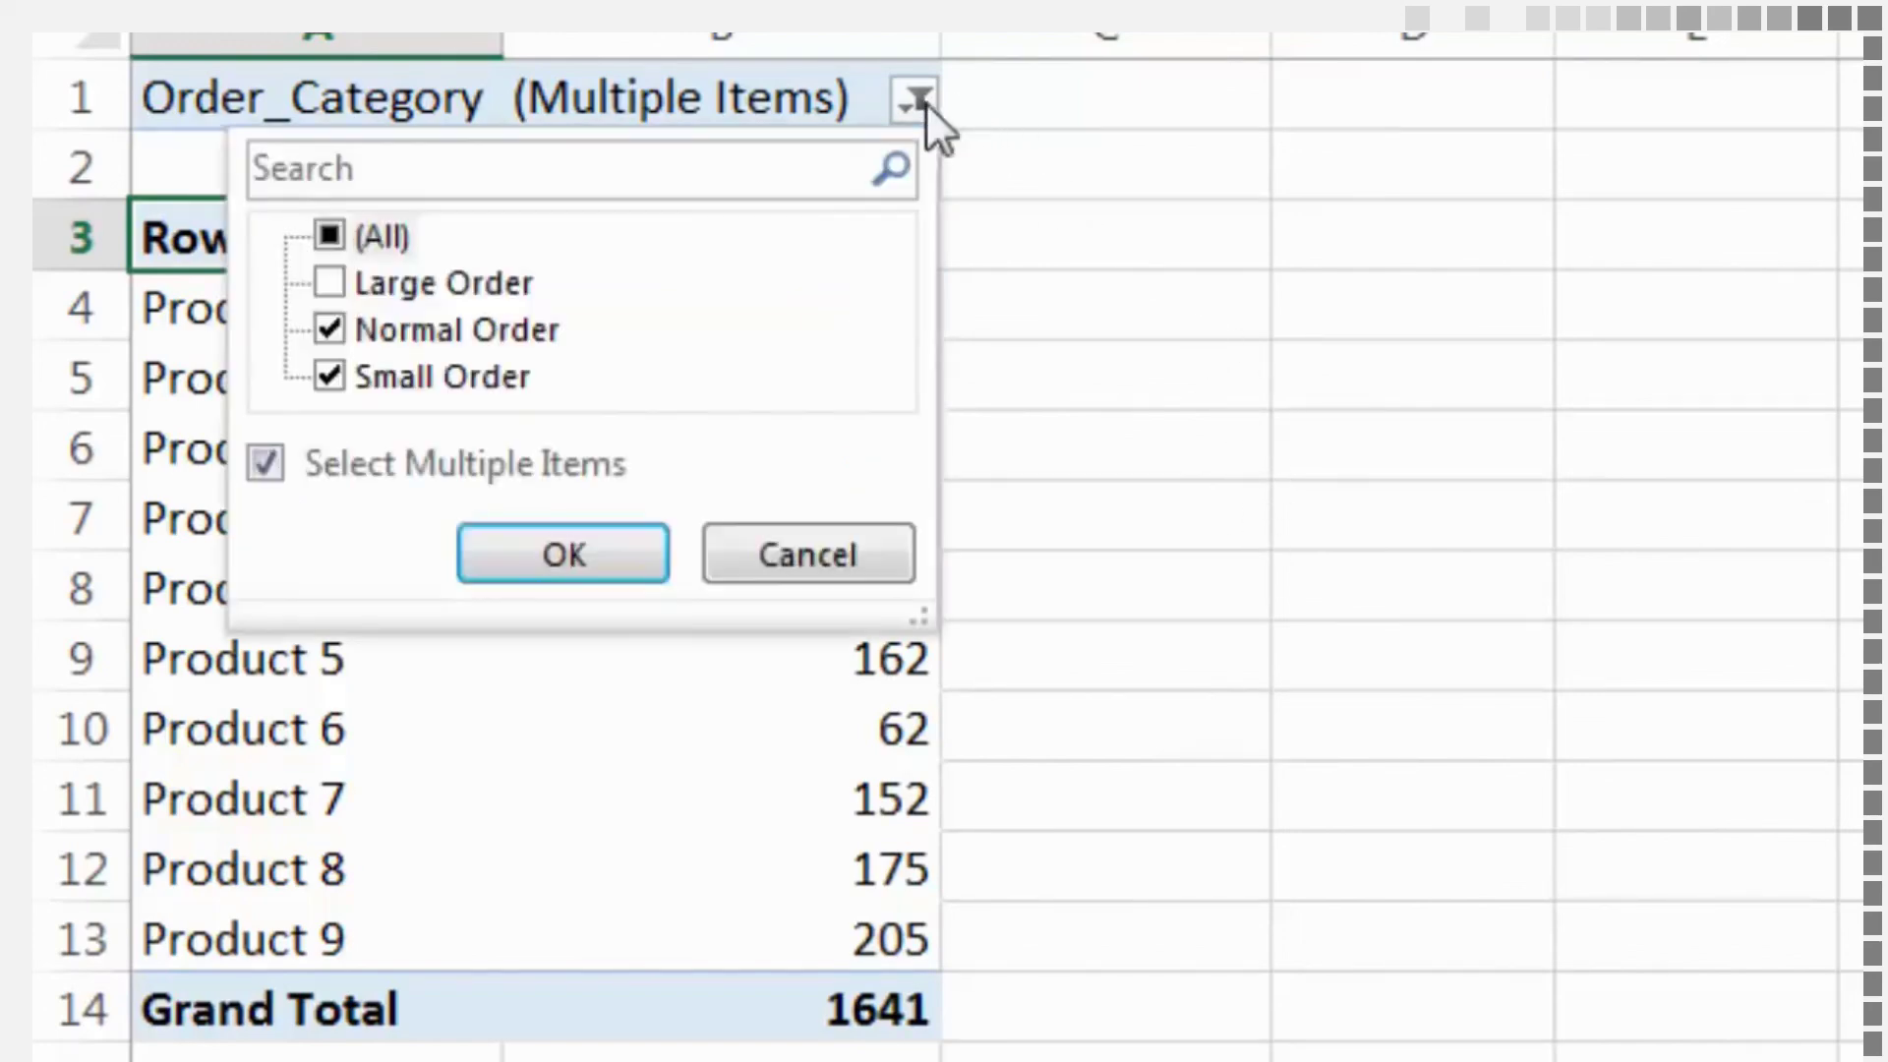
{"action": "left_click", "coordinate": [328, 237]}
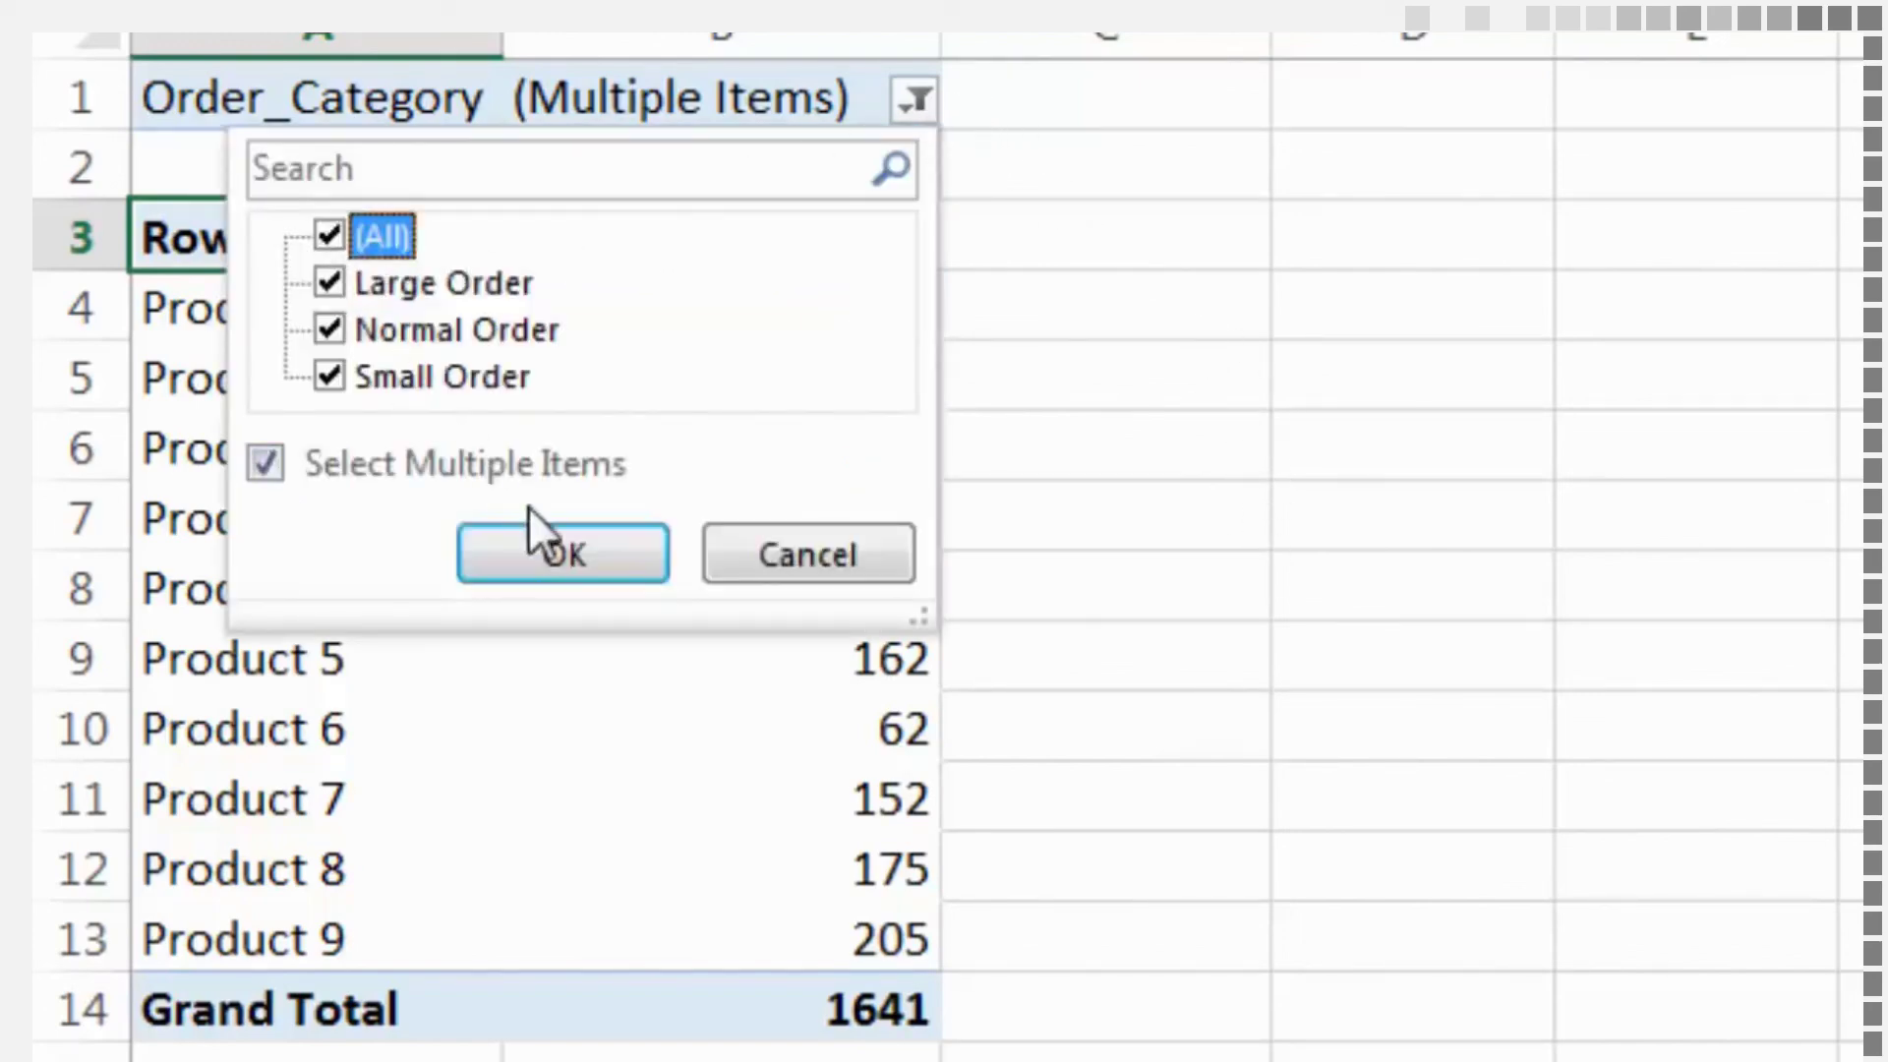
{"action": "left_click", "coordinate": [546, 539]}
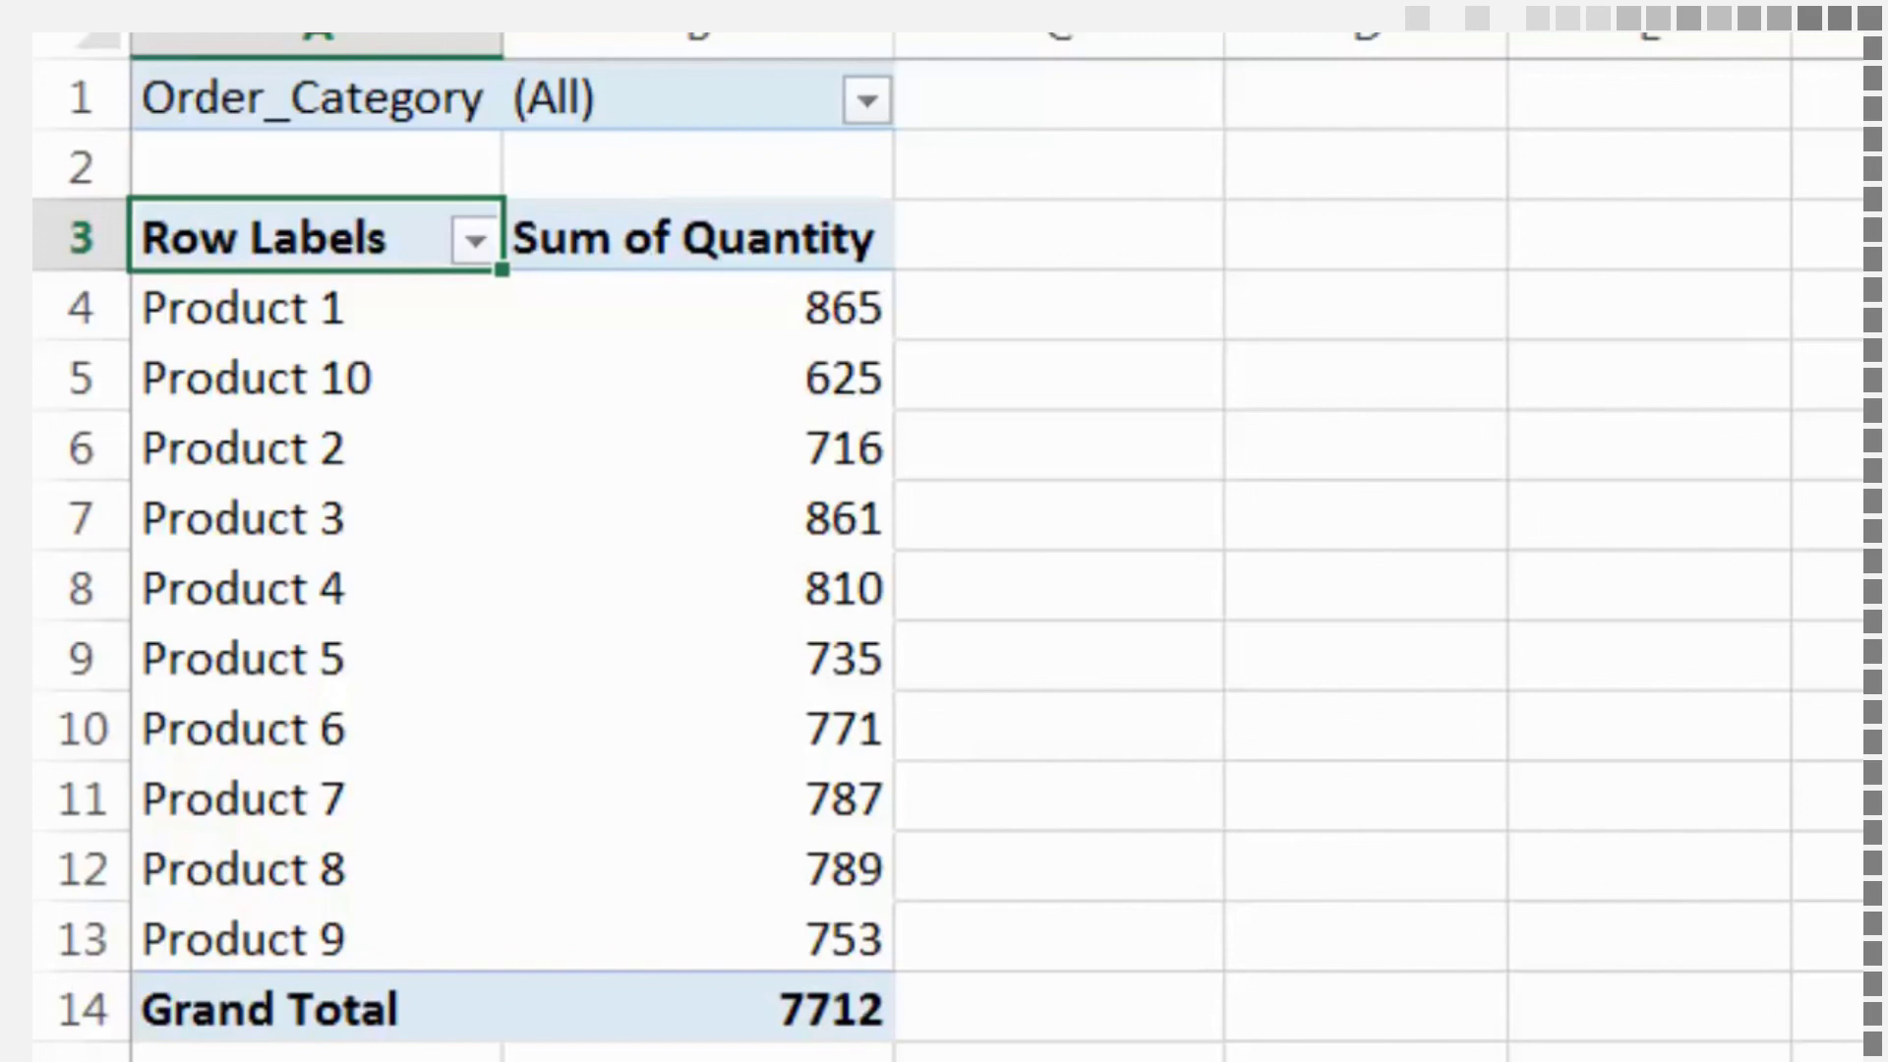
{"action": "left_click_drag", "start_coordinate": [1864, 787], "coordinate": [1864, 934]}
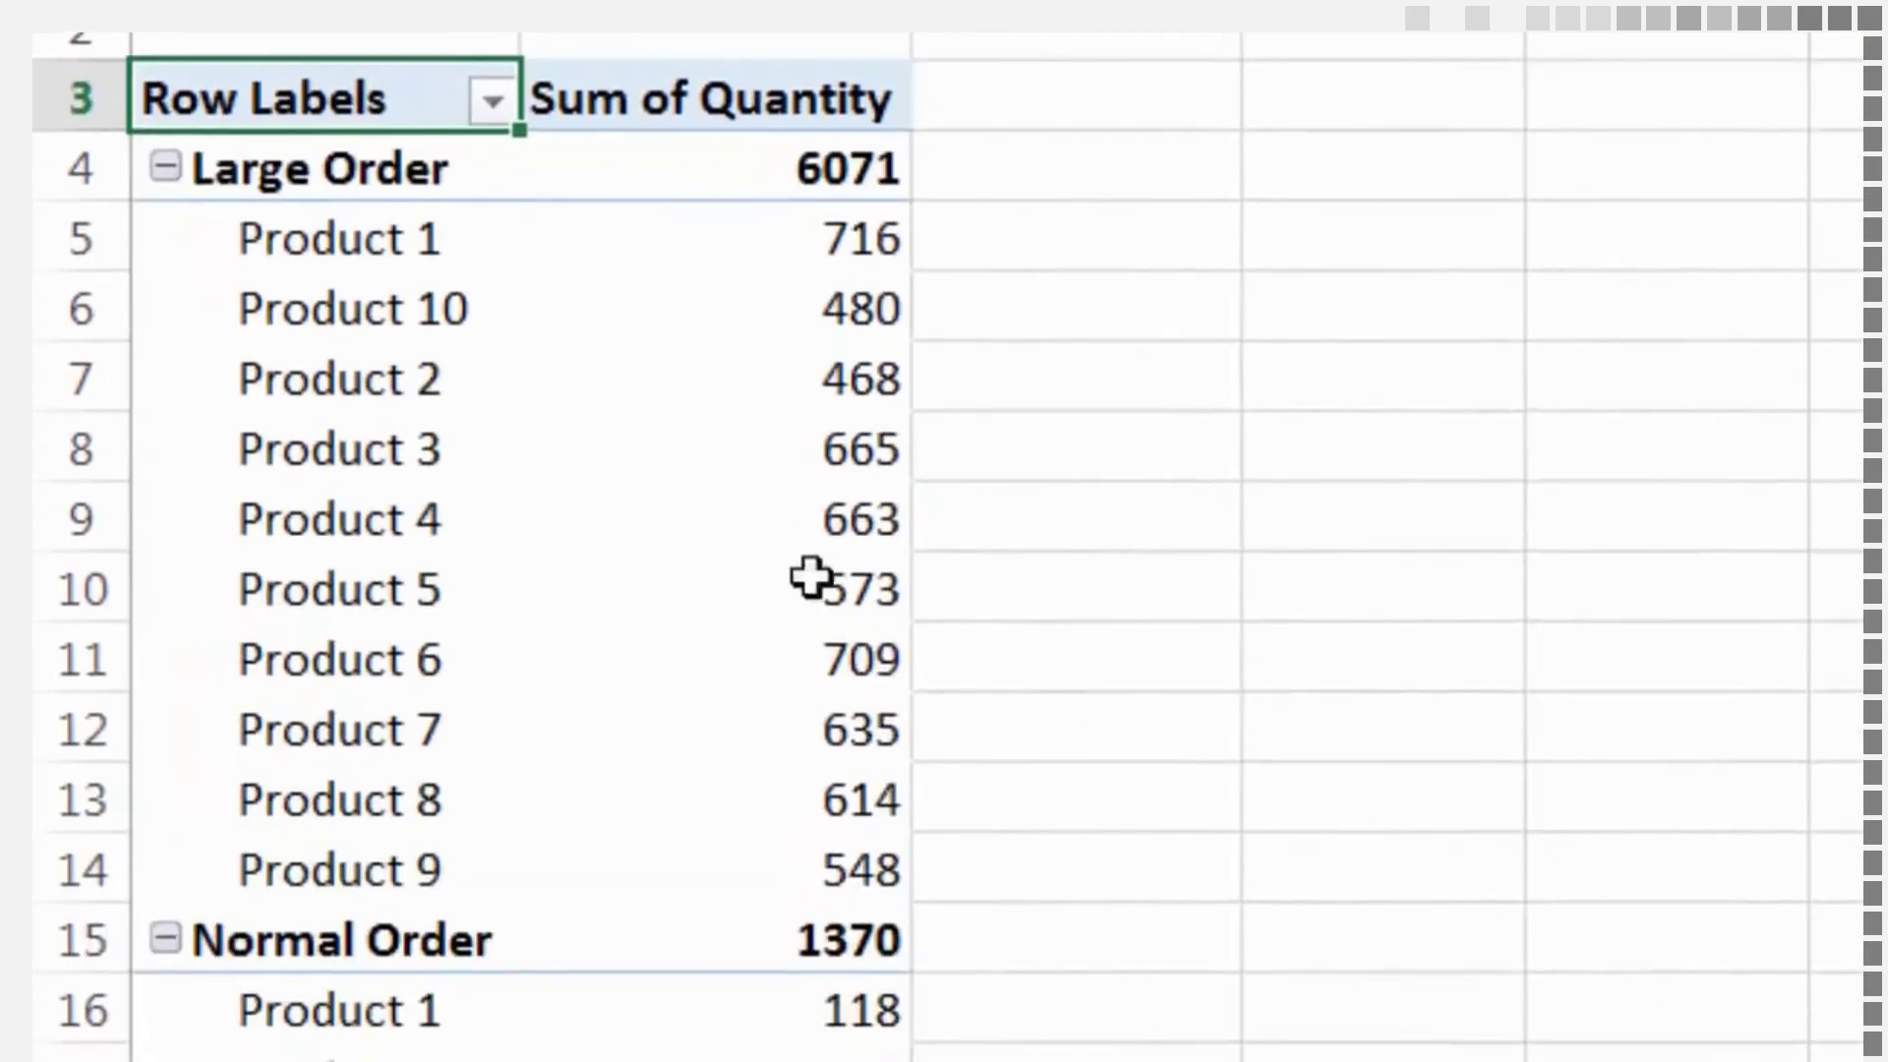
Rename the PivotTable's Sum of Quantity header in column B to "Quantity Sold"
{"action": "mouse_move", "coordinate": [741, 518]}
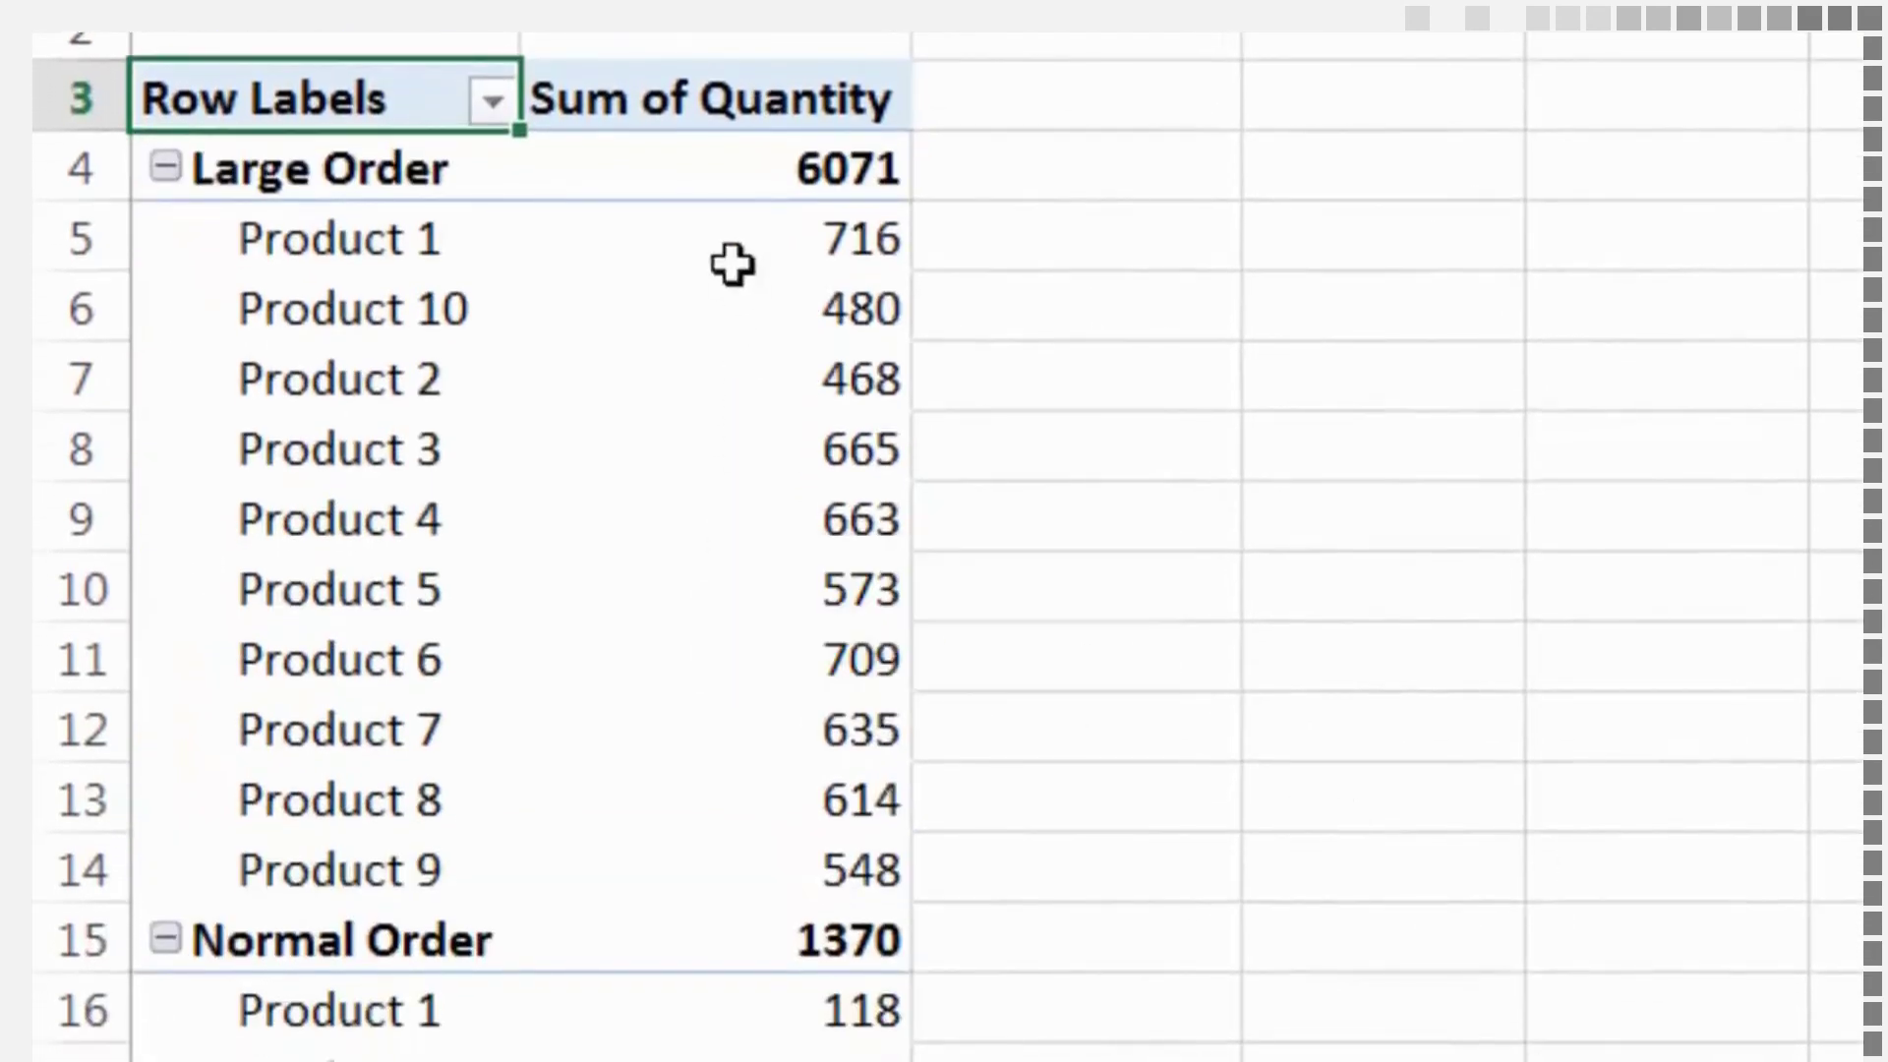
{"action": "left_click", "coordinate": [798, 96]}
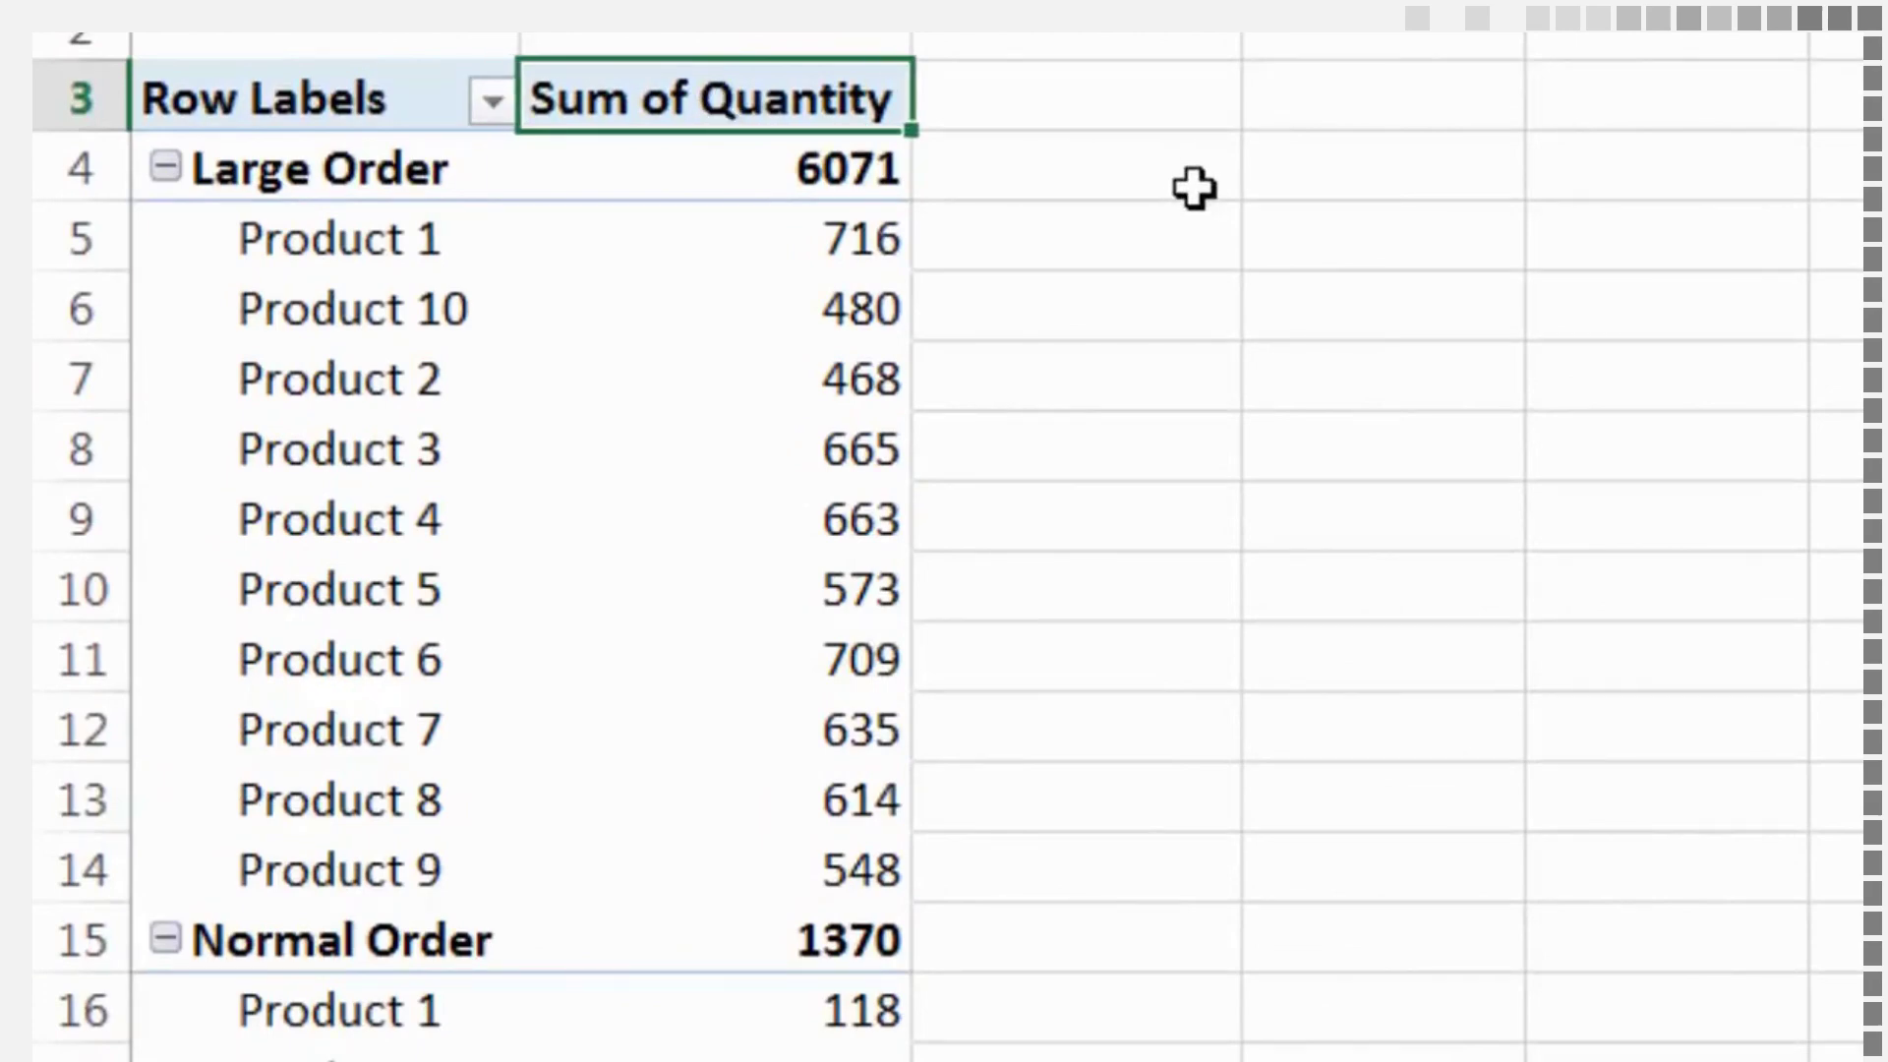
{"action": "type", "text": "Q"}
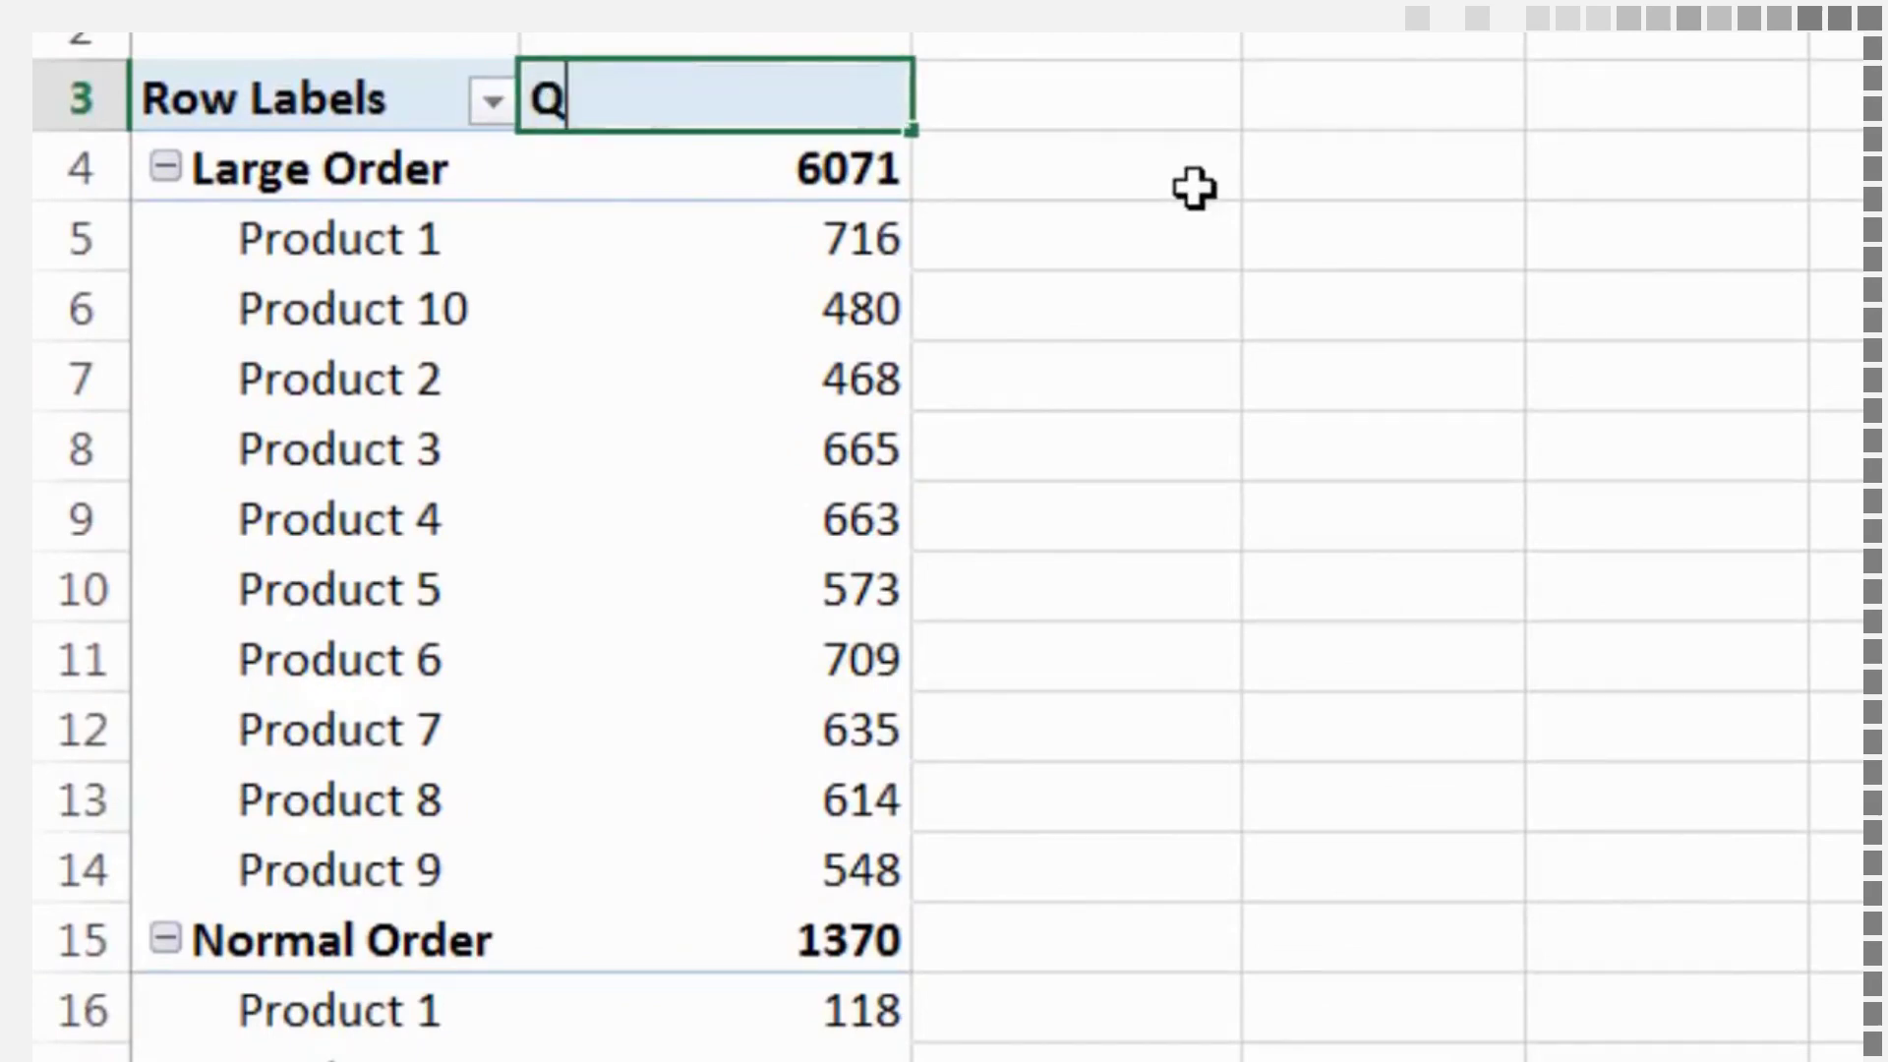
{"action": "type", "text": "uantity Sold"}
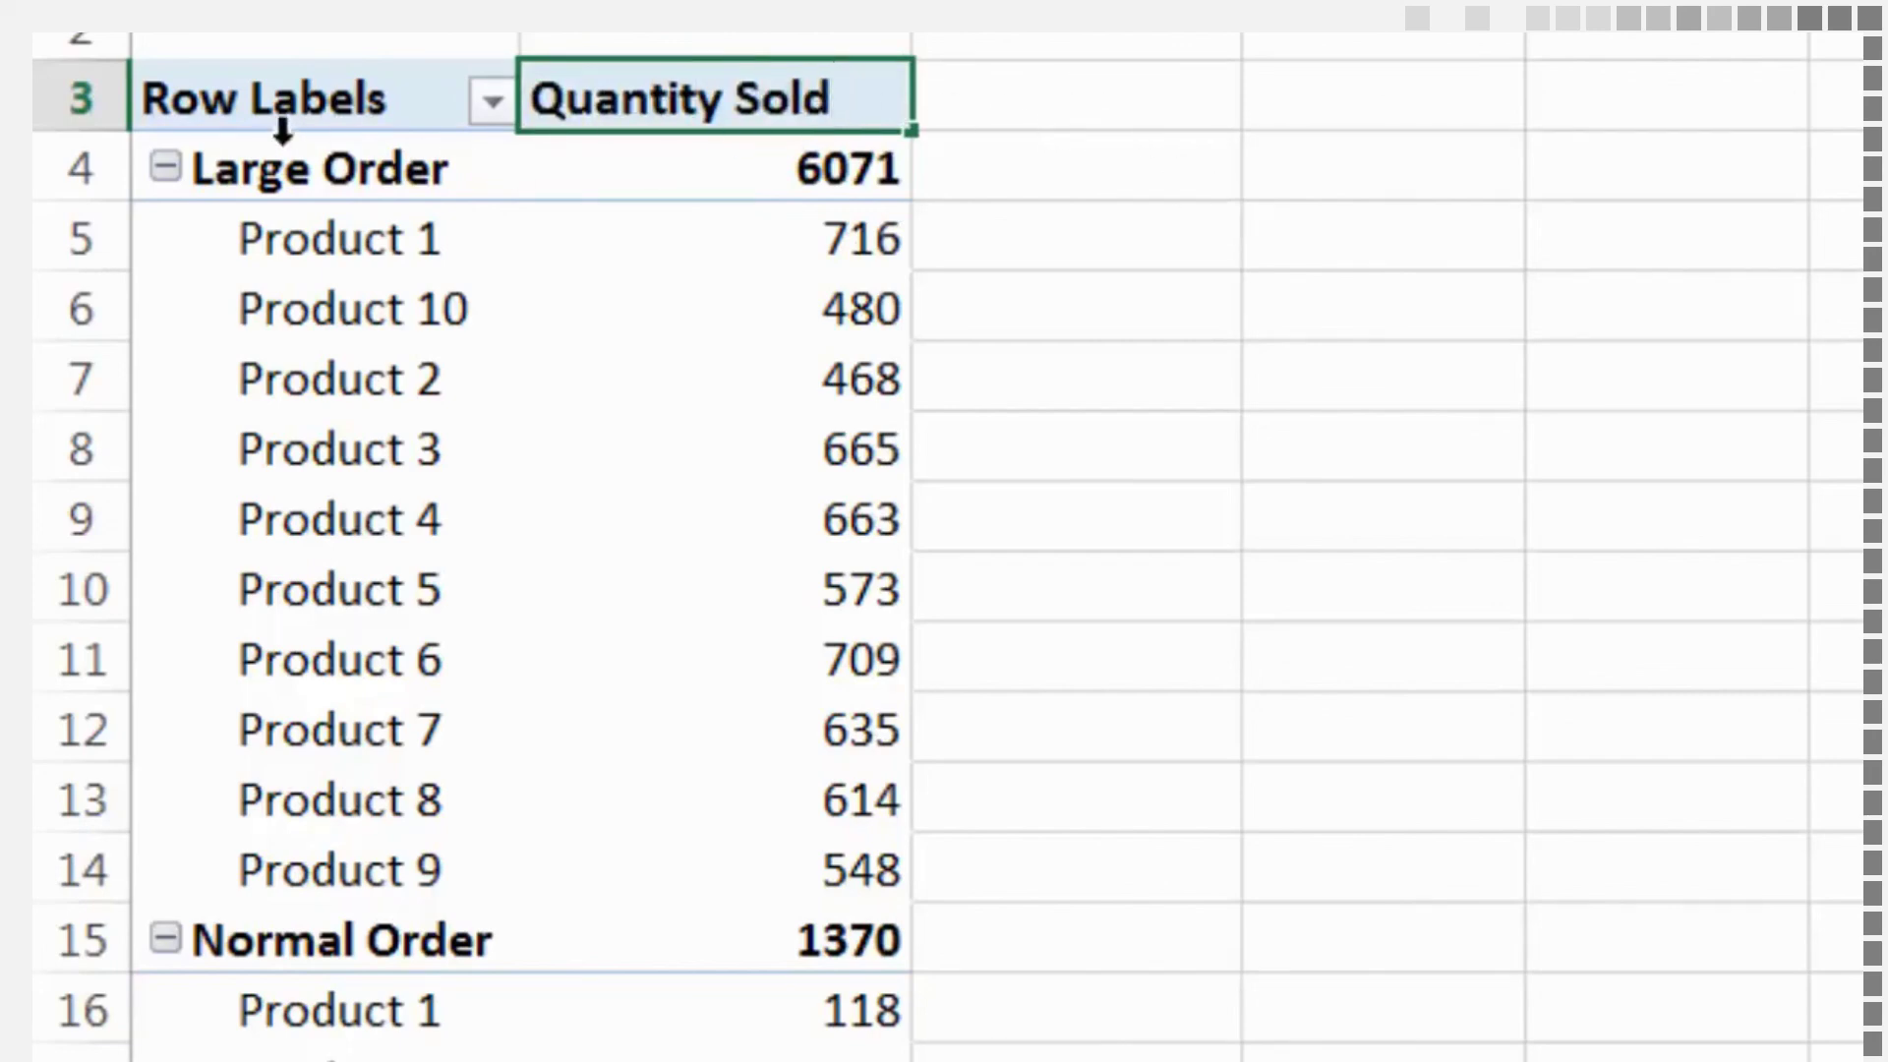
Rename the PivotTable's Row Labels header to "Products"
{"action": "left_click", "coordinate": [270, 101]}
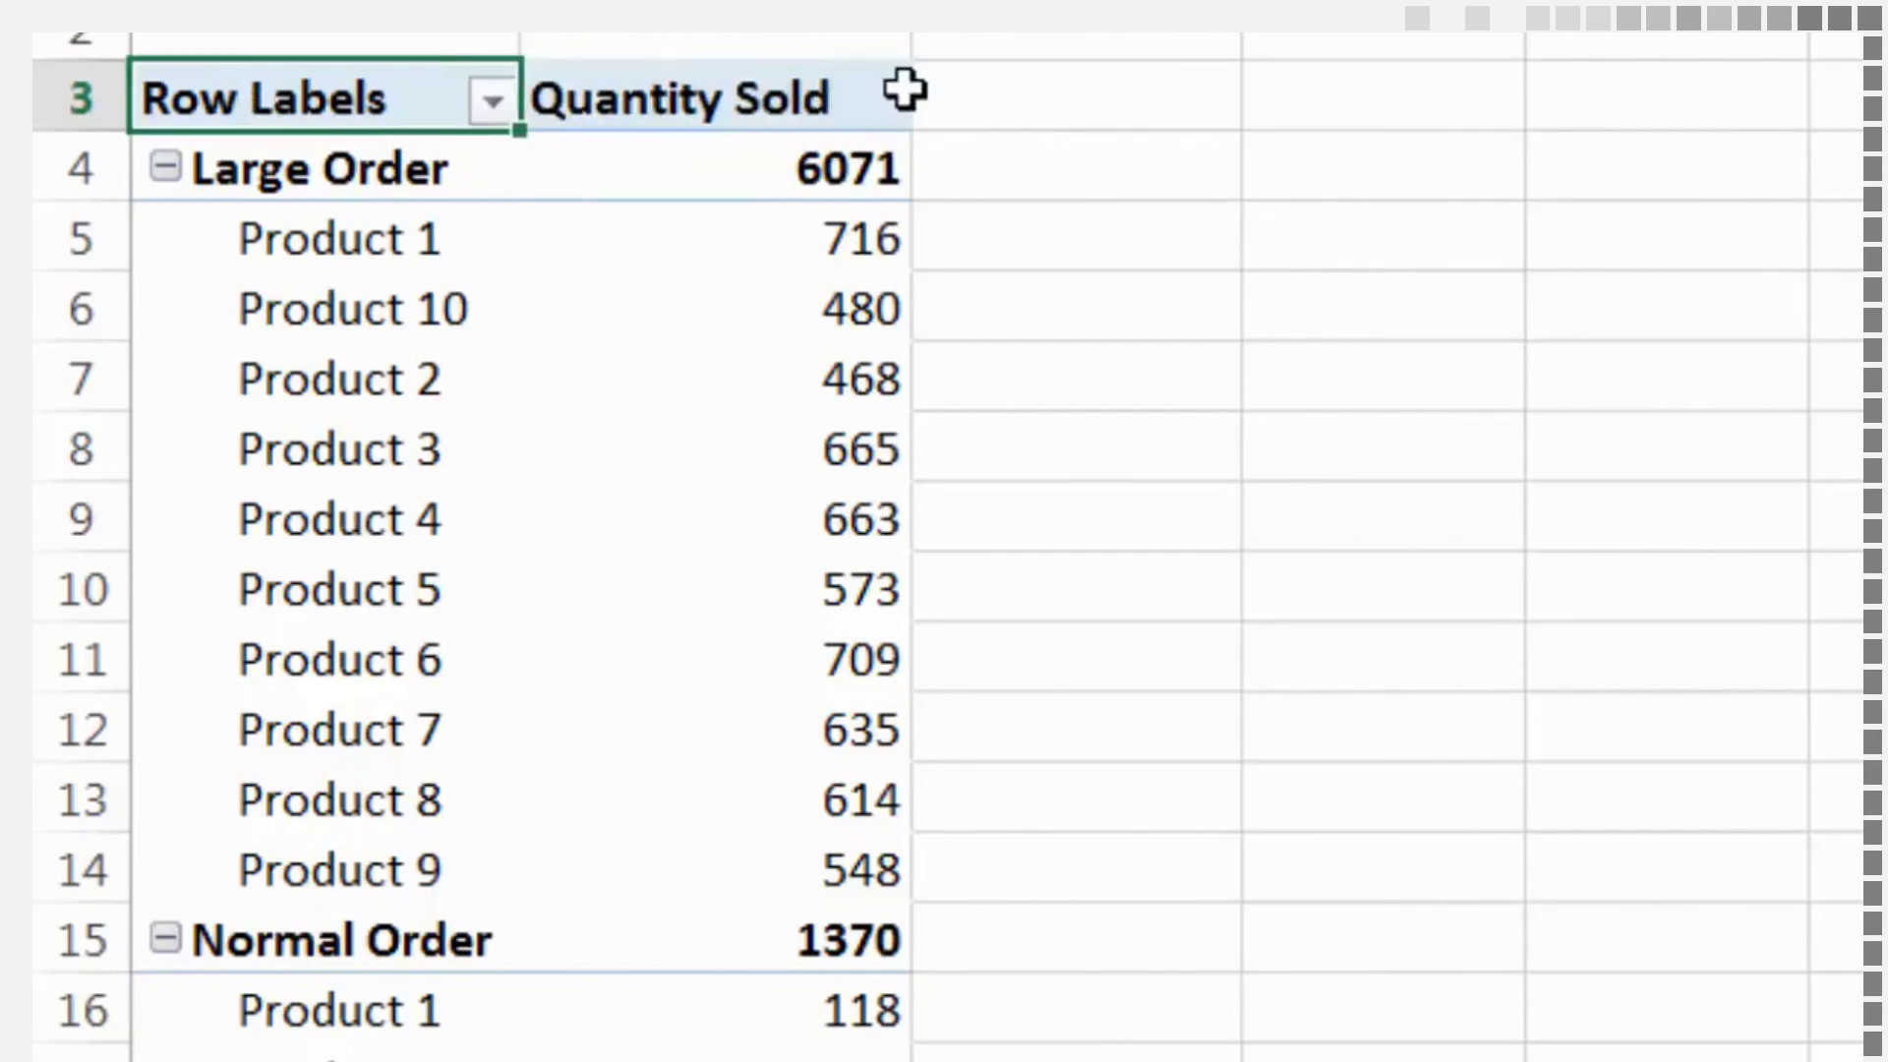
{"action": "type", "text": "Order"}
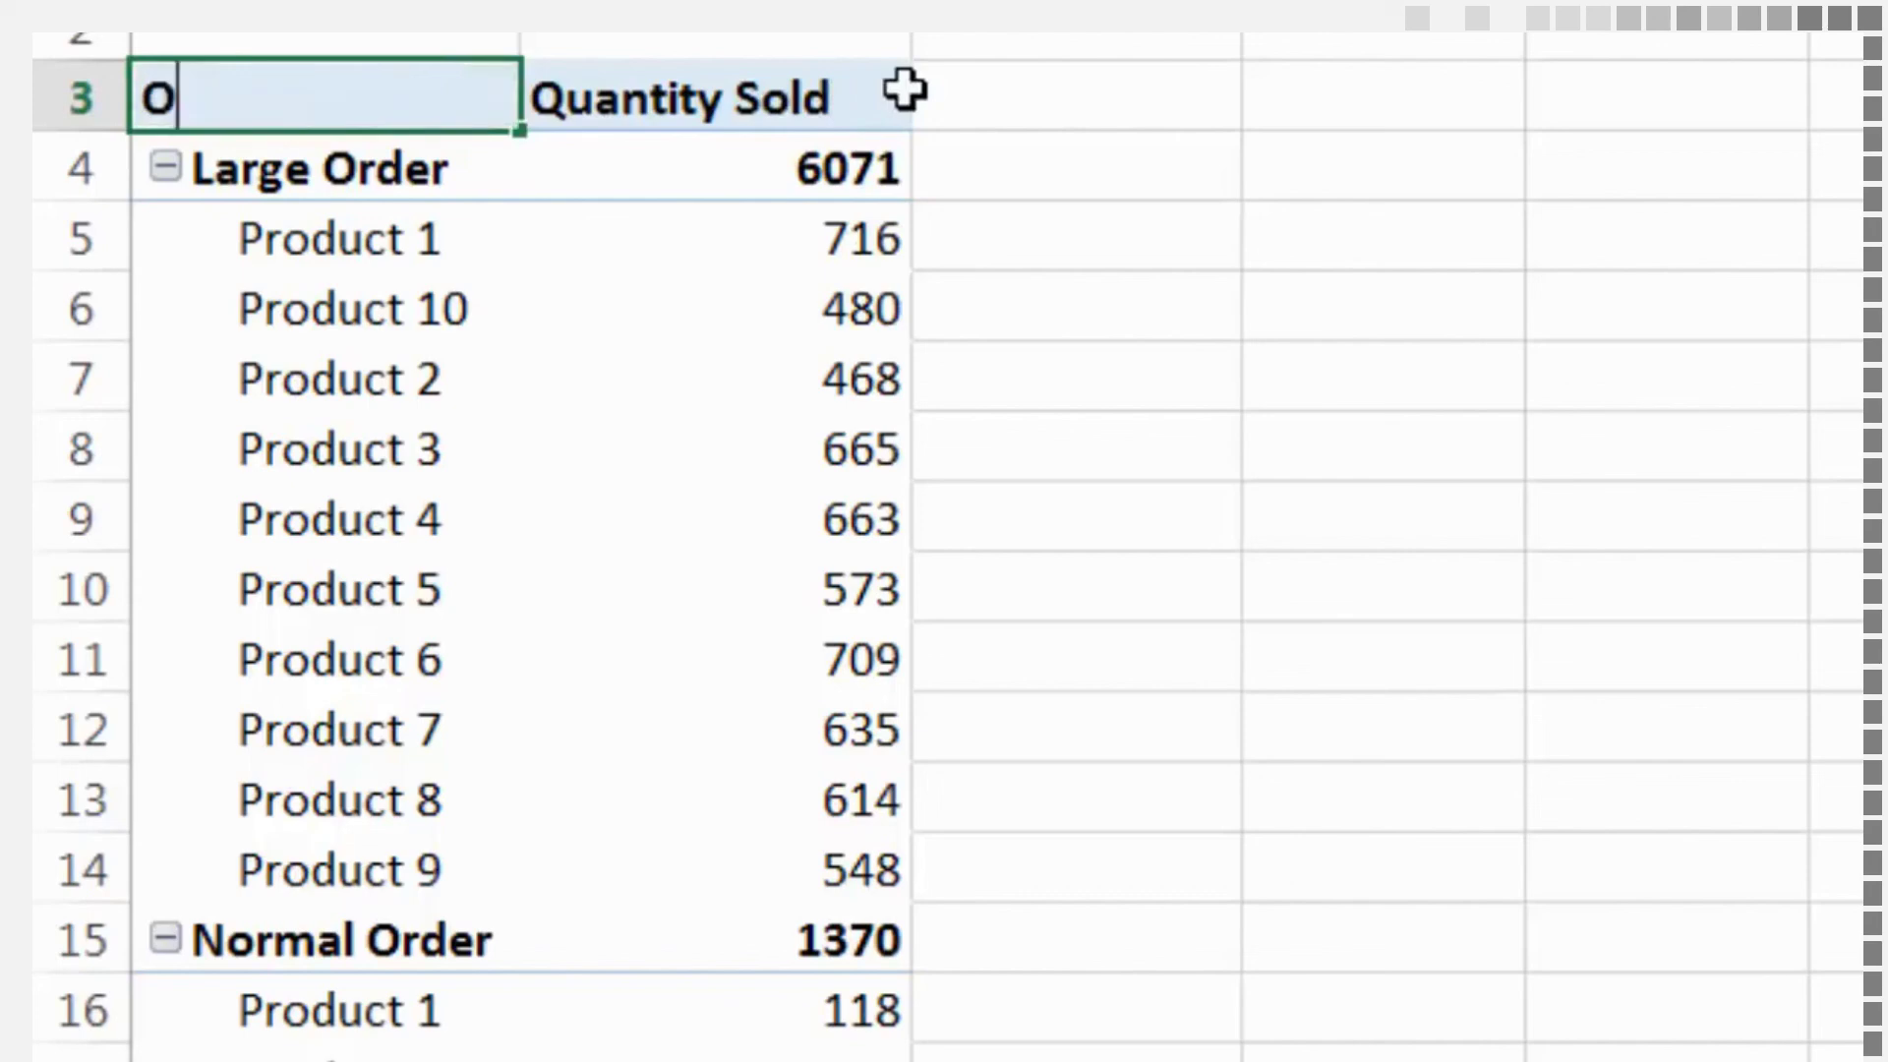
{"action": "key", "text": "BackSpace"}
{"action": "key", "text": "BackSpace"}
{"action": "key", "text": "BackSpace"}
{"action": "key", "text": "BackSpace"}
{"action": "key", "text": "BackSpace"}
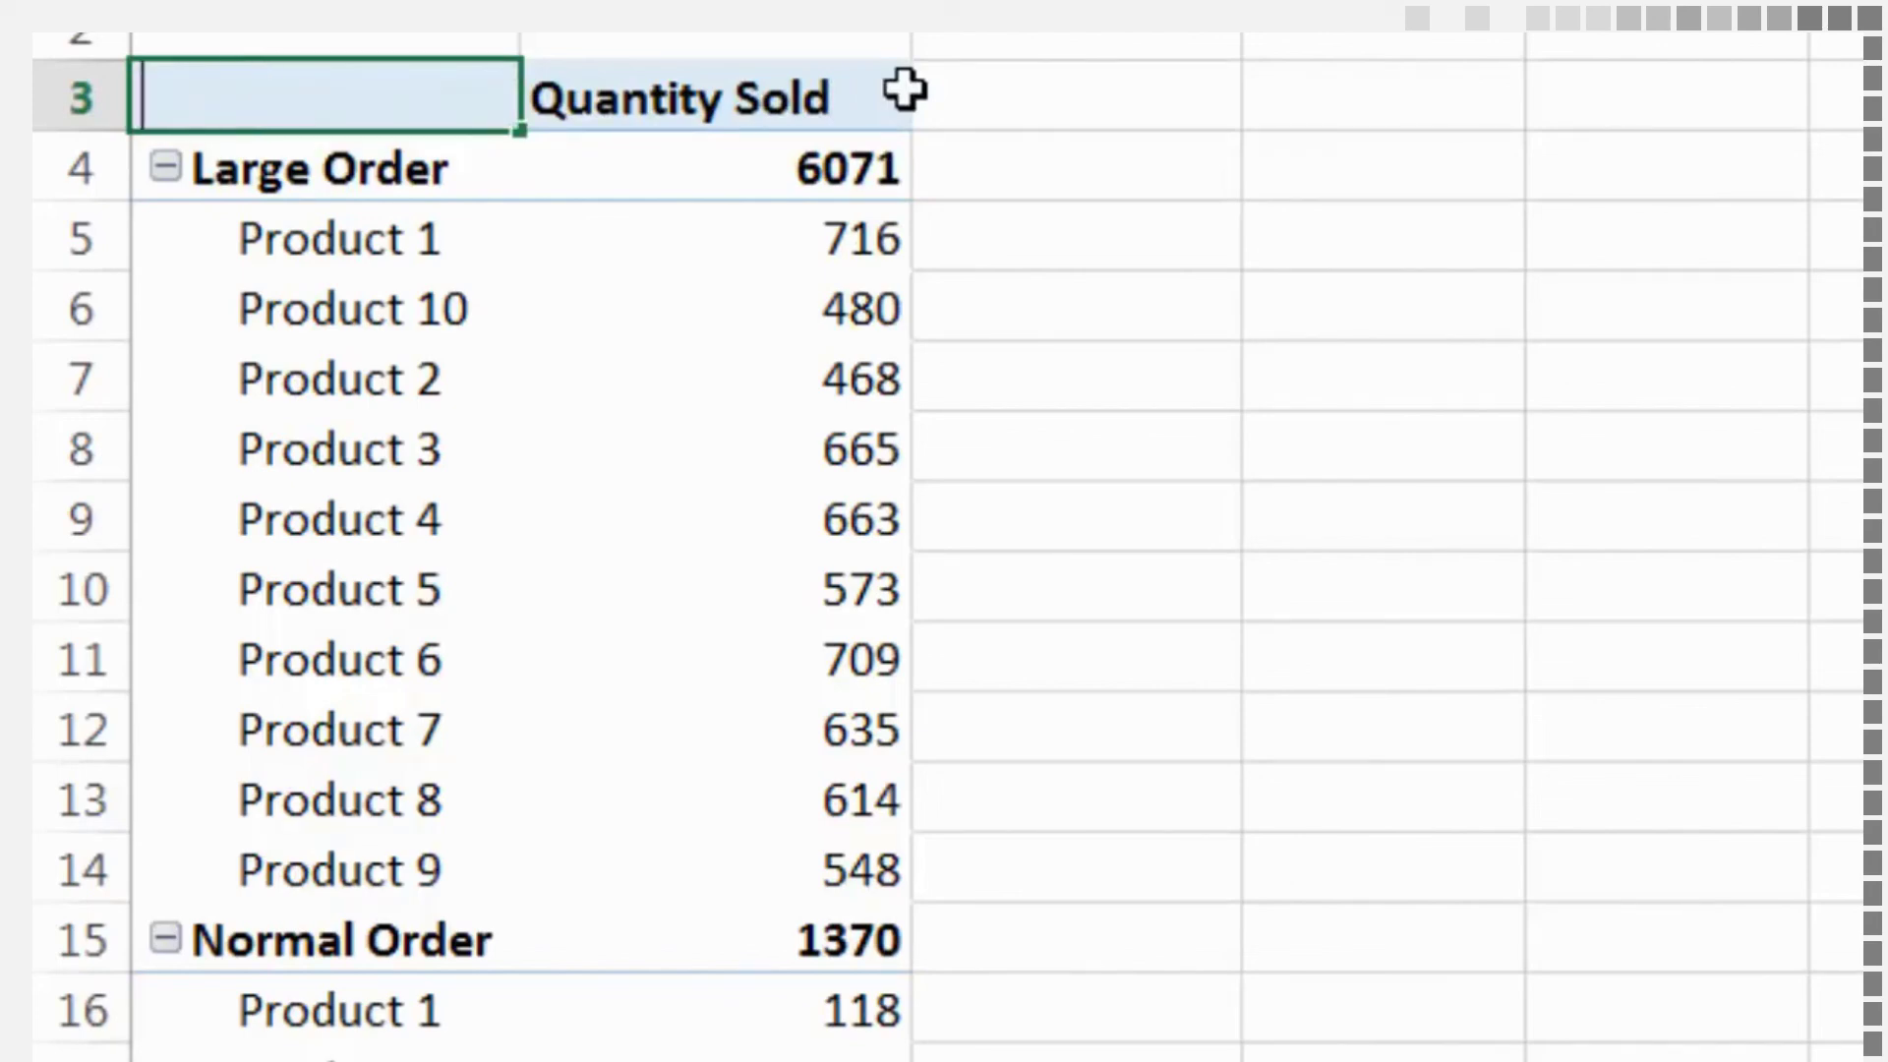
{"action": "type", "text": "Products"}
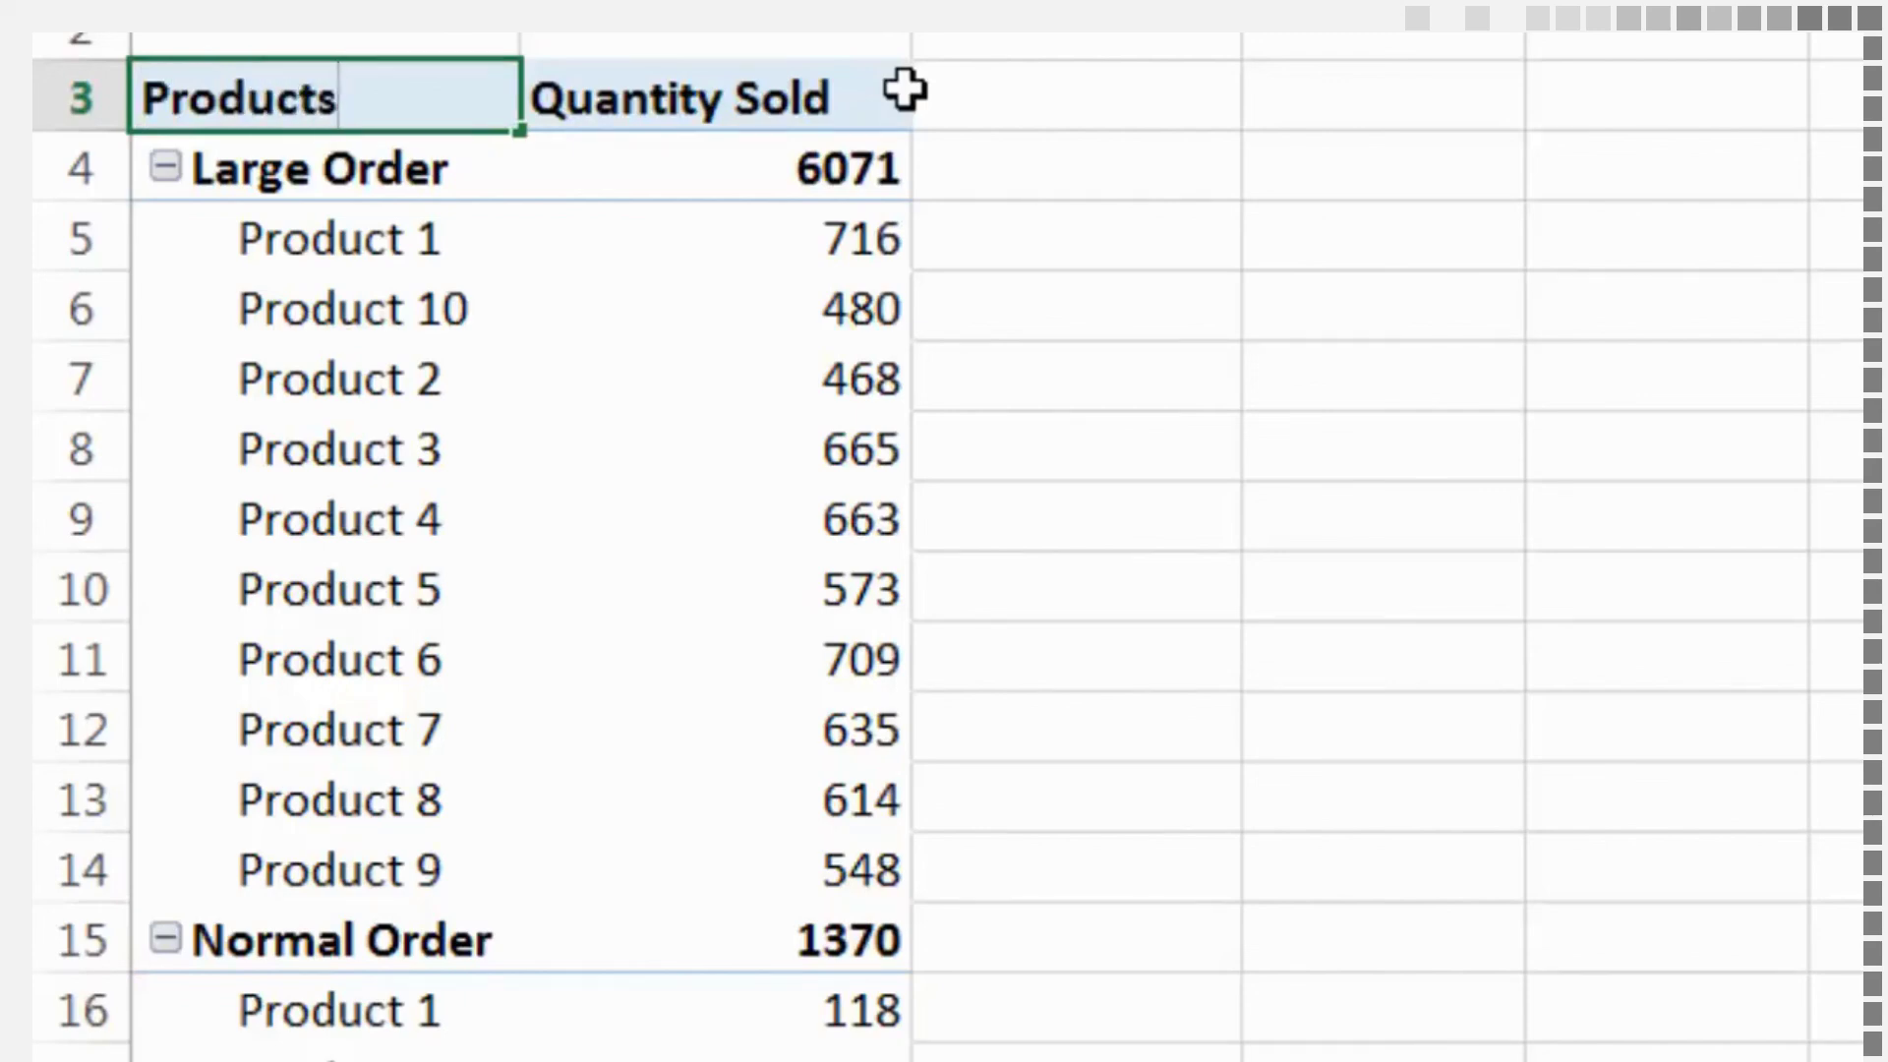
{"action": "left_click", "coordinate": [1165, 310]}
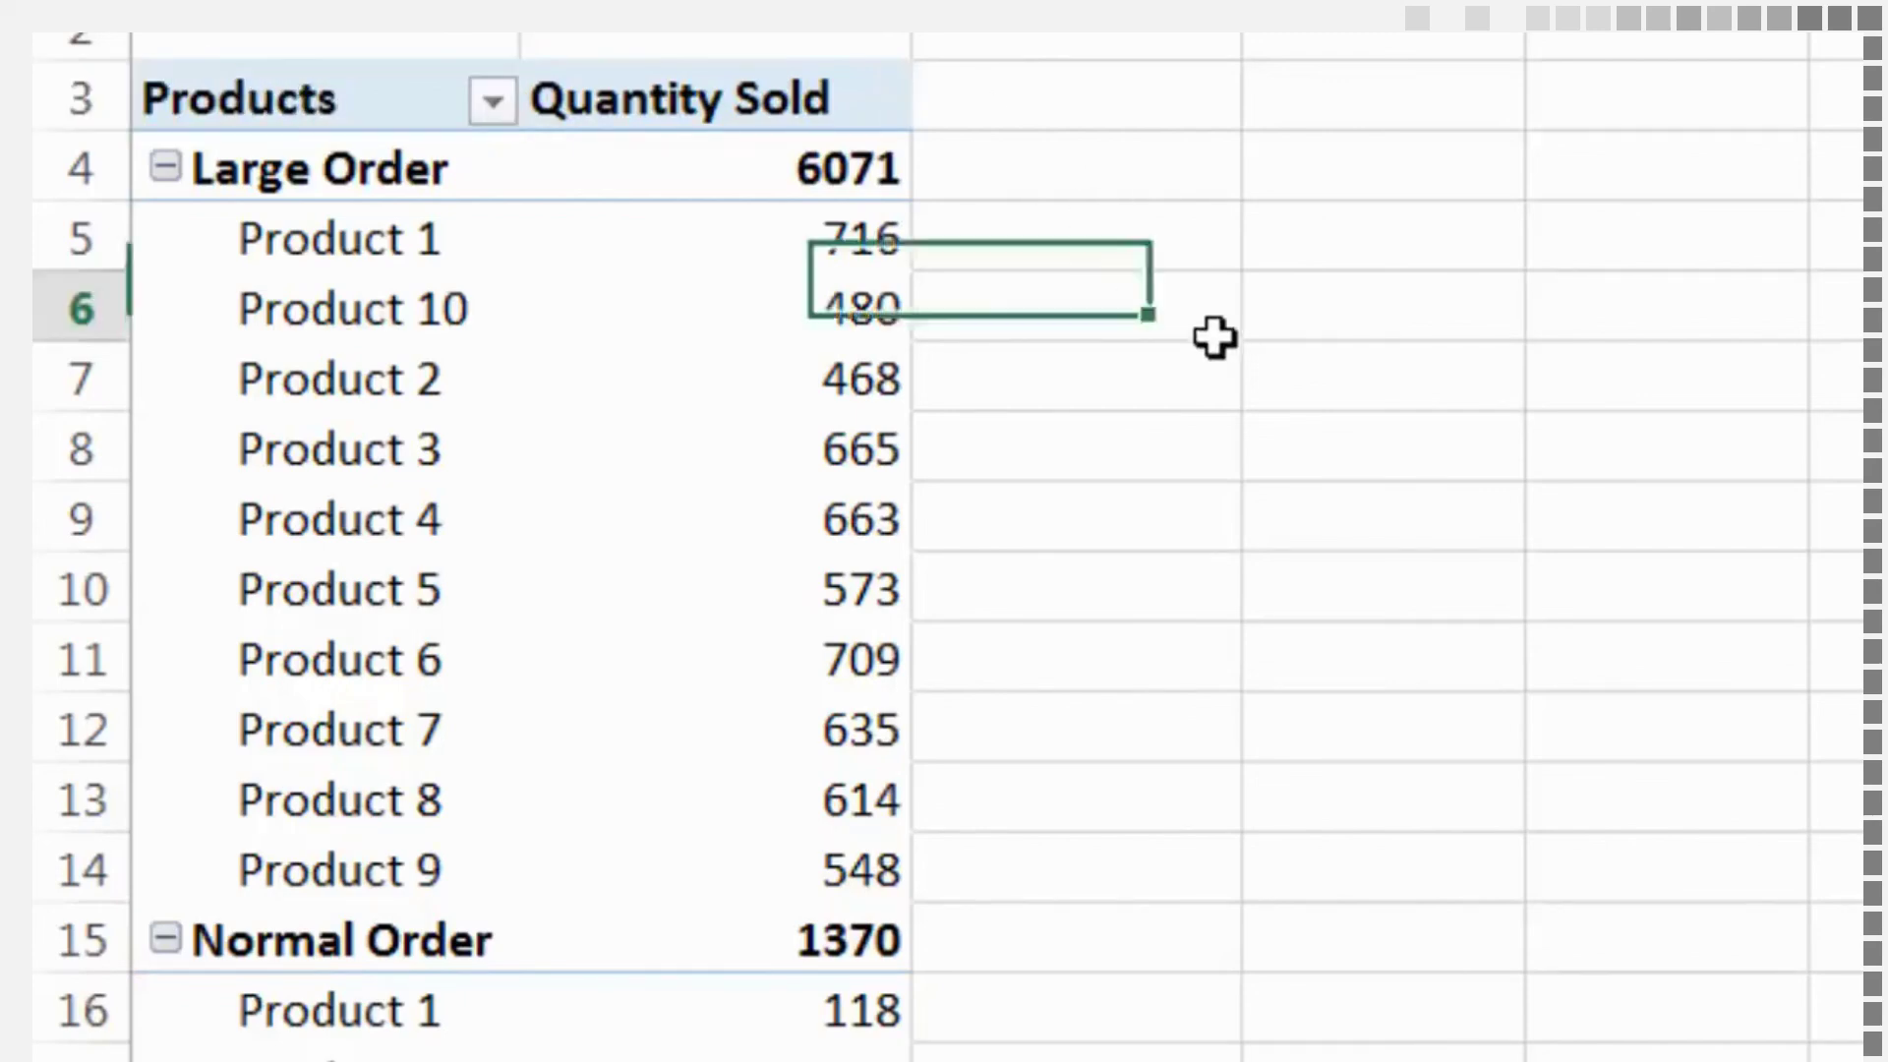
Apply the blue style with a dark grey header, in the second row of the Dark PivotTable styles, to the PivotTable
{"action": "left_click", "coordinate": [638, 316]}
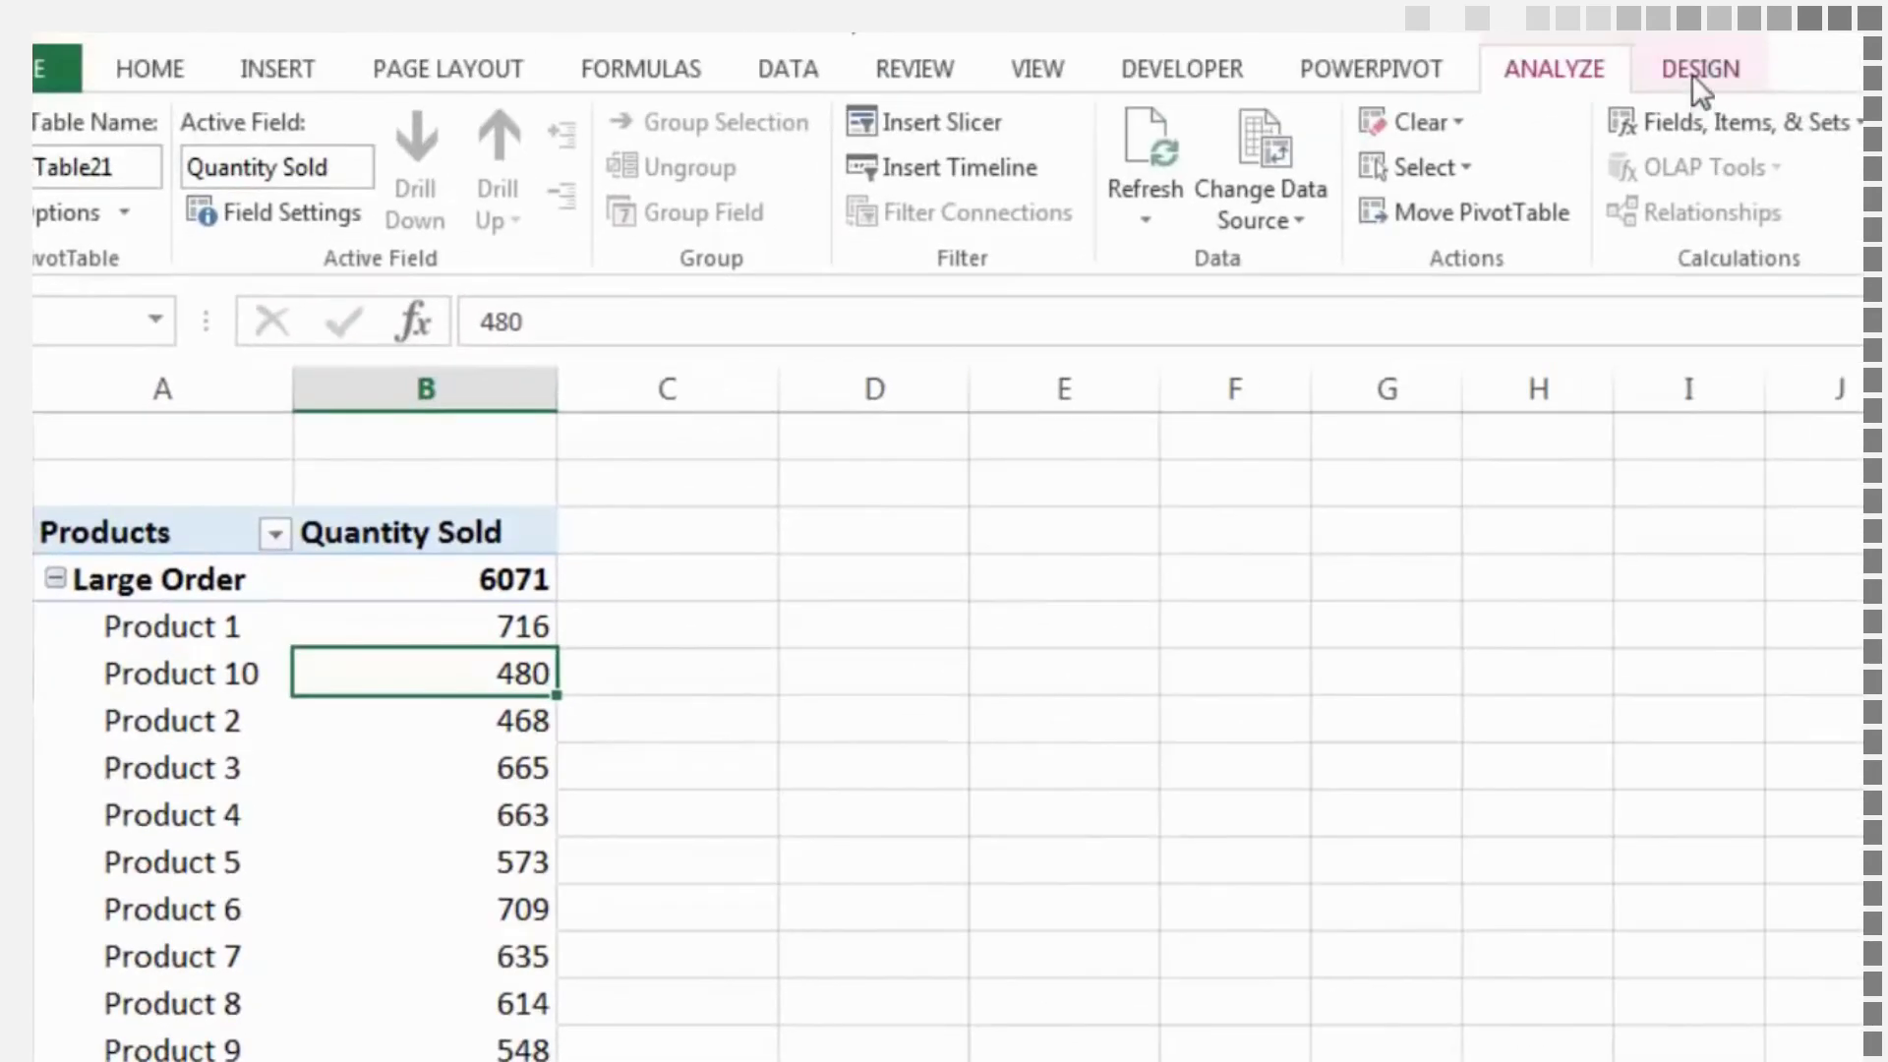
{"action": "left_click", "coordinate": [1691, 74]}
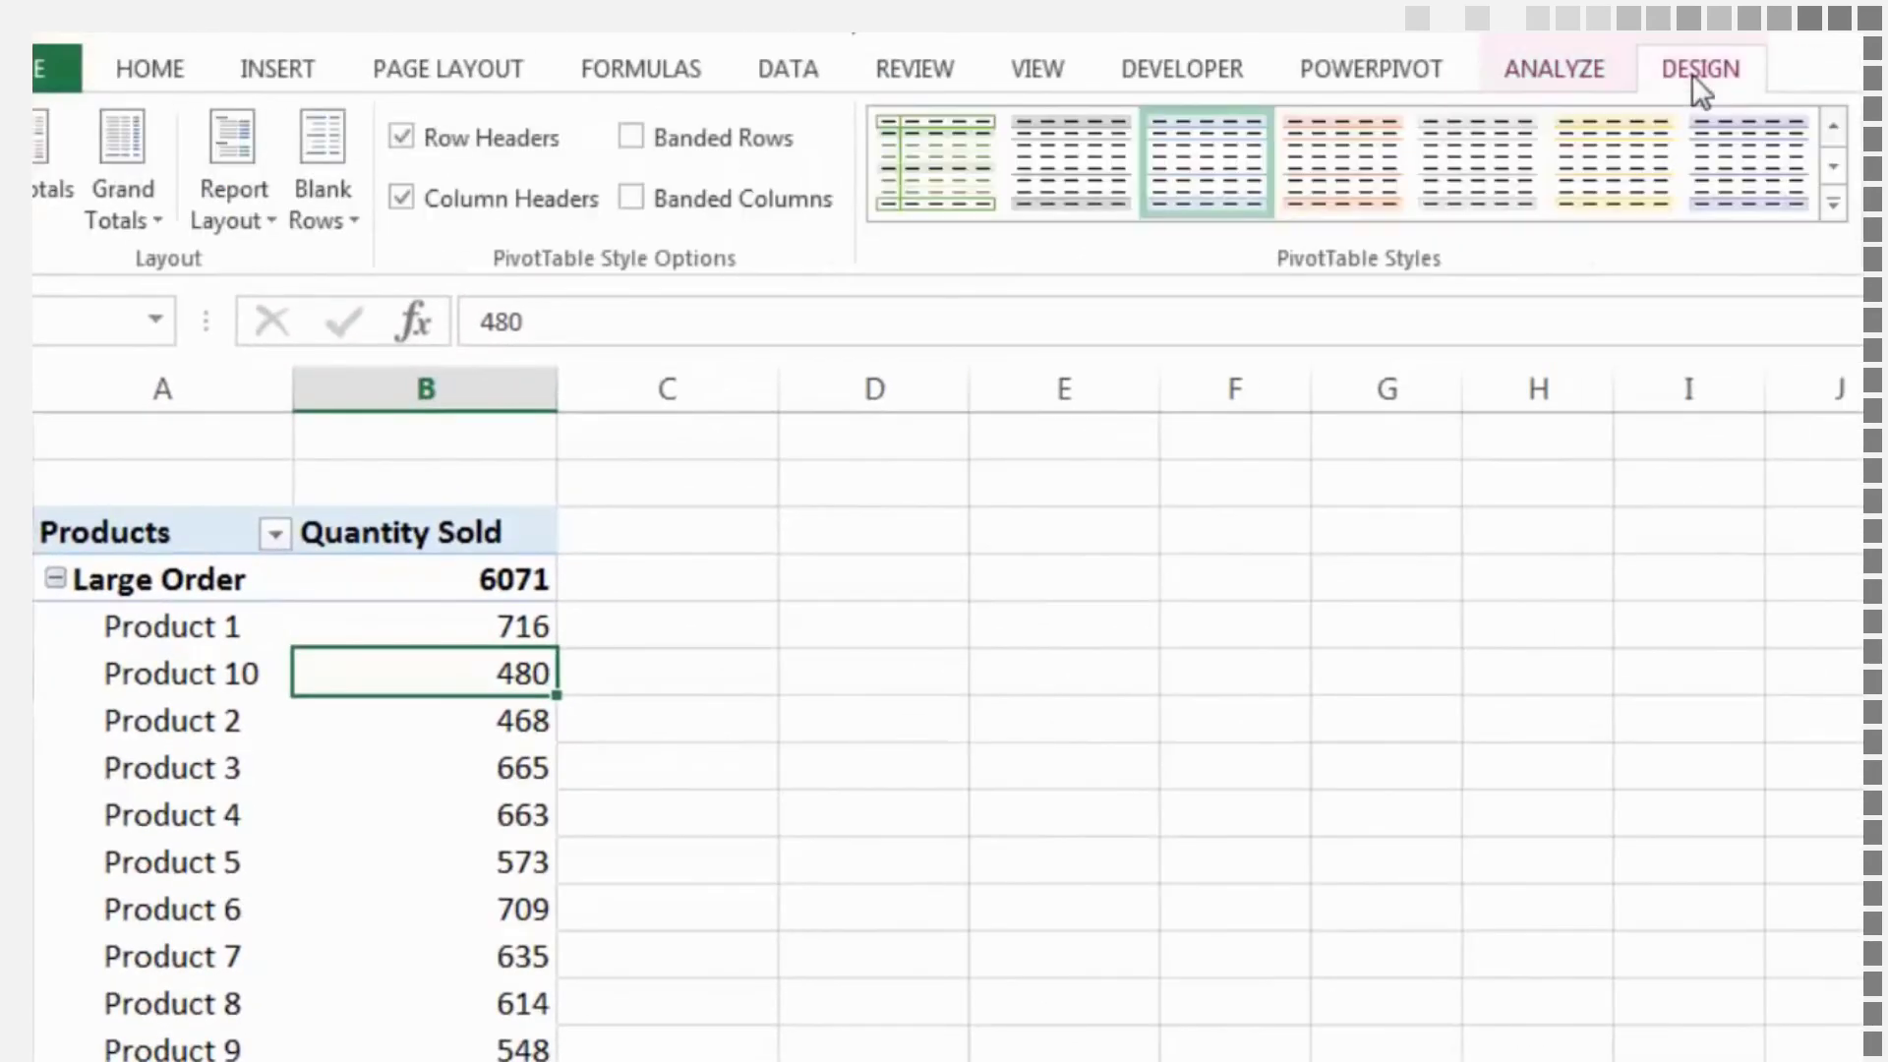
{"action": "left_click", "coordinate": [1831, 206]}
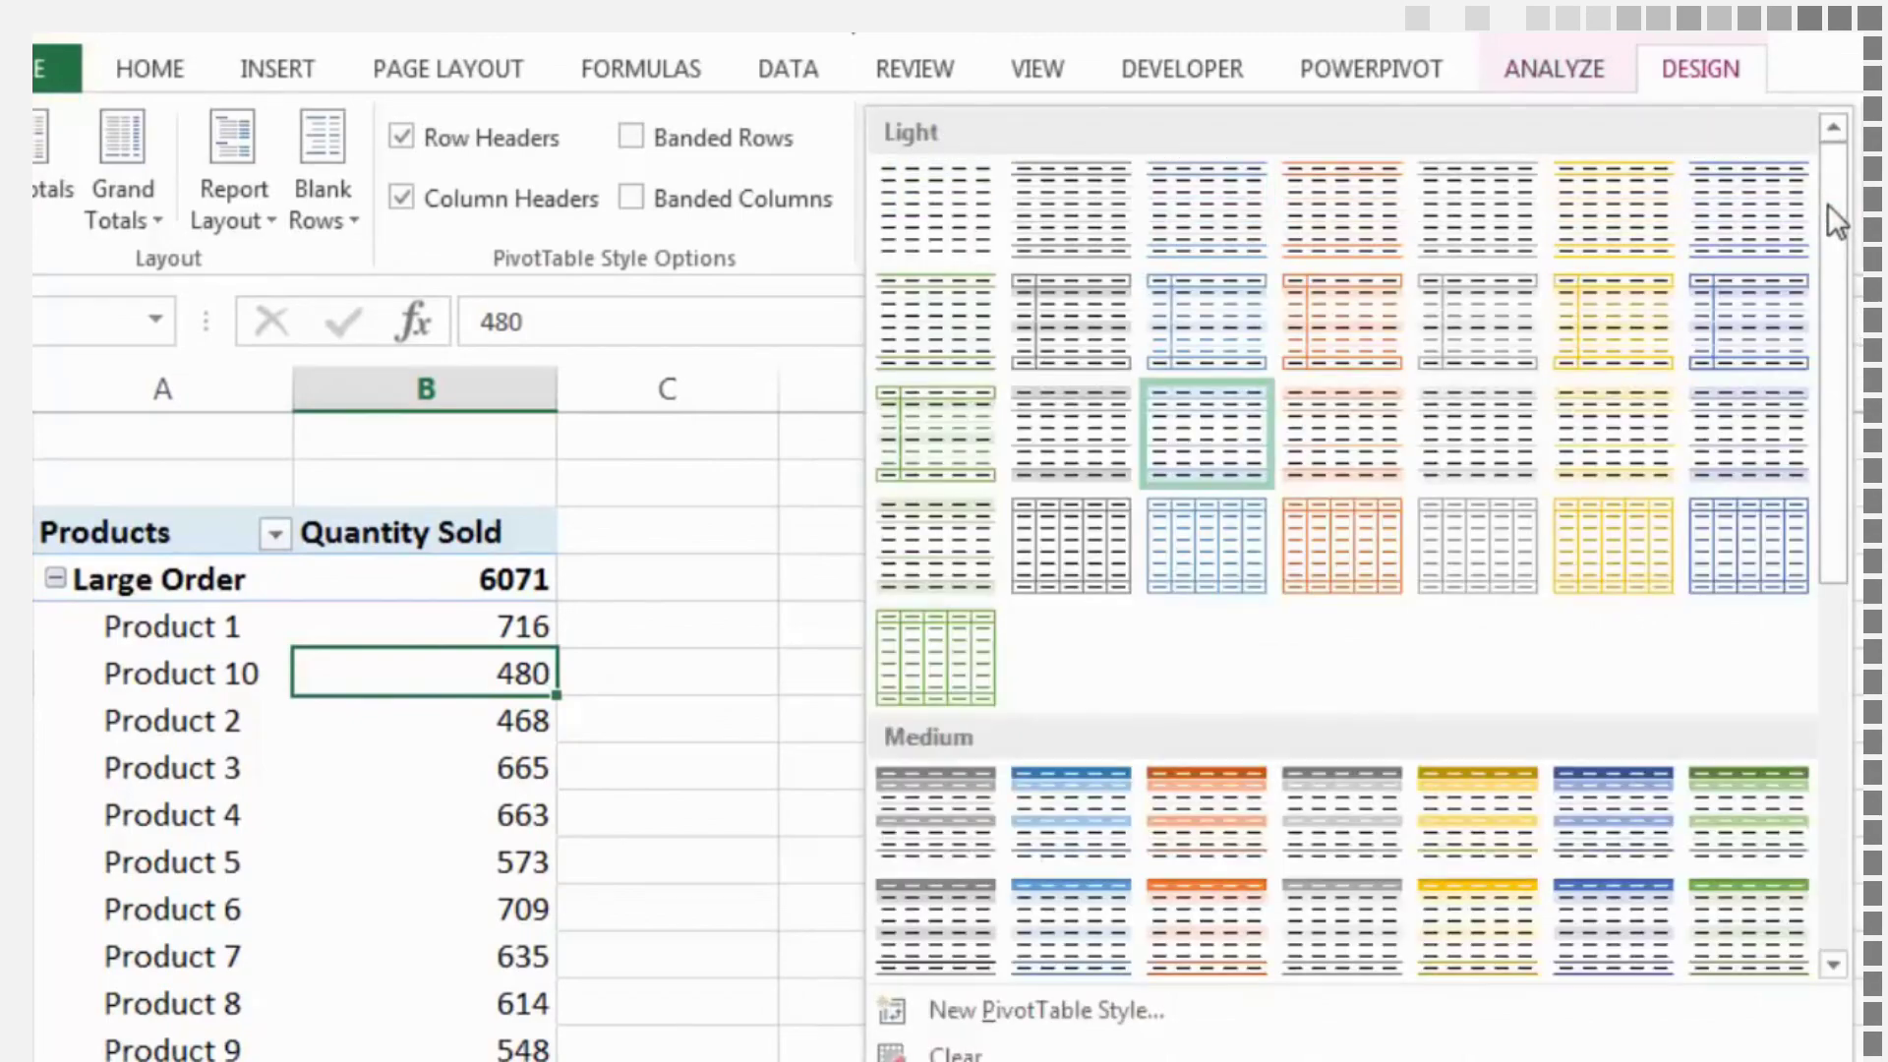
{"action": "left_click_drag", "start_coordinate": [1827, 228], "coordinate": [1840, 601]}
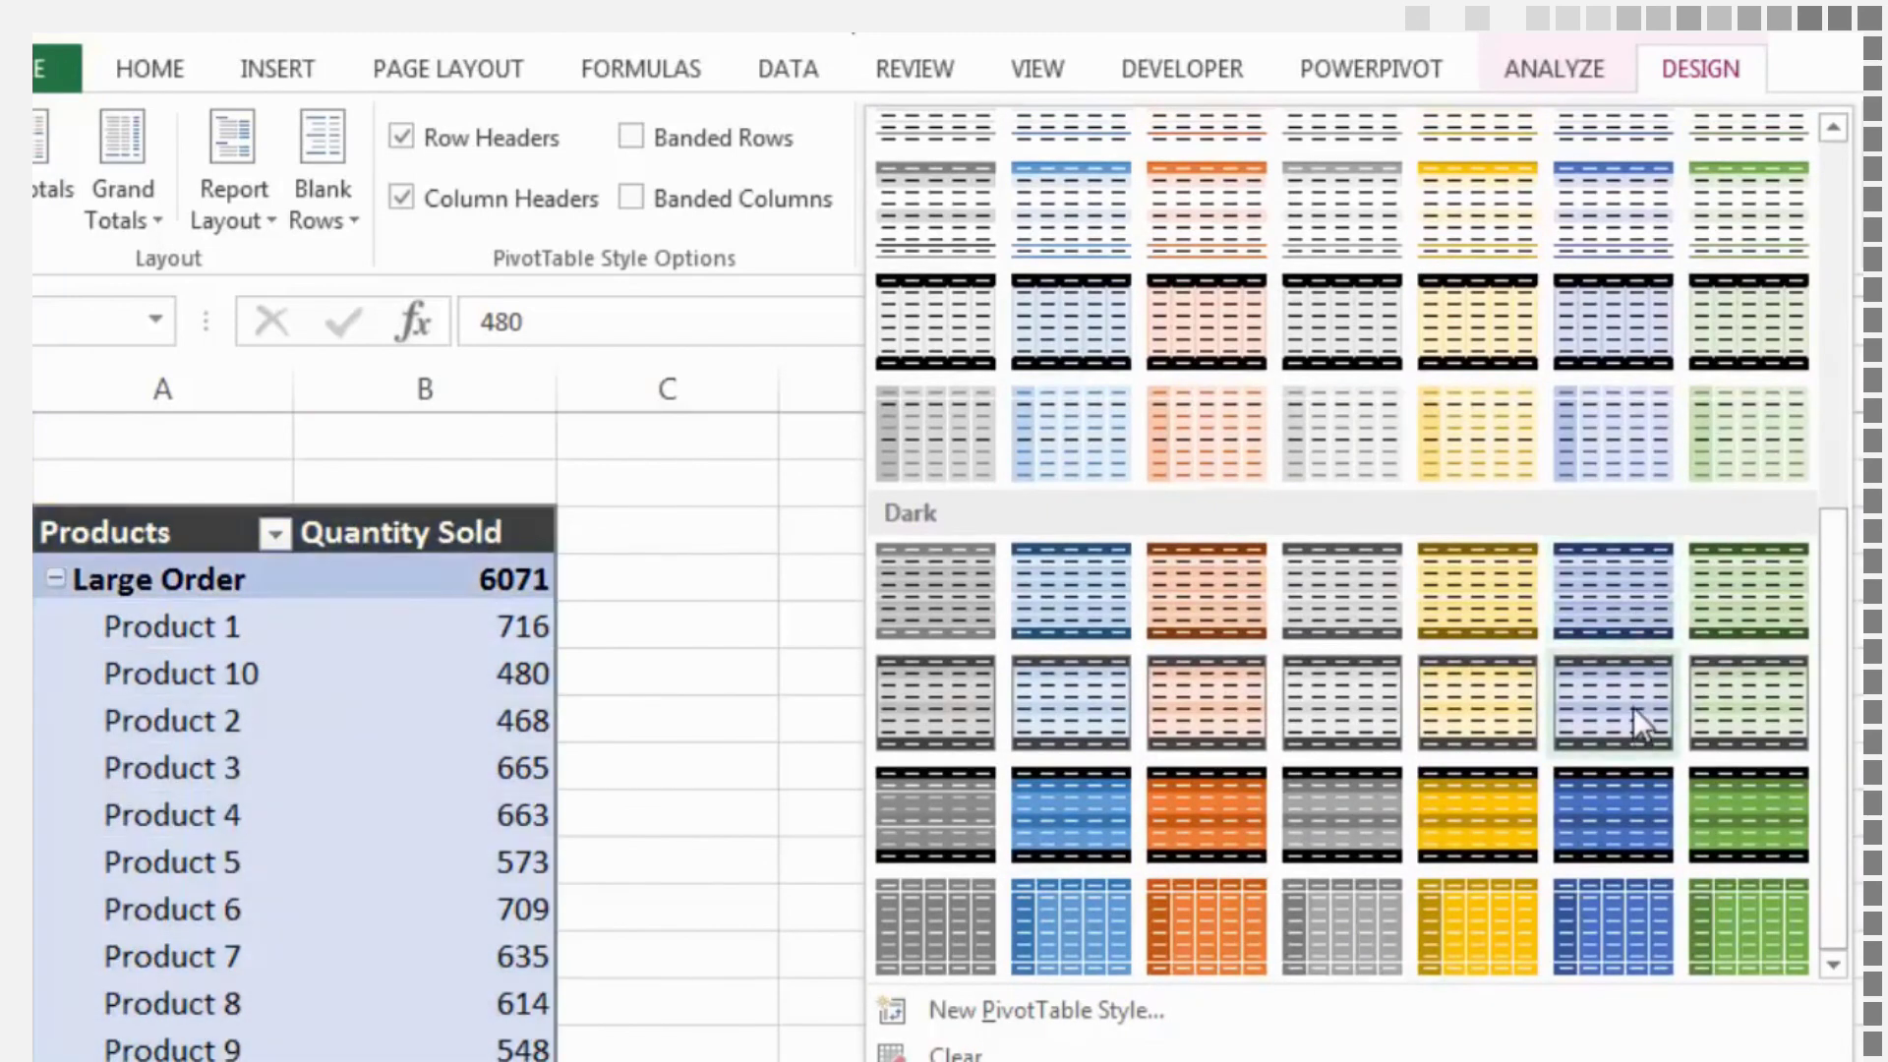
{"action": "left_click", "coordinate": [1633, 706]}
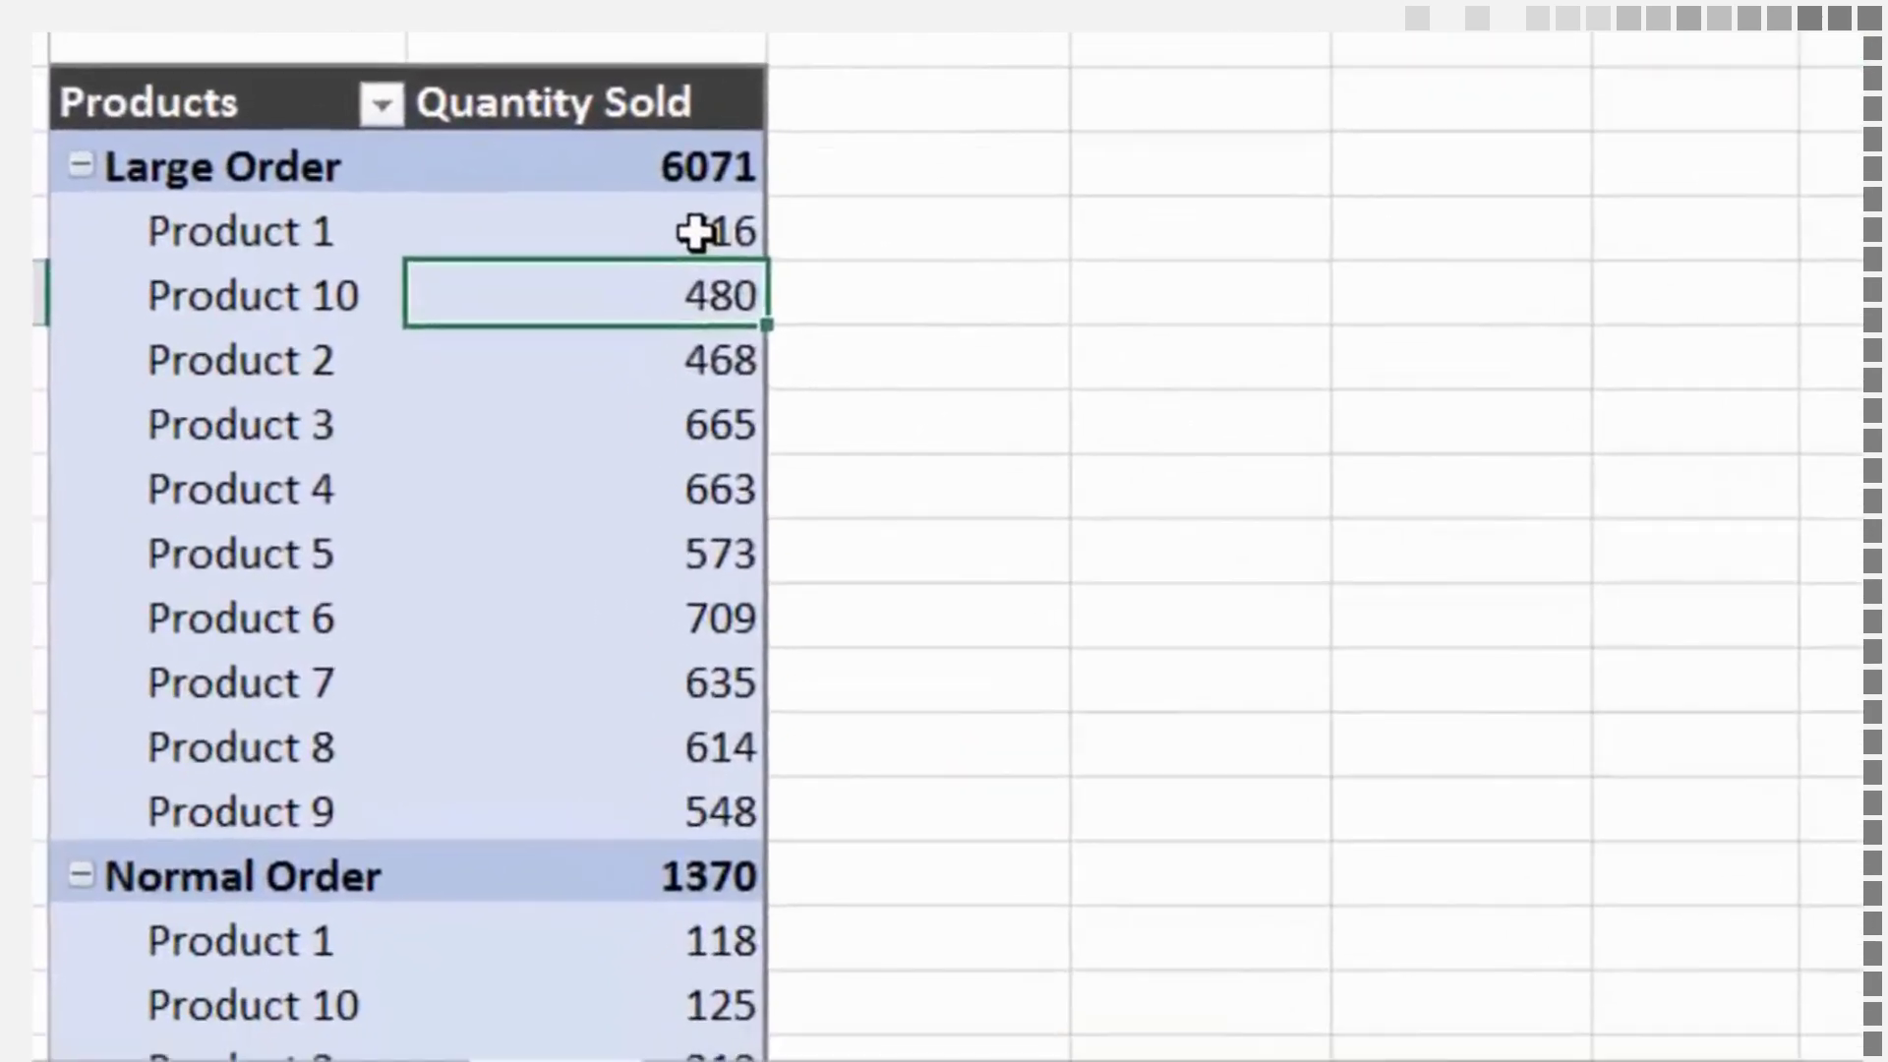
Sort the products within each order category by Quantity Sold from largest to smallest
{"action": "mouse_move", "coordinate": [505, 626]}
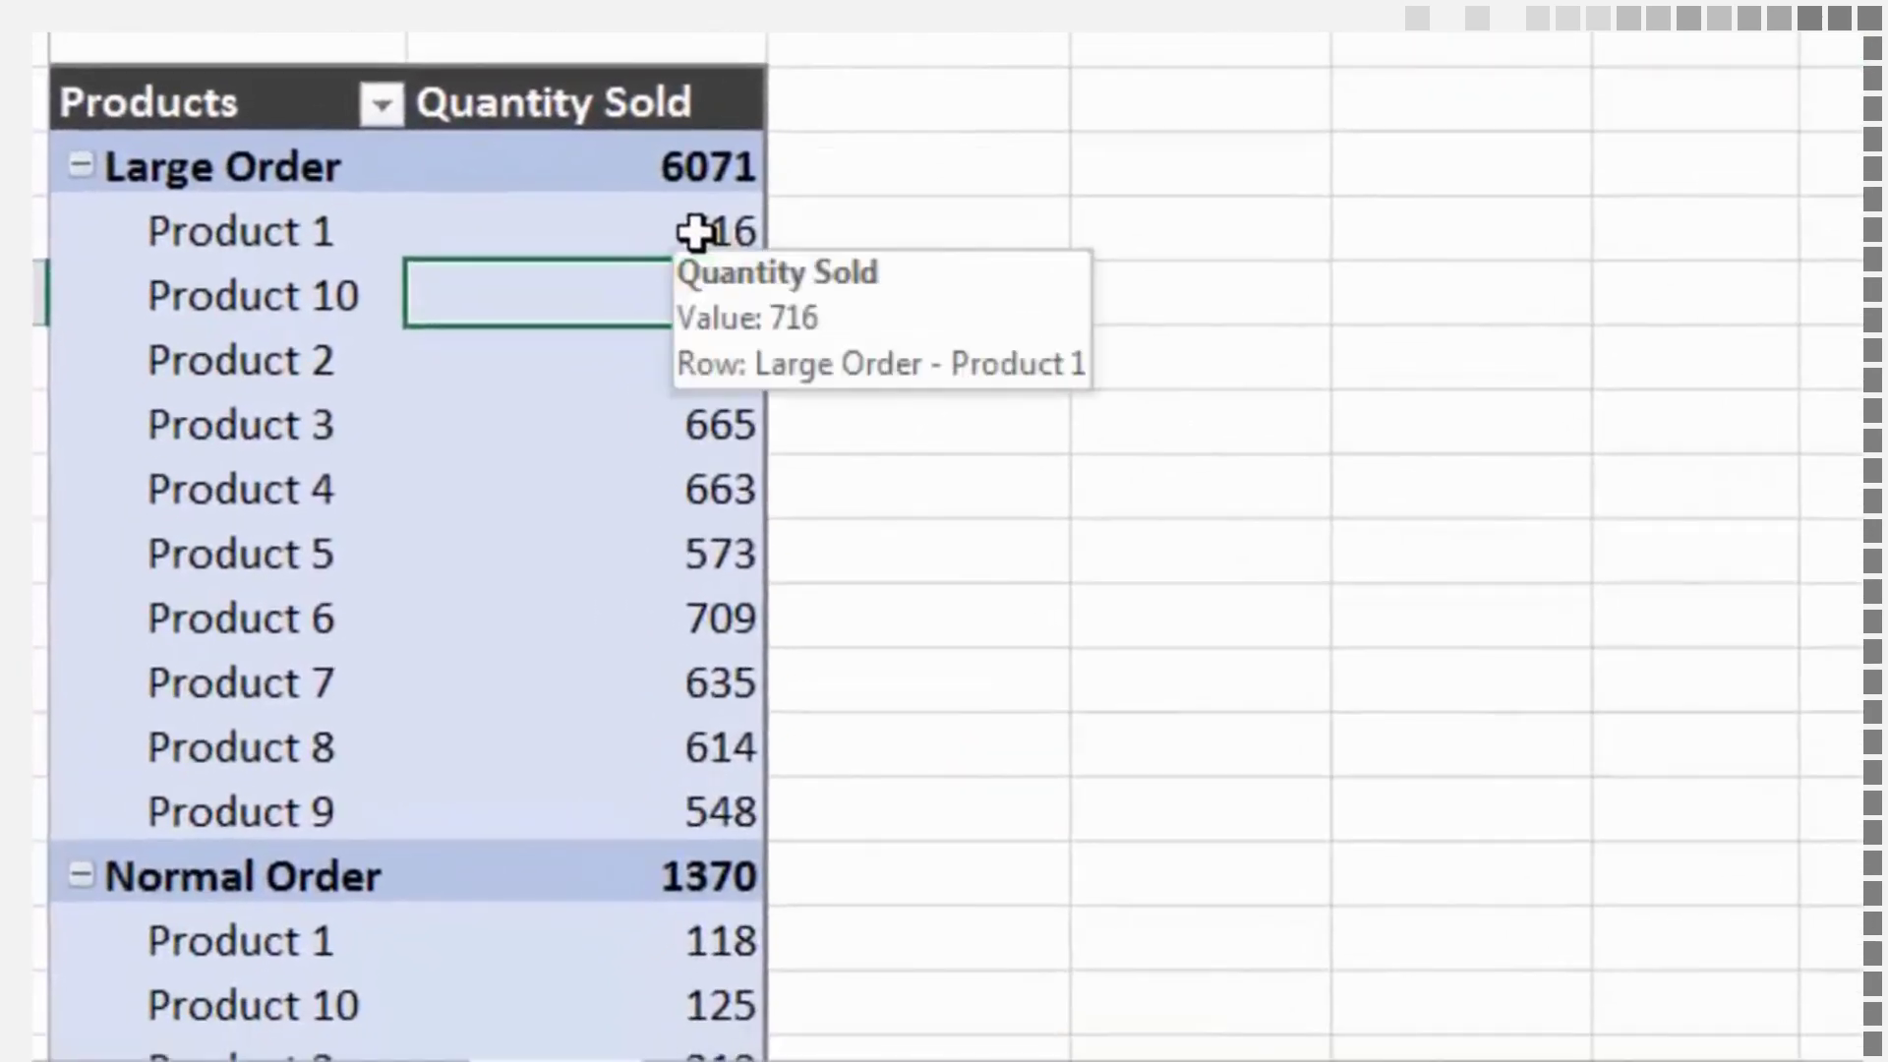
{"action": "right_click", "coordinate": [697, 232]}
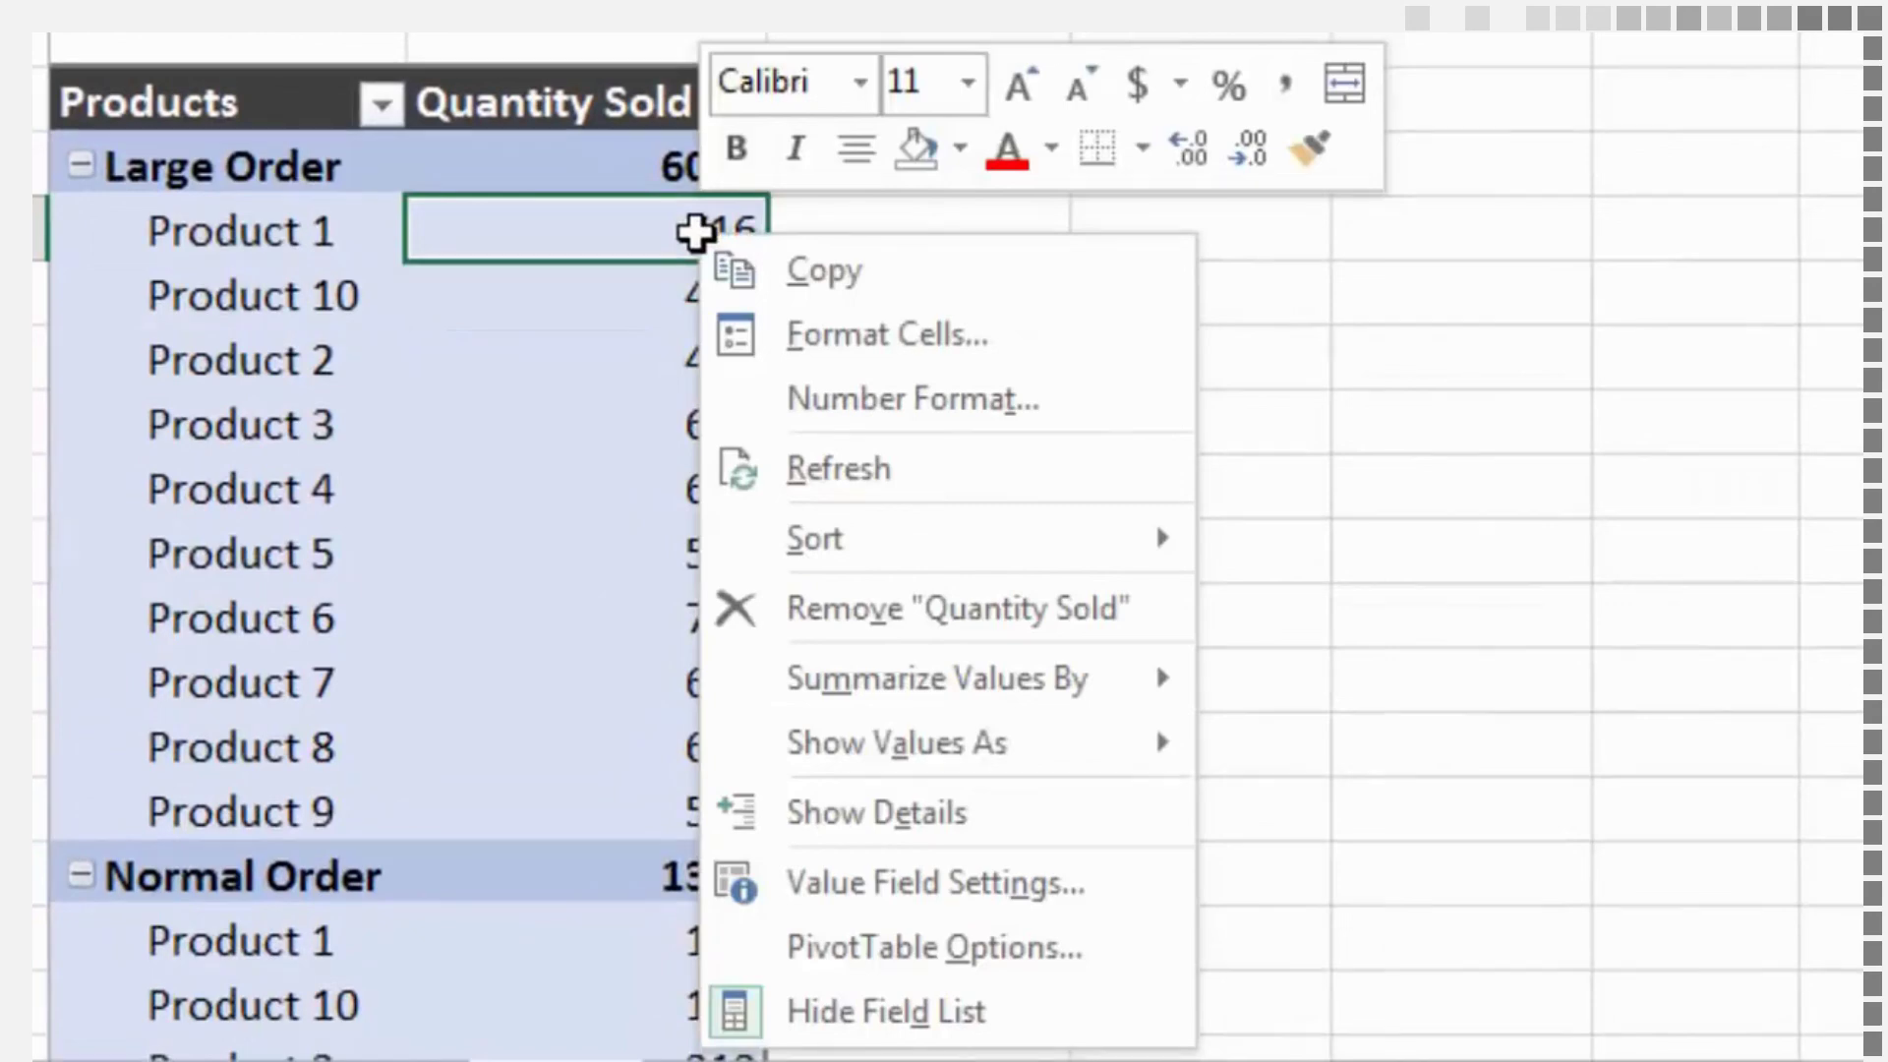
{"action": "mouse_move", "coordinate": [1004, 561]}
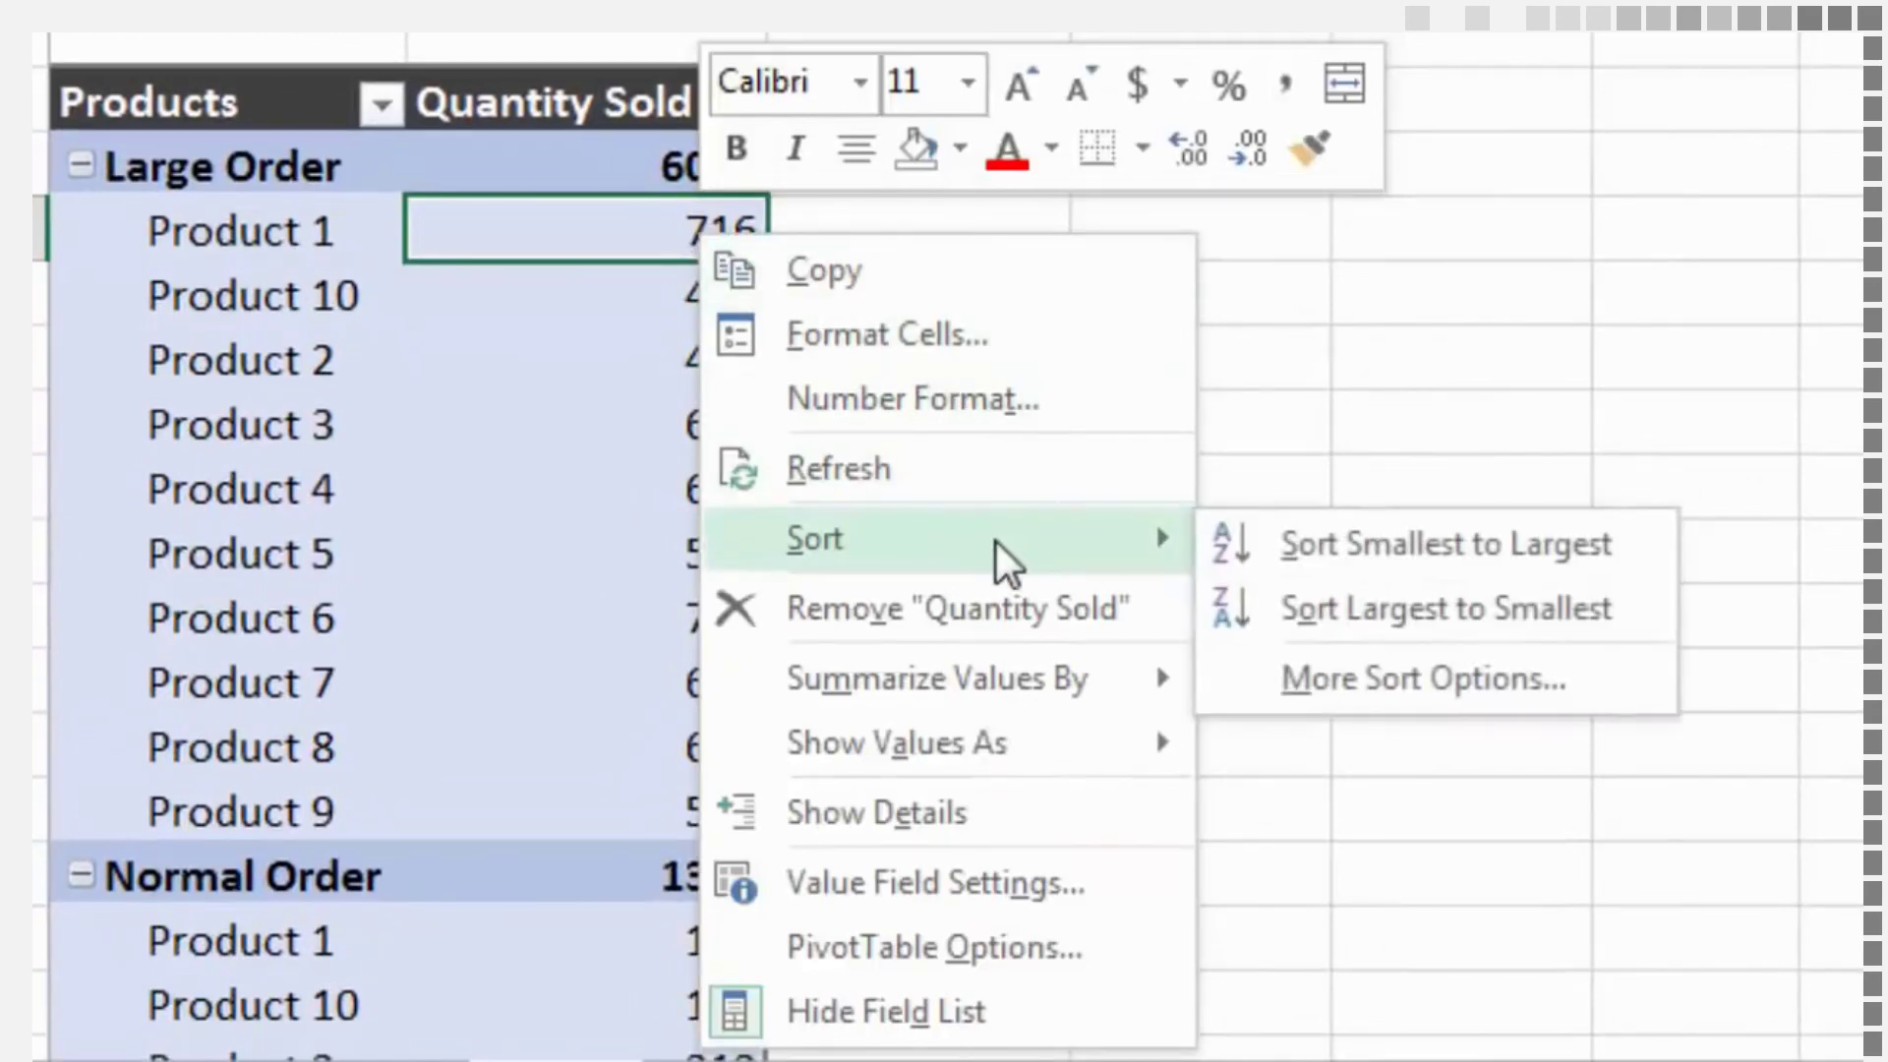
{"action": "left_click", "coordinate": [1359, 598]}
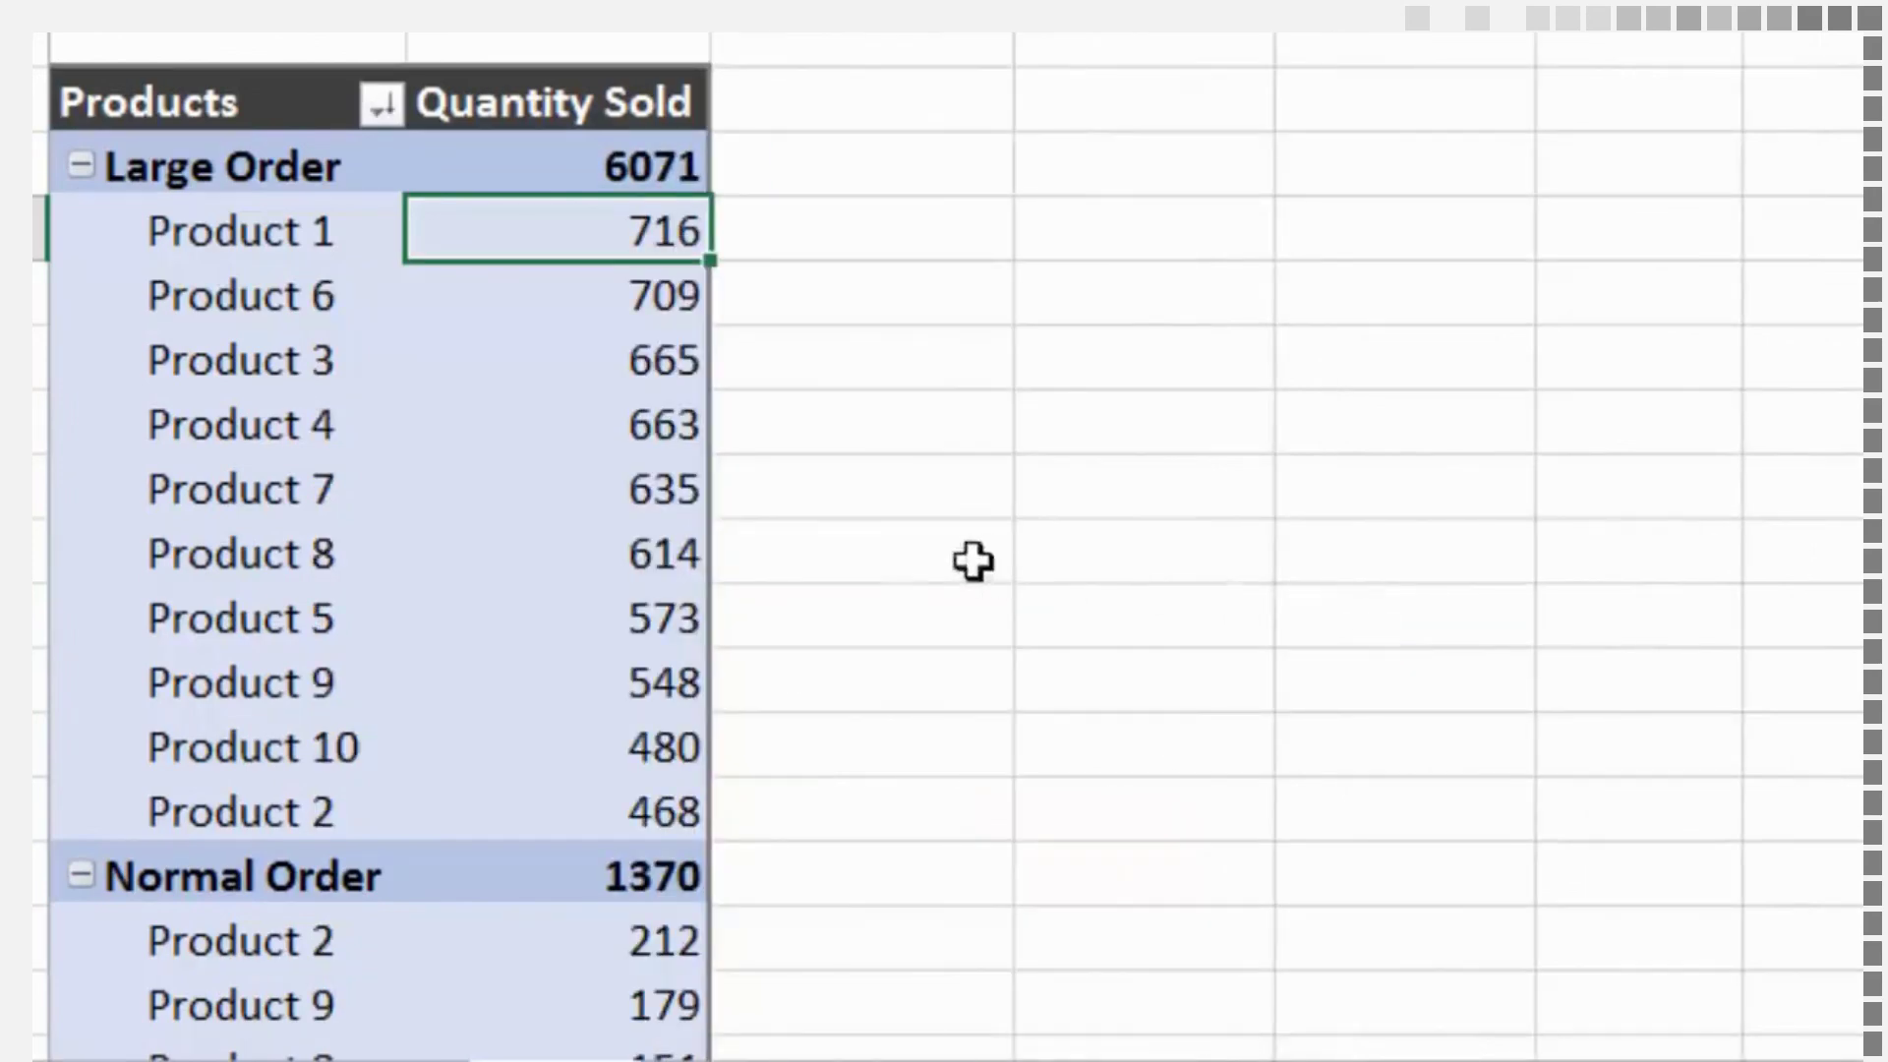